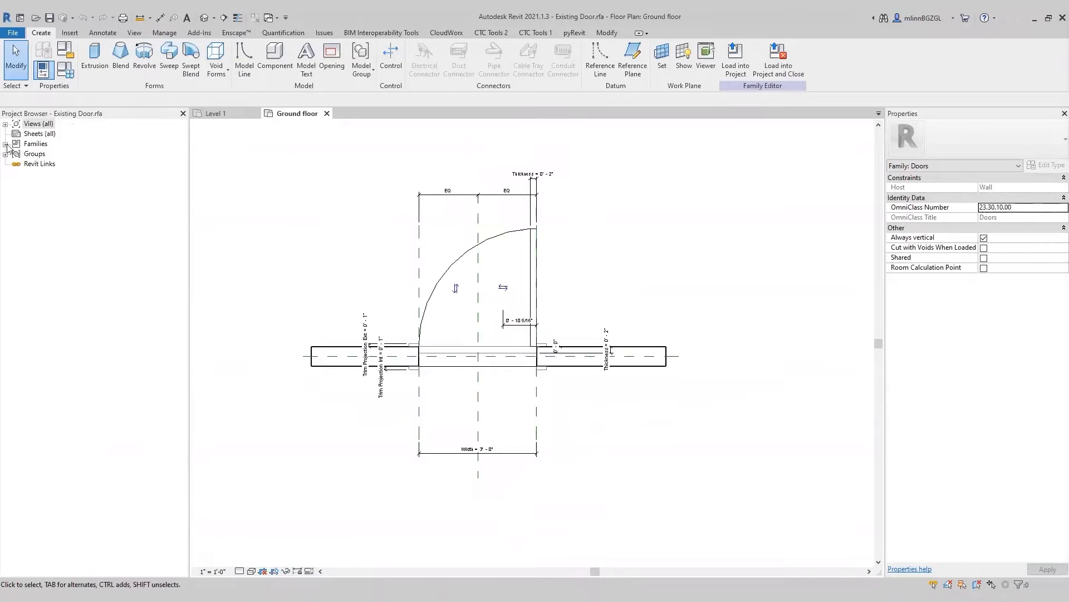
Review the door family's type parameters, front elevation and 3D view, ending back in the Ground floor plan
click(65, 70)
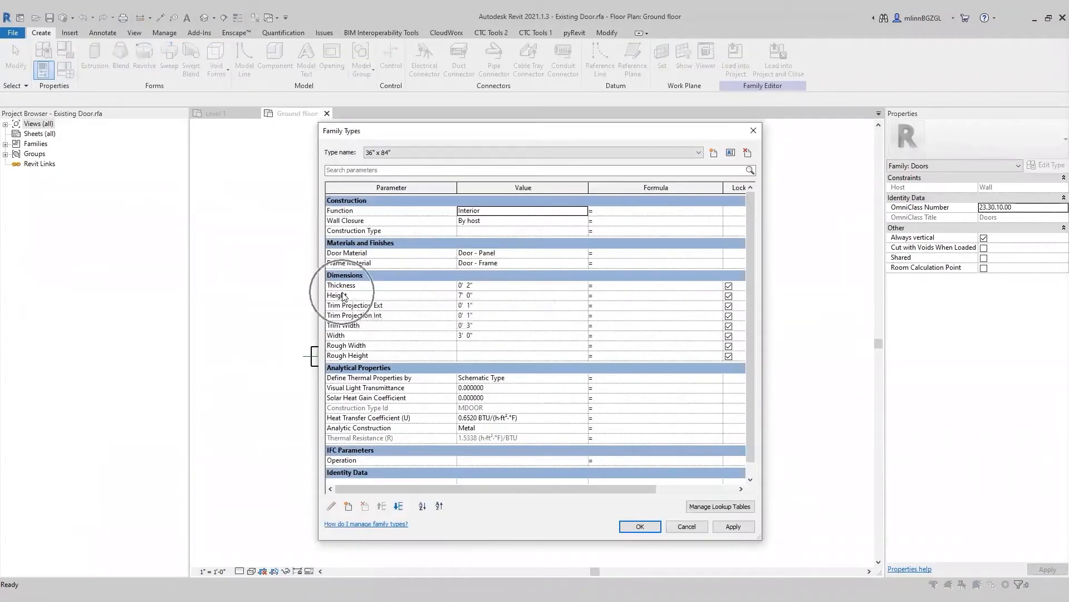
click(640, 526)
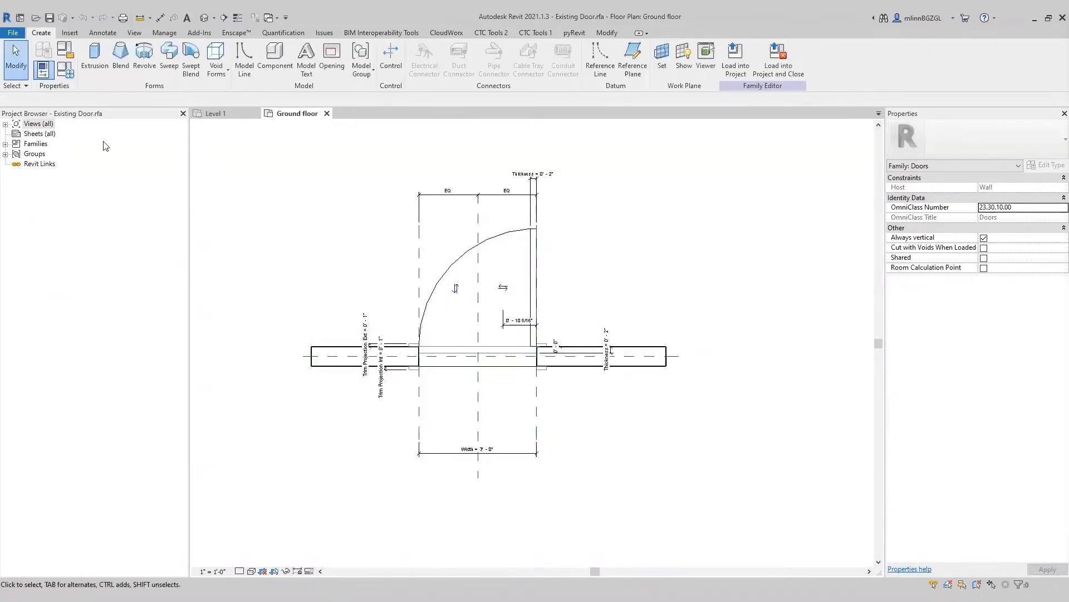
click(6, 124)
click(17, 164)
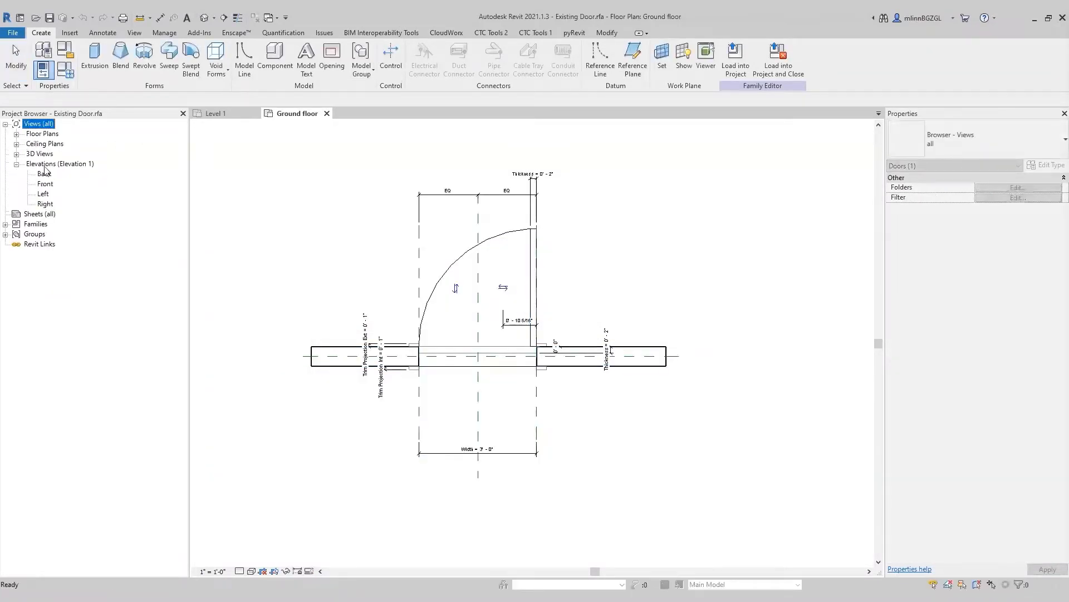
double_click(45, 185)
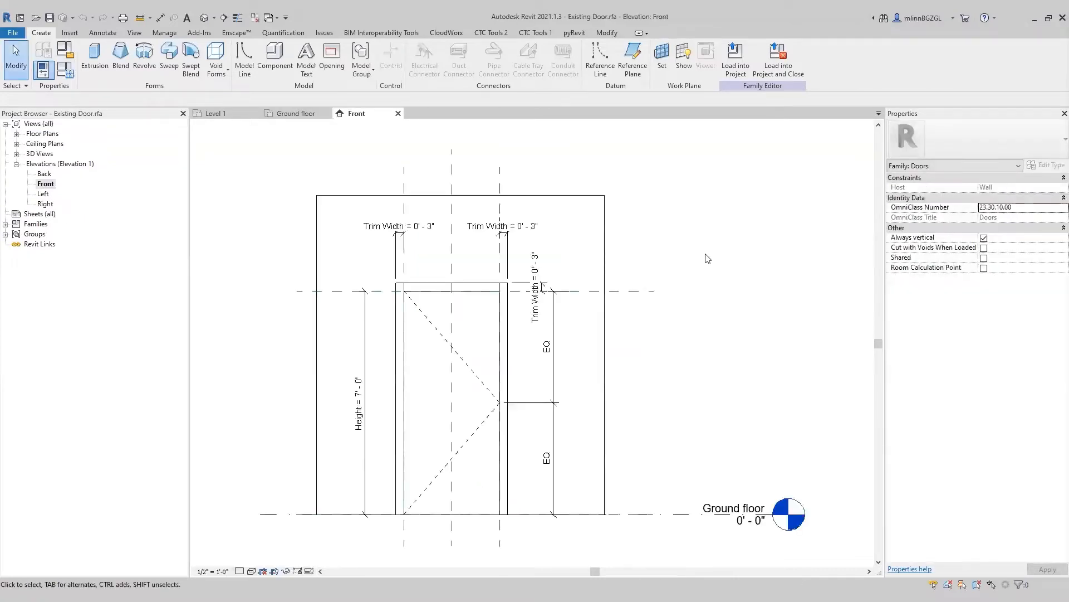
middle_drag(707, 393, 743, 401)
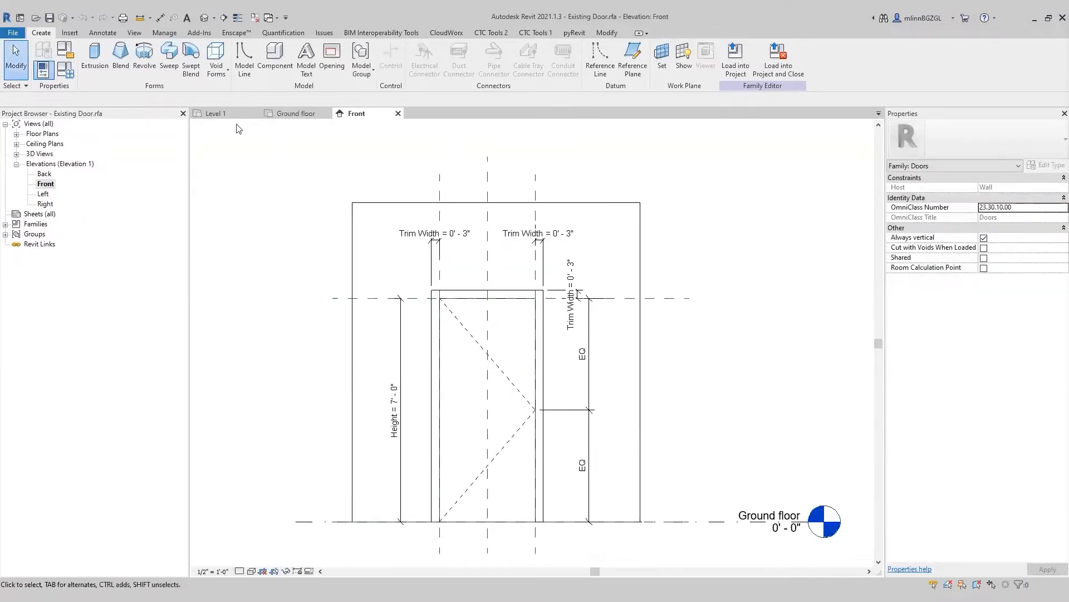
click(204, 18)
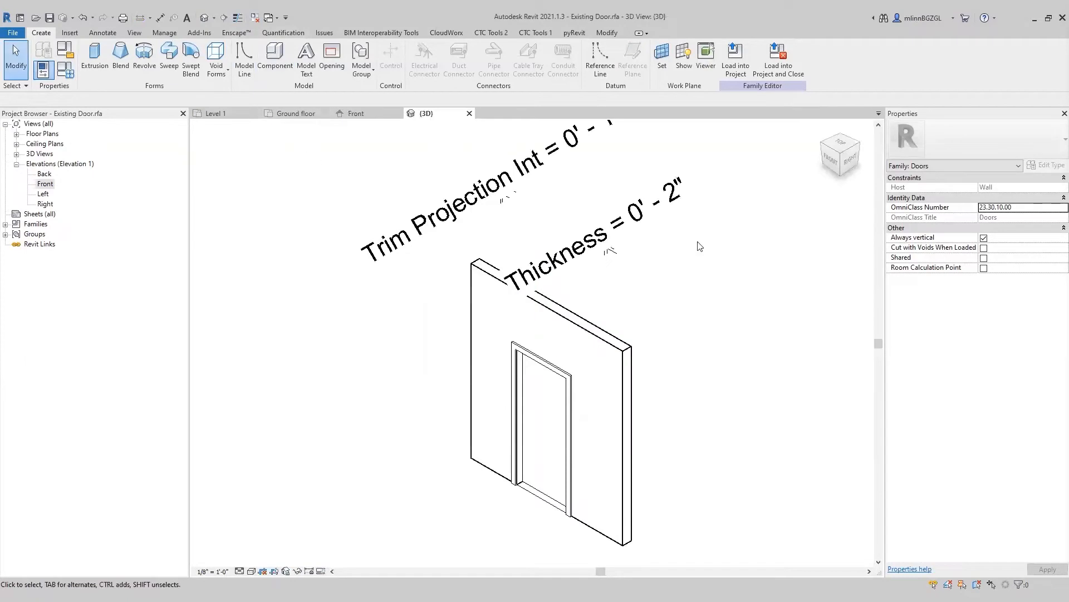
scroll(726, 353, down, 3)
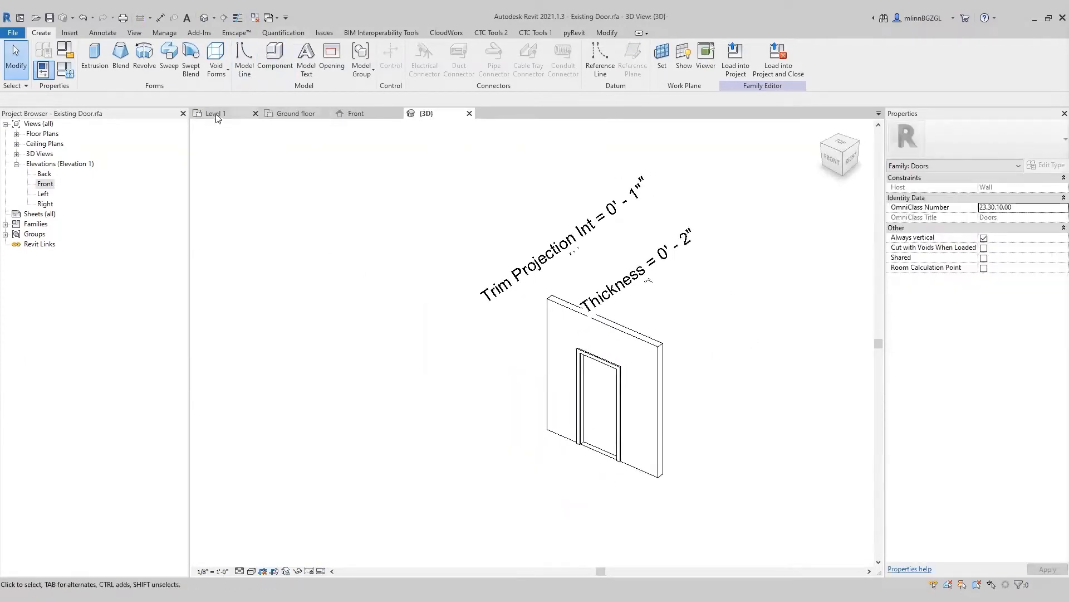
click(292, 113)
middle_drag(327, 234, 499, 275)
Start a new family parameter in the door's family types and name it Height Instance
click(65, 50)
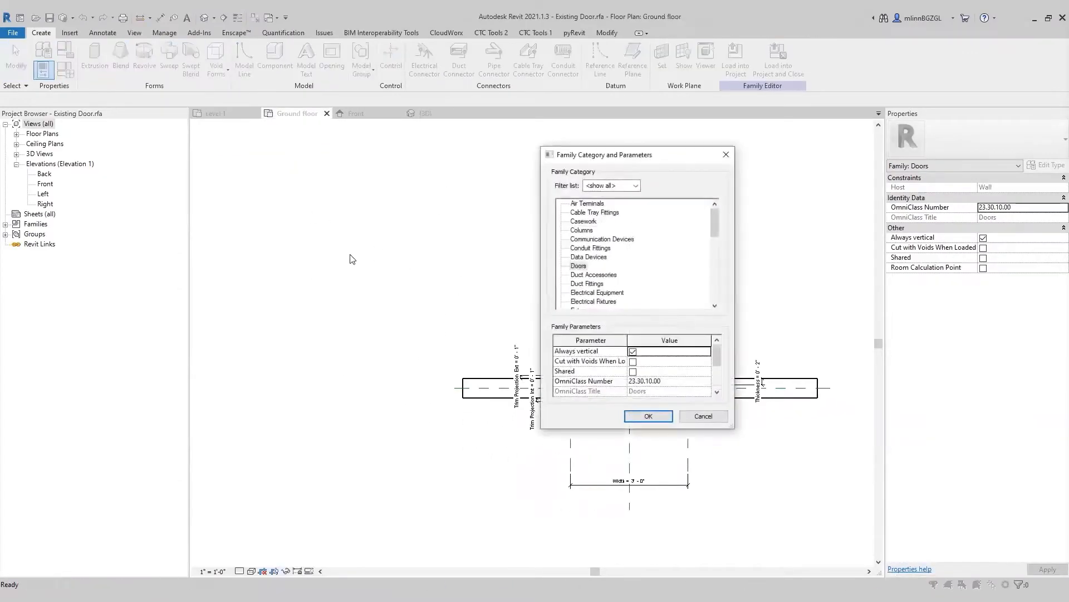
click(714, 422)
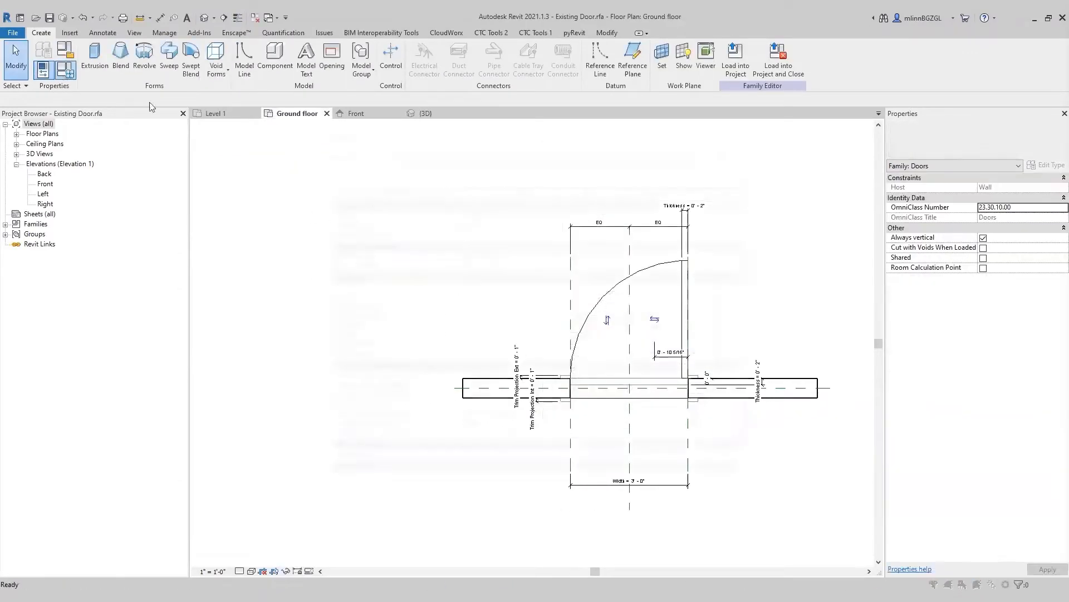
click(66, 70)
drag(572, 131, 566, 132)
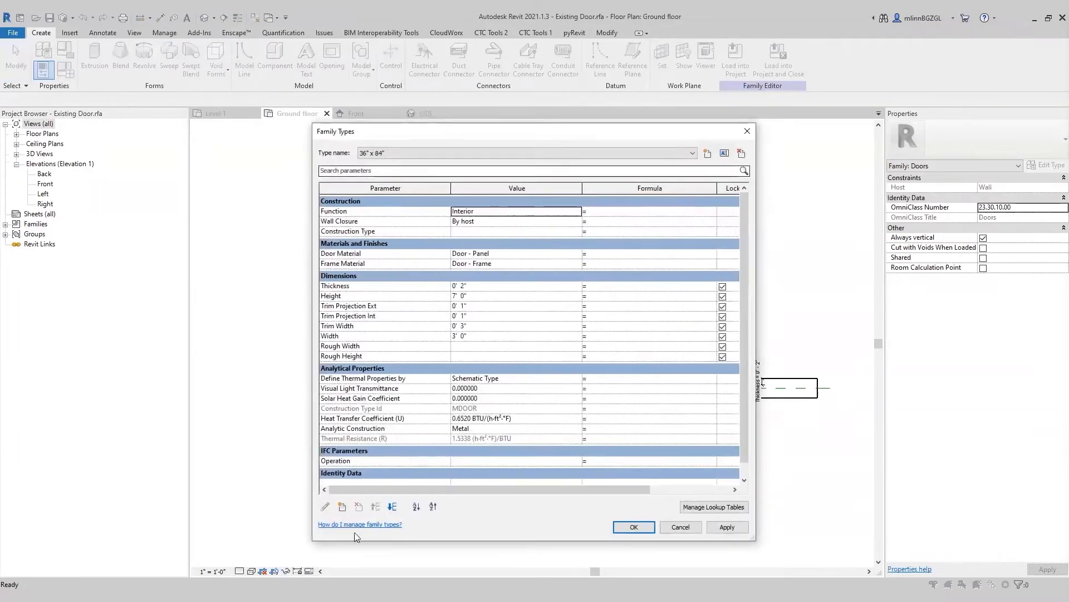
click(343, 506)
drag(531, 189, 644, 189)
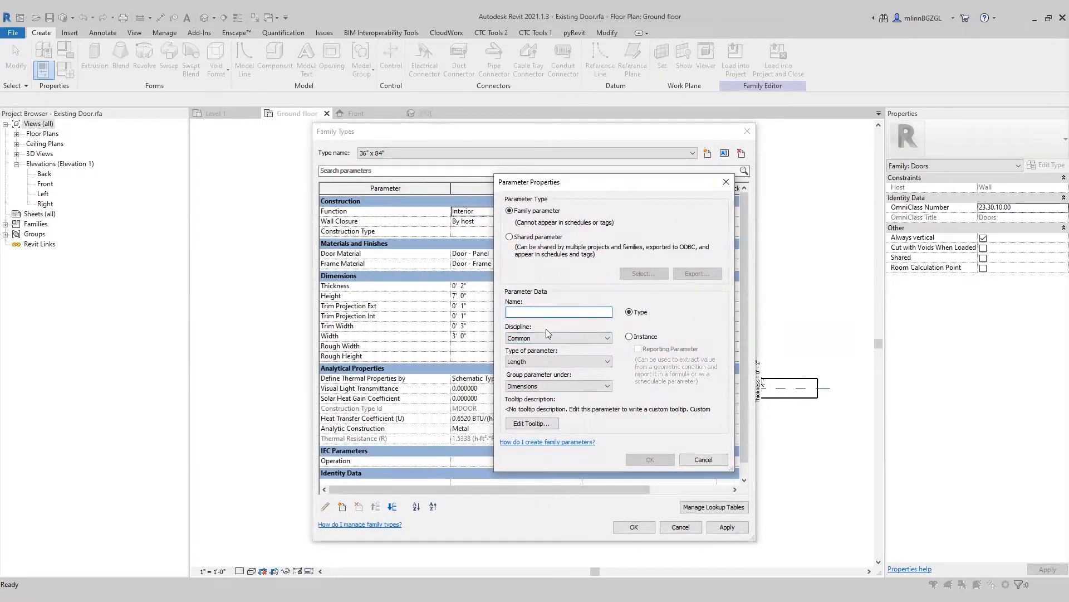
text(Hel)
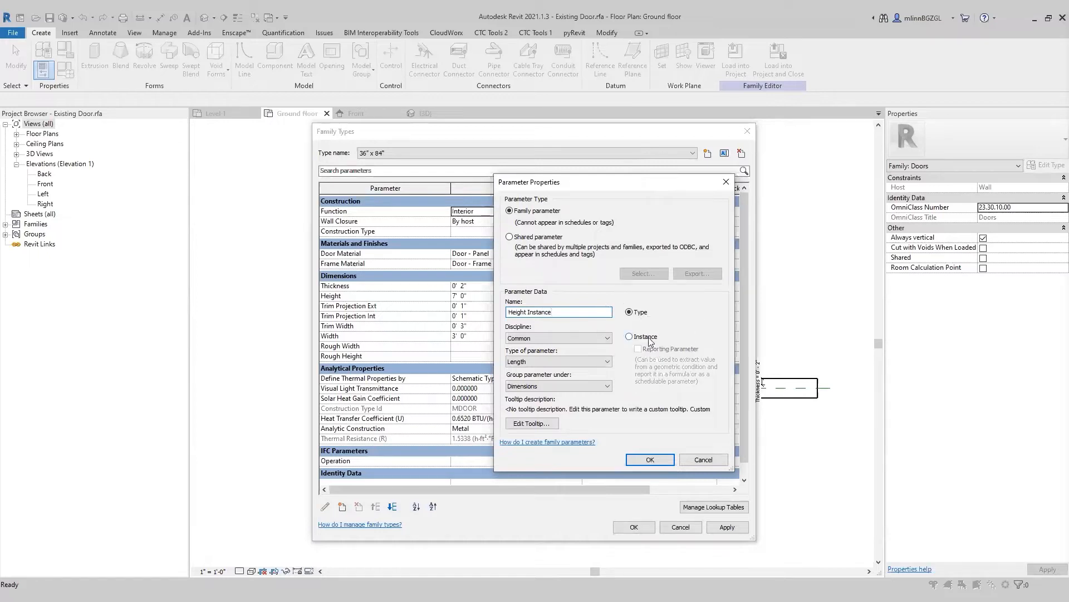
Create Height Instance as an instance parameter of type Length, grouped under Dimensions
click(632, 338)
click(524, 362)
click(524, 362)
click(532, 387)
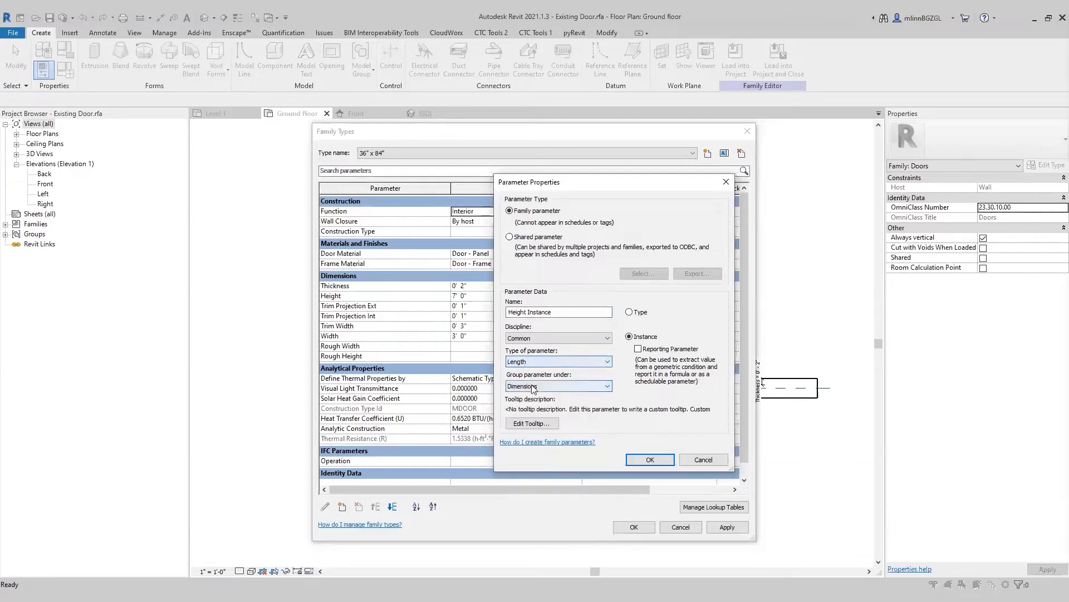
click(531, 389)
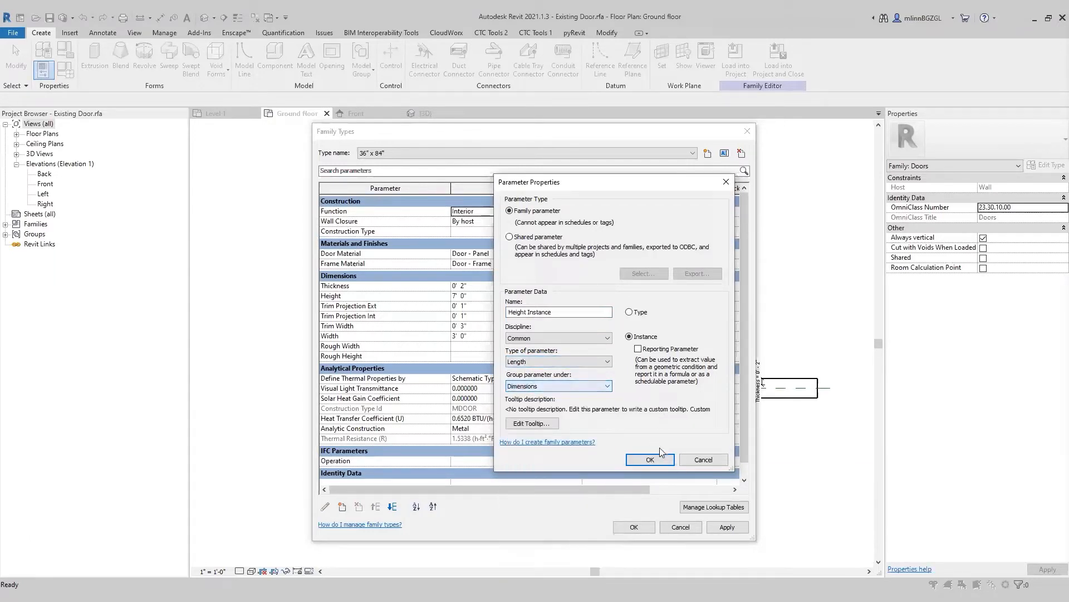
click(652, 459)
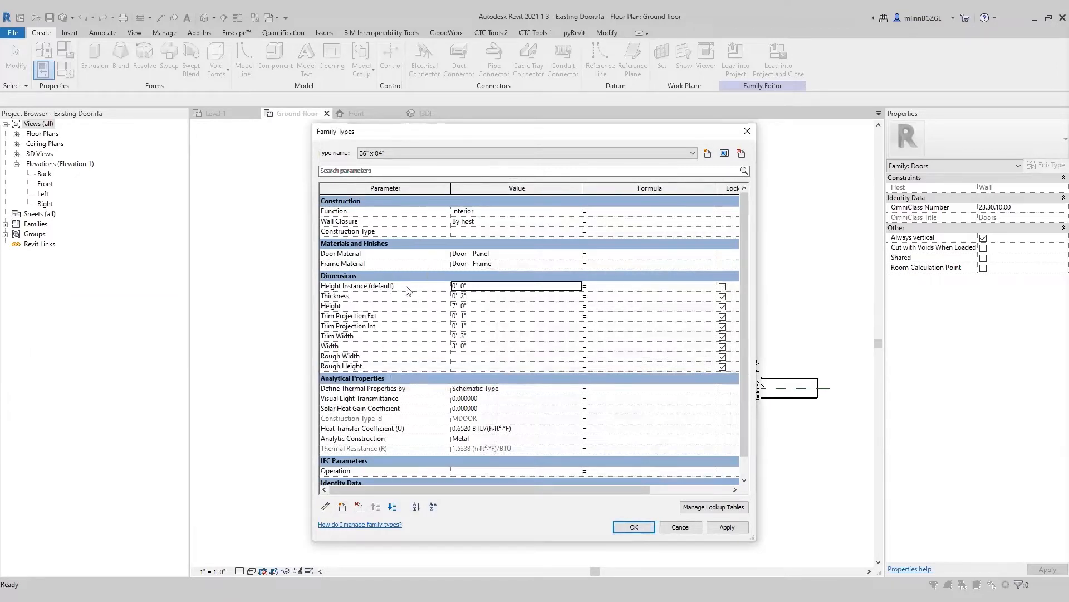
Add a second instance length parameter named Width Instance, grouped under Dimensions
click(342, 506)
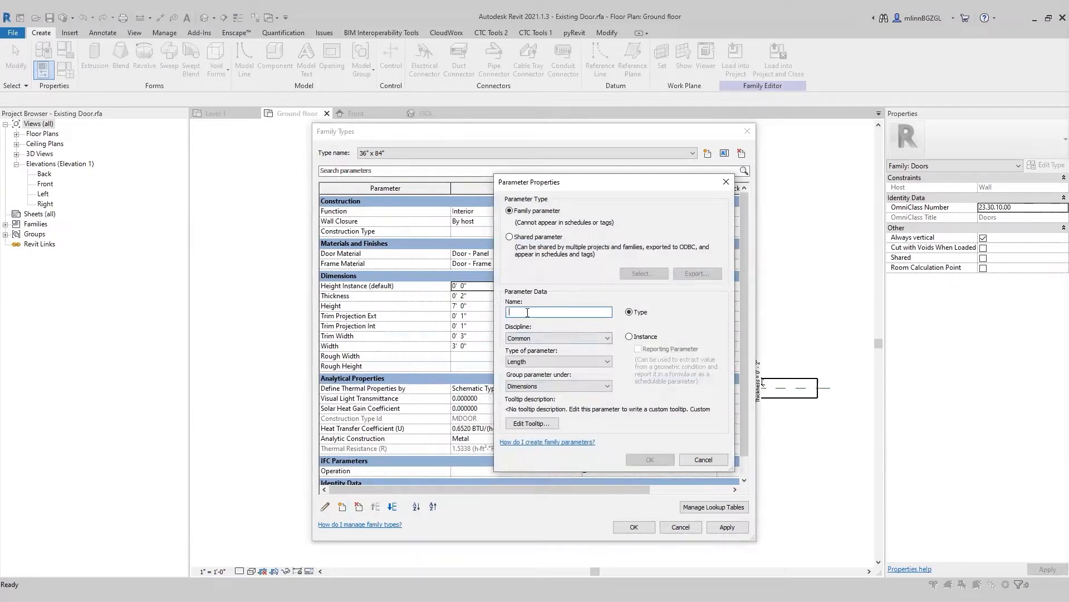
text(Width Instance)
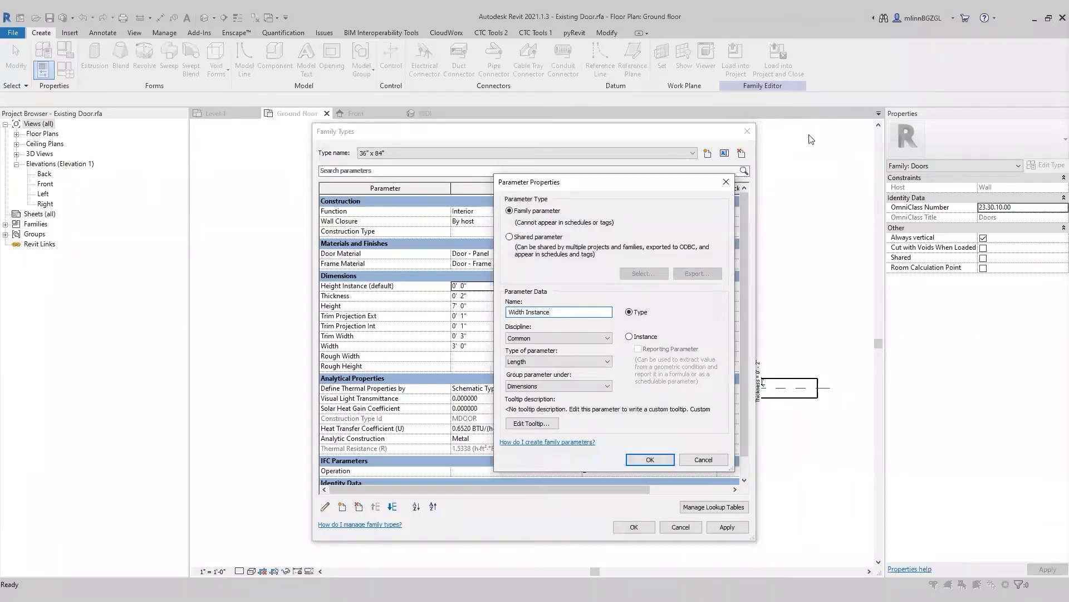
click(630, 337)
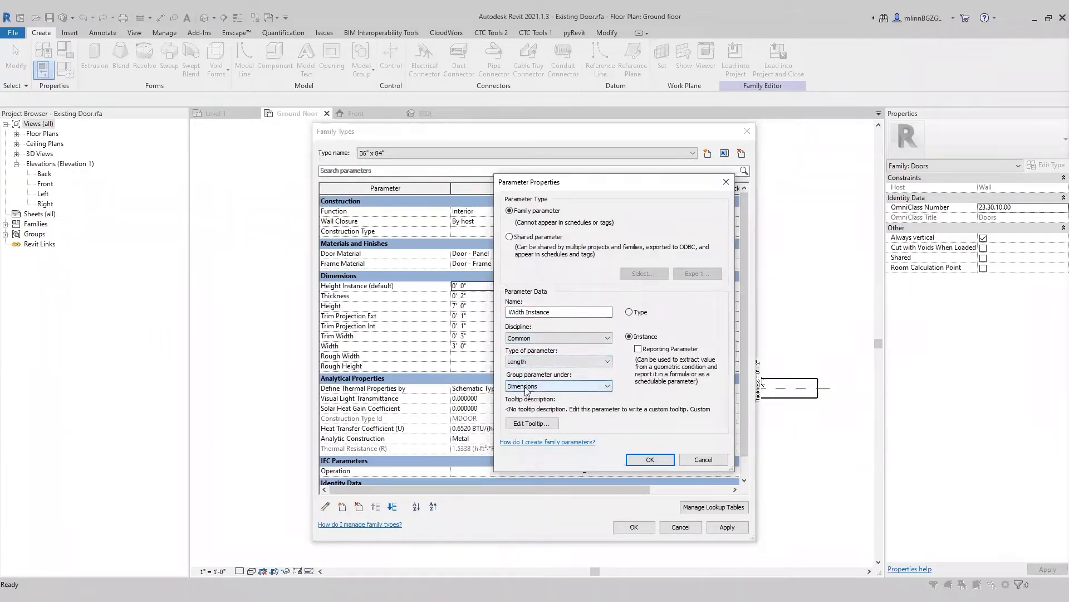
click(339, 279)
click(657, 460)
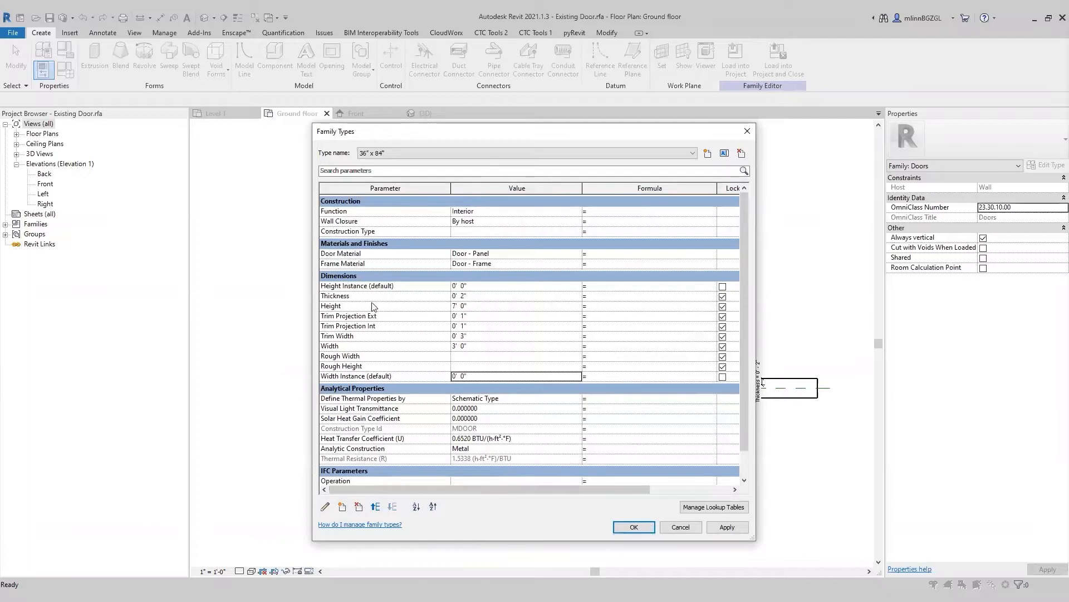
Fit the family types table columns and sort the parameters alphabetically in ascending order
click(382, 275)
click(382, 275)
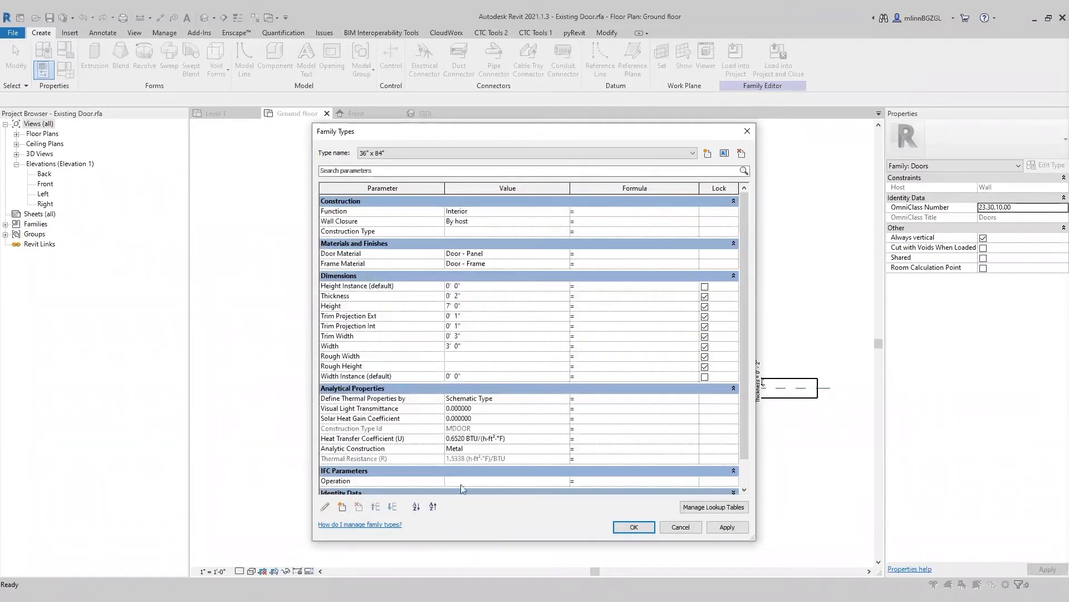
click(416, 506)
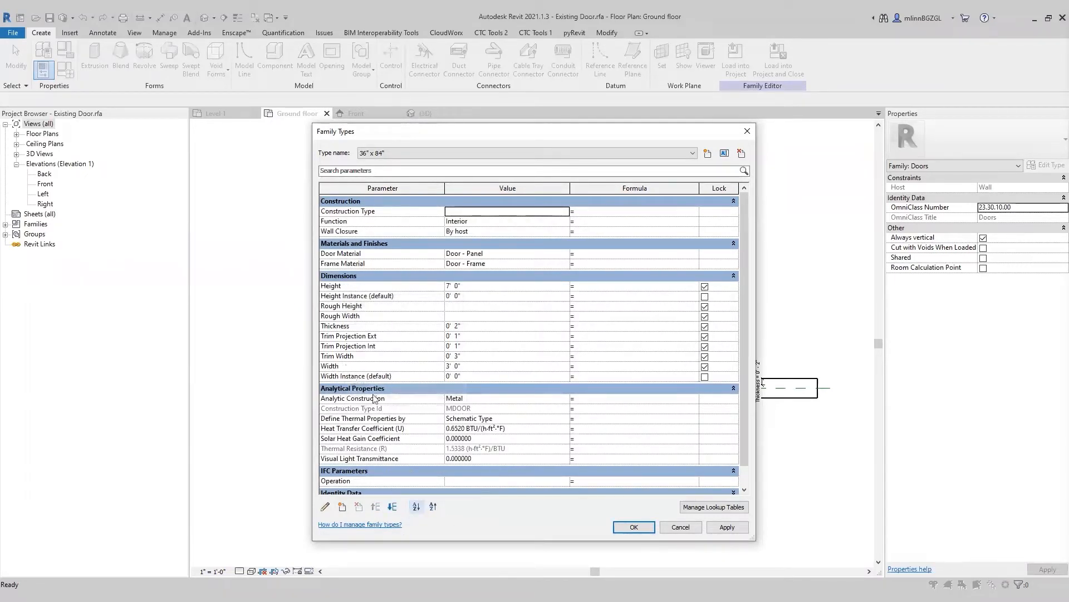
Set the Height Instance default to 7' and the Width Instance default to 3', and accept the family types
click(470, 296)
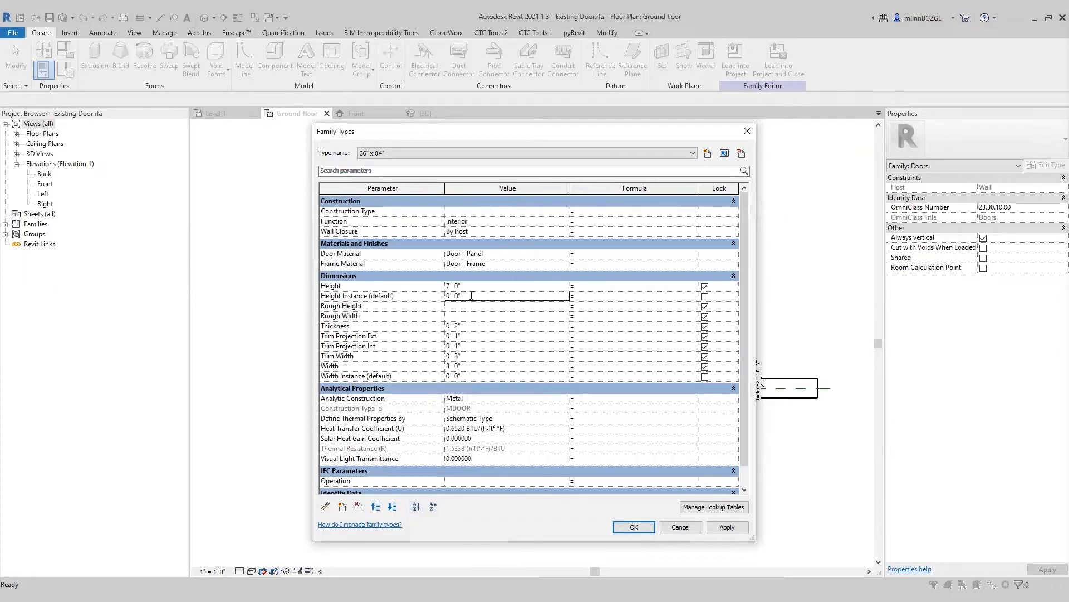
text(7)
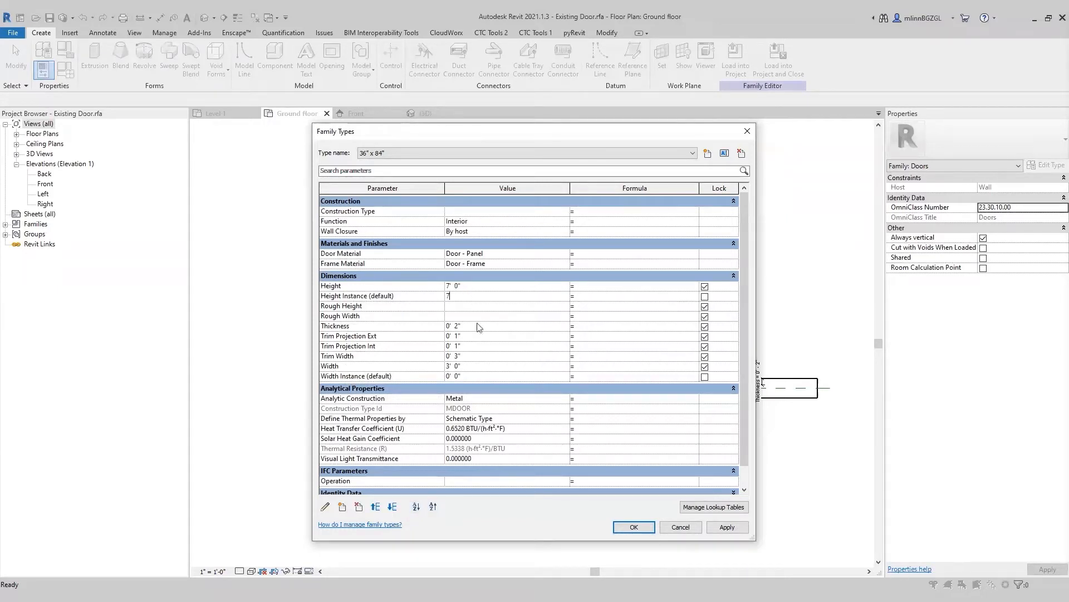
click(472, 377)
text(3)
scroll(487, 349, down, 1)
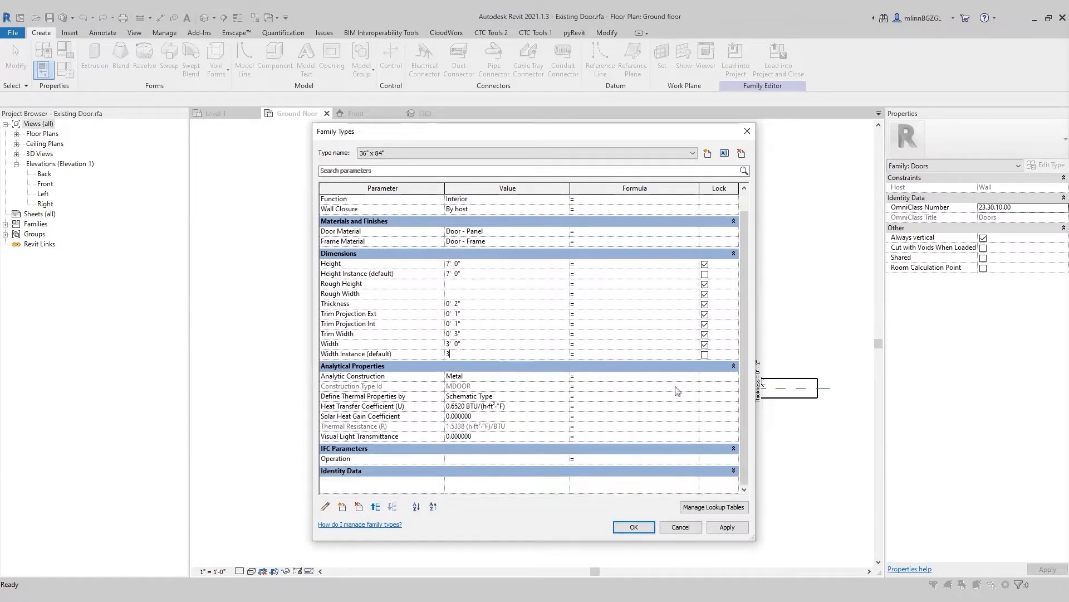
scroll(568, 318, up, 1)
click(496, 286)
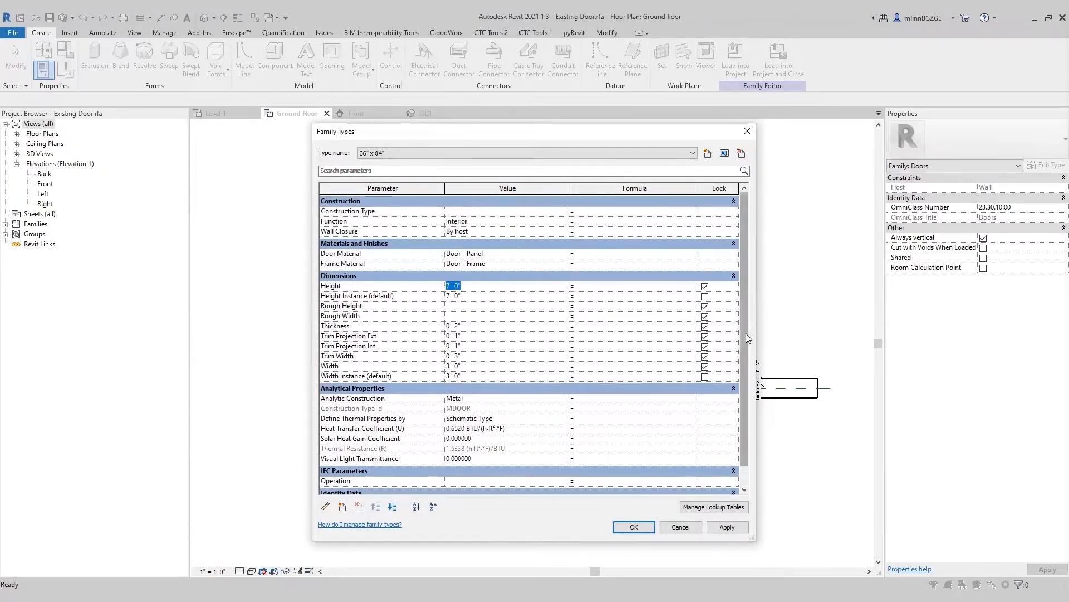
scroll(745, 334, down, 1)
scroll(745, 323, up, 1)
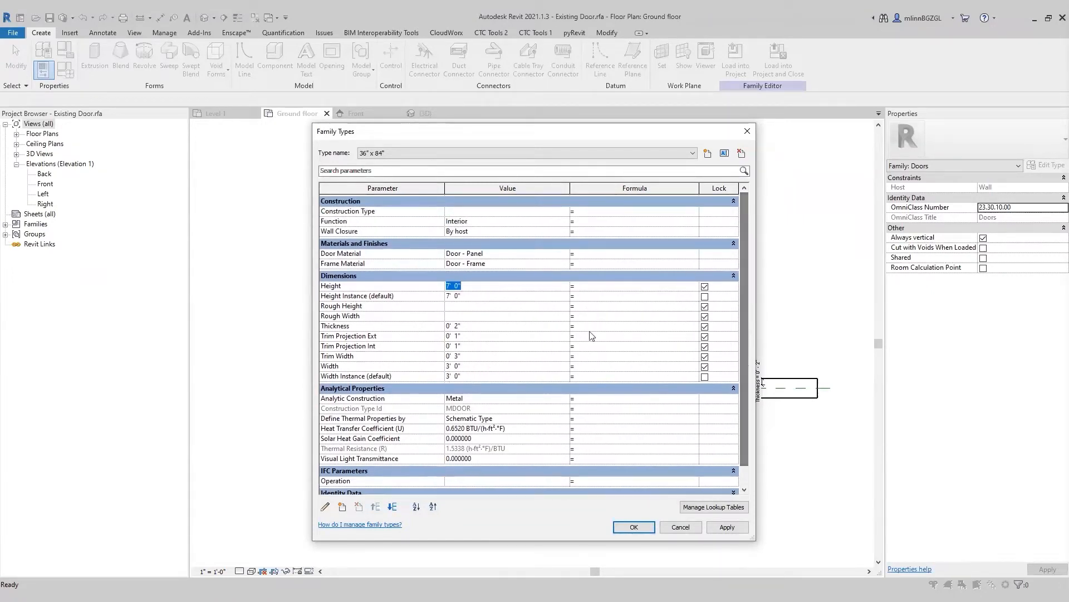
click(640, 527)
Relabel the door opening's width dimension in the Ground floor plan with the Width Instance parameter
middle_drag(754, 455, 713, 439)
scroll(696, 461, up, 5)
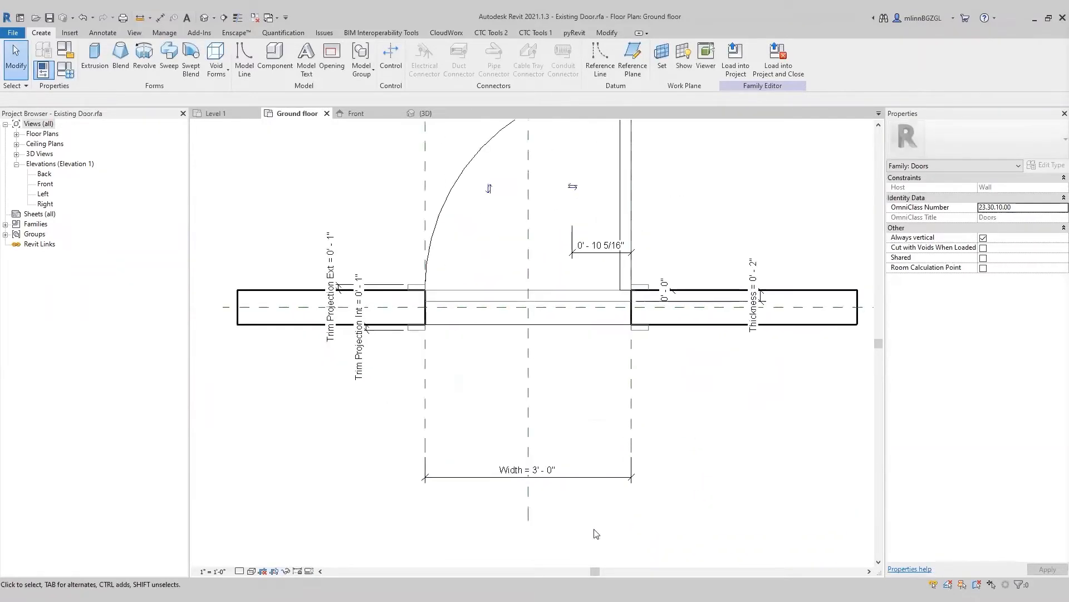
click(590, 469)
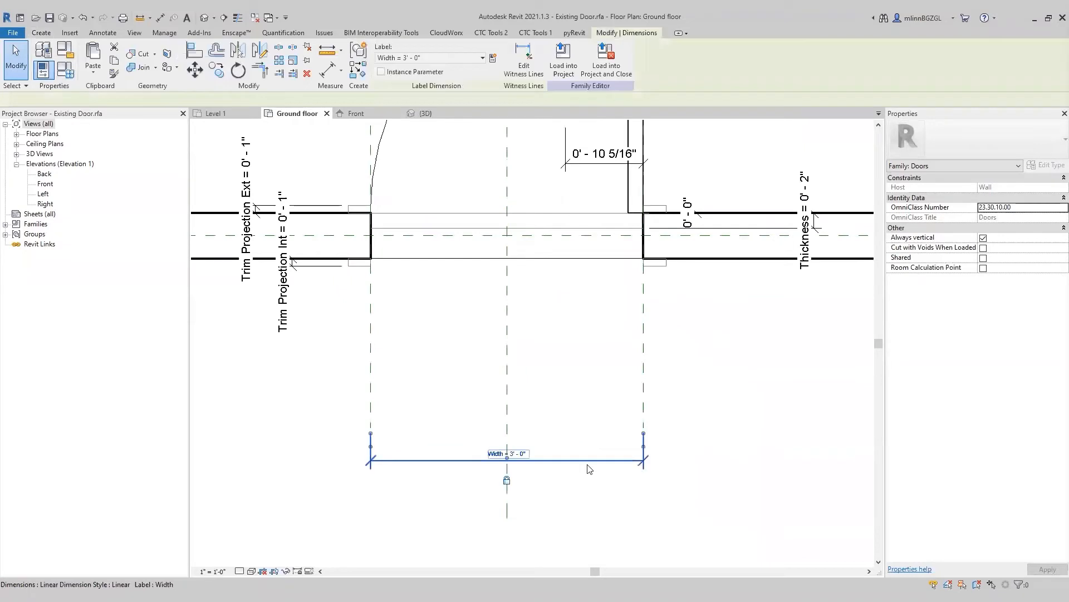
click(424, 58)
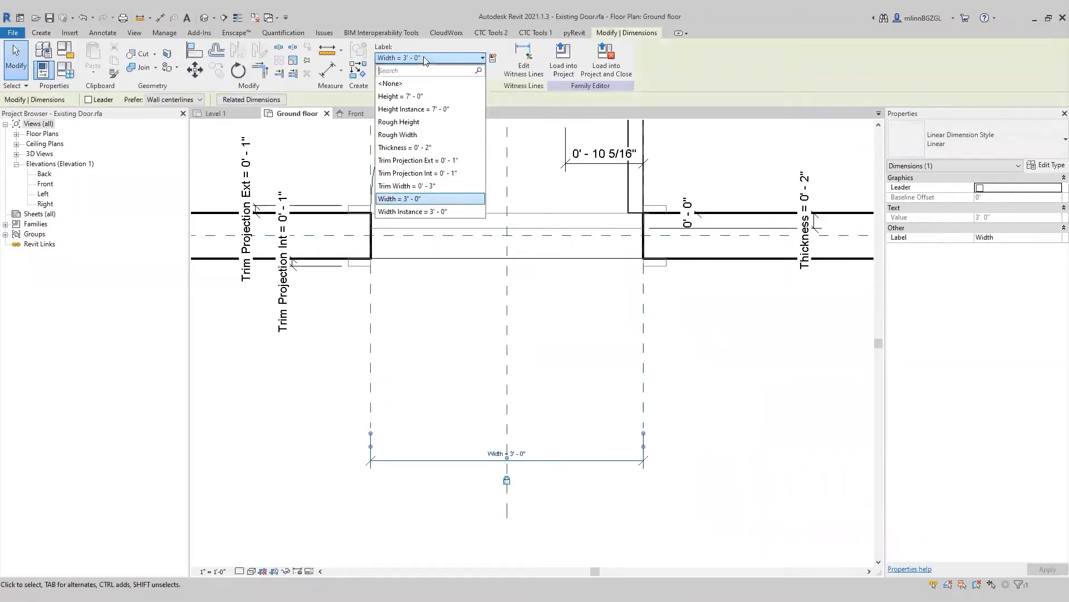
click(451, 211)
click(701, 372)
scroll(701, 372, down, 4)
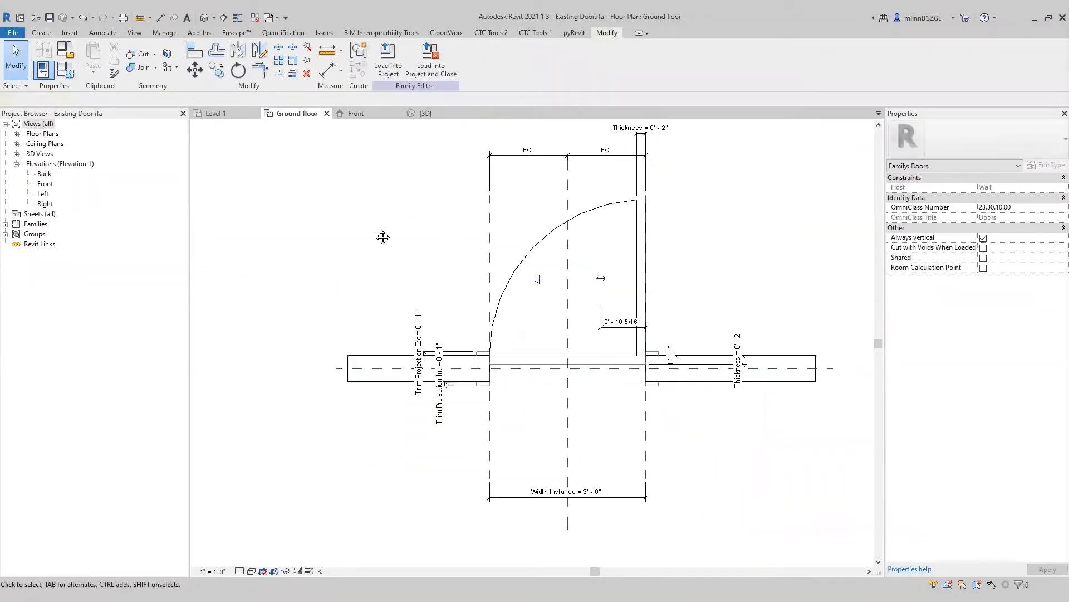
Relabel the door's height dimension in the Front elevation with the Height Instance parameter
double_click(46, 184)
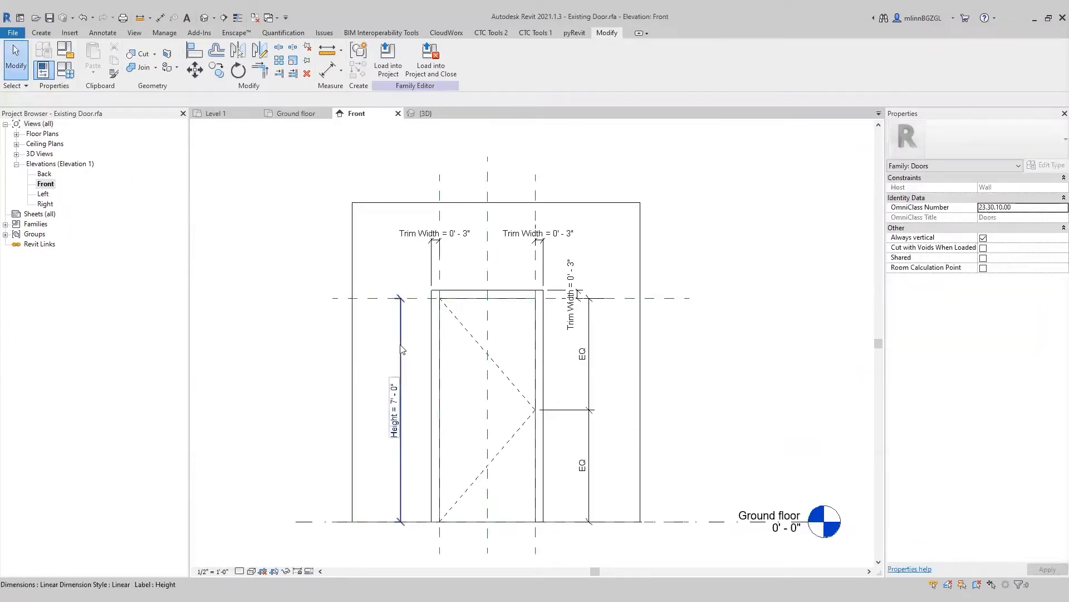
click(395, 412)
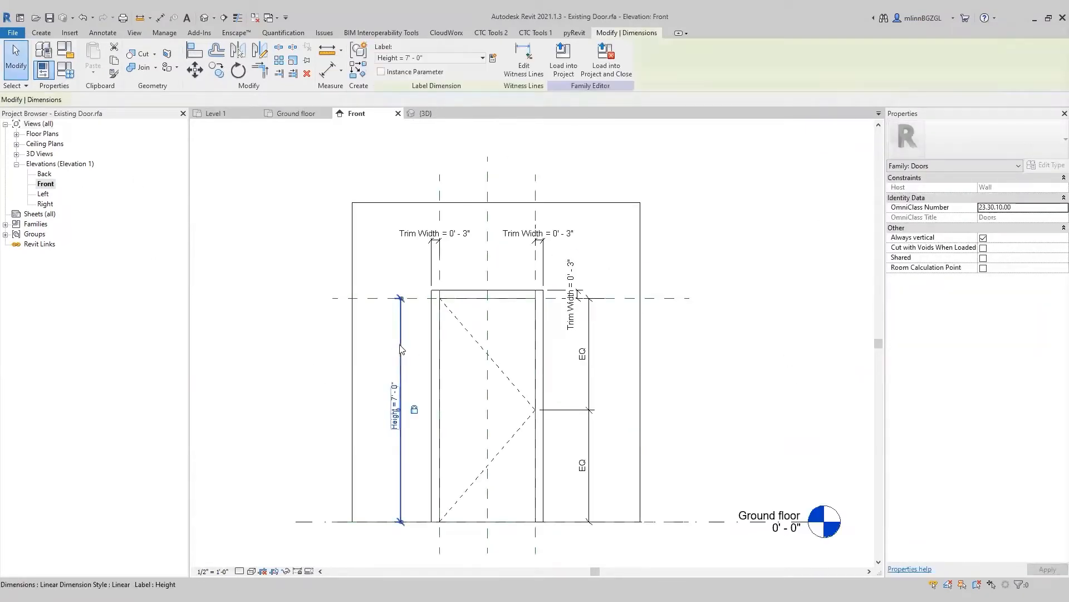
click(443, 59)
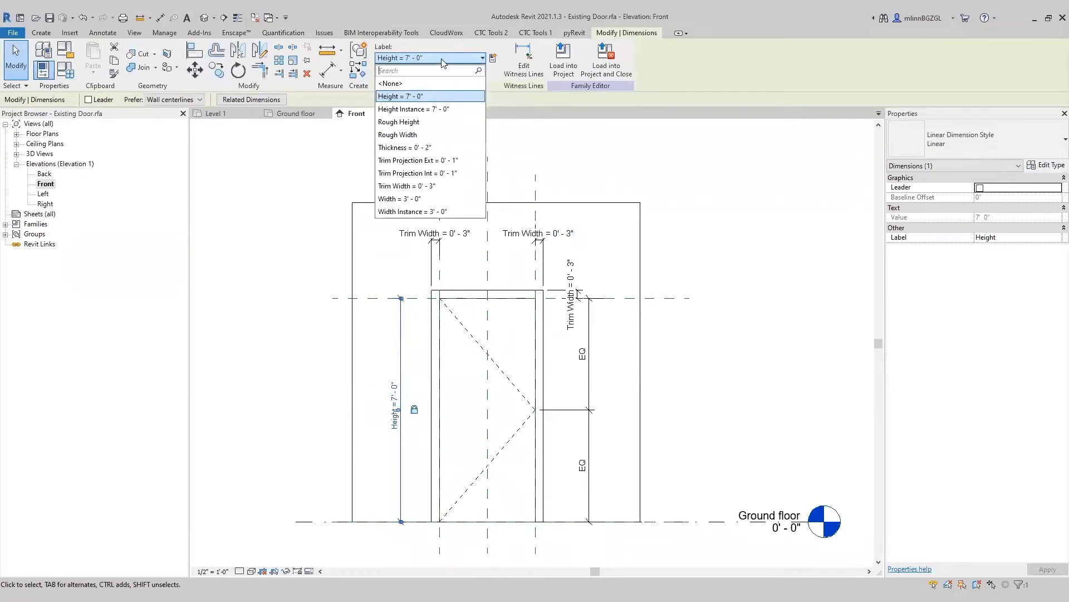
click(443, 109)
key(Escape)
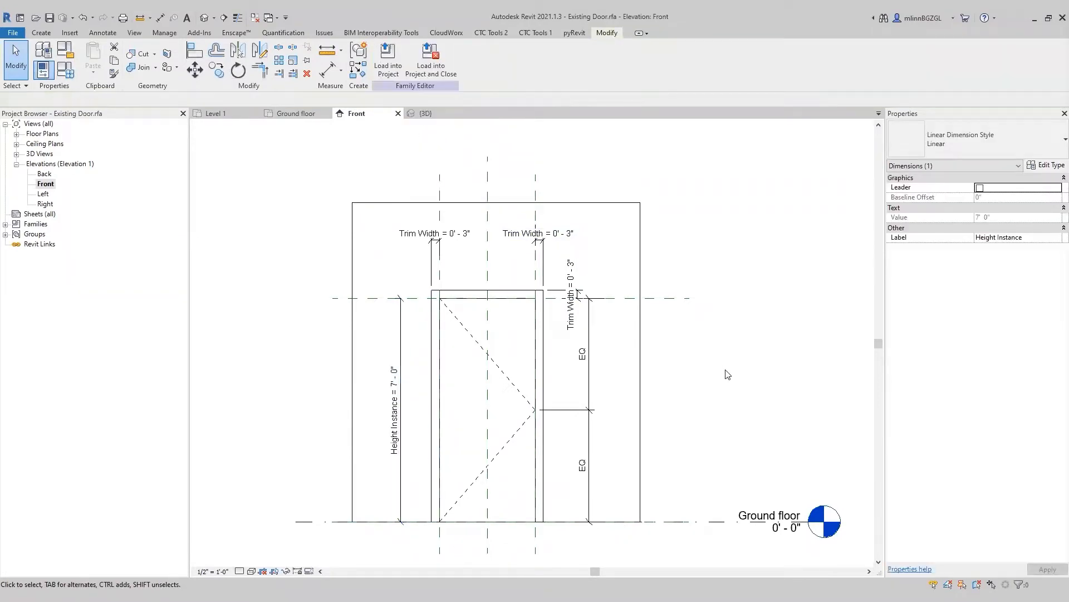
Review the door family's parameter list in Family Types, checking the dimension parameters, and close it
click(65, 70)
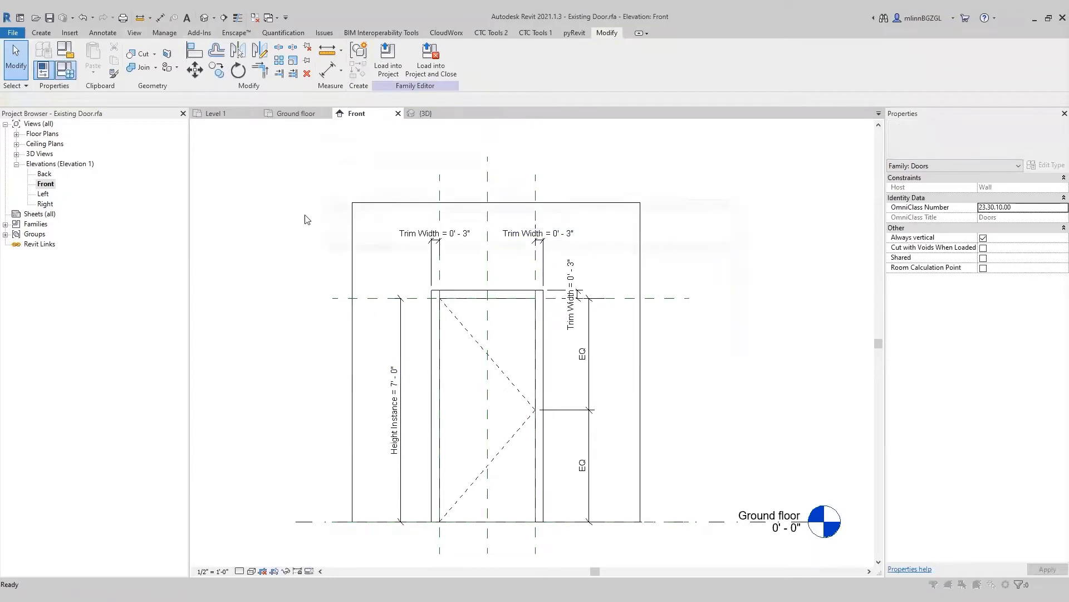
scroll(551, 350, down, 1)
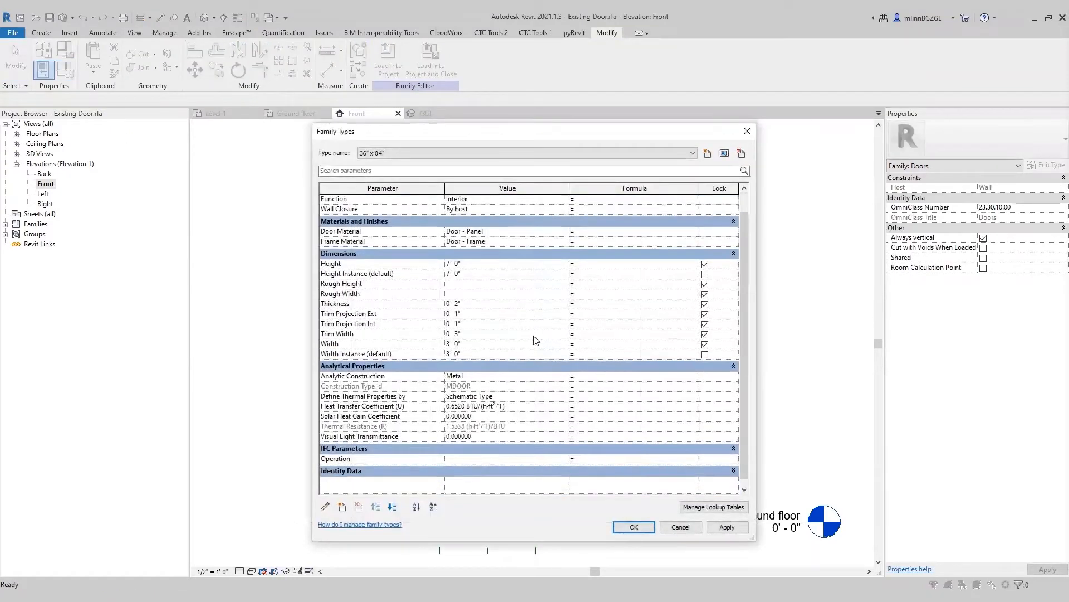
scroll(557, 353, up, 1)
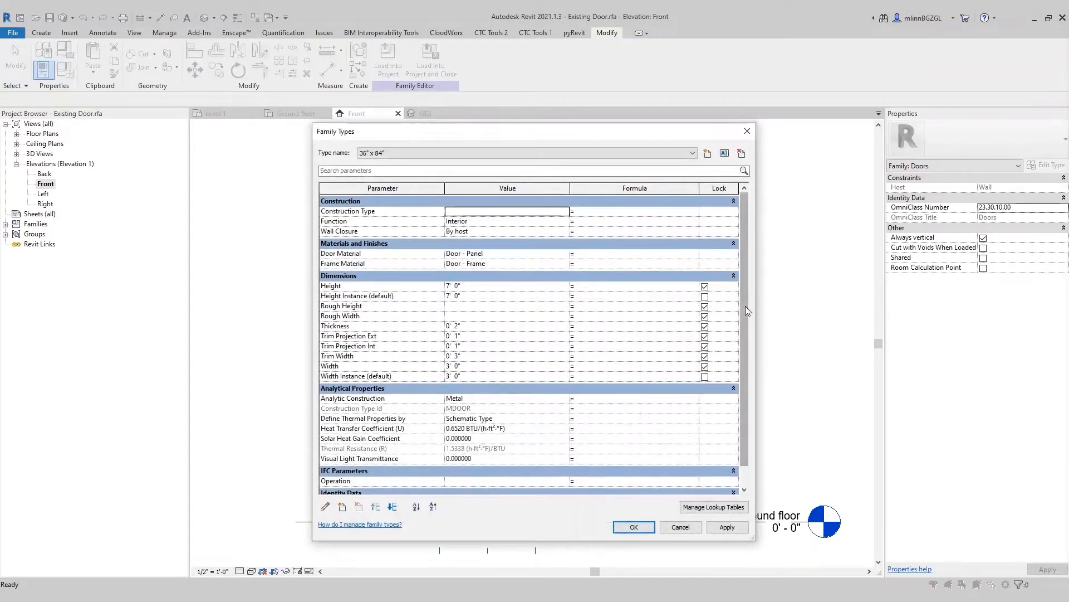
scroll(747, 311, down, 1)
scroll(746, 310, up, 1)
click(635, 527)
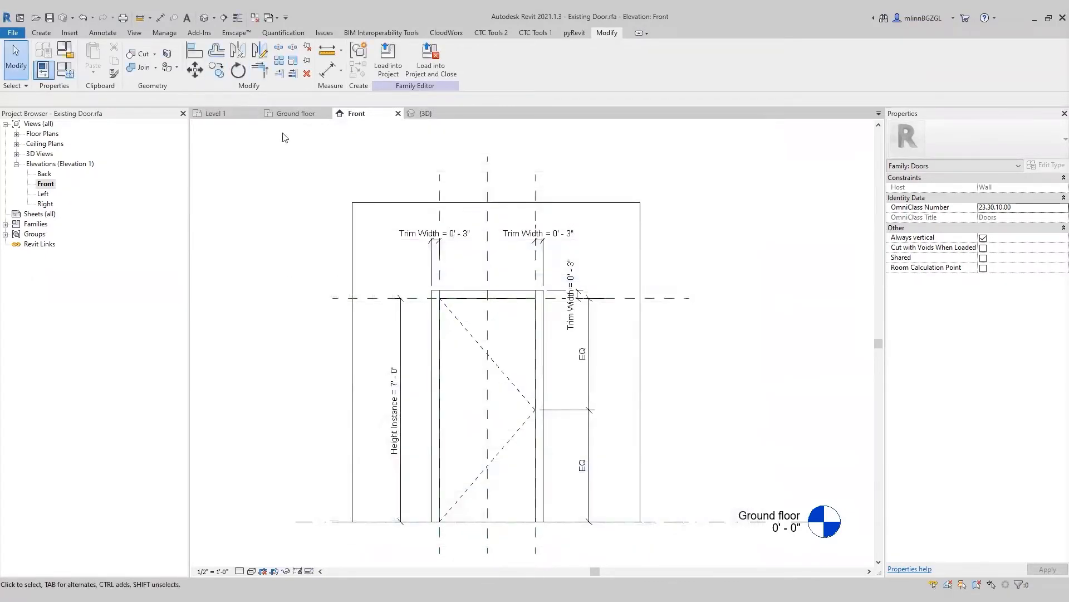
Show the family in its 3D view and delete the 30" x 84" type from Family Types
click(426, 113)
mouse_move(779, 382)
shift+middle_down()
mouse_move(766, 370)
mouse_move(794, 375)
shift+middle_up()
click(66, 70)
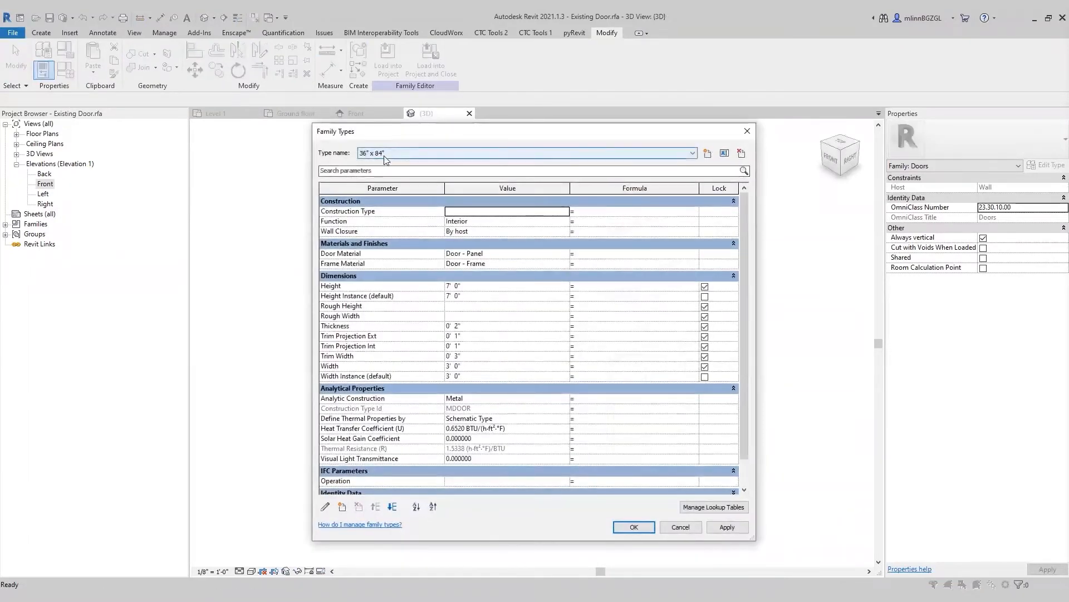
click(388, 159)
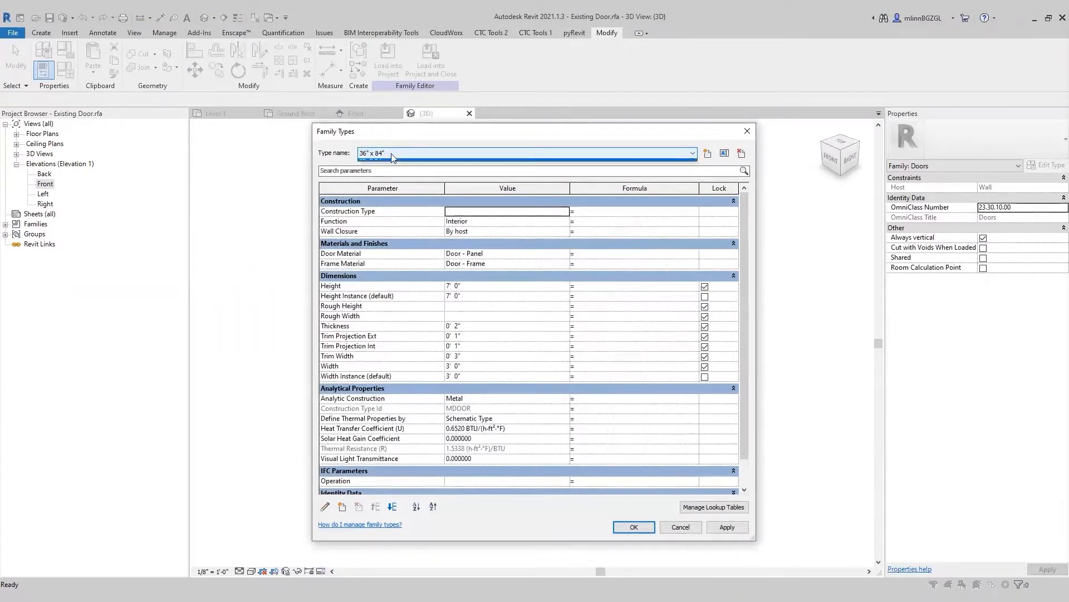
click(391, 158)
click(393, 153)
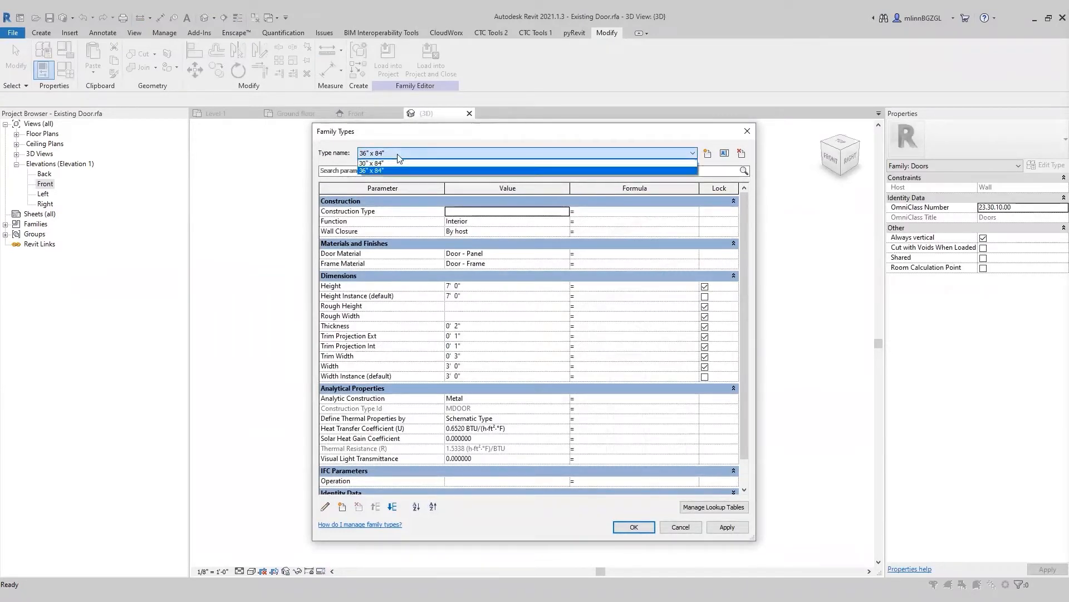
click(399, 162)
click(741, 154)
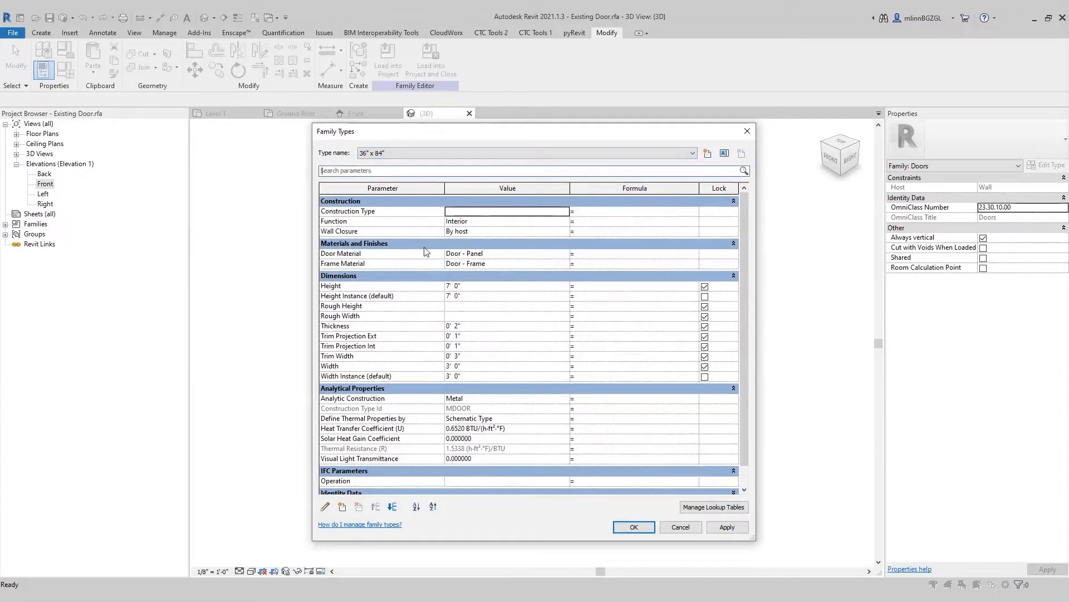
Rename the 36" x 84" family type as Instance and accept the family types
click(725, 154)
text(Instance)
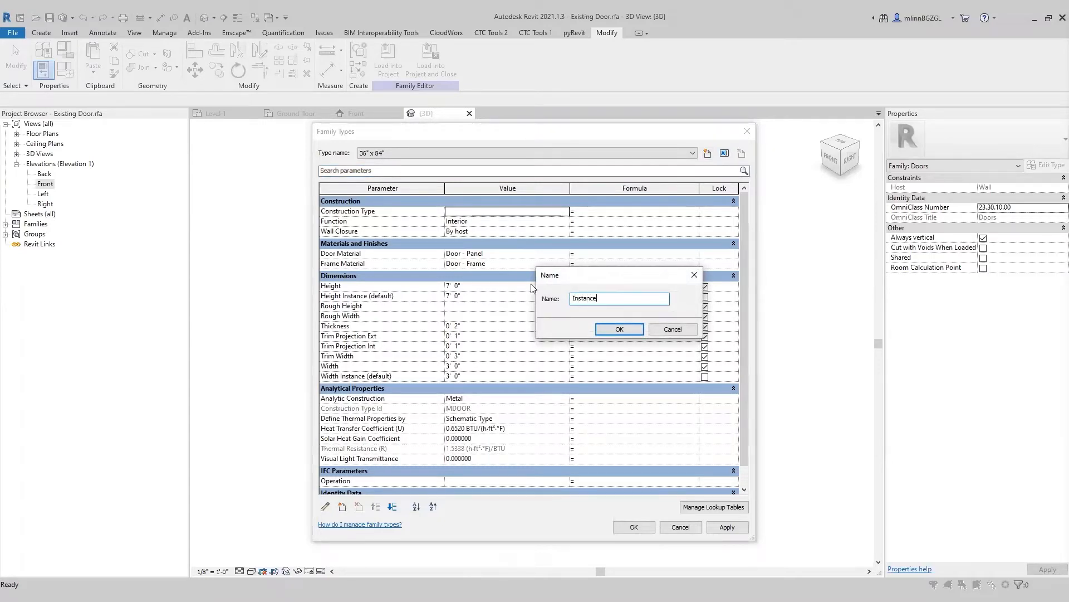
key(Return)
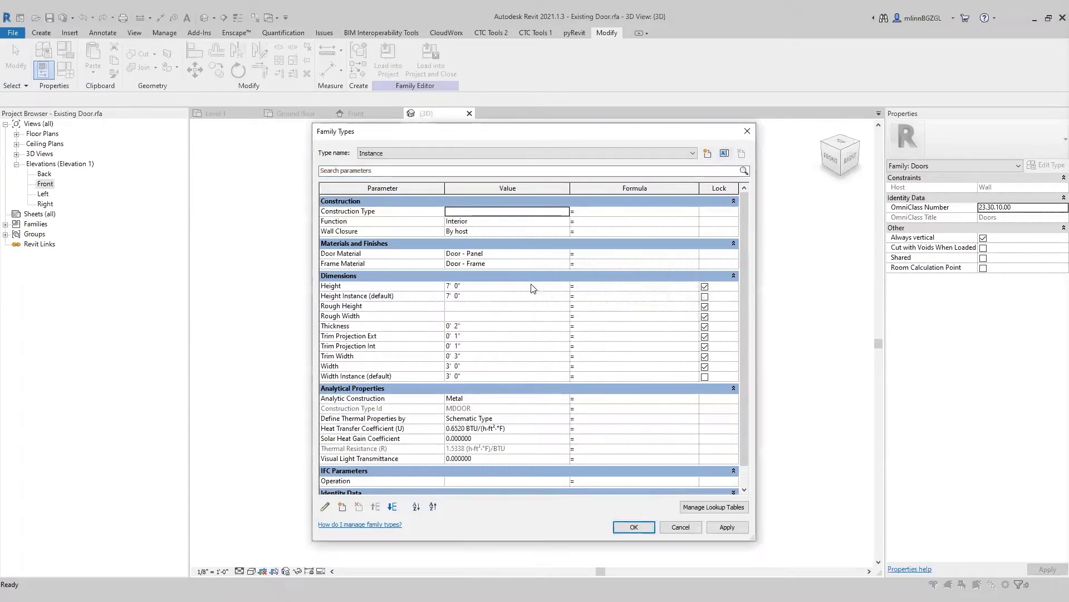
click(634, 526)
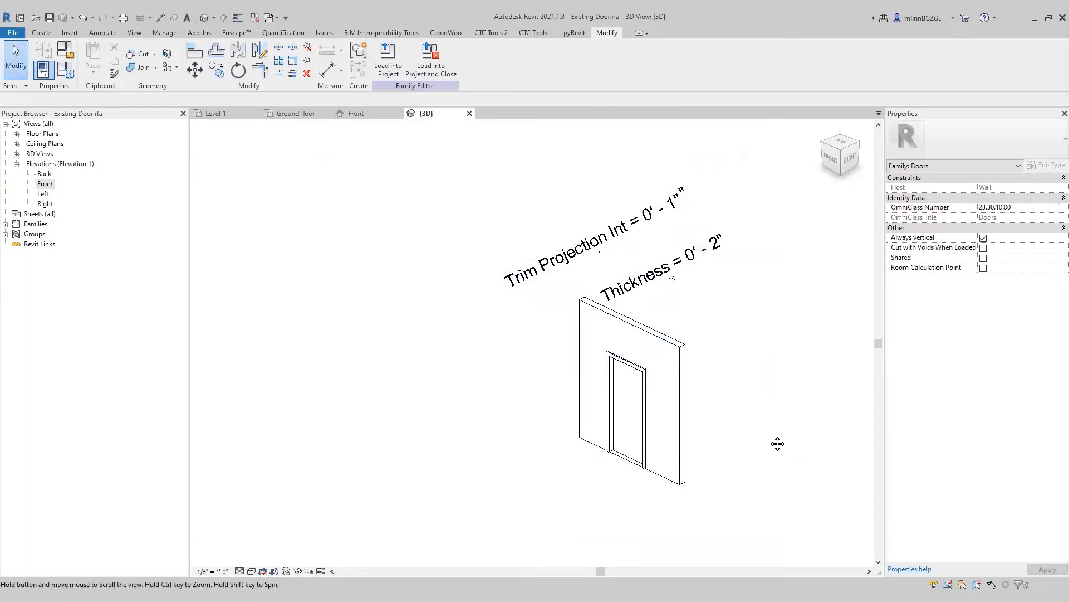
Flex the door's height by applying a Height Instance default of 10' in Family Types, keeping the 3D door in sight
click(66, 70)
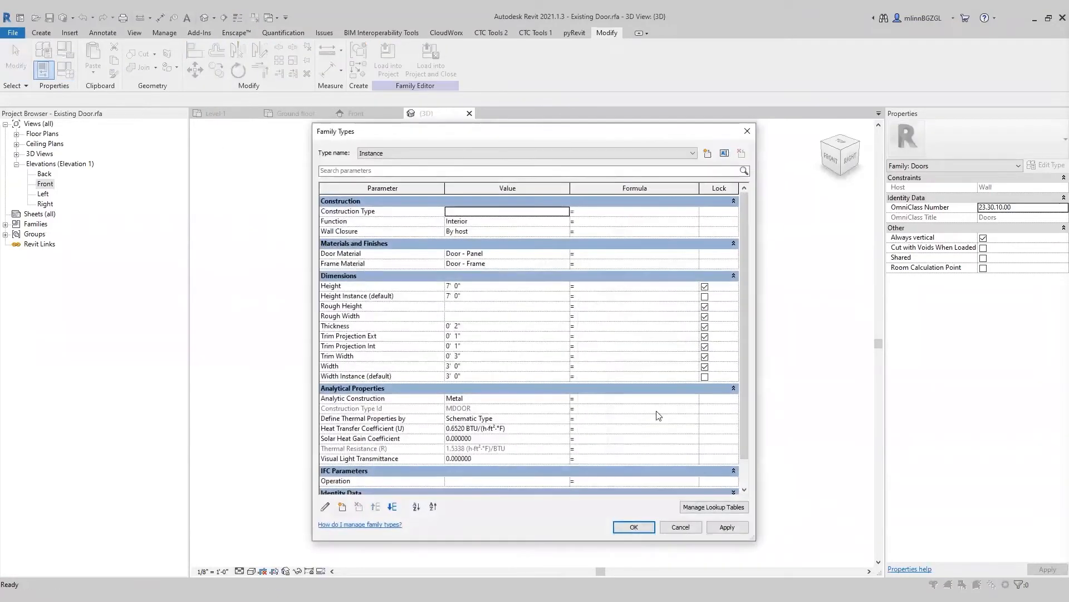
click(681, 527)
middle_drag(496, 444, 633, 451)
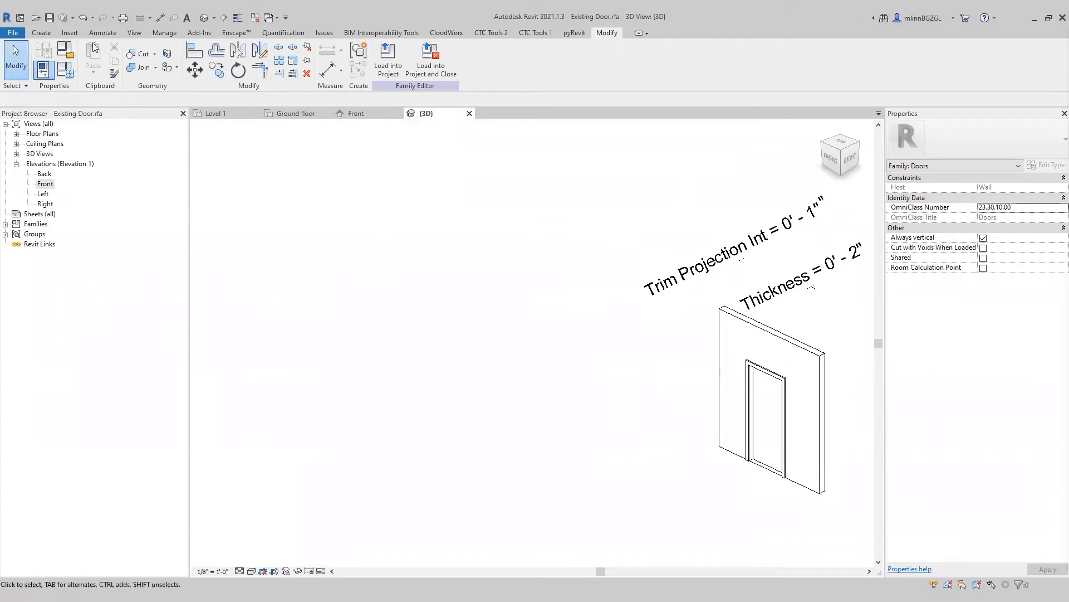
click(66, 72)
drag(535, 132, 392, 131)
click(341, 293)
text(10)
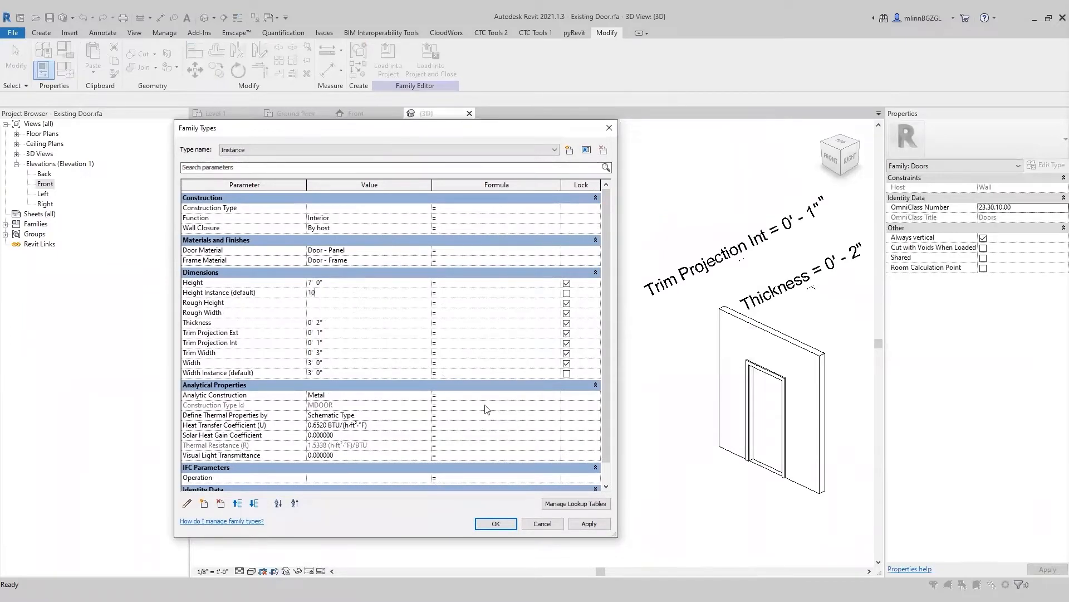
click(589, 524)
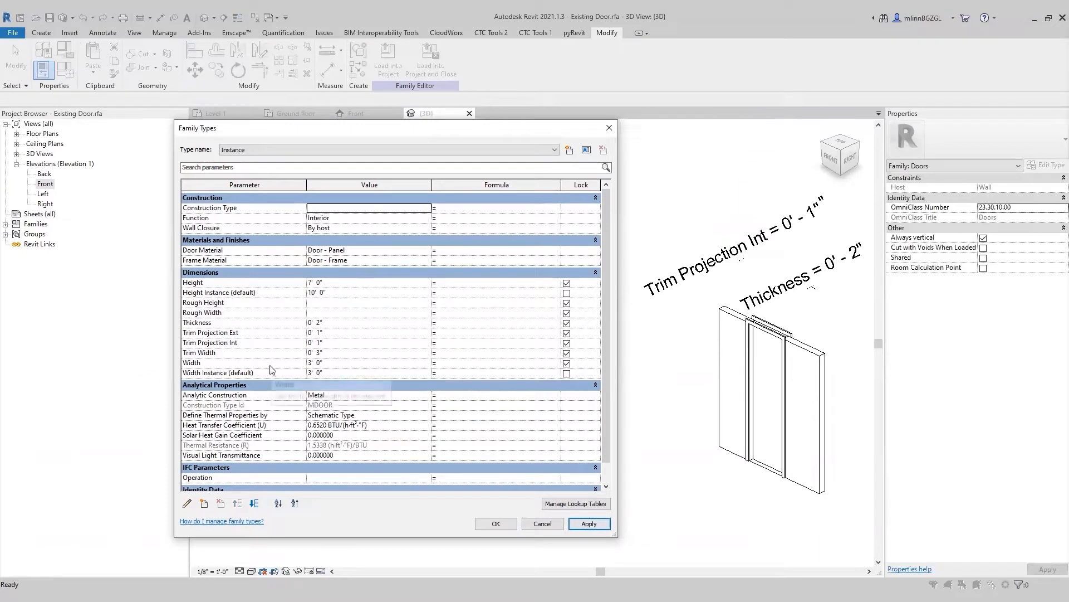
Flex the door's width by applying a Width Instance default of 6', and accept the family types
click(347, 373)
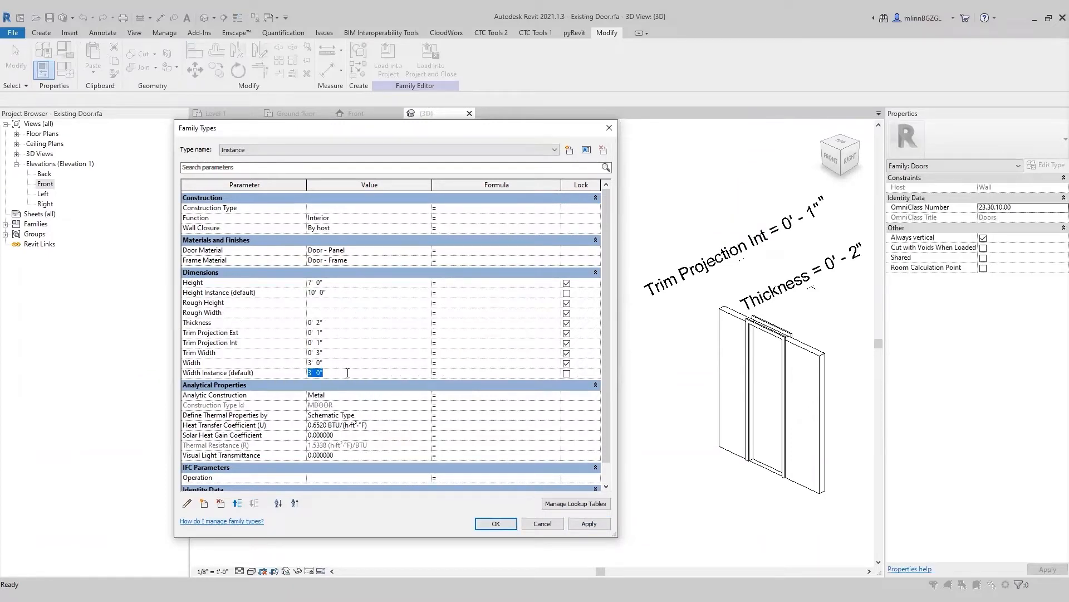
text(6)
click(590, 524)
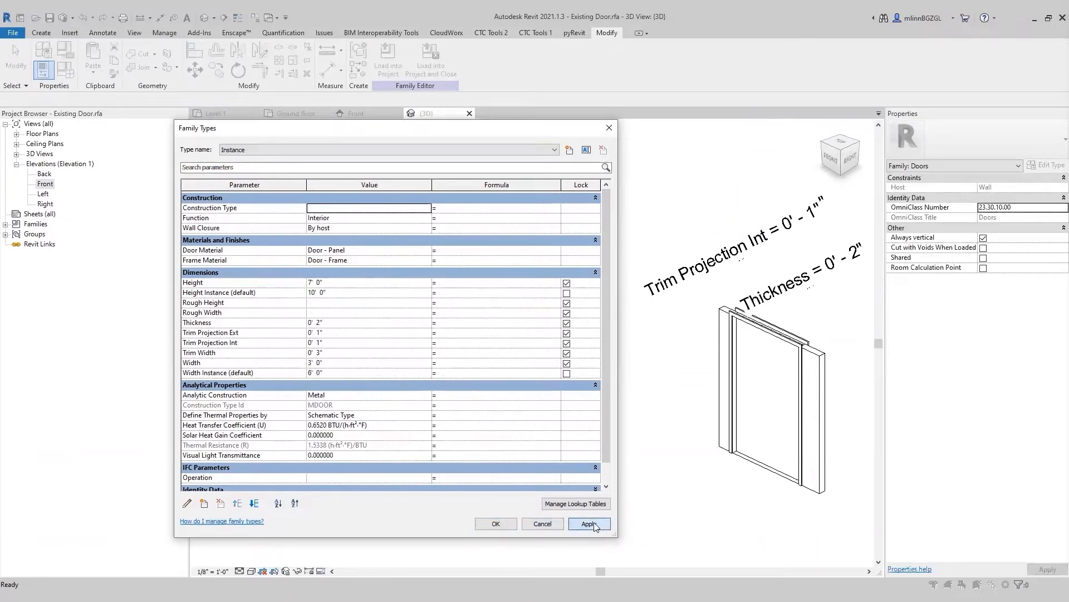
click(495, 523)
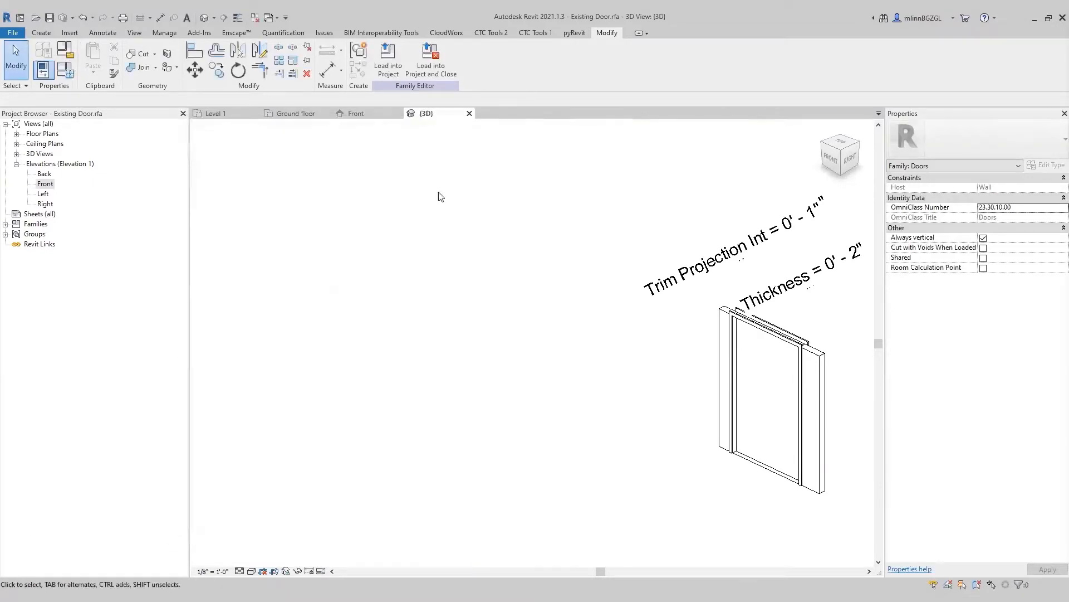
Examine the flexed door in the Front elevation and the Ground floor plan
click(357, 115)
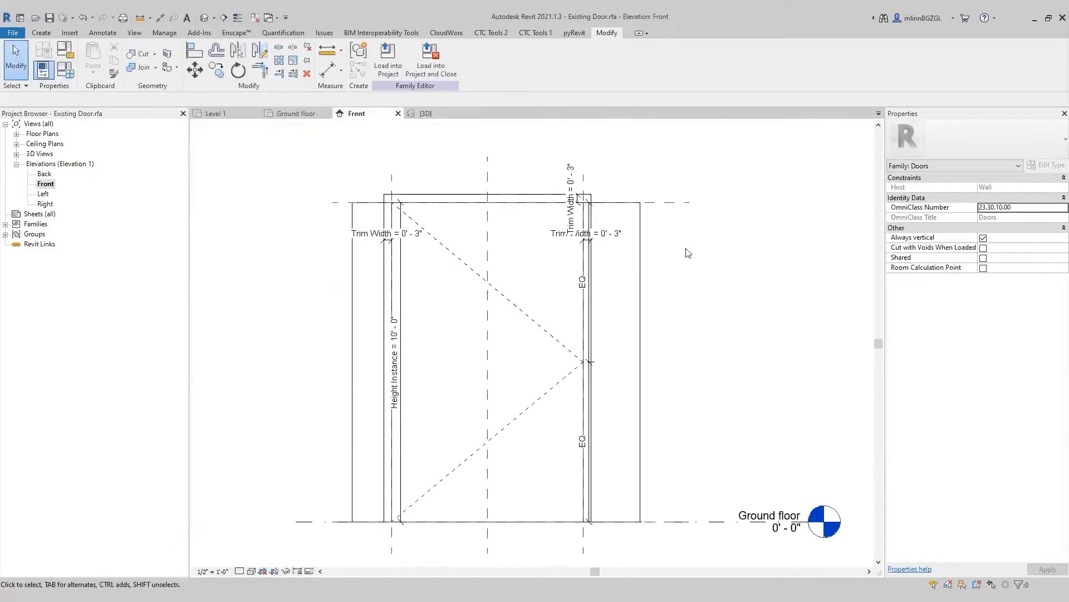
click(297, 114)
scroll(446, 390, down, 2)
middle_drag(705, 267, 693, 290)
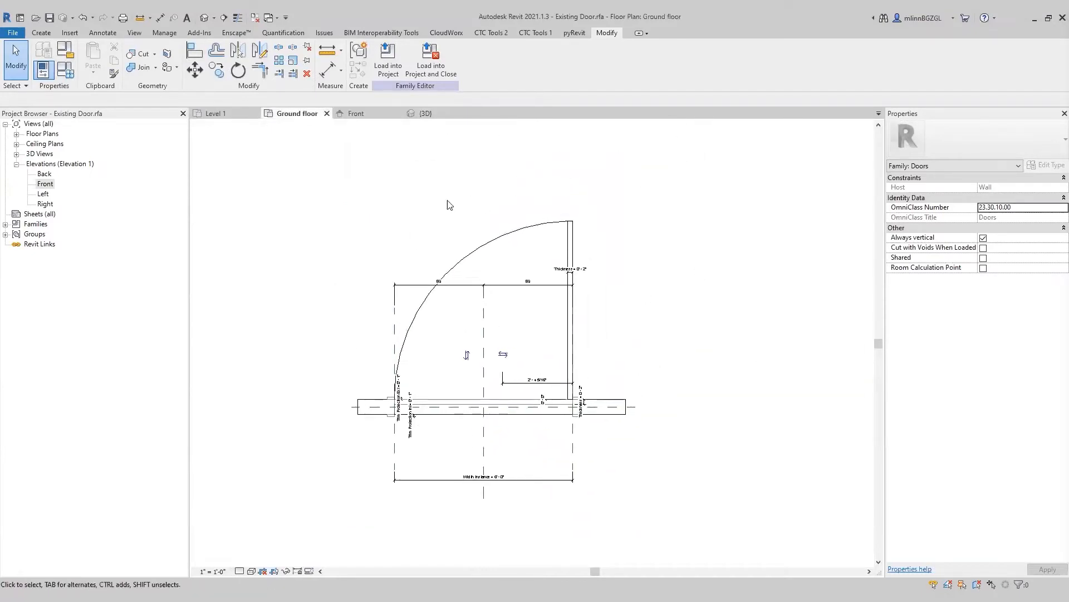
middle_drag(284, 338, 510, 350)
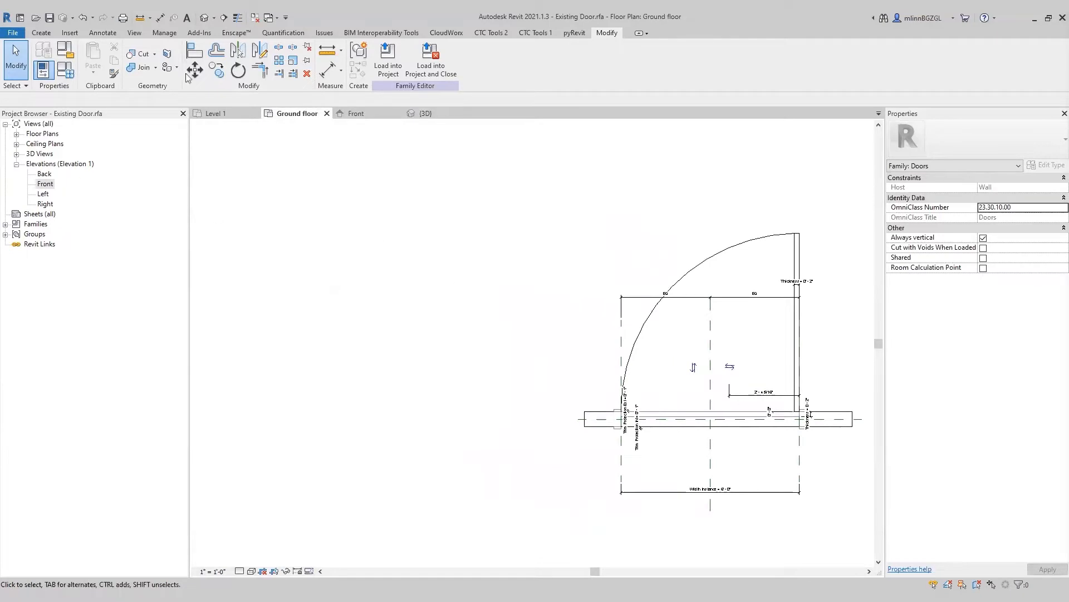
Set the Height Instance default to 7' and the Width Instance default to 3' in Family Types
click(66, 72)
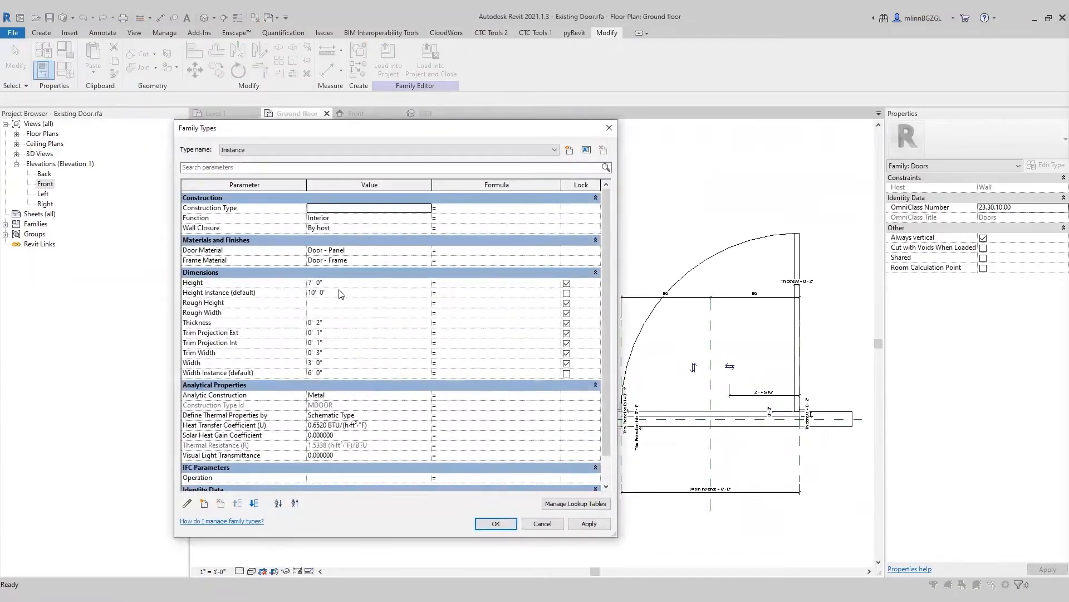
click(340, 285)
click(340, 292)
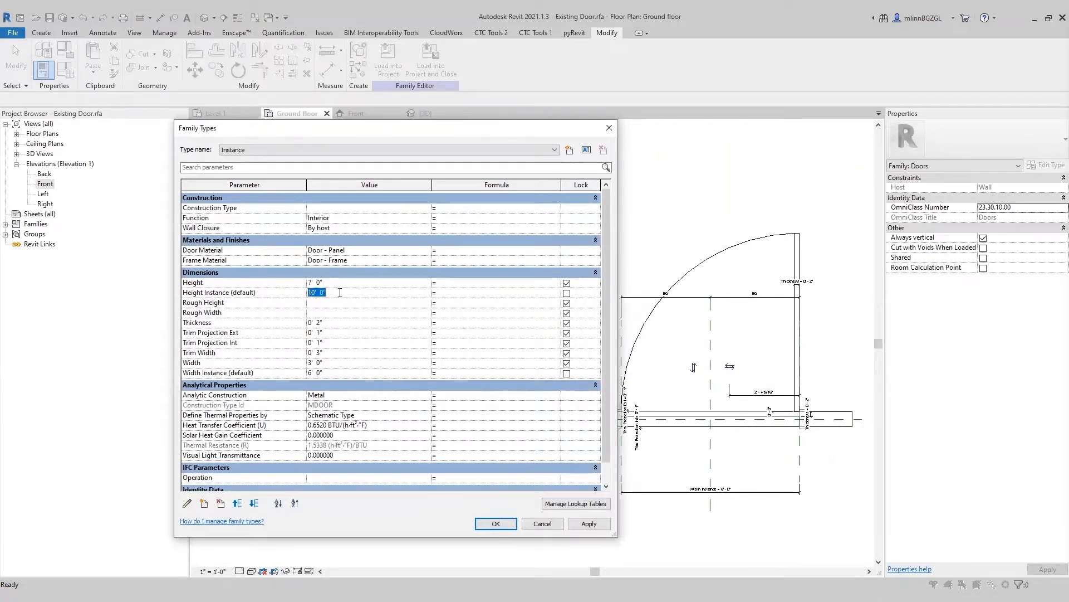
text(7)
click(345, 313)
click(340, 372)
text(3)
click(367, 334)
Check which of the type and instance height and width parameters can be deleted, and accept the family types
click(335, 286)
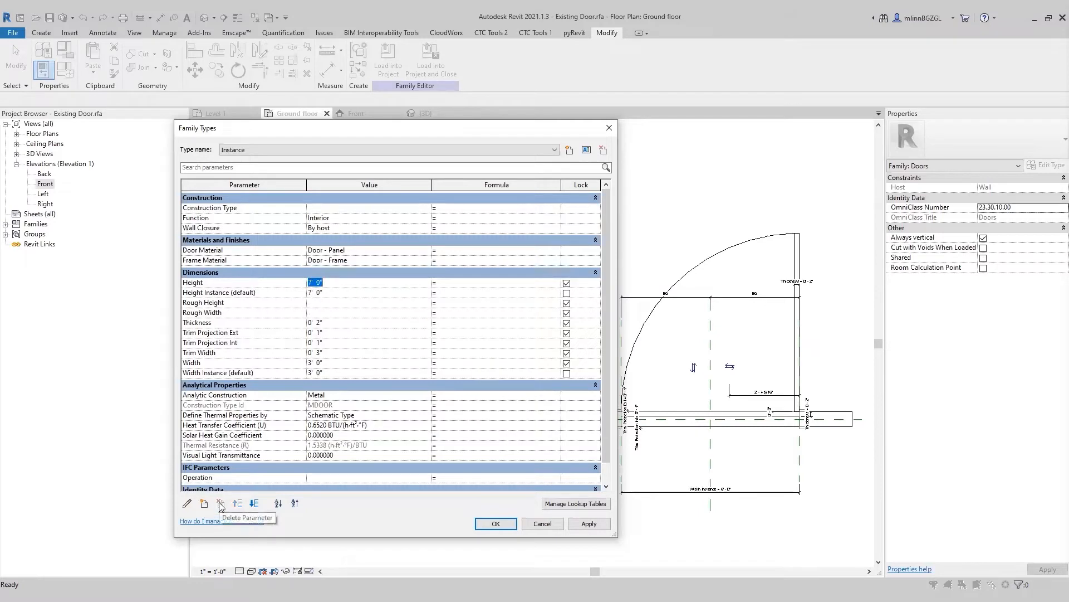
key(Down)
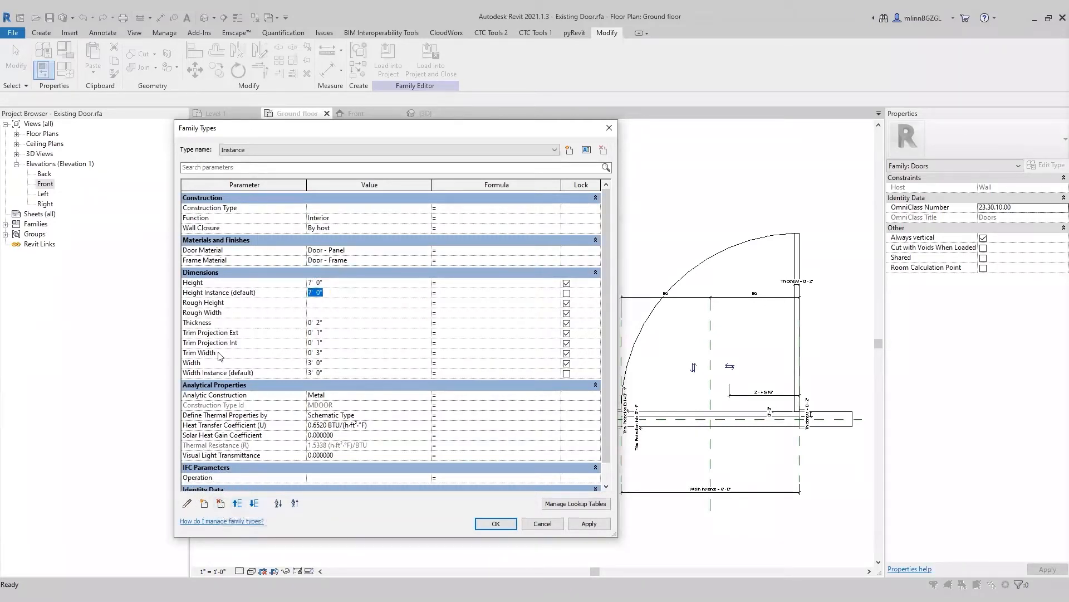
click(343, 365)
click(221, 504)
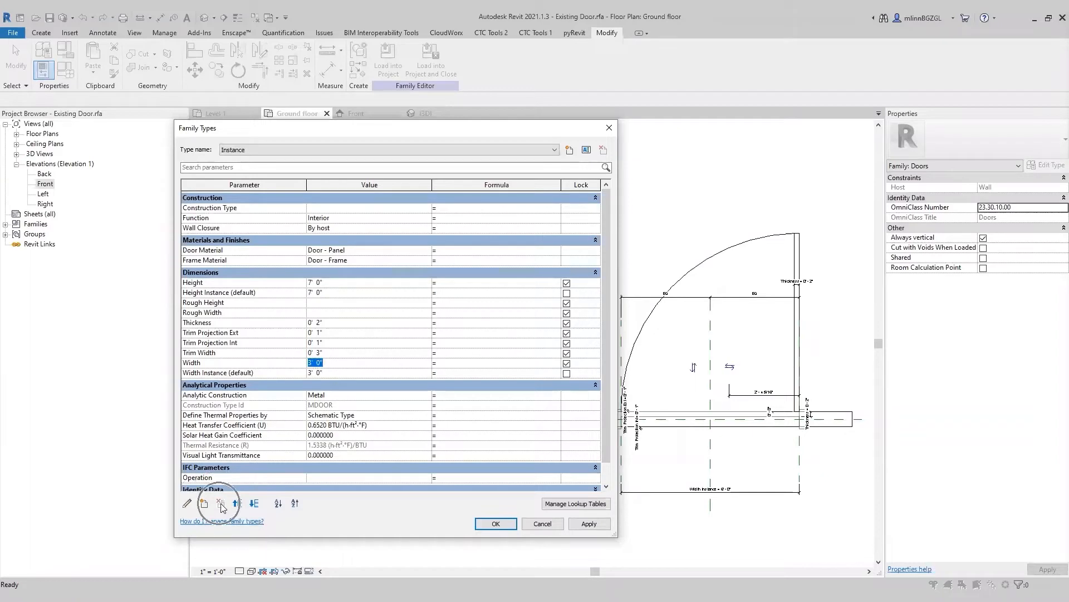
click(337, 372)
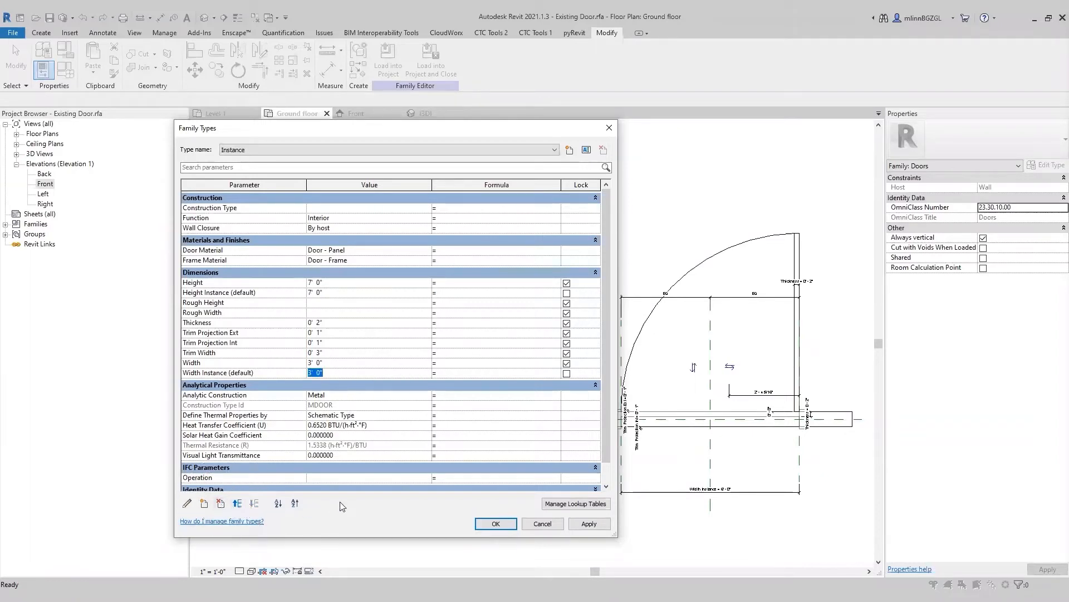
click(490, 524)
Load the door family into the Instance Based Doors project, closing the family and saving its changes to Existing Door.rfa
middle_drag(502, 270, 477, 264)
click(431, 62)
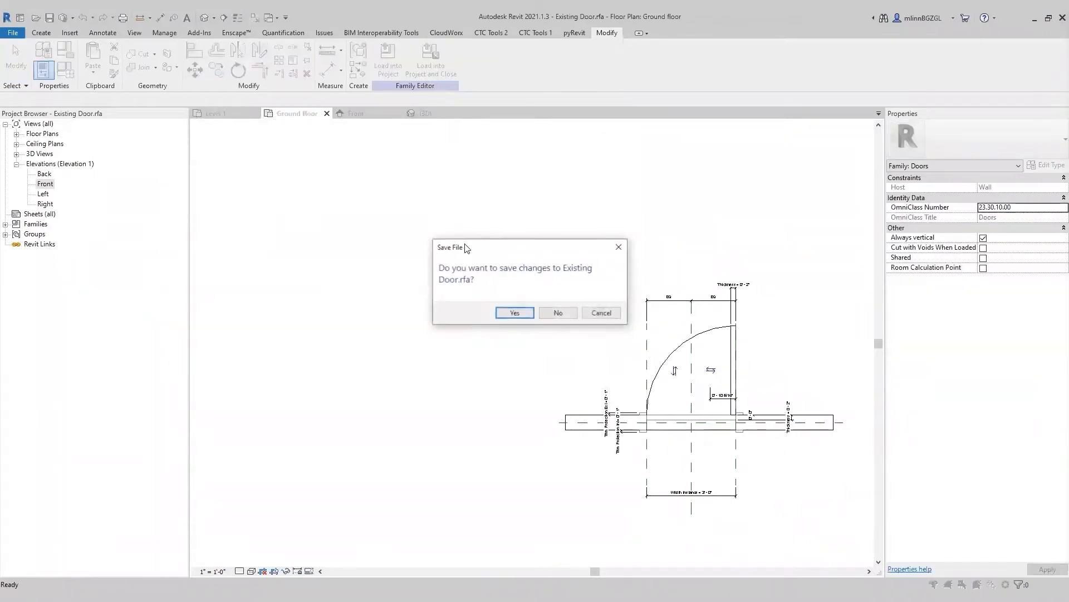
click(515, 313)
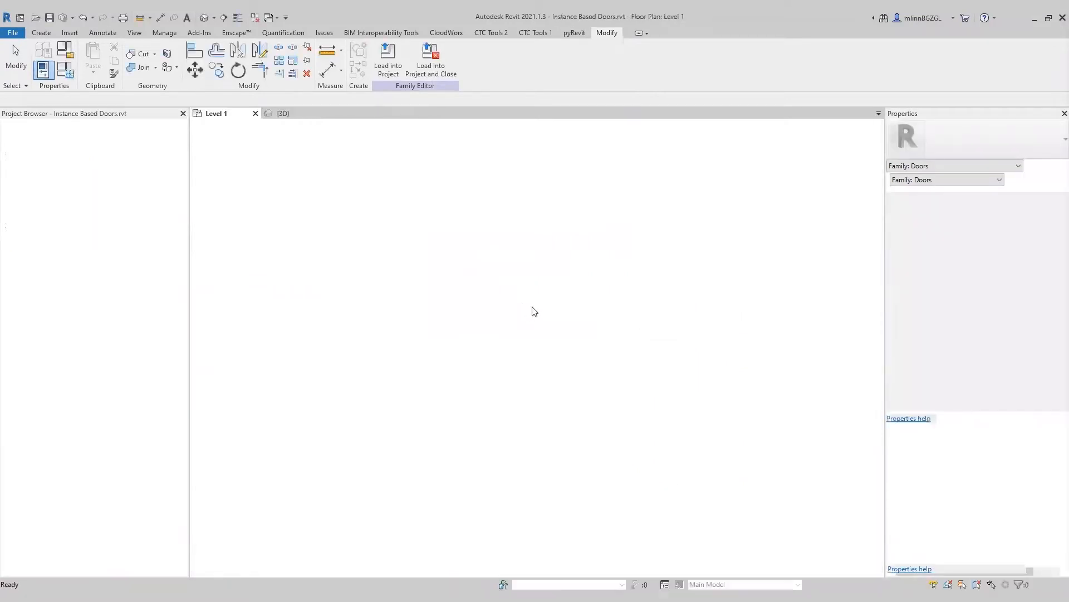
Place one Existing Door of type Instance in the Level 1 wall beside the two existing doors, and end placement
click(562, 399)
middle_drag(614, 307, 556, 303)
key(Escape)
key(Escape)
Expand the Existing Door family in the Project Browser to check its types
click(539, 354)
key(Escape)
click(27, 415)
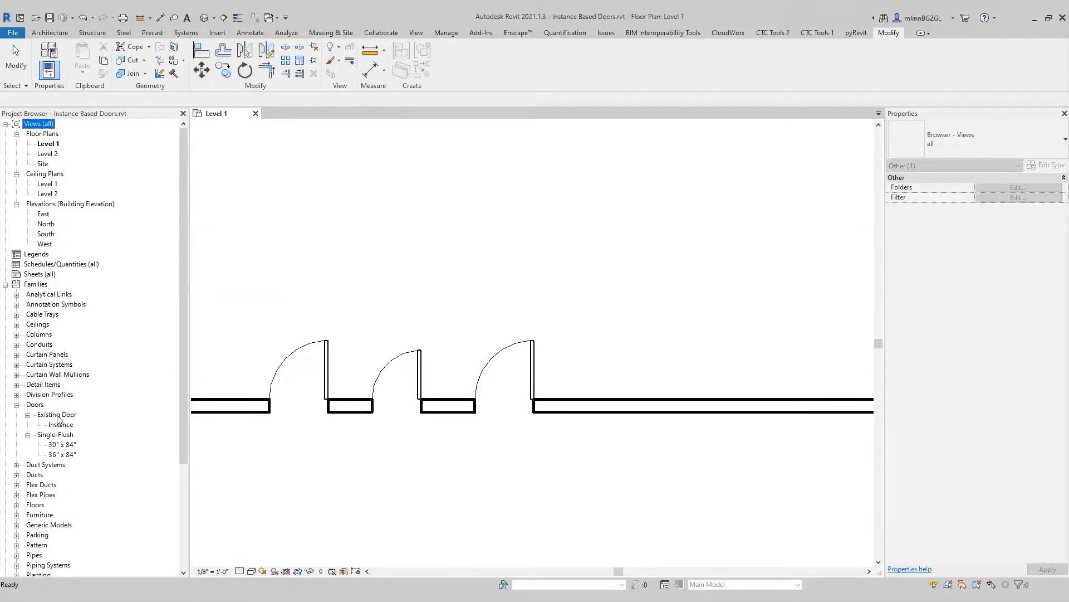
click(565, 286)
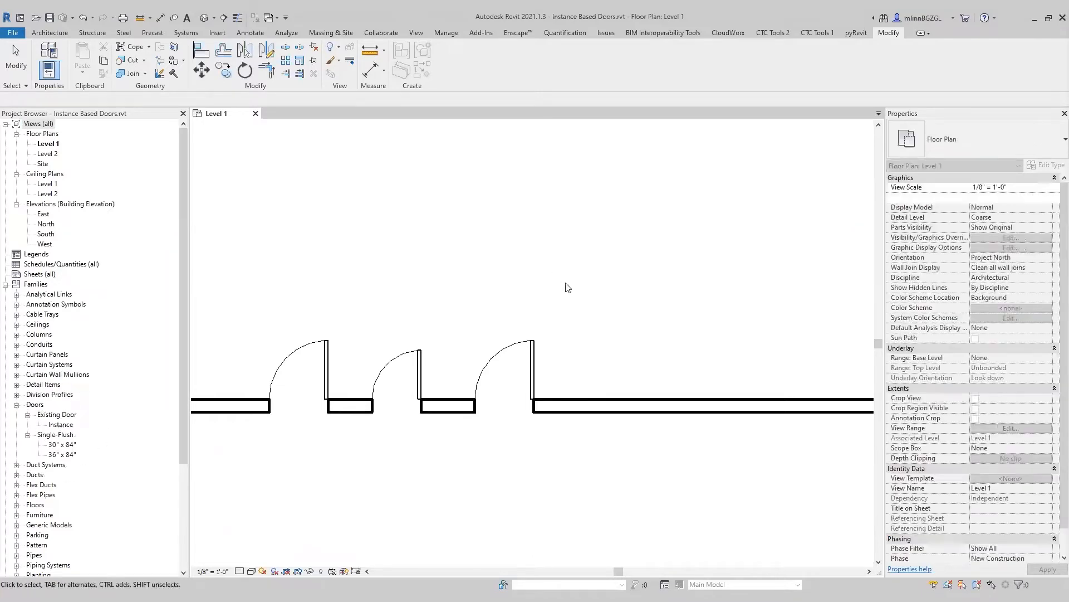
Set the placed Existing Door's Height Instance to 8' and Width Instance to 4', and deselect it
click(527, 358)
click(1011, 268)
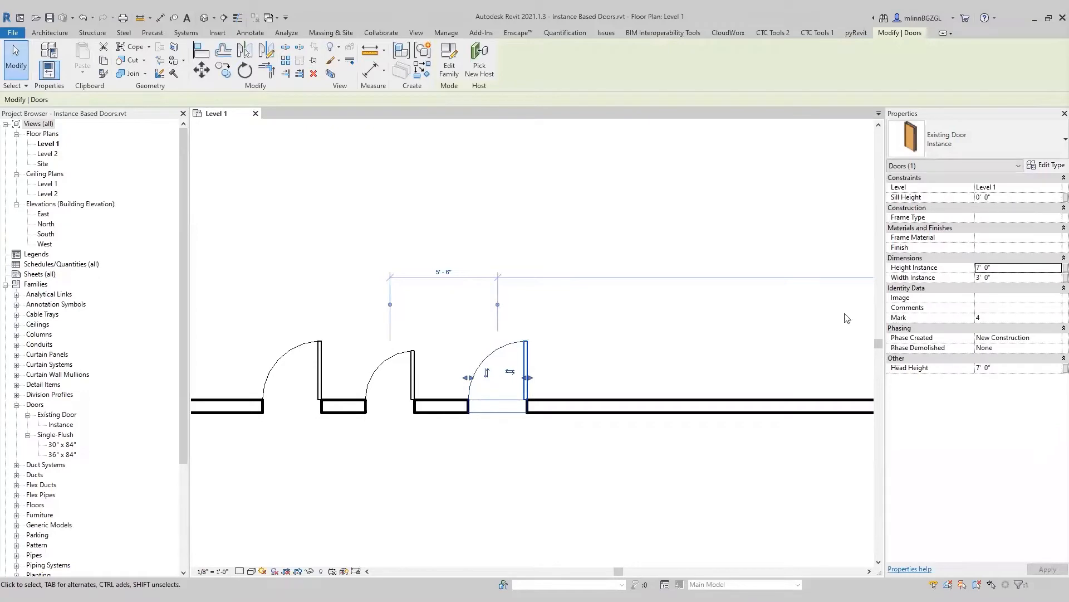
click(1010, 266)
text(8)
click(1021, 279)
text(4)
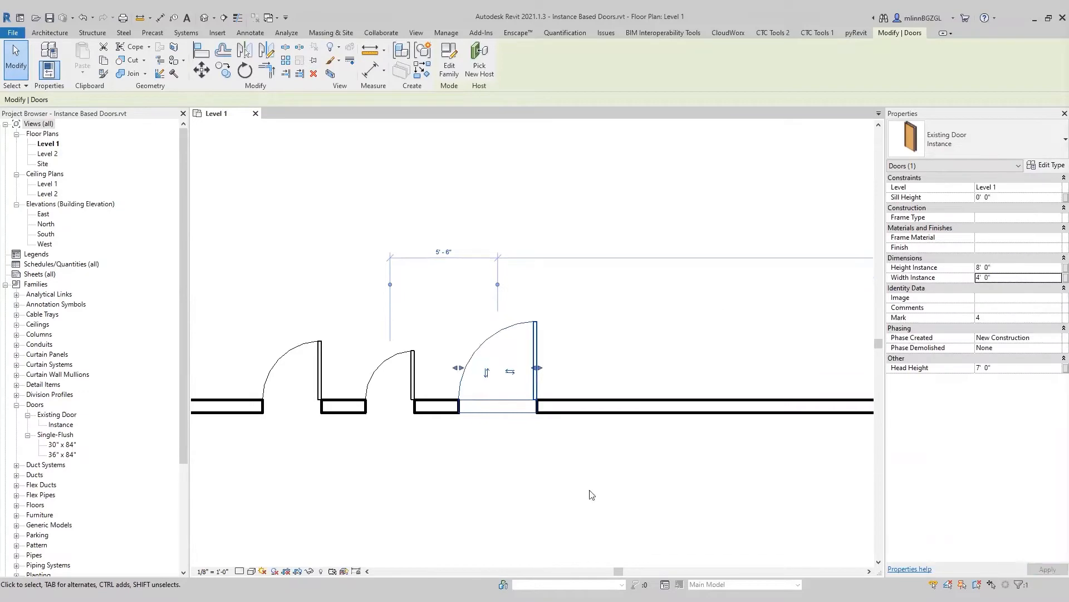
click(575, 366)
Open the project's default 3D view and examine the three doors in the wall up close
click(204, 17)
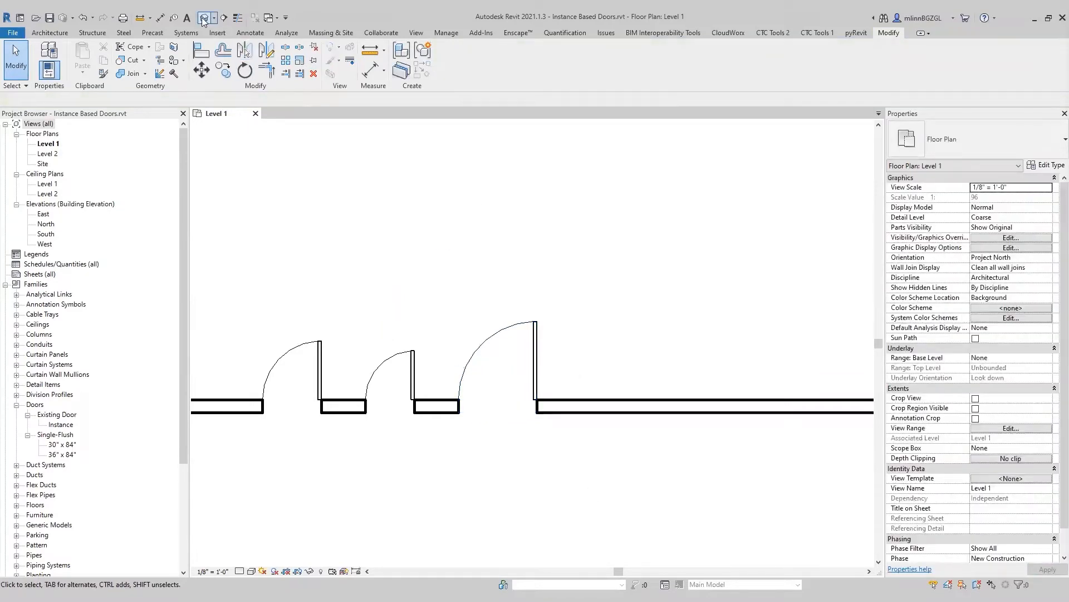
scroll(449, 420, up, 5)
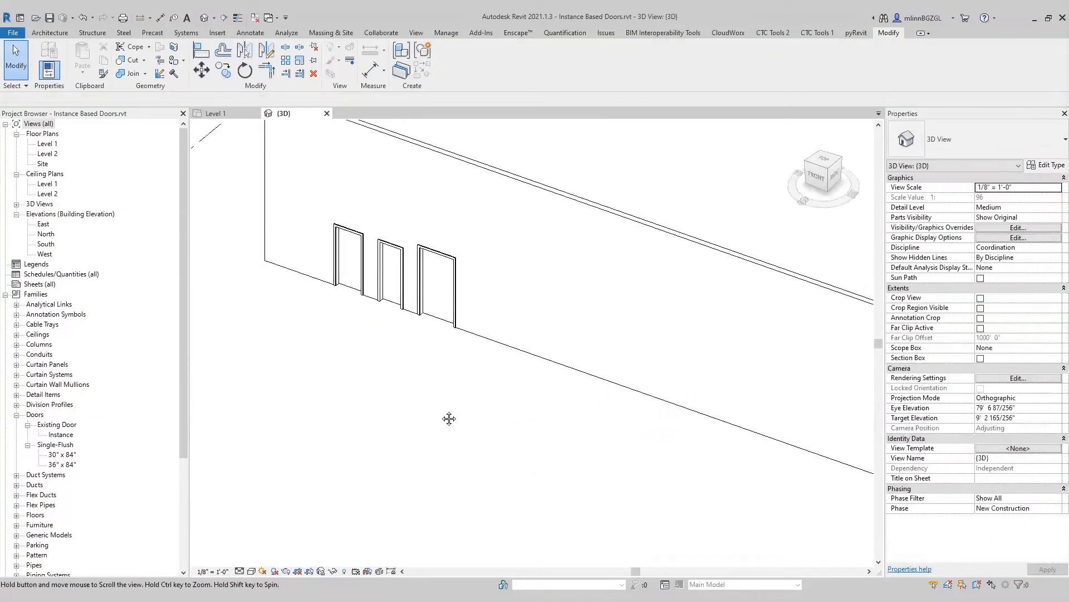
Set the placed Existing Door's Height Instance to 7' and Width Instance to 3', and deselect it
click(449, 326)
click(1006, 269)
text(7)
key(Return)
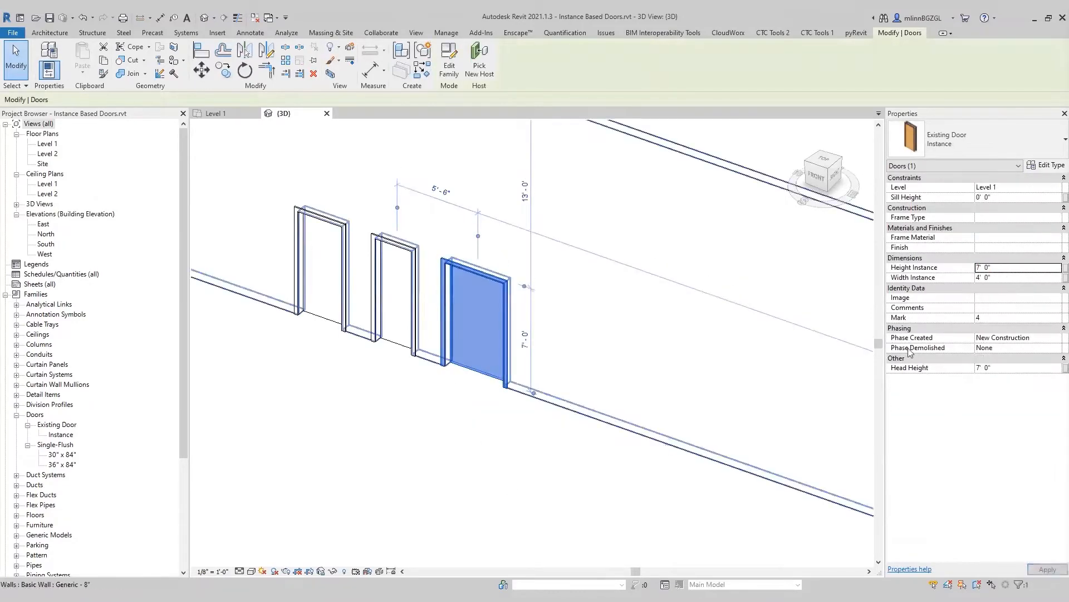
click(456, 434)
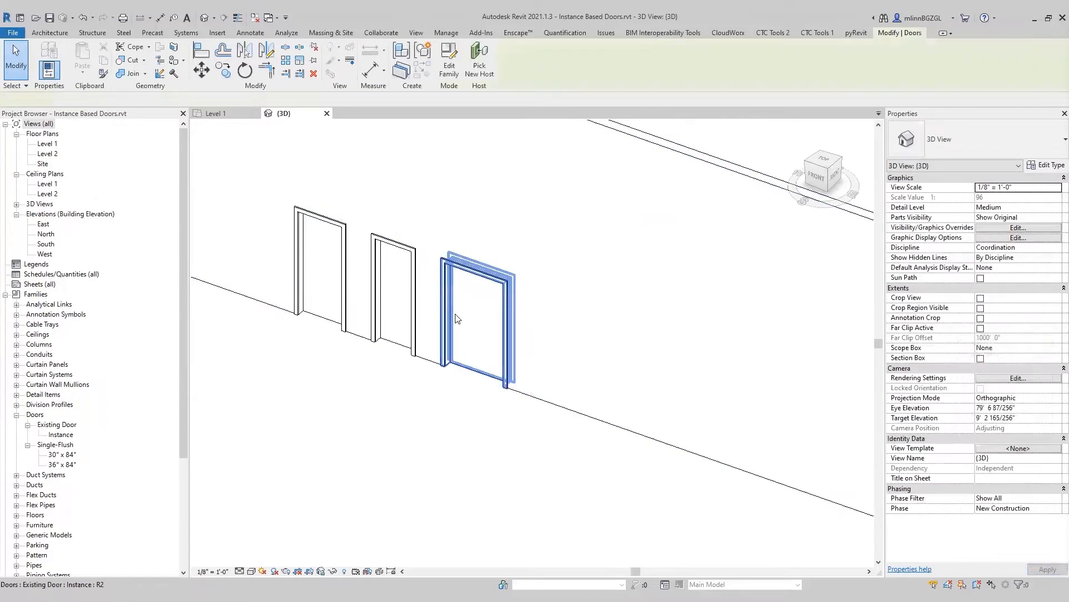
click(475, 278)
click(1001, 278)
text(3)
click(494, 456)
scroll(494, 456, down, 2)
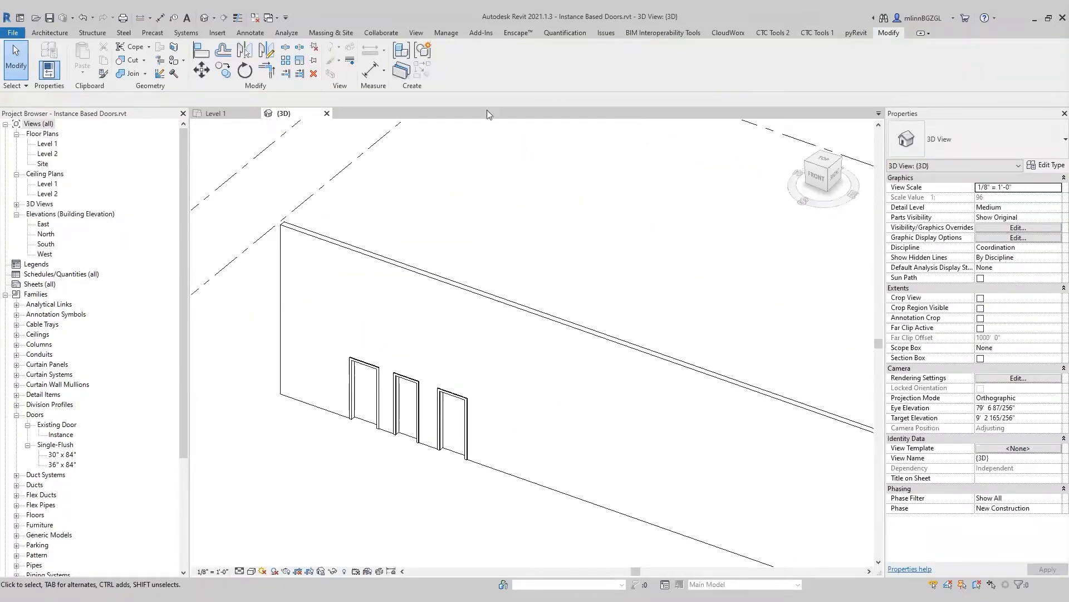
Return to the Level 1 floor plan and save the project
click(216, 113)
scroll(464, 312, down, 1)
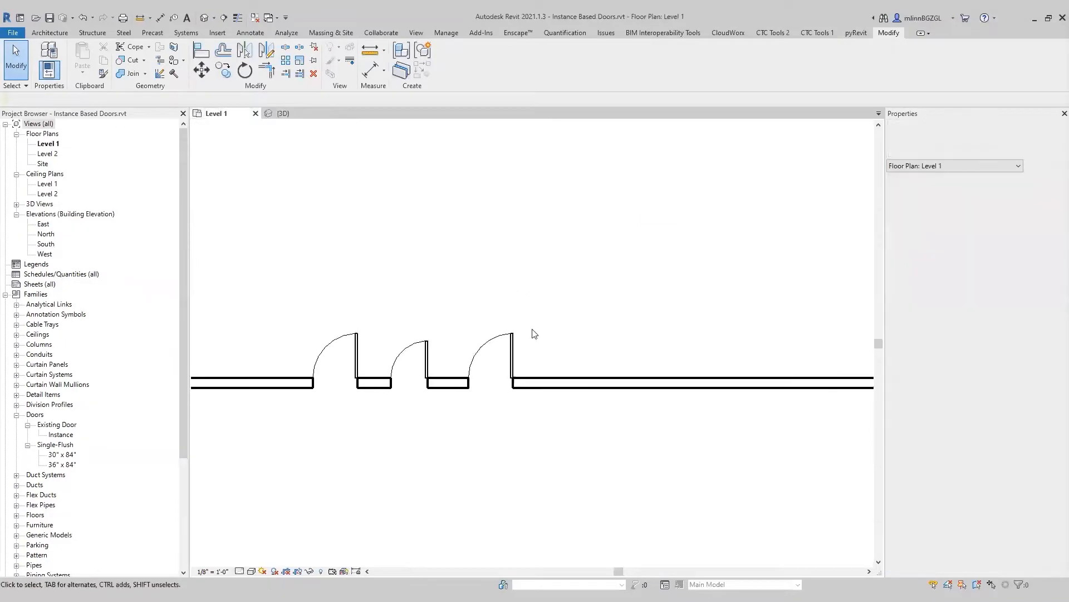
click(50, 20)
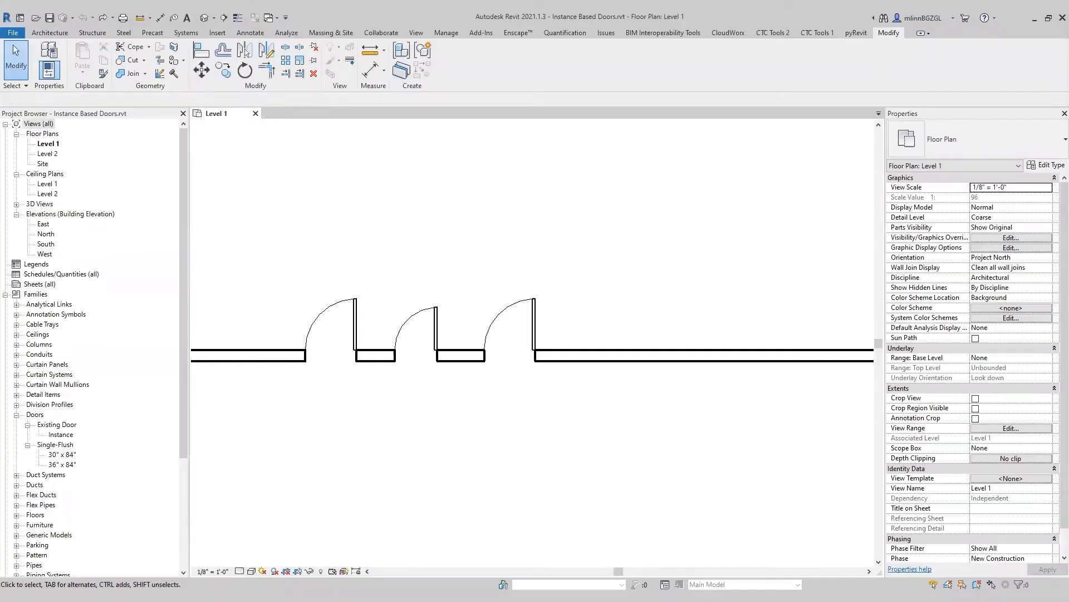
Copy the Existing Door twice along the wall at 5' spacing, continuing away from the two Single-Flush doors
click(536, 325)
click(223, 70)
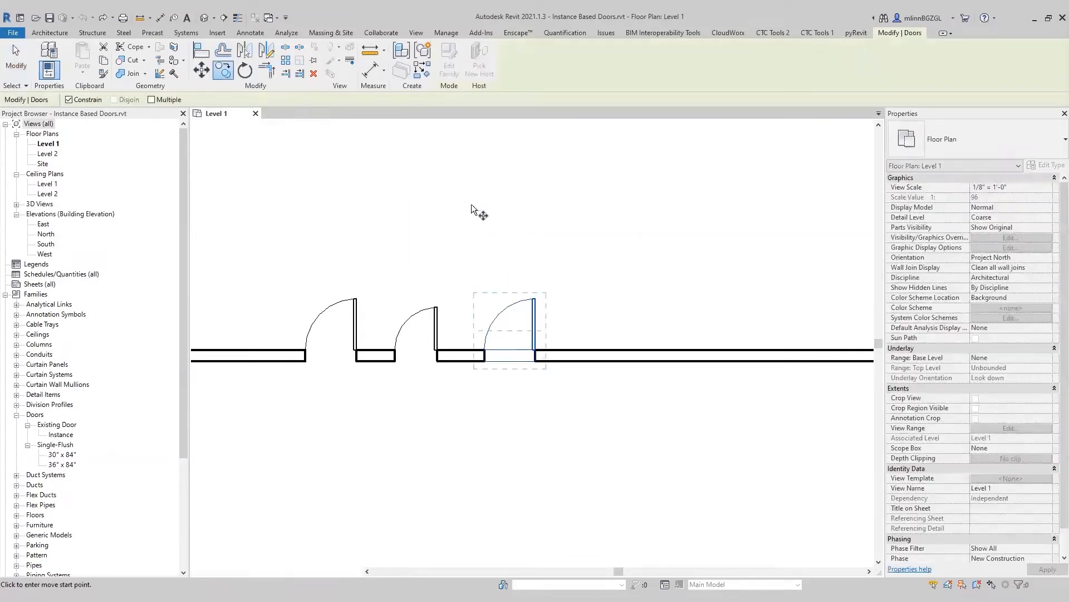
click(472, 196)
text(5)
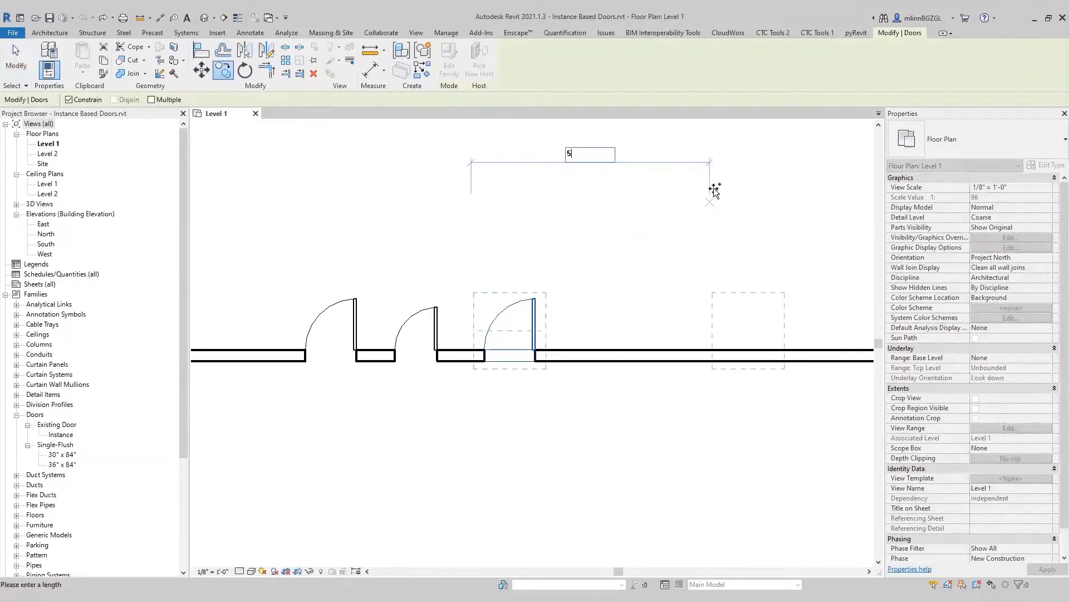
key(Return)
click(558, 254)
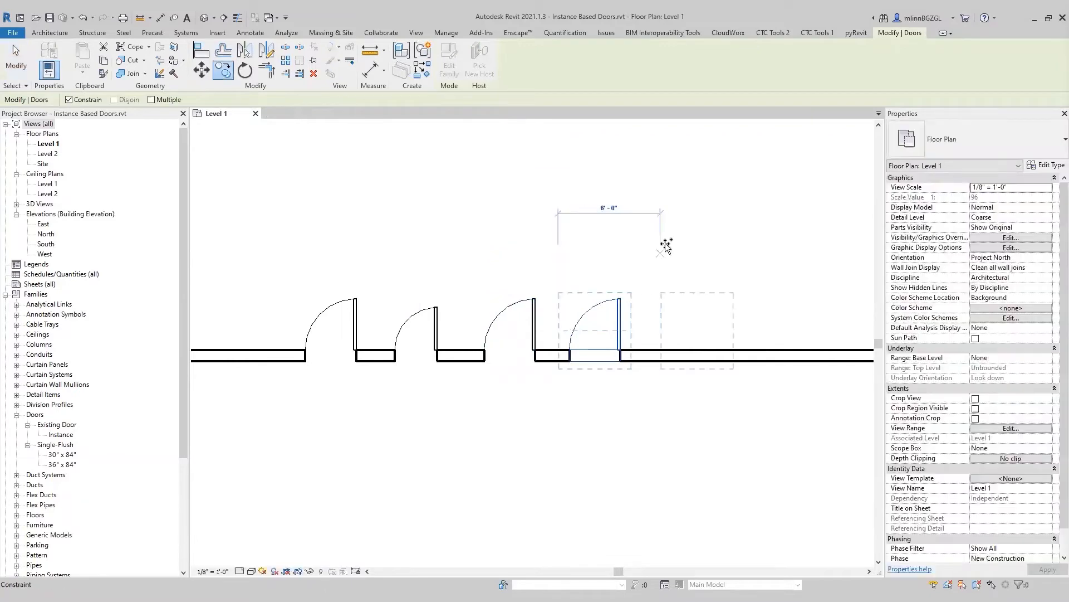
text(5)
key(Return)
click(563, 268)
Set the first copied door's Height Instance to 8' and Width Instance to 4'
click(537, 319)
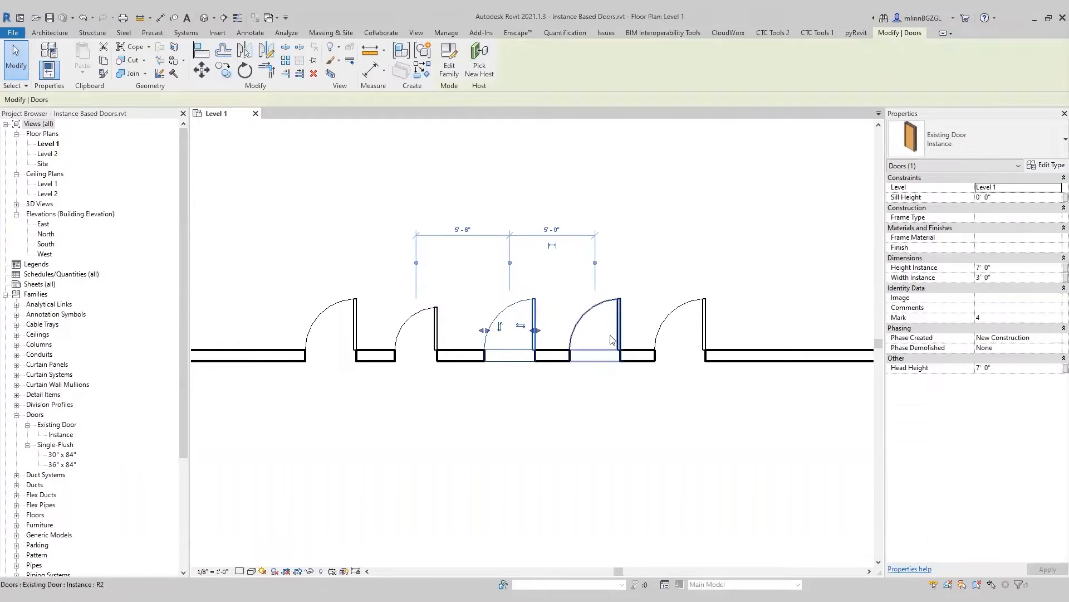
click(620, 319)
click(997, 270)
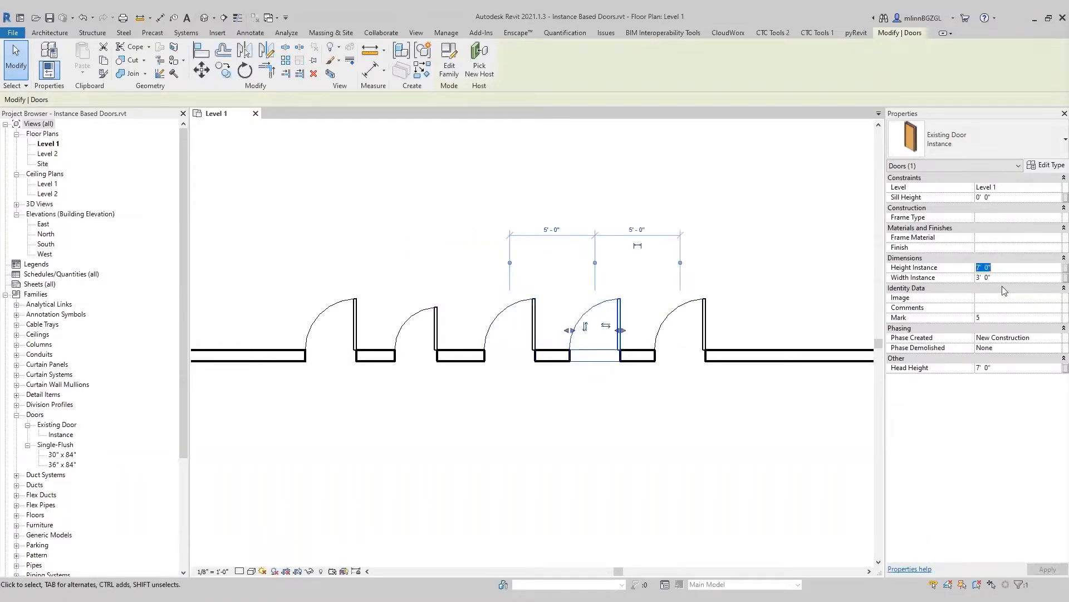
text(8)
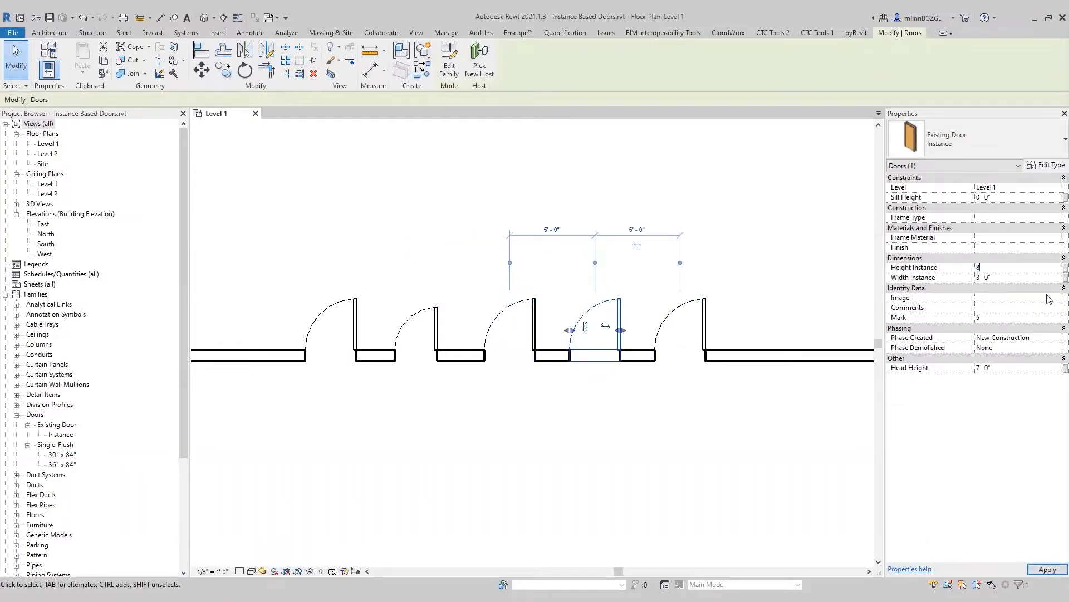
text(4)
Set the last copied door's Height Instance to 9' and Width Instance to 5', and deselect it
click(706, 312)
click(1009, 269)
text(9)
click(1020, 278)
text(5)
key(Return)
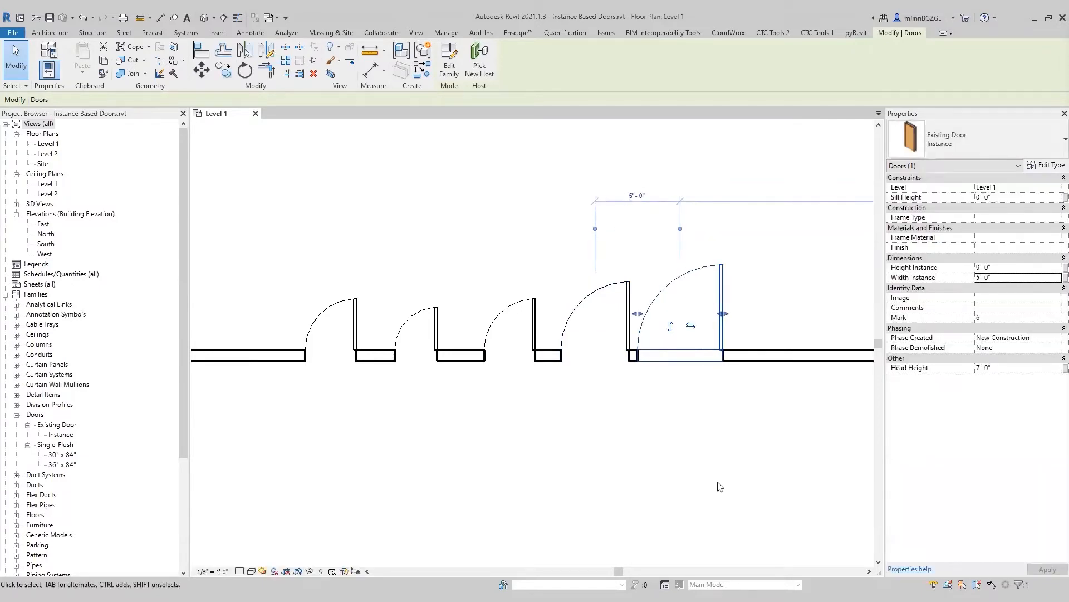
click(440, 251)
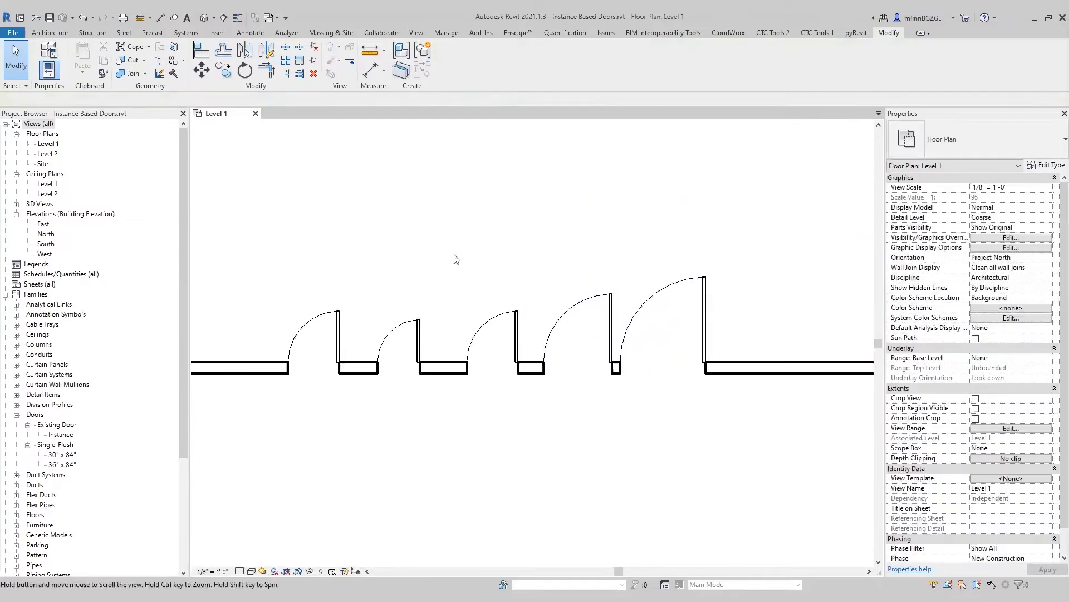
Examine the five doors up close in the default 3D view, and return to the Level 1 plan
click(204, 17)
scroll(405, 206, up, 5)
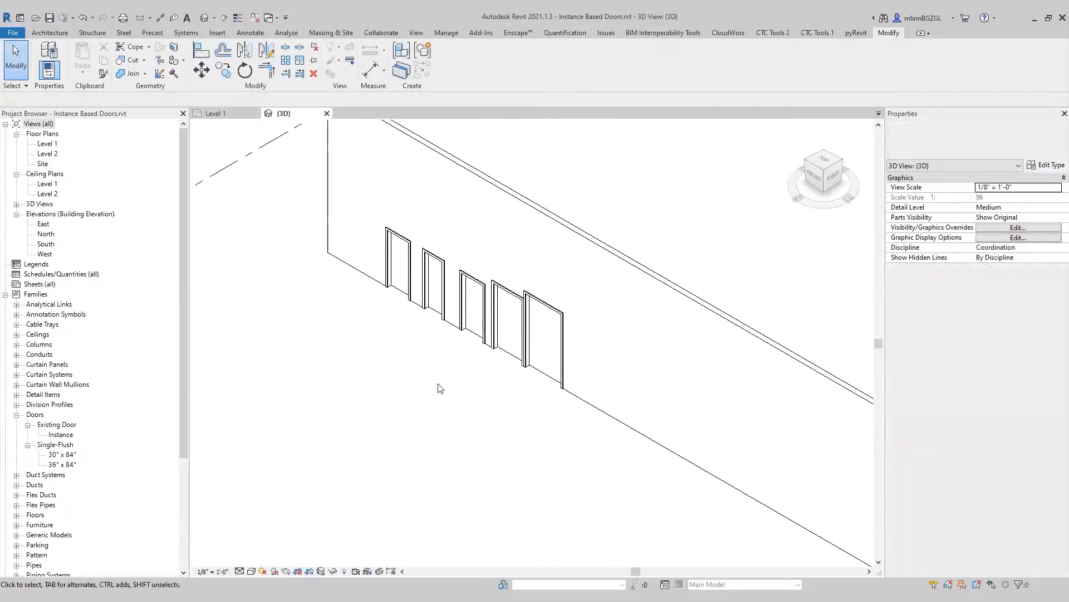
click(220, 115)
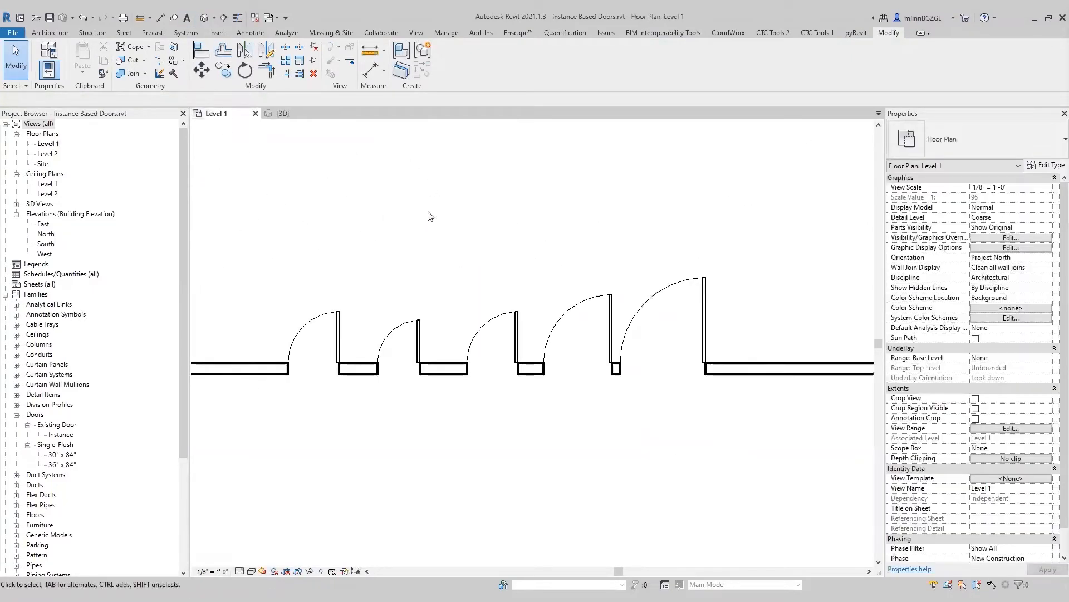
middle_drag(545, 228, 584, 317)
scroll(564, 304, up, 1)
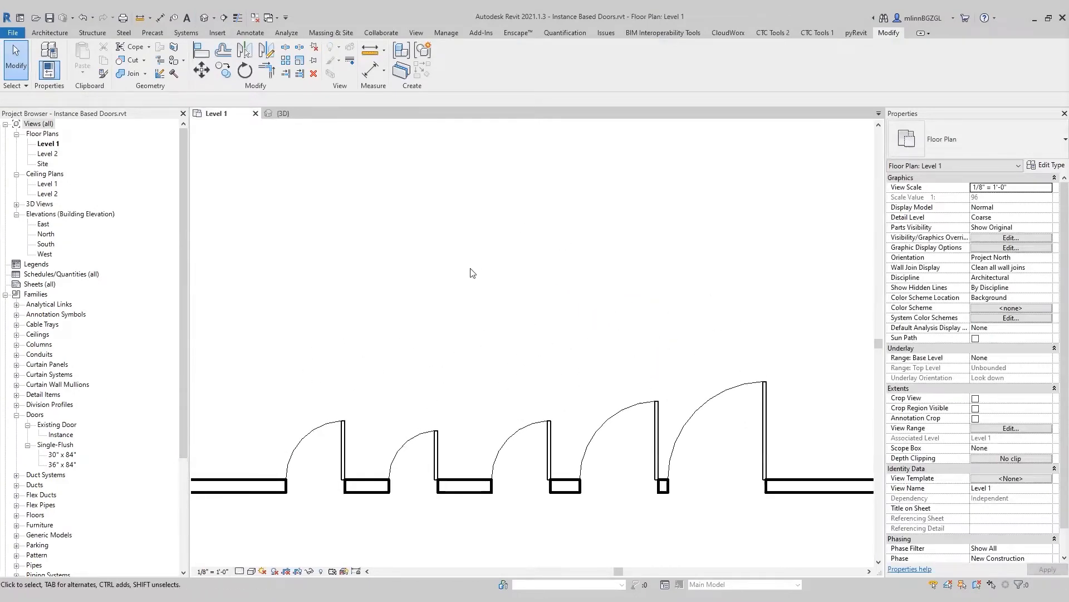
Tag all five doors in the Level 1 wall by category without leaders, and end tagging
click(251, 33)
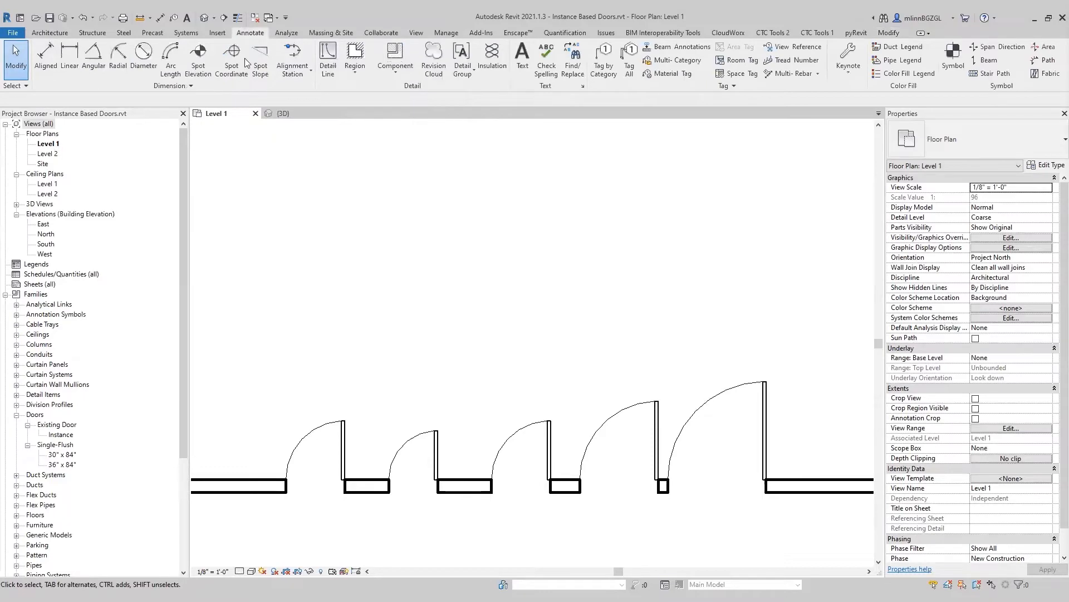
click(610, 59)
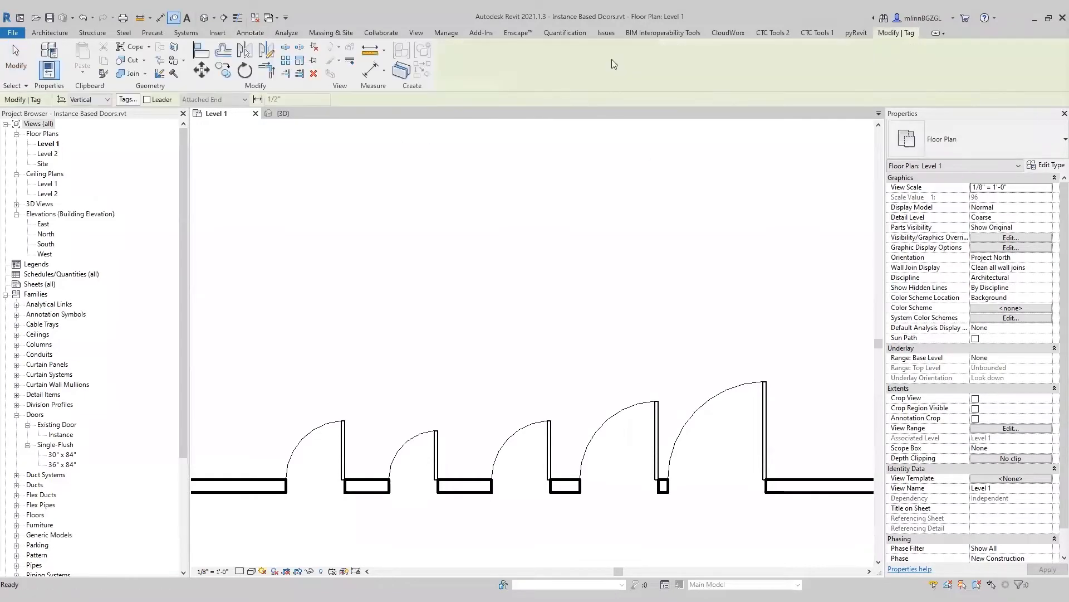
click(344, 438)
click(436, 446)
click(546, 436)
click(616, 426)
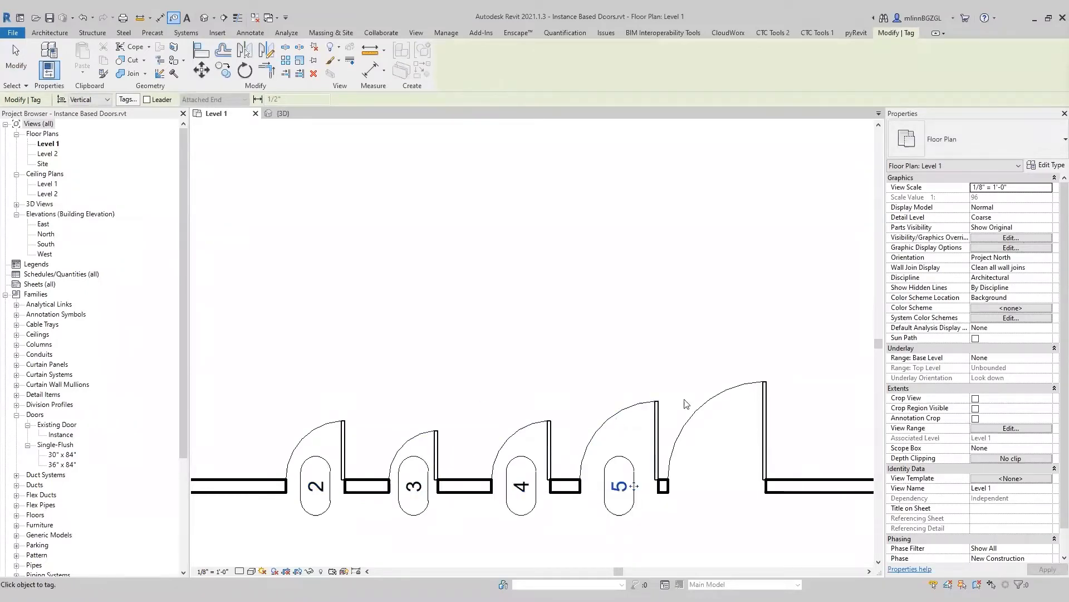
click(732, 394)
key(Escape)
key(Escape)
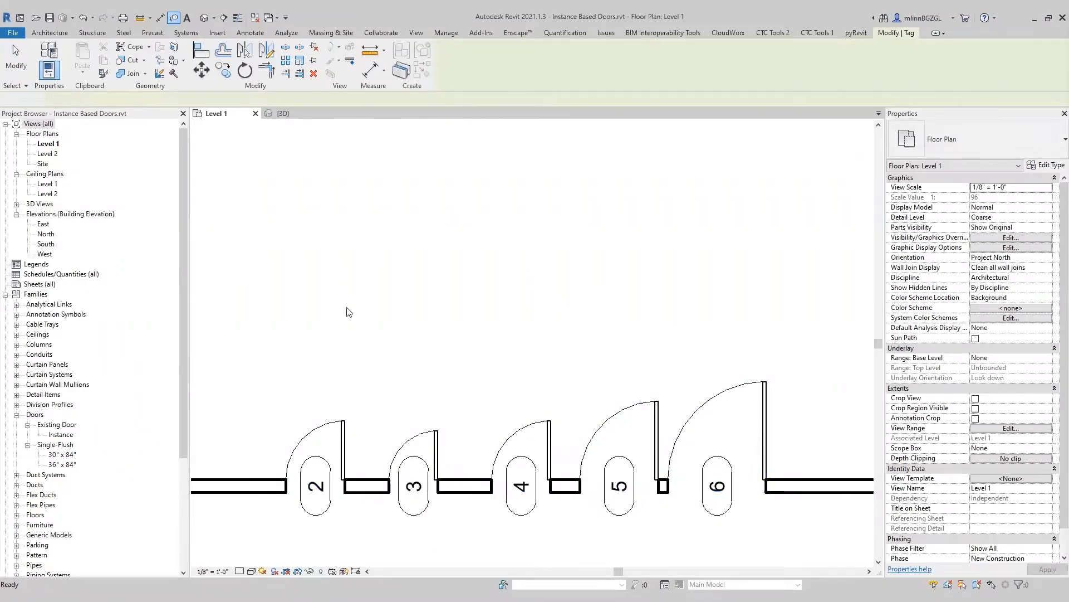
Set the Mark of the 36" x 84" Single-Flush door to 101
click(342, 433)
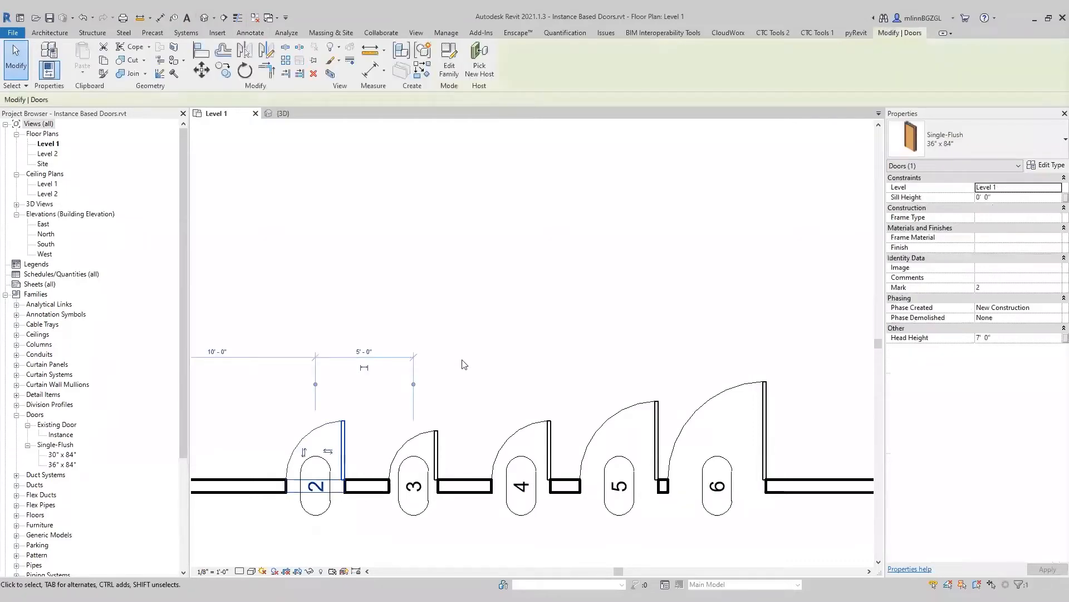
click(328, 518)
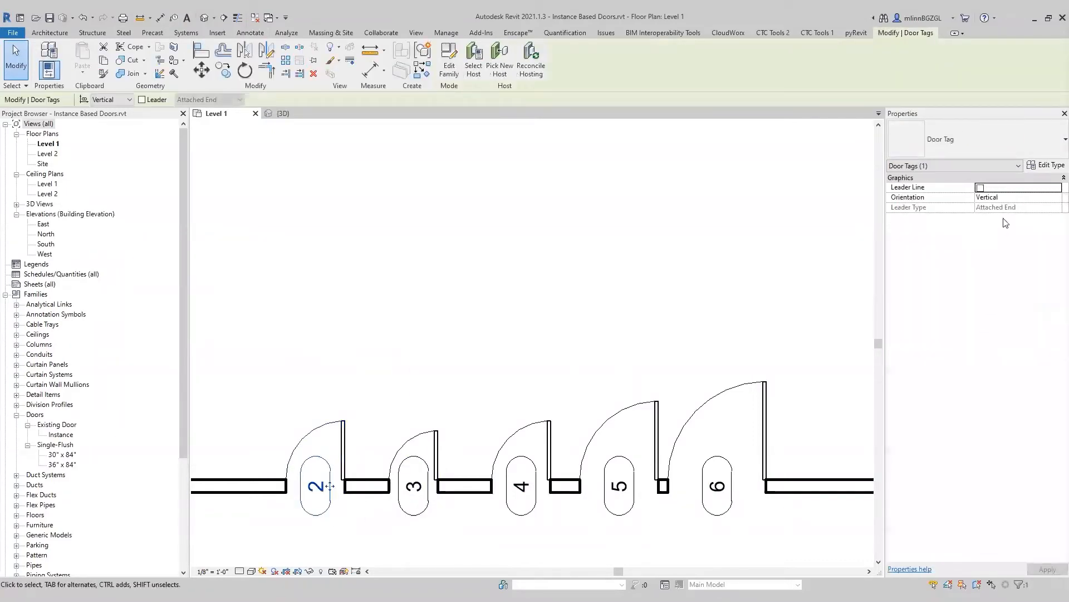
click(343, 446)
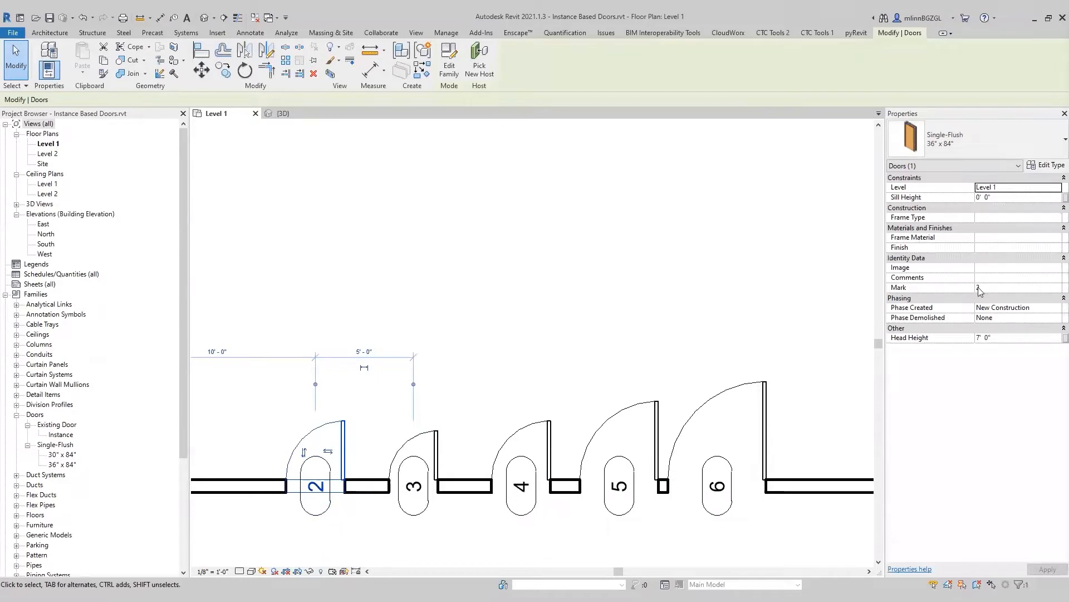
click(997, 288)
text(101)
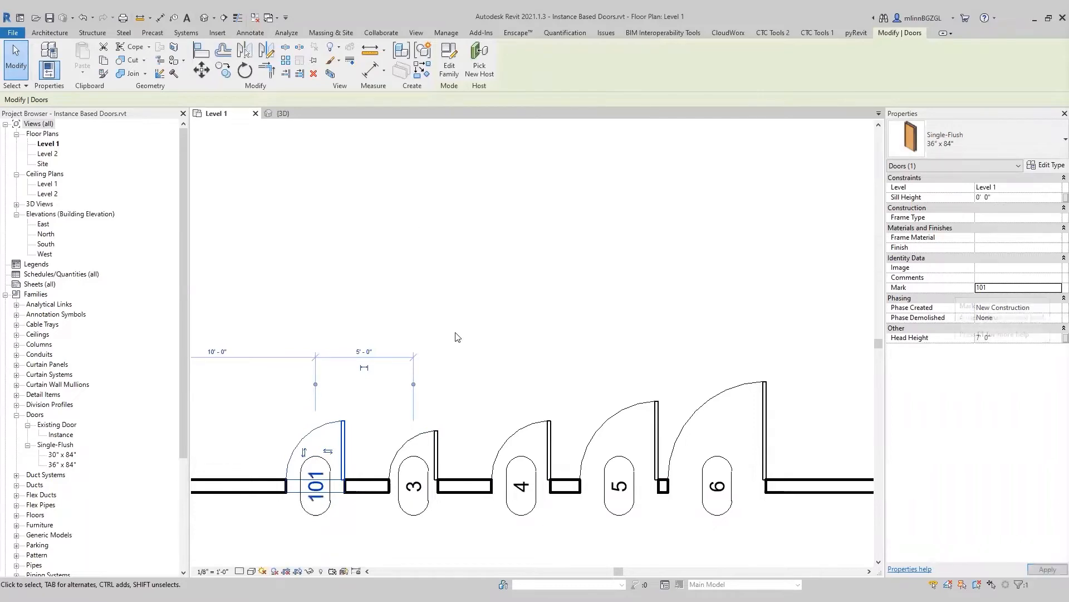
Set the Mark of the 30" x 84" Single-Flush door to 201, and deselect it
click(432, 460)
click(1000, 287)
text(201)
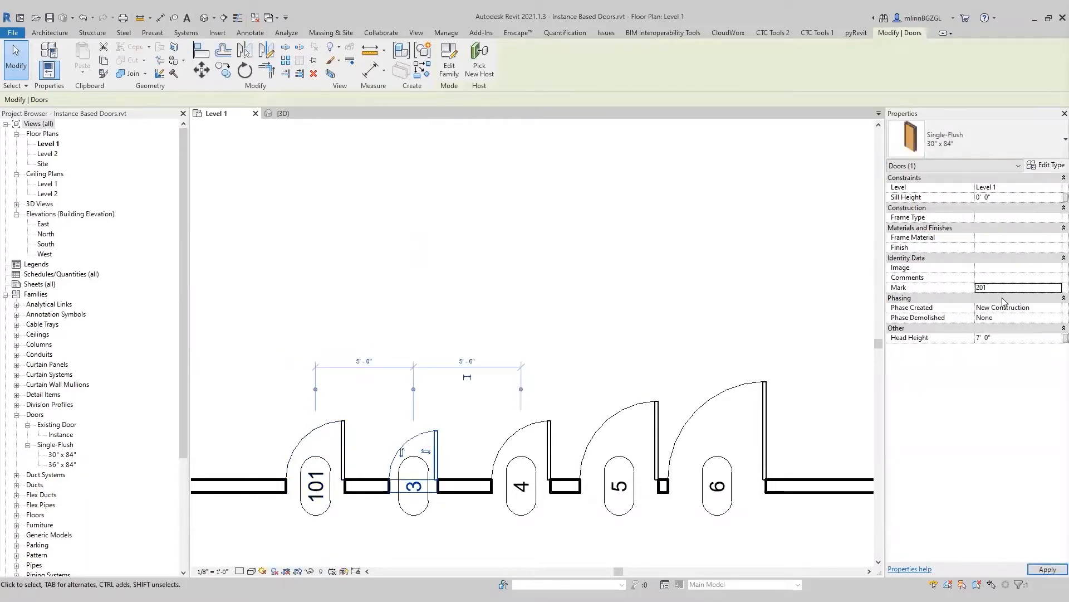
click(481, 238)
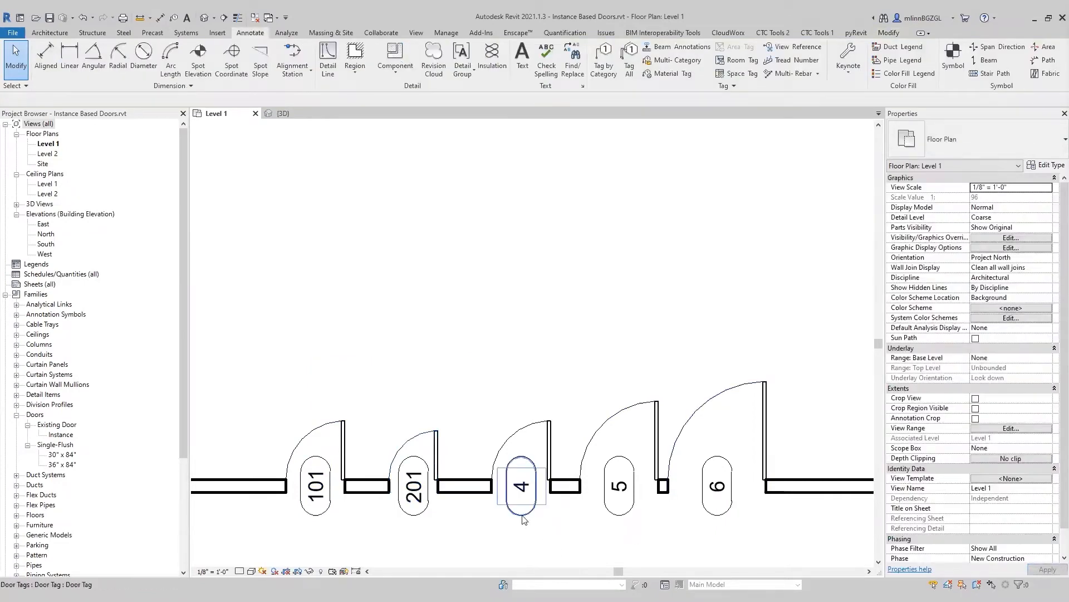
Renumber the three Existing Door tags in order along the wall as X01, X02 and X03
click(520, 487)
click(520, 487)
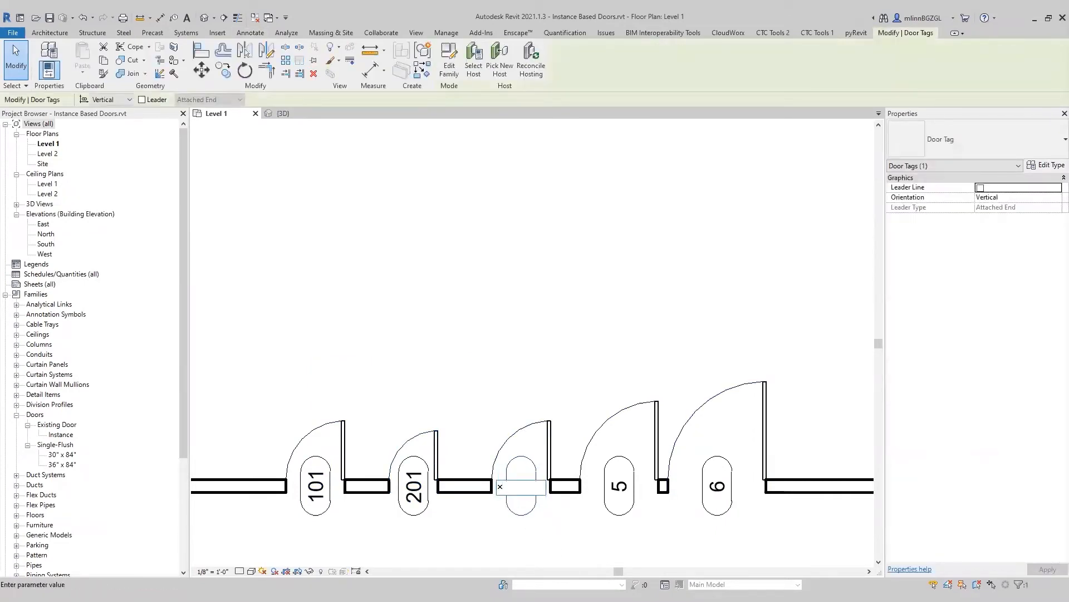
text(X01)
key(Return)
click(619, 485)
click(619, 486)
text(X02)
key(Return)
click(717, 489)
click(717, 487)
text(X03)
key(Return)
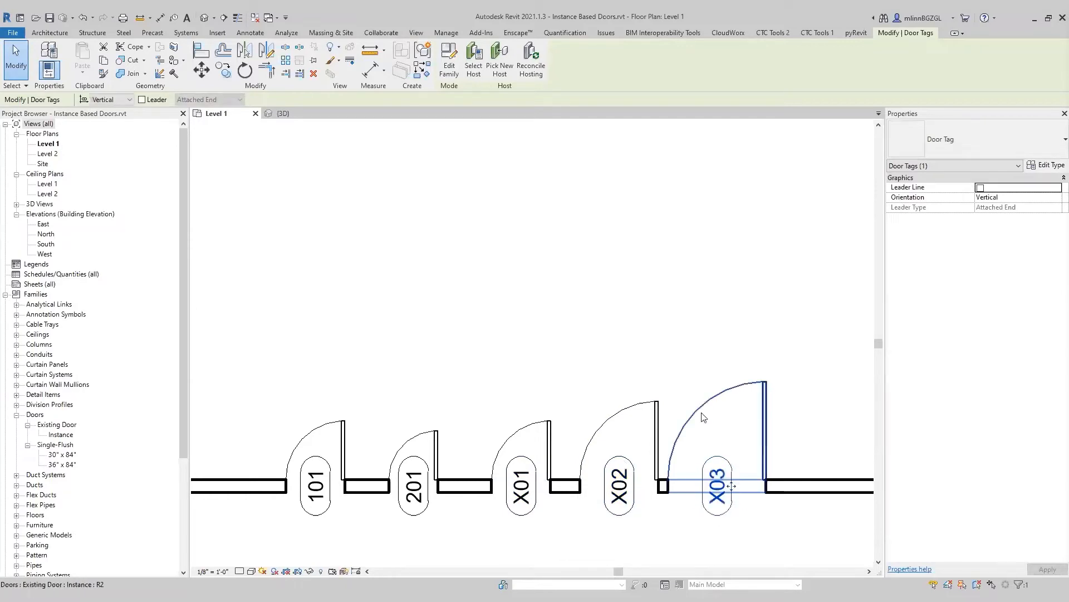
click(668, 249)
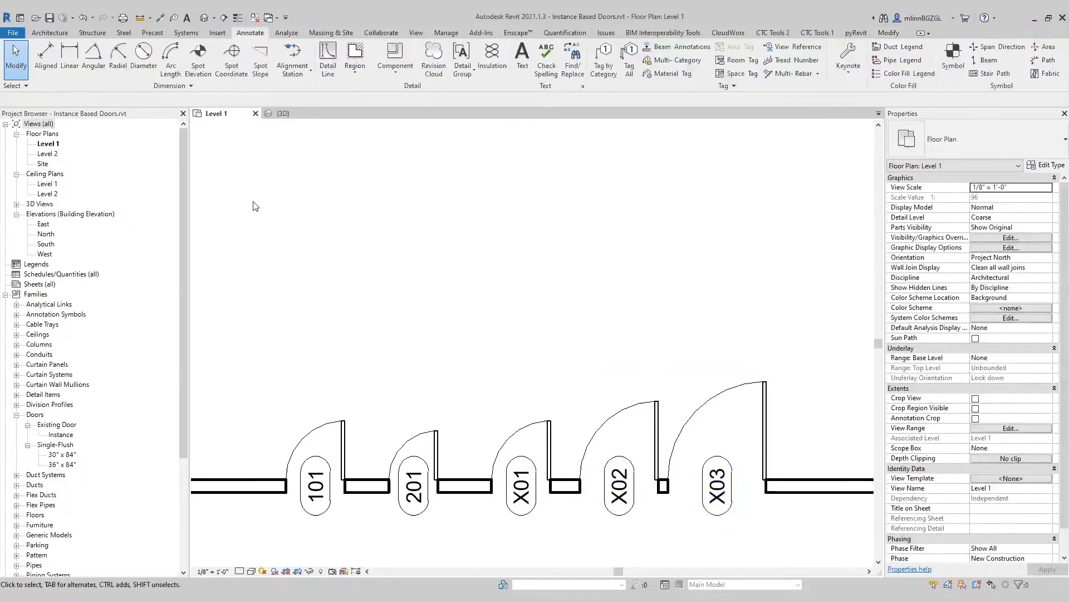
Select doors 101 and 201 and the three X-numbered doors to check which family and type each uses
click(343, 438)
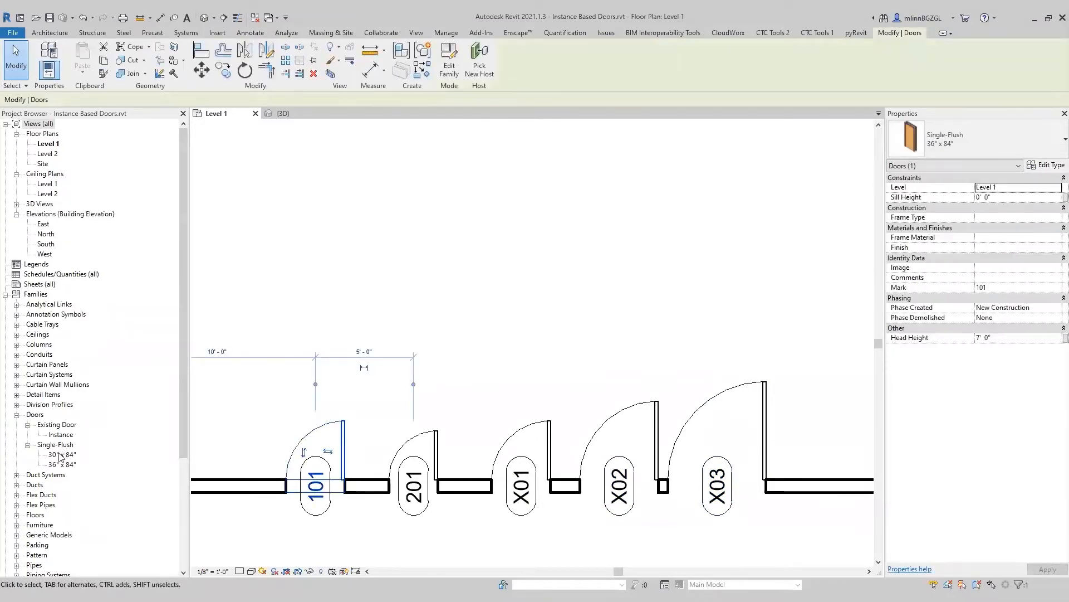
click(436, 446)
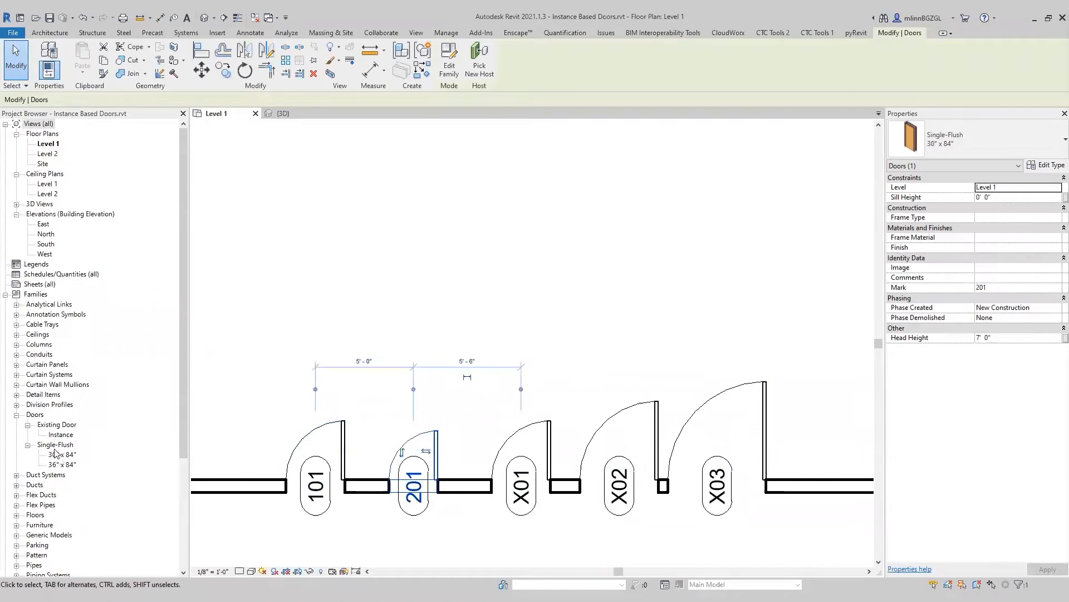
drag(723, 319, 493, 426)
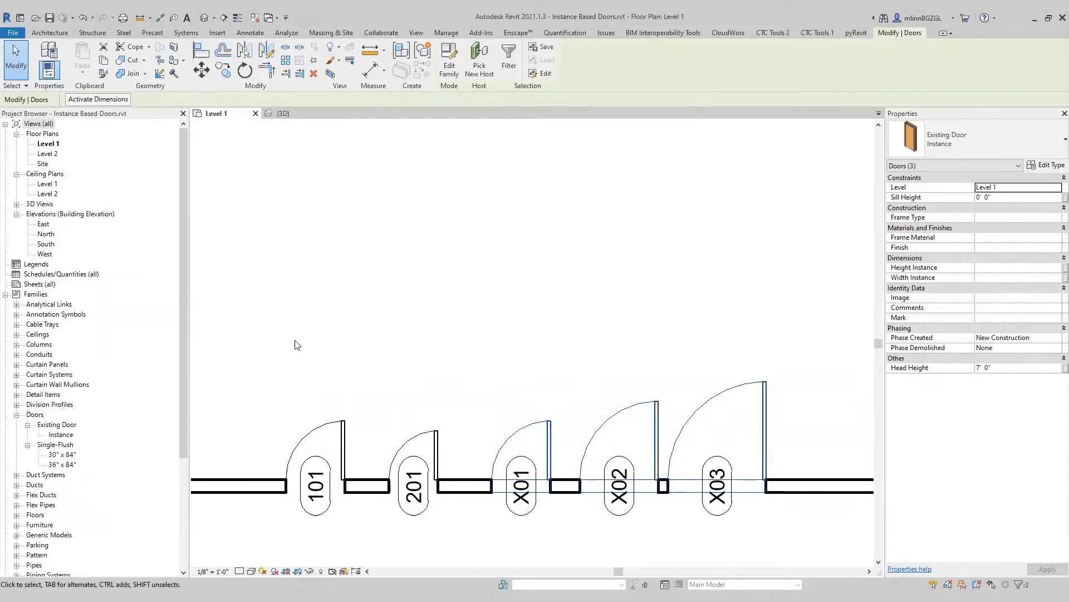
click(457, 286)
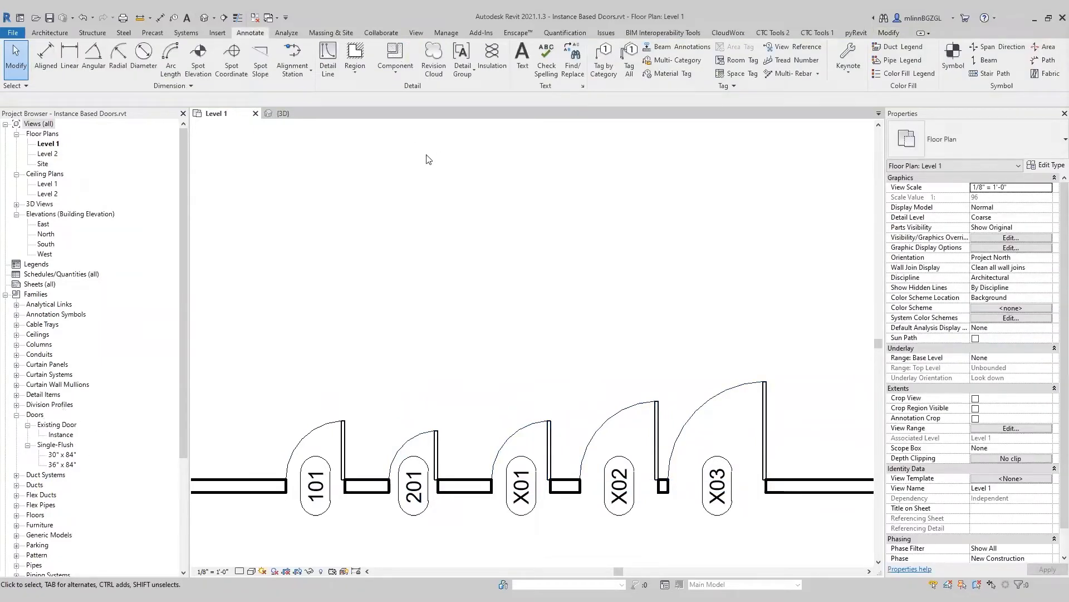
Create a new building-component schedule for the Doors category, keeping the New Construction phase
click(416, 32)
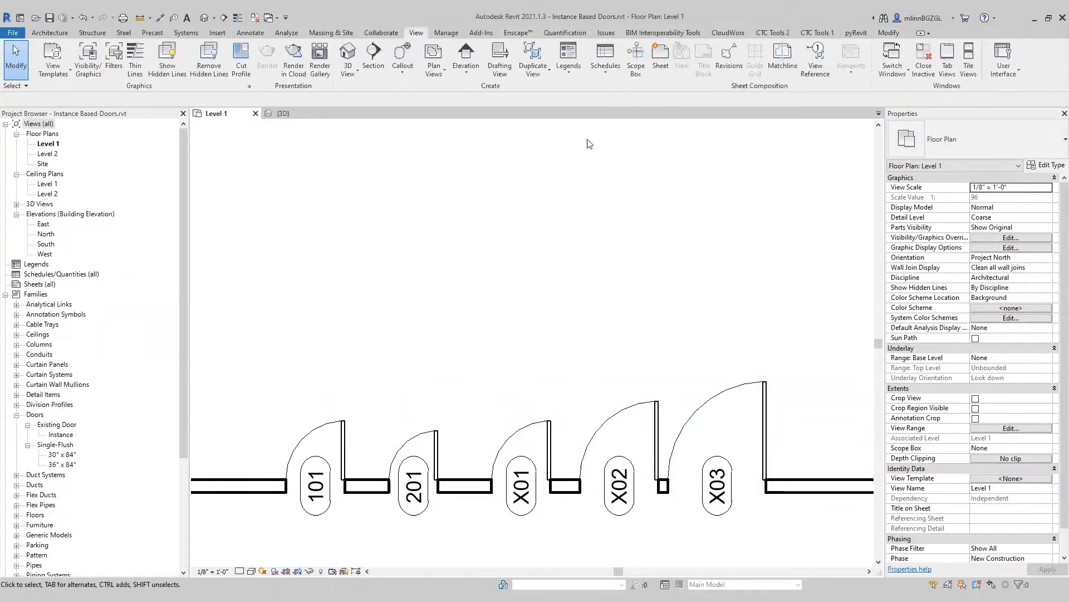
click(605, 62)
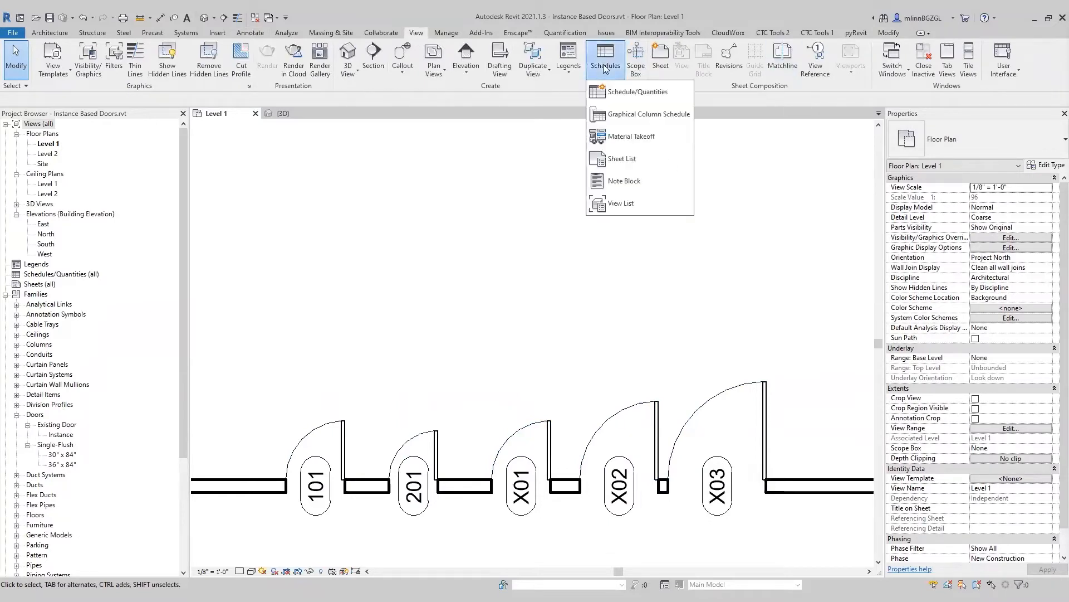
click(631, 93)
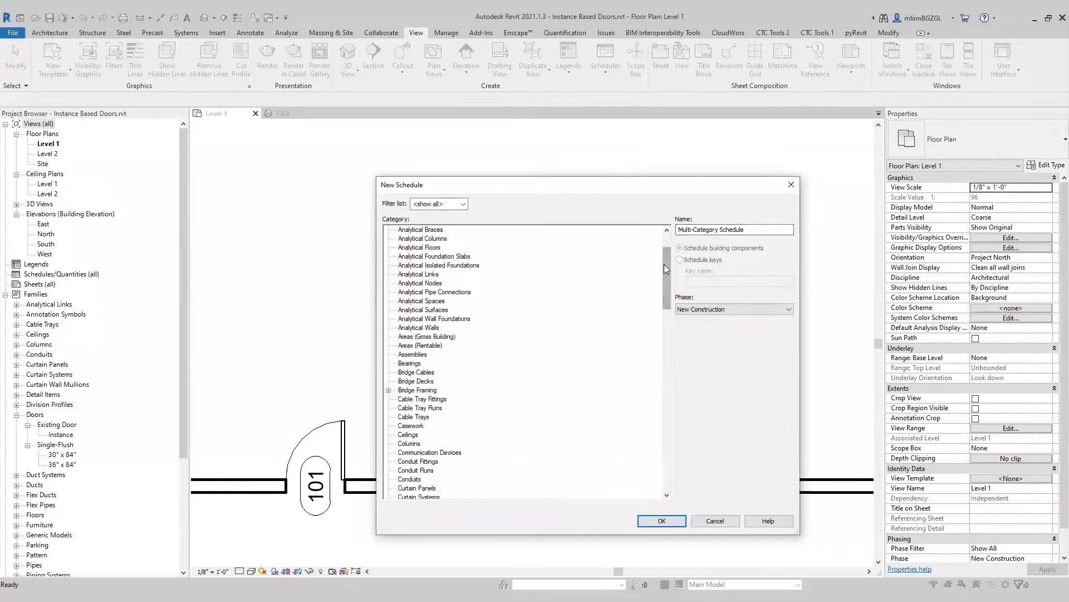
drag(664, 264, 666, 333)
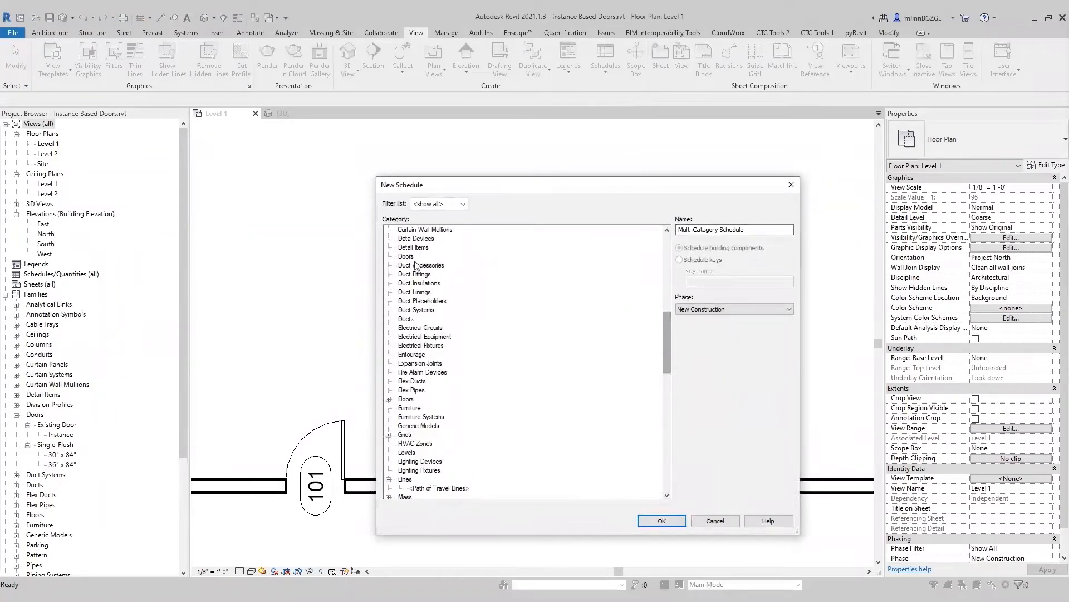
click(406, 256)
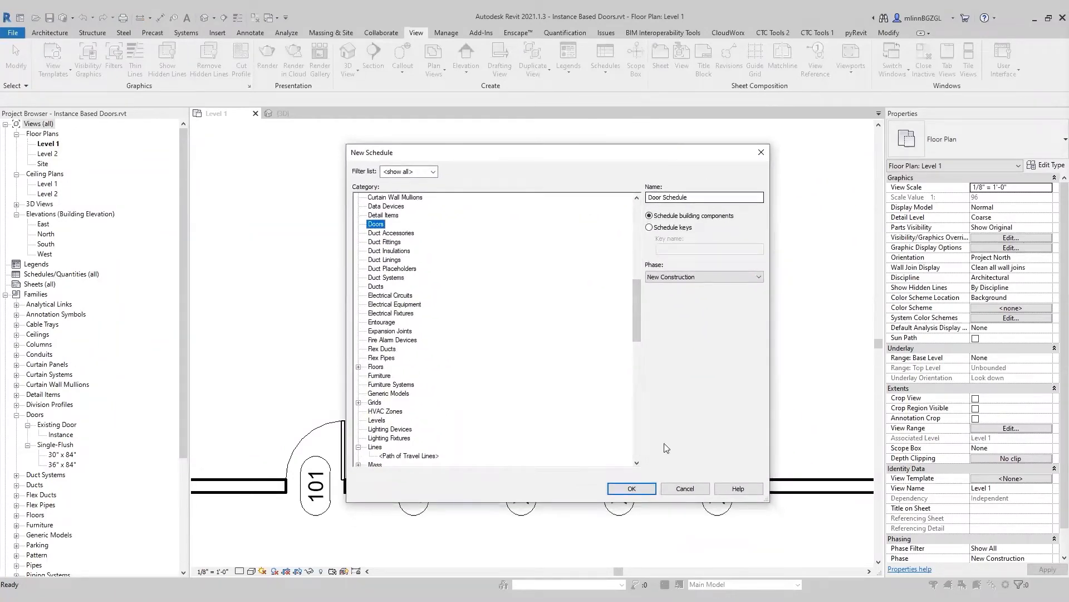
click(661, 520)
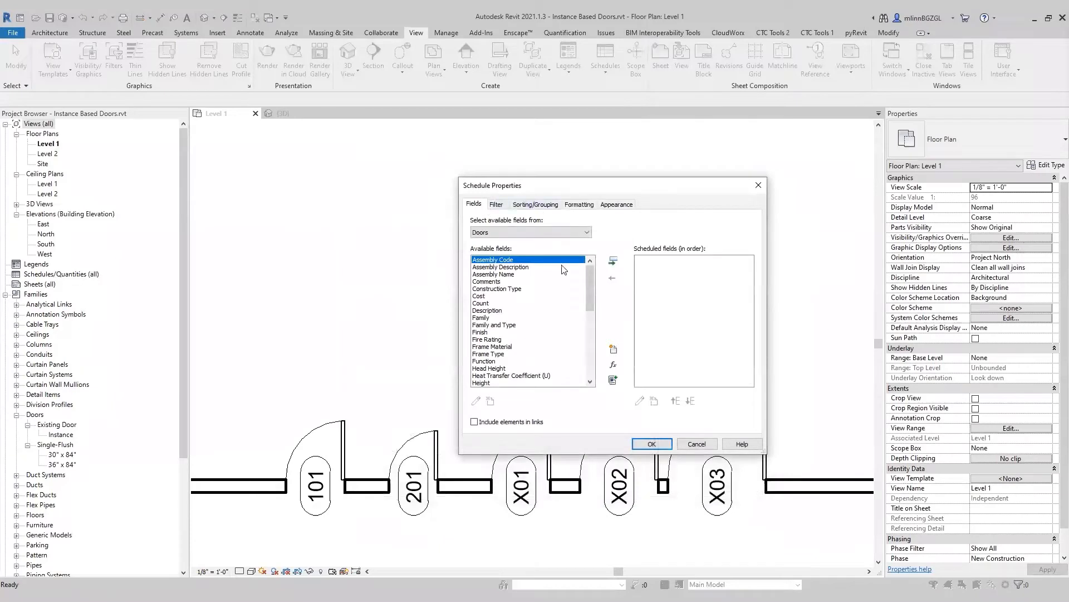
Add the Mark, Width and Height fields to the door schedule in that order and generate it
drag(589, 279, 594, 326)
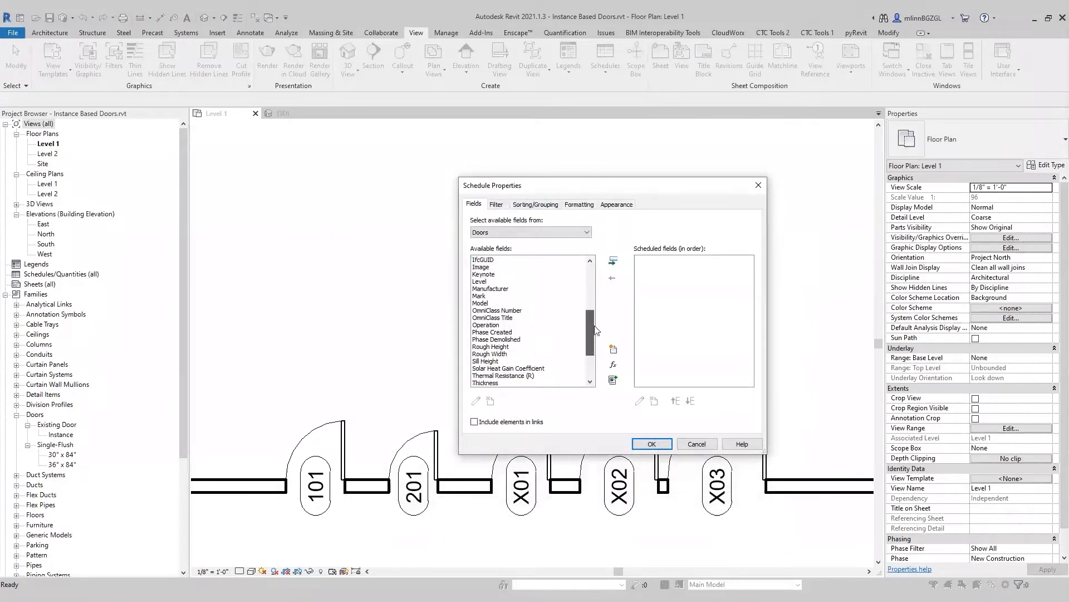
double_click(478, 296)
scroll(497, 304, down, 3)
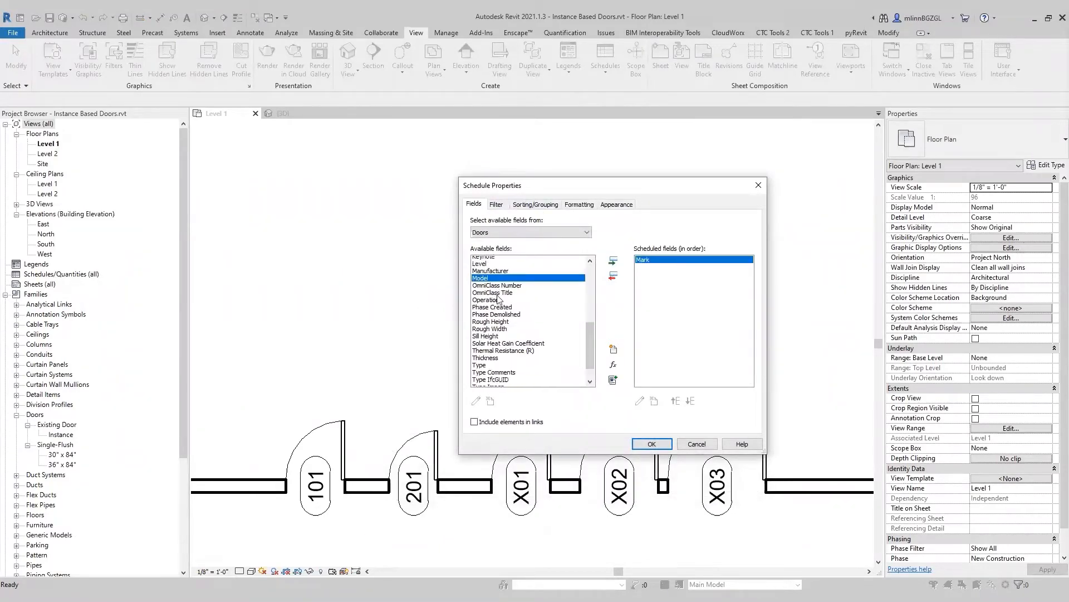
double_click(478, 383)
scroll(512, 290, up, 3)
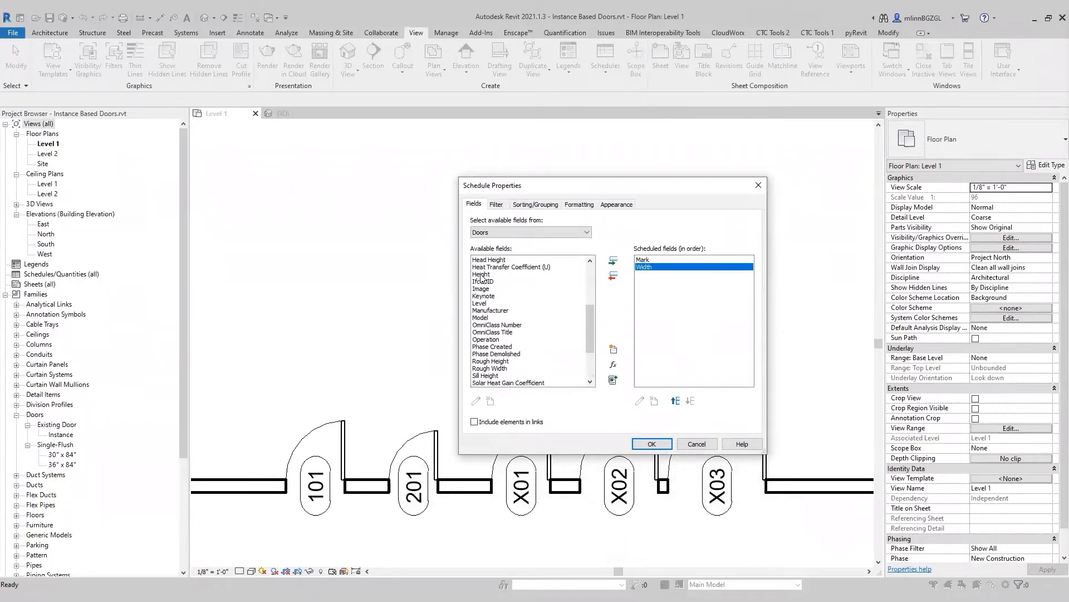
double_click(481, 274)
drag(681, 192, 609, 145)
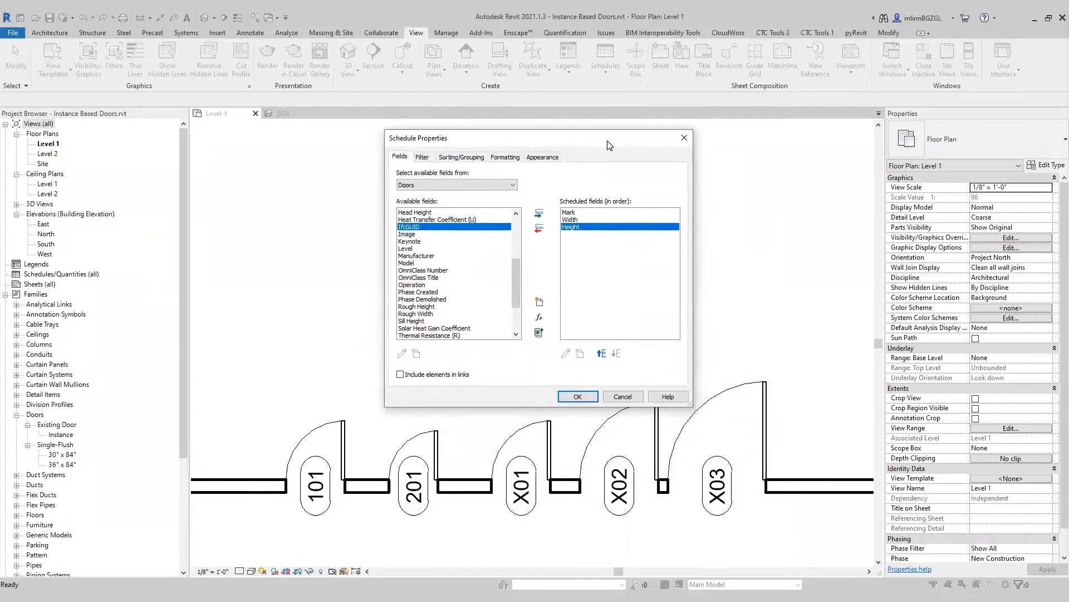
click(579, 393)
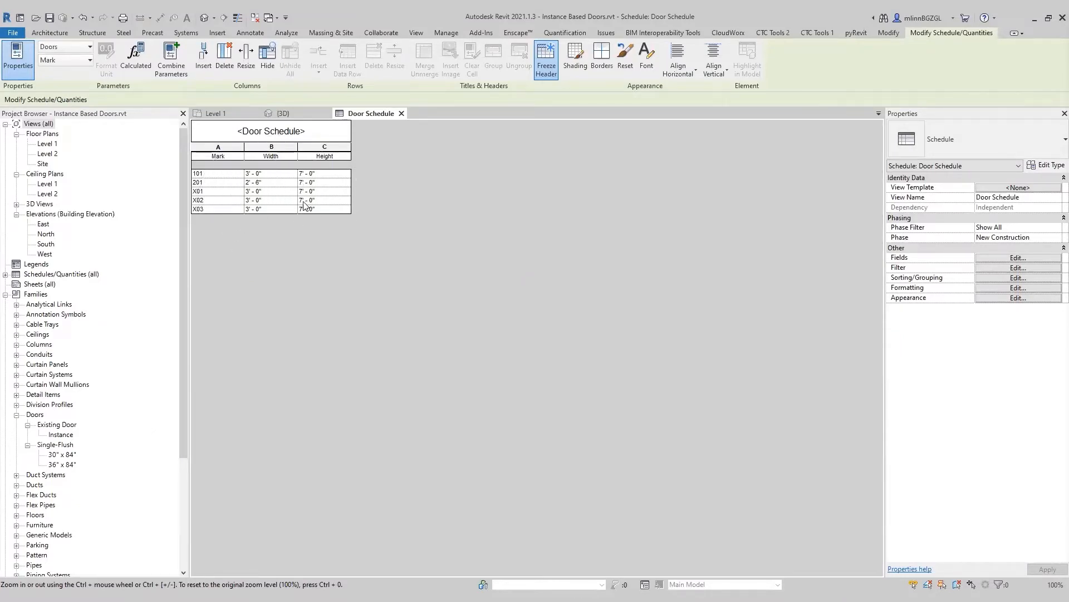
Check the scheduled sizes of door X03 and the row of door 101, and look through the schedule's available door fields
click(259, 210)
click(332, 209)
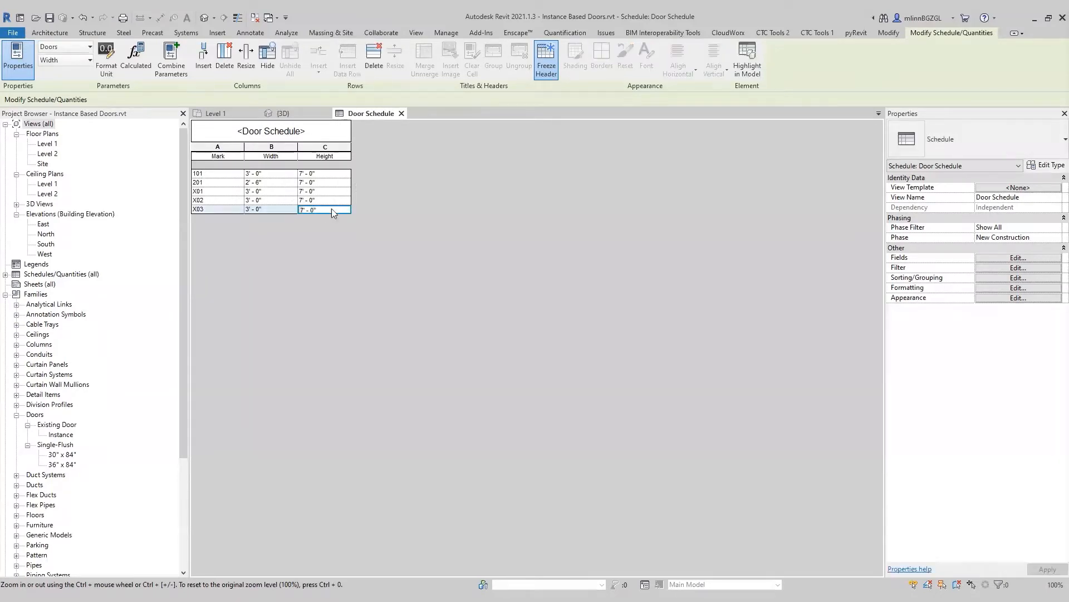
click(211, 174)
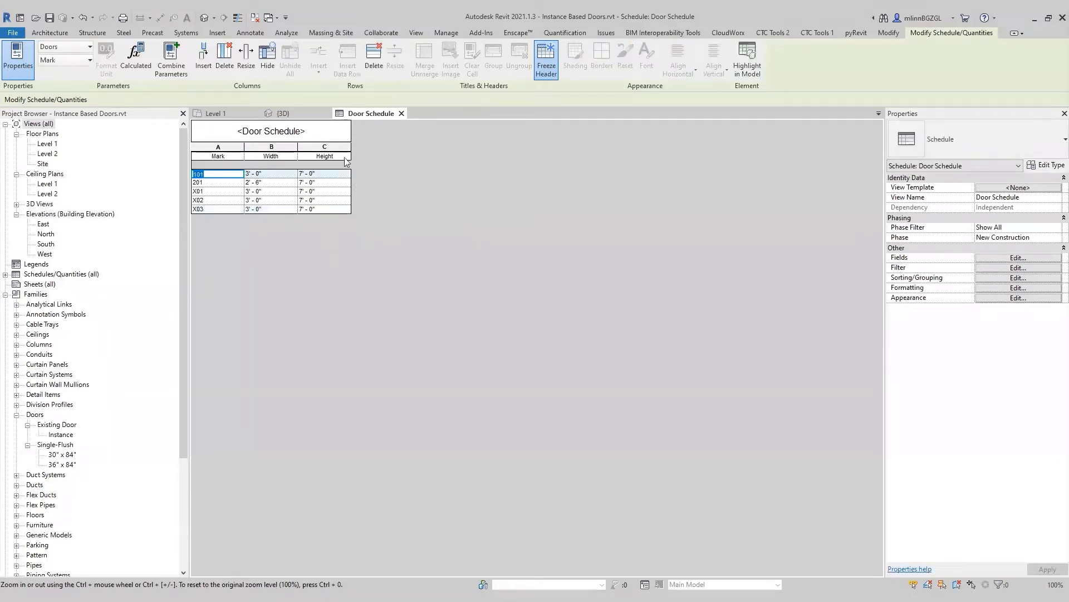
click(1018, 258)
drag(516, 236, 516, 305)
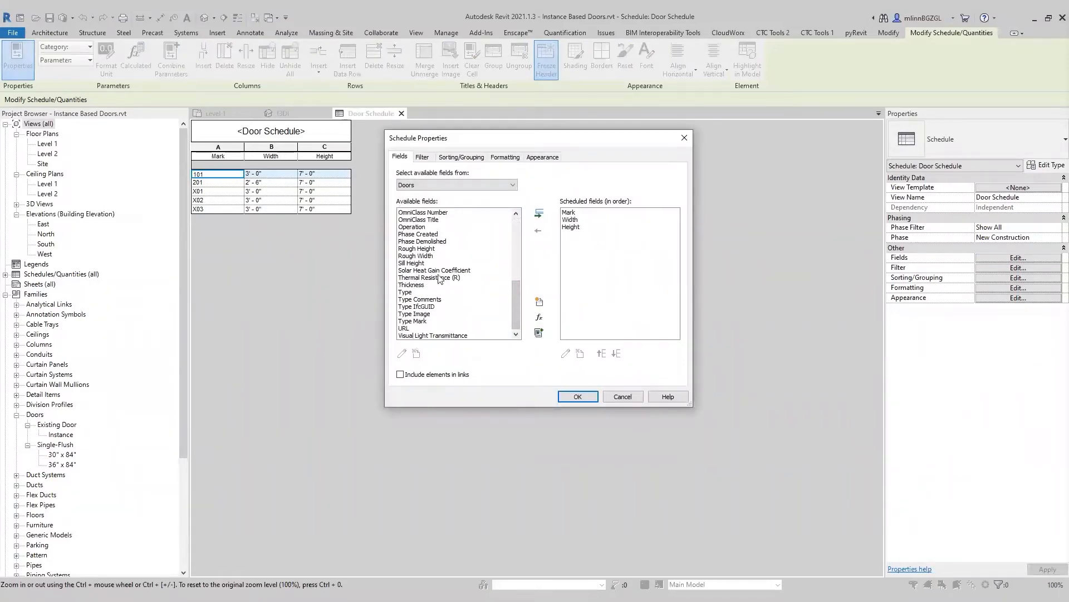
drag(516, 304, 516, 261)
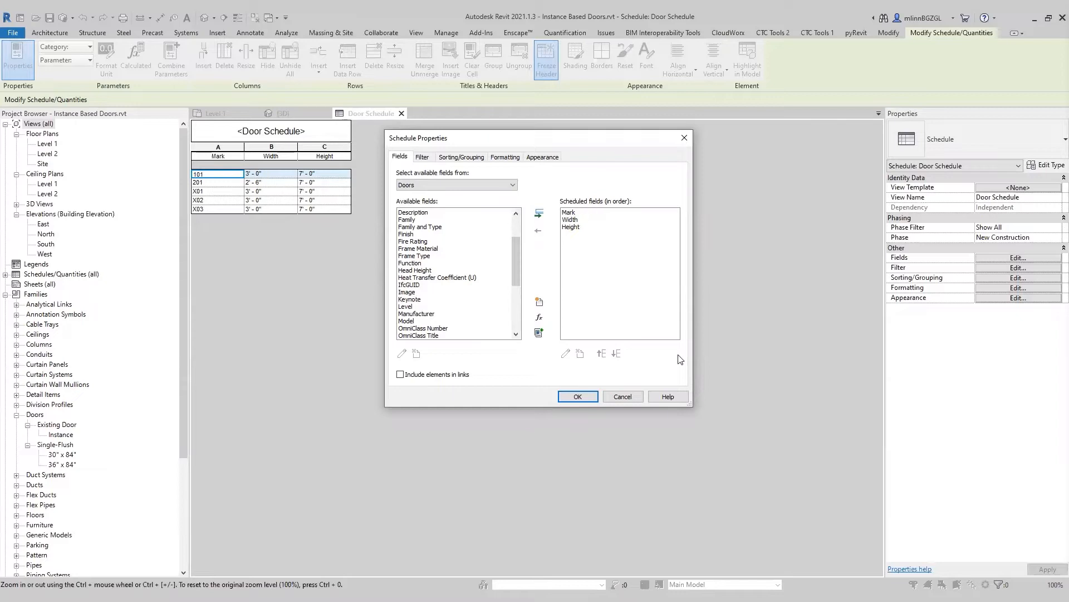
click(579, 397)
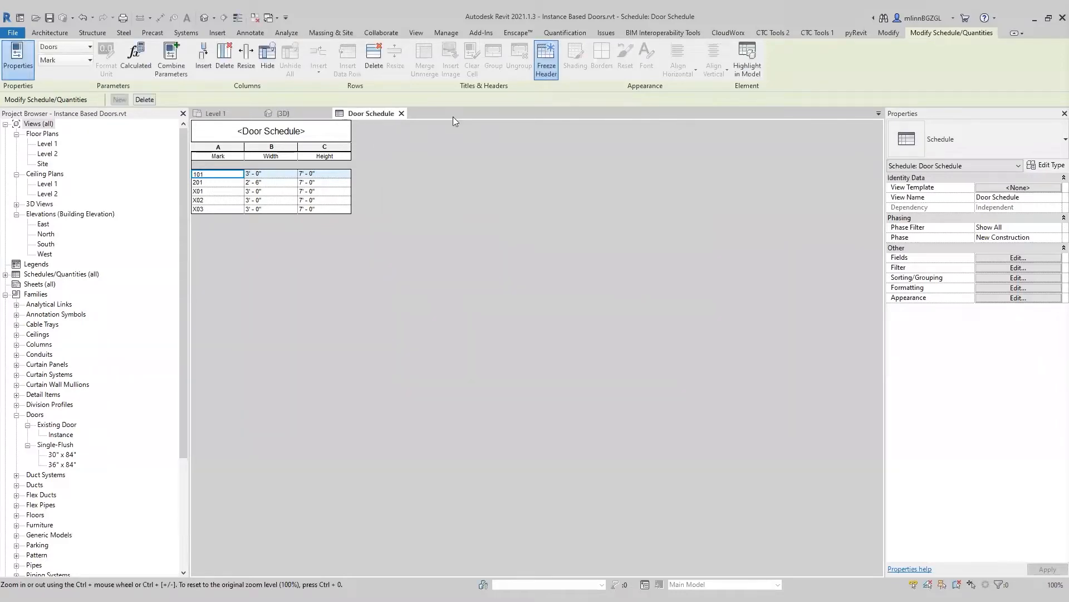
Close the door schedule and save the project
click(401, 113)
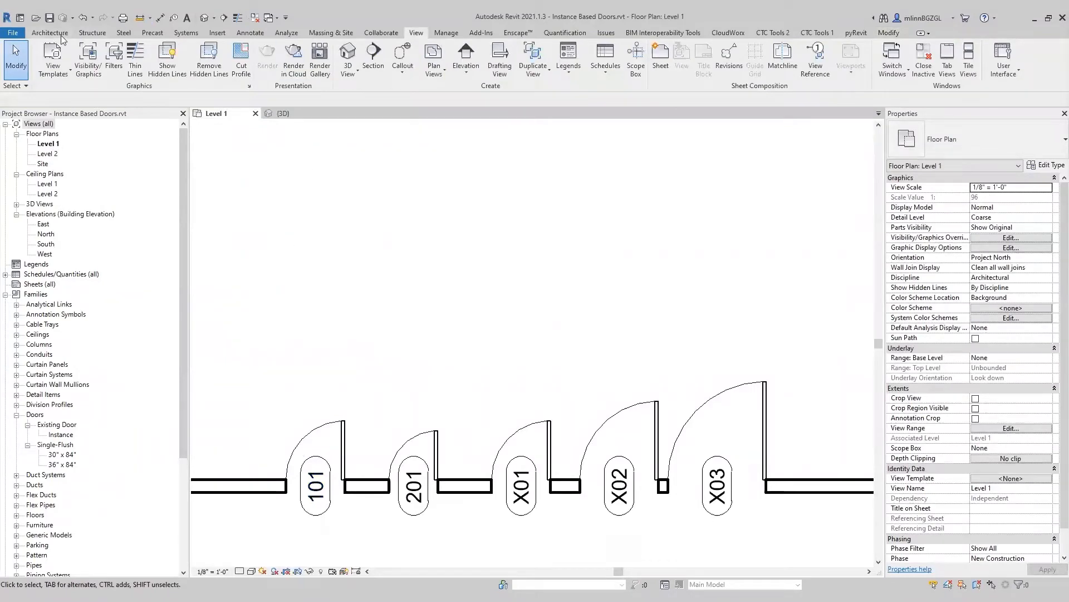
click(50, 18)
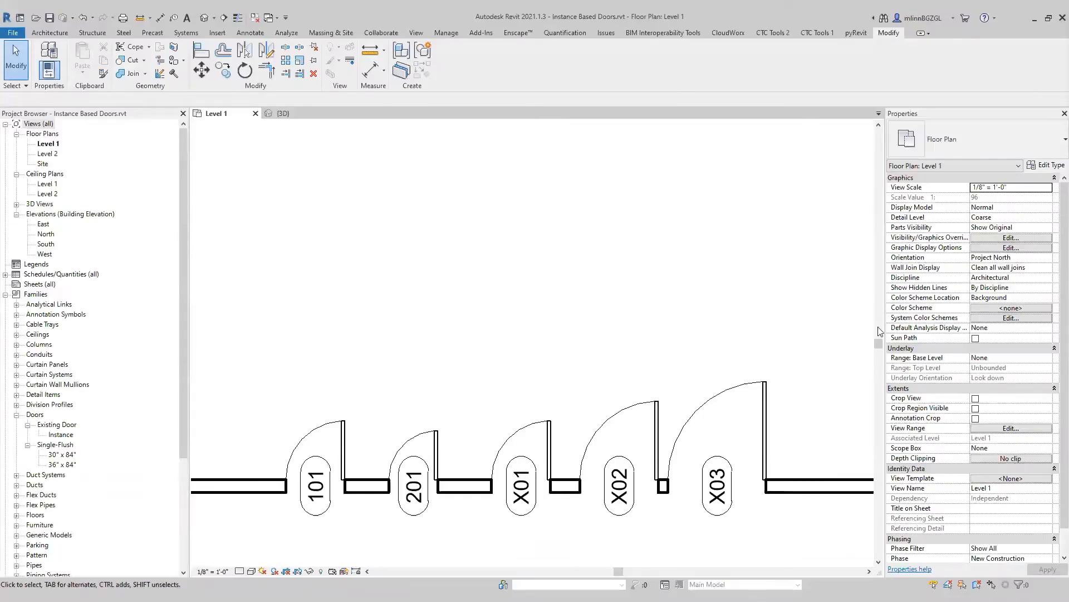
Open the tag family of door 101 for editing and check which parameter its label reports
click(315, 501)
click(449, 58)
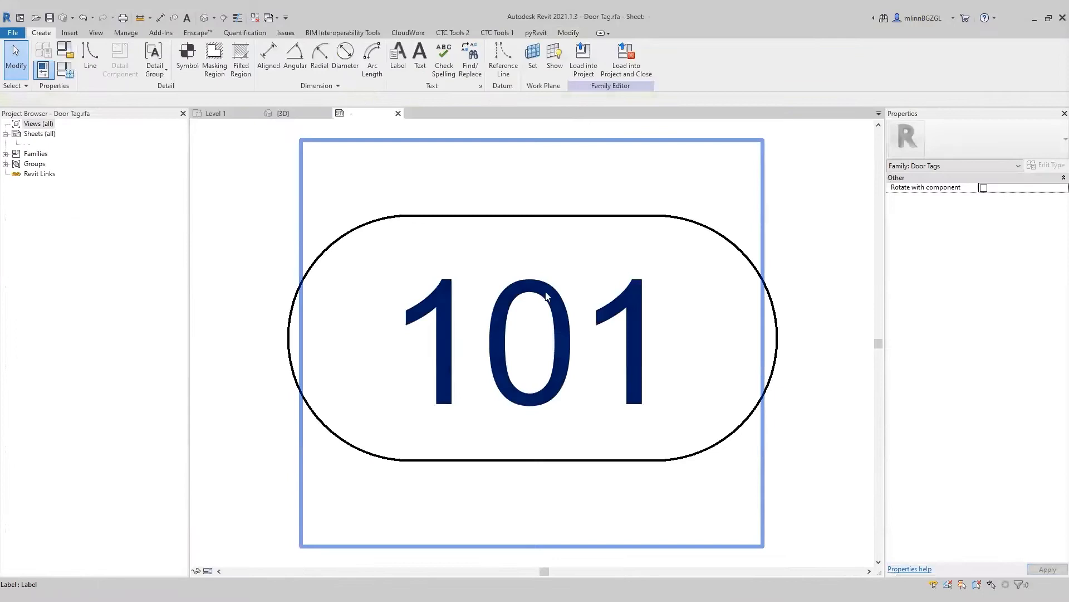
scroll(554, 290, down, 6)
middle_drag(552, 466, 735, 471)
click(750, 290)
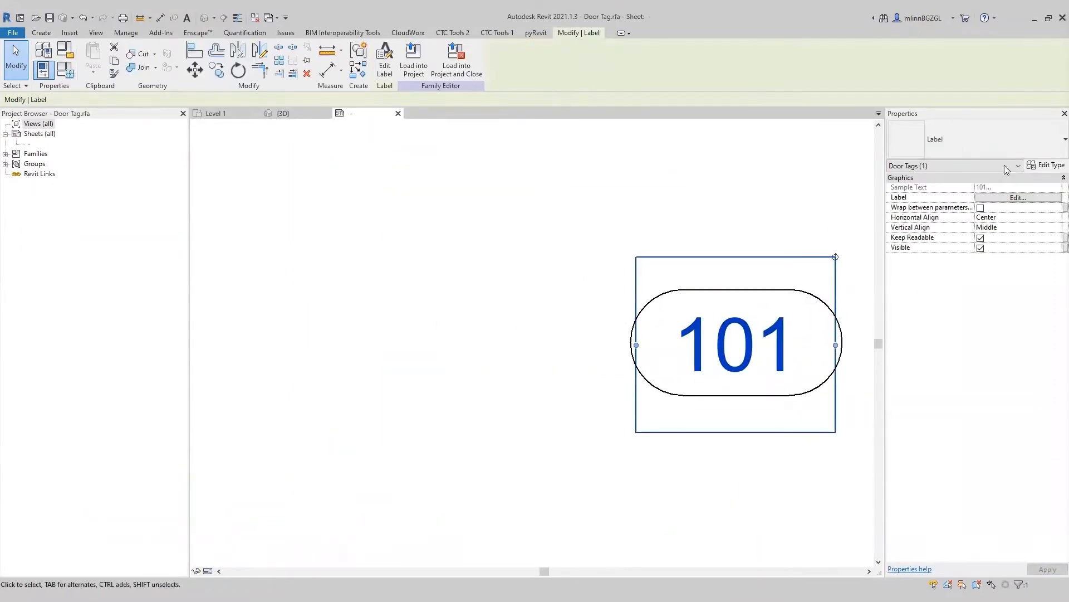
click(1018, 197)
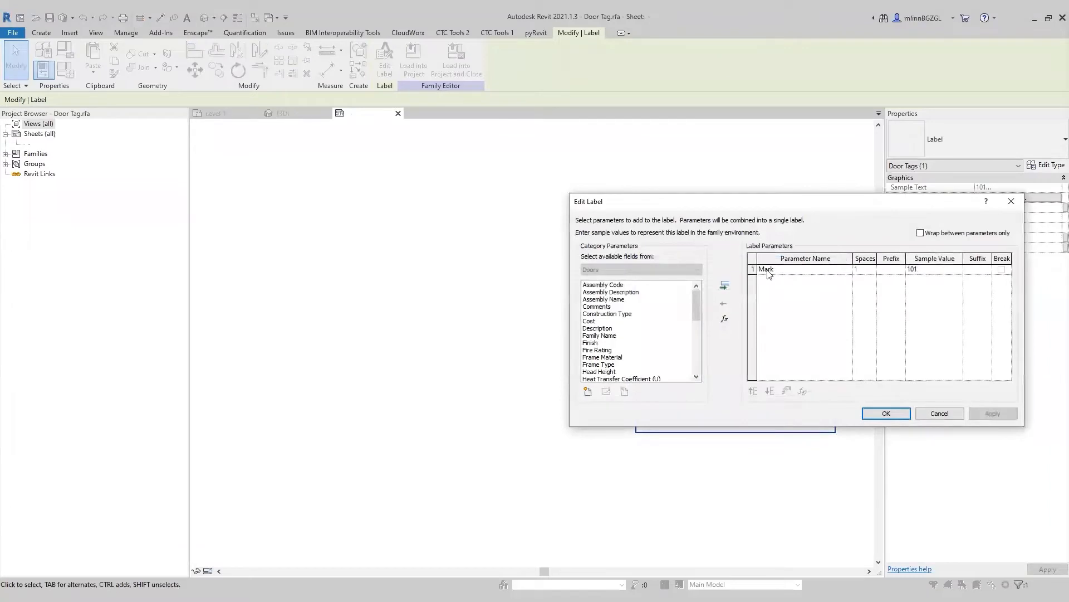
click(885, 413)
click(457, 287)
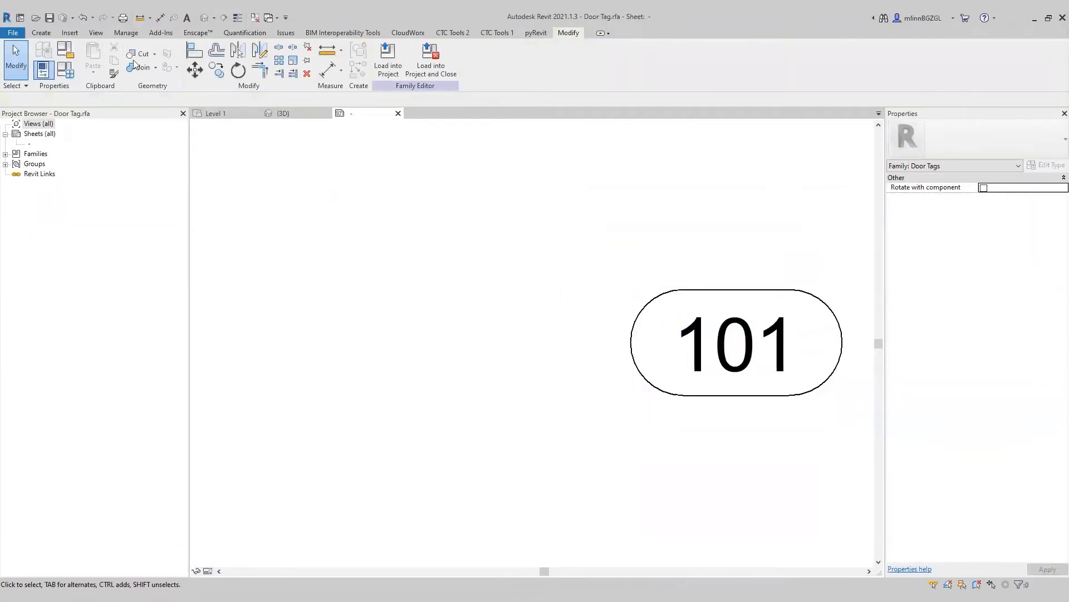
Create a family type named Door Number in the door tag family
click(66, 72)
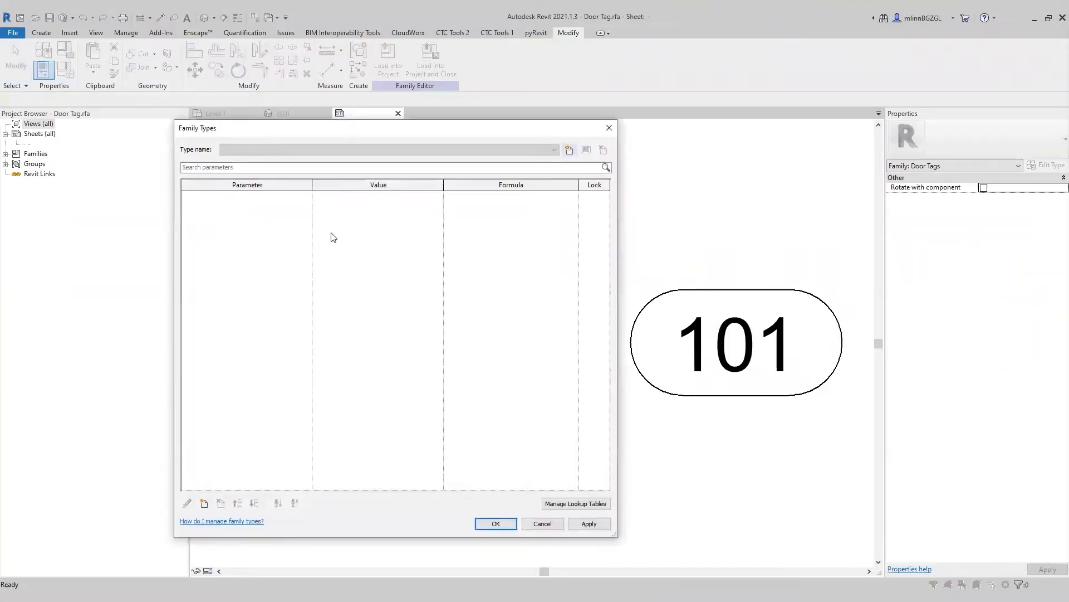
drag(396, 131, 373, 131)
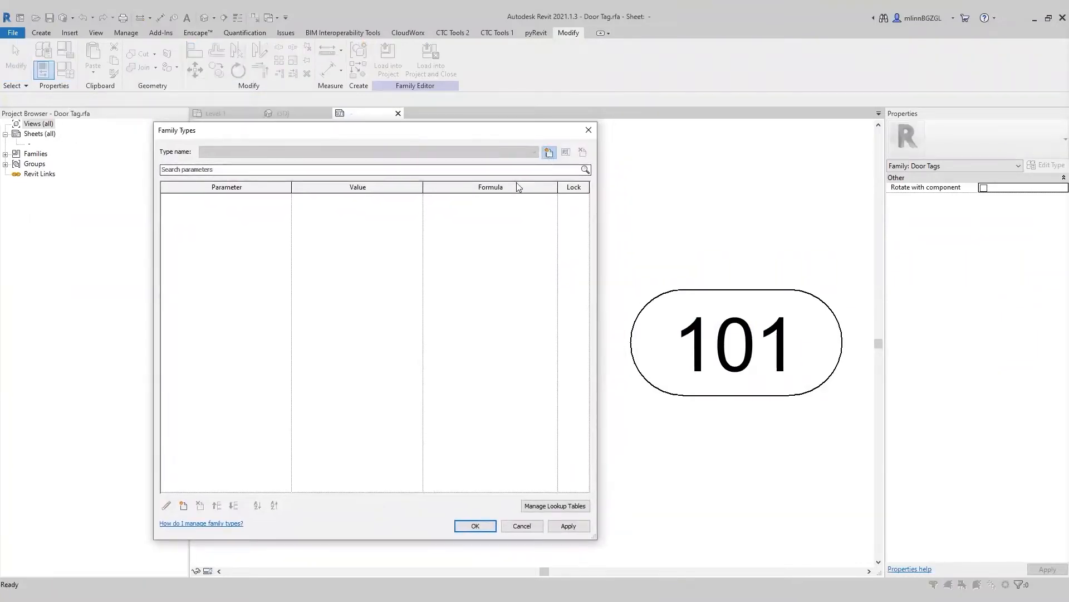
click(548, 152)
text(Door Number)
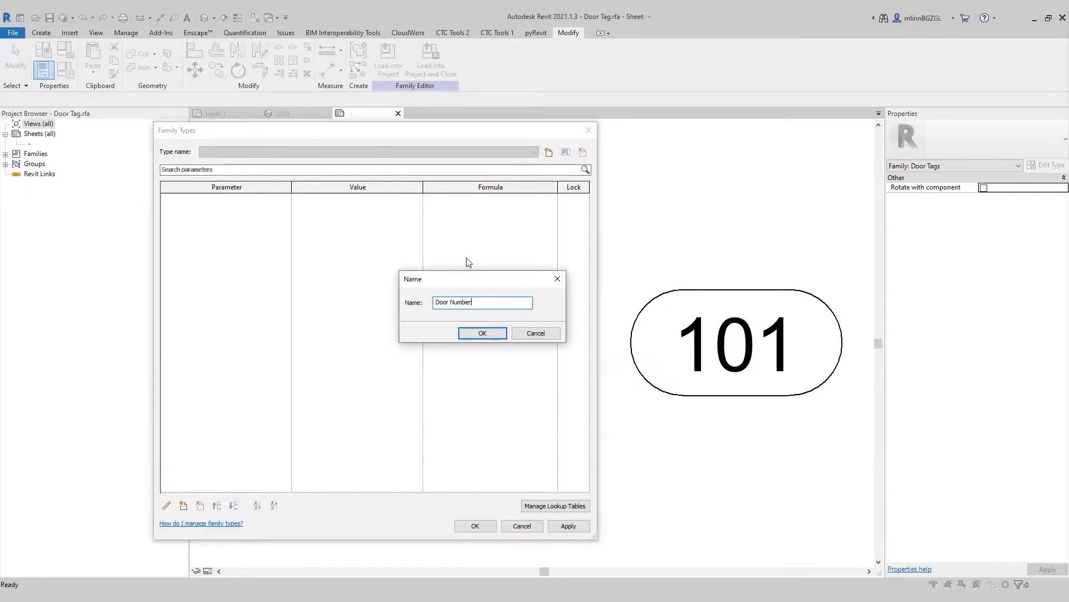
key(Return)
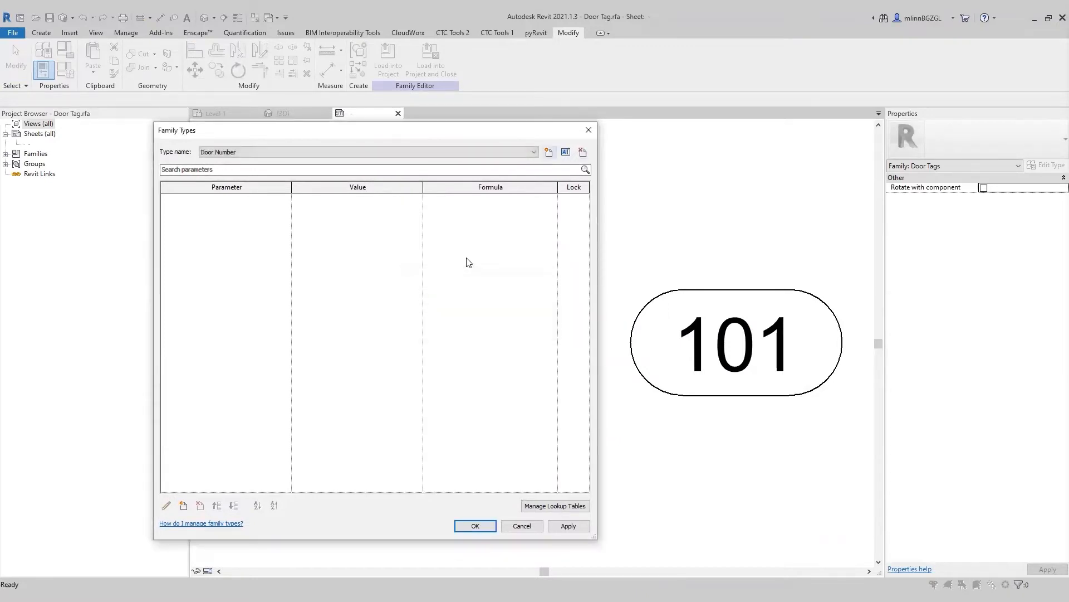
Create a second family type named Door Size and keep it as the current type
click(548, 152)
text(Door Size)
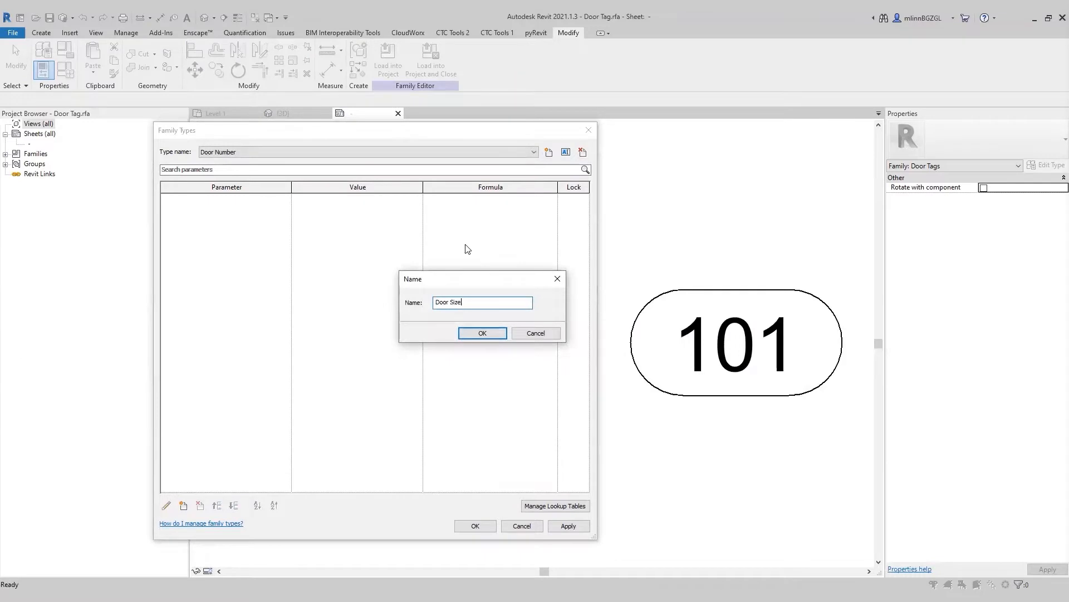
key(Return)
click(236, 154)
click(234, 169)
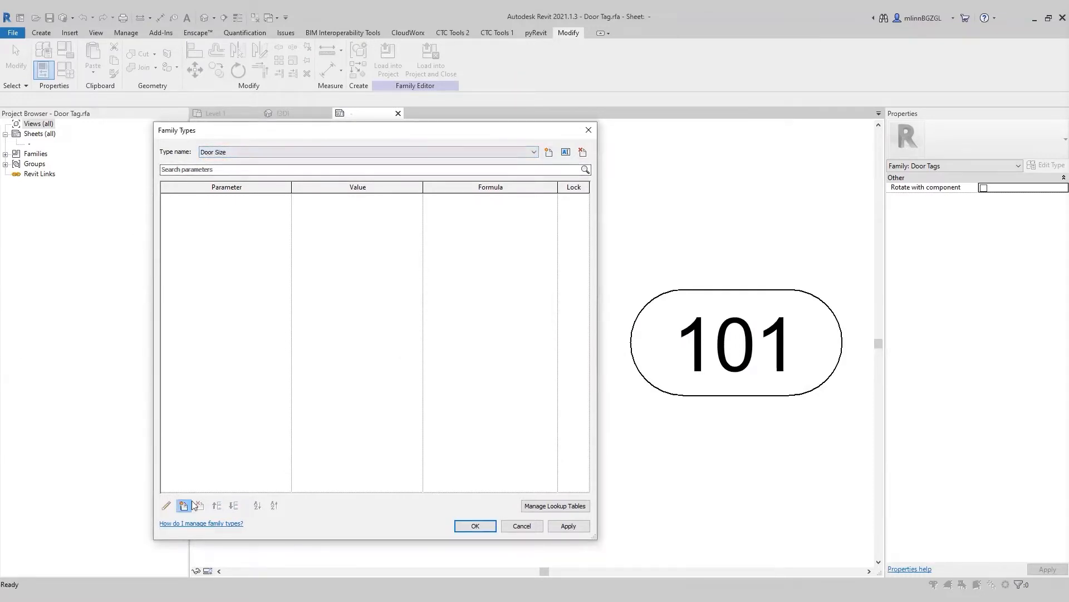
Add a Yes/No family parameter named Door Number Y/N as a type parameter grouped under Other
click(183, 505)
text(Doo)
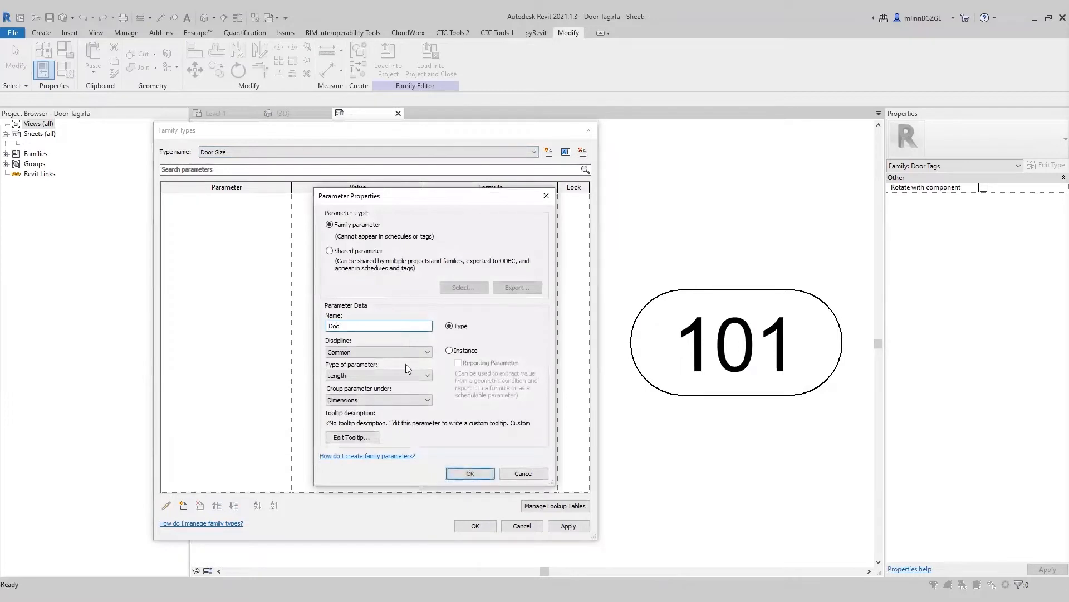
text(r Number)
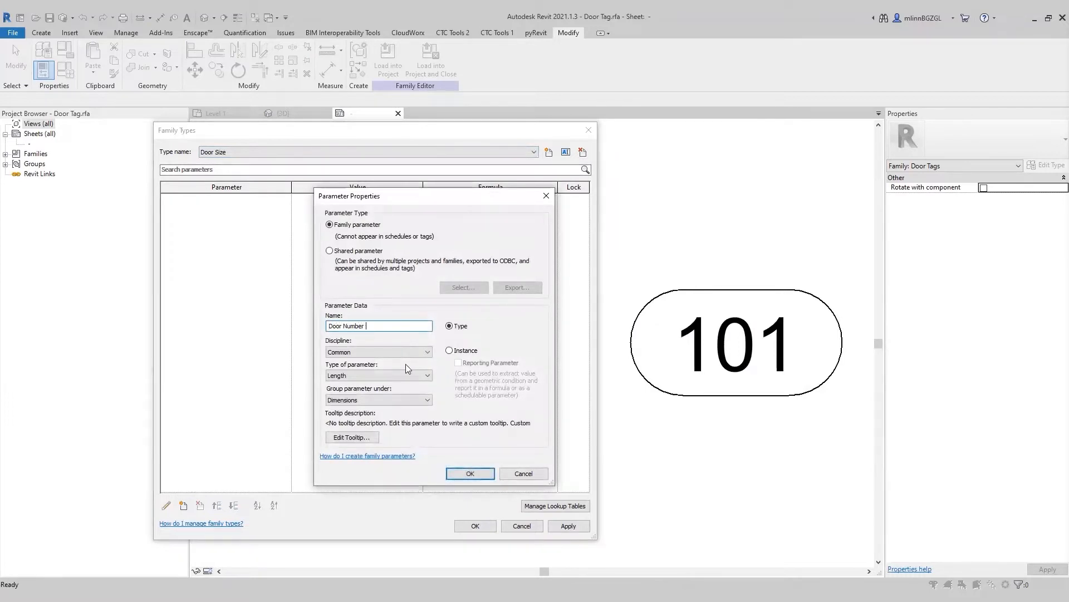
text( Y/N)
click(341, 377)
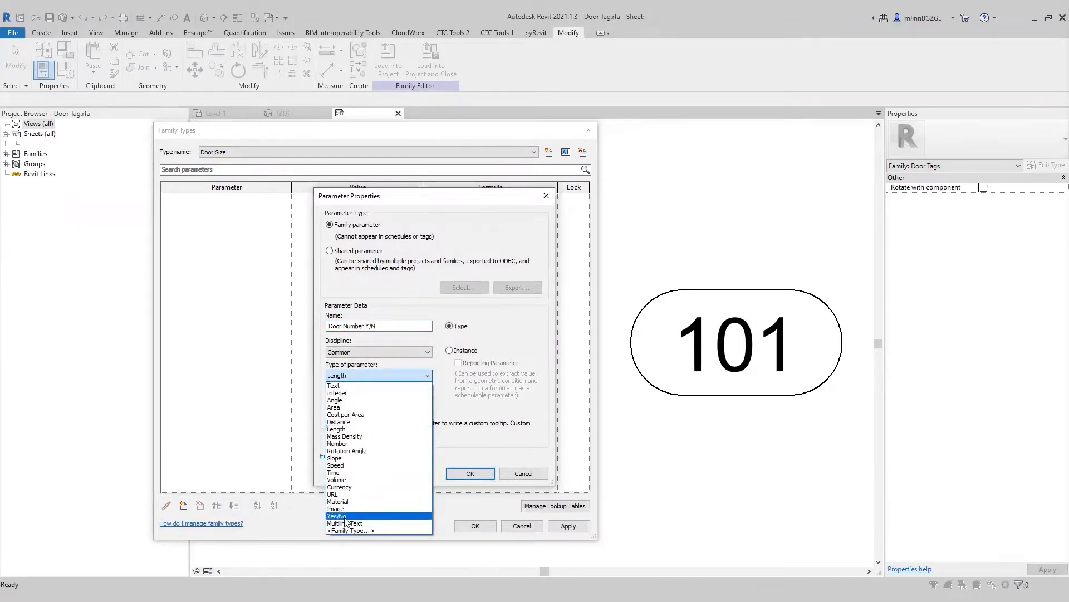
click(344, 517)
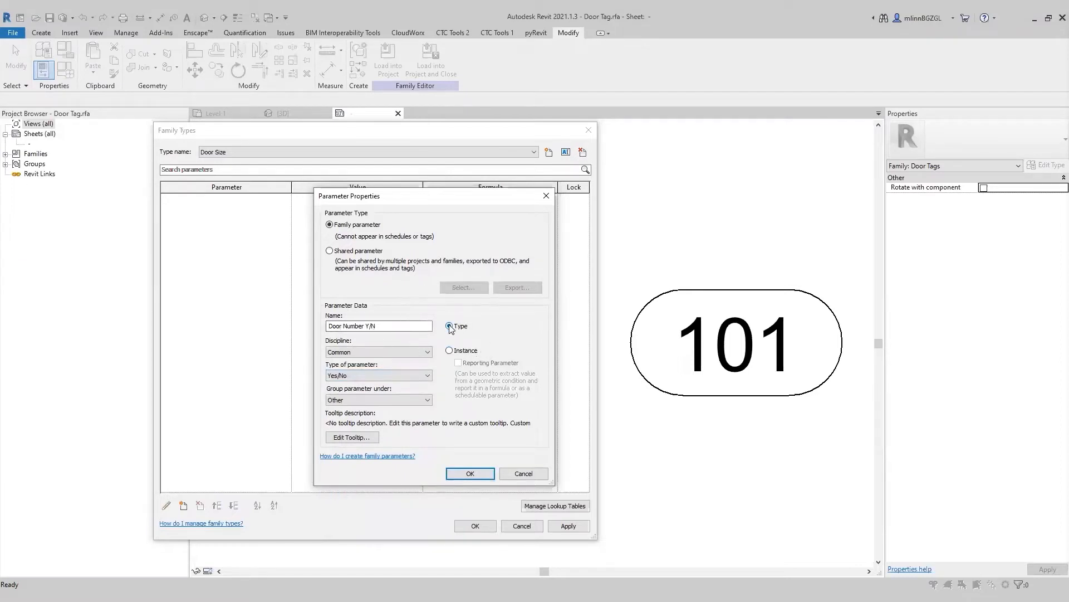
click(470, 474)
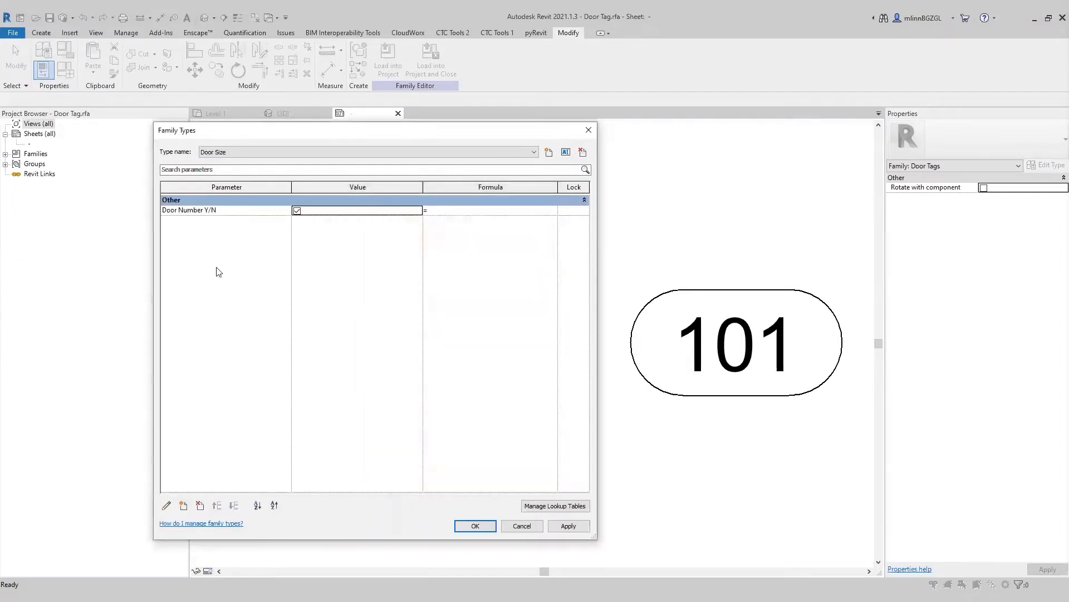
Add a Yes/No family parameter named Door Size Y/N as a type parameter grouped under Other
click(184, 505)
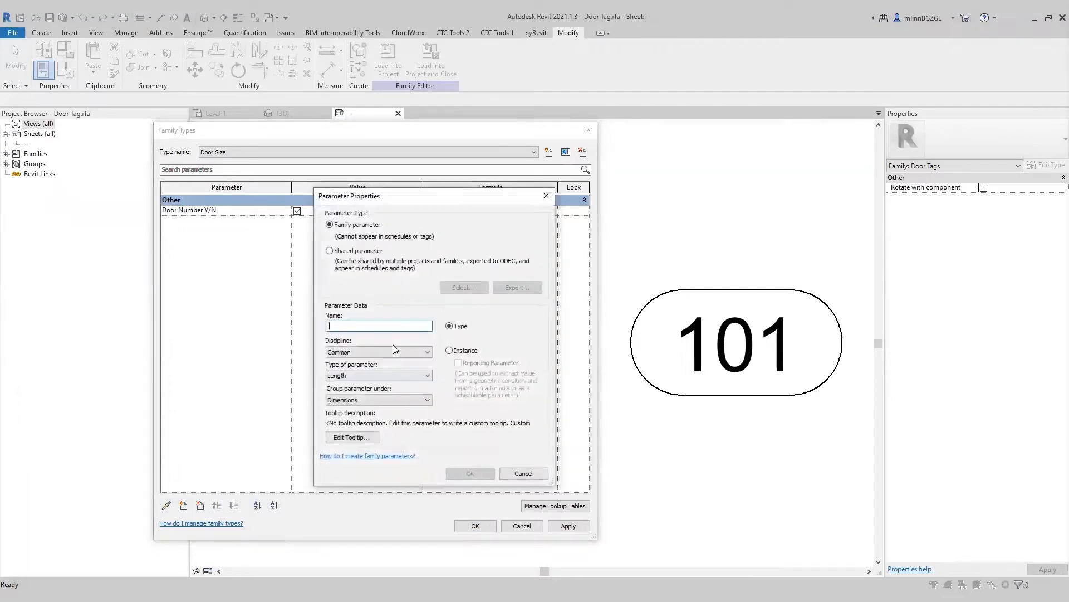
text(Door Size)
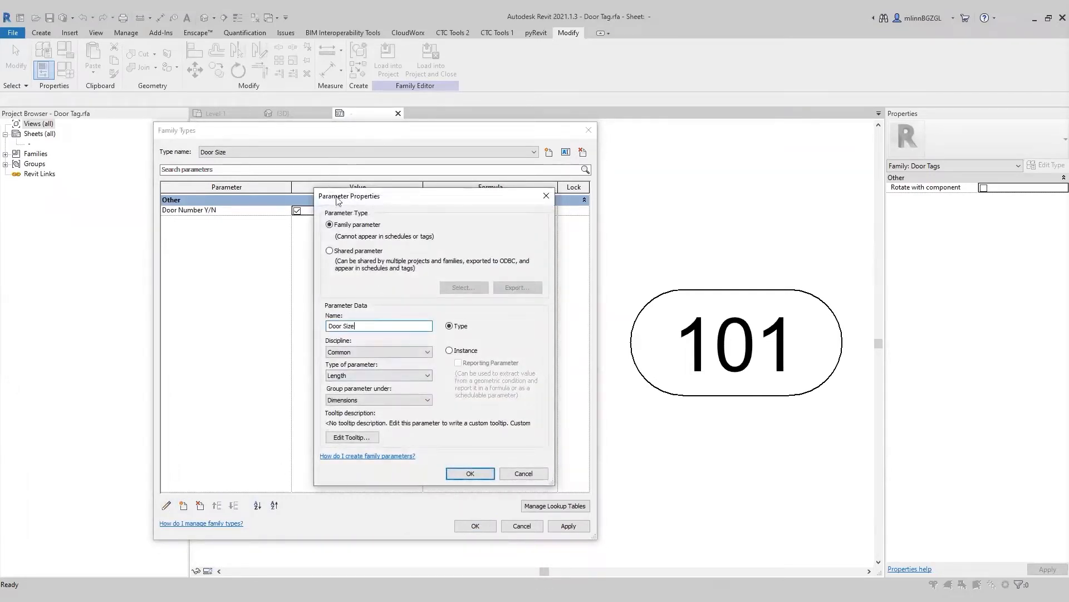
click(354, 377)
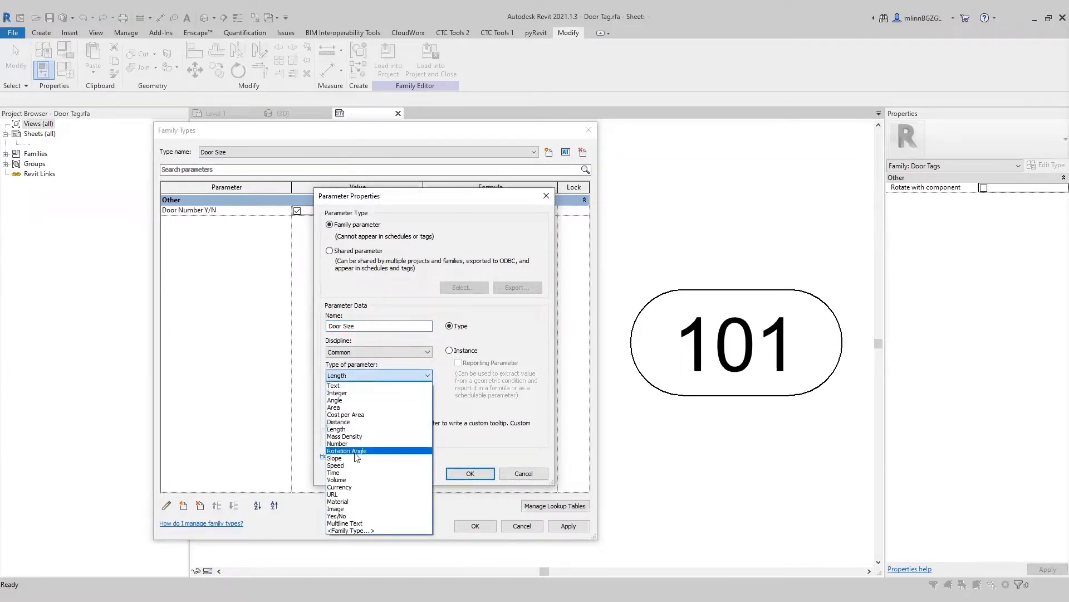
click(337, 516)
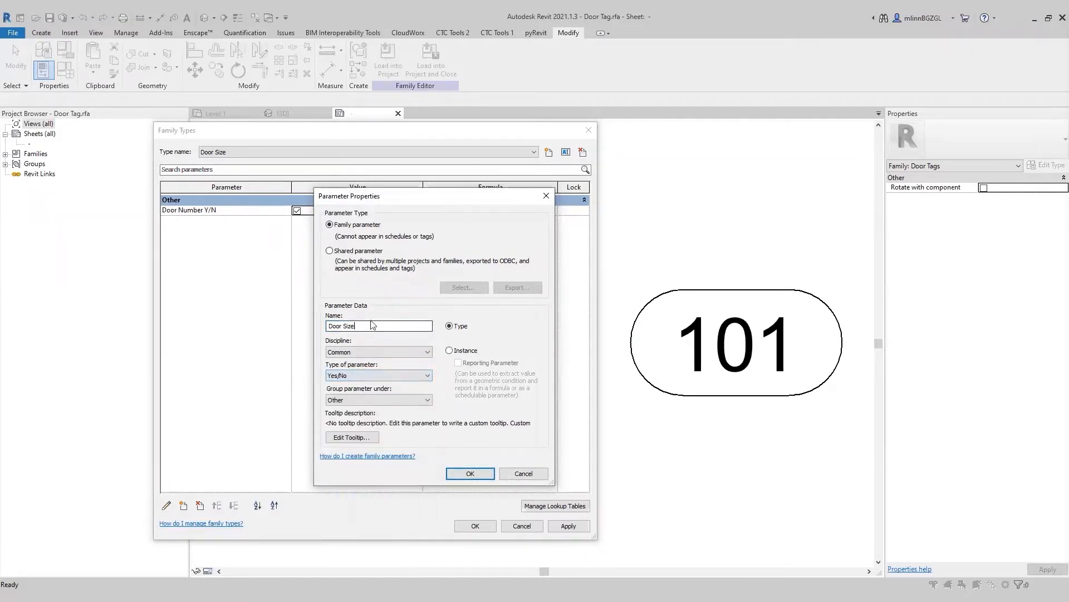
click(471, 474)
Switch off Door Size Y/N for the Door Number type
click(234, 153)
click(231, 162)
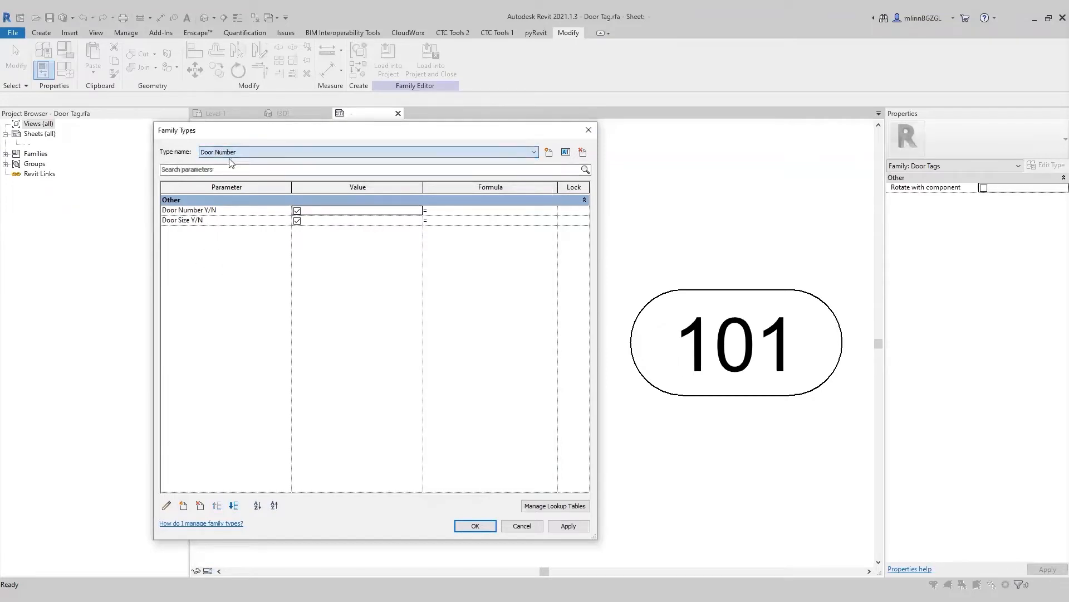
click(297, 221)
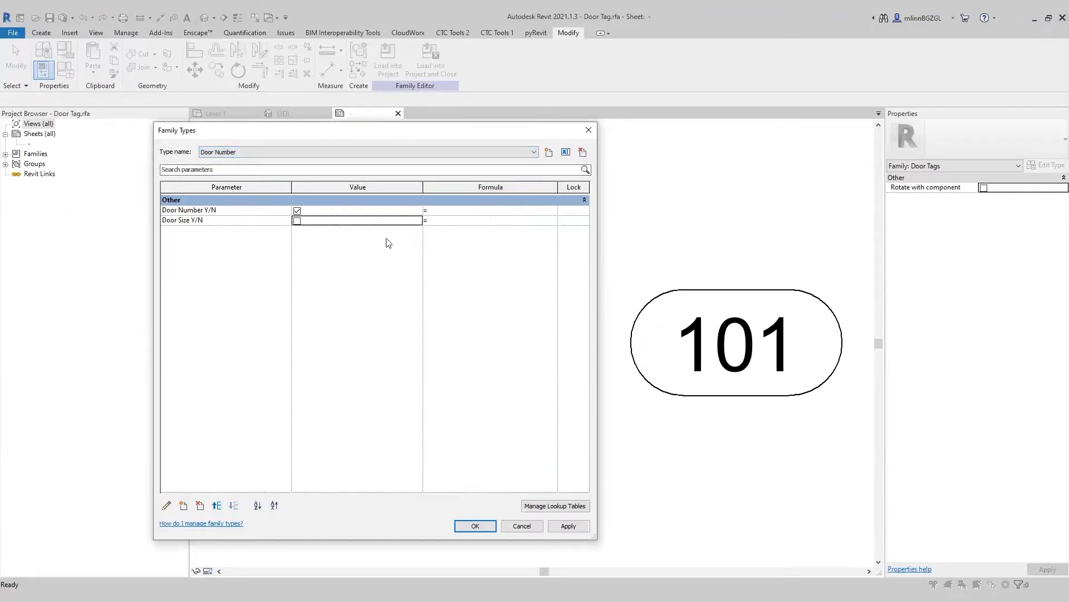
Switch off Door Number Y/N for the Door Size type, check both types' settings and accept the family types
click(246, 152)
click(242, 170)
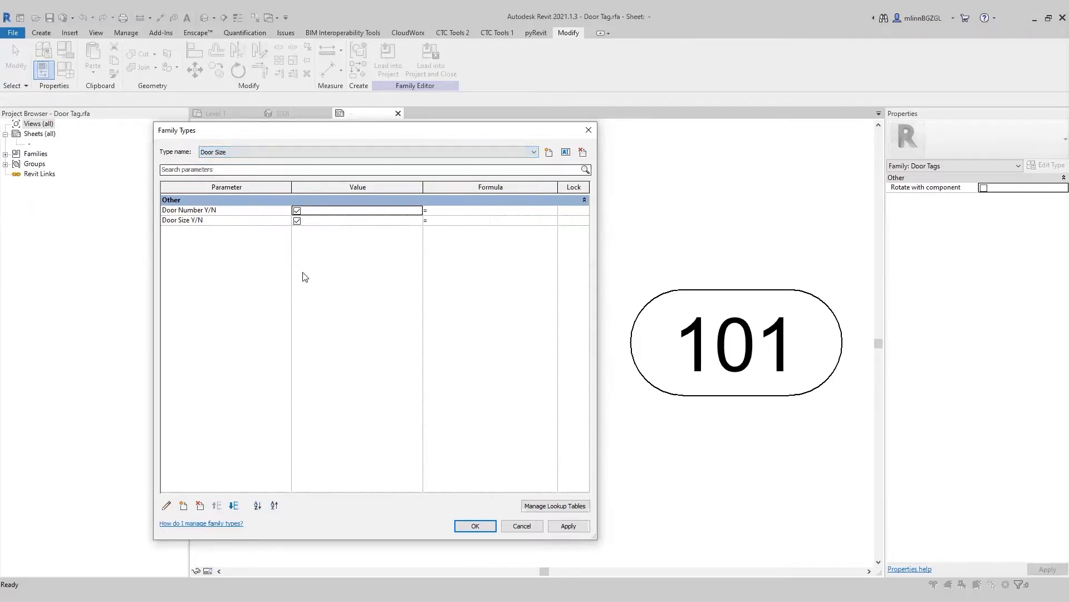
click(297, 211)
click(282, 151)
click(225, 162)
click(229, 152)
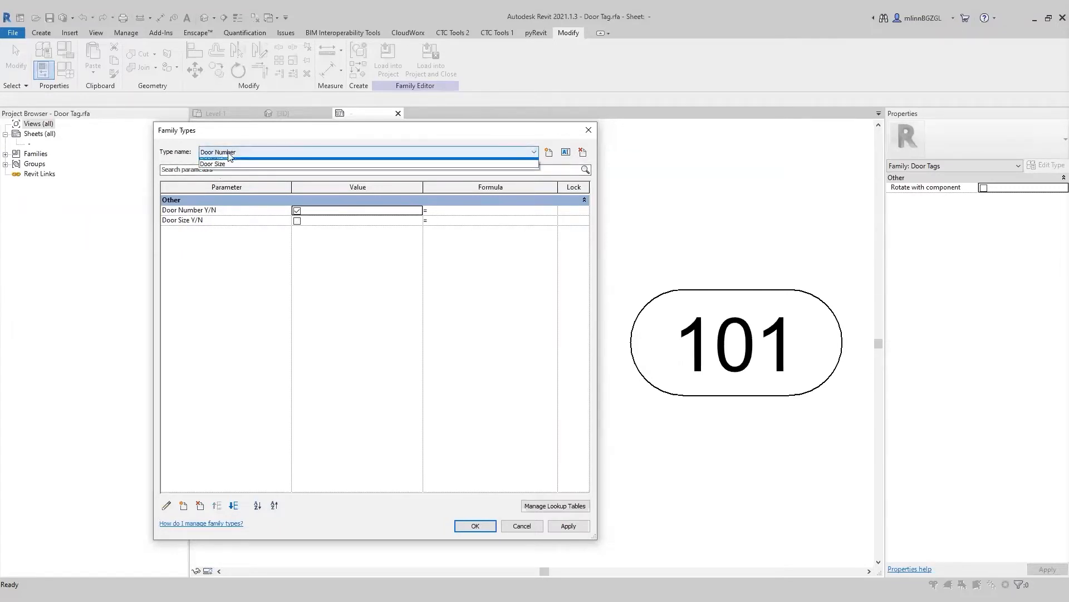
click(226, 170)
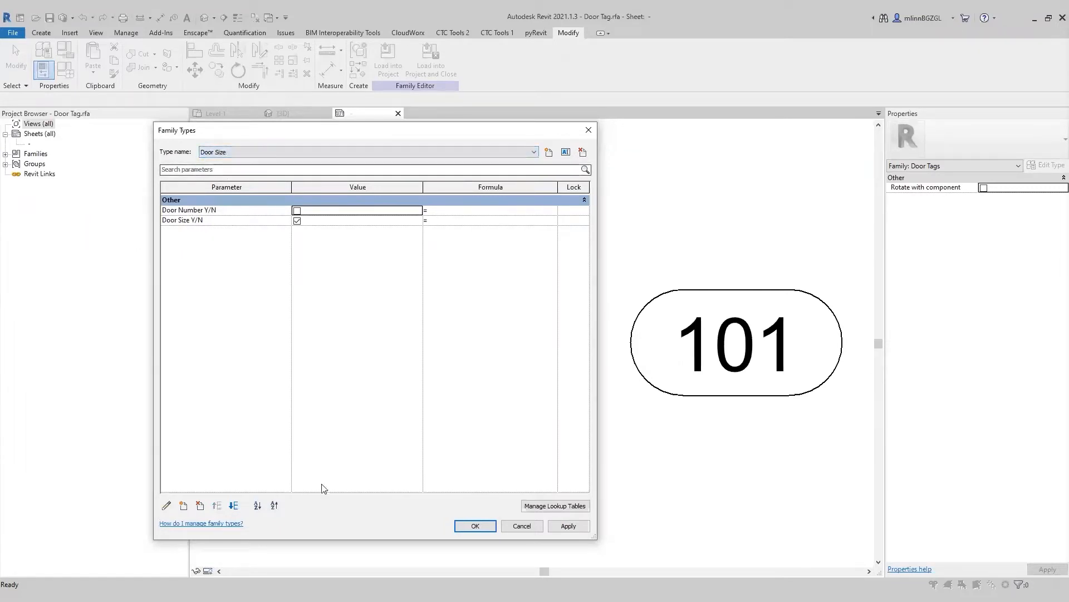
click(475, 526)
Copy the 101 label straight up by about 1/4 inch so the copy sits above the tag outline
scroll(504, 291, down, 3)
middle_drag(504, 291, 415, 323)
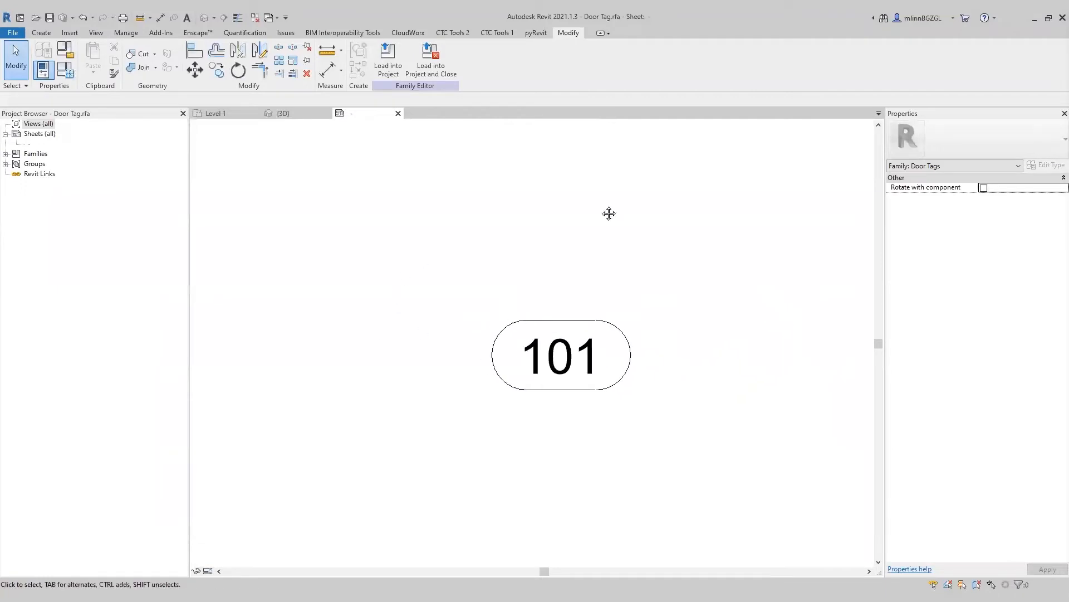
middle_drag(609, 213, 597, 226)
click(564, 371)
click(216, 69)
click(647, 318)
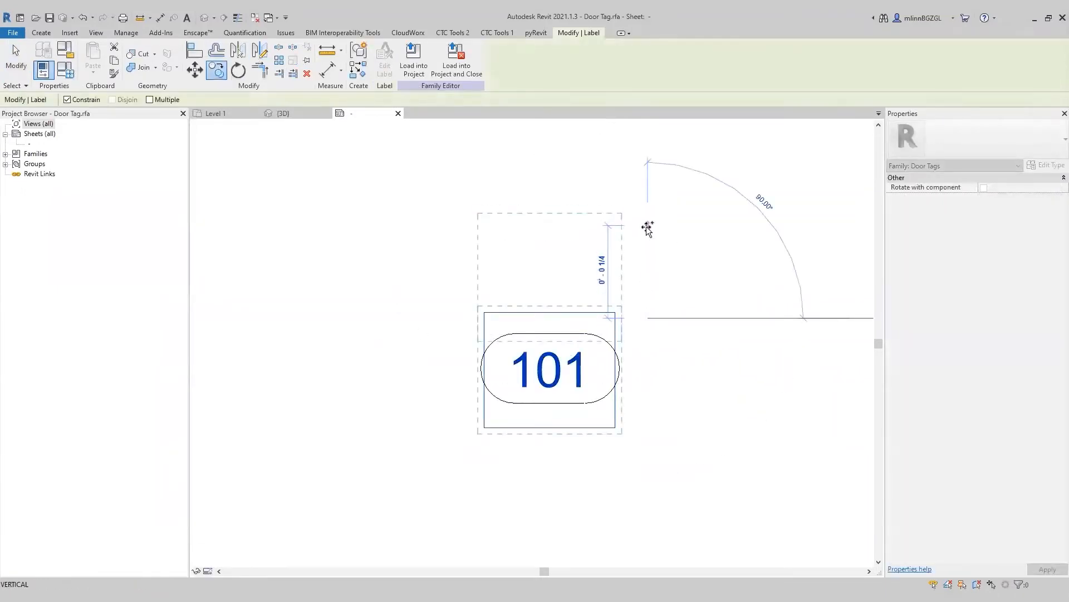
click(645, 224)
middle_drag(317, 277, 275, 291)
scroll(692, 284, up, 4)
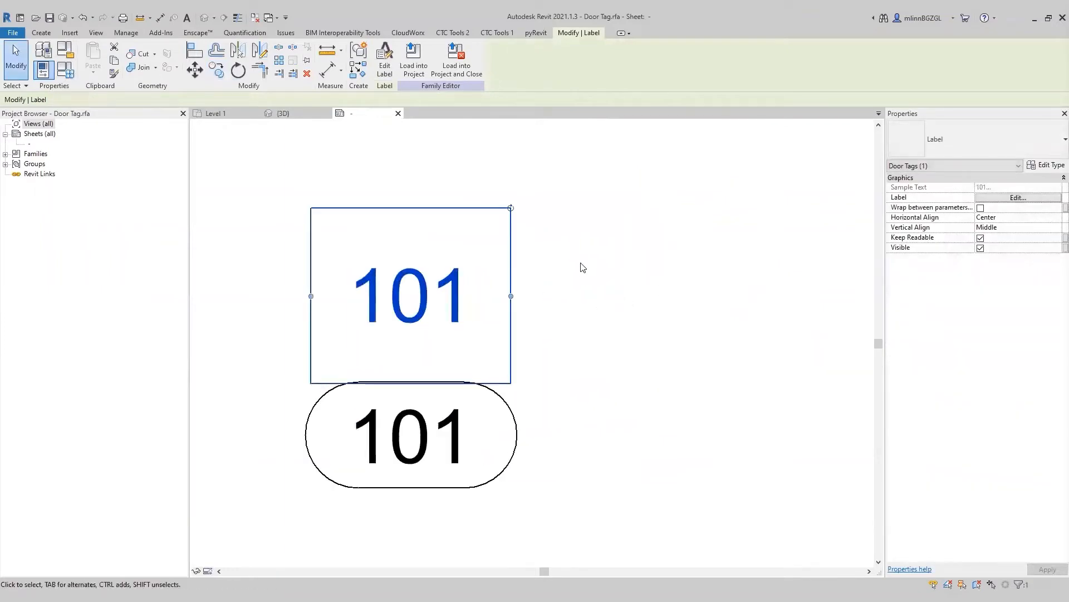
Add the Width and Height door parameters to the copied upper label
click(594, 272)
click(495, 295)
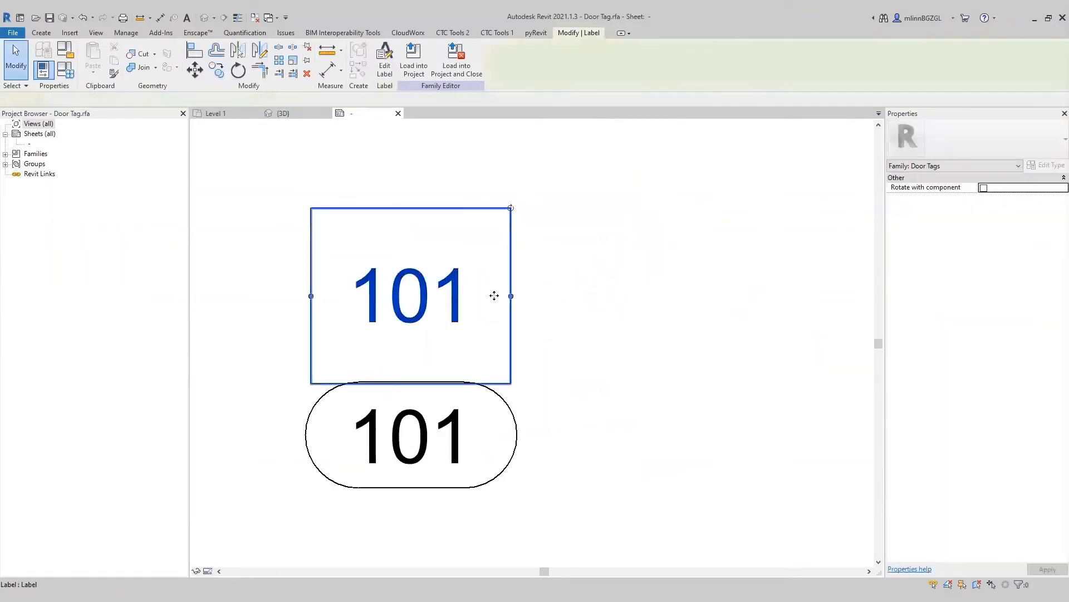
click(1027, 199)
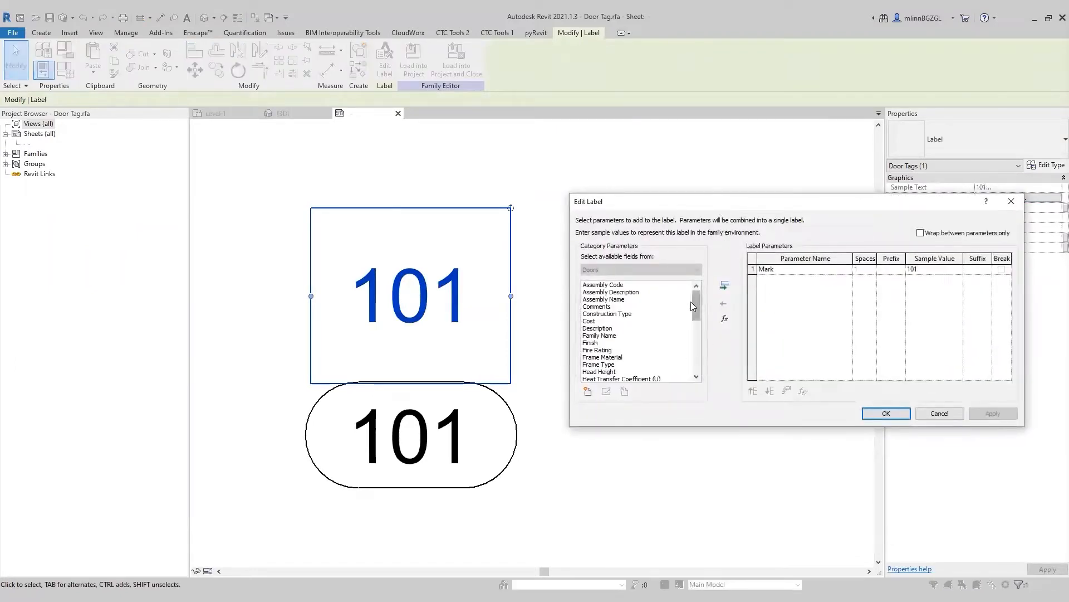
drag(696, 309, 697, 361)
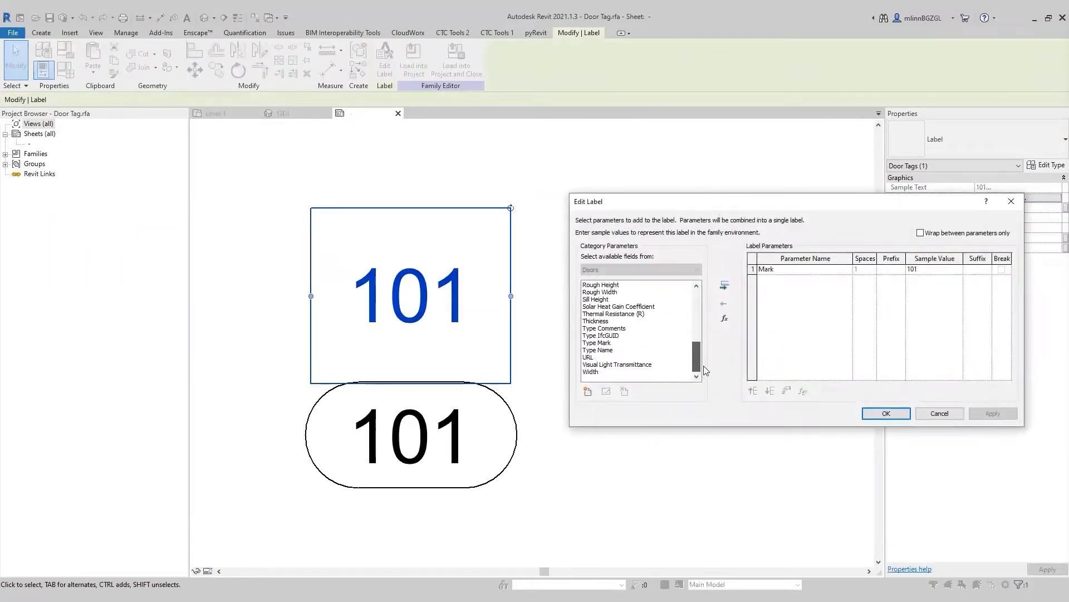
click(591, 372)
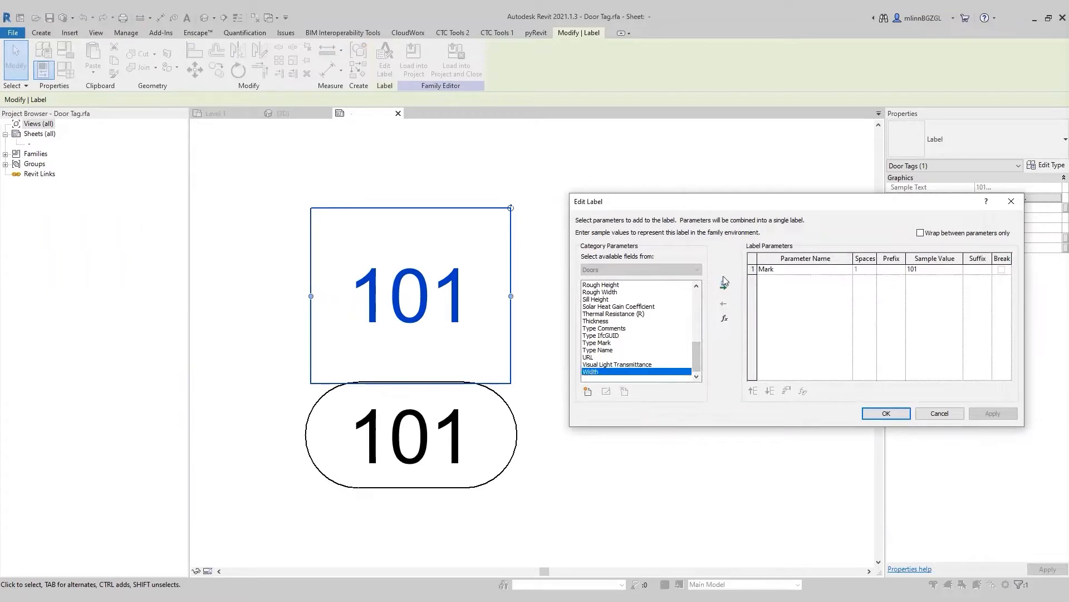
click(724, 286)
scroll(625, 318, up, 9)
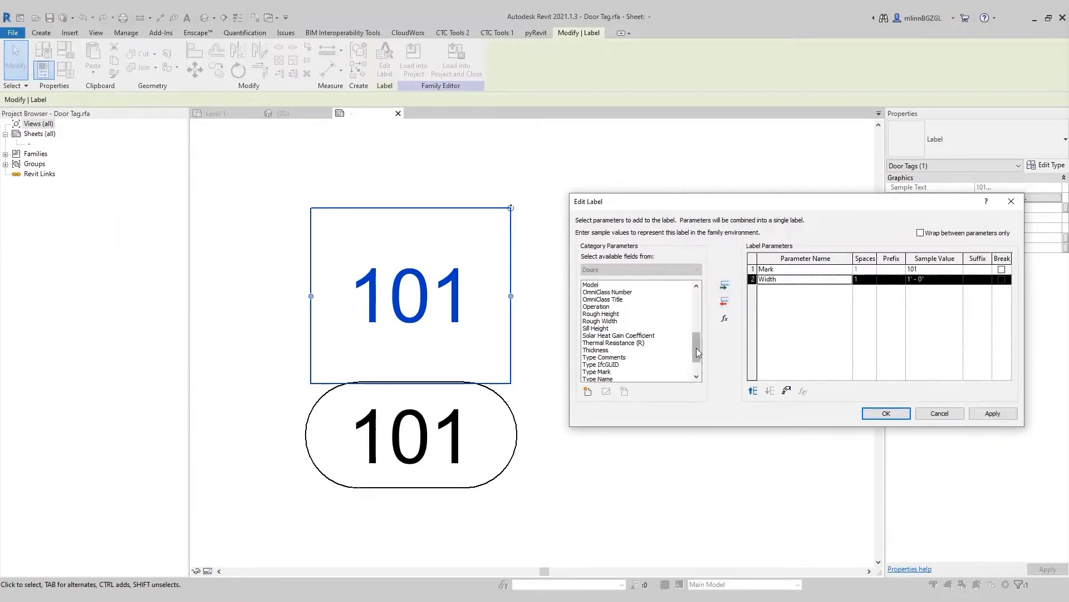
scroll(630, 329, down, 1)
click(600, 371)
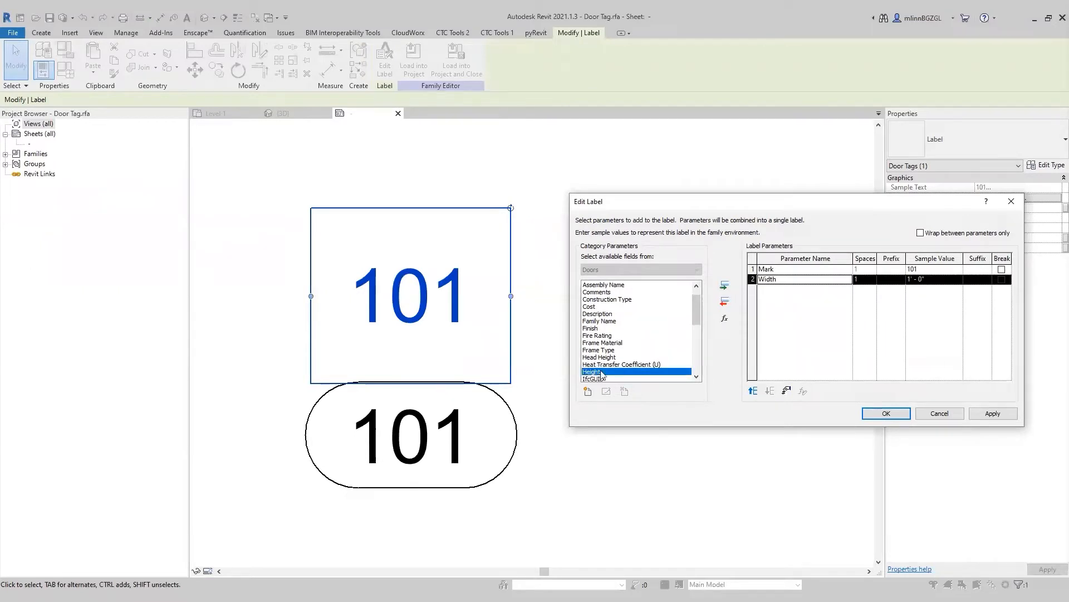
click(724, 286)
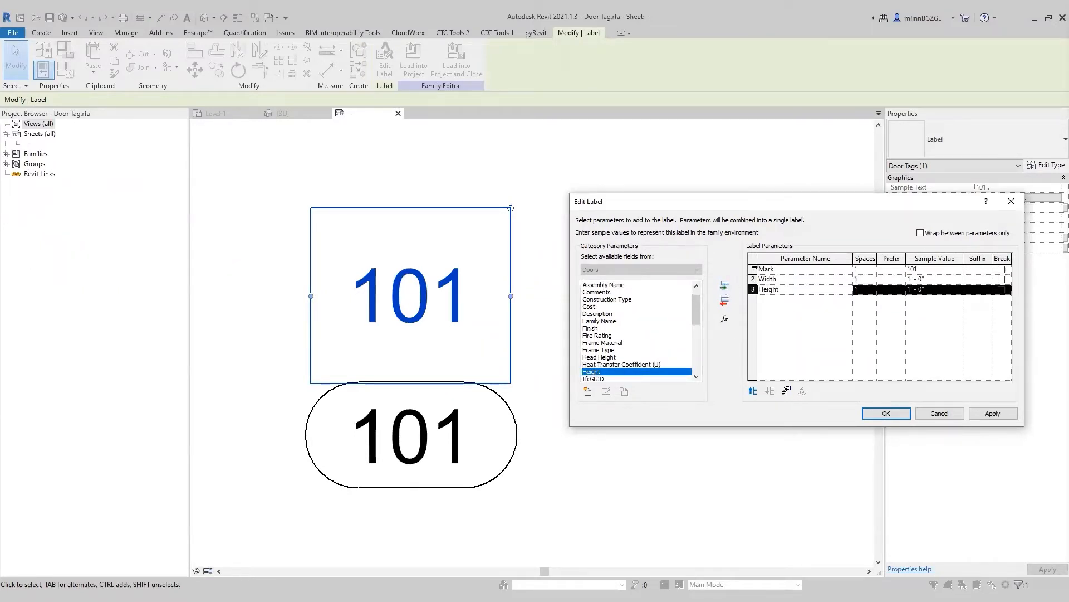
Remove the Mark parameter from the upper label and accept the label change
click(753, 268)
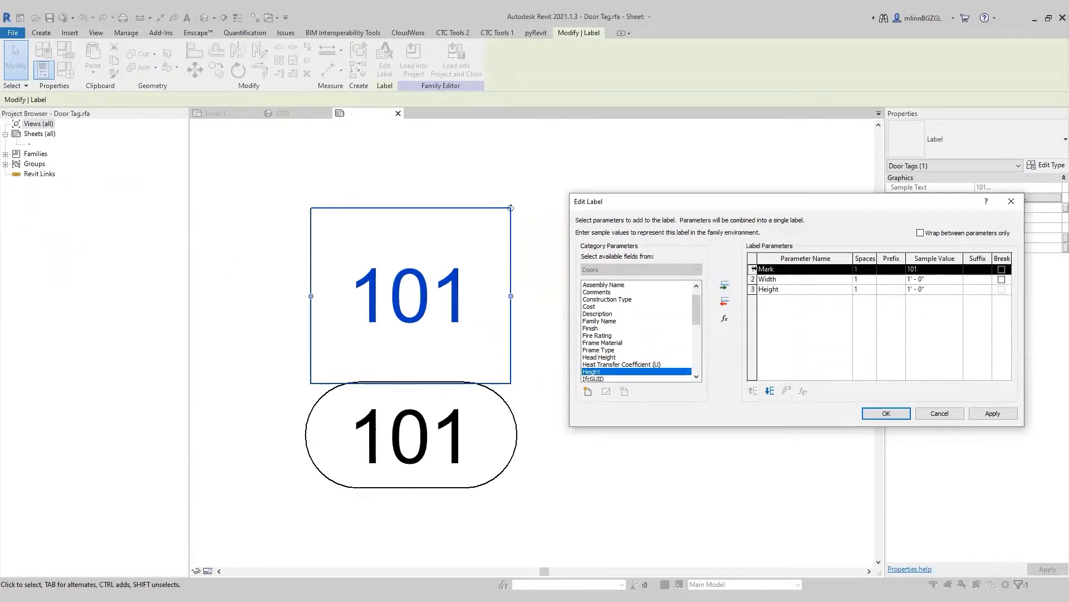
click(724, 301)
click(888, 413)
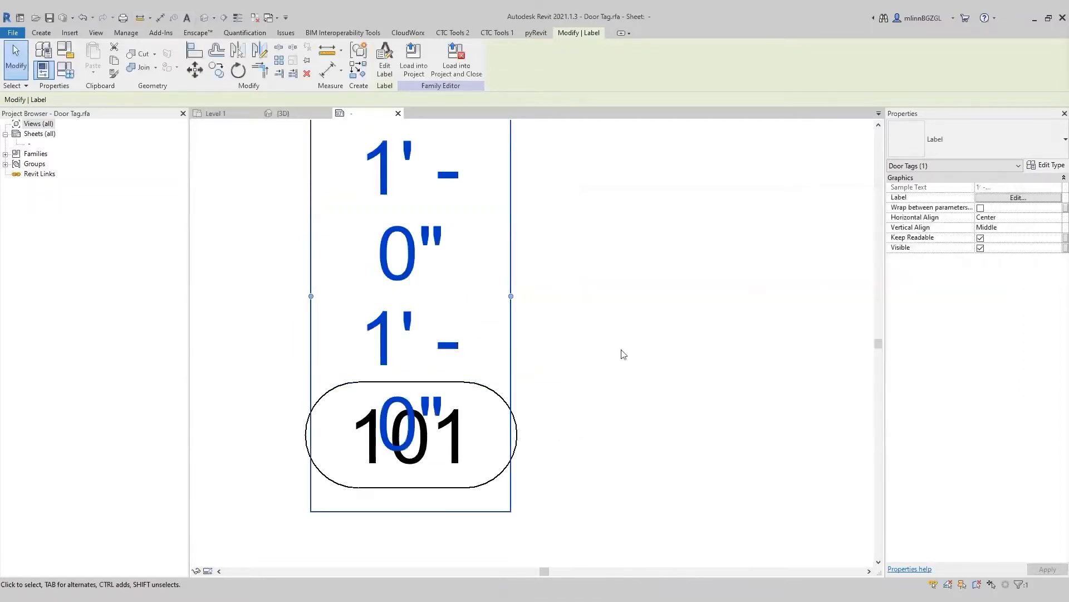
Widen the upper label's box so each dimension fits on a single line
click(571, 237)
scroll(575, 278, down, 2)
click(490, 316)
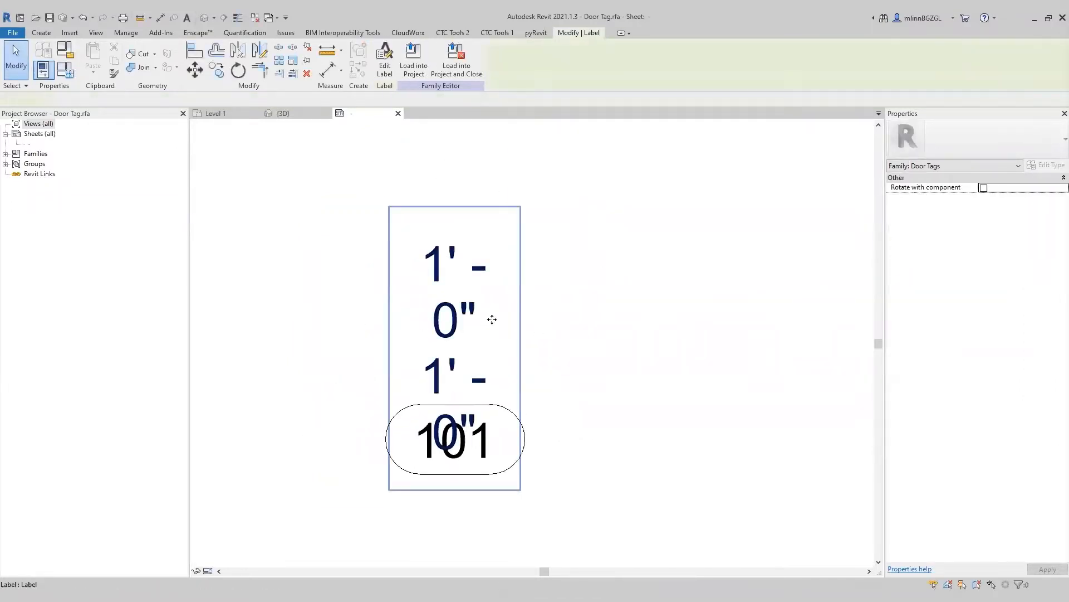
drag(530, 350, 555, 349)
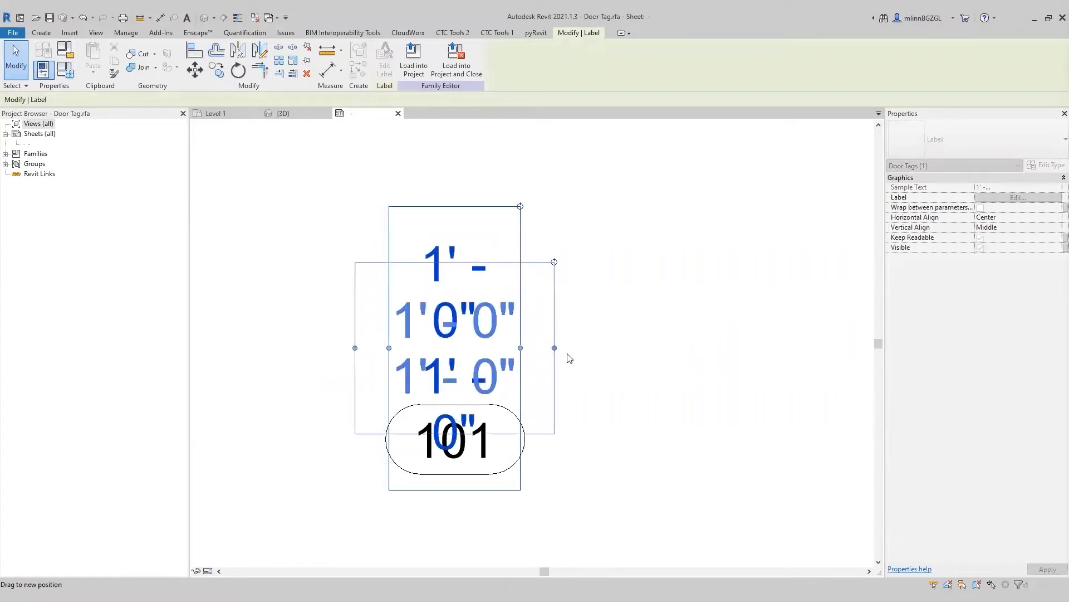
click(621, 312)
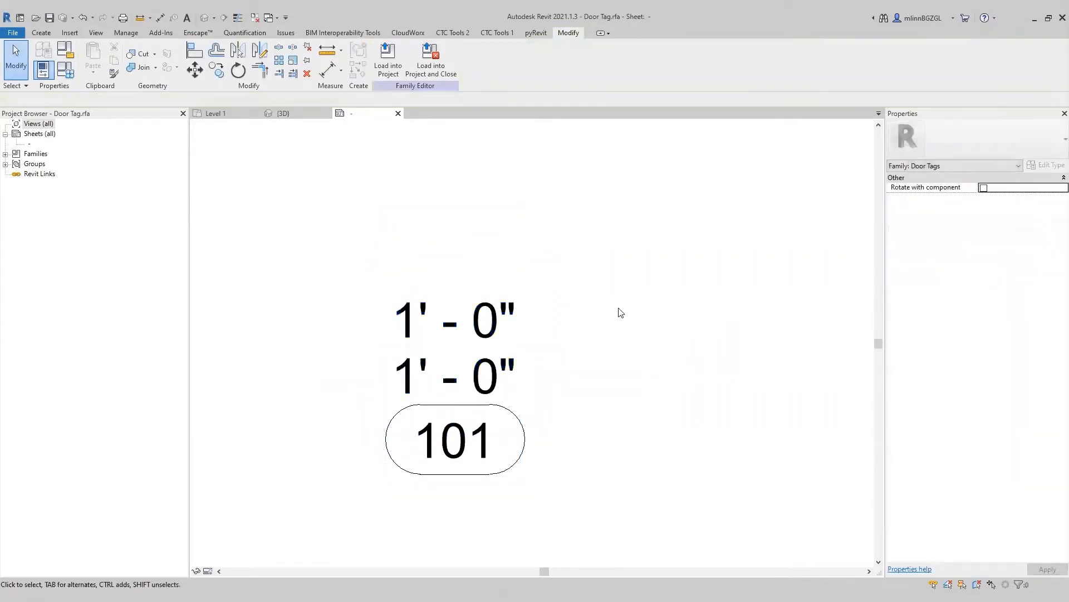
Set the upper label's sample values to 36 for Width and 84 for Height
click(516, 315)
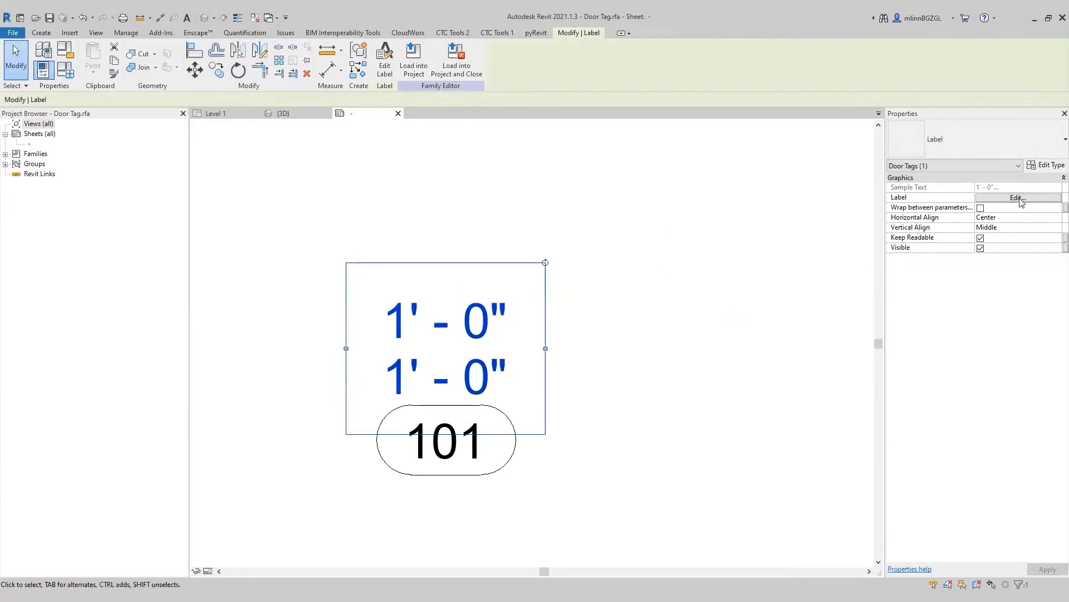
click(1020, 199)
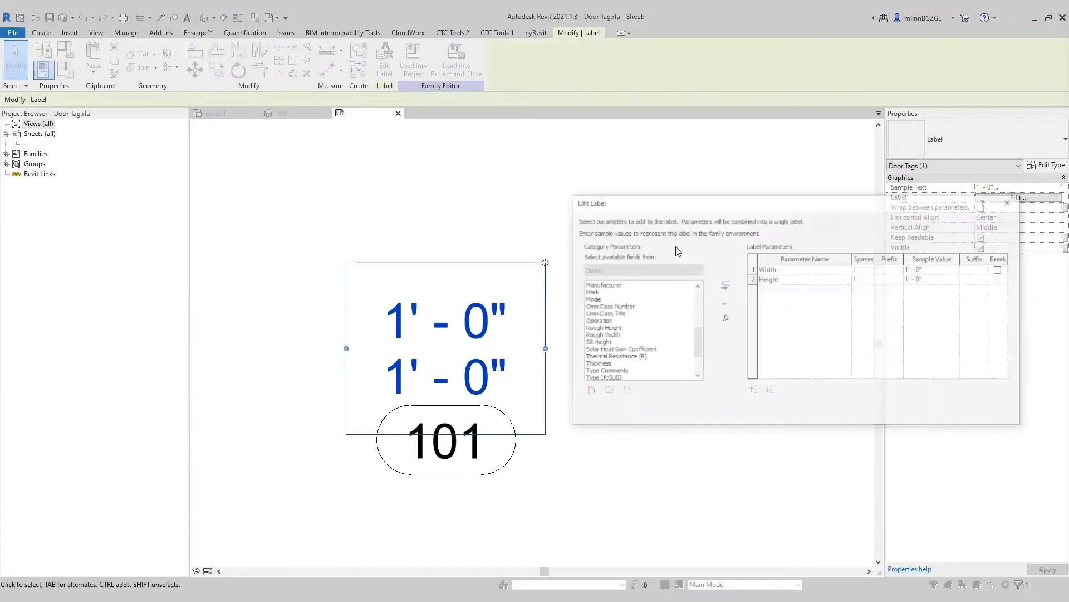
click(942, 271)
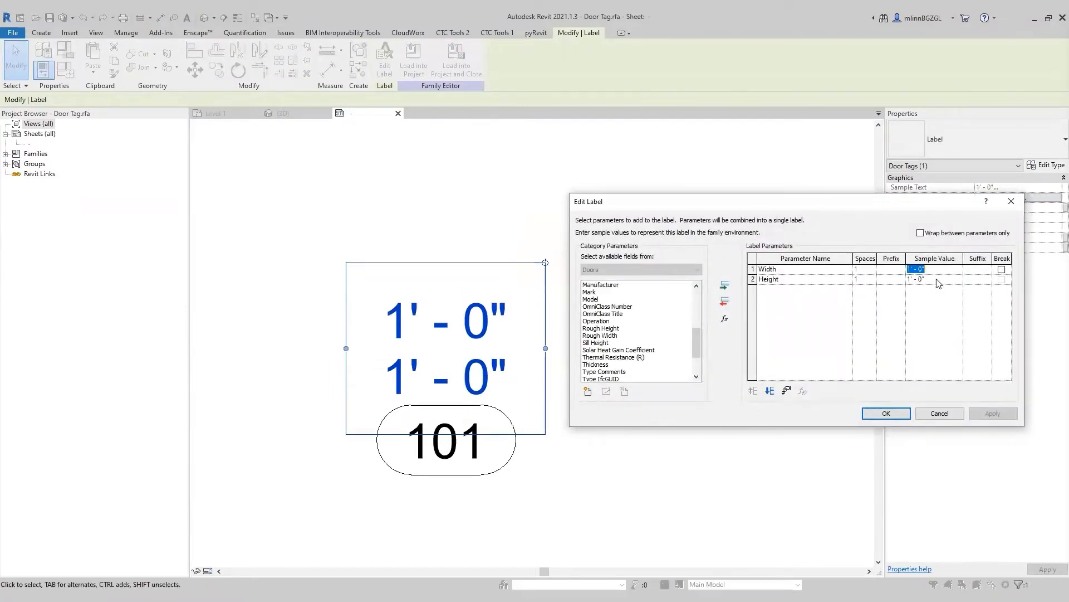
text(36)
click(934, 280)
text(84)
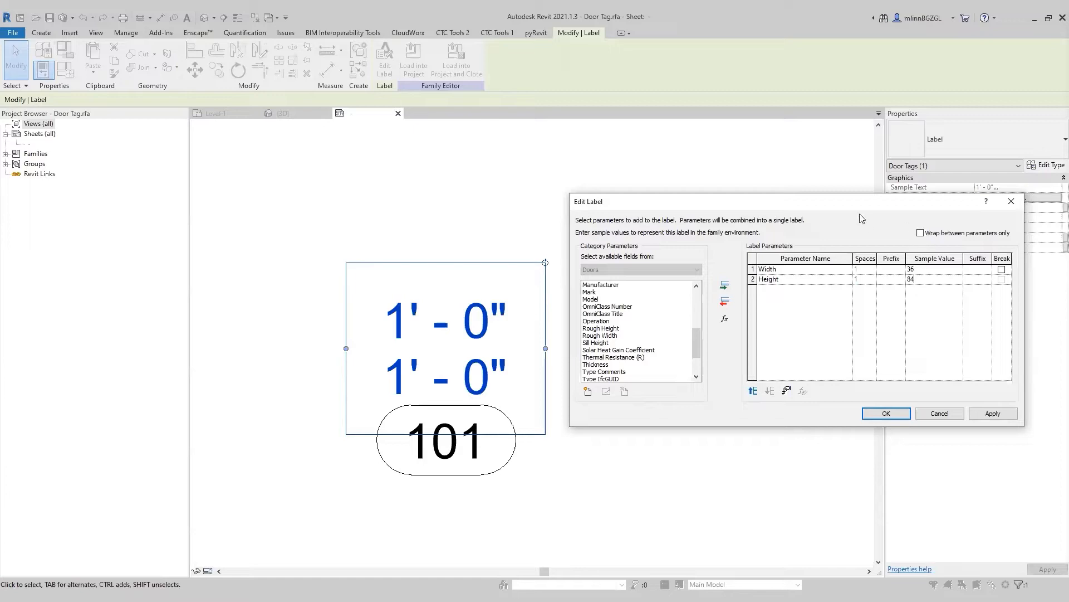
click(886, 413)
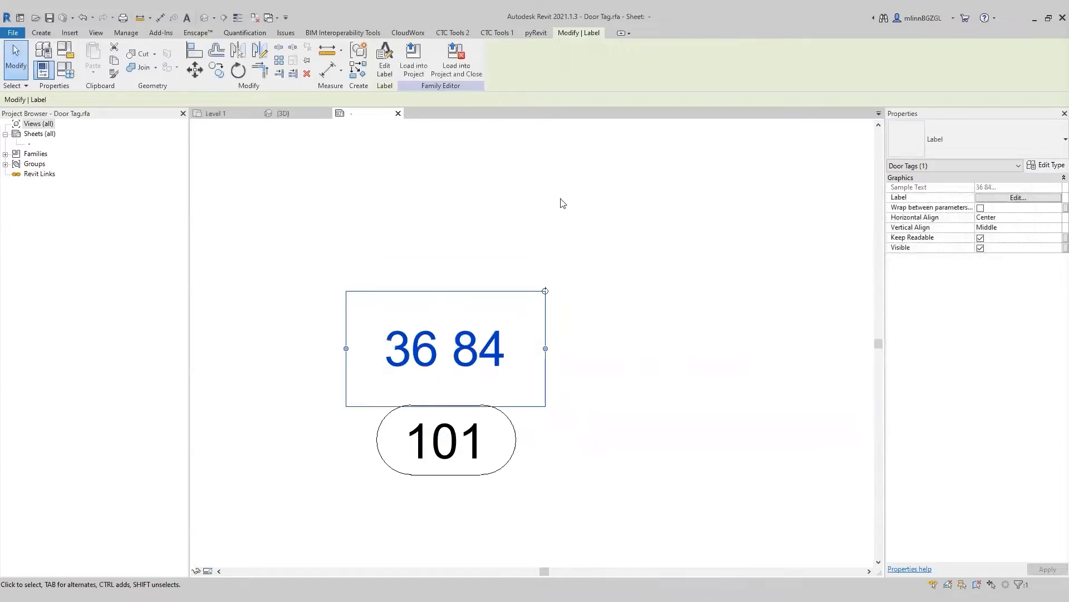
Add the suffix x to the label's Width parameter and widen its box to fit the size on one line
click(1028, 200)
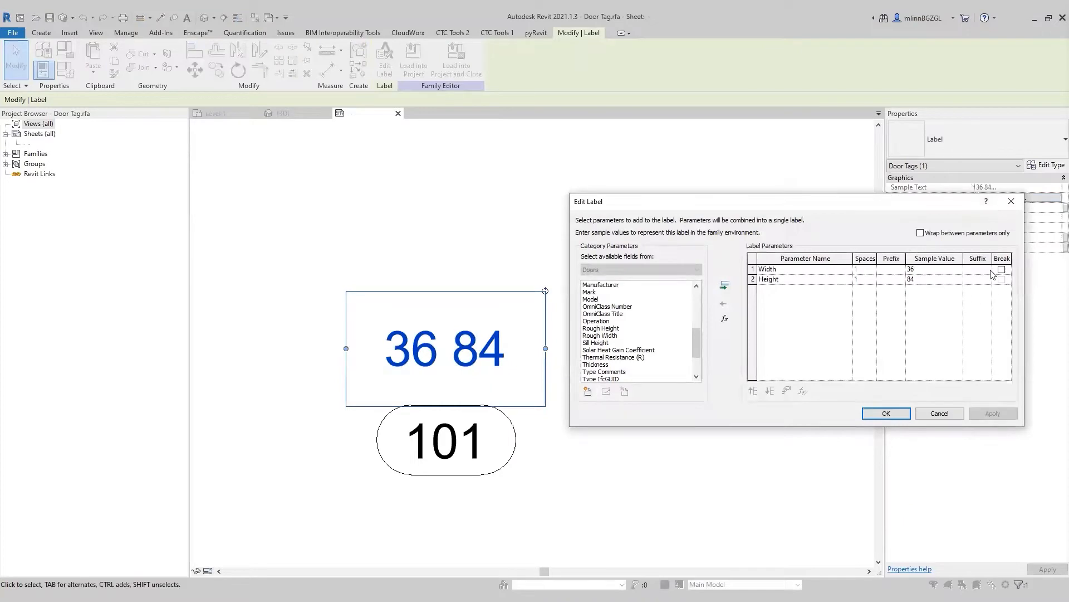
click(983, 270)
click(899, 418)
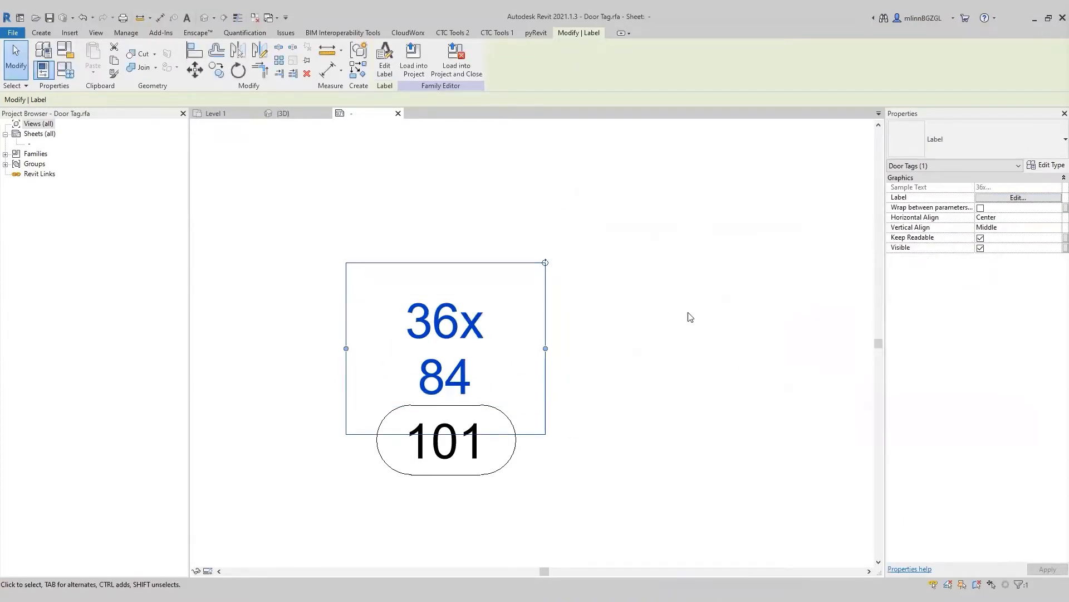
drag(545, 348, 557, 348)
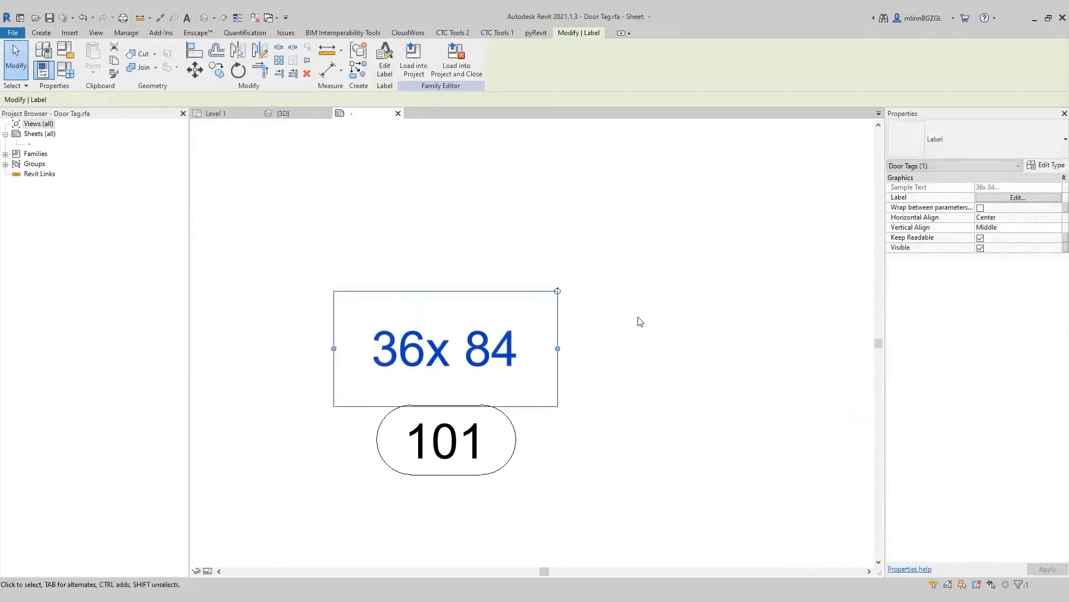
click(566, 229)
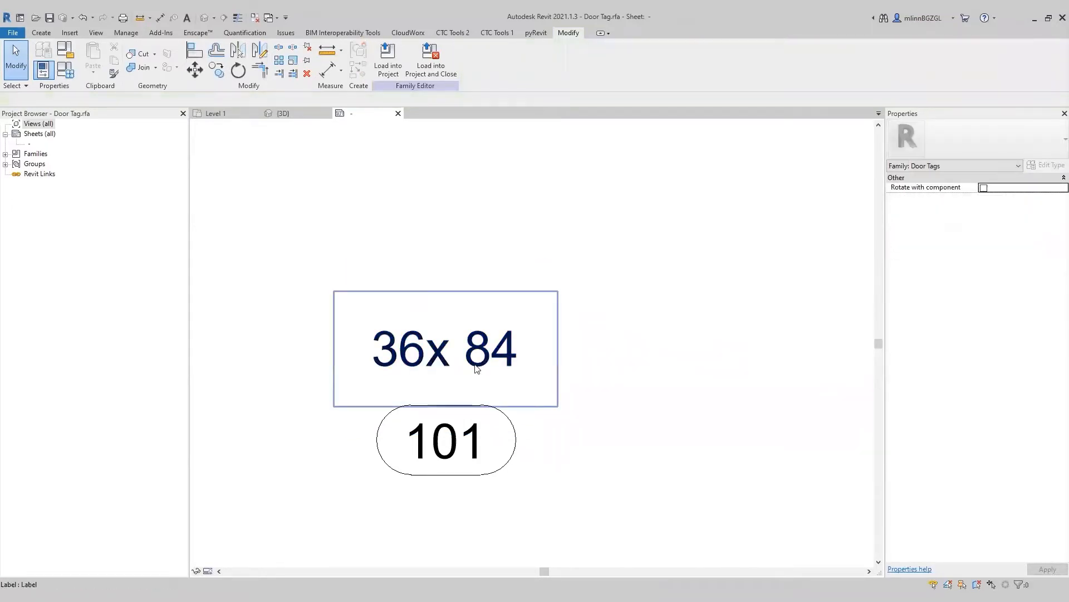
Review the Width and Height parameter settings of the label above the door number tag
click(476, 368)
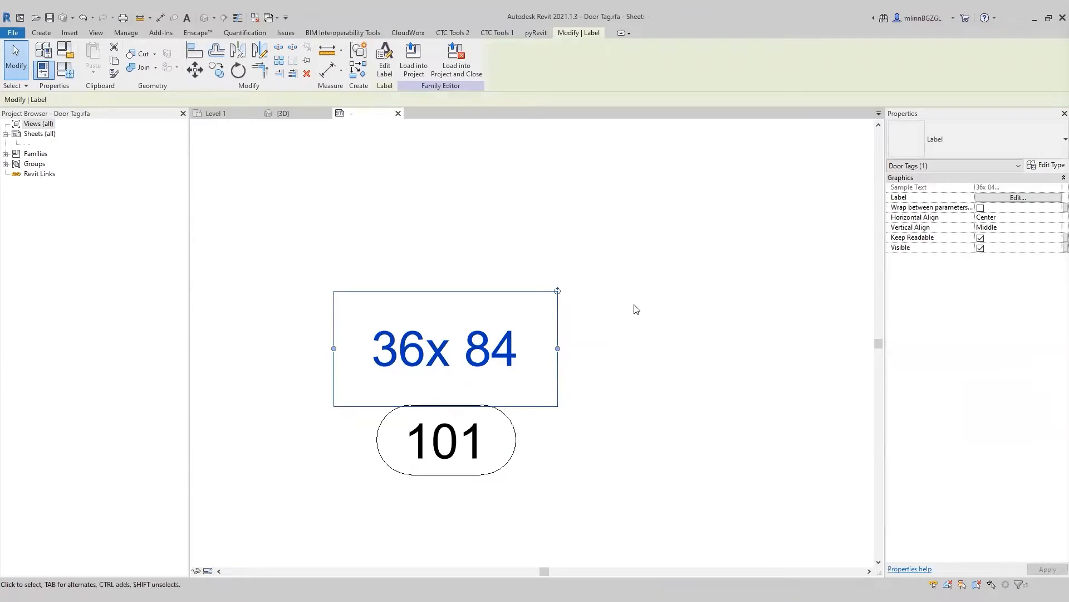
click(644, 333)
click(502, 362)
click(1019, 198)
click(971, 280)
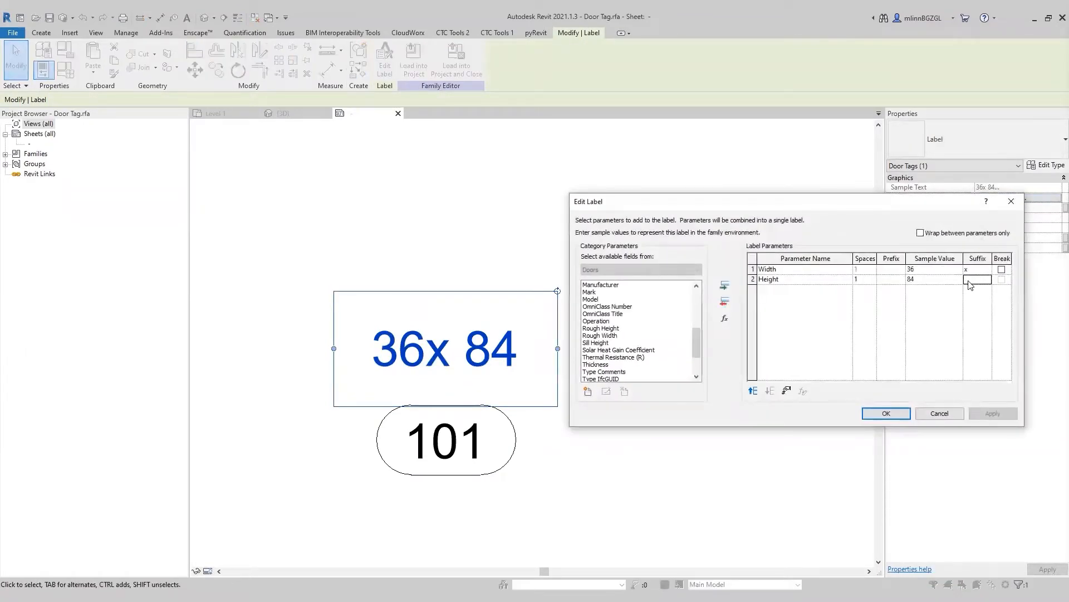
click(938, 281)
click(890, 413)
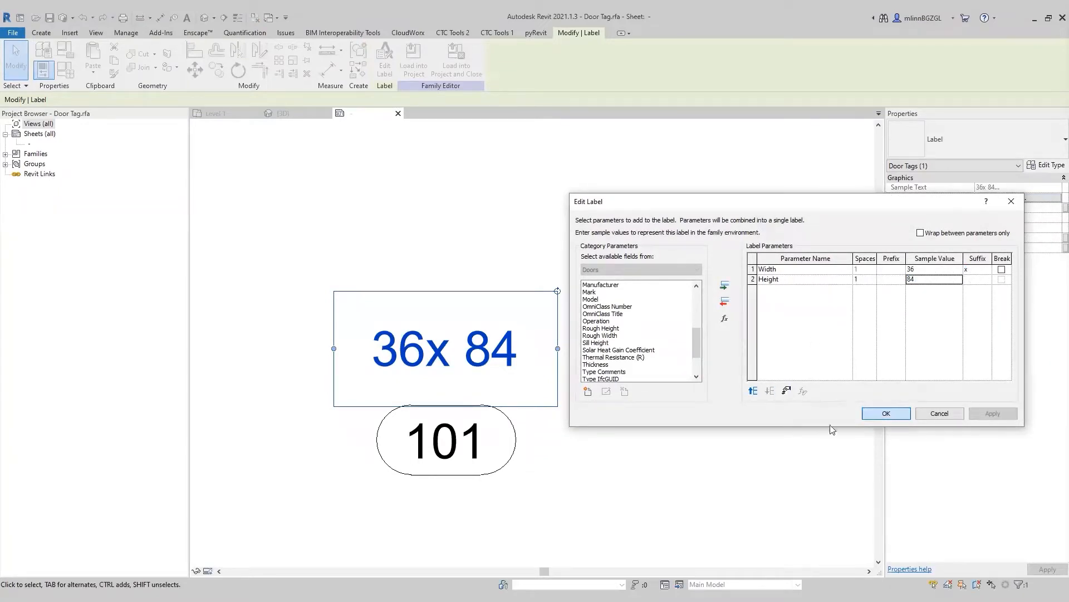
Move the size label straight down so it sits centred over the door number label
click(194, 69)
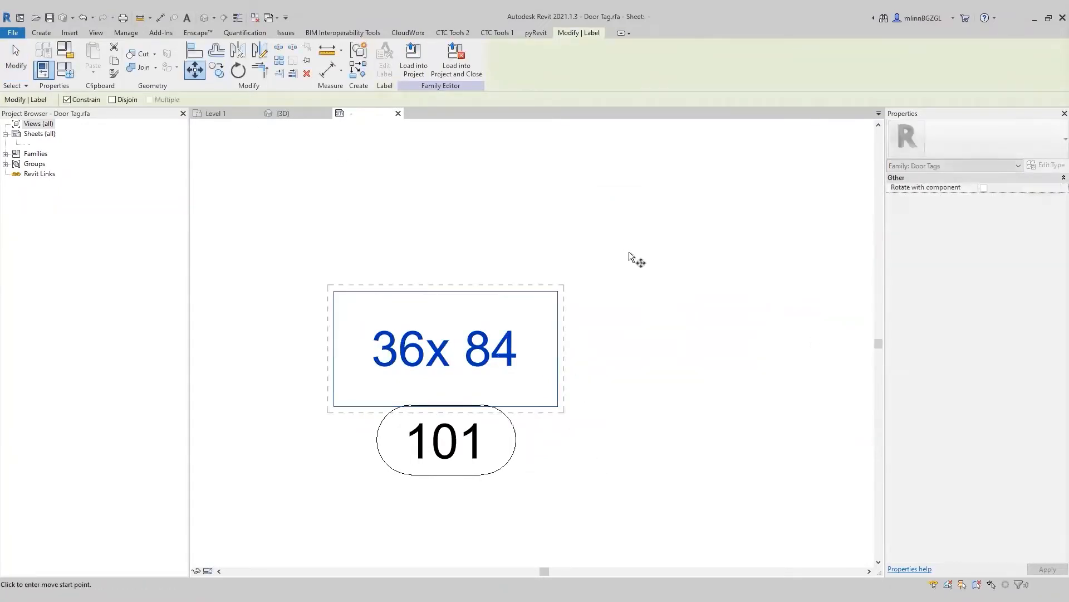
click(636, 241)
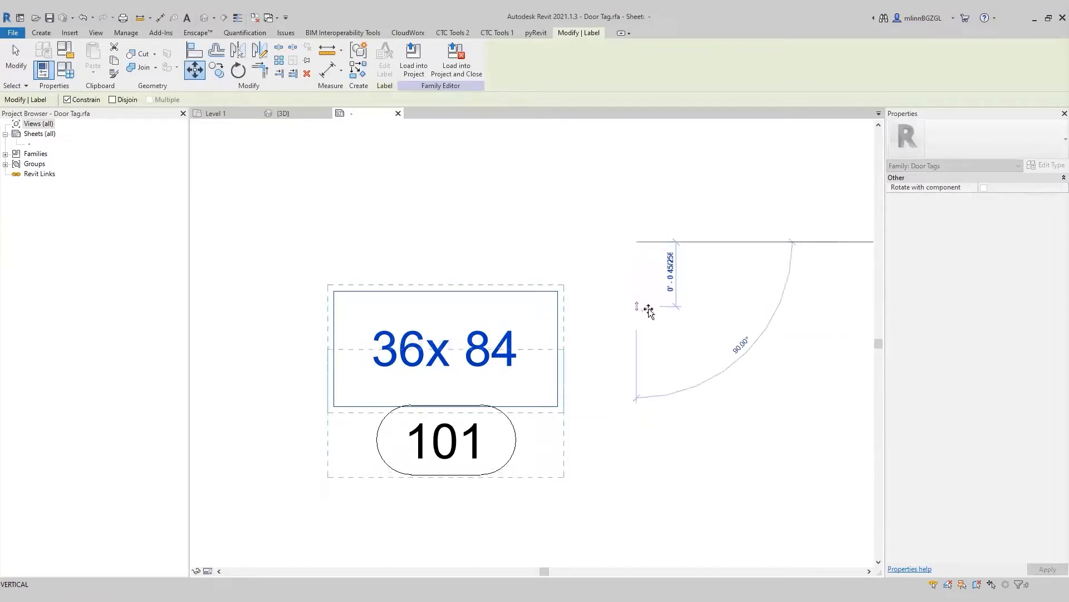
click(652, 334)
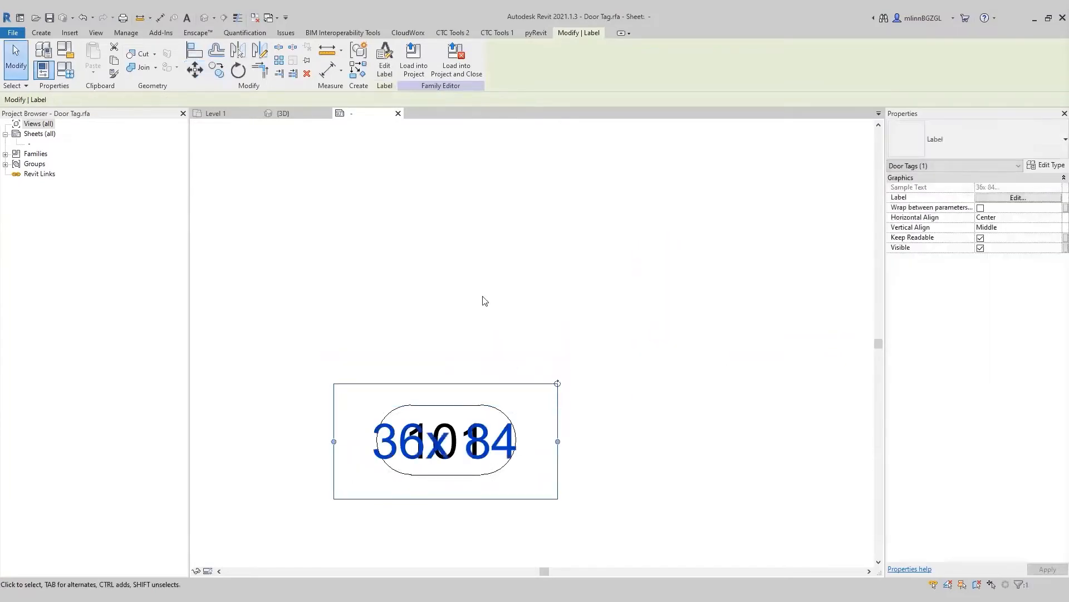
scroll(491, 487, up, 3)
click(499, 500)
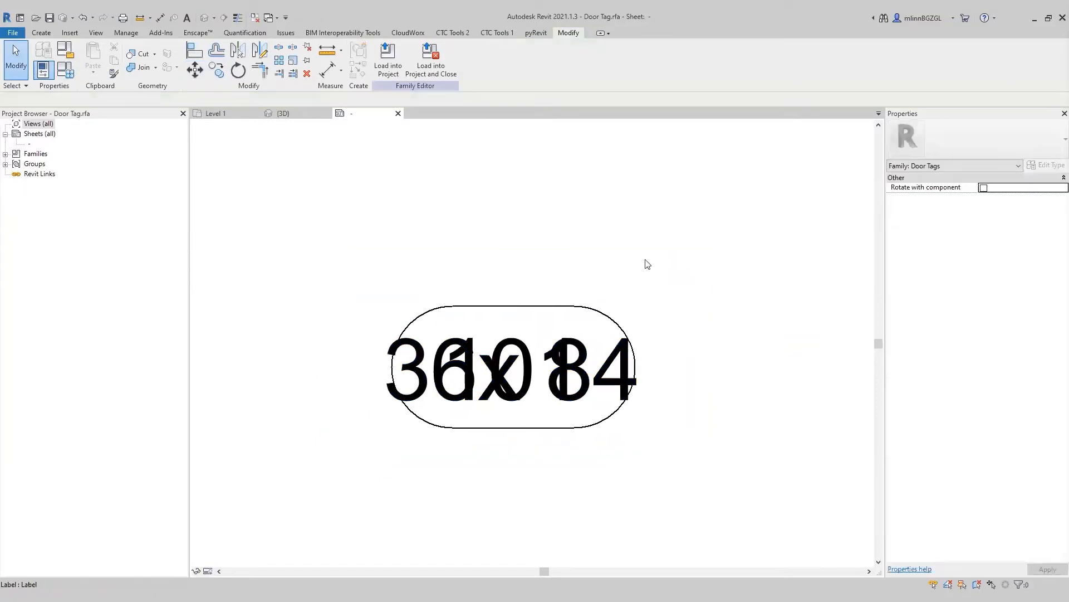
Move the right arc of the tag outline 1/16" outward to lengthen the outline
scroll(640, 315, up, 3)
click(608, 346)
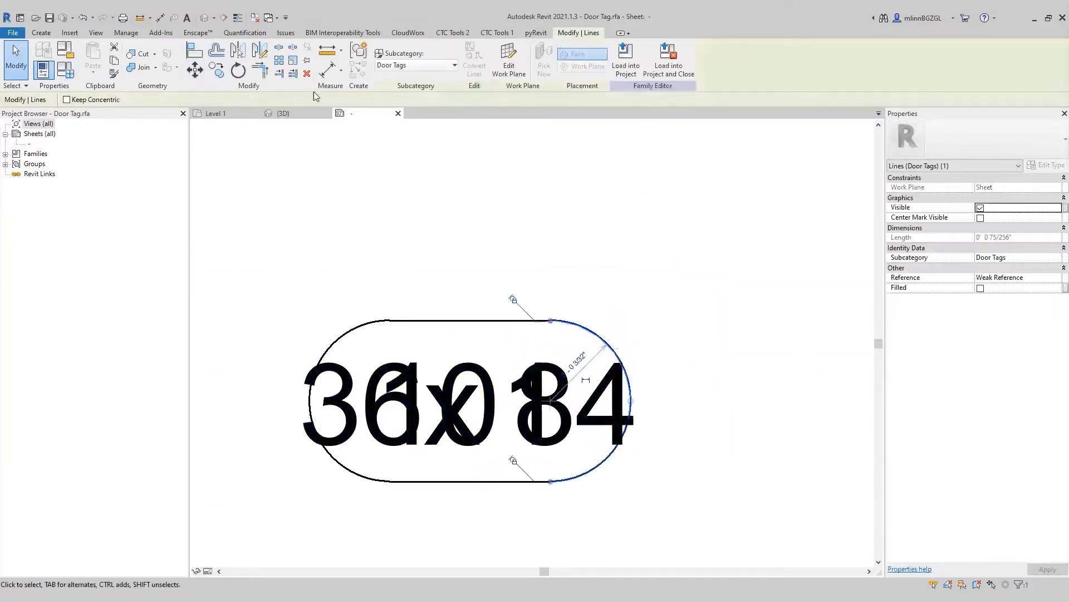
click(194, 69)
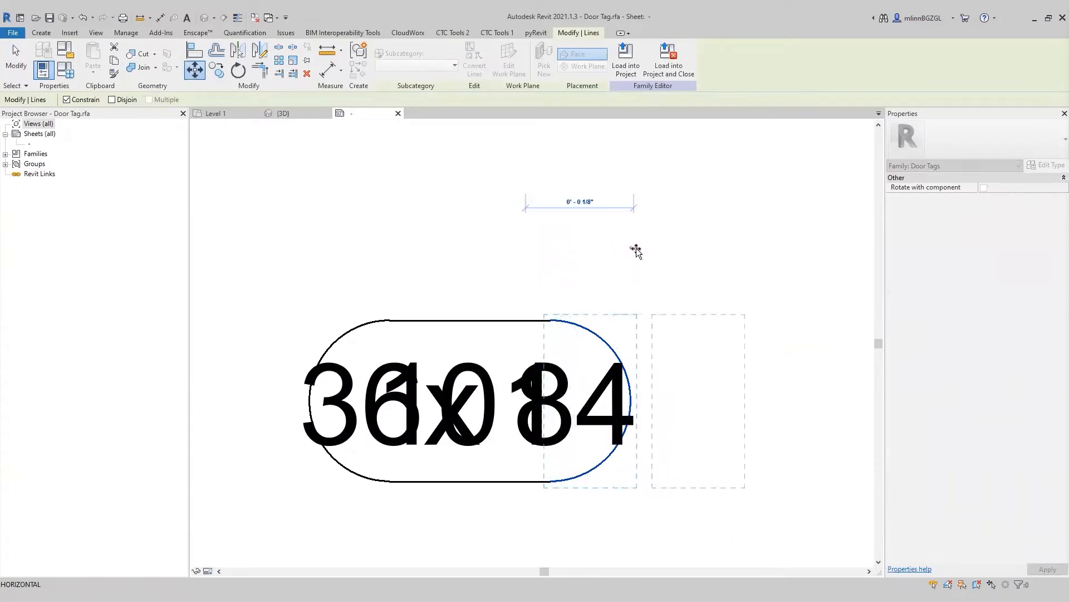
text(0 1/16)
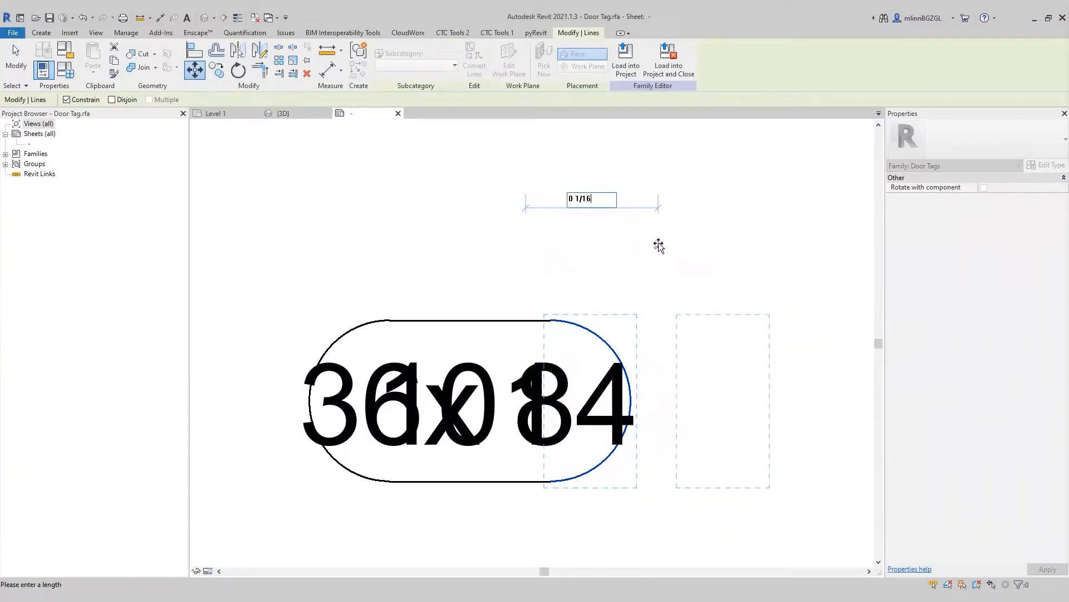
key(Return)
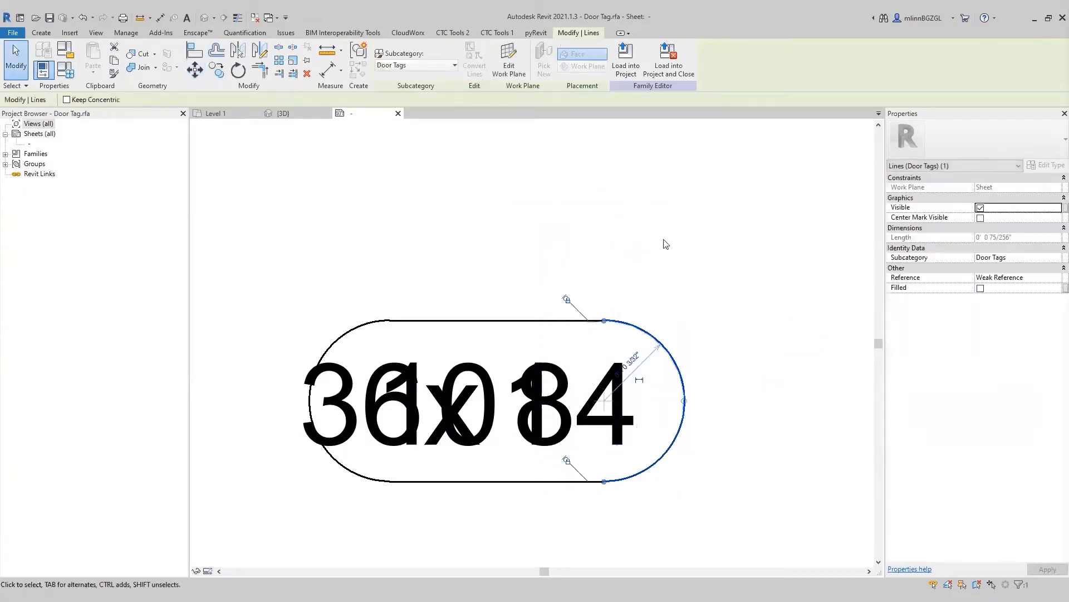
Move the left arc of the tag outline 1/16" outward to match the other end
click(350, 343)
click(195, 69)
click(670, 206)
text(0 1)
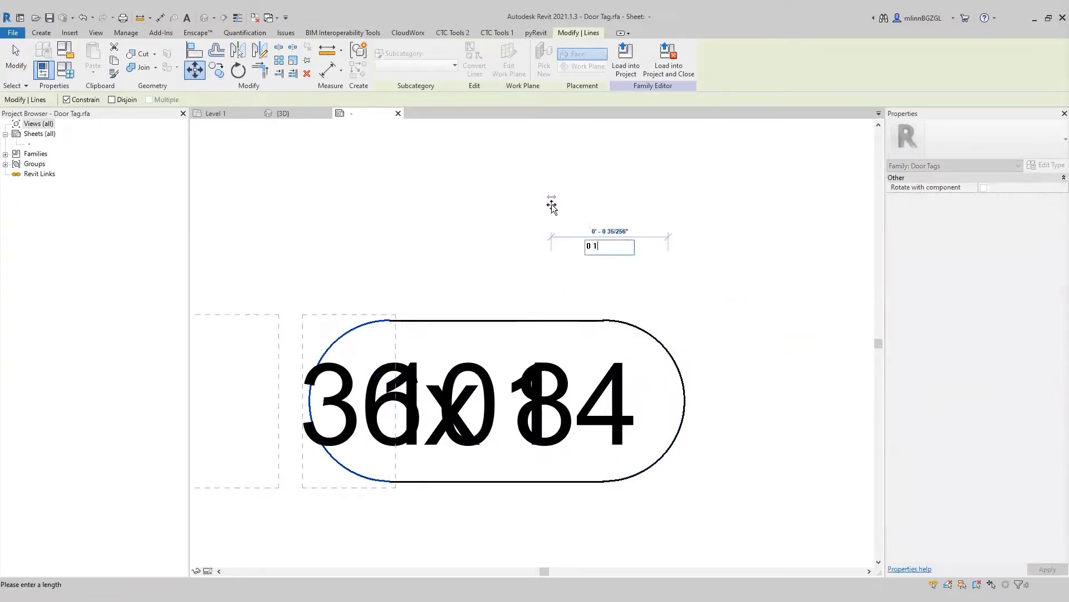
key(Return)
click(520, 215)
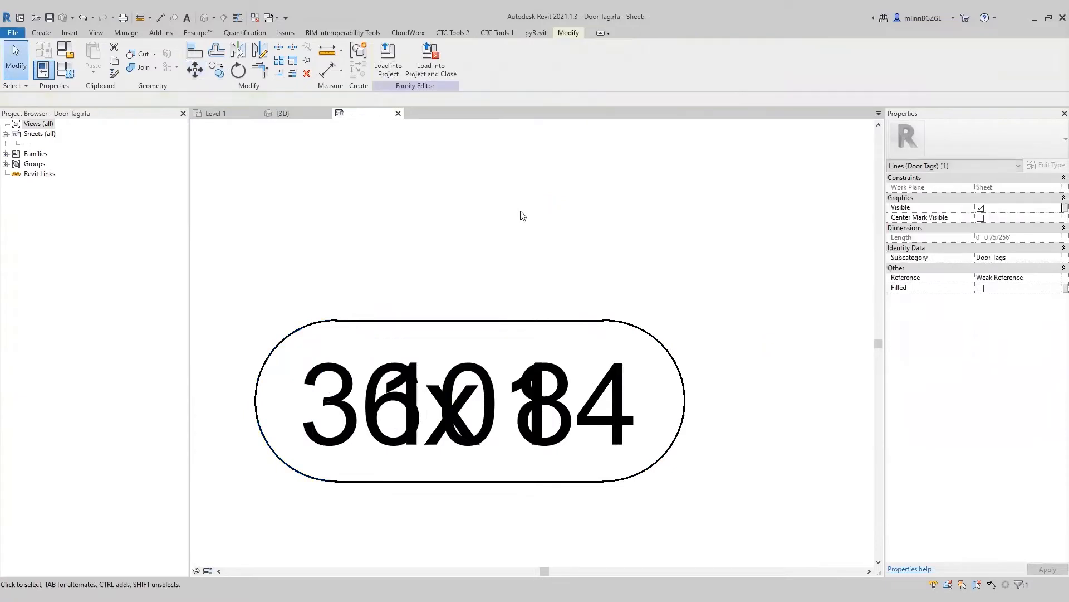
Examine the overlapping door number and size labels inside the widened tag outline
scroll(542, 213, down, 2)
middle_drag(557, 241, 556, 257)
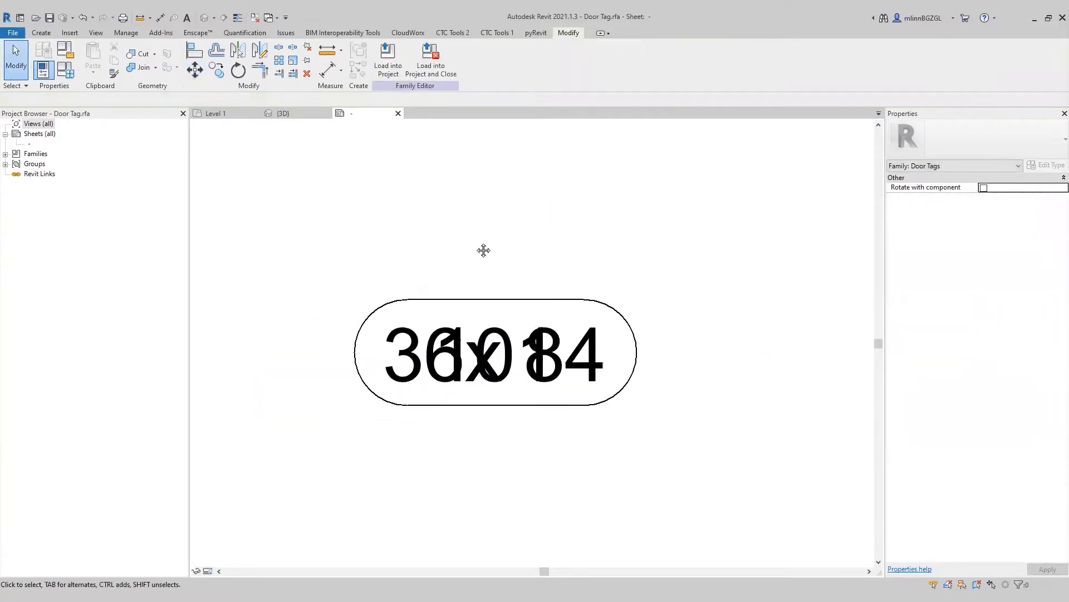
middle_drag(482, 249, 475, 266)
scroll(478, 270, up, 1)
click(508, 375)
click(508, 375)
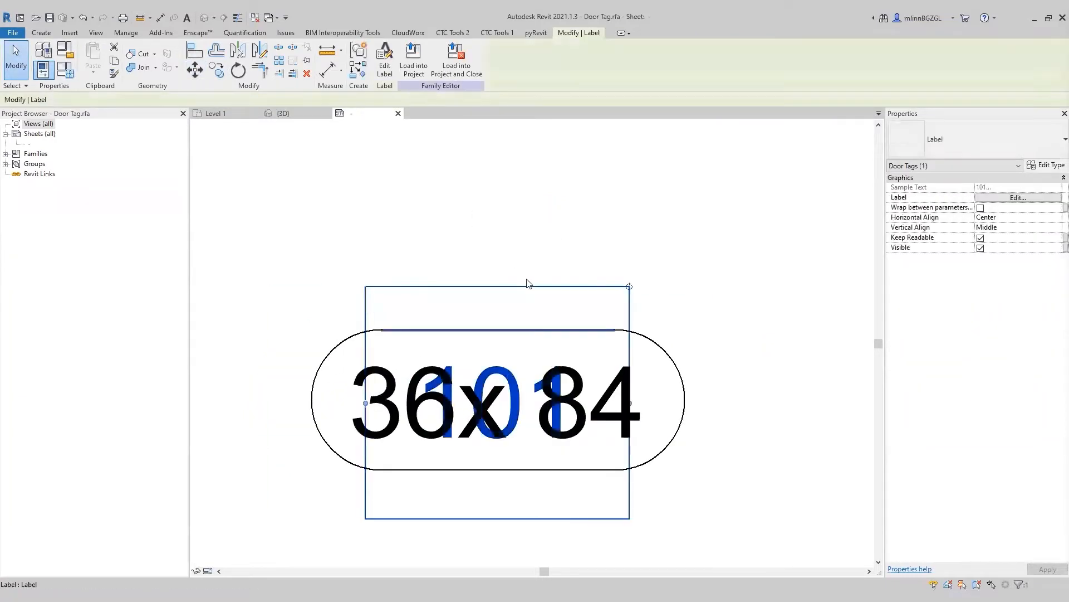
click(694, 202)
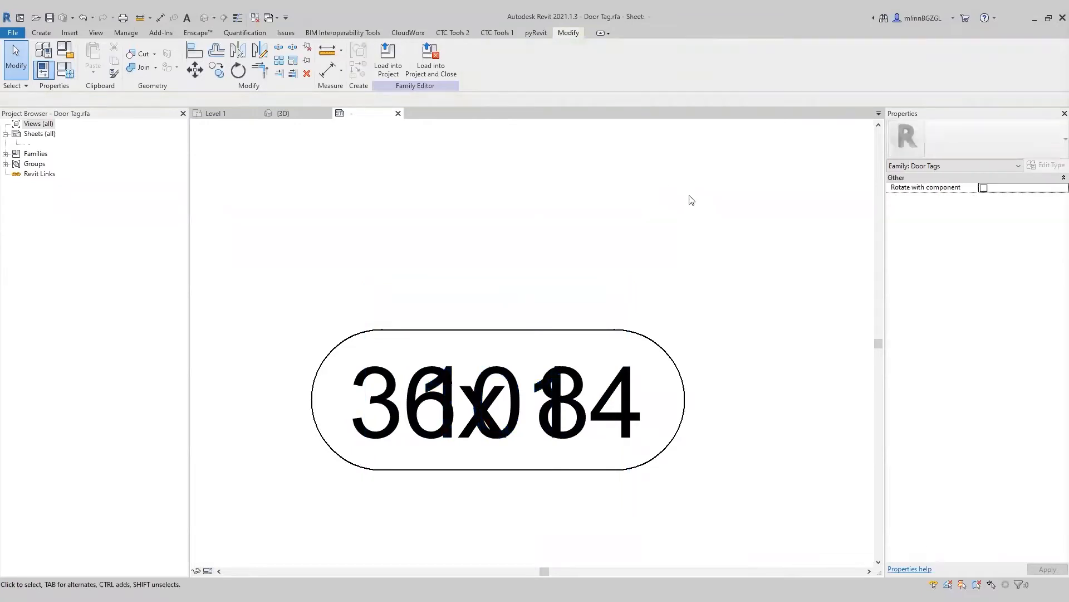
click(634, 384)
click(707, 229)
Override the project units for the size label's Width parameter and set its format to Inches
click(646, 423)
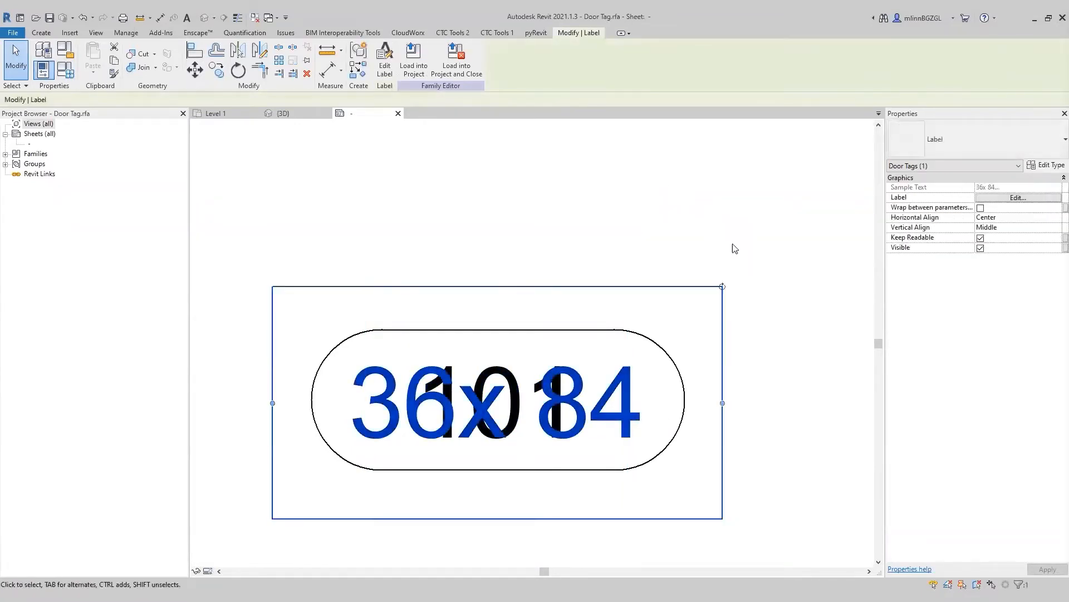
click(1017, 198)
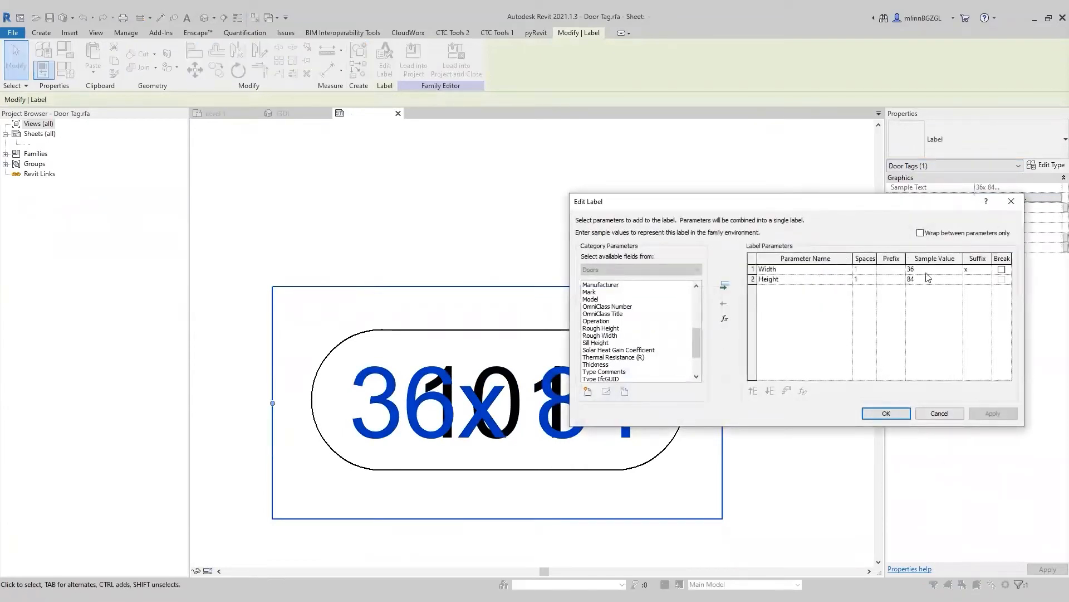
click(793, 271)
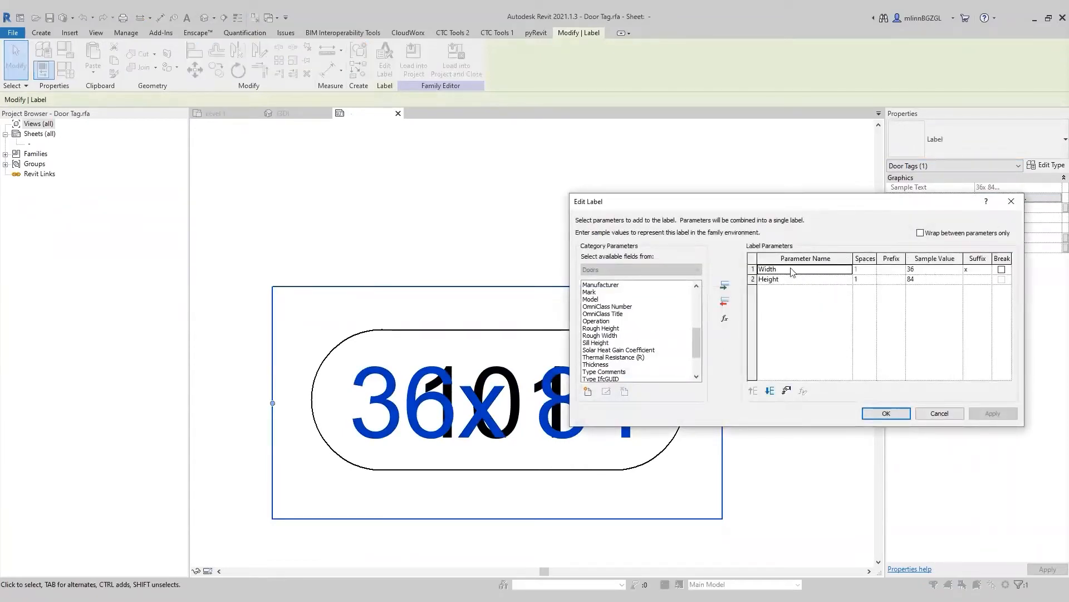
click(787, 391)
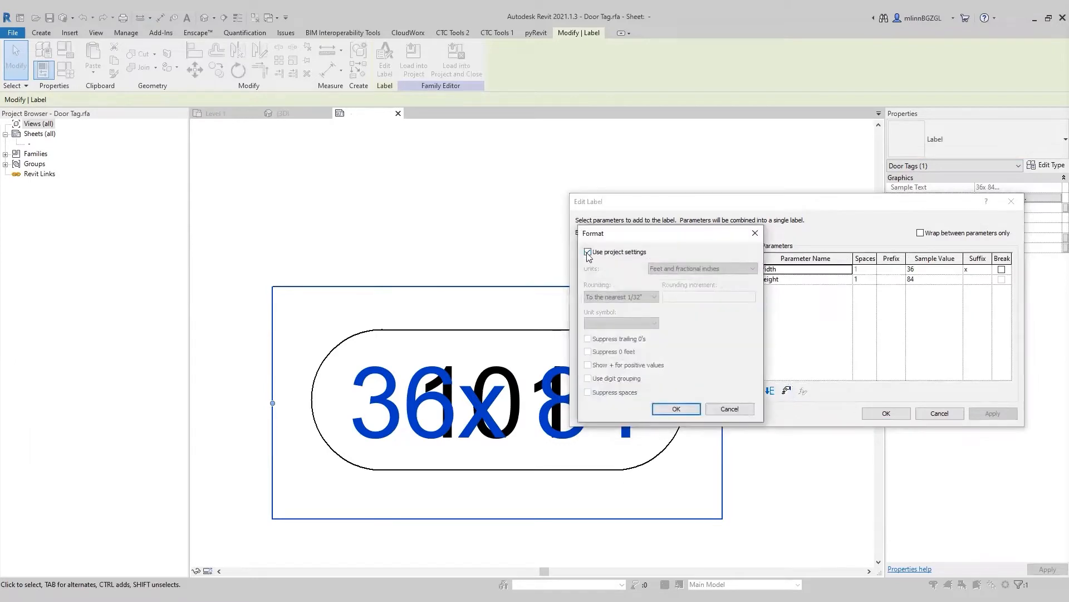
click(587, 252)
click(696, 268)
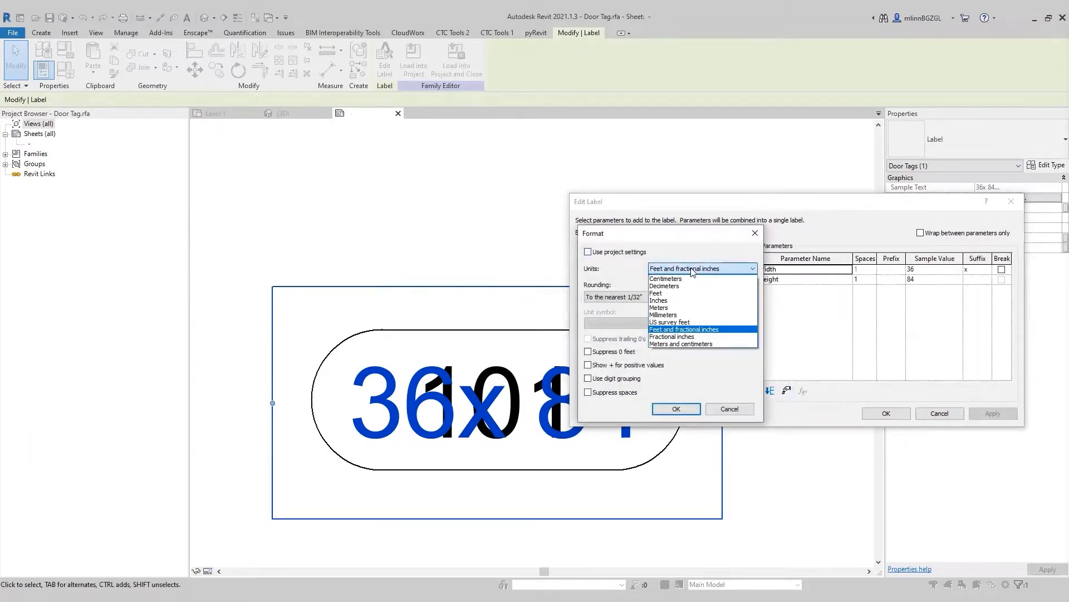
click(671, 301)
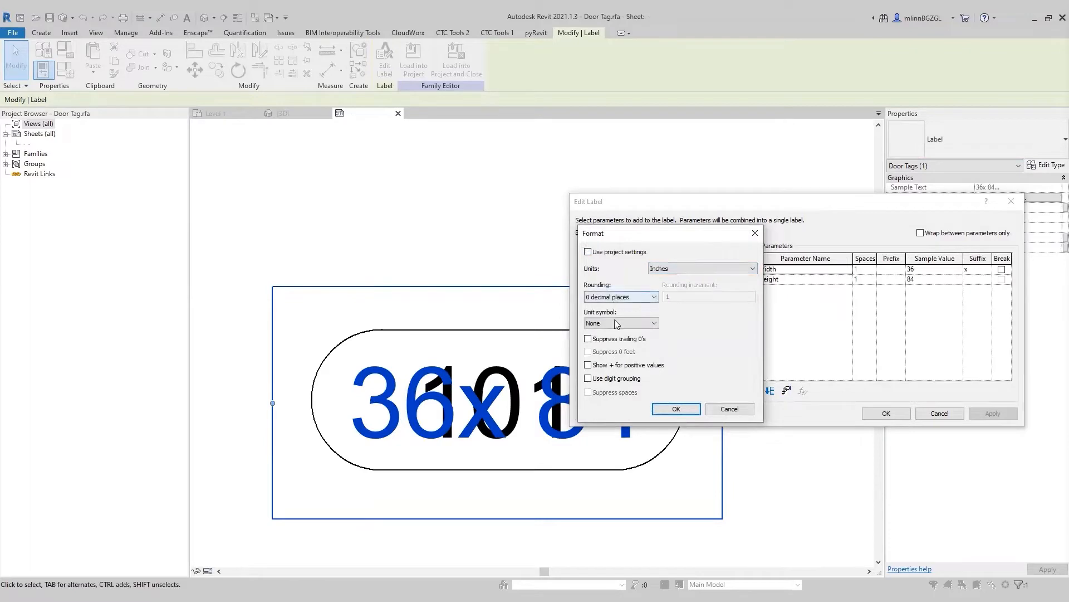
click(695, 412)
Override the project units for the label's Height parameter, set its format to Inches, and accept the label changes
click(789, 280)
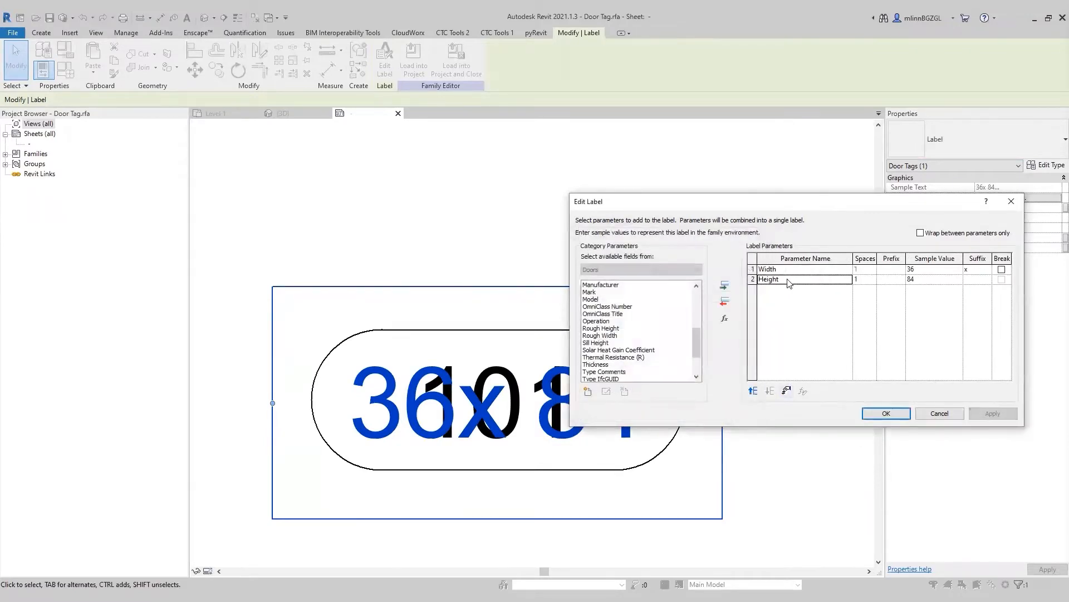
click(786, 391)
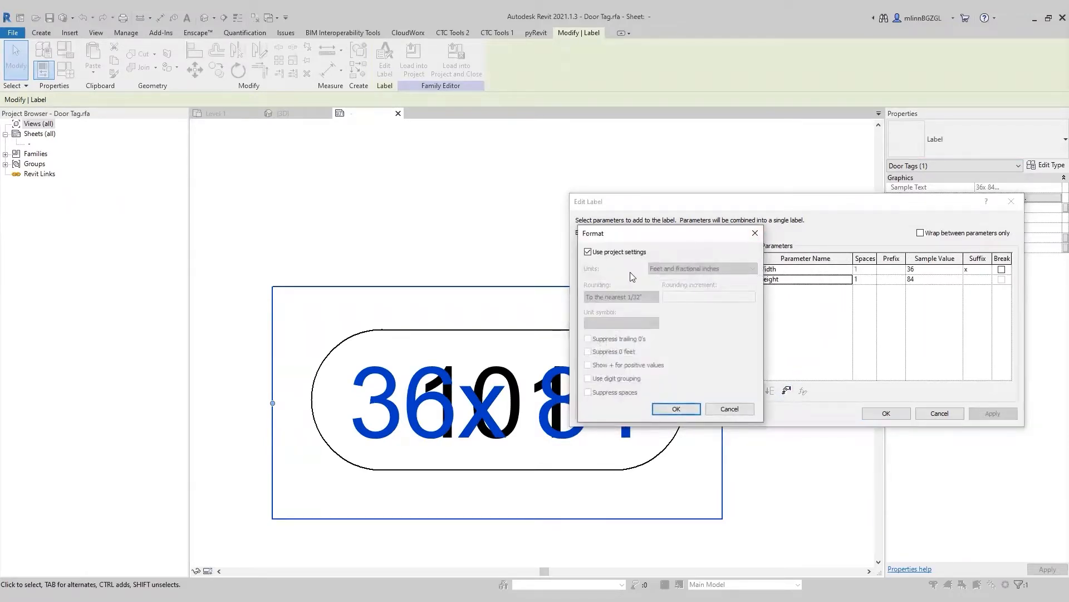
click(596, 252)
click(719, 269)
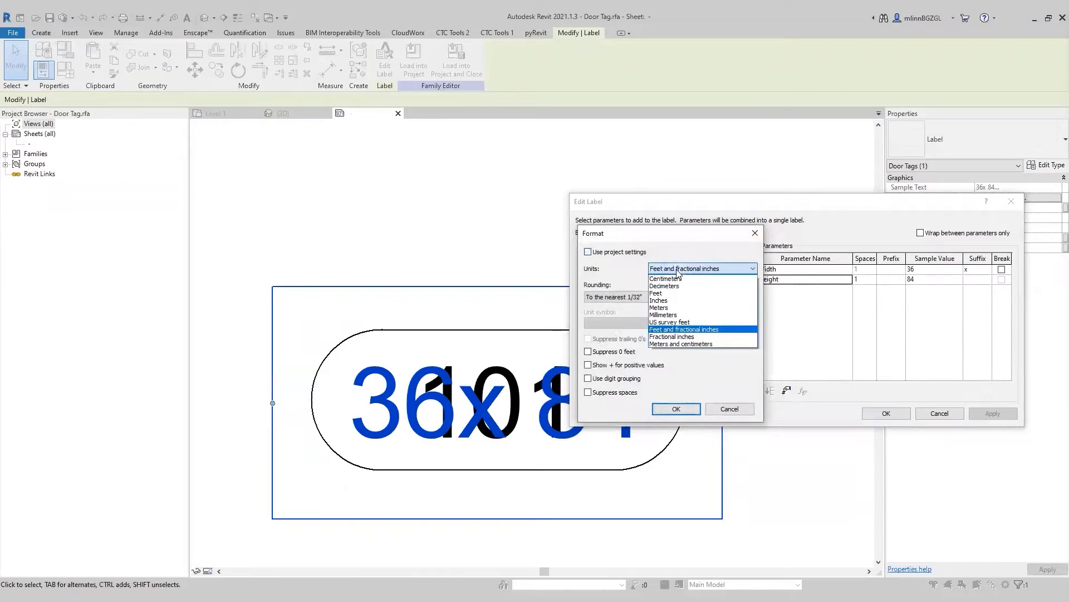
click(724, 300)
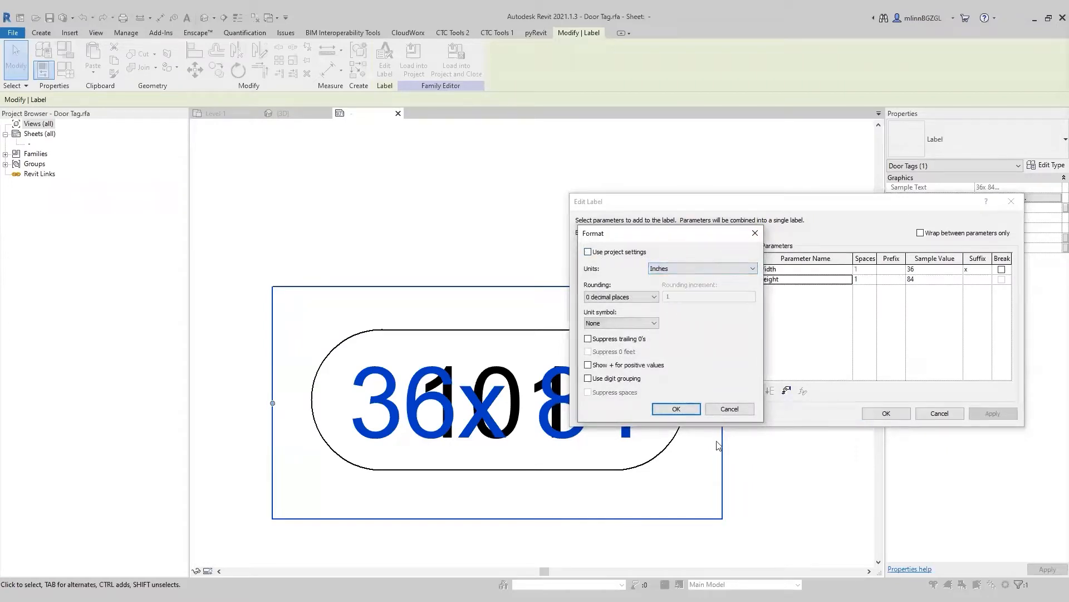
click(675, 410)
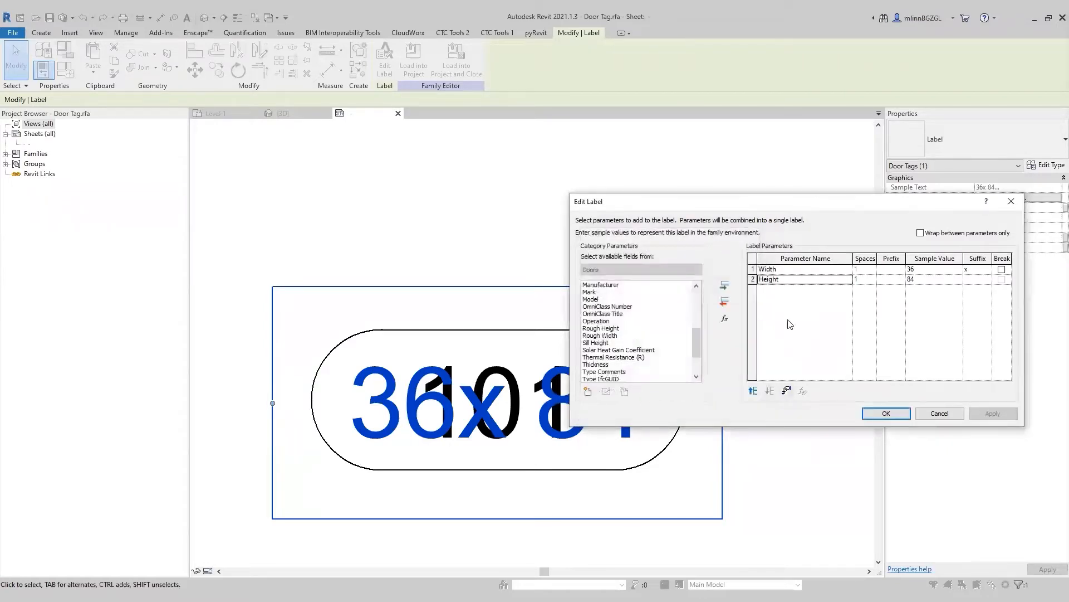
click(905, 413)
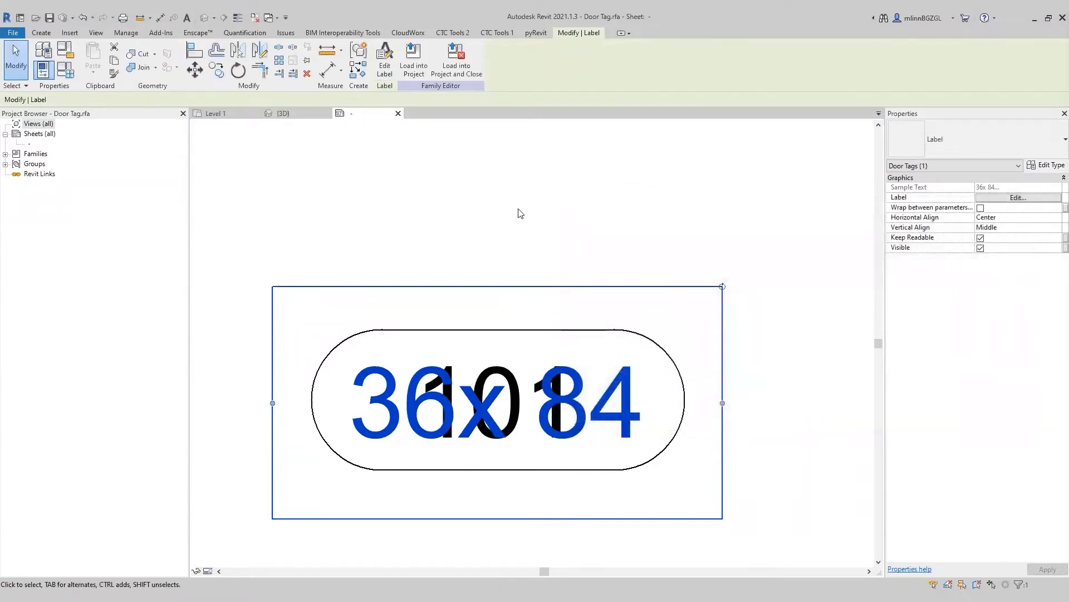
click(593, 257)
Associate the size label's Visible property with the Door Size Y/N parameter
middle_drag(724, 344, 698, 342)
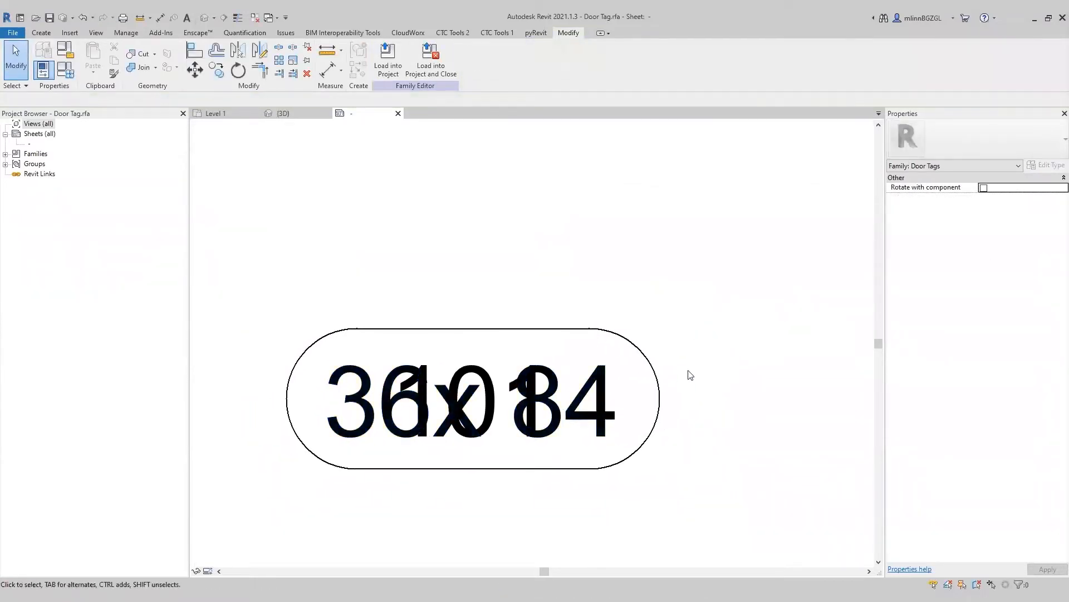
click(615, 389)
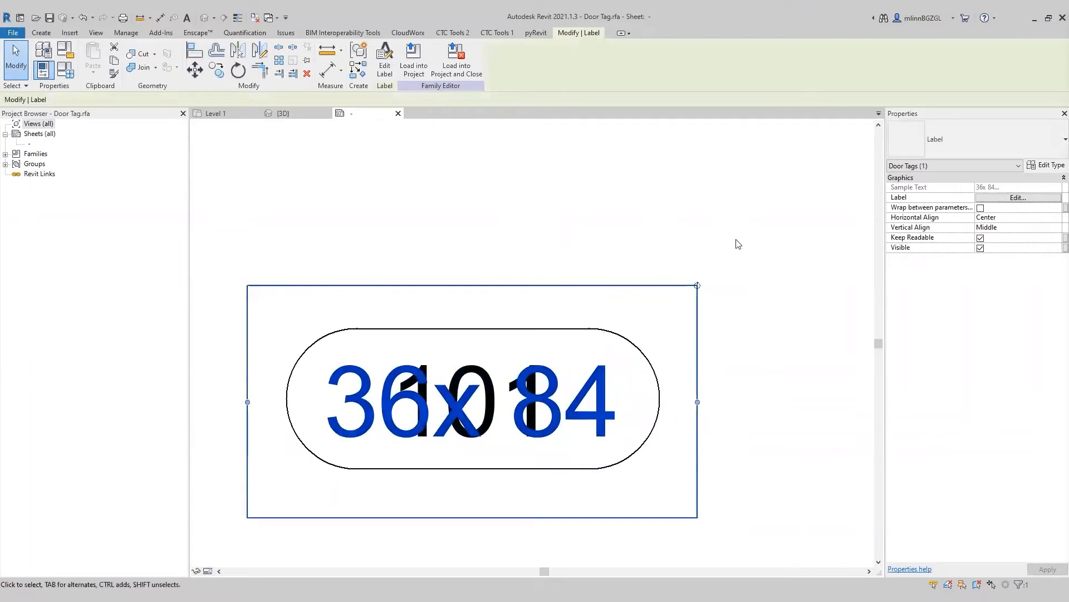
middle_drag(755, 241, 742, 243)
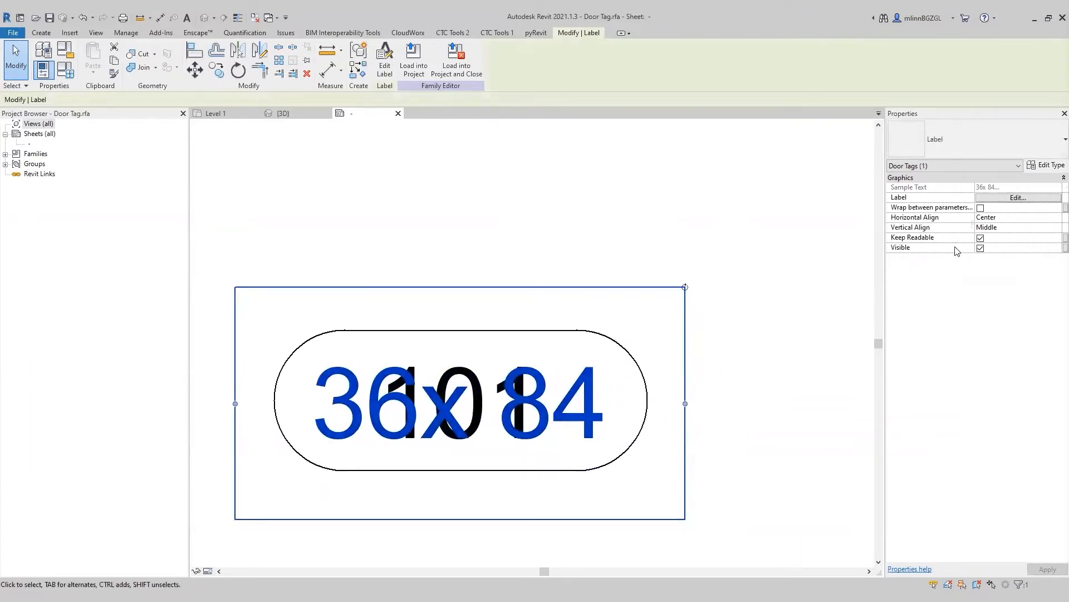
click(1066, 249)
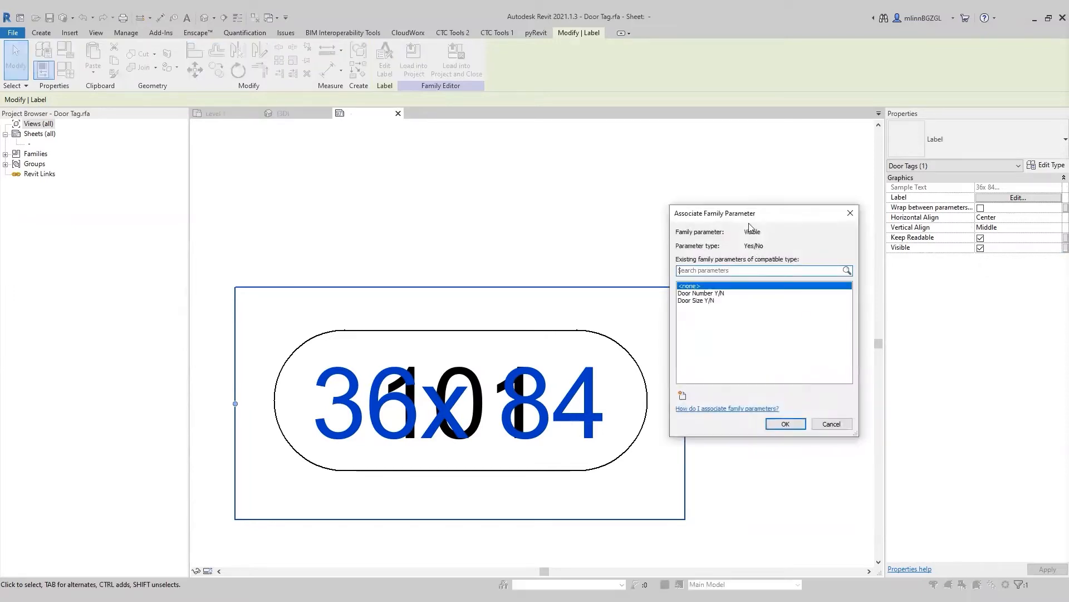
click(705, 302)
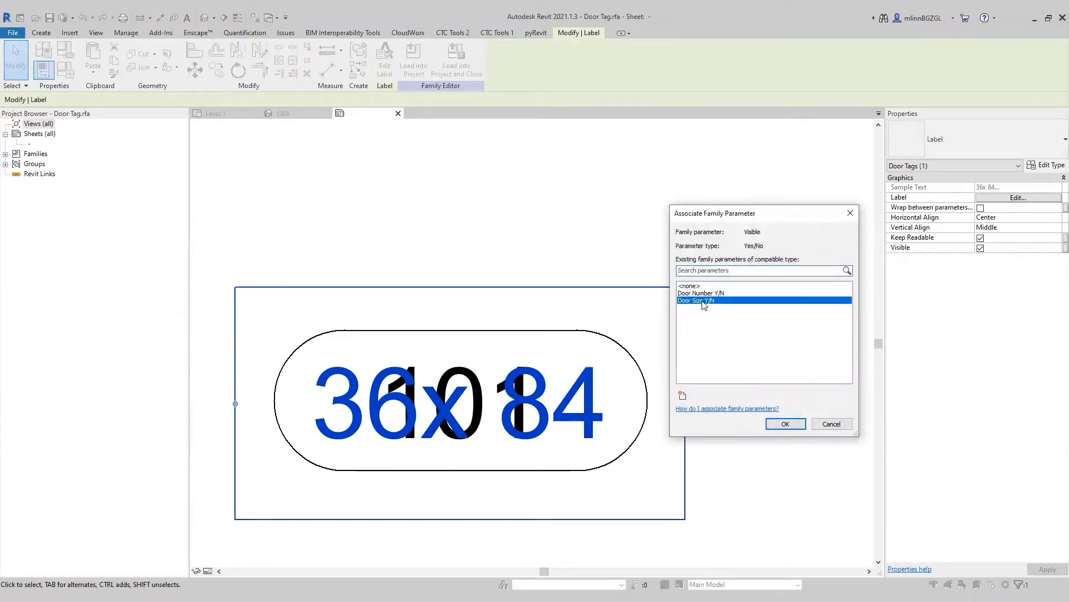
click(786, 424)
Associate the door number label's Visible property with the Door Number Y/N parameter
click(580, 170)
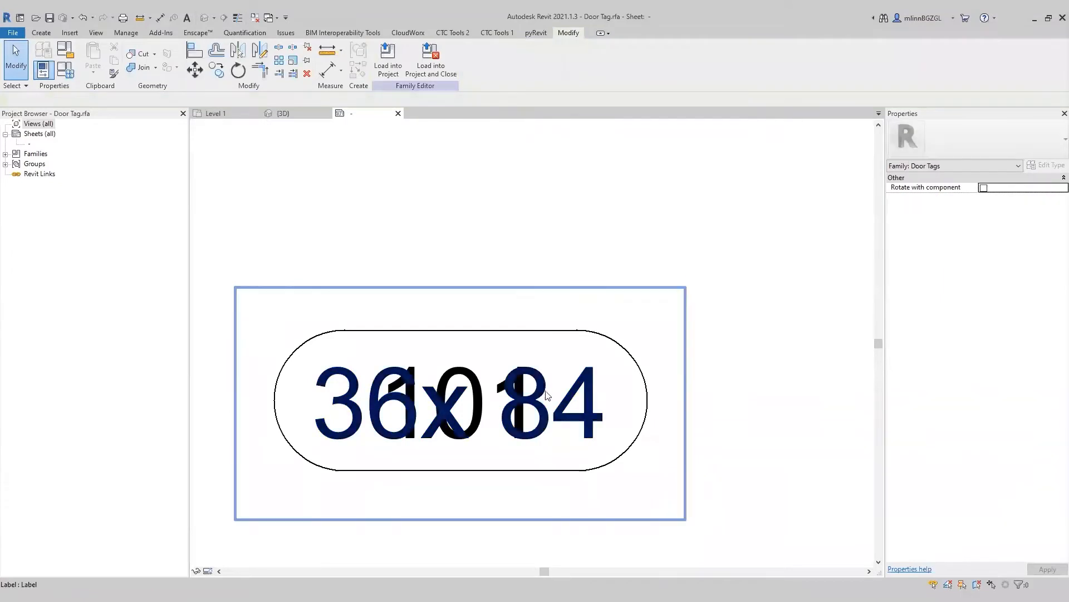
key(Tab)
click(543, 396)
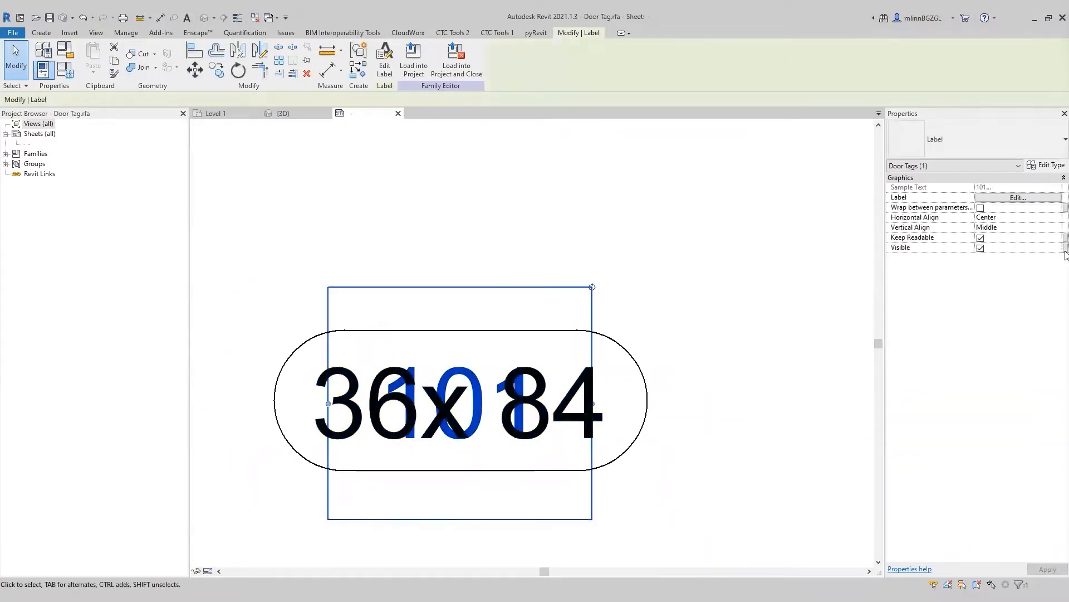
click(1064, 248)
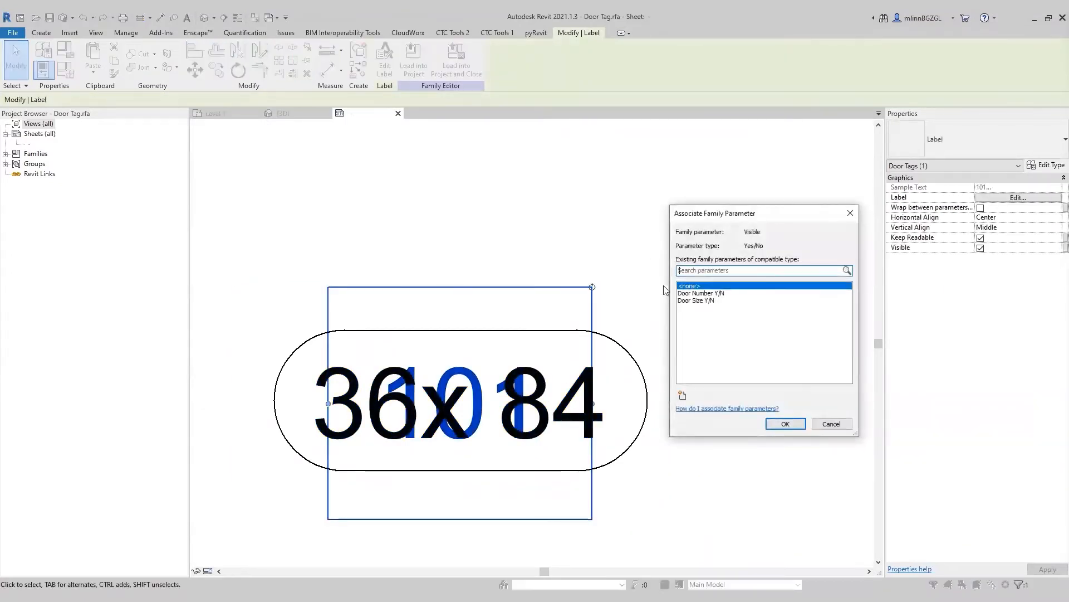
click(726, 293)
click(786, 425)
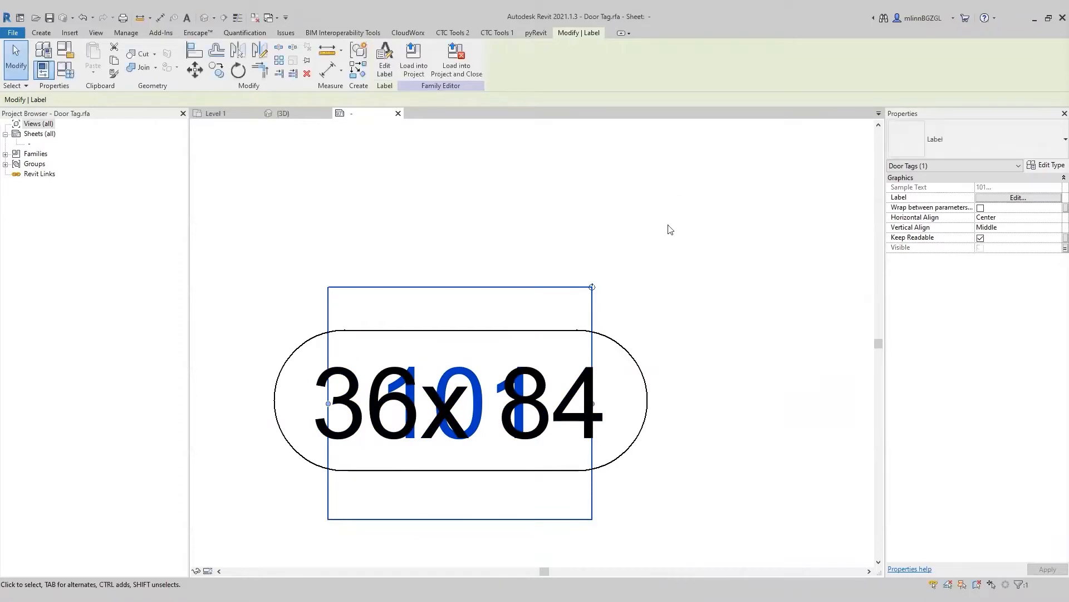
click(500, 228)
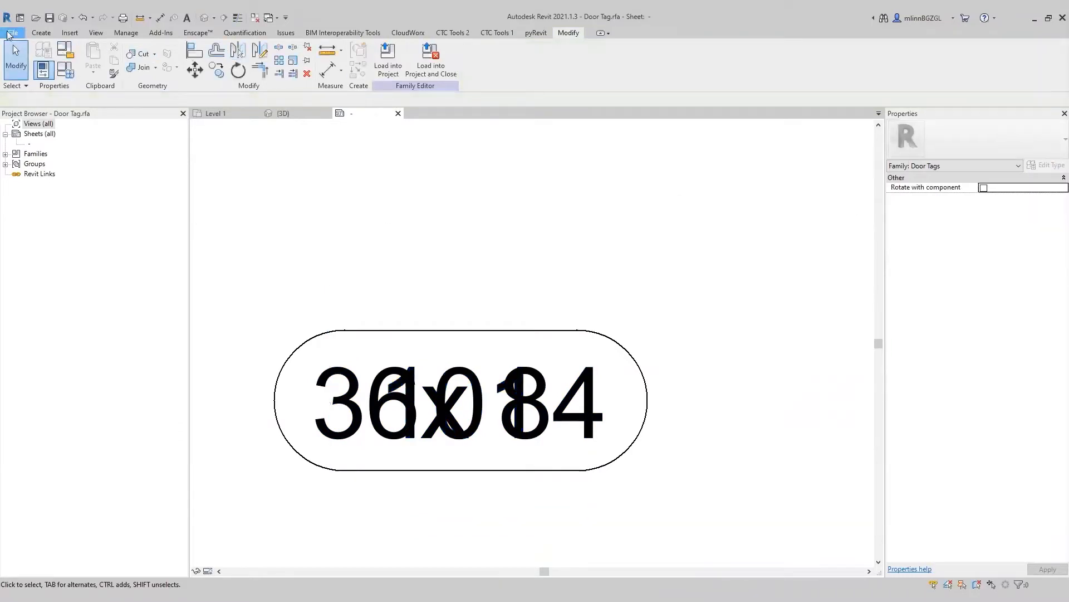
Save the family as Door Tag.rfa and load it into the project, overwriting the existing version and its parameter values
click(13, 36)
click(139, 156)
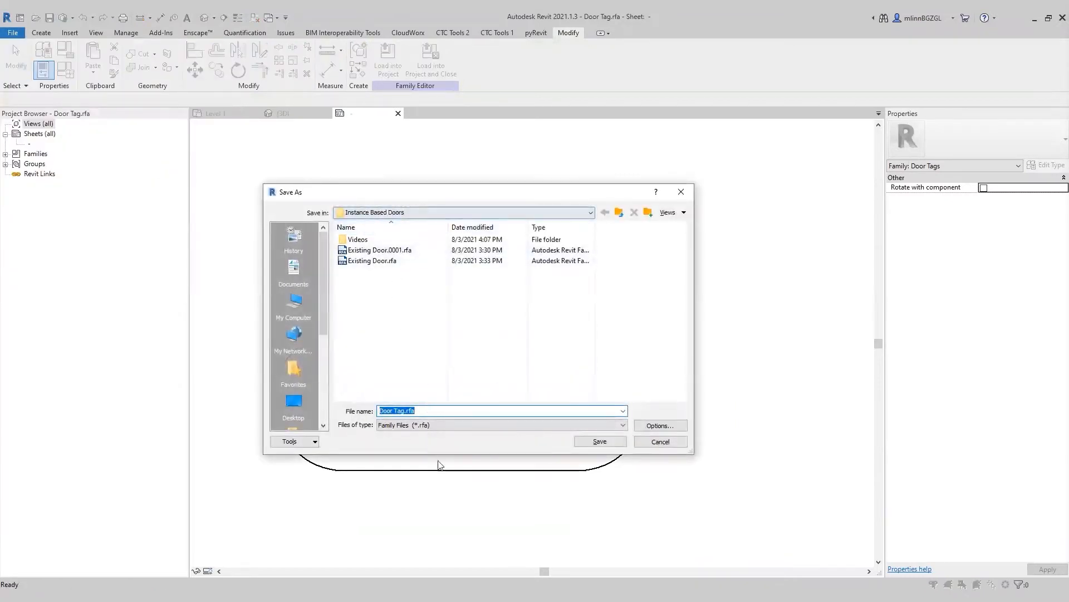
click(604, 441)
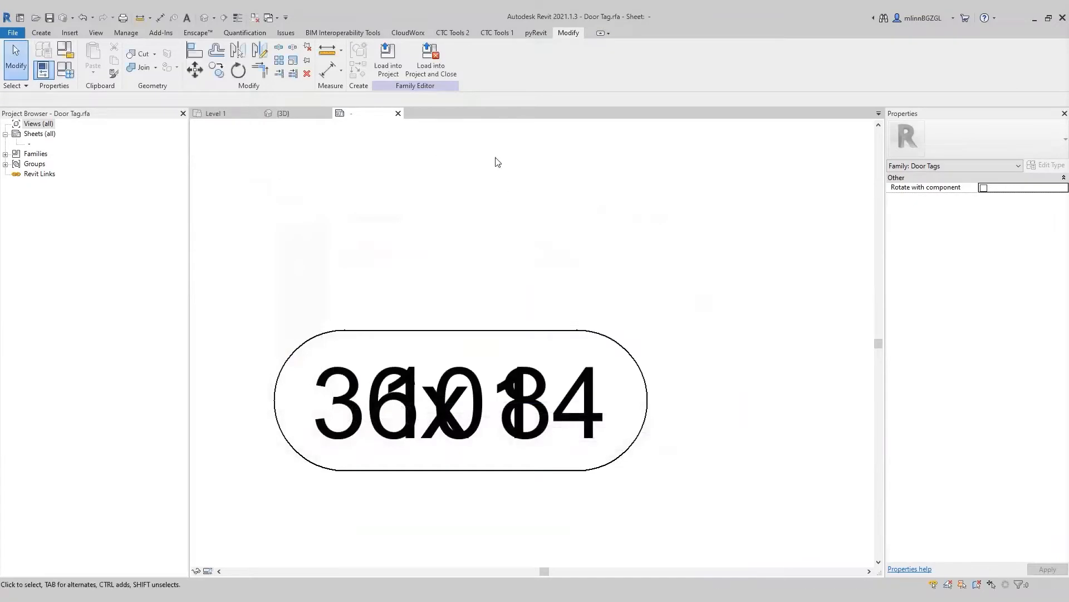
click(431, 62)
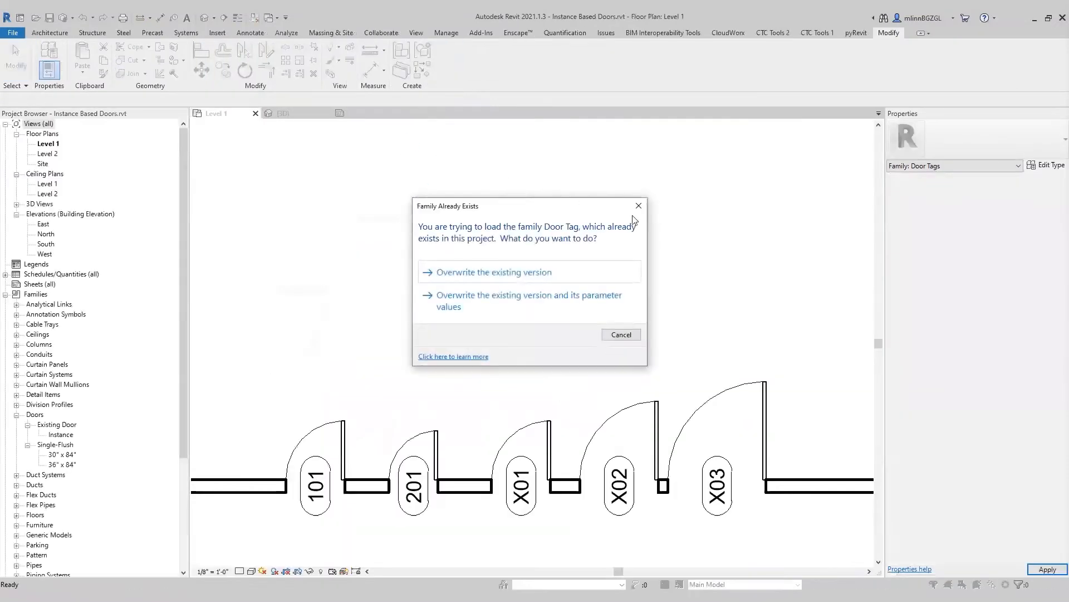
click(555, 300)
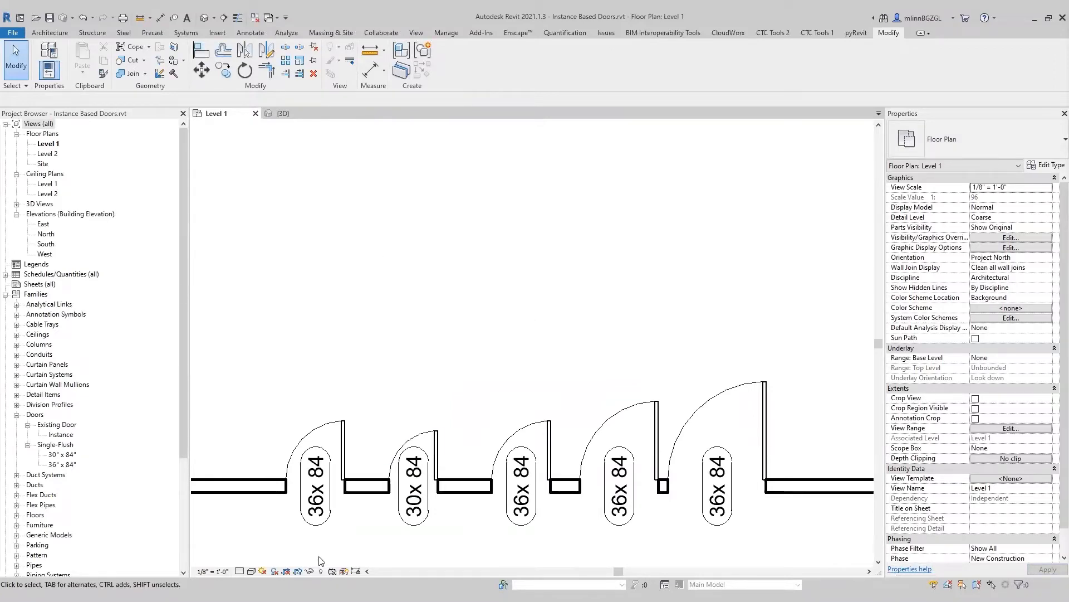
Select all five door tags on Level 1 and try the Door Number type before setting them to Door Size
scroll(406, 314, down, 1)
middle_drag(407, 314, 406, 310)
drag(760, 533, 320, 480)
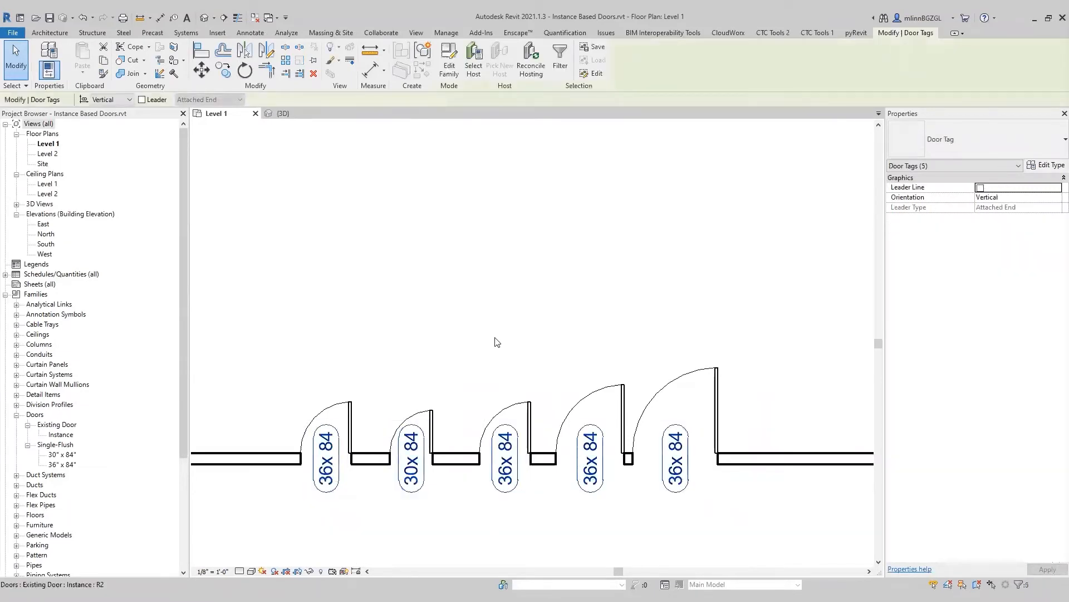
click(999, 129)
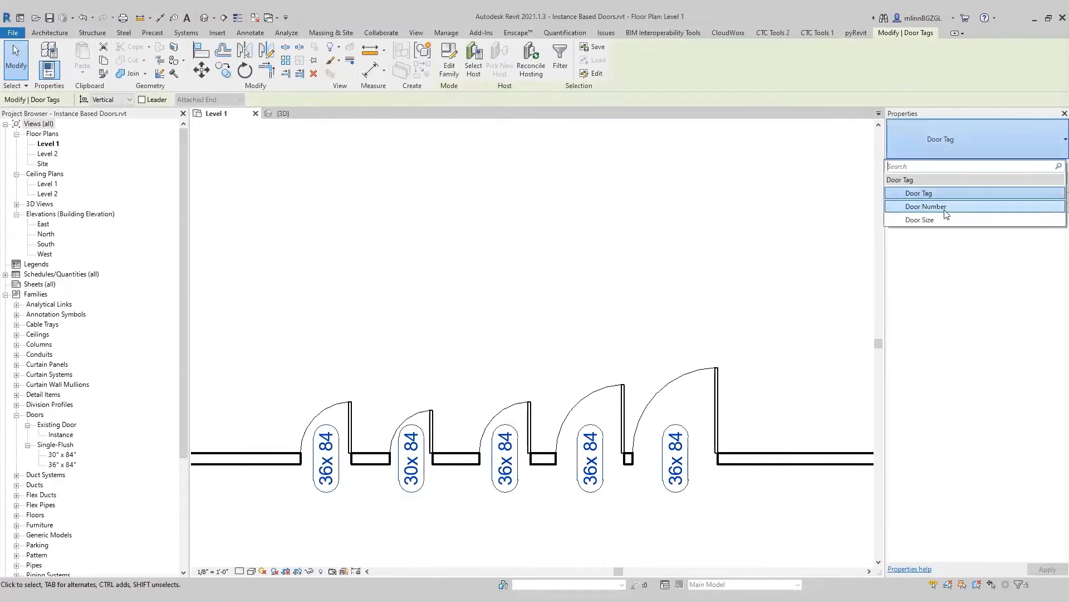
click(925, 206)
click(971, 140)
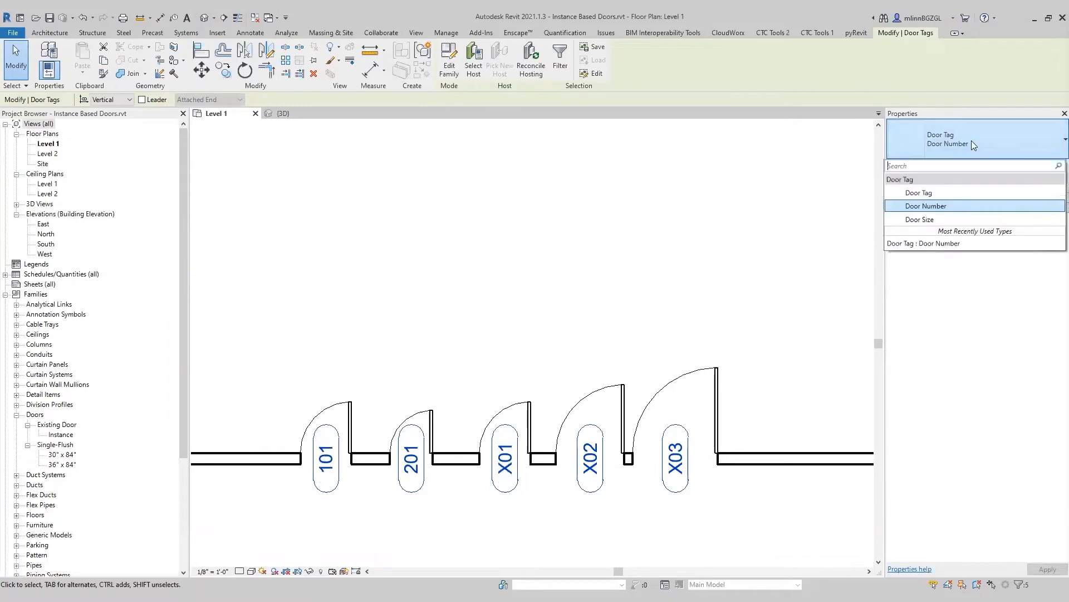
click(941, 217)
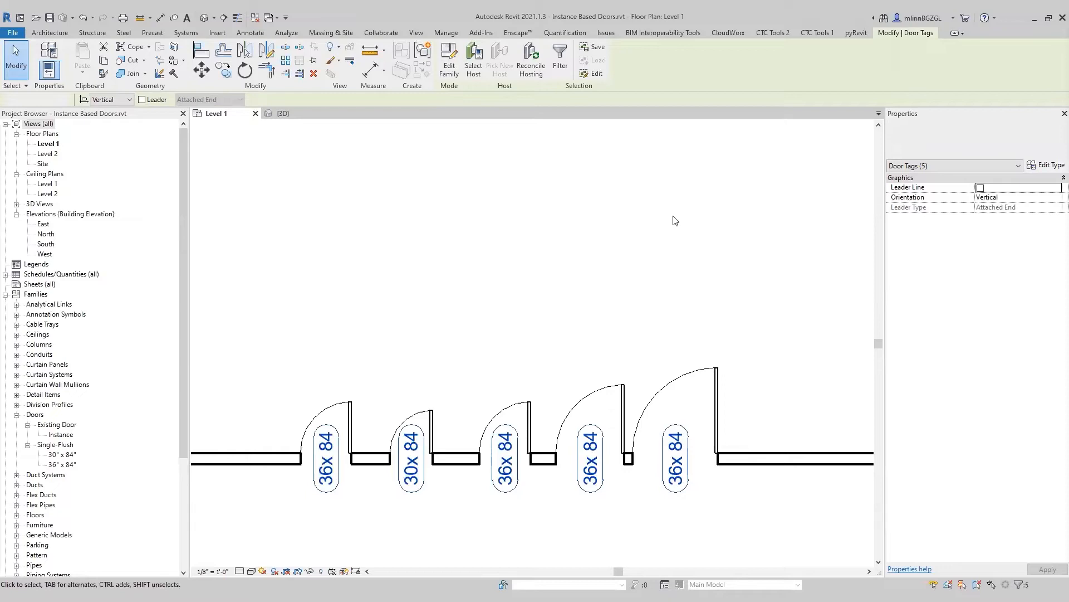
click(674, 221)
Examine the Door Number, Door Size and Door Tag types of the Door Tag family among the project's annotation symbols
click(35, 415)
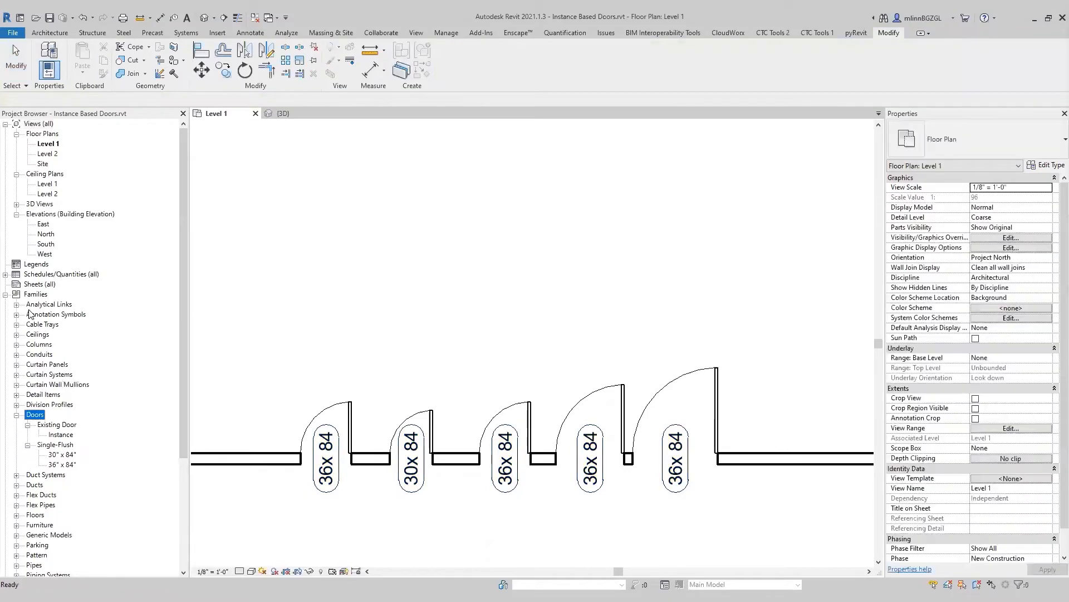
click(17, 315)
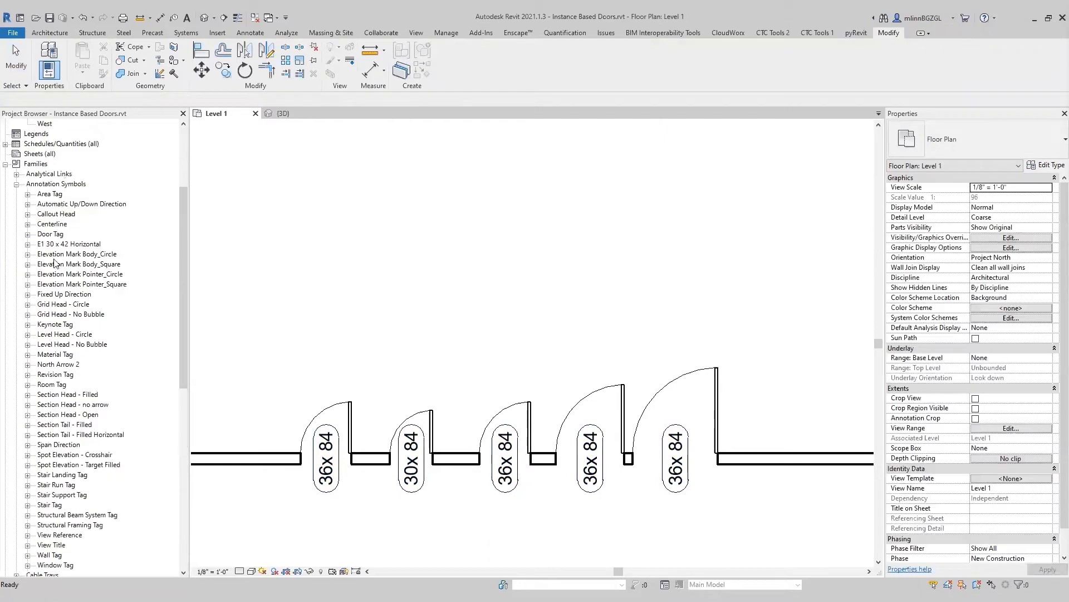
click(55, 325)
click(27, 234)
click(68, 305)
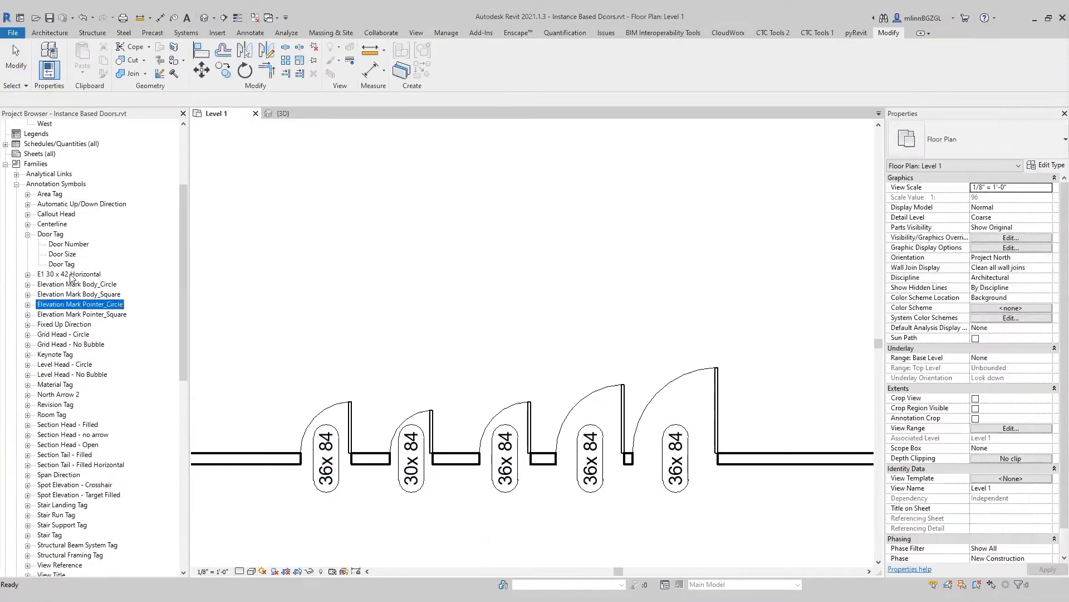
right_click(66, 266)
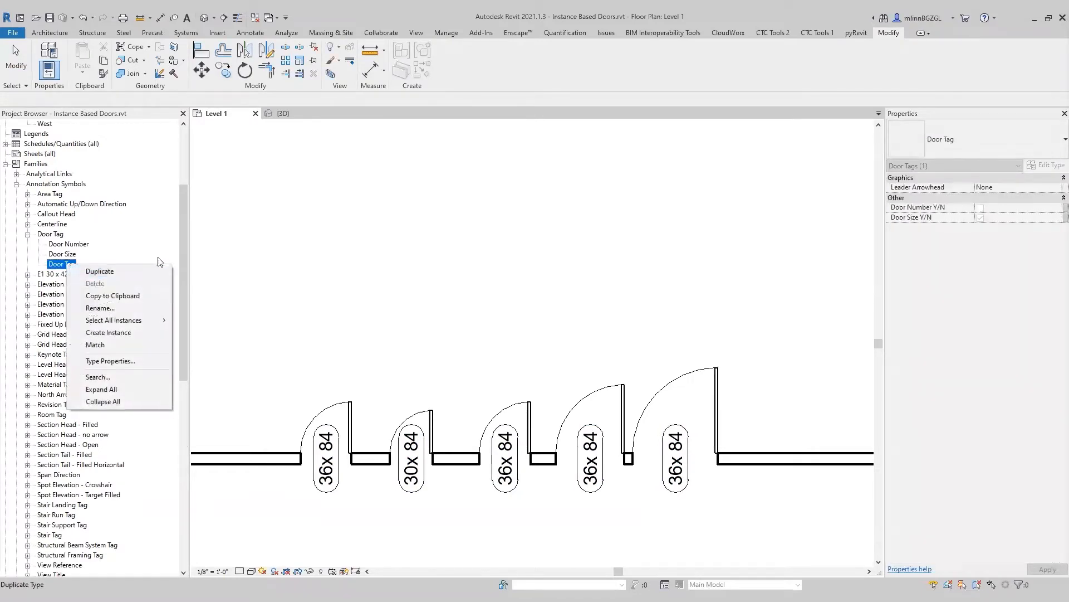
click(253, 254)
click(73, 244)
click(360, 186)
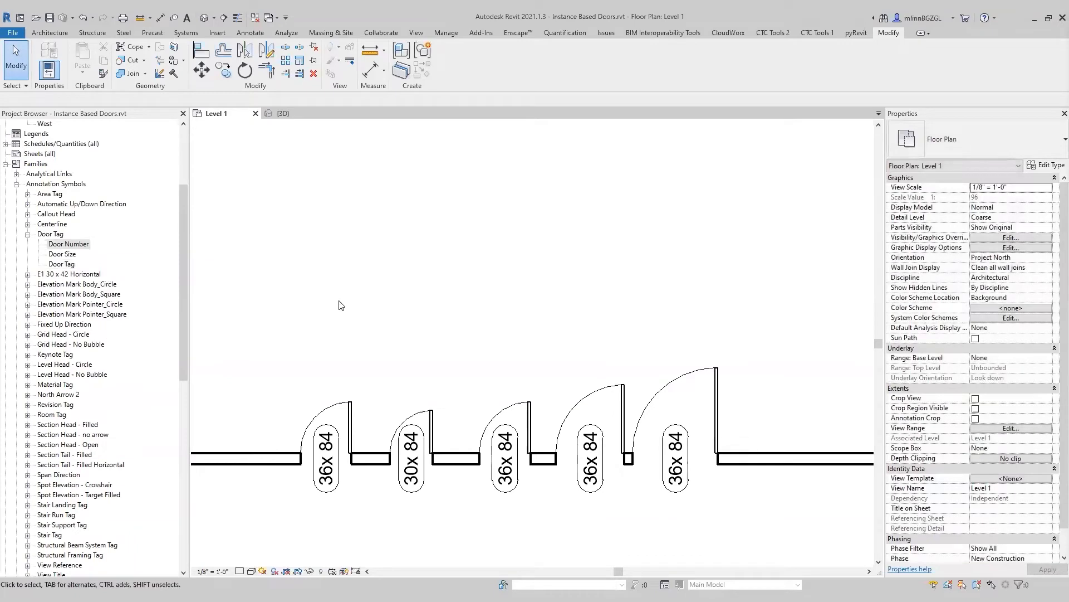
Switch the five door tags to Door Number and back to Door Size
drag(719, 509, 281, 490)
click(960, 142)
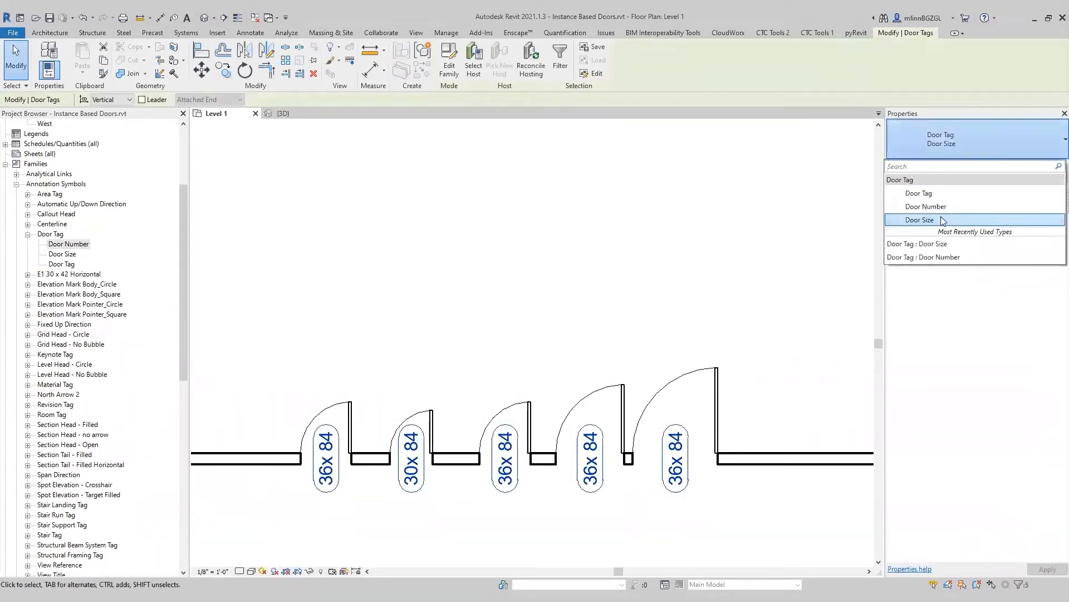
click(941, 207)
click(948, 152)
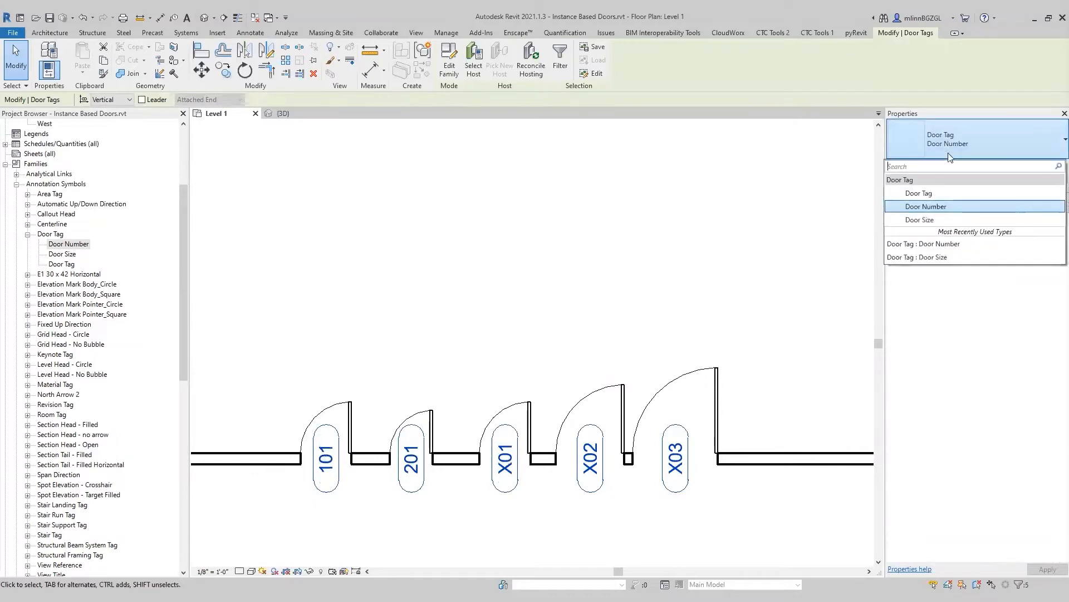
click(920, 220)
click(415, 518)
Inspect the 30" x 84" Single-Flush door, then the two widest doors together with their size tags in the Level 1 plan
scroll(417, 519, up, 2)
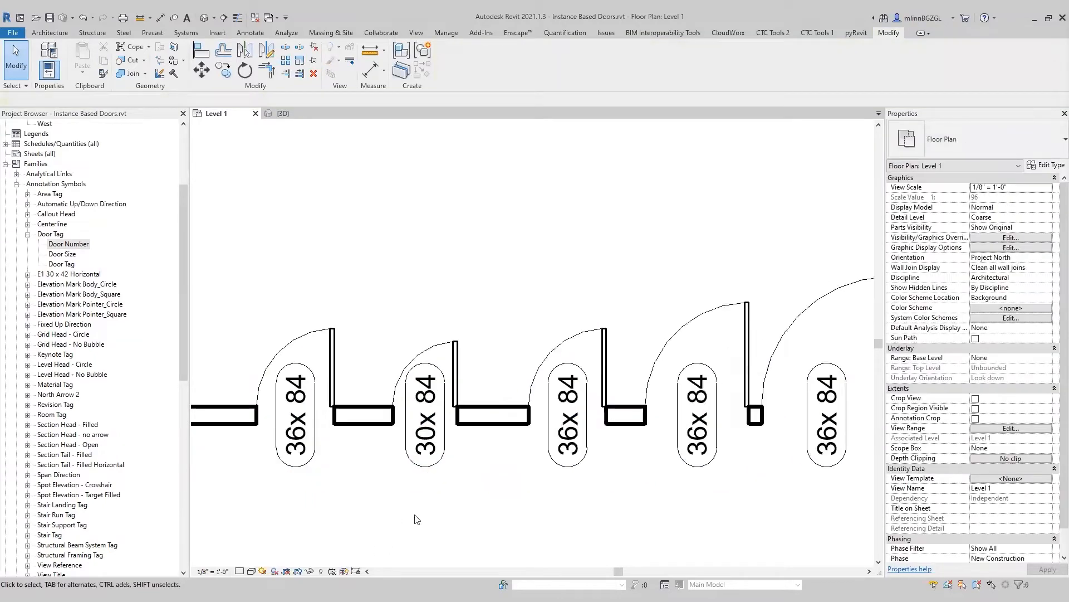
scroll(417, 520, up, 1)
click(457, 328)
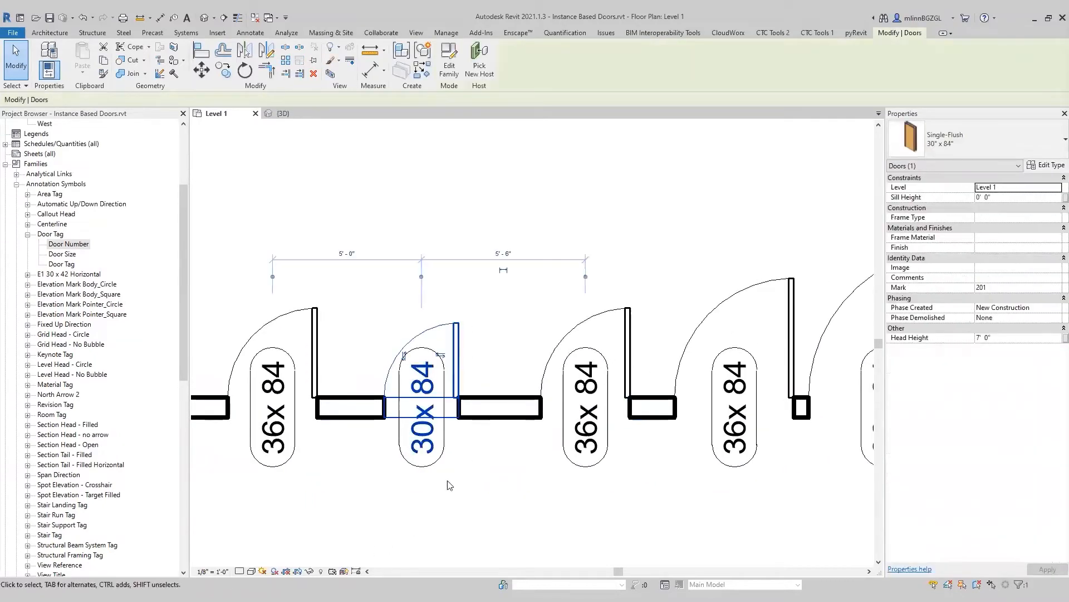
click(546, 488)
scroll(546, 488, down, 1)
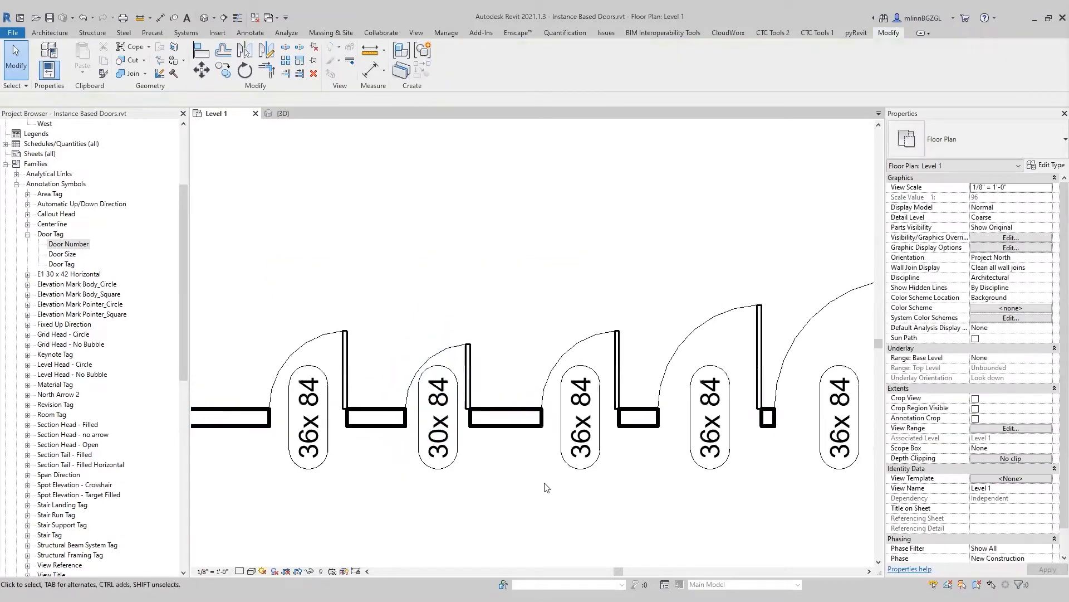
scroll(546, 488, down, 1)
click(662, 461)
ctrl+click(760, 464)
ctrl+click(673, 329)
ctrl+click(753, 326)
click(568, 217)
scroll(568, 219, down, 2)
middle_drag(582, 231, 570, 331)
scroll(558, 280, up, 1)
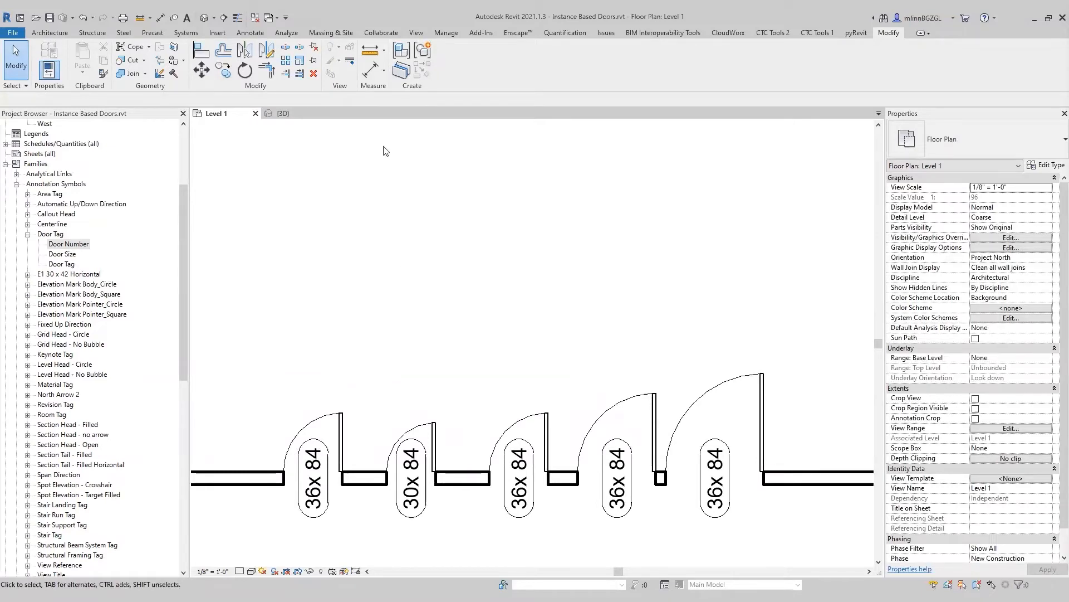
Review the doors in the 3D view and the Door Schedule, then return to the Level 1 plan and save the project
click(281, 113)
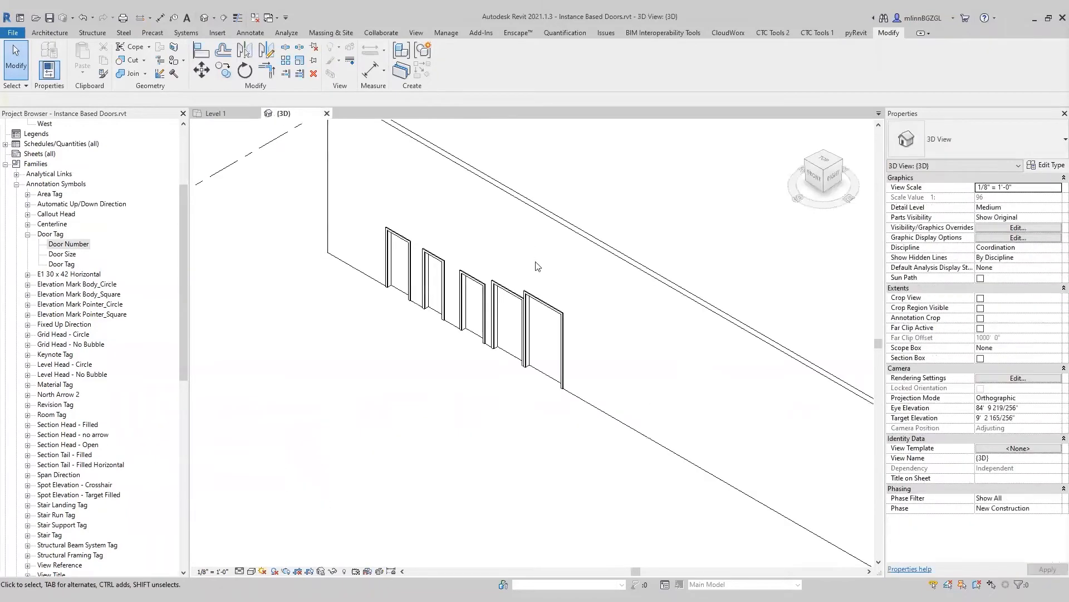
click(227, 112)
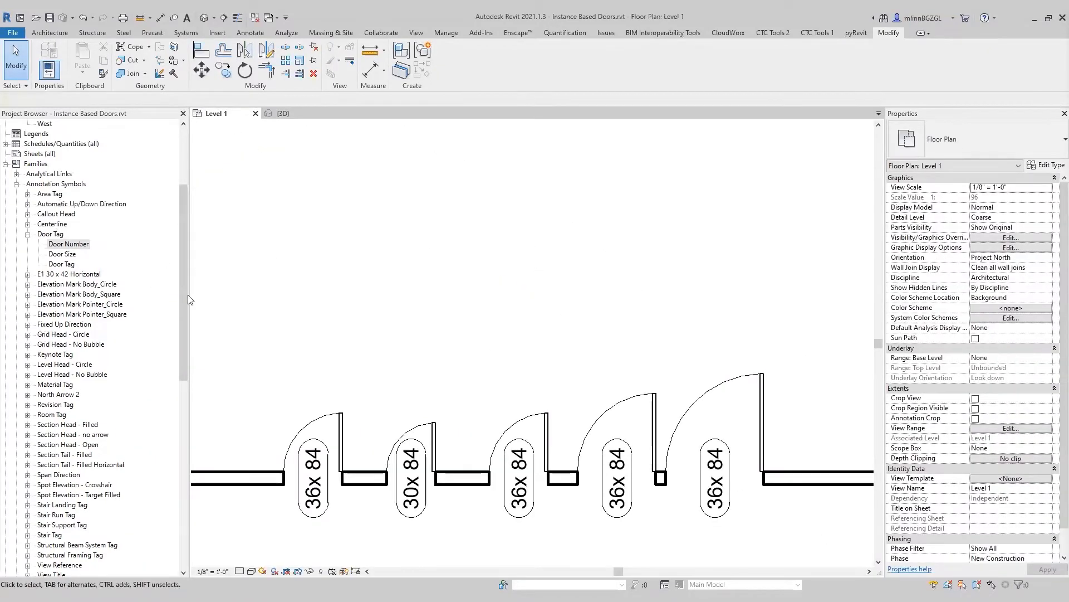
drag(184, 295, 179, 236)
click(5, 274)
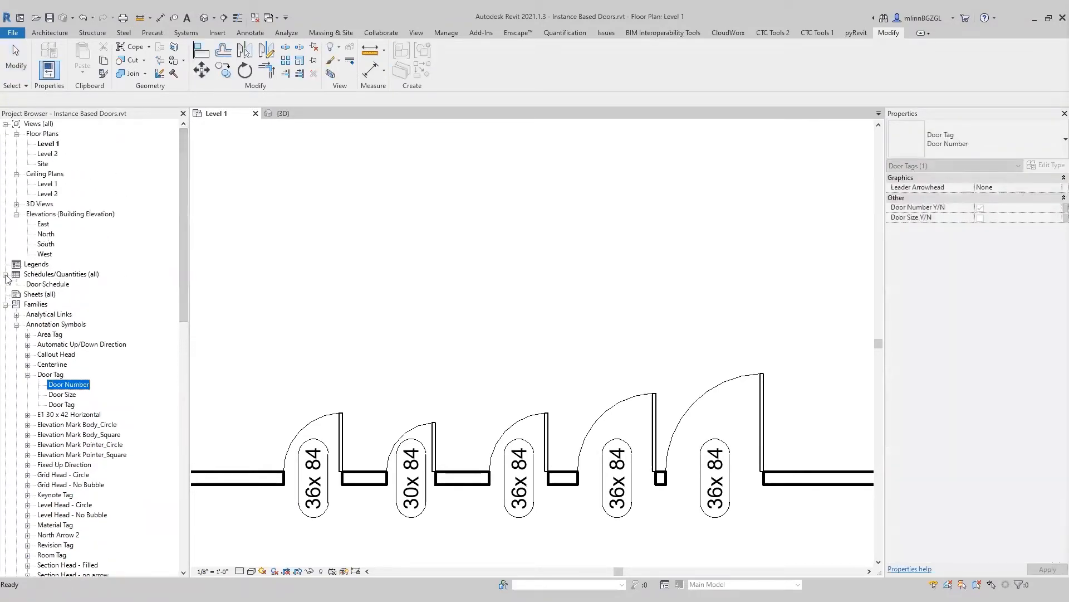
double_click(49, 284)
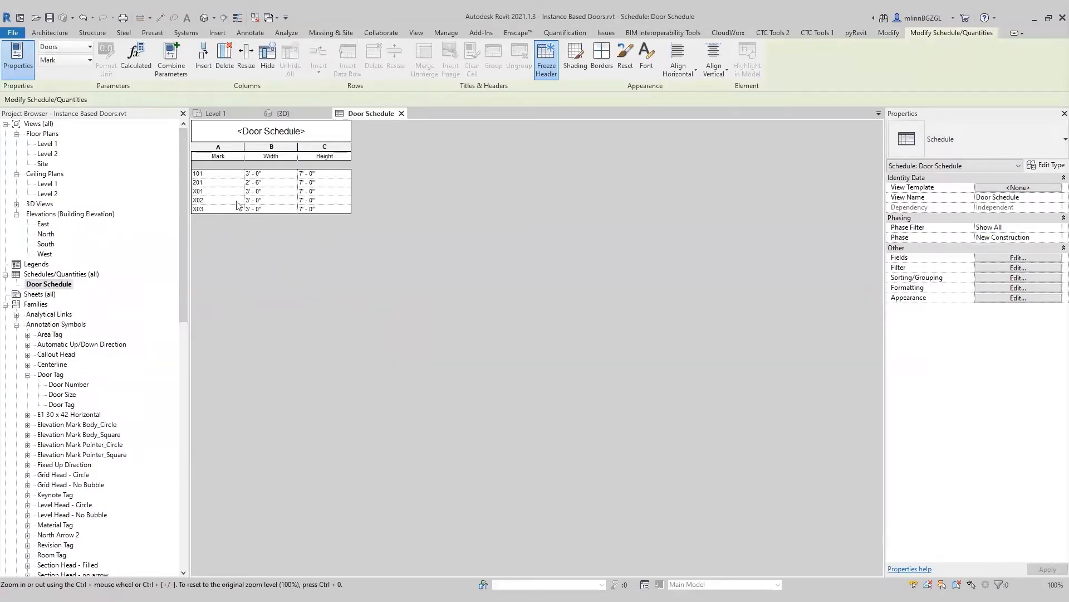
click(278, 113)
click(216, 114)
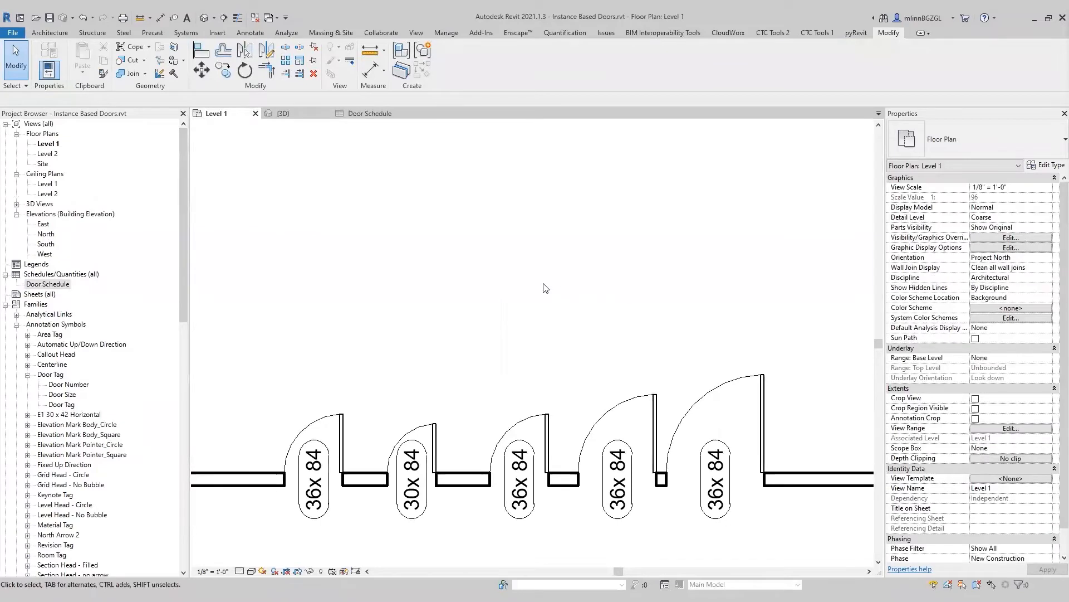
click(49, 18)
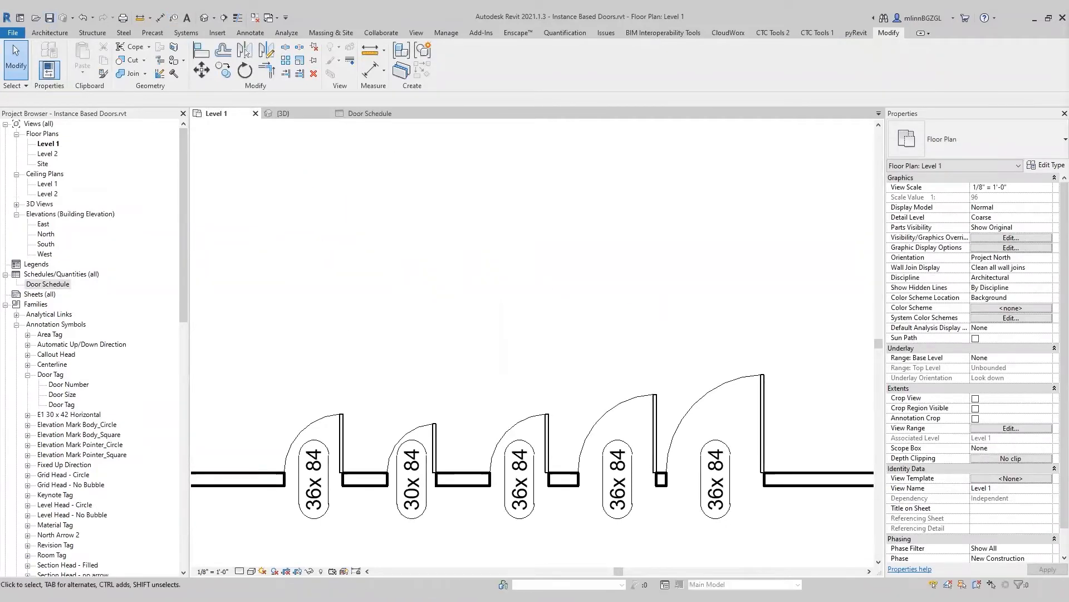
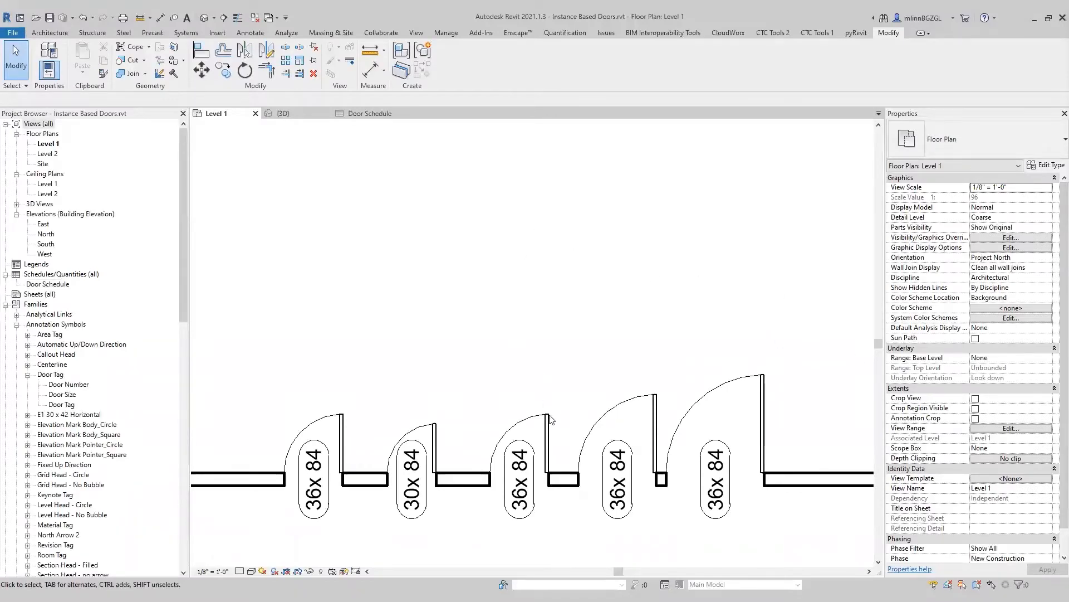
Inspect the Existing Door instance X01 and the size tags on the three Existing Door instances
click(655, 428)
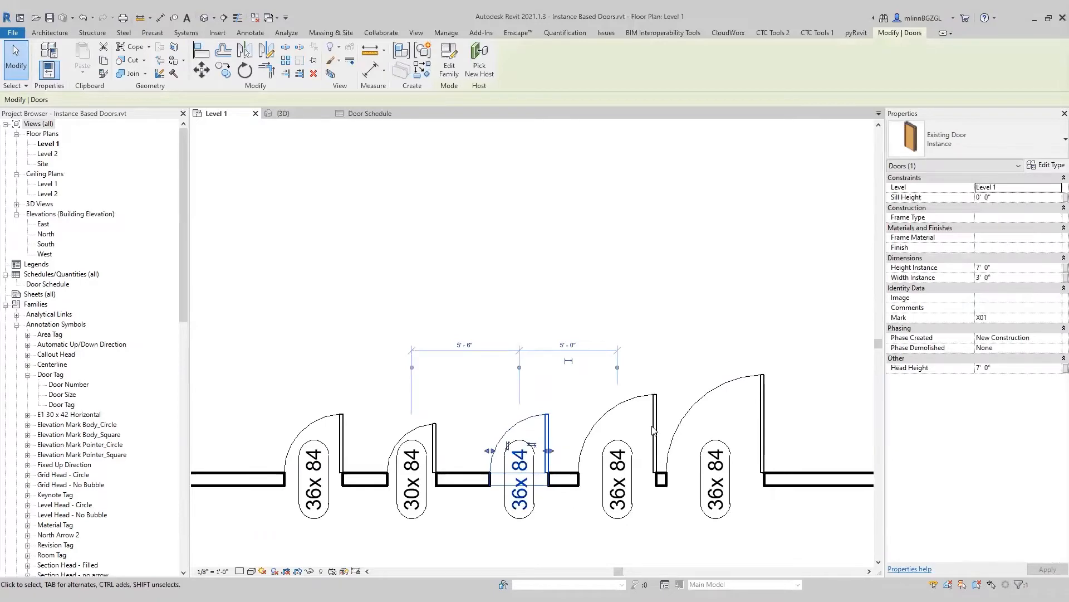
click(740, 462)
drag(768, 544, 466, 509)
click(522, 320)
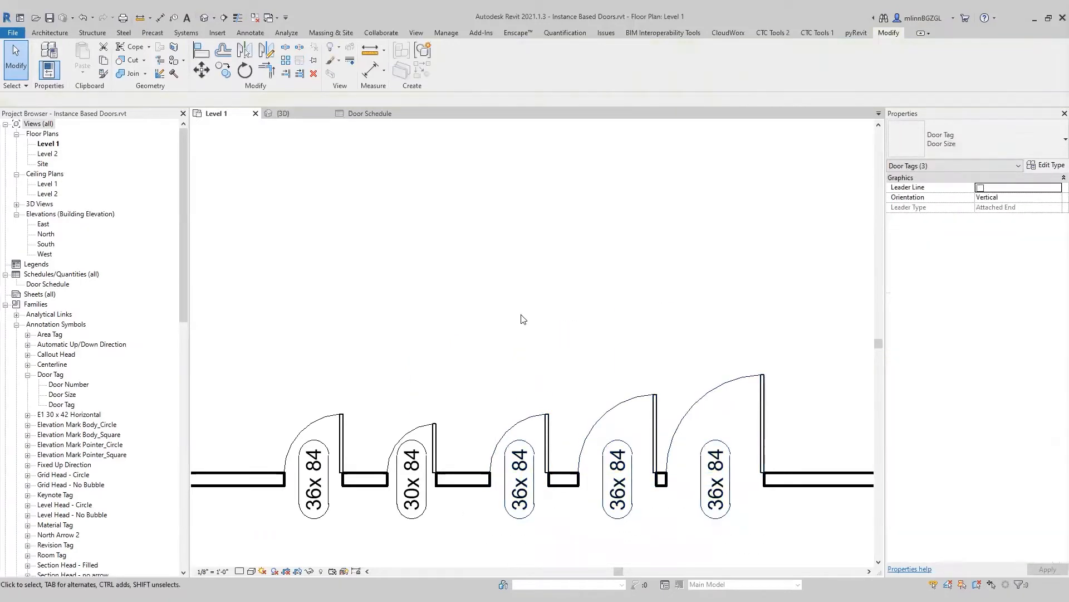
Open the Existing Door family for editing from the door marked X02
click(655, 429)
click(948, 135)
click(946, 138)
click(448, 71)
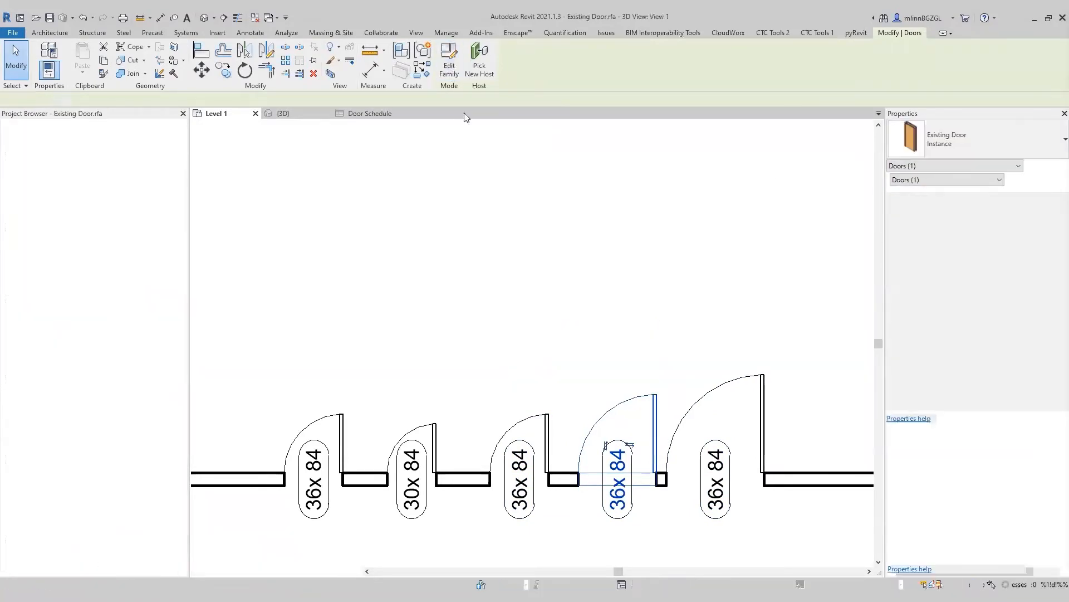
scroll(401, 296, down, 2)
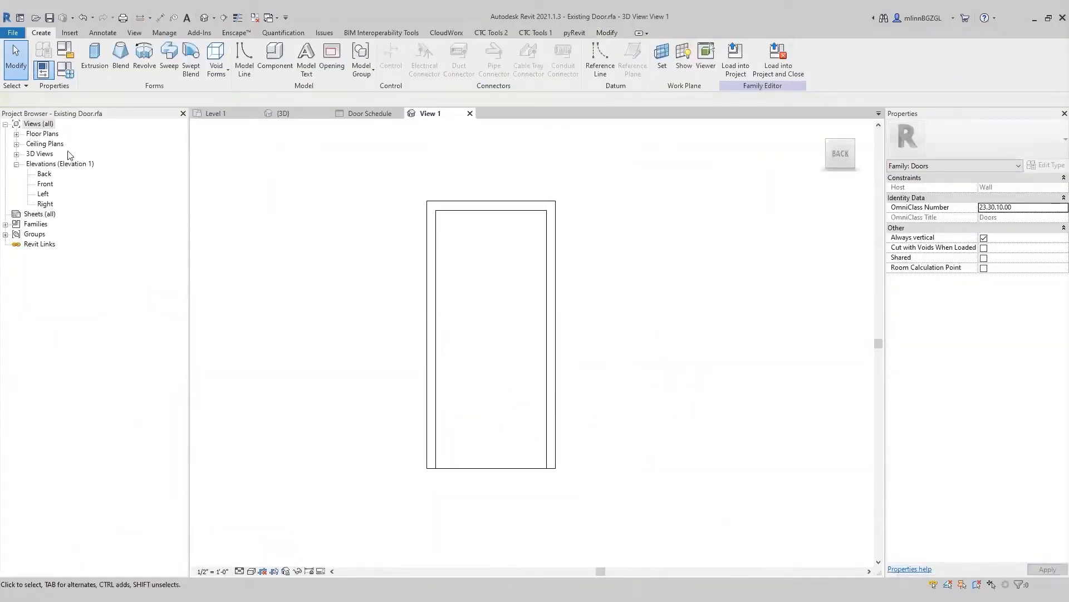
Examine the door height dimension in the Front elevation and the door width dimension in the Ground floor plan, including their instance parameter labels
click(16, 134)
double_click(55, 144)
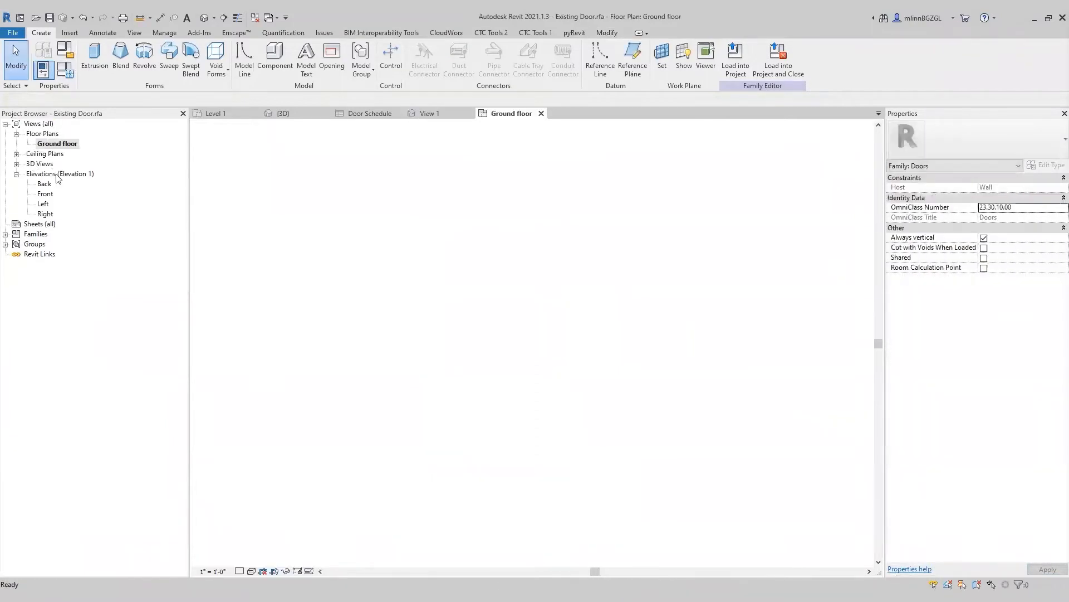
double_click(45, 194)
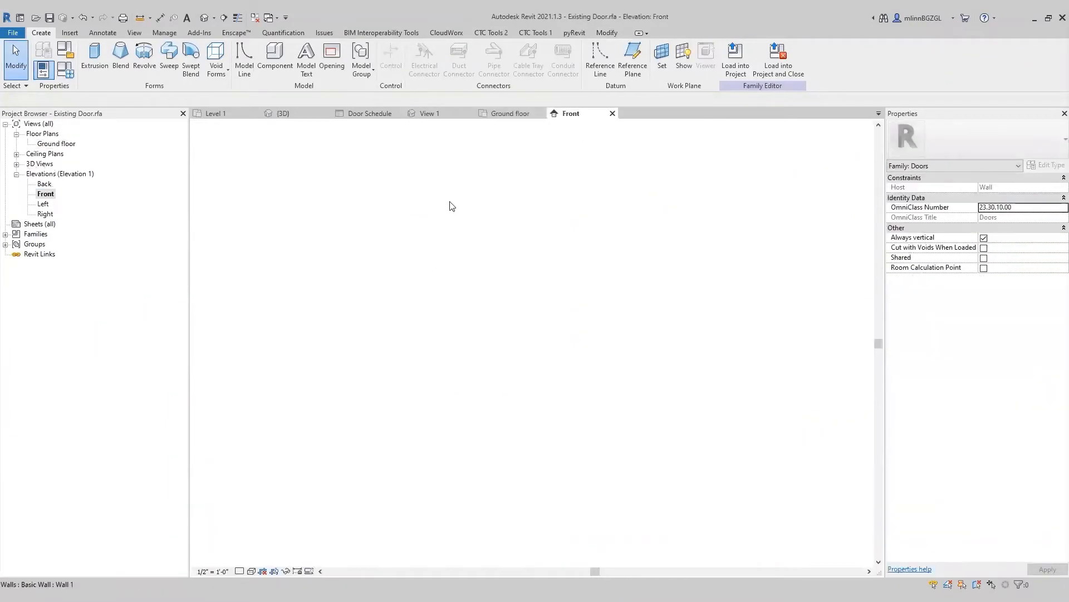
middle_drag(662, 347, 884, 356)
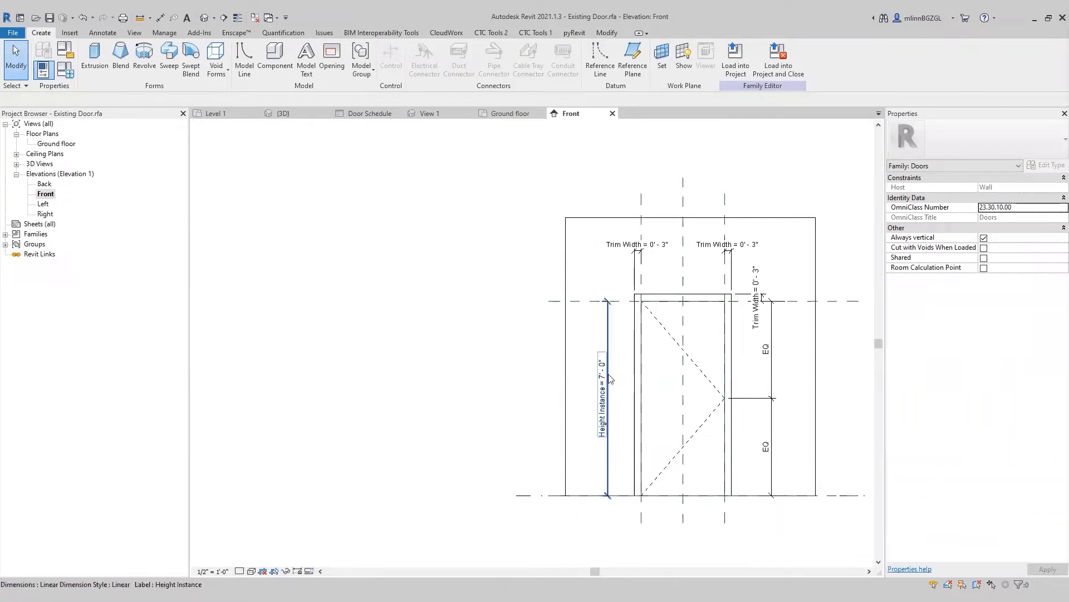
click(607, 401)
click(581, 450)
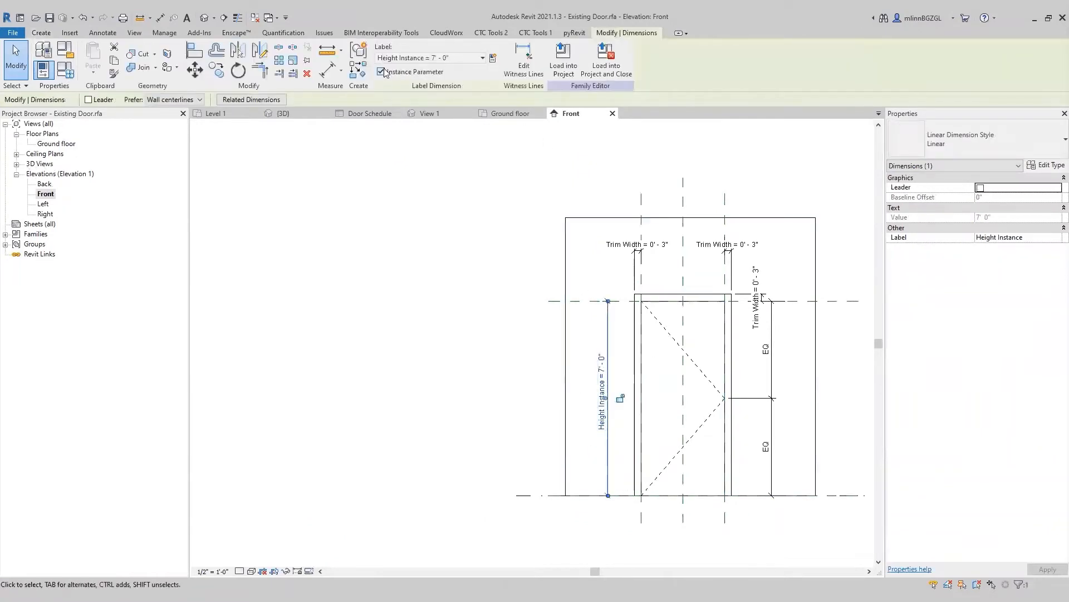
click(517, 114)
middle_drag(673, 490, 867, 477)
click(668, 494)
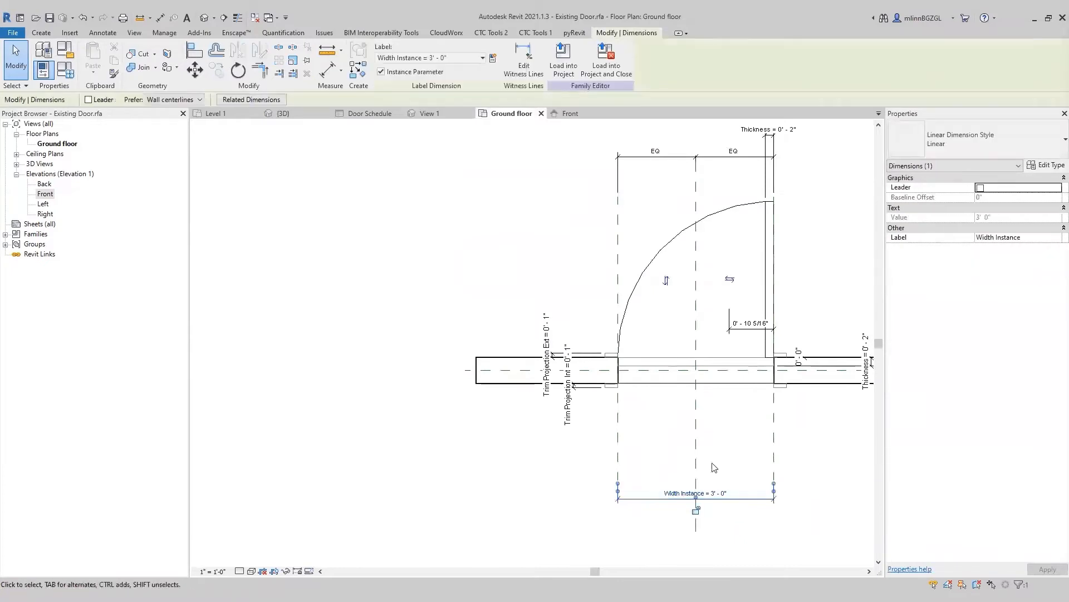
click(433, 216)
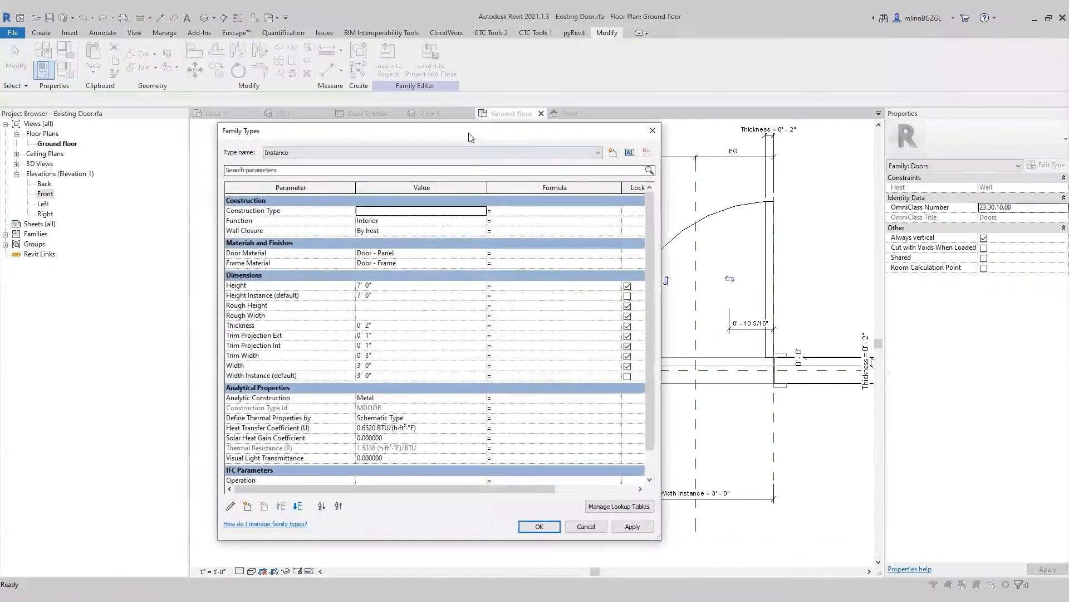
Review the parameter properties of Height Instance in the family types, including its parameter type
click(313, 296)
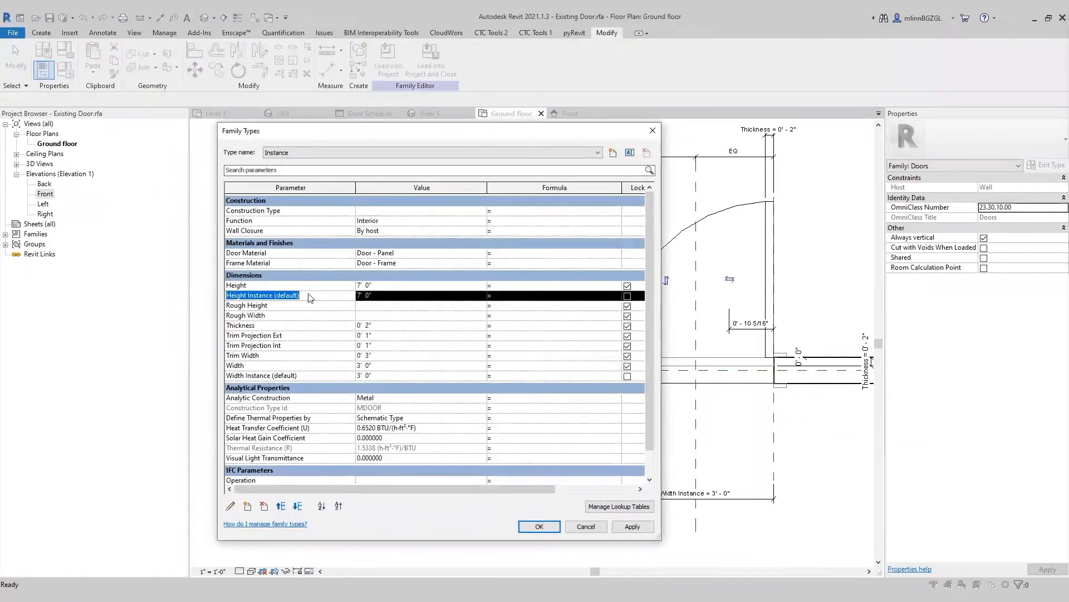
click(230, 506)
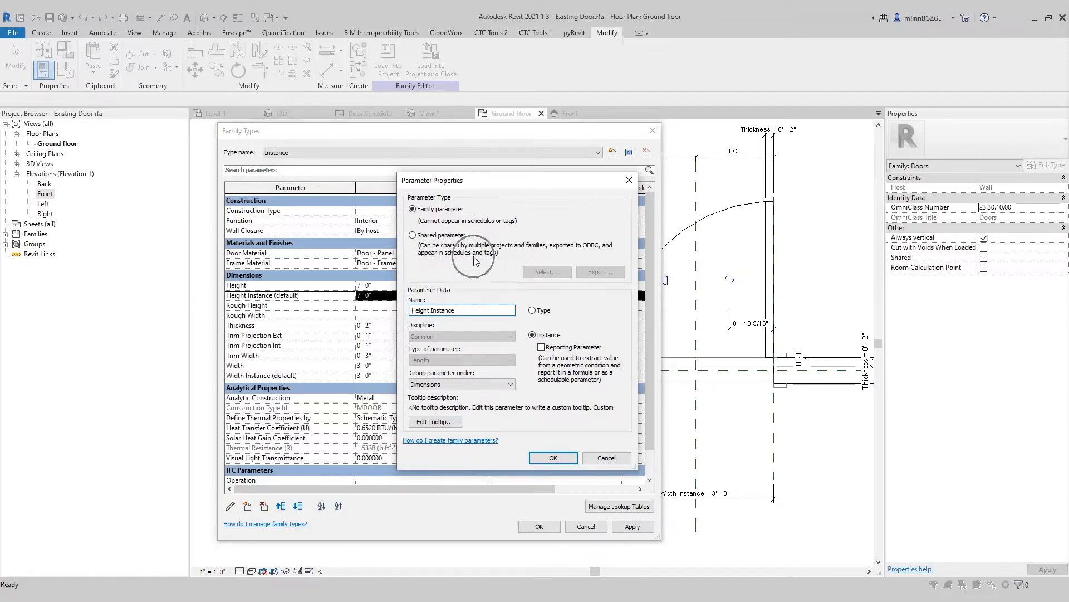
click(553, 457)
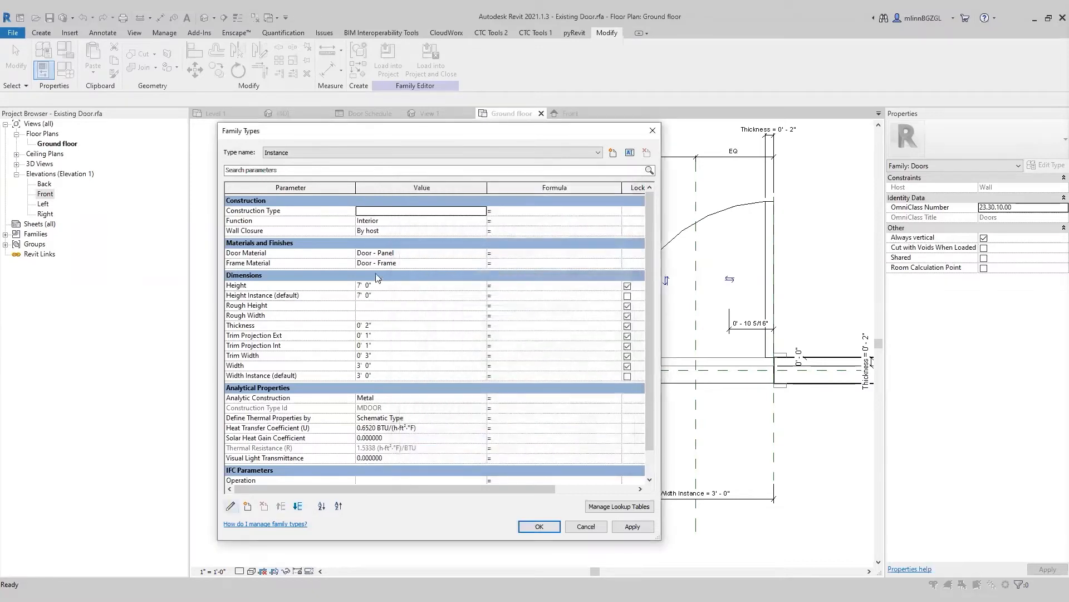
Delete the Height Instance and Width Instance family parameters from the door family
click(320, 367)
click(311, 295)
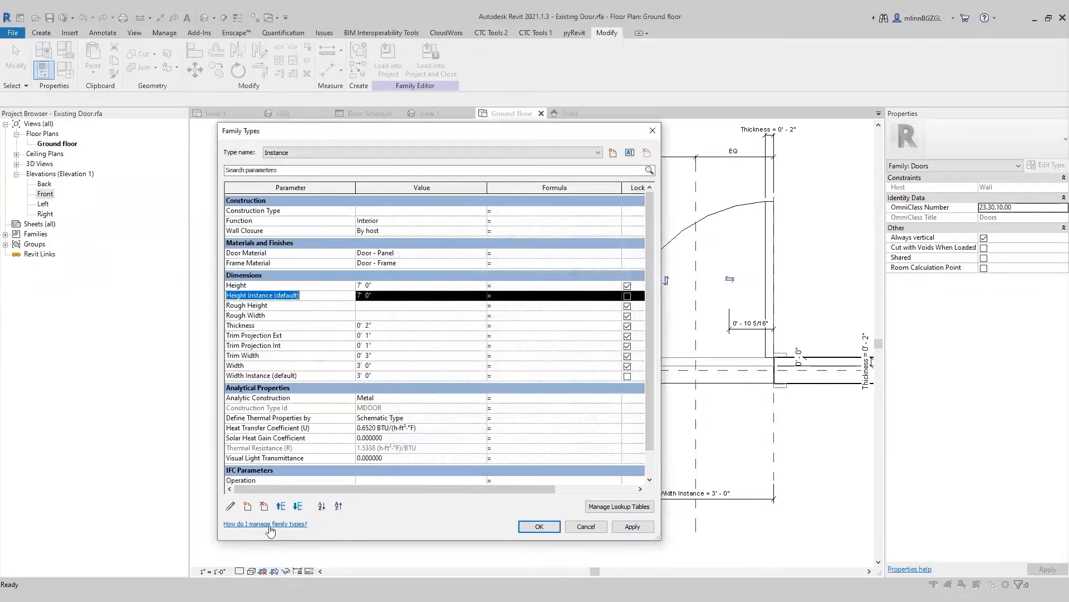
click(264, 507)
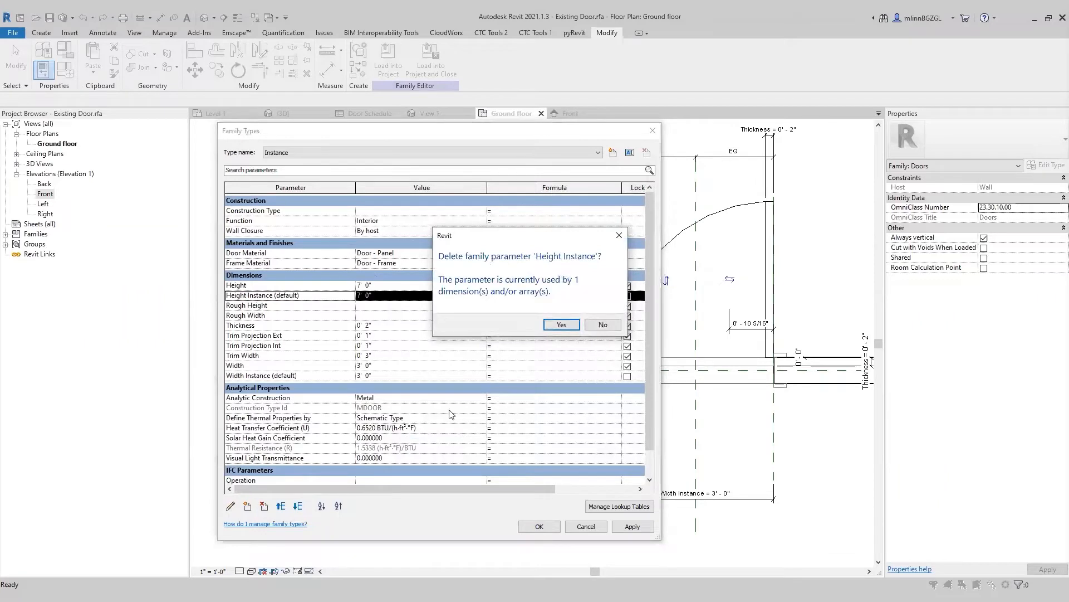
click(561, 324)
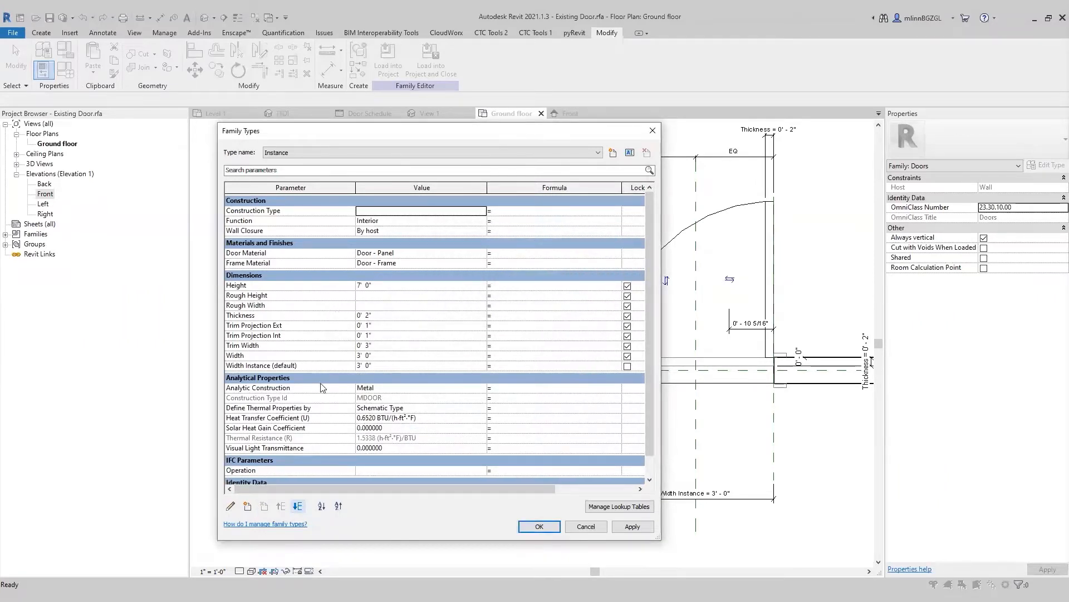
click(261, 364)
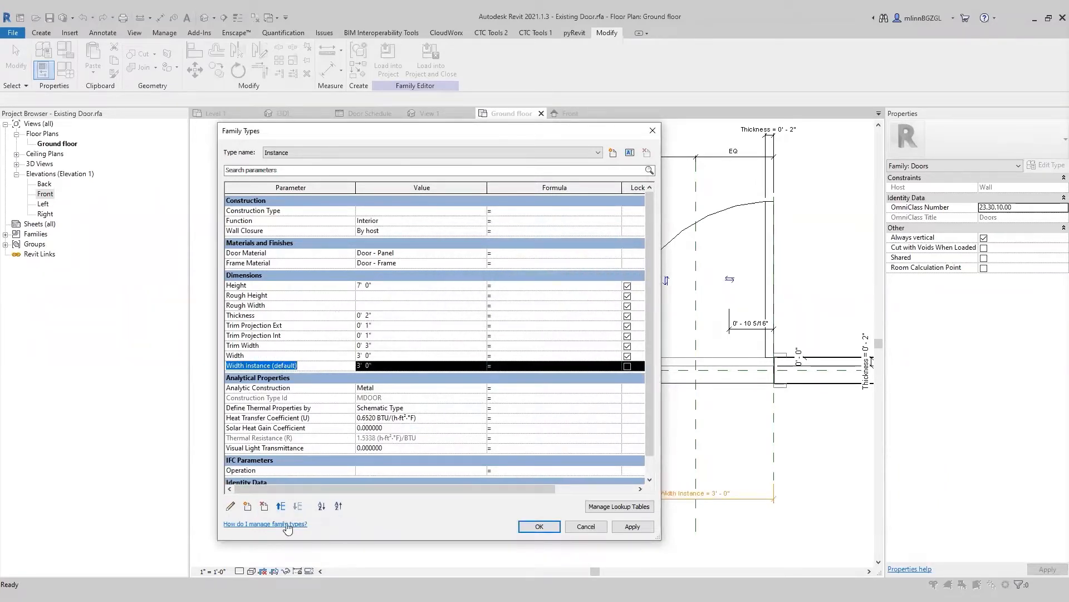
click(264, 506)
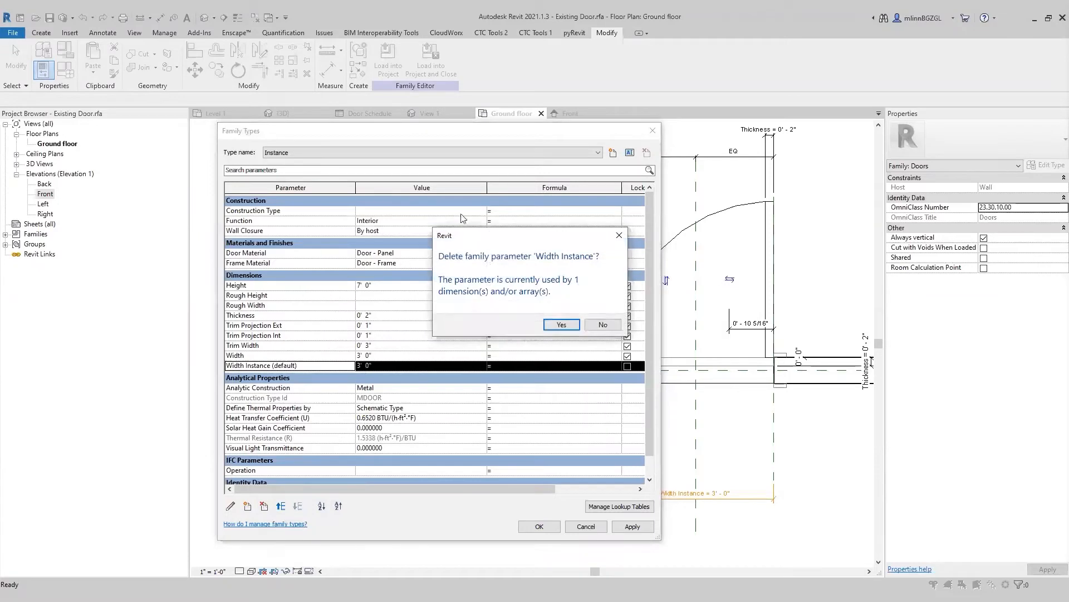
click(561, 325)
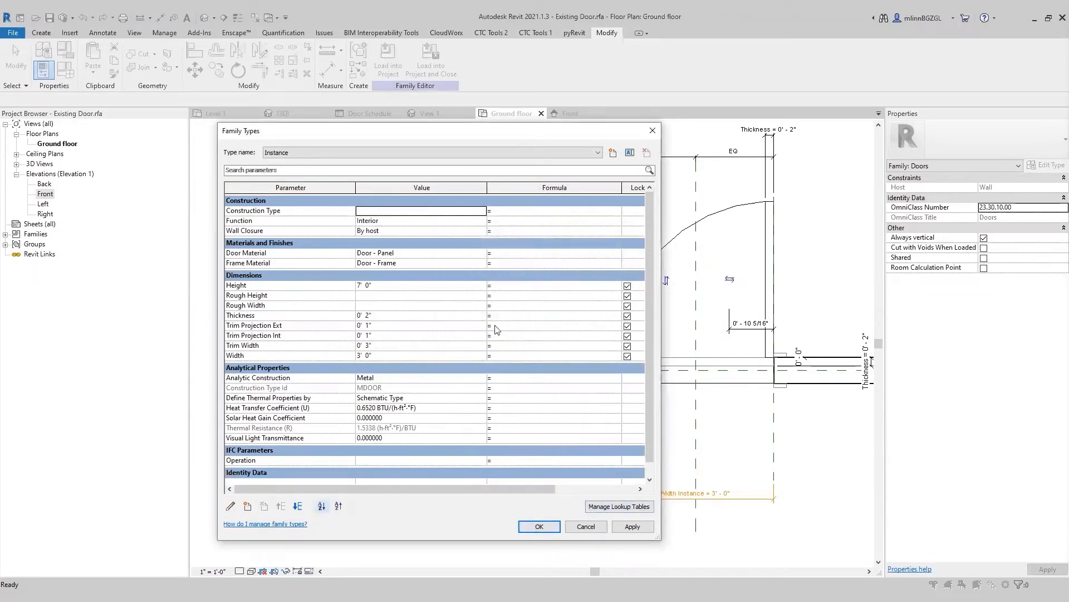
click(539, 526)
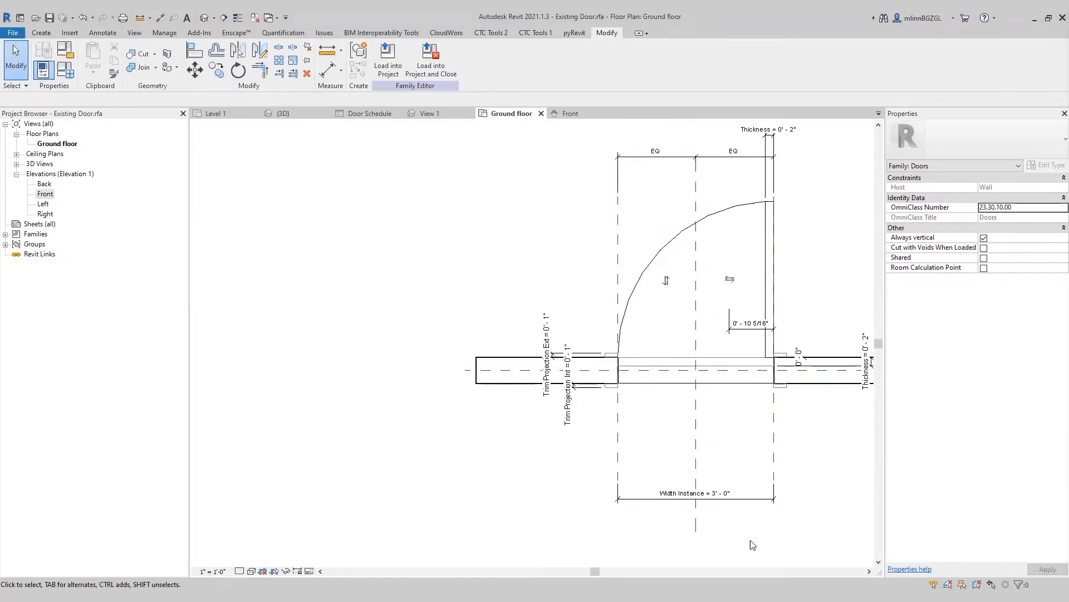
Check the door width dimension in the Ground floor plan and the door height dimension in the Front elevation
click(742, 501)
key(ctrl+z)
click(570, 114)
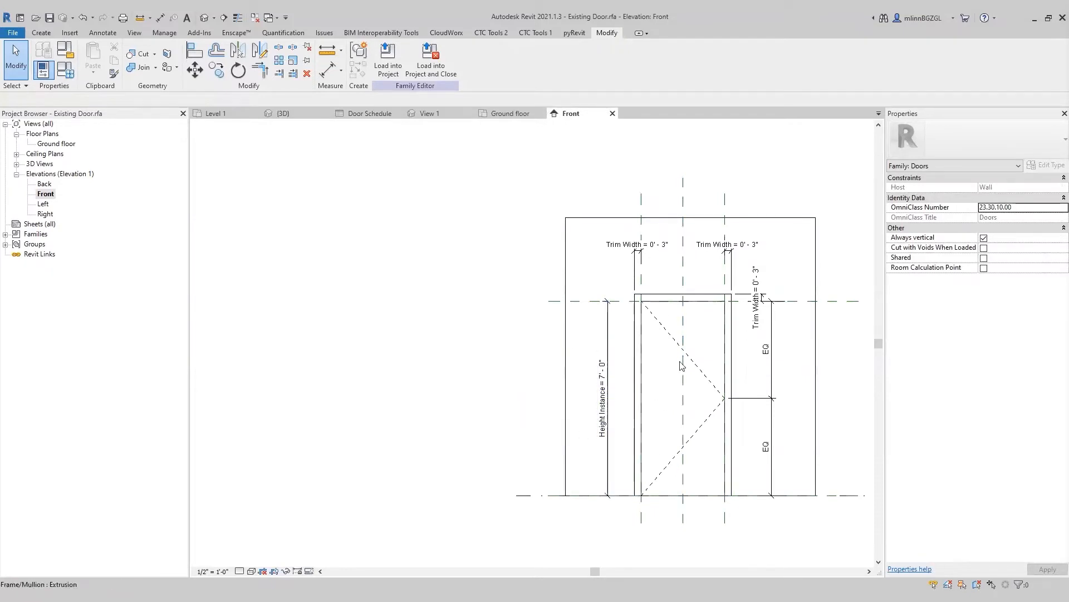
click(611, 450)
click(468, 435)
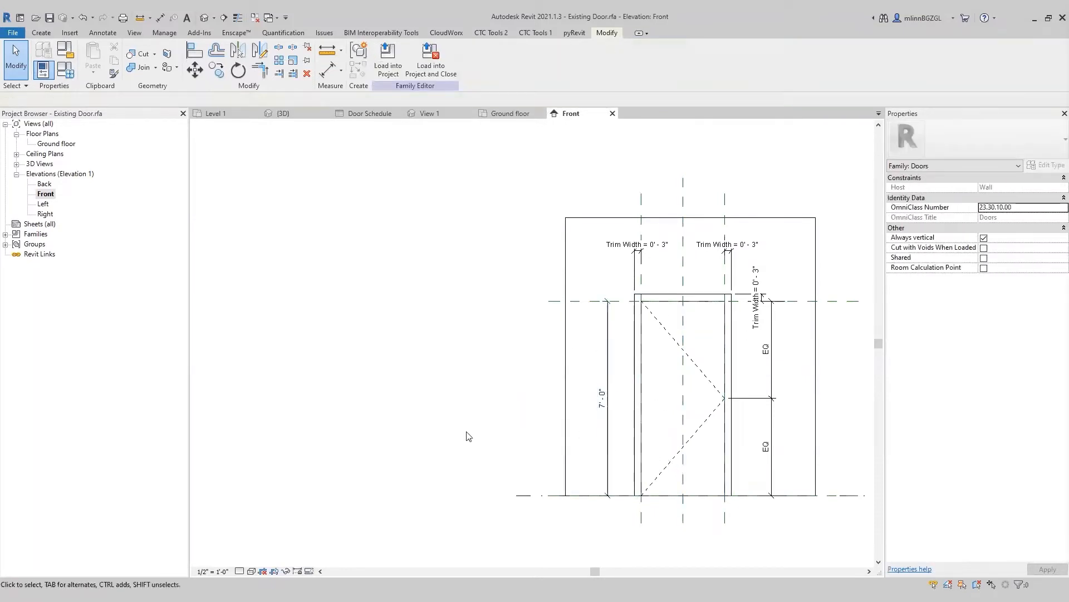
click(65, 70)
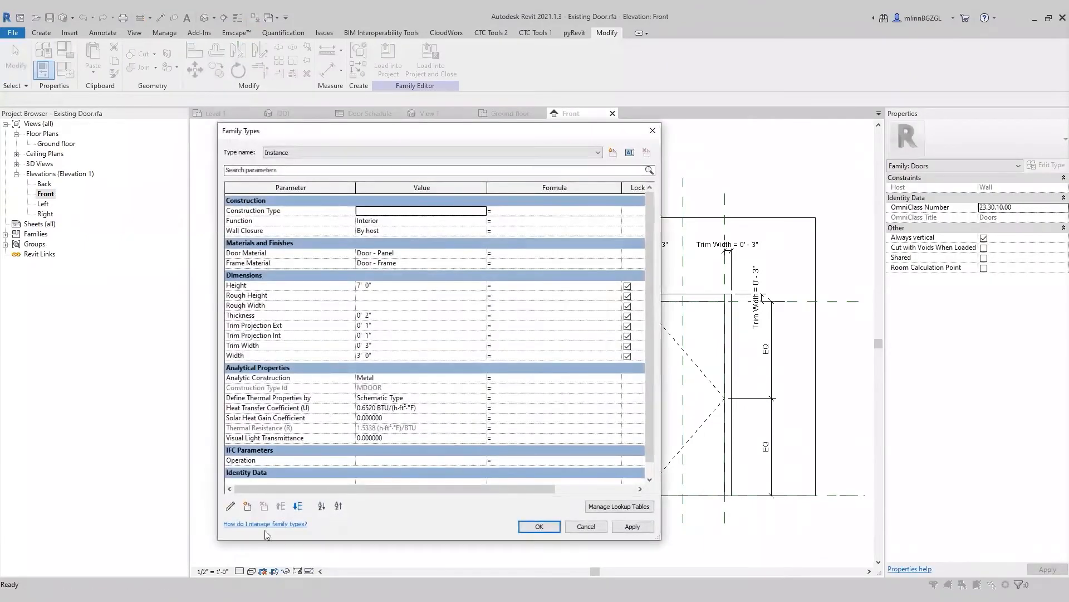
click(249, 507)
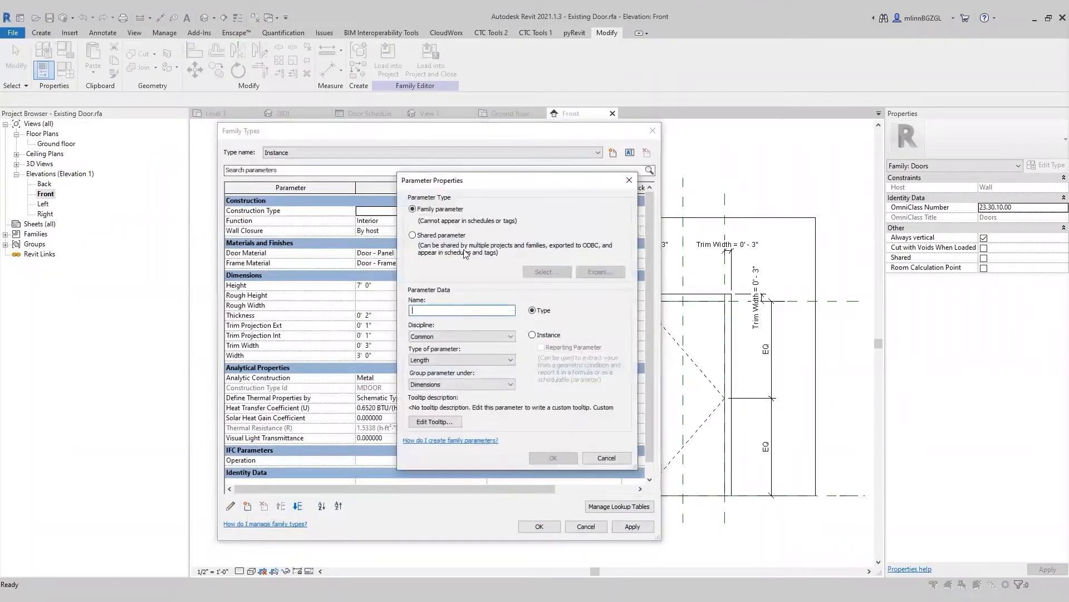
click(438, 236)
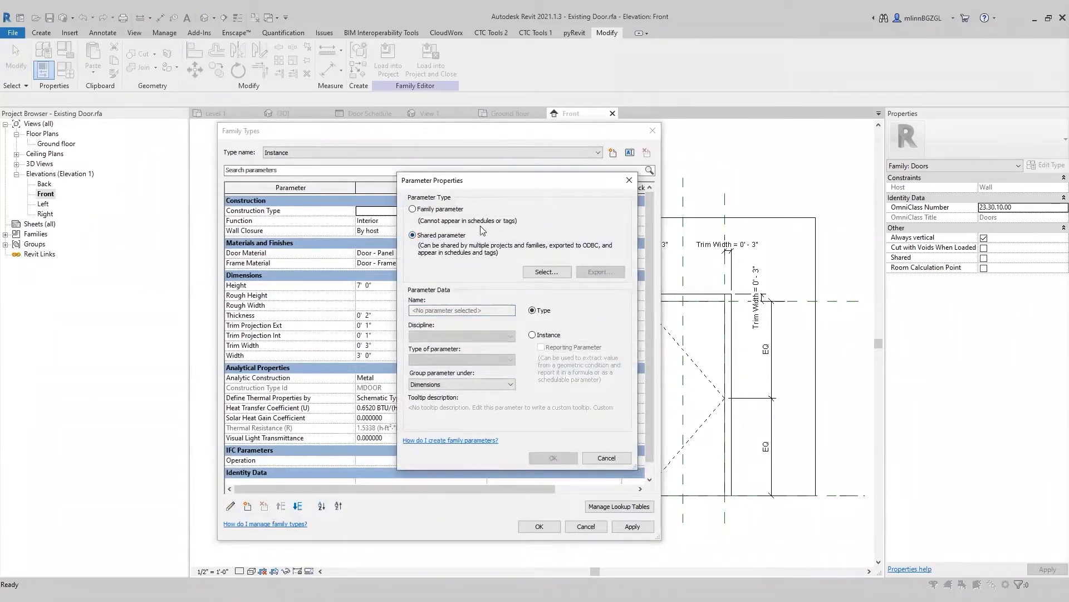
click(604, 459)
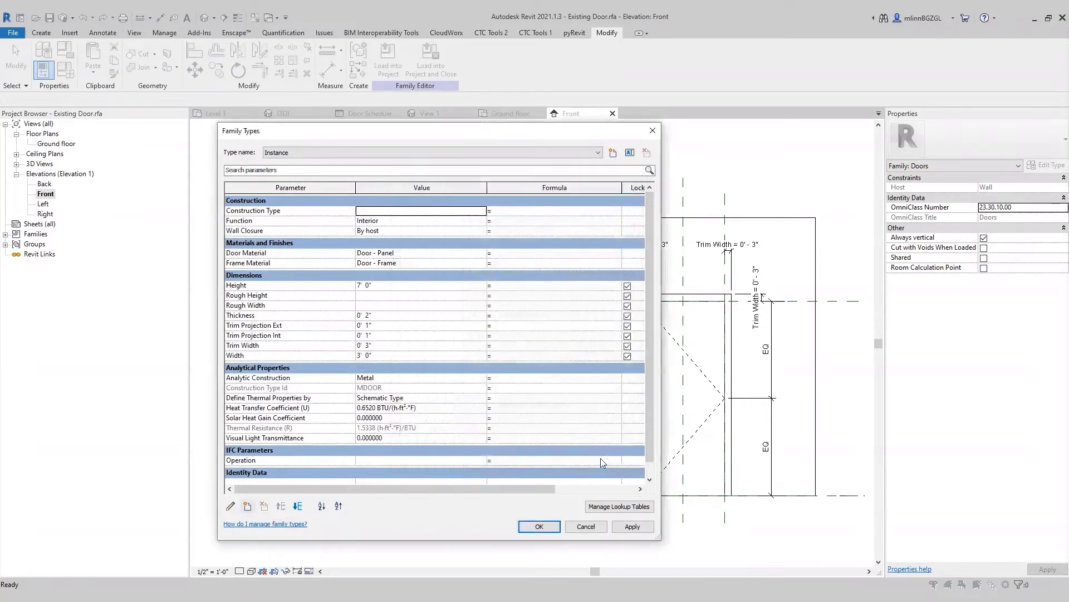
click(595, 527)
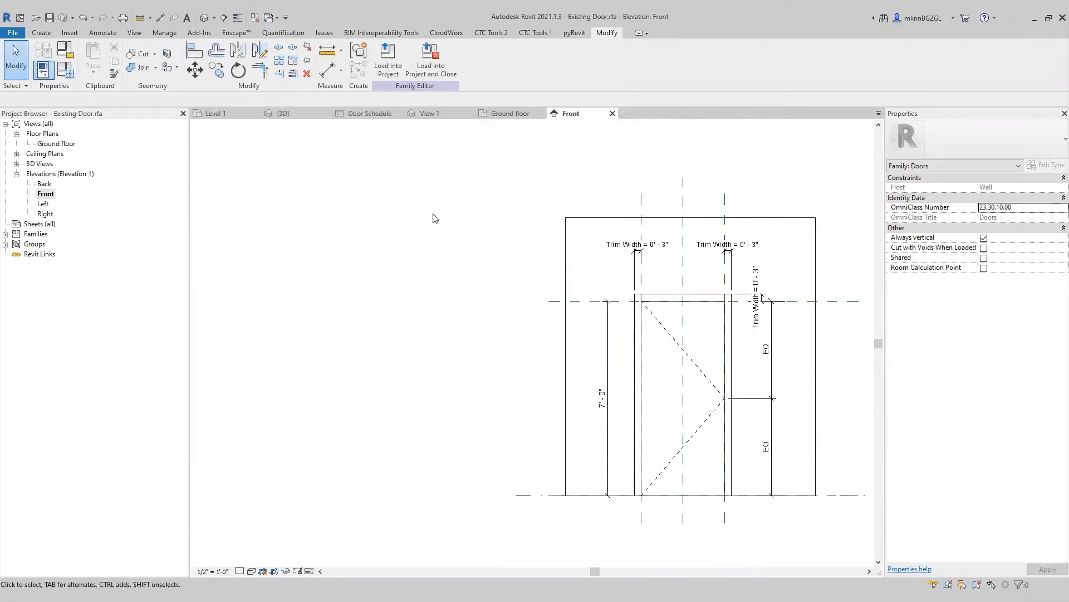
Launch the CTC Shared Parameter Manager and look through the existing files available as master shared parameter file
click(540, 34)
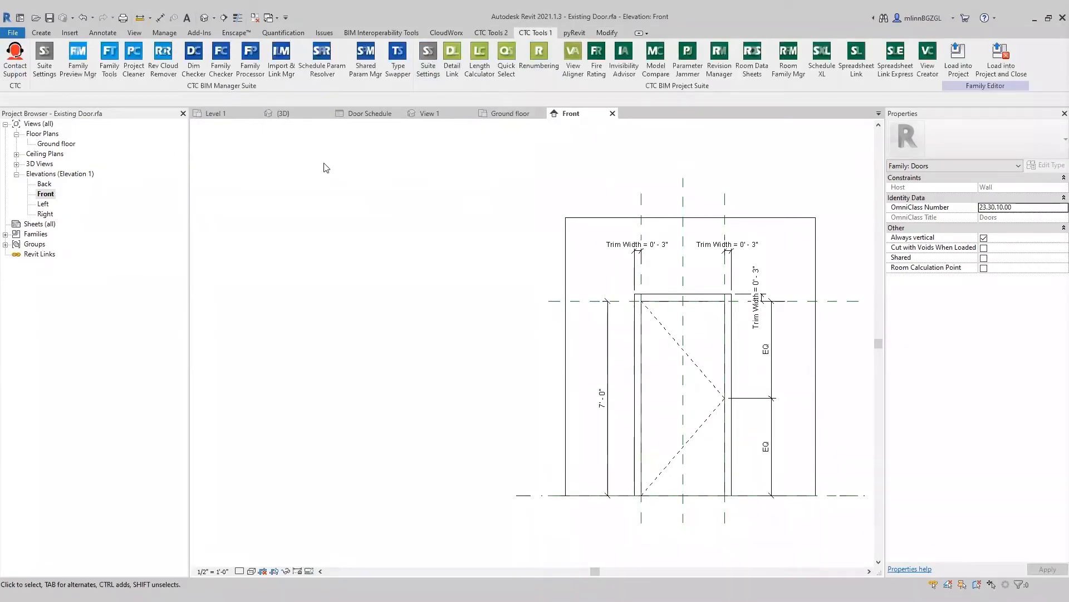
click(366, 67)
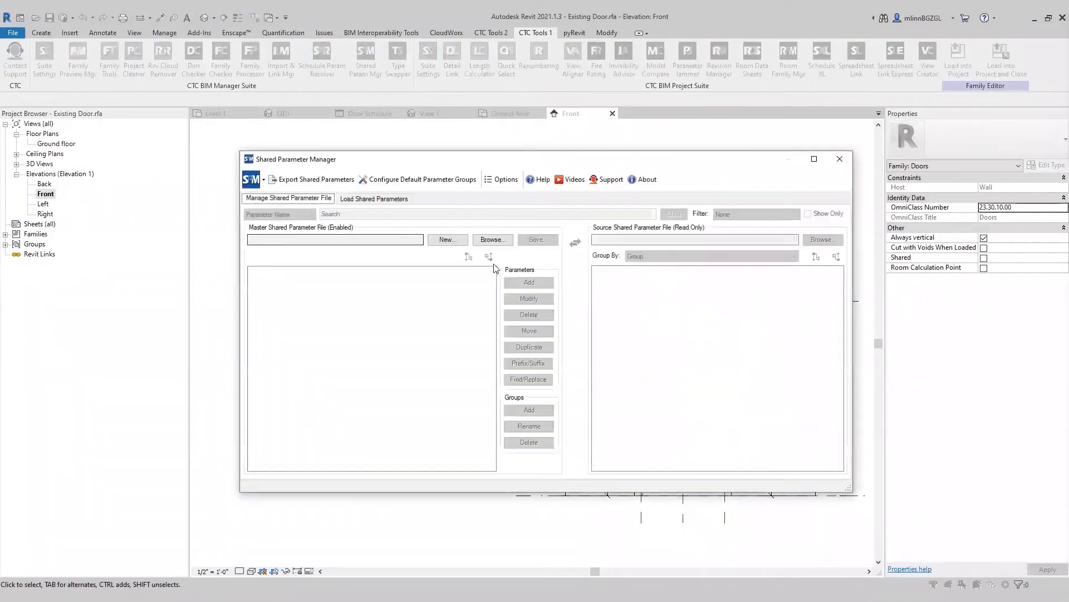
drag(482, 166, 466, 185)
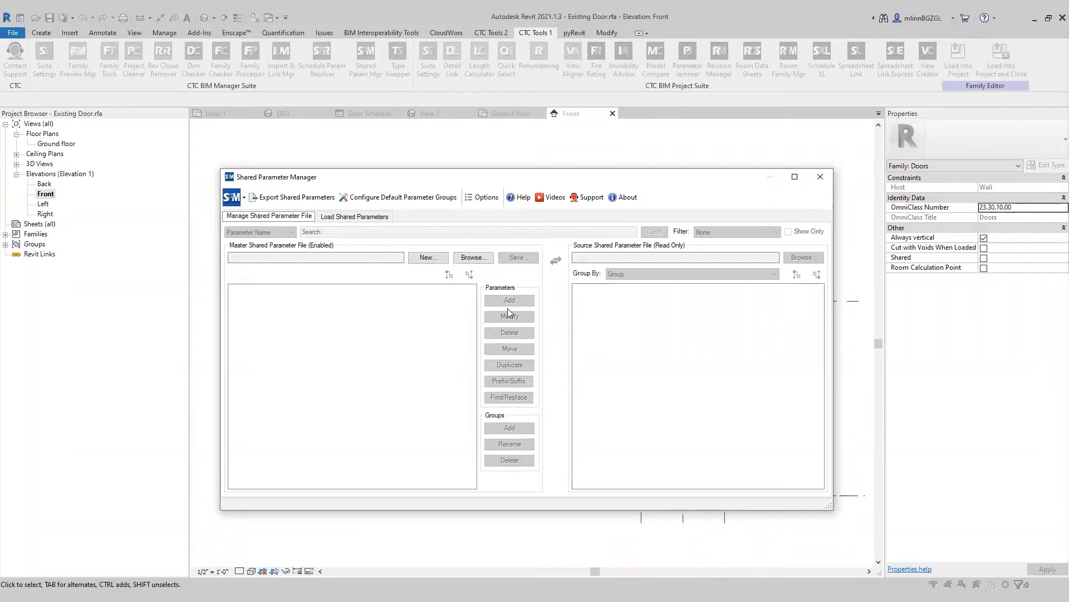
click(475, 258)
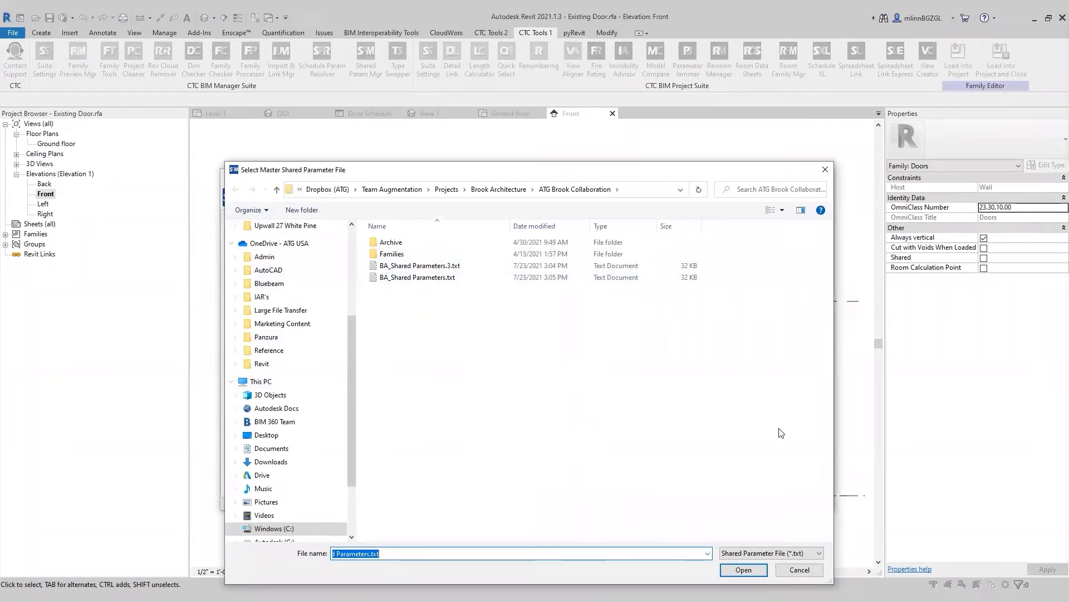
click(800, 569)
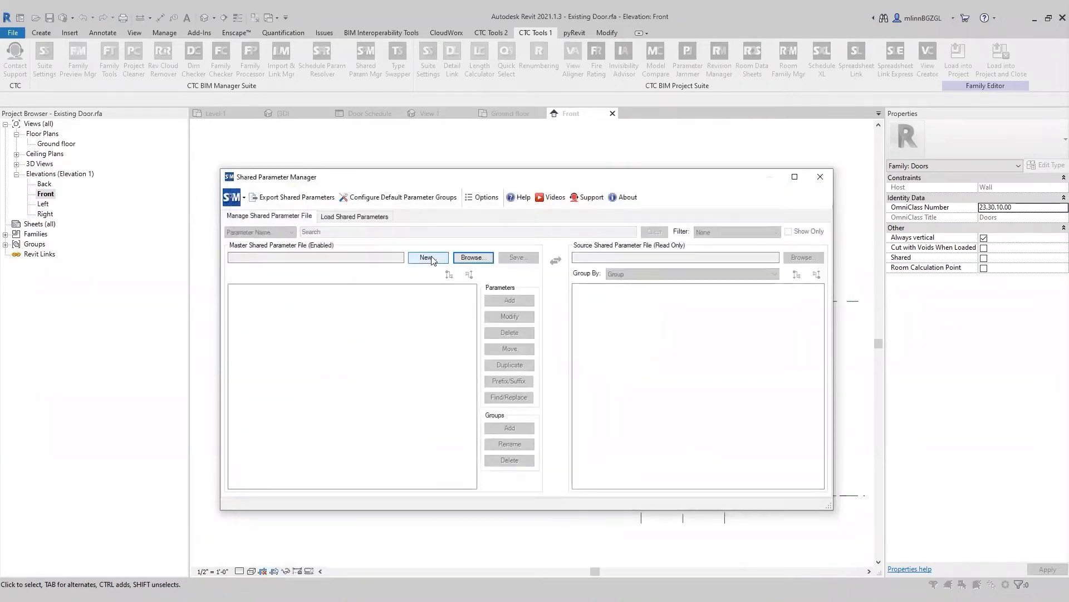
Create a new master shared parameter file named SP File in the Instance Based Doors folder under Marketing Content
click(431, 259)
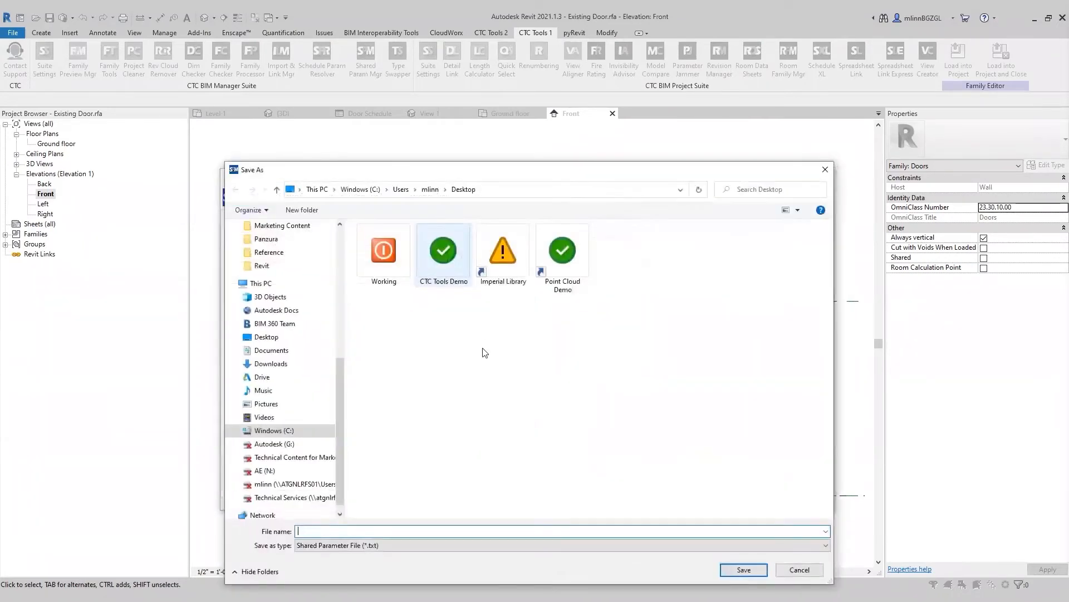
drag(564, 175, 565, 138)
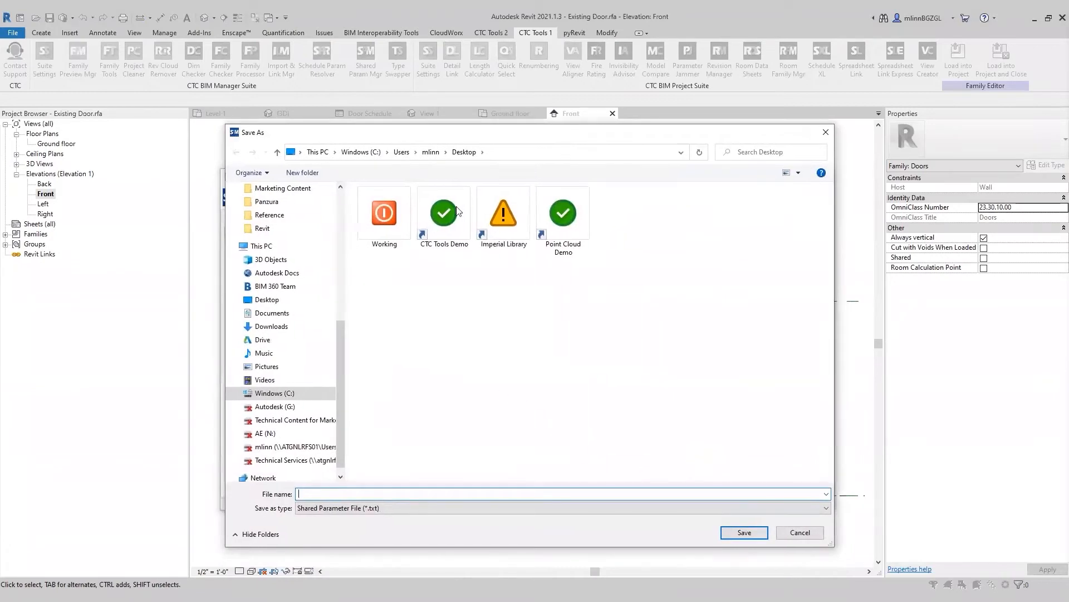
drag(339, 374, 346, 240)
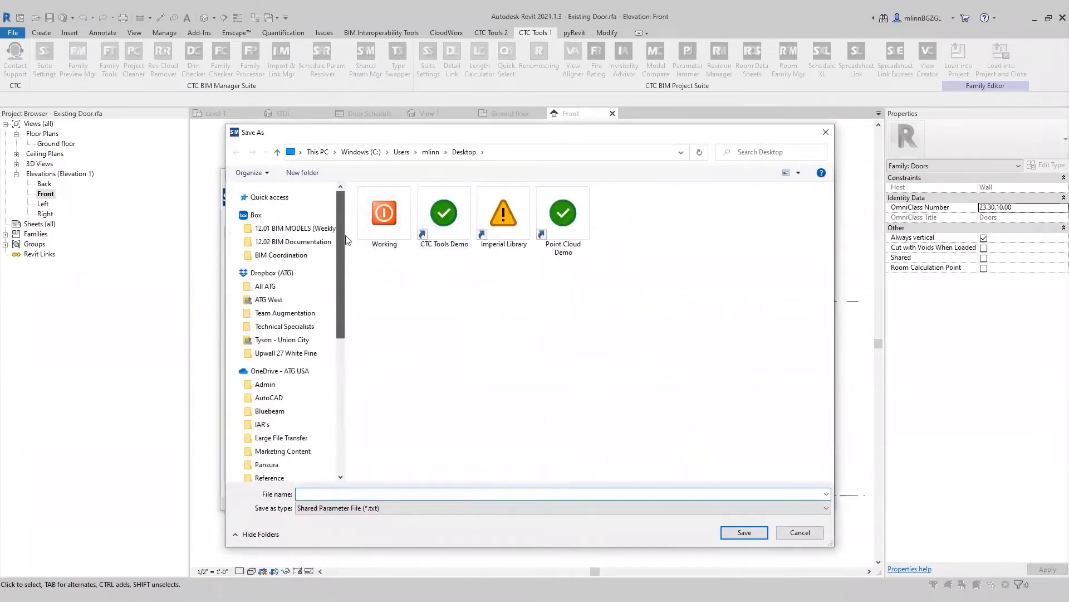
scroll(289, 303, down, 1)
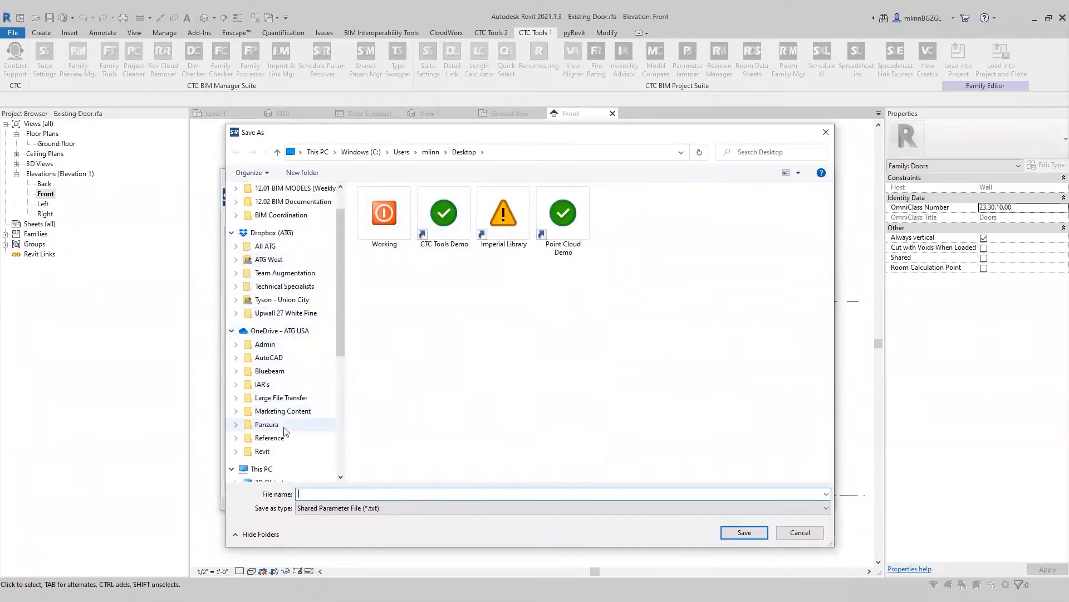
click(283, 413)
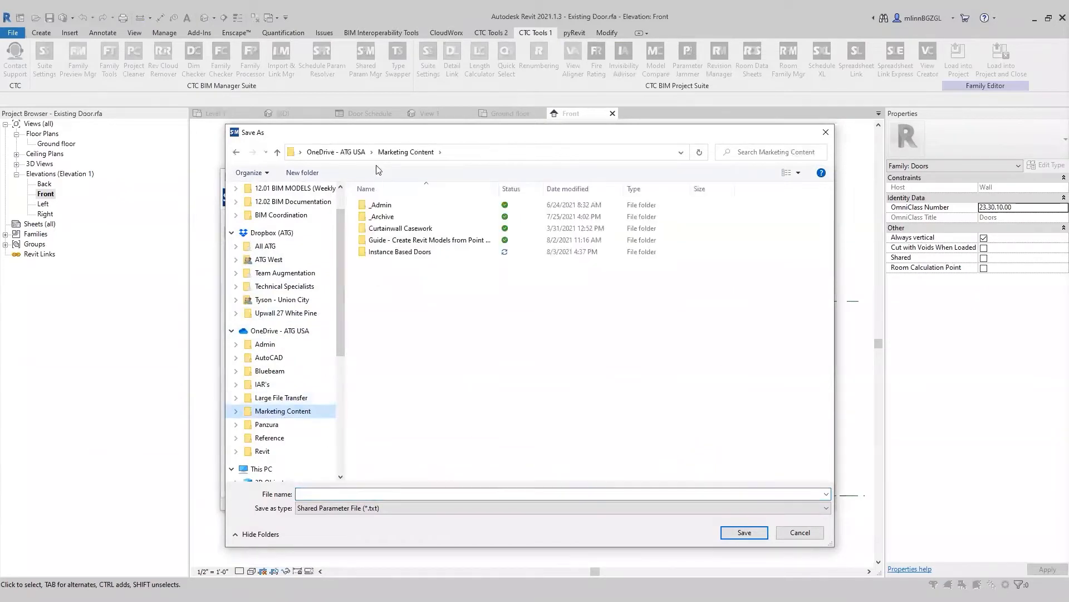
double_click(427, 253)
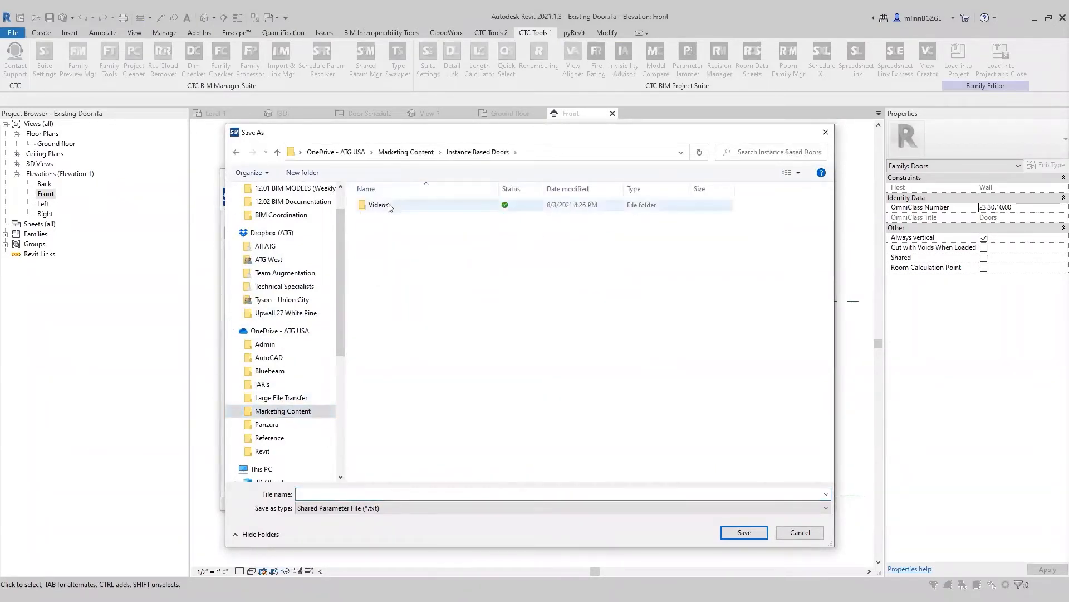
click(375, 495)
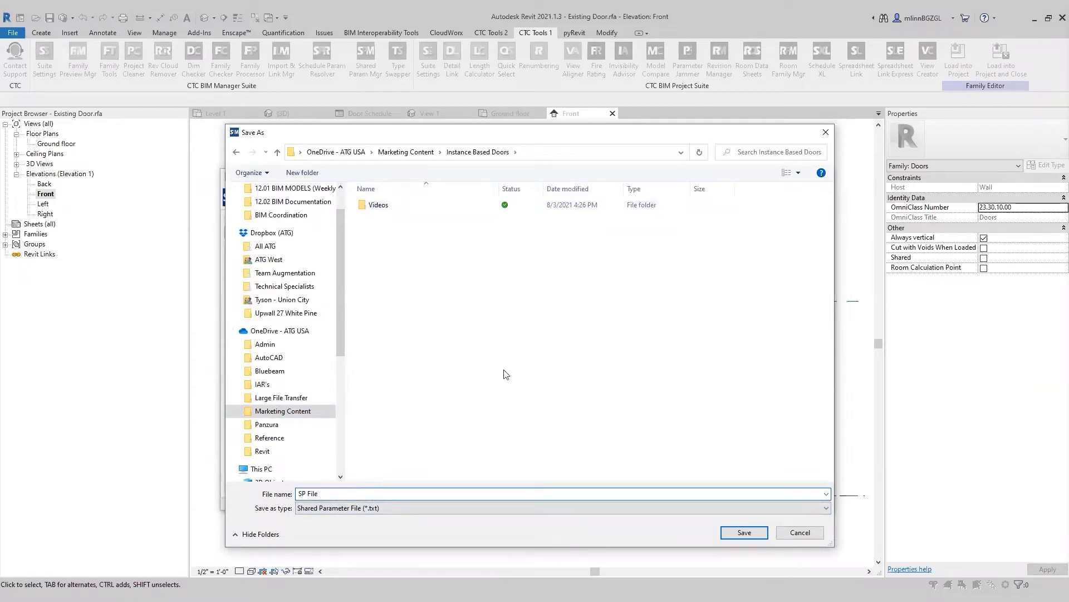
click(745, 533)
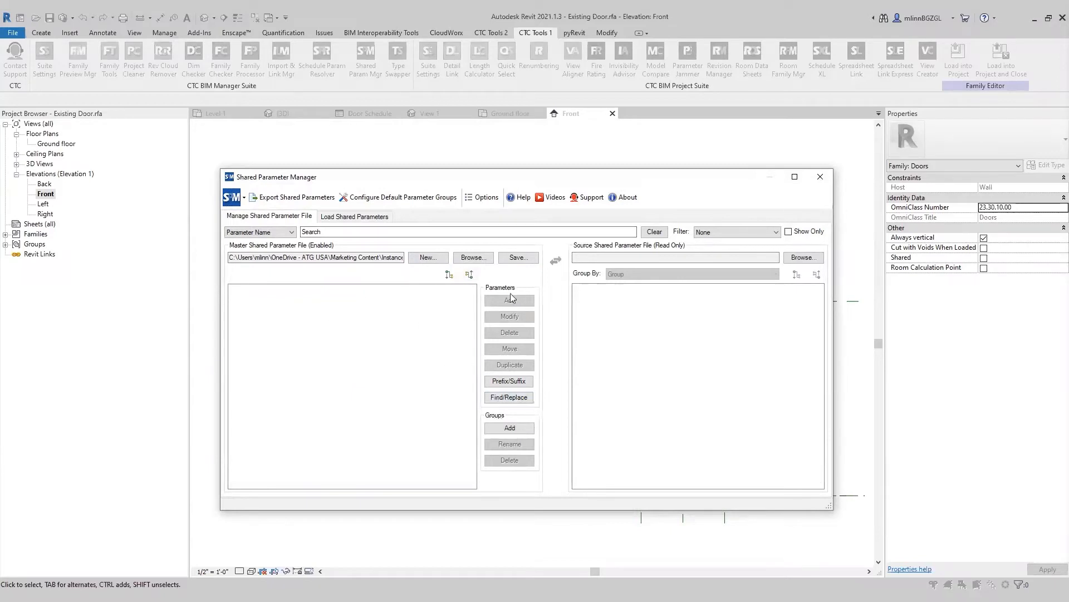
Add the default parameter groups to the master shared parameter file and save it
click(513, 429)
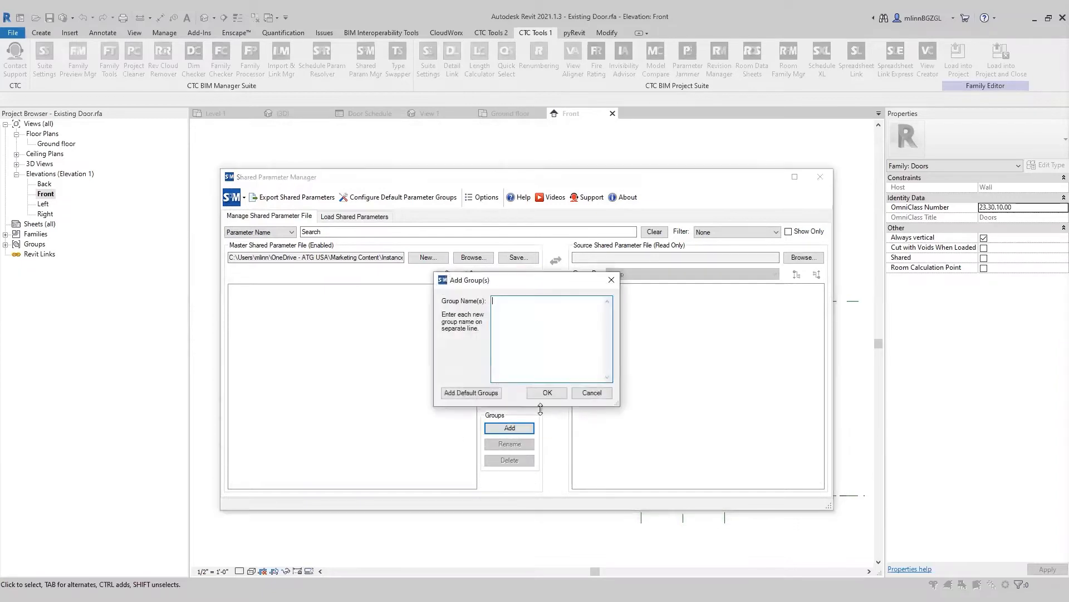
drag(518, 280, 536, 279)
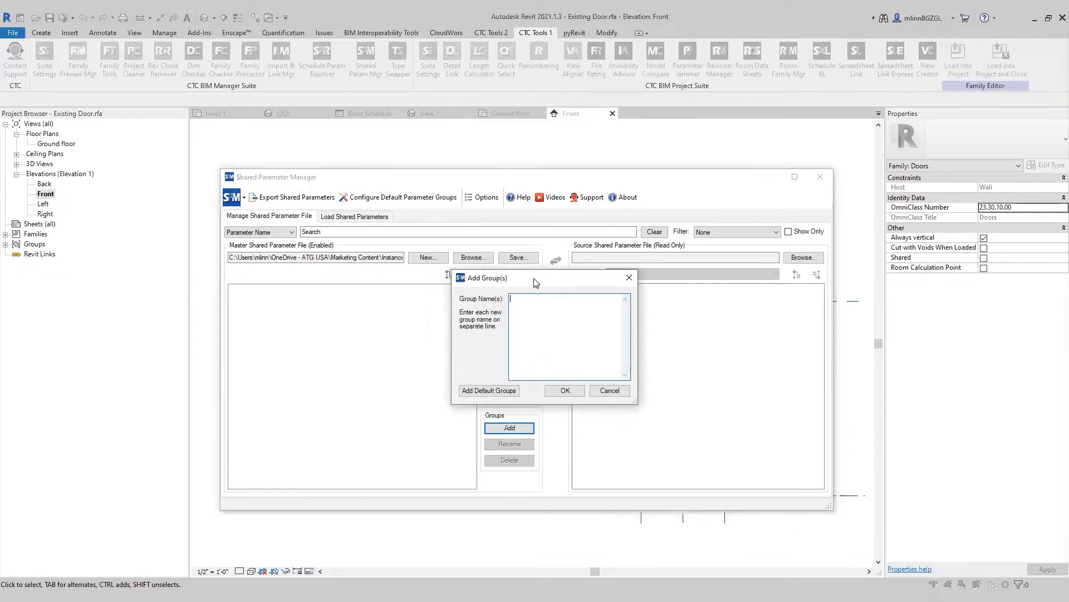
click(497, 392)
mouse_move(626, 305)
mouse_down()
mouse_move(626, 359)
mouse_move(627, 292)
mouse_up()
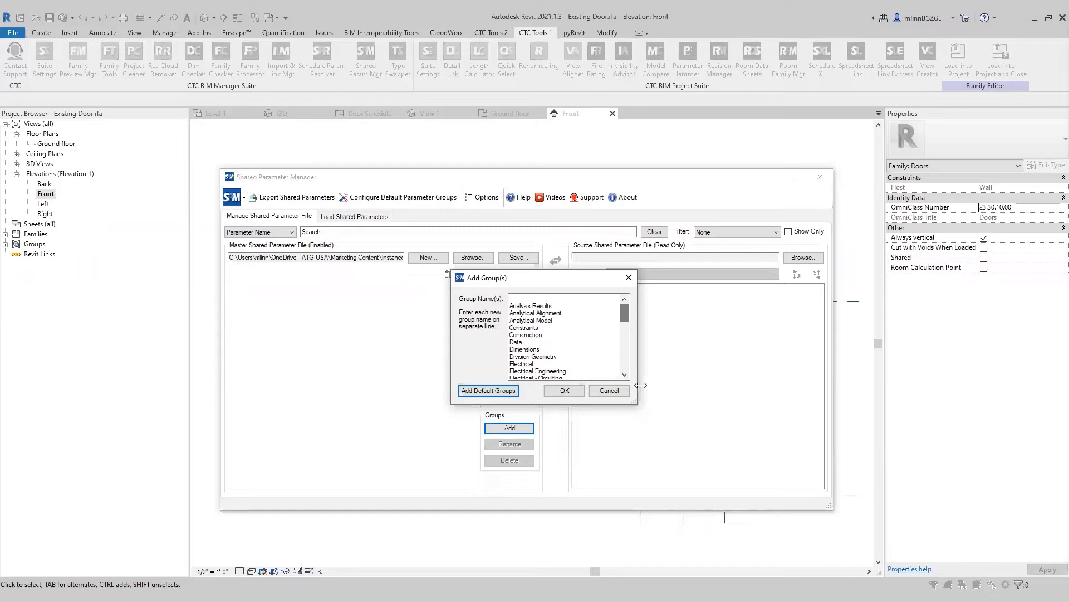
click(564, 390)
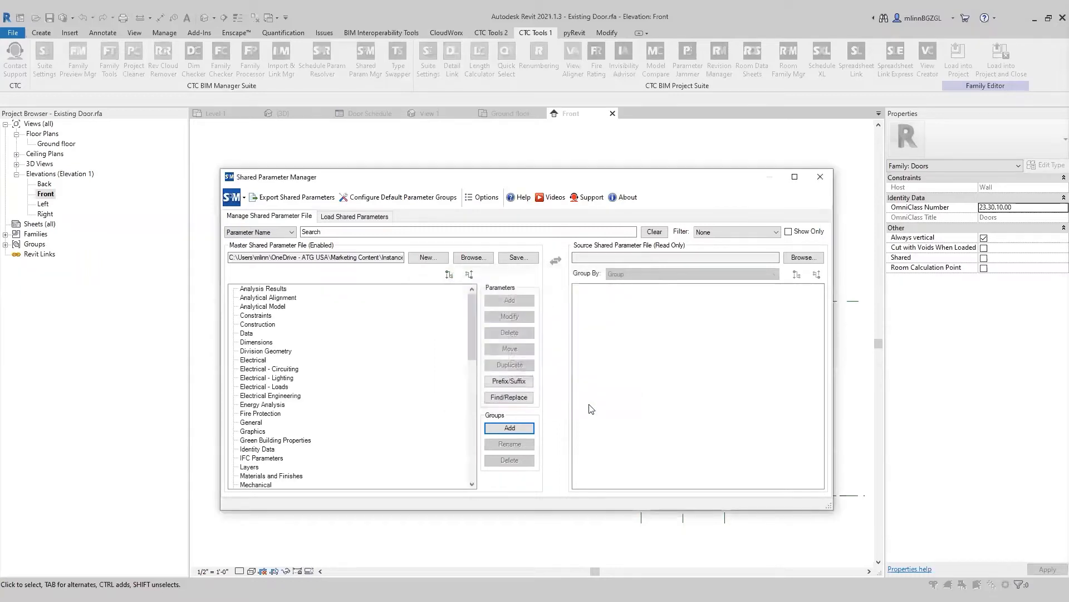
mouse_move(469, 306)
mouse_down()
mouse_move(469, 405)
mouse_move(452, 296)
mouse_up()
click(518, 259)
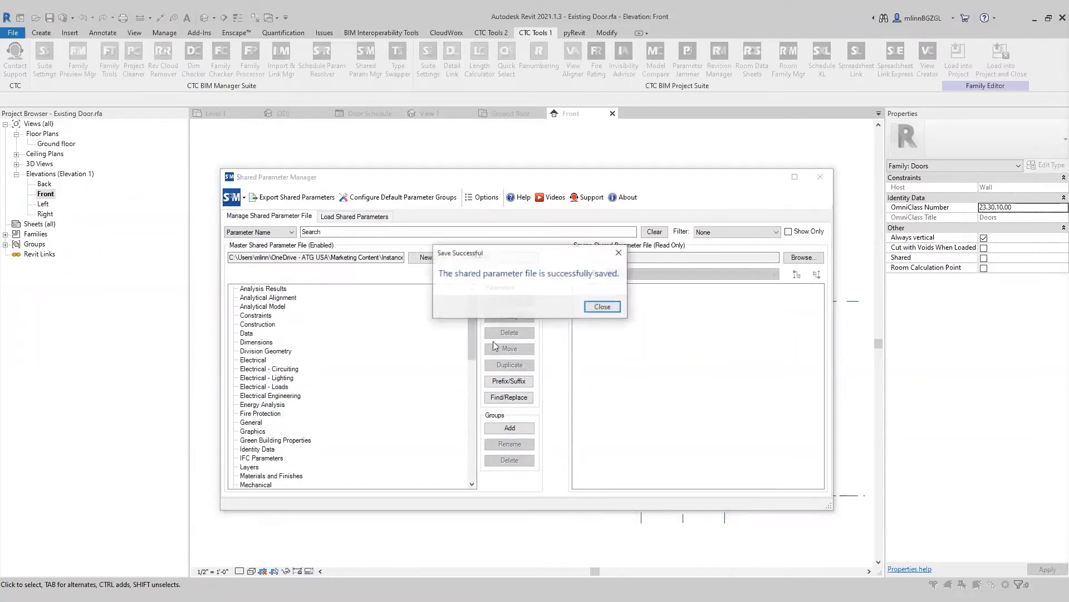
click(602, 306)
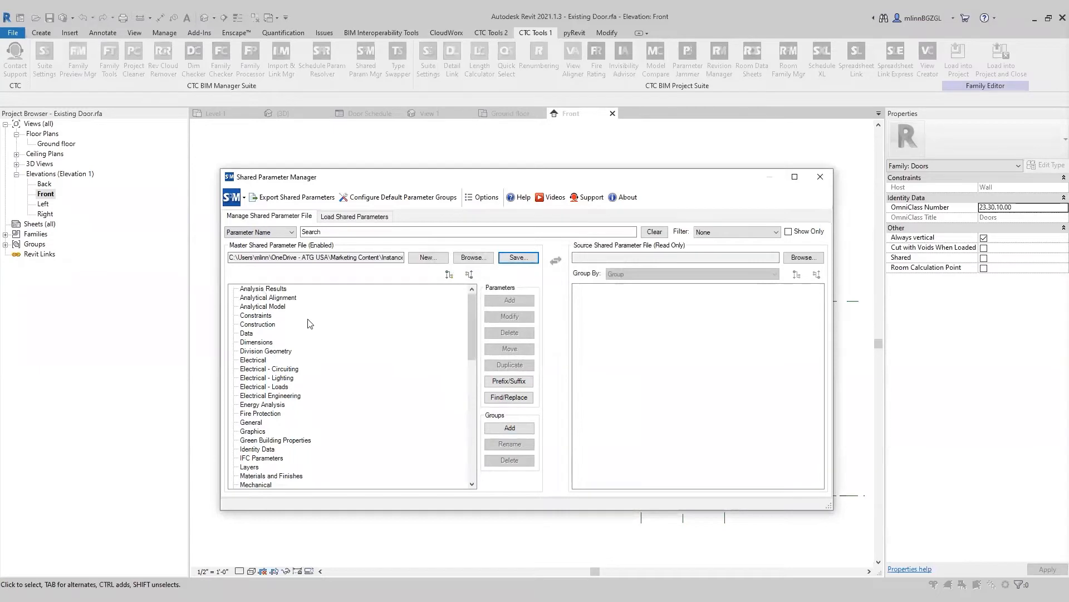
Batch add Width Instance and Height Instance as new shared parameter names under the Dimensions group
drag(474, 329, 473, 328)
click(263, 344)
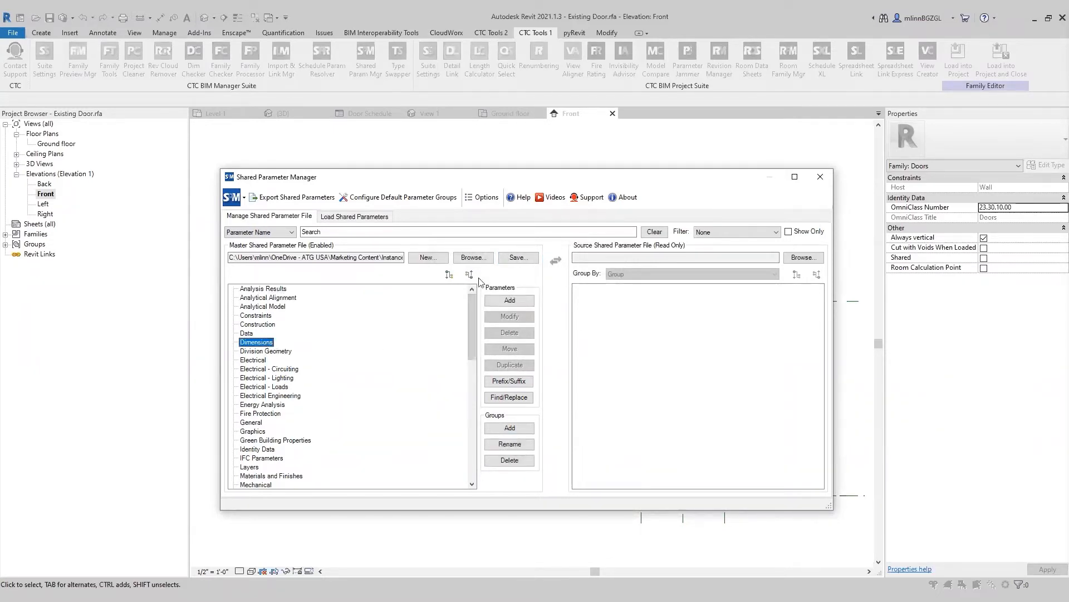
click(509, 301)
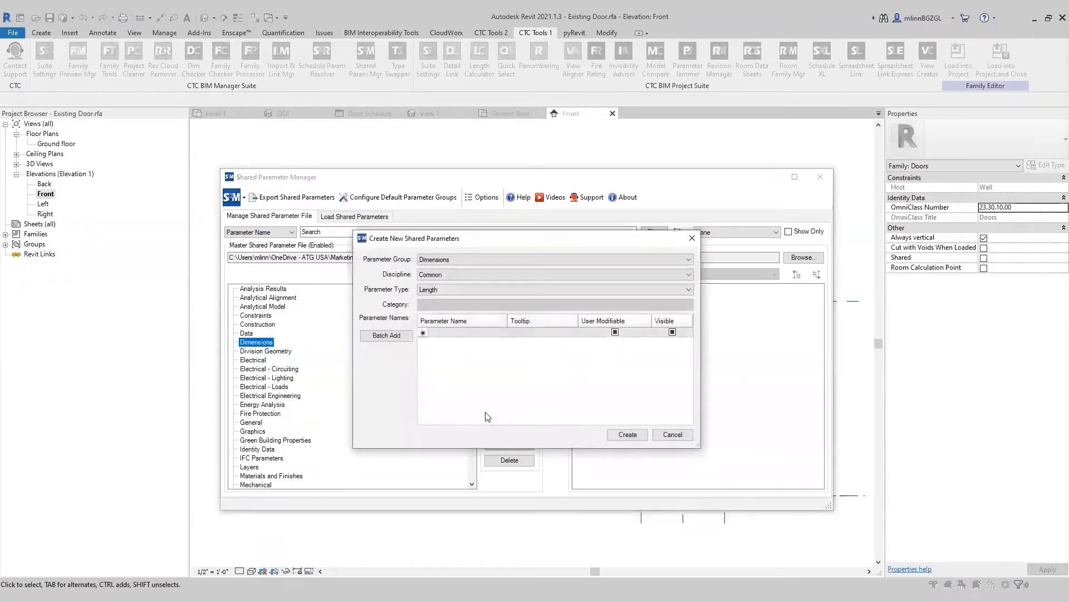
click(386, 336)
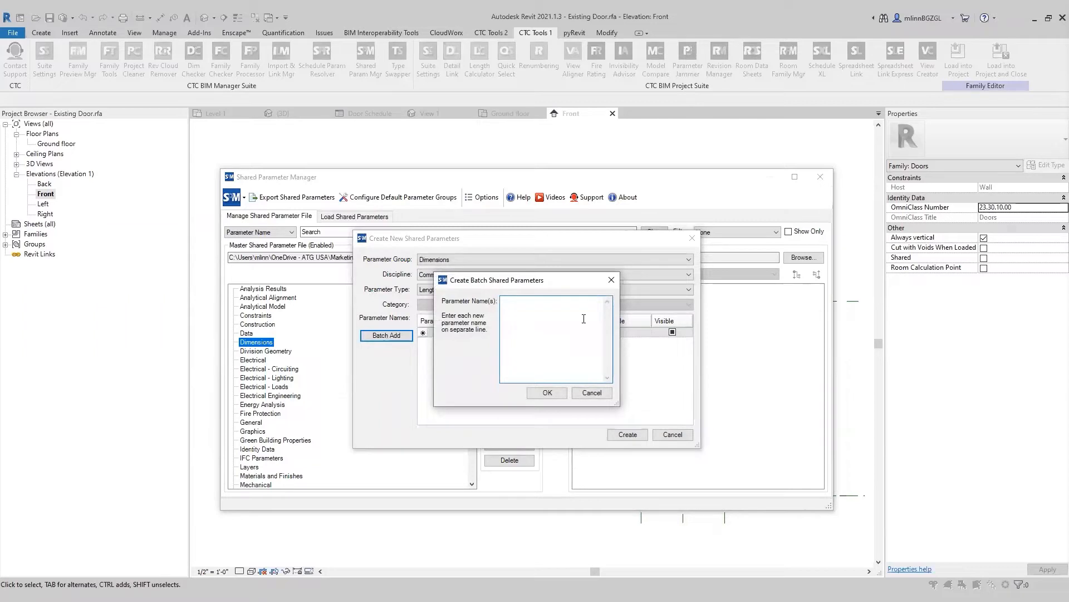
text(Width Instance)
click(548, 393)
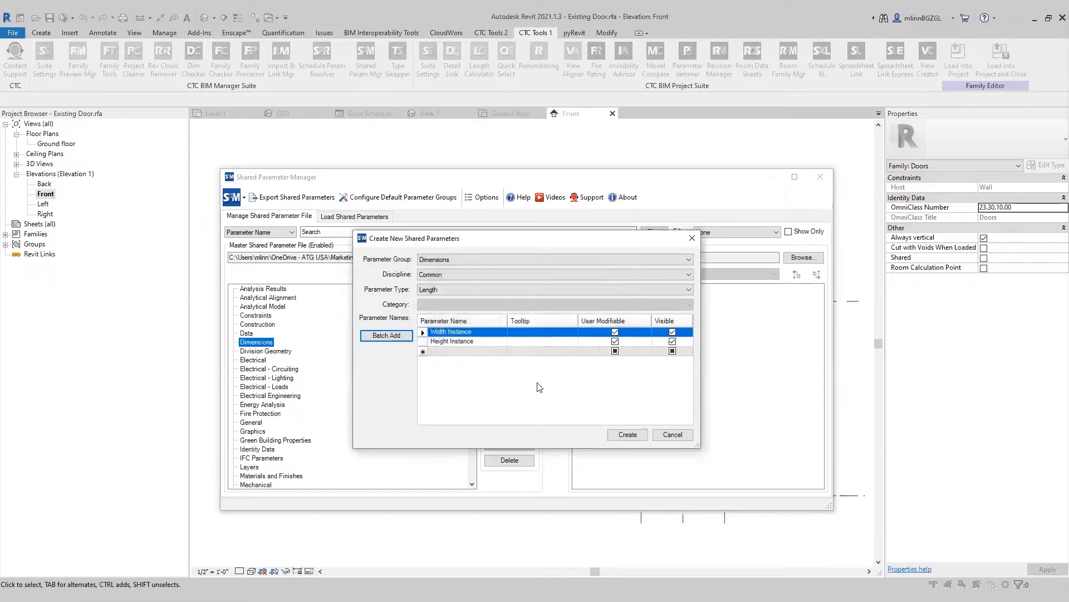
Create the two new parameters with group Dimensions, discipline Common and type Length, and save the shared parameter file
click(445, 259)
click(445, 259)
click(448, 272)
click(448, 272)
click(444, 289)
click(444, 289)
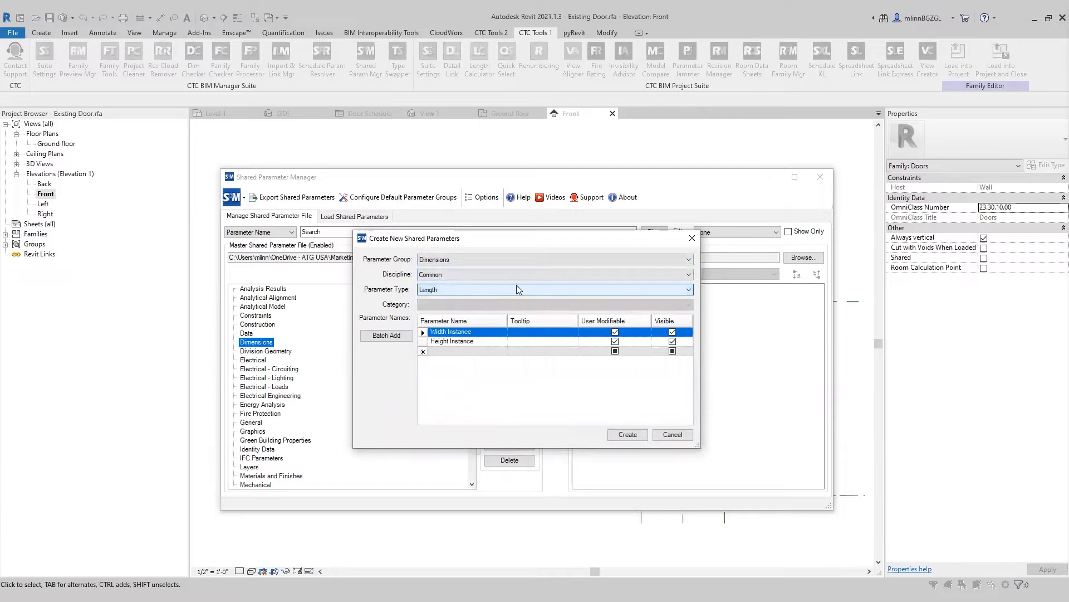
click(628, 435)
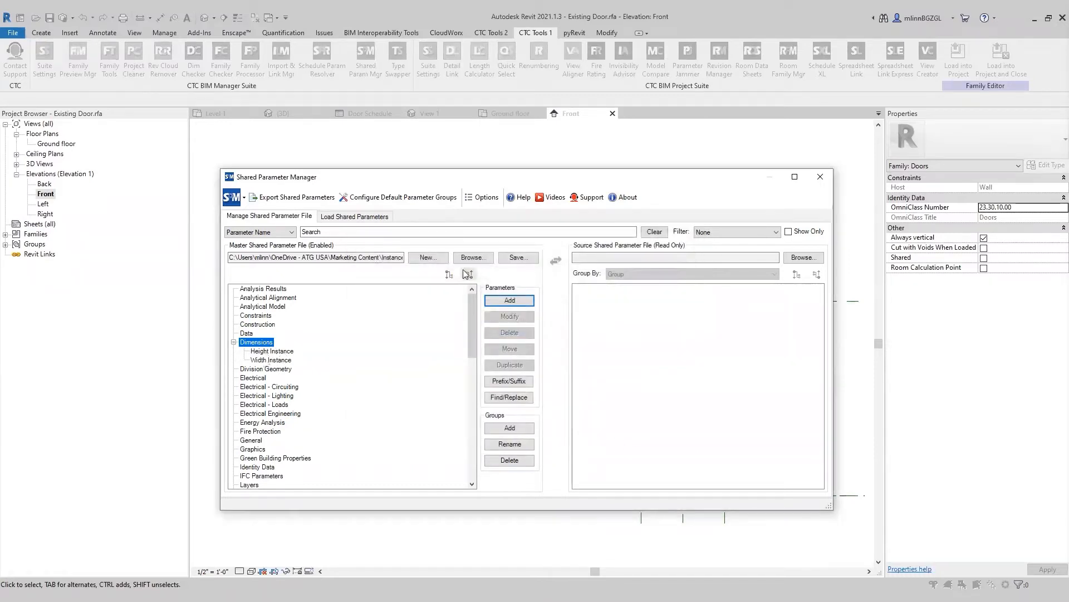
click(517, 258)
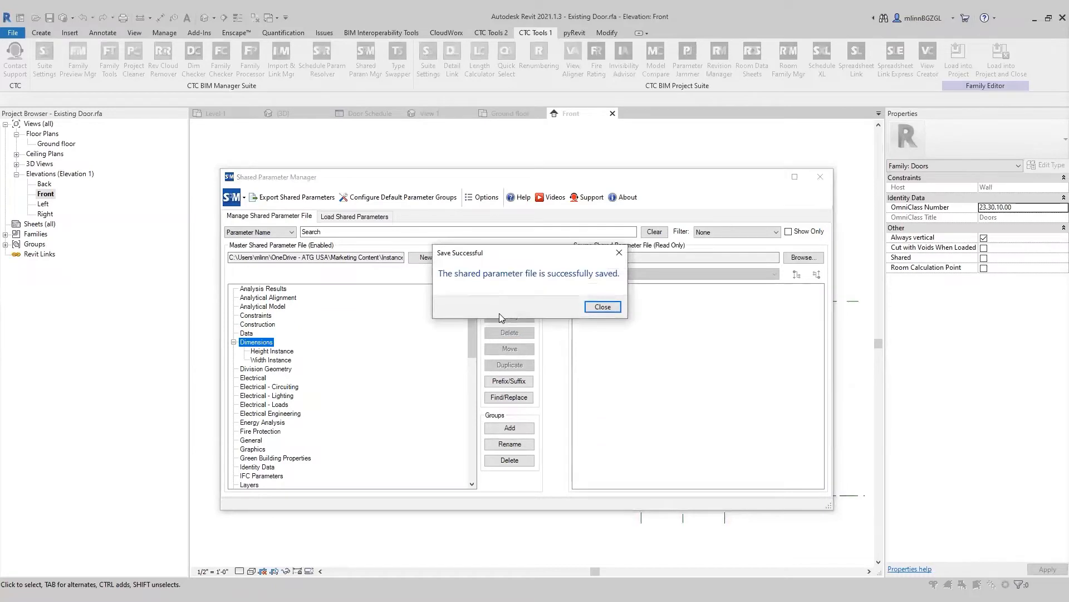
click(603, 307)
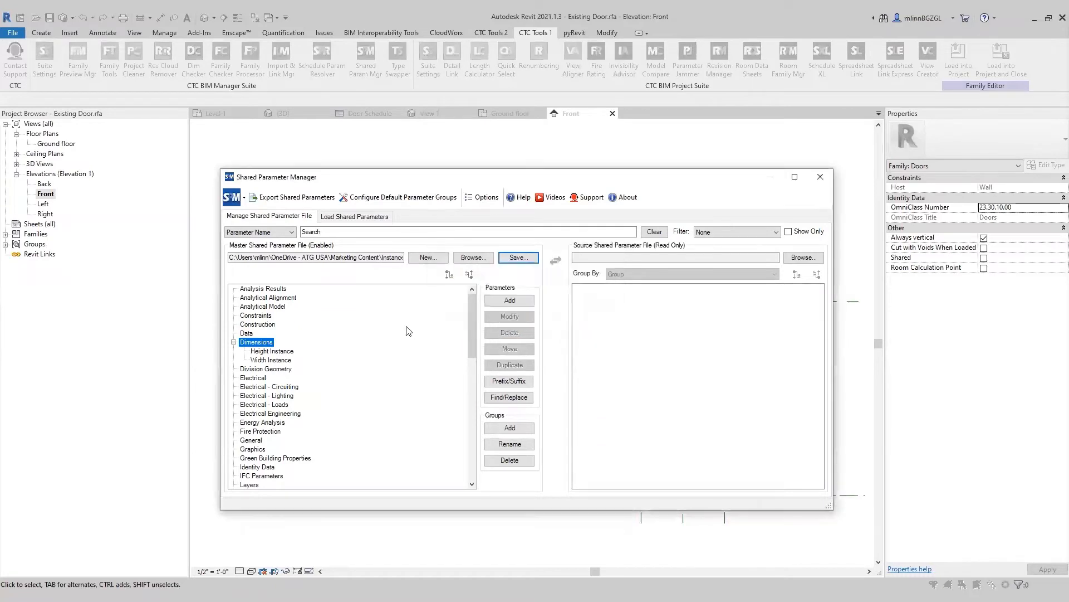
Open SP File.txt as the source for loading shared parameters and expand its Dimensions group
click(354, 217)
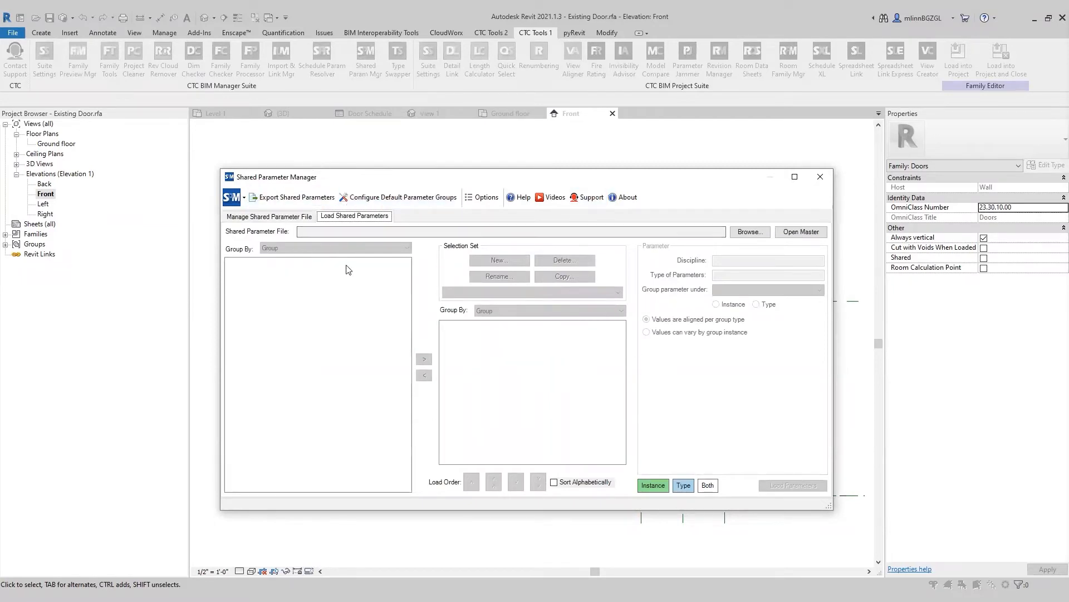
click(310, 309)
click(750, 232)
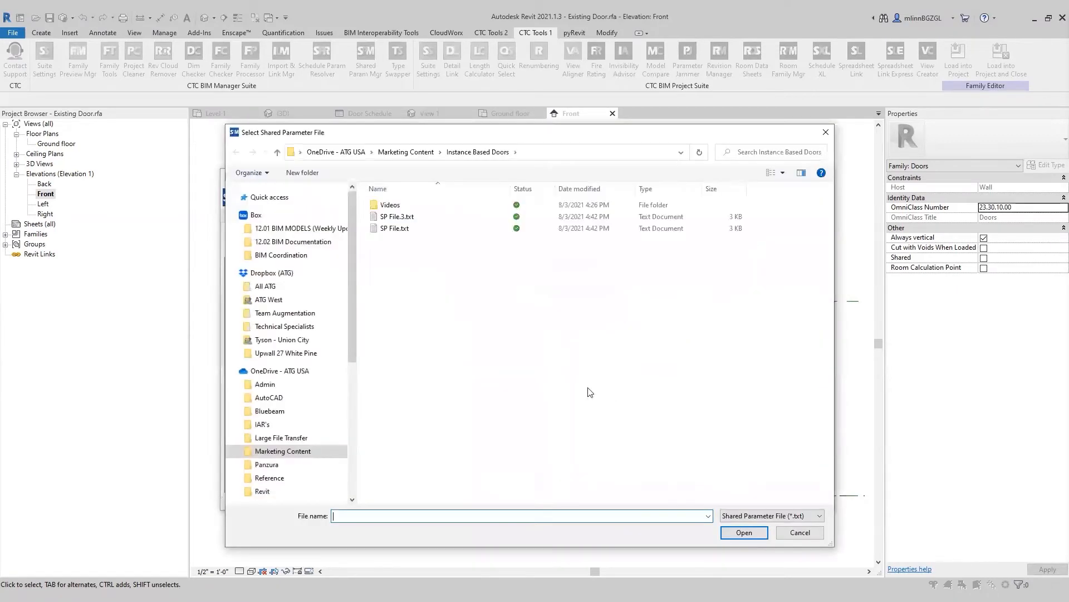
click(394, 229)
click(745, 532)
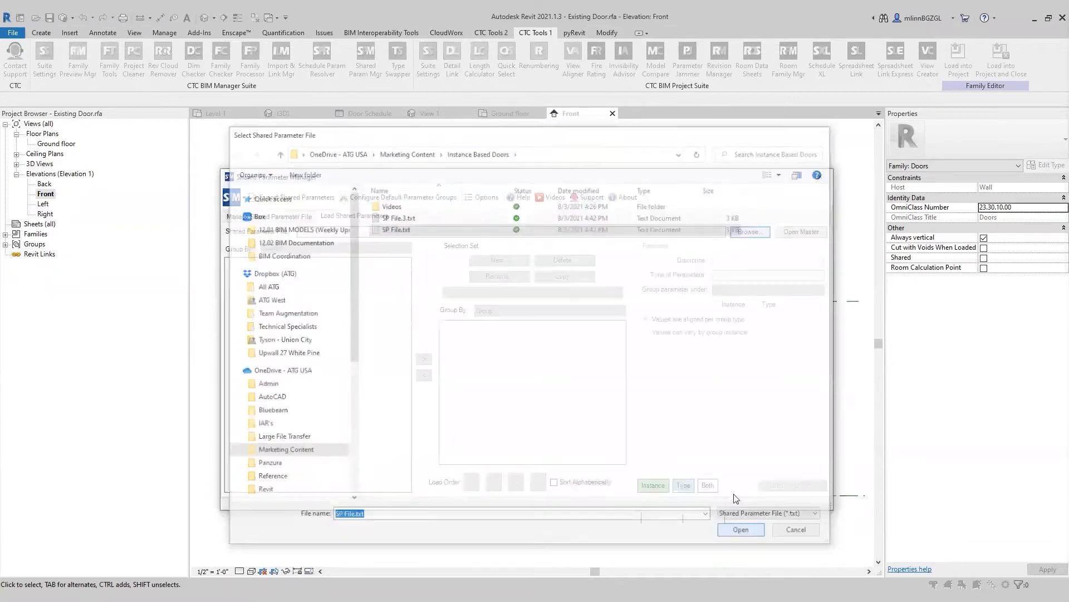
drag(408, 293, 397, 263)
click(251, 317)
click(230, 316)
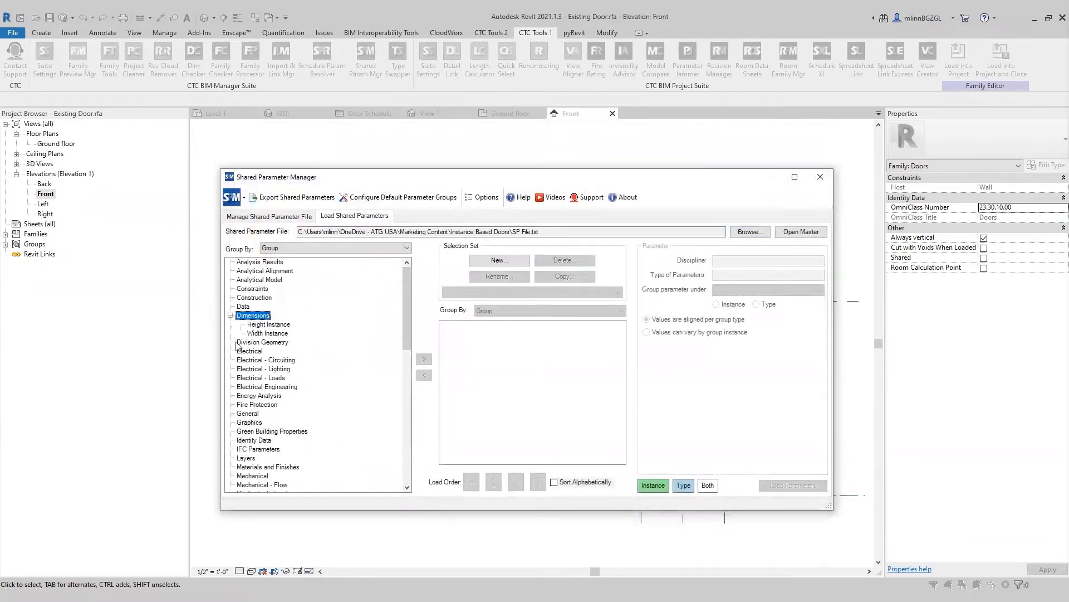
Create a selection set named Instance Parameters for the shared parameters to load
click(262, 333)
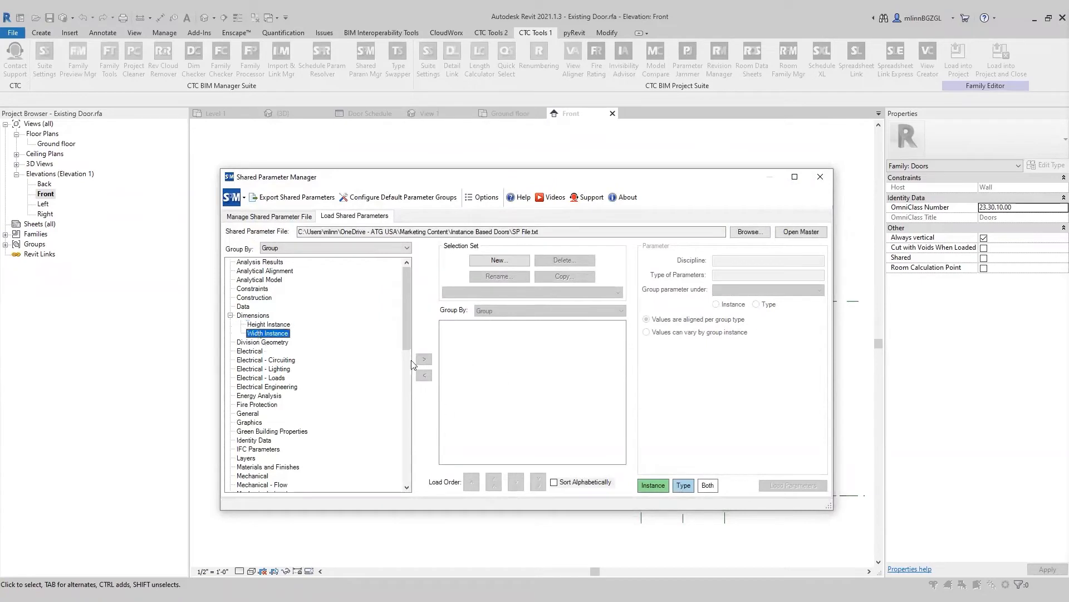
key(ctrl)
key(ctrl)
click(489, 260)
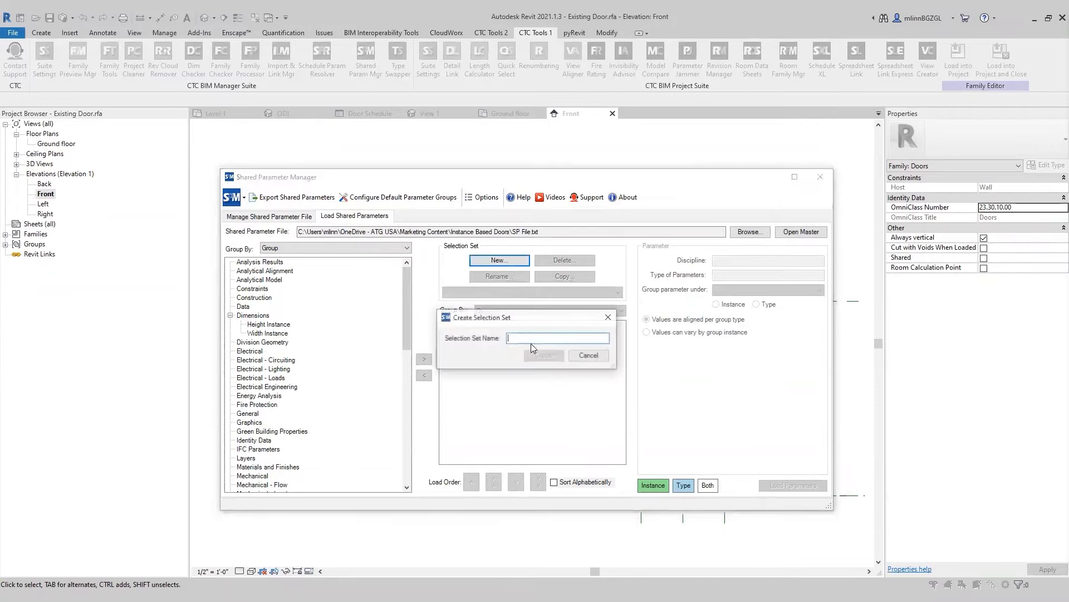
text(Instance Parameters)
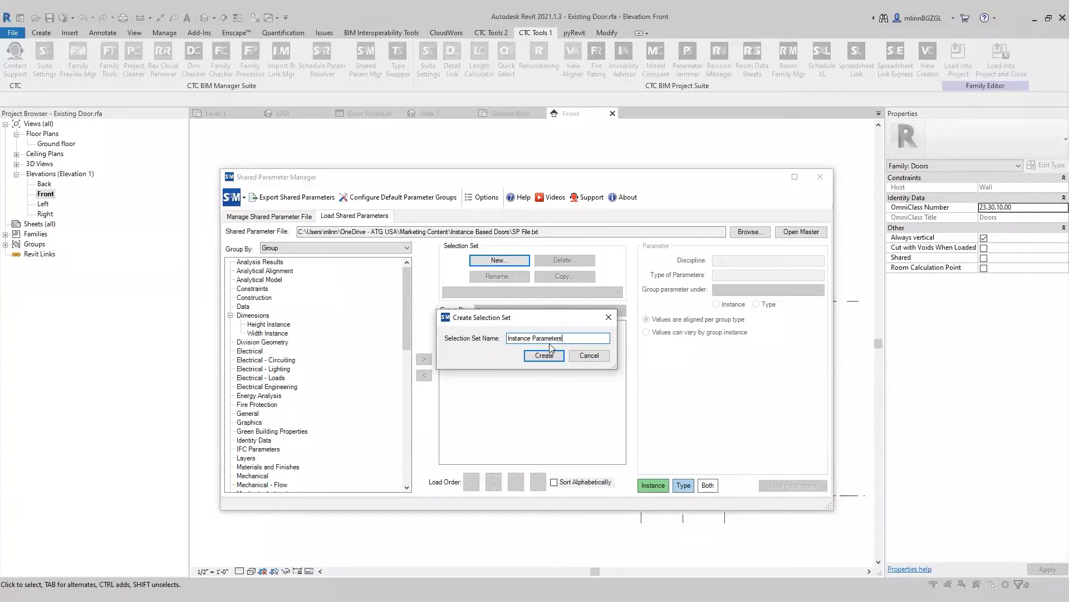
click(547, 354)
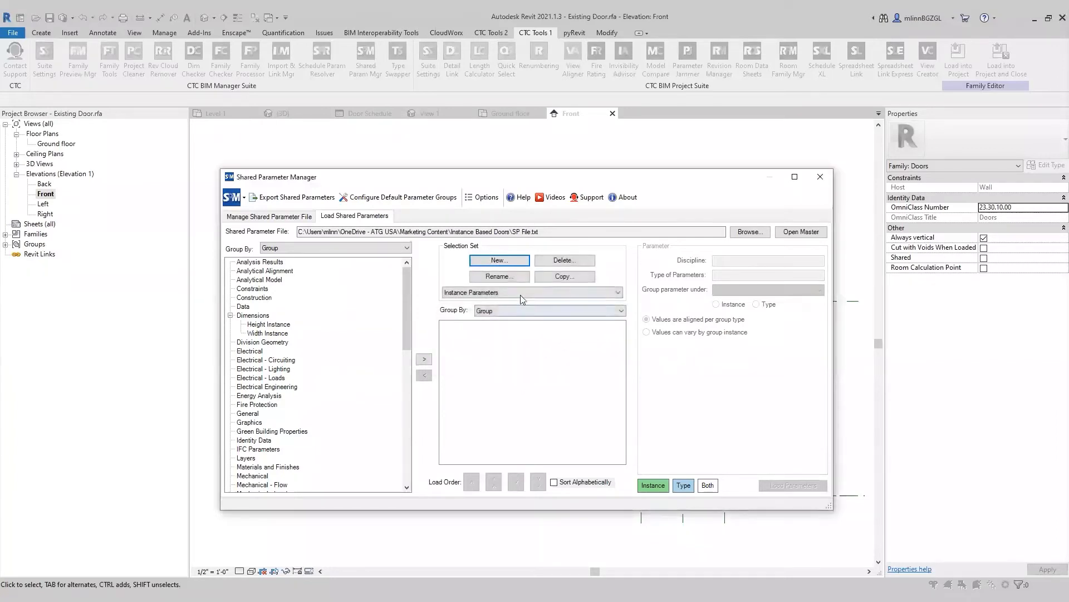
Add Height Instance and Width Instance to the Instance Parameters selection set and review each one's load settings
click(265, 332)
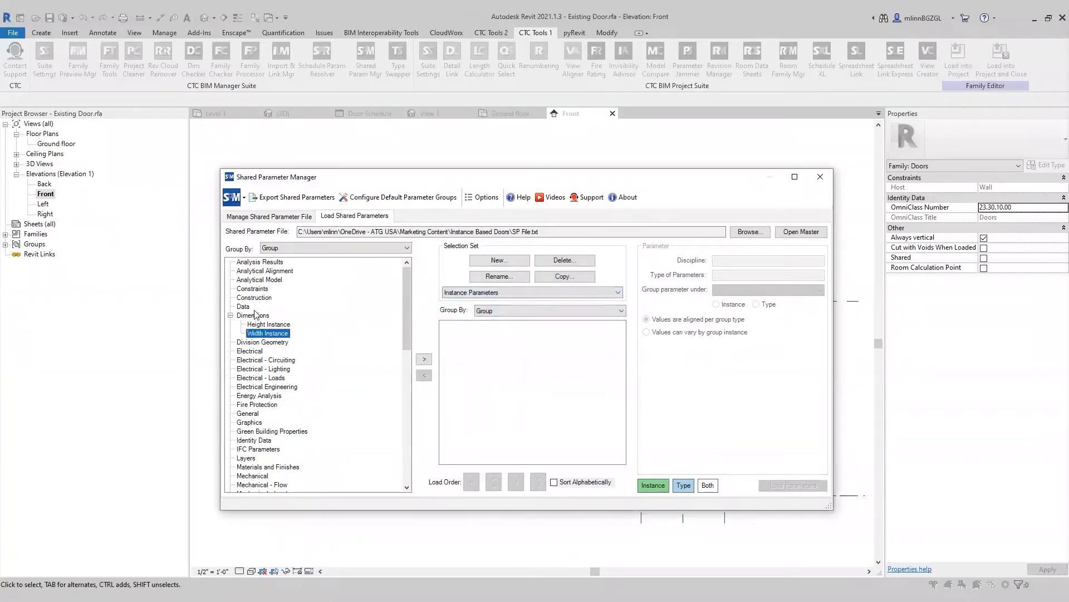
ctrl+click(267, 325)
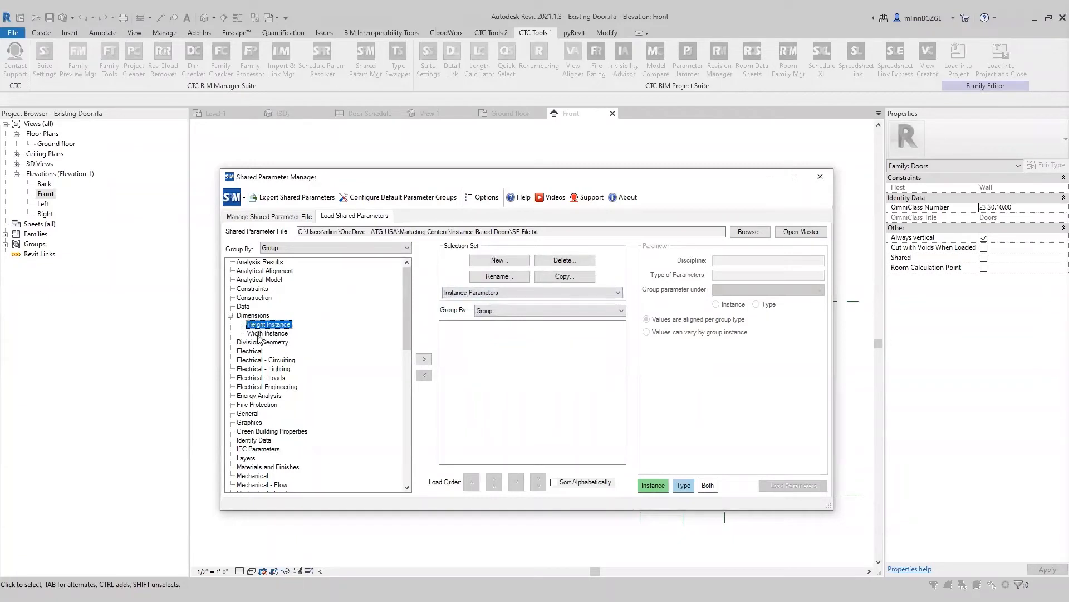
click(424, 359)
click(483, 334)
ctrl+click(495, 343)
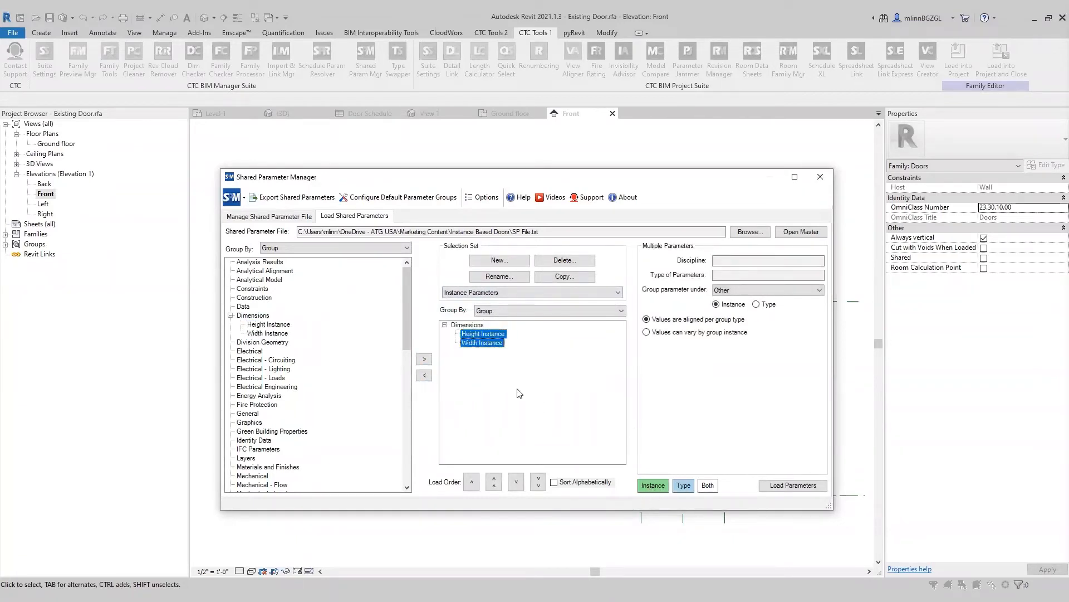
click(491, 342)
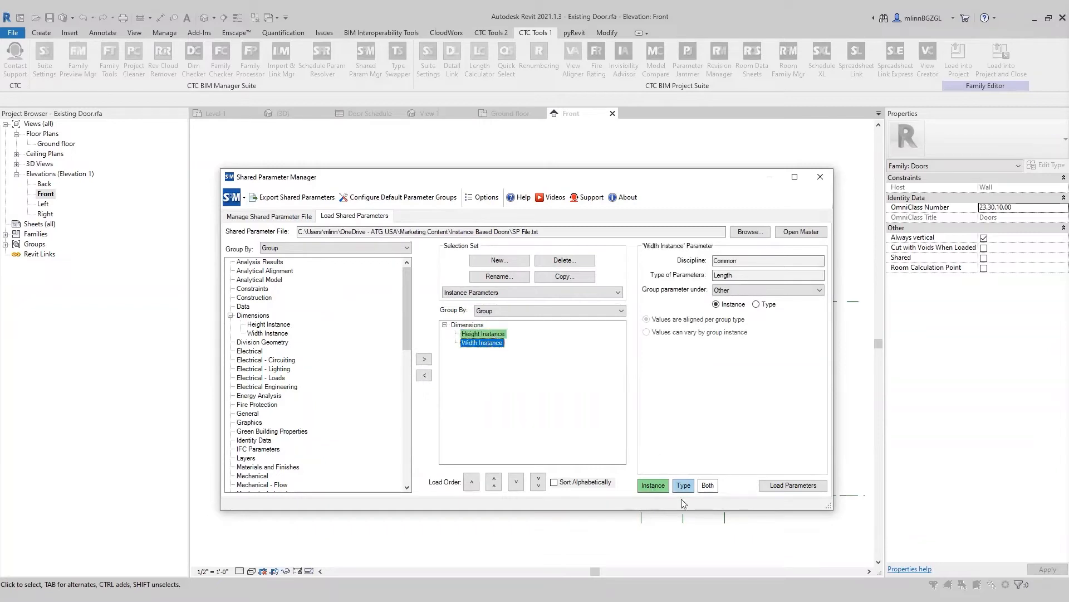
click(497, 333)
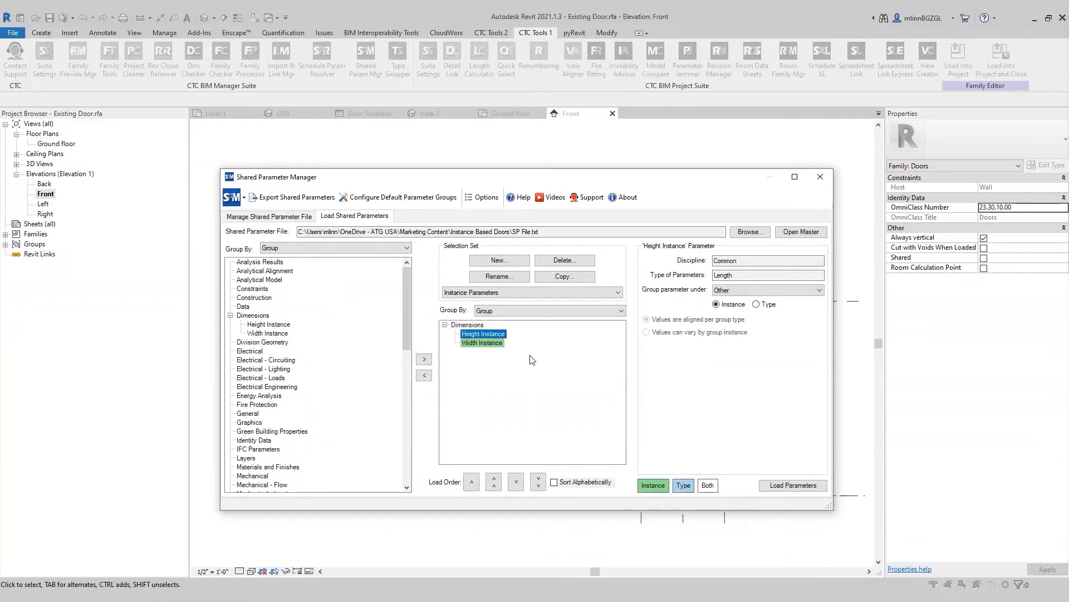
Switch Height Instance and Width Instance to Type to compare their colour coding, and set both back to Instance
ctrl+click(482, 343)
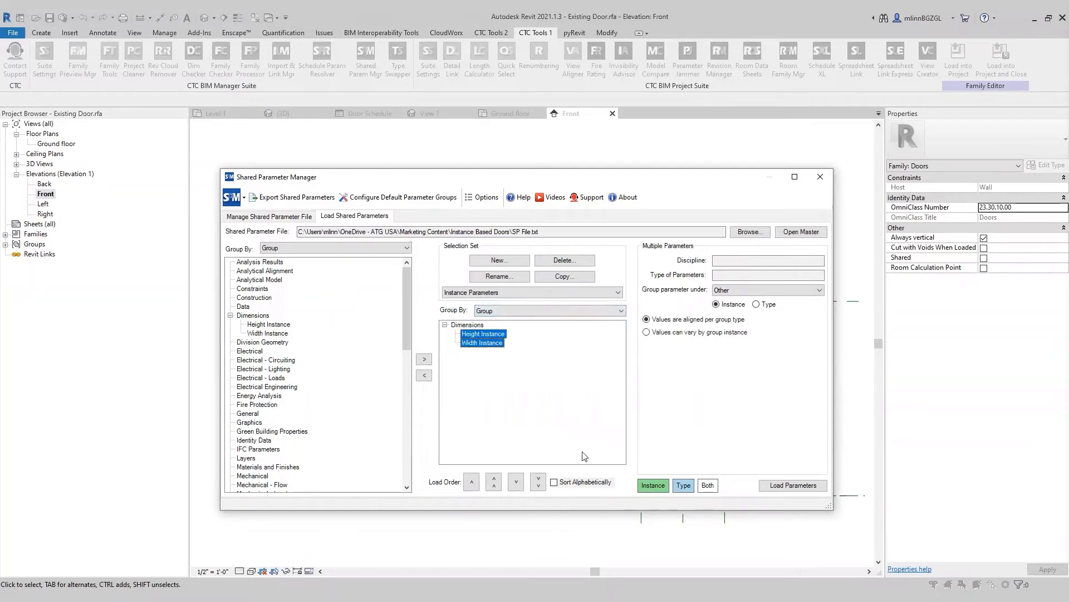
click(769, 307)
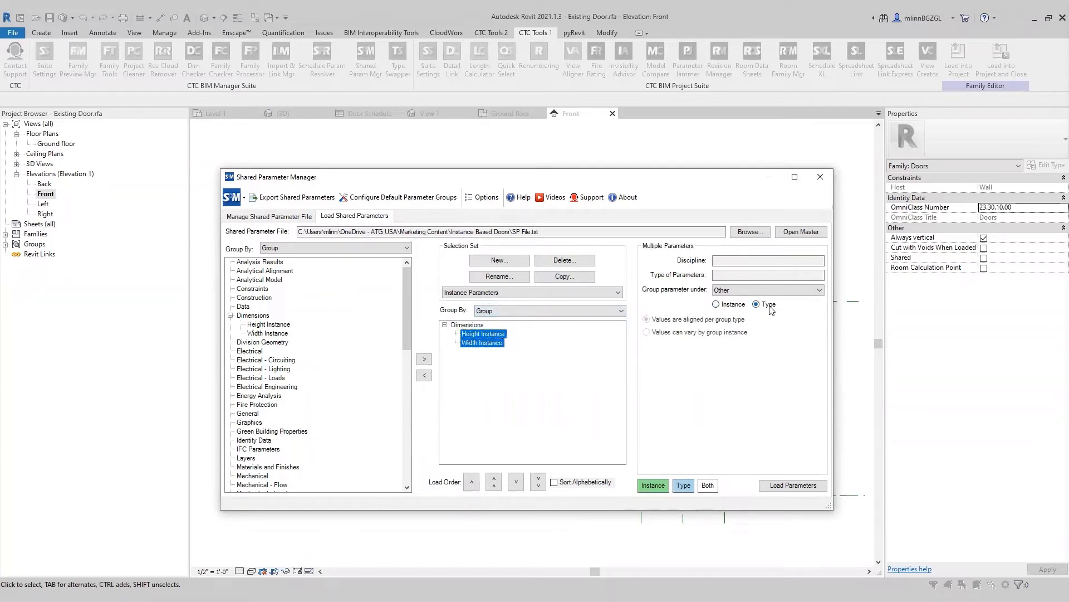
click(469, 325)
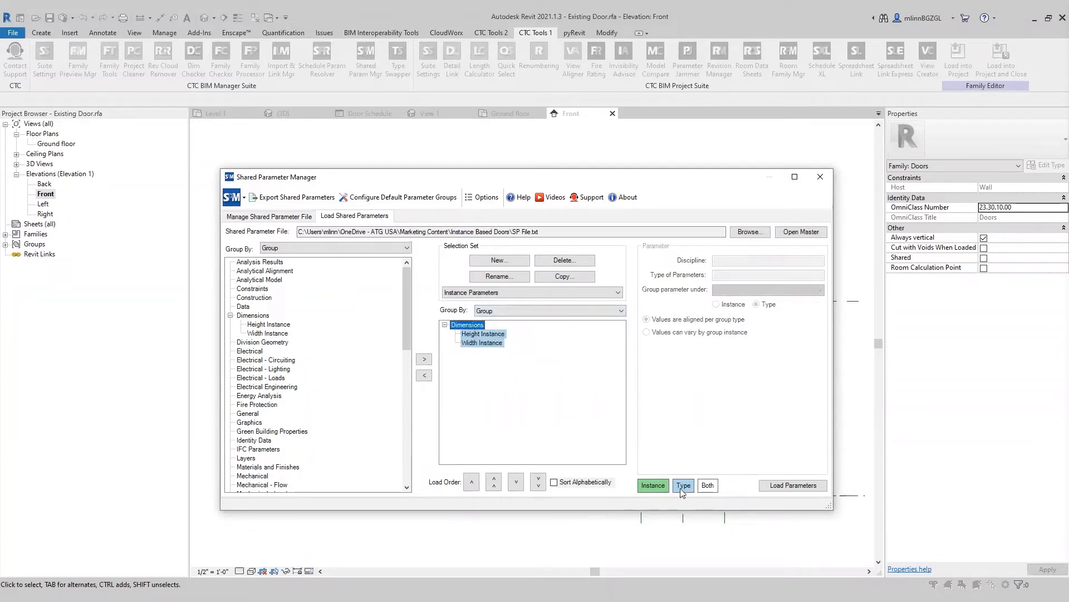
click(493, 336)
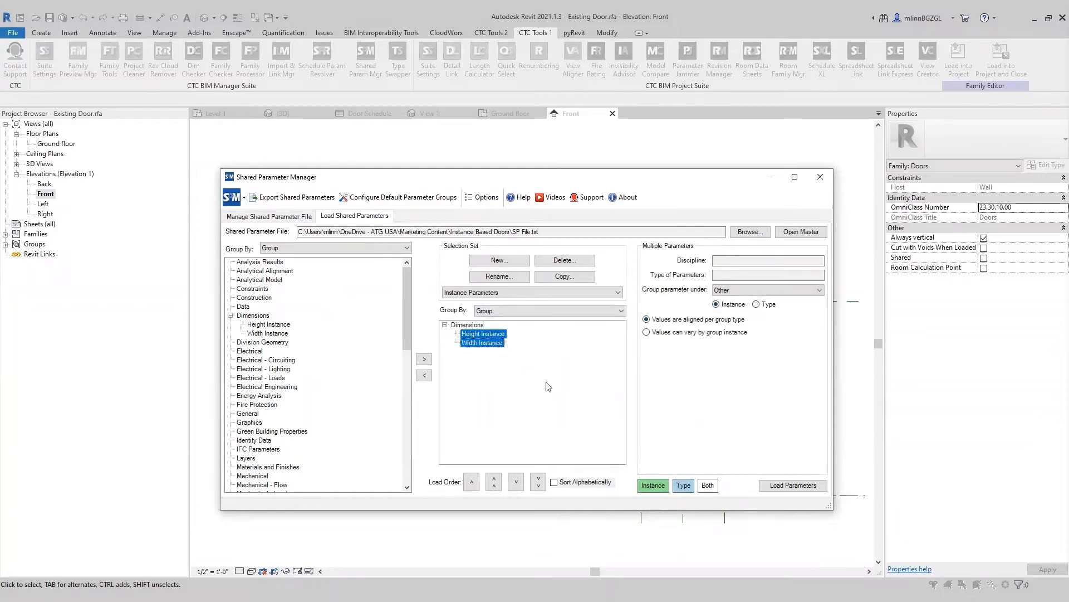
click(468, 325)
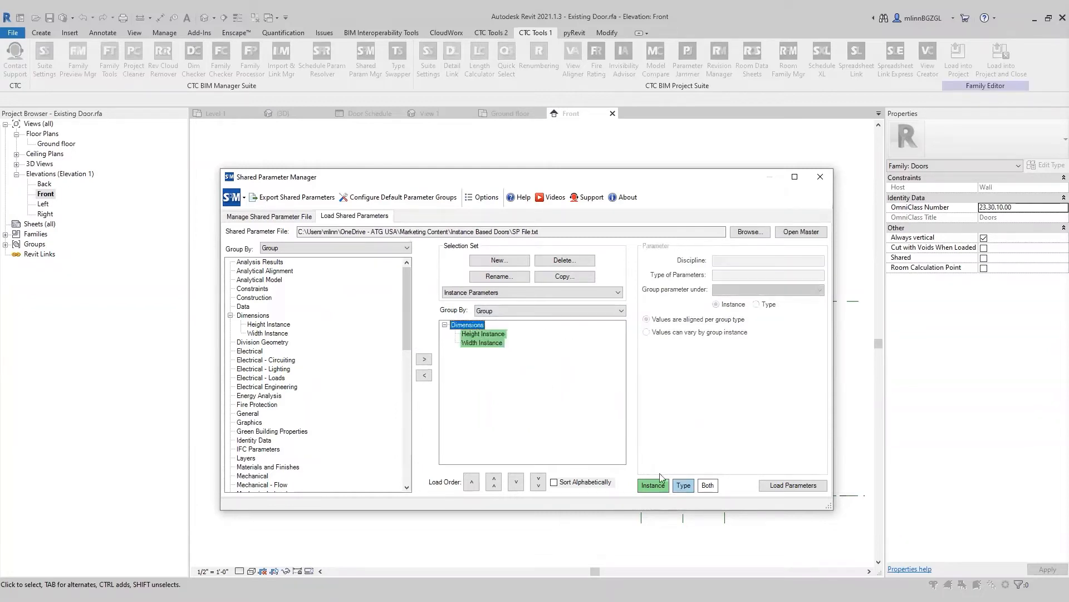
Group both Height Instance and Width Instance under Dimensions in their load settings
click(482, 335)
ctrl+click(482, 343)
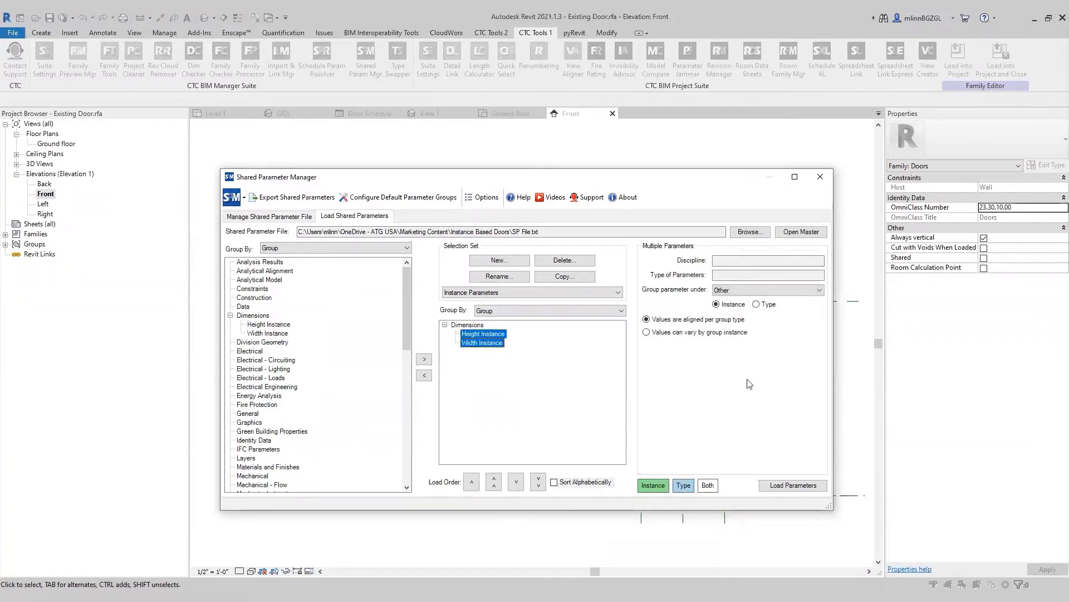
click(730, 275)
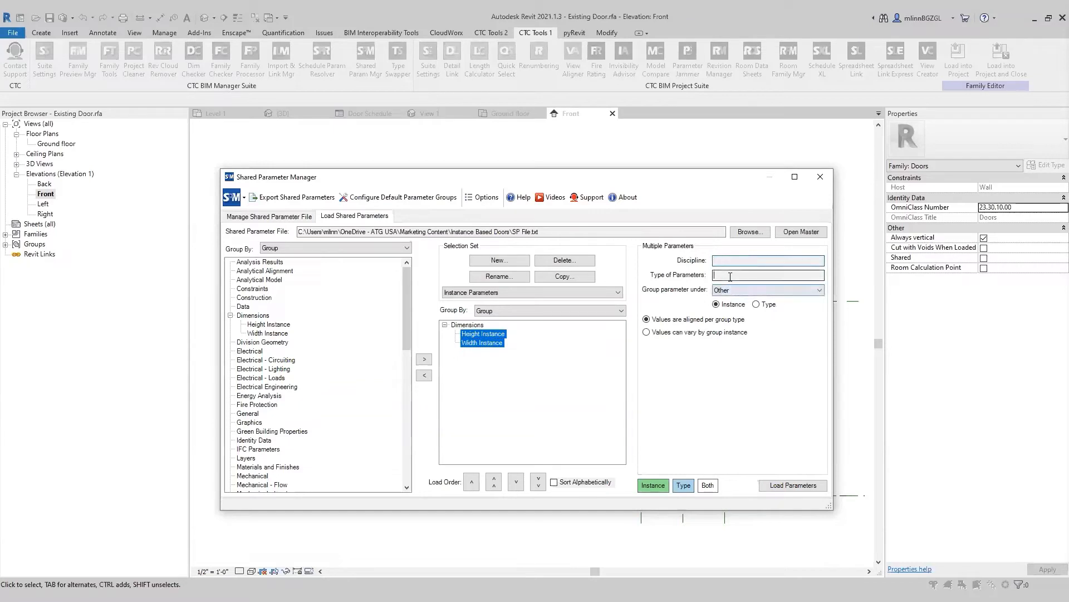
click(731, 290)
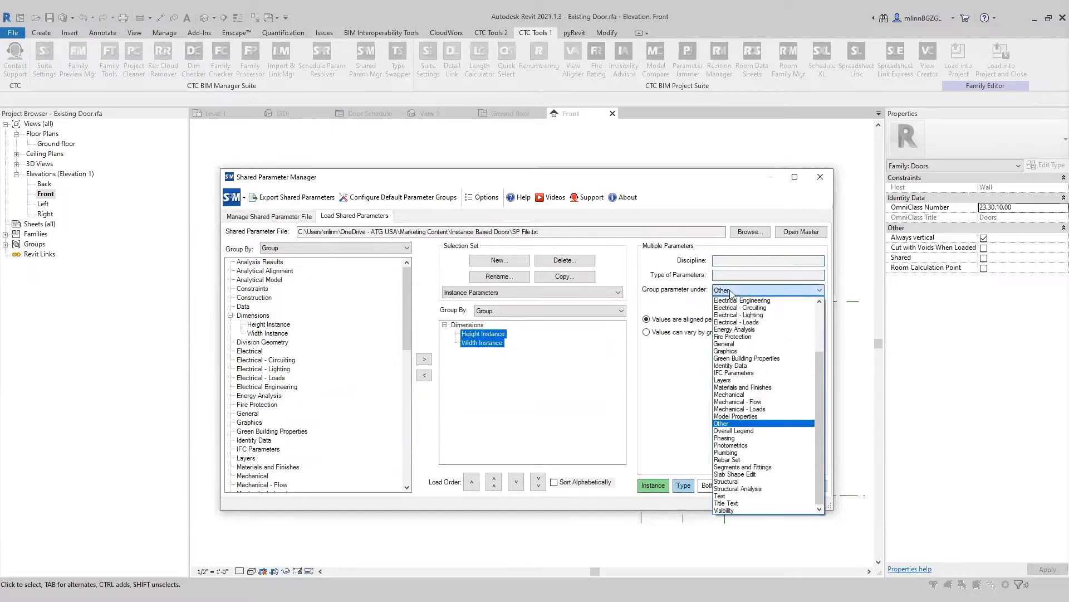
key(d)
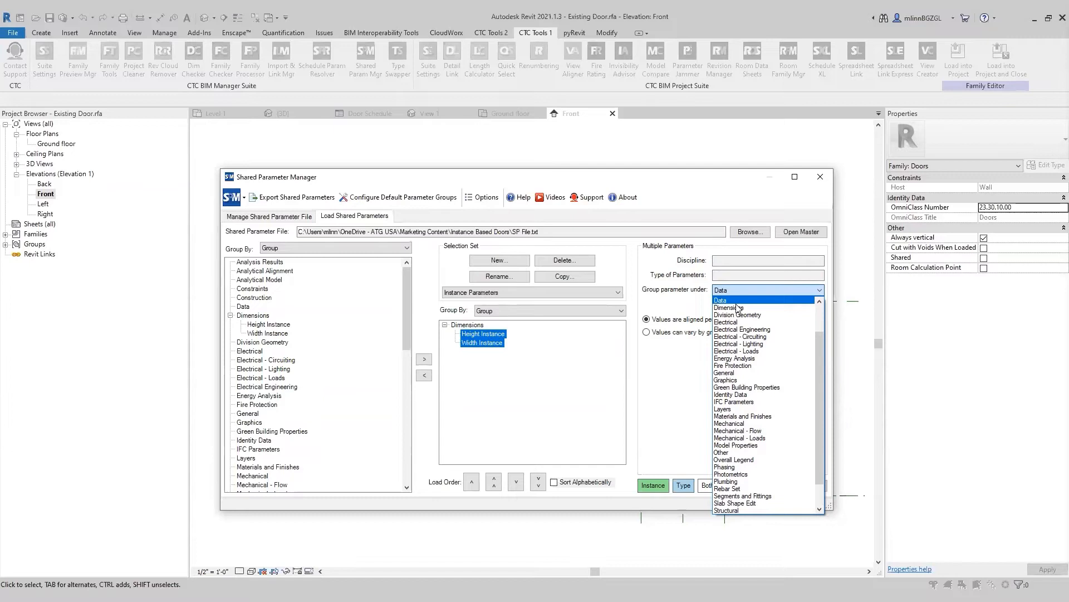
click(737, 308)
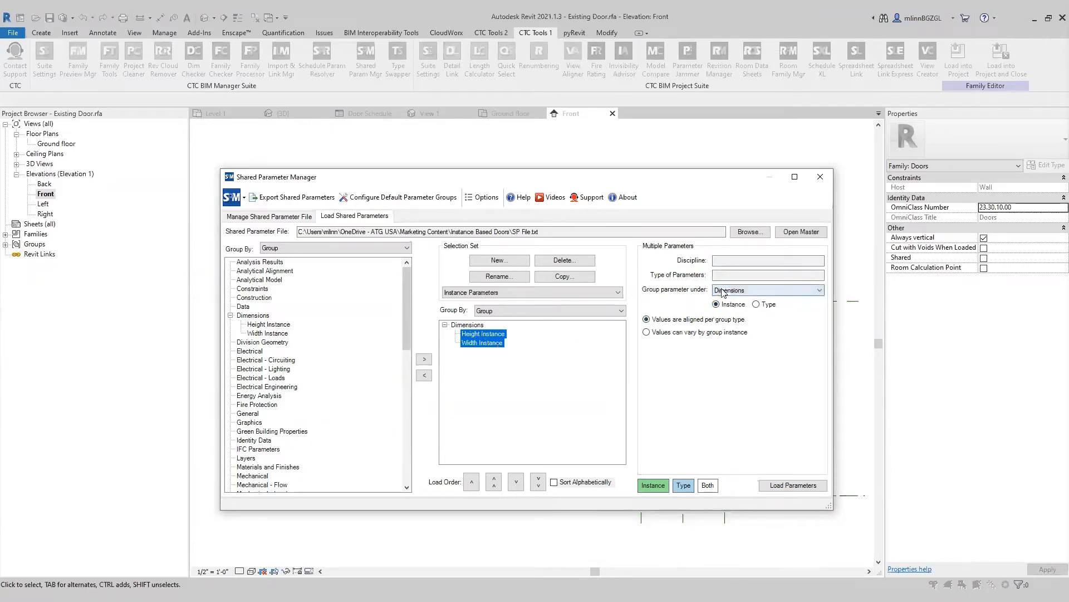
Load all parameters of the Instance Parameters selection set into the open door family
click(793, 485)
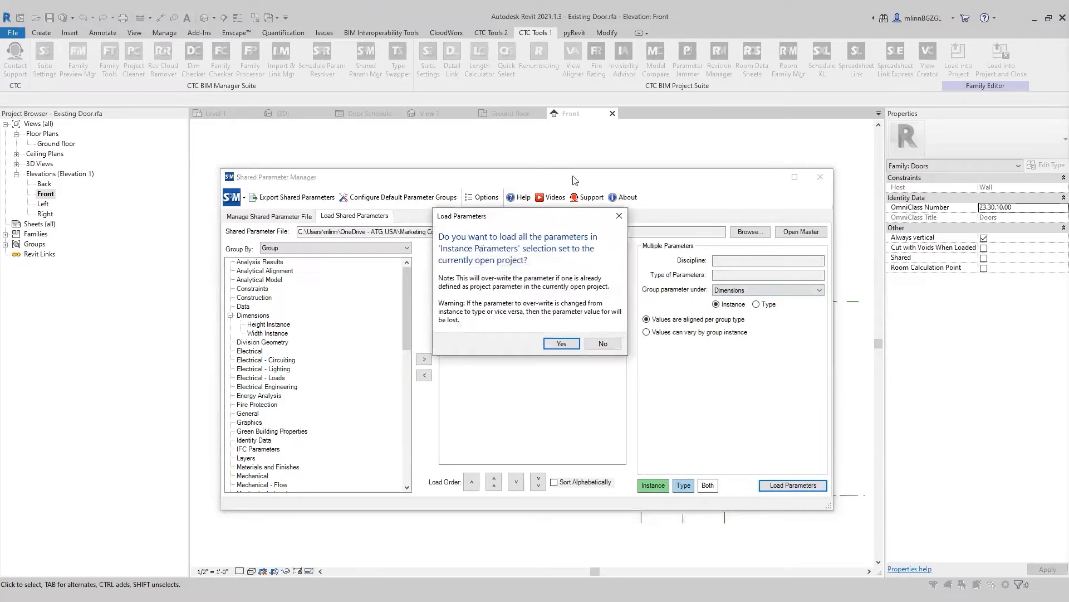
Load the Height Instance and Width Instance shared parameters into the door family and close the Shared Parameter Manager
click(562, 343)
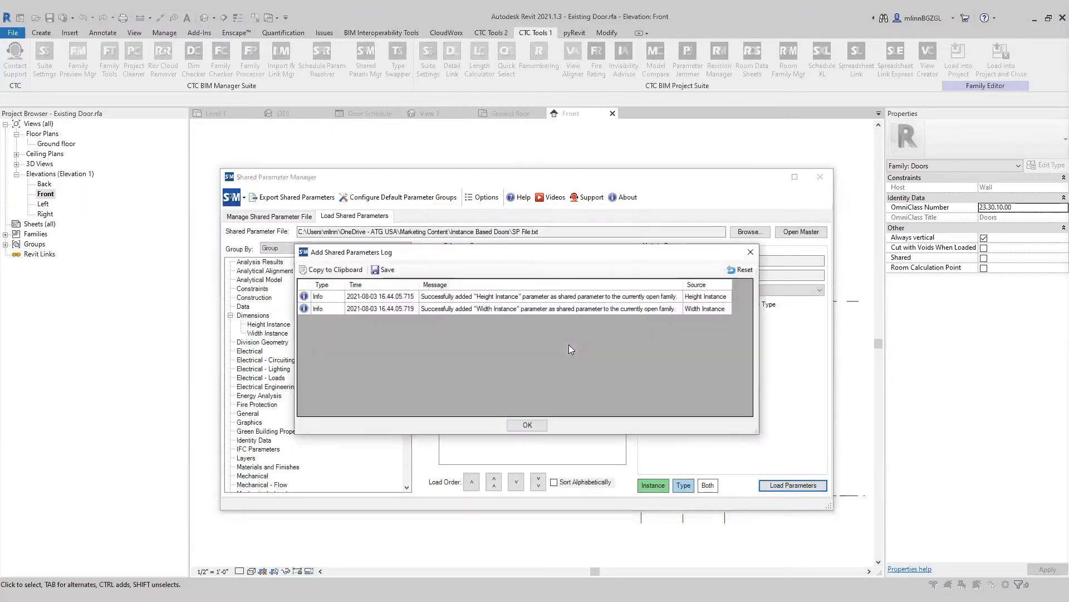
click(528, 425)
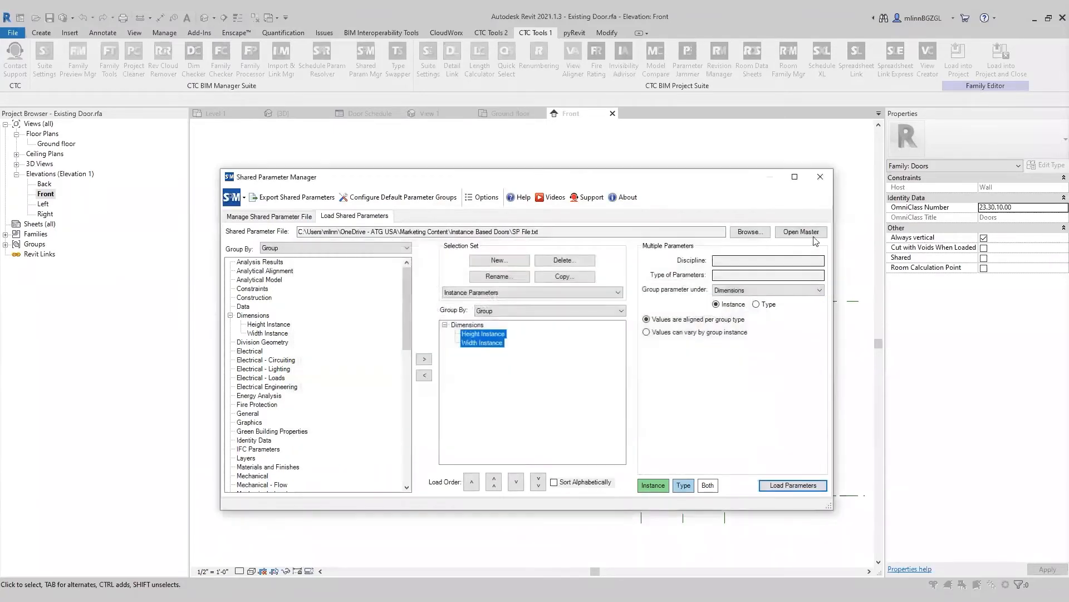
click(820, 177)
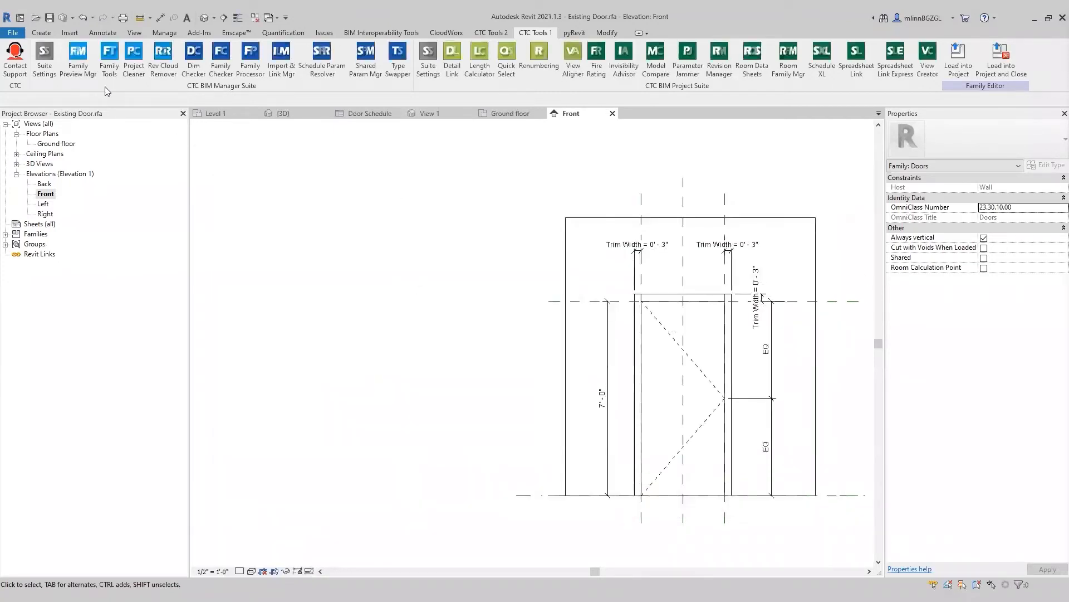
Open the family types of the door and set the default Height Instance value to 7' 0"
click(42, 32)
click(44, 69)
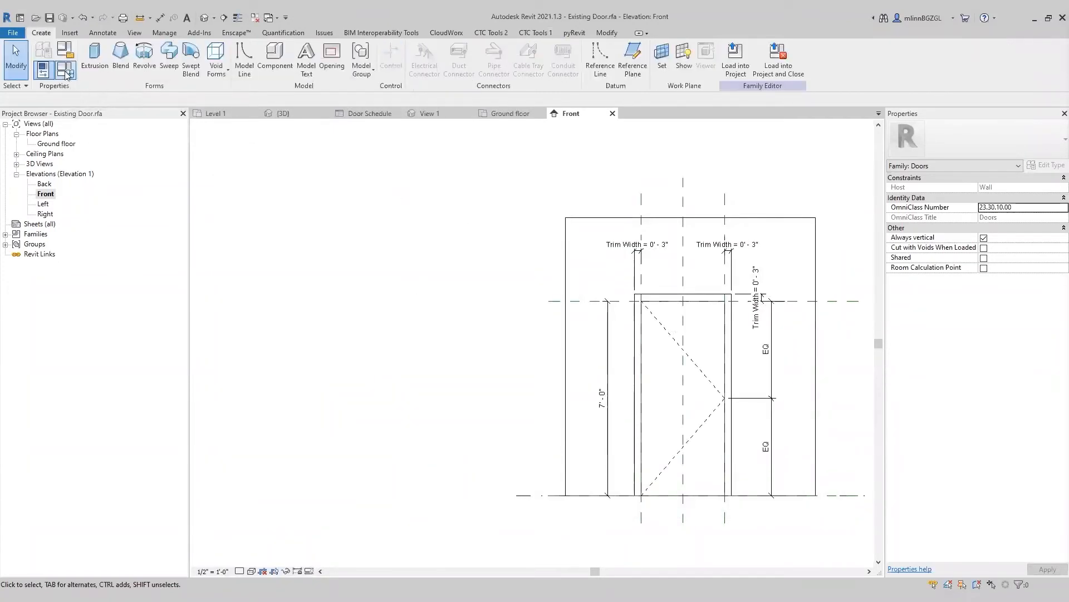
drag(516, 133, 530, 119)
click(339, 363)
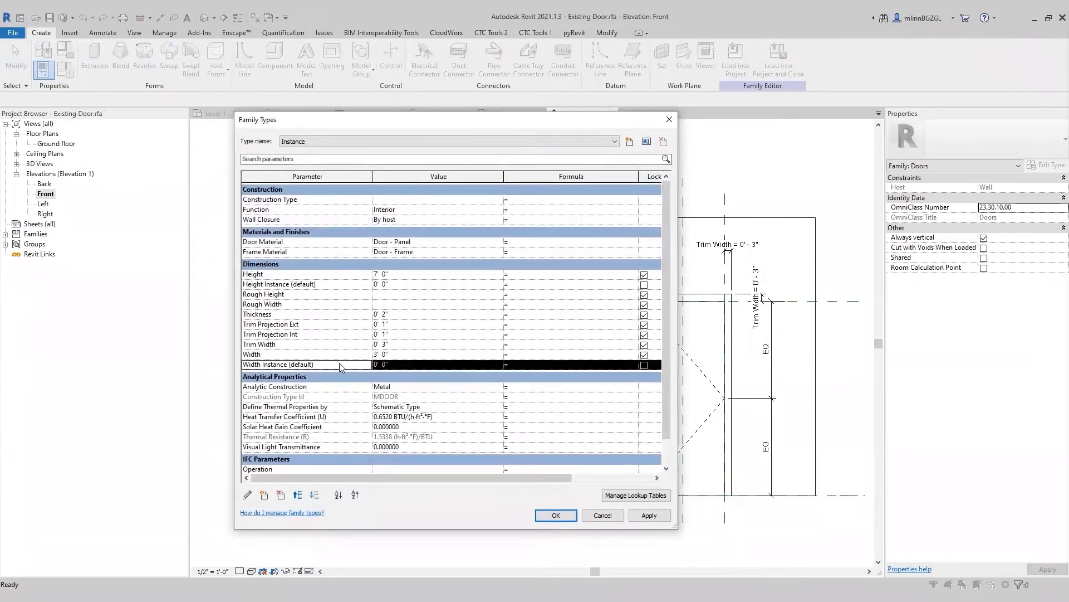
click(335, 285)
click(336, 285)
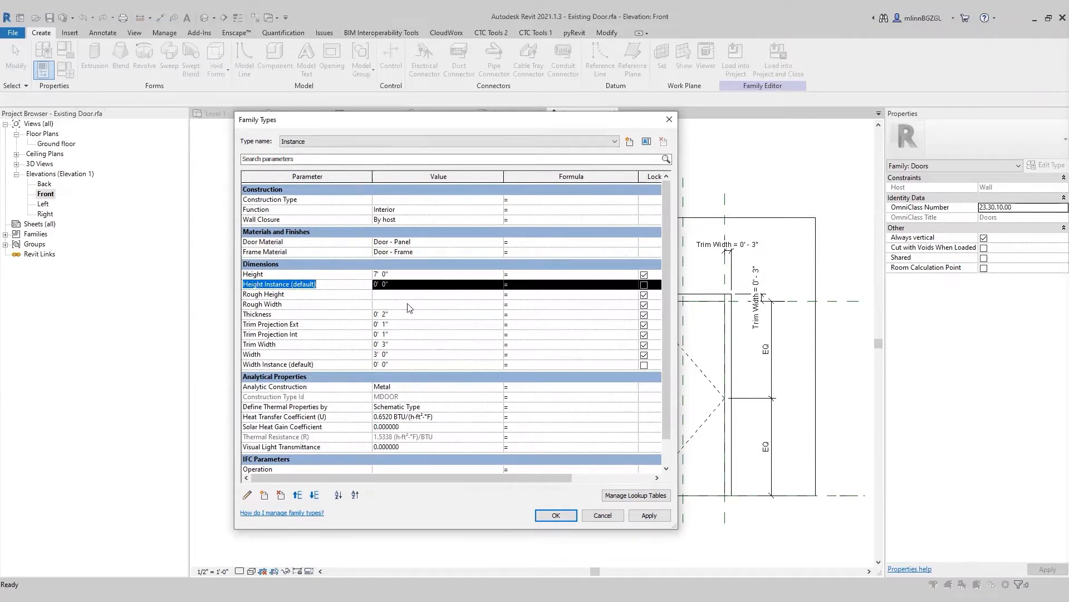
click(403, 285)
text(7)
click(417, 324)
click(416, 324)
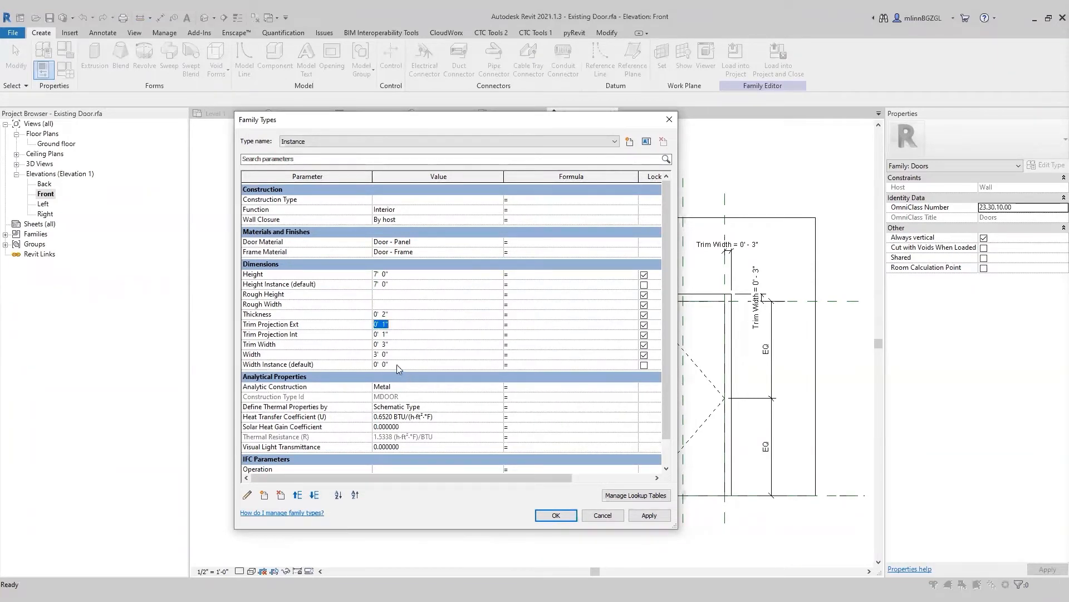
Set the default Width Instance value to 3' 0"
click(398, 364)
text(3)
click(423, 299)
Check the parameter properties of Height Instance and Width Instance, and accept the family type settings
click(325, 285)
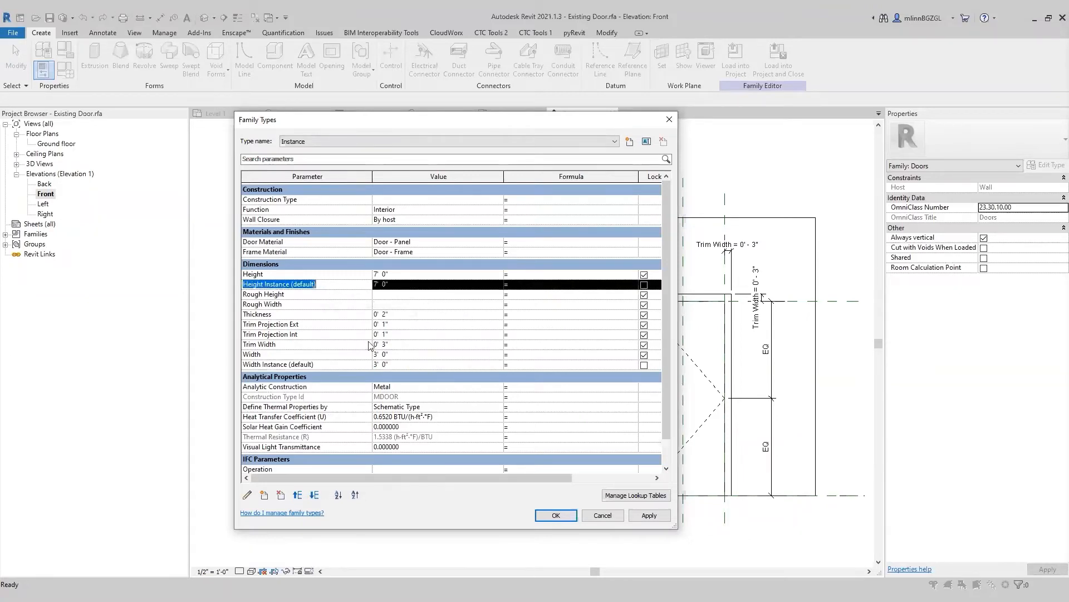
click(249, 494)
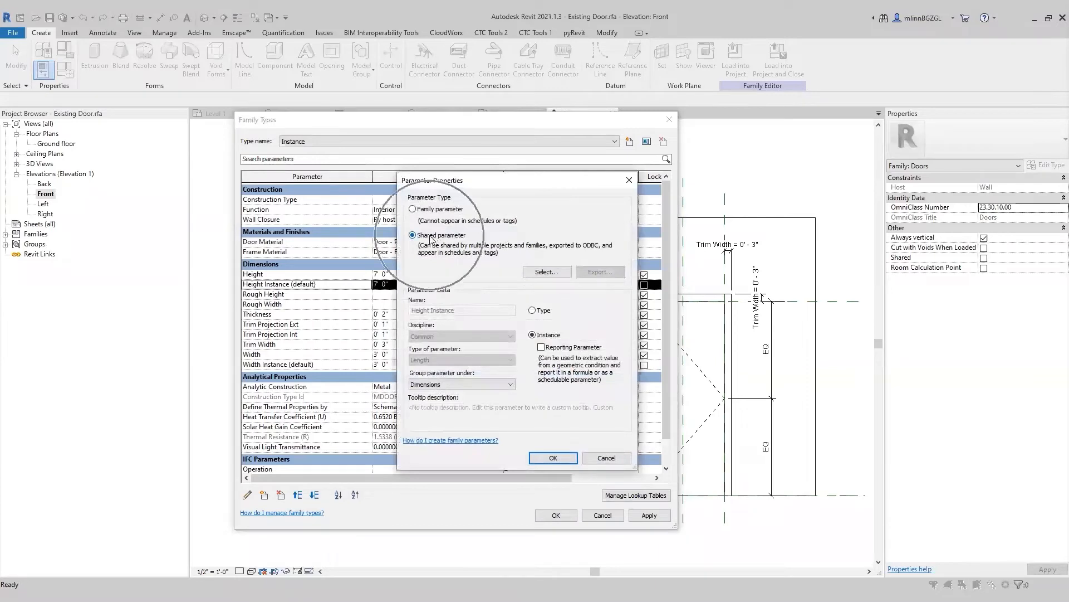
click(554, 457)
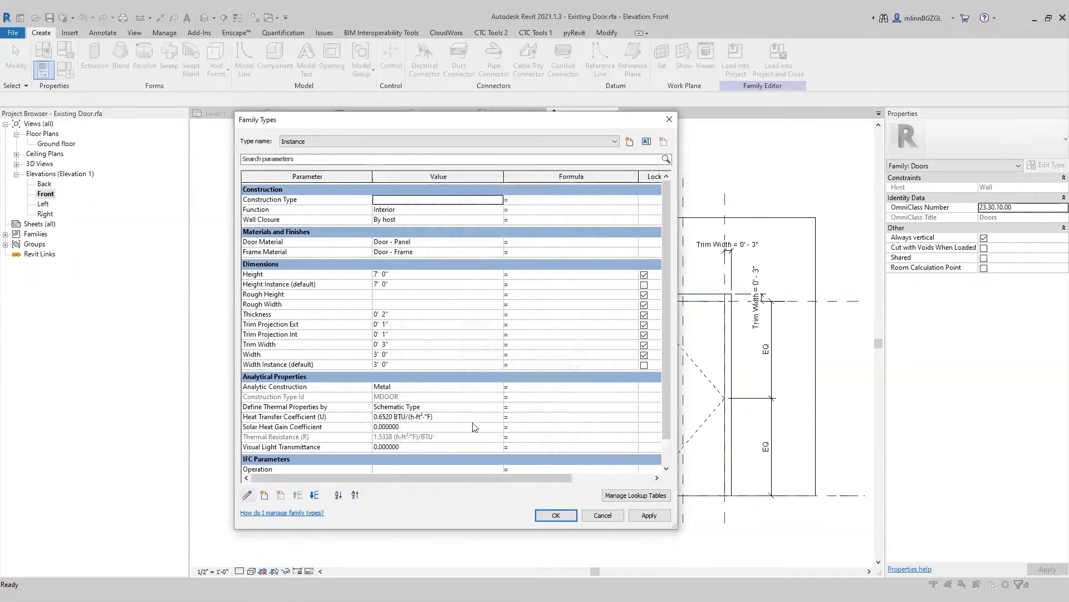
click(322, 366)
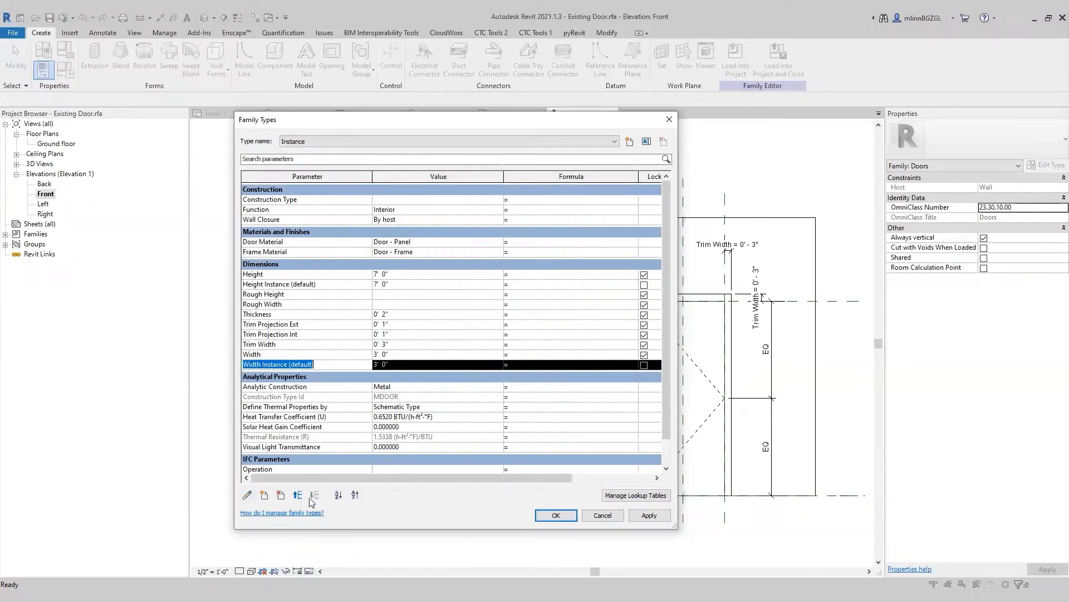
click(248, 495)
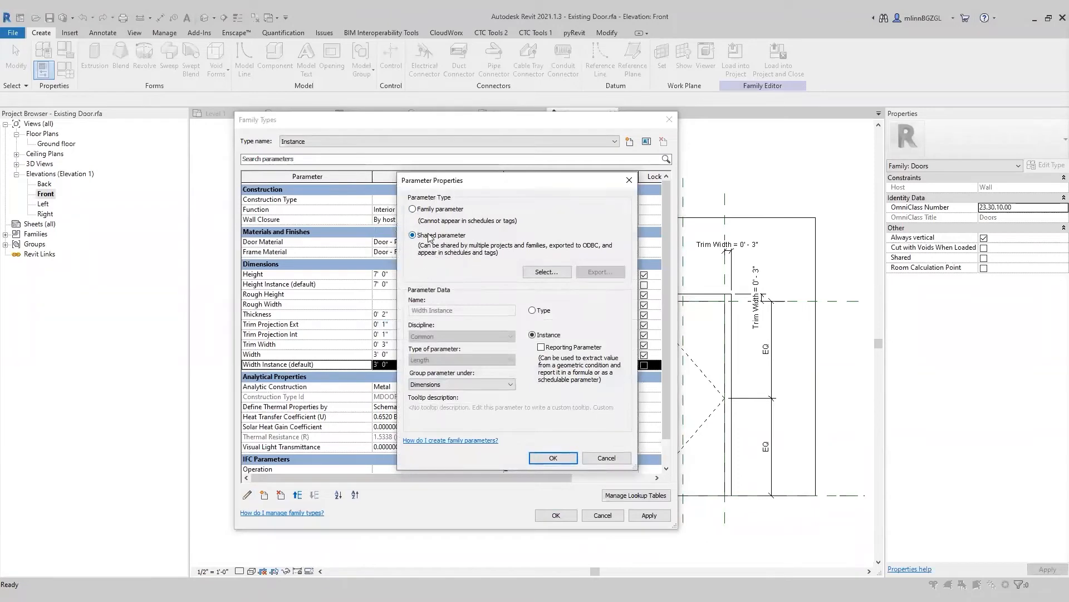
click(553, 458)
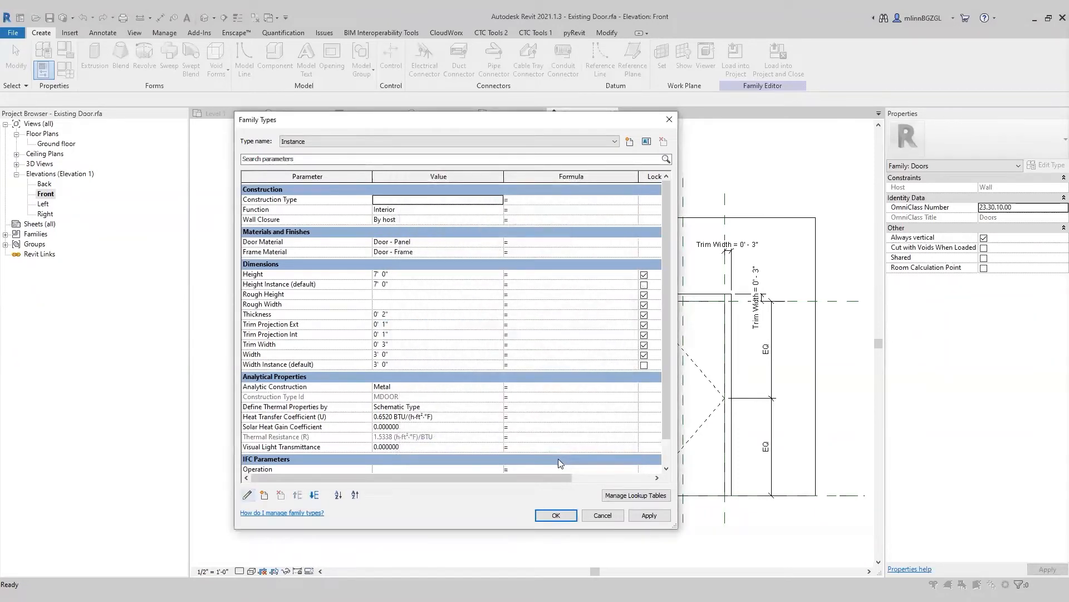
click(556, 515)
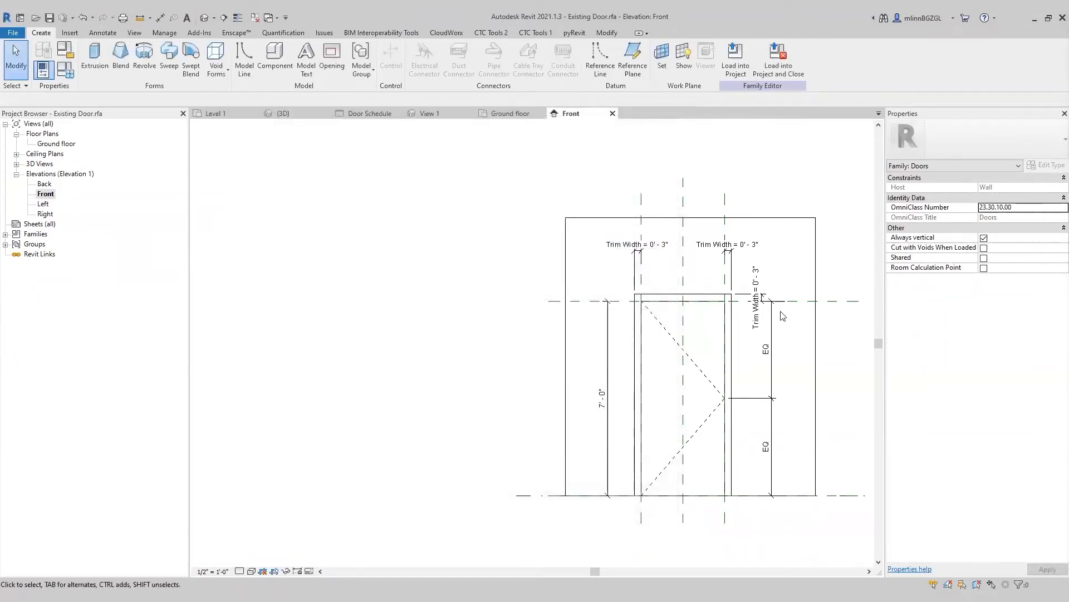
Label the unlabelled door height dimension in the Front elevation with the Height Instance parameter
click(608, 435)
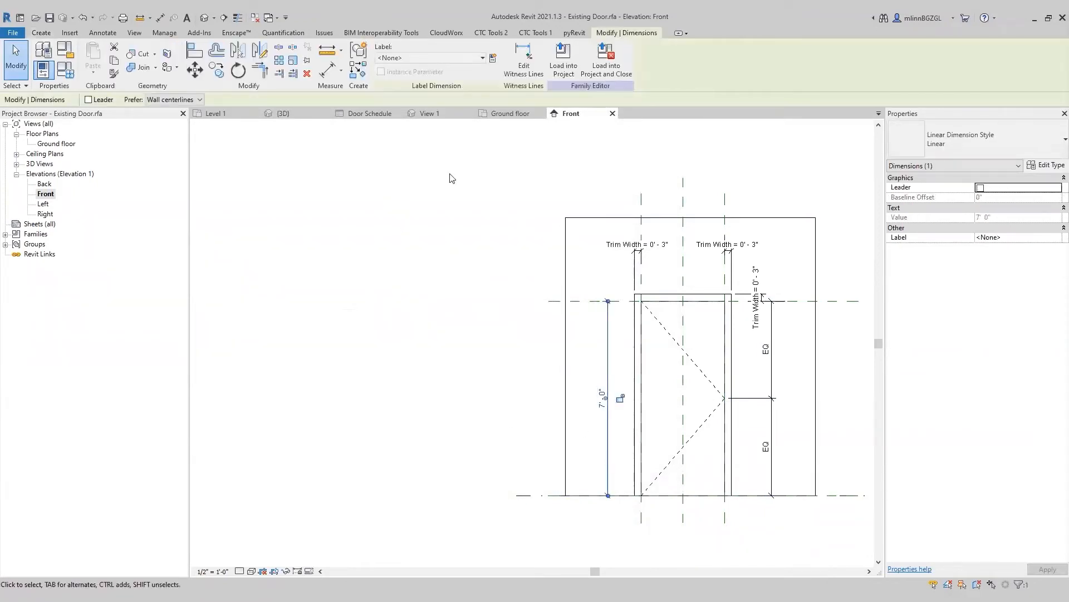
click(435, 58)
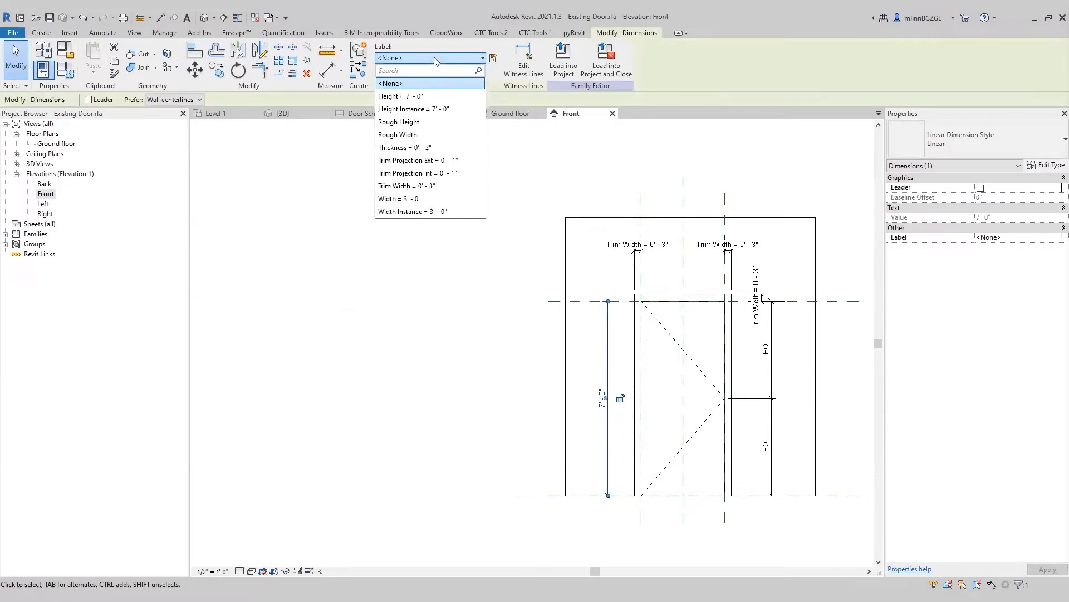
click(412, 109)
click(530, 248)
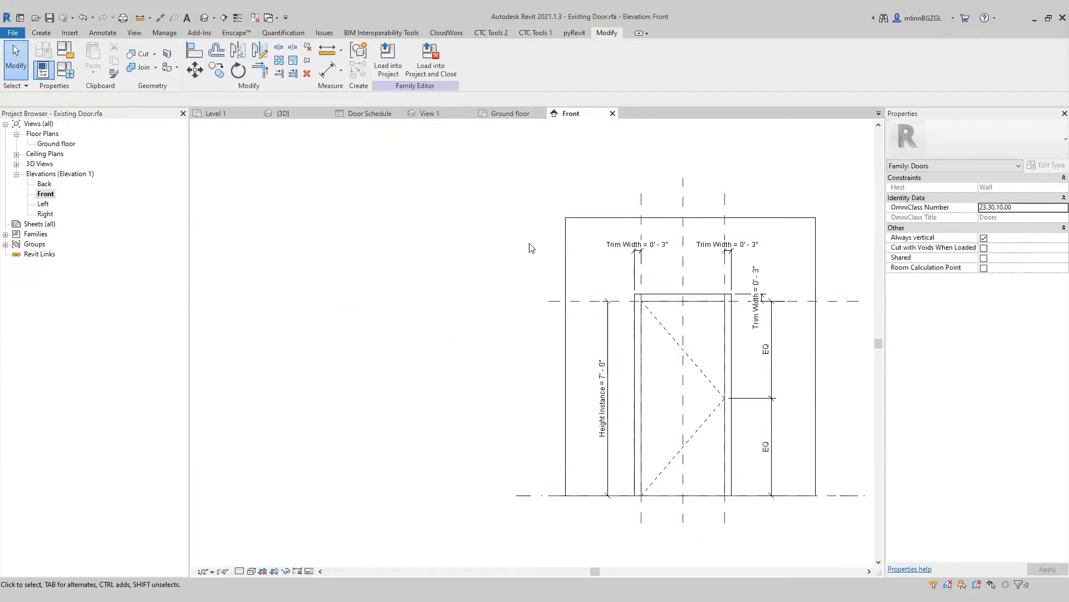
Label the overall door width dimension in the Ground floor plan with the Width Instance parameter
click(485, 113)
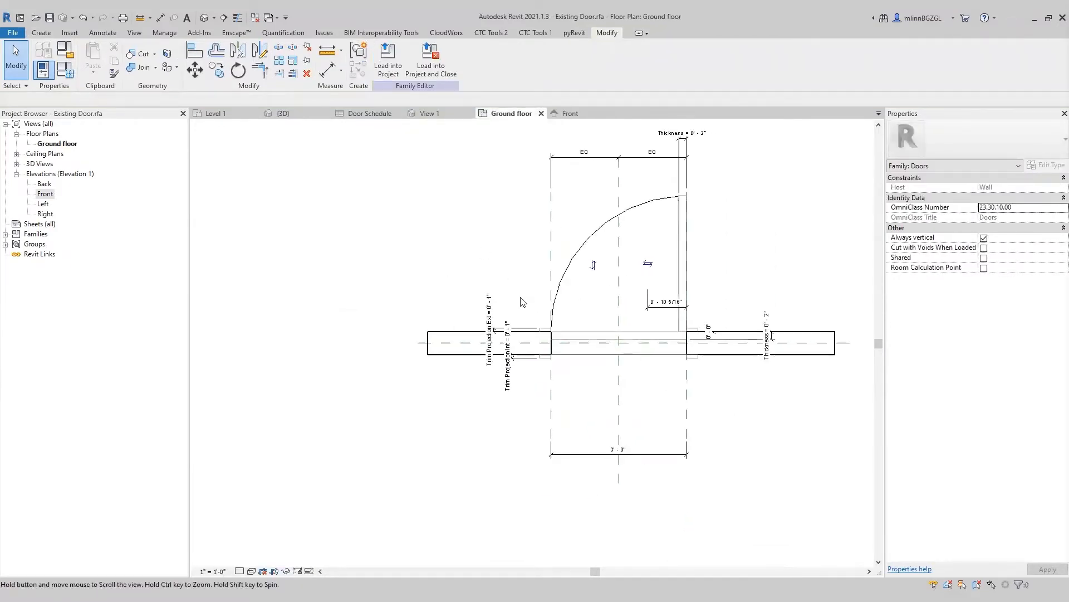
click(660, 461)
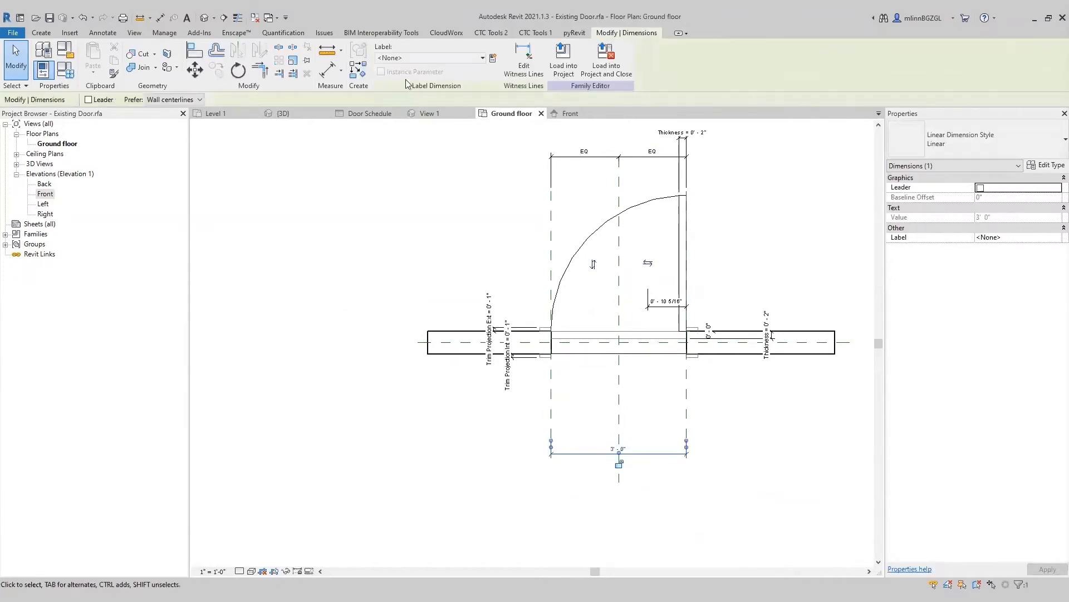
click(456, 57)
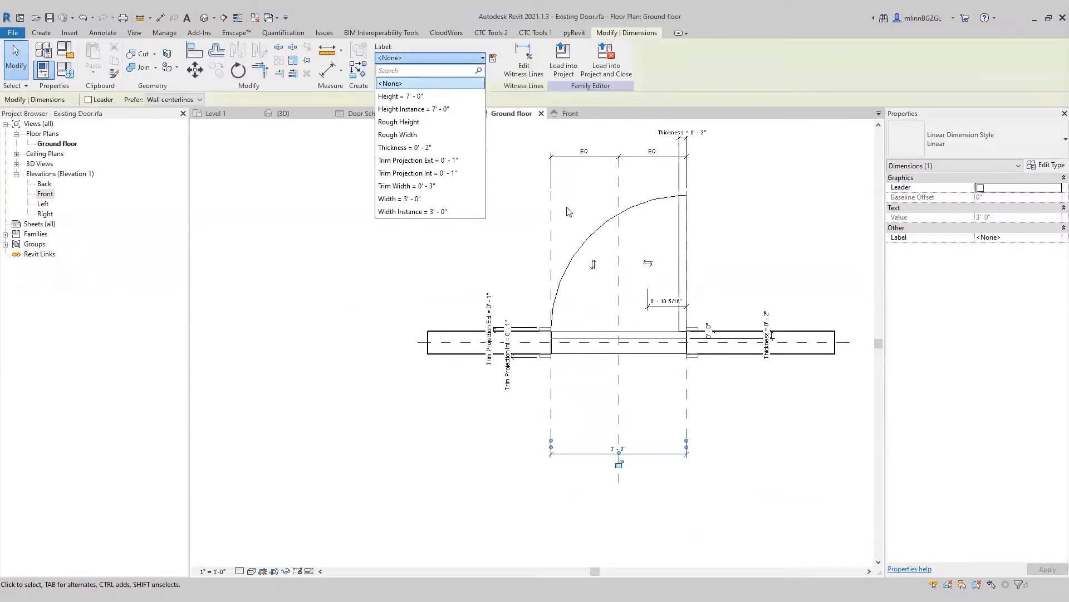
click(455, 212)
click(512, 247)
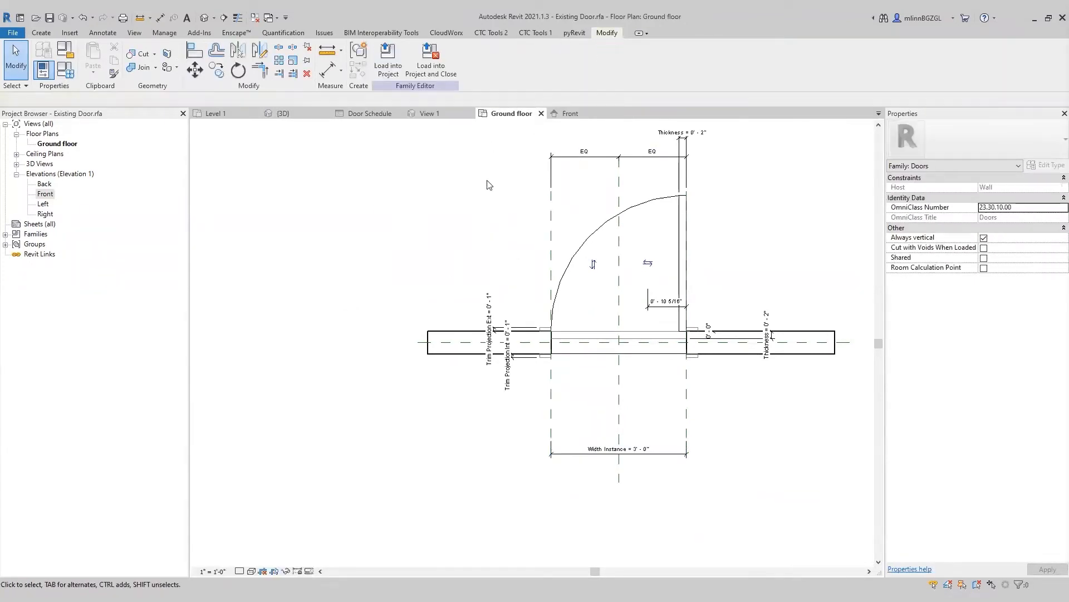
Save and close the door family while loading it into the project, overwriting the existing version and its parameter values, and save the project
middle_drag(489, 185, 539, 246)
click(49, 18)
click(524, 313)
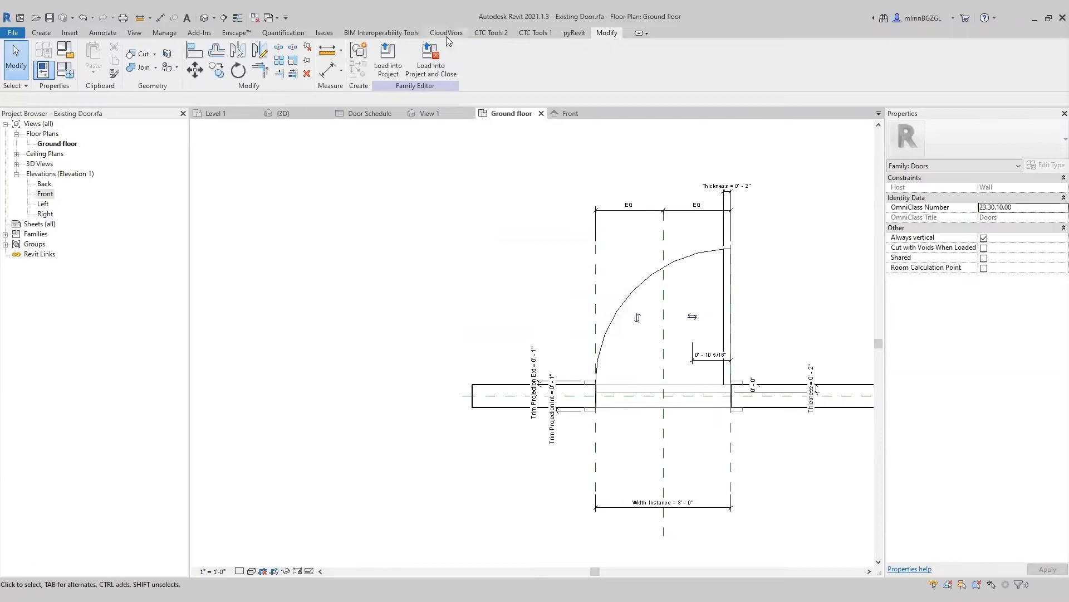
click(431, 64)
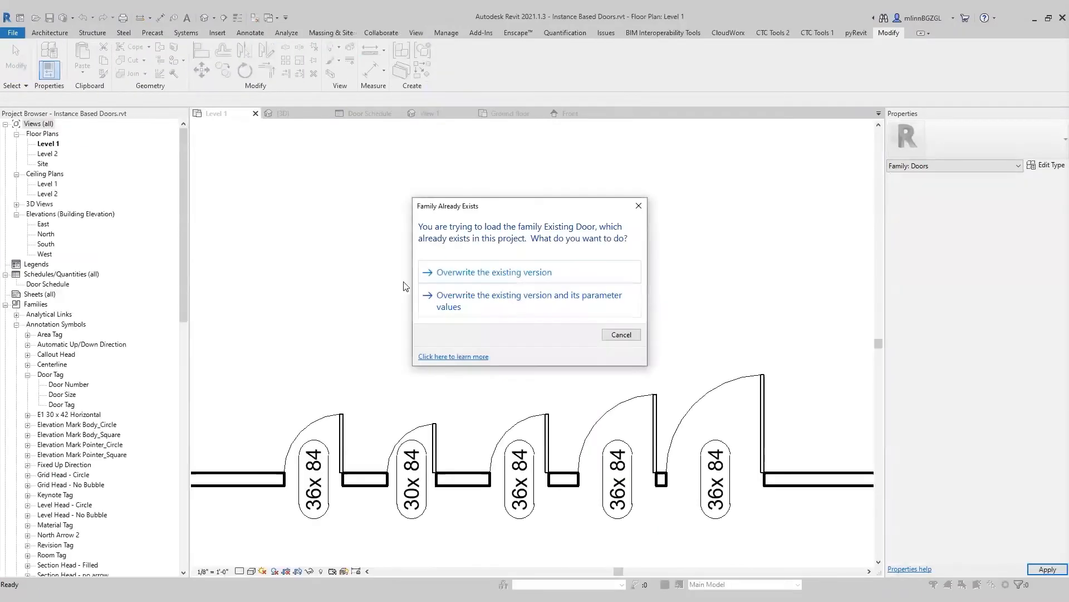
click(513, 301)
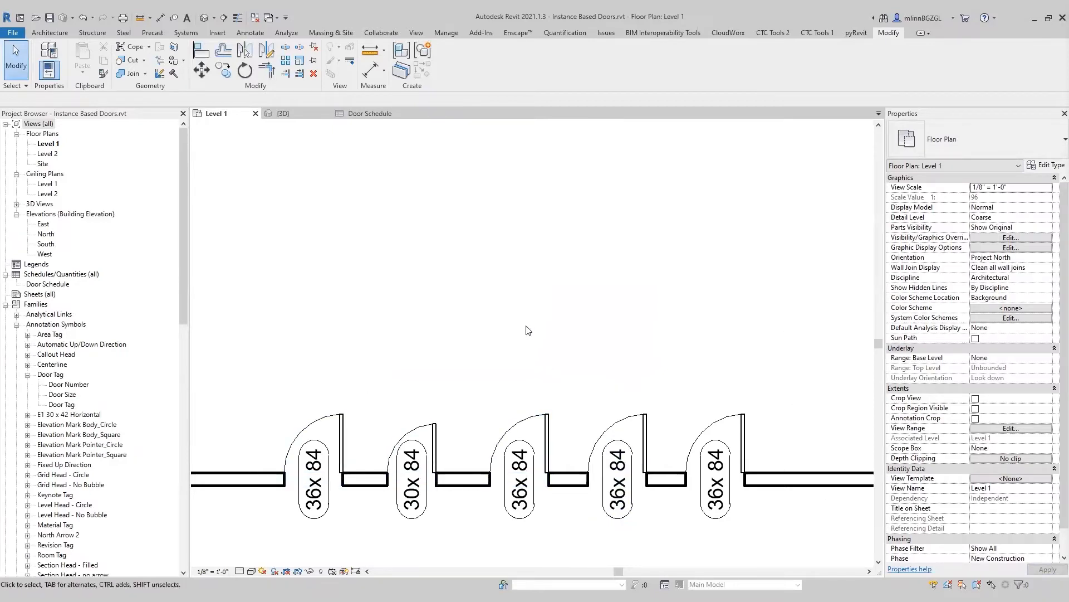
click(50, 21)
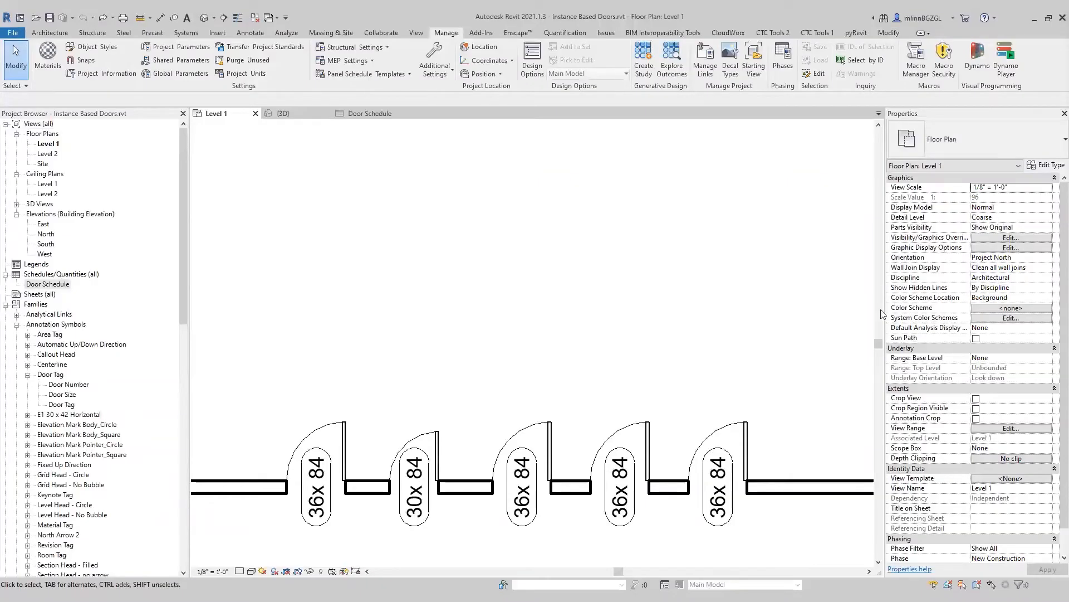
Add the Width Instance and Height Instance fields to the Door Schedule and check their cells for door 101
click(370, 113)
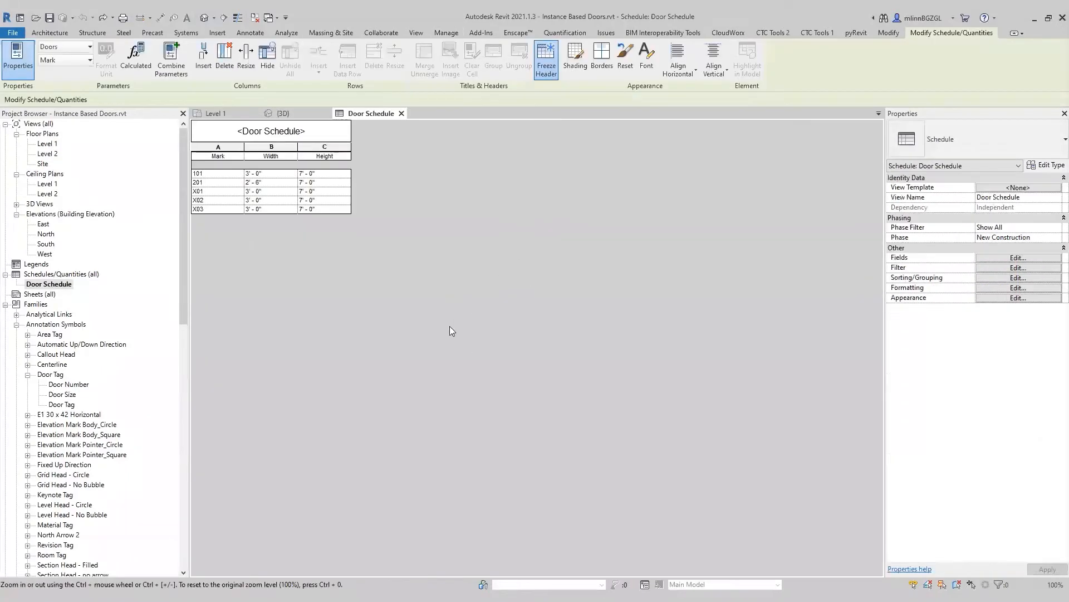
click(1018, 258)
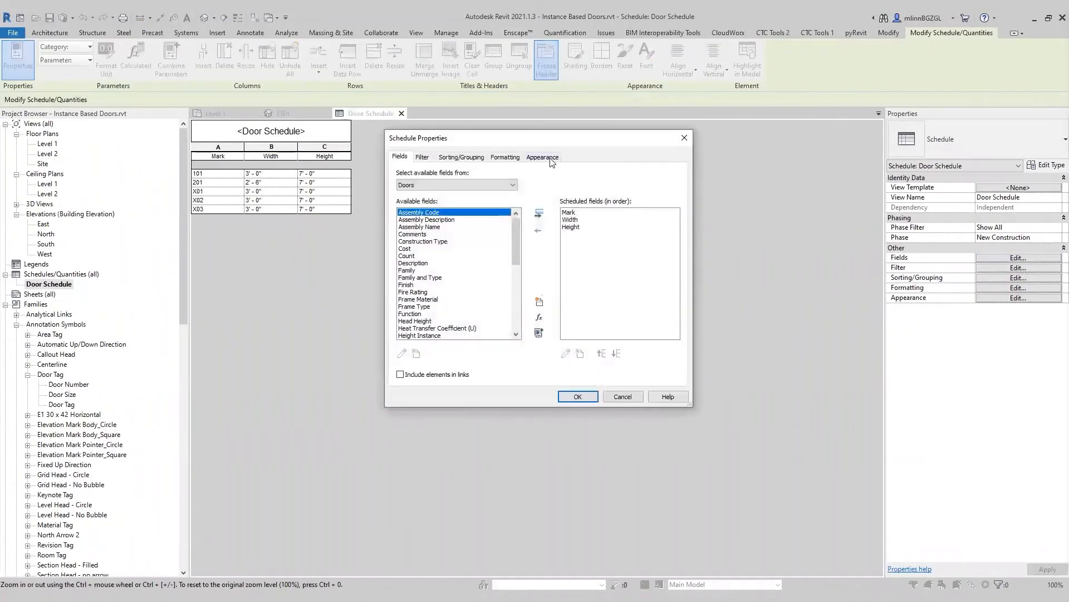
drag(529, 268, 529, 332)
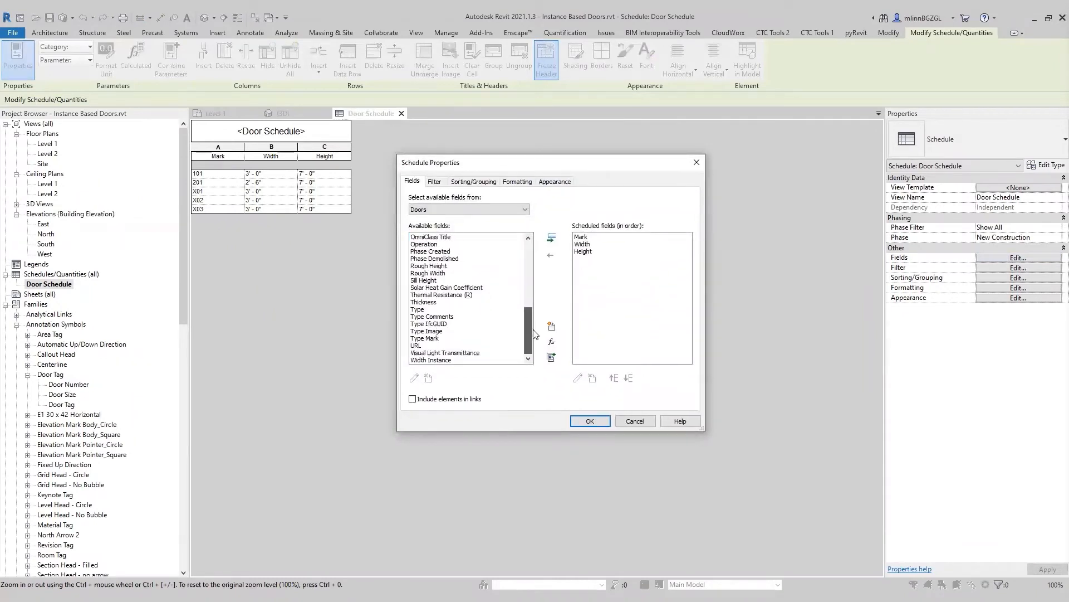
double_click(432, 361)
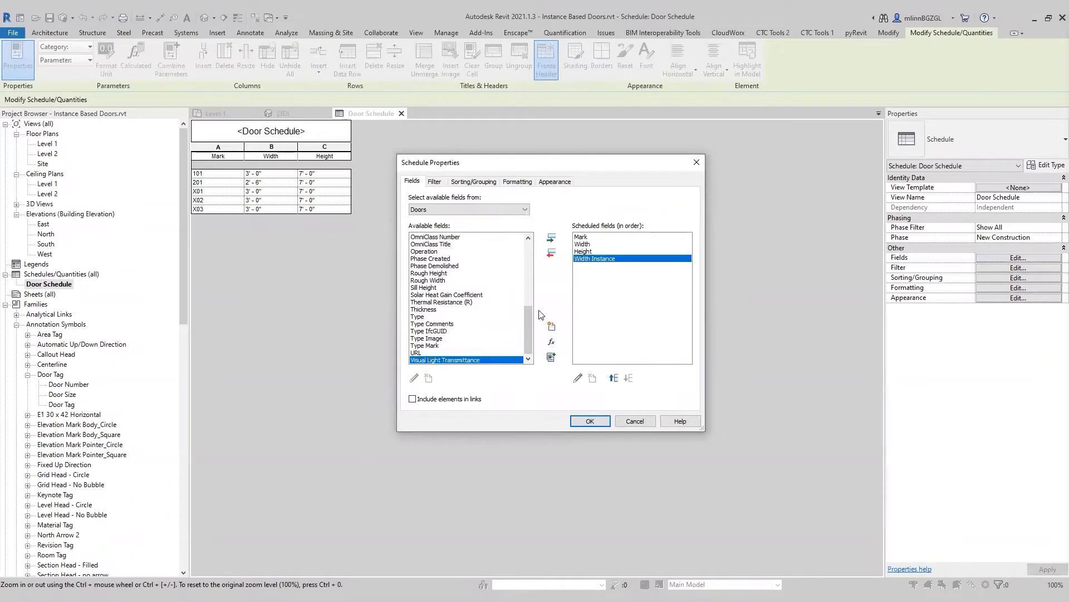
scroll(438, 289, up, 5)
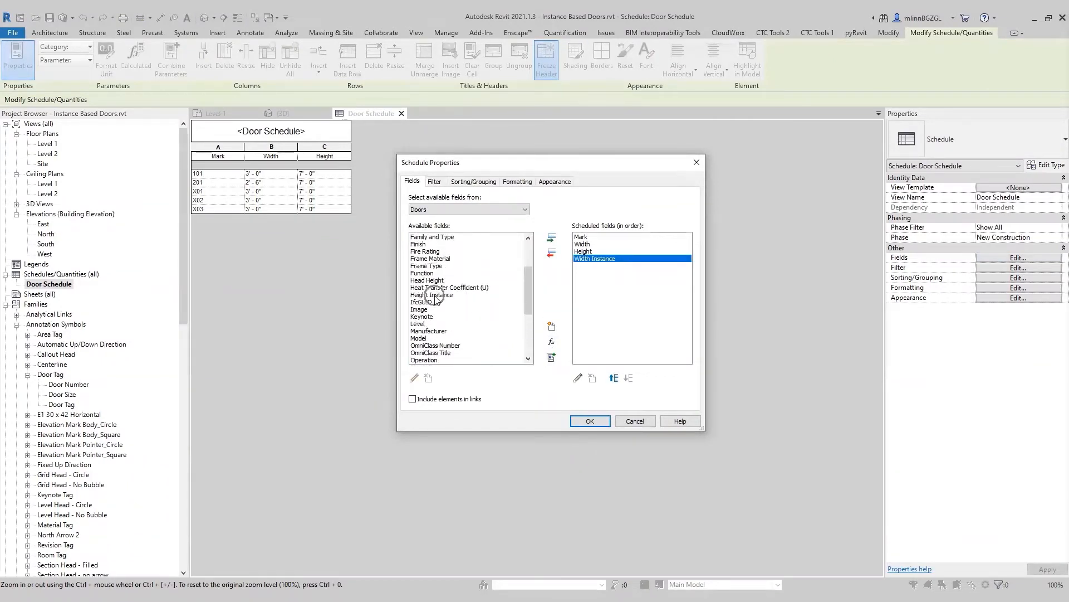
double_click(436, 295)
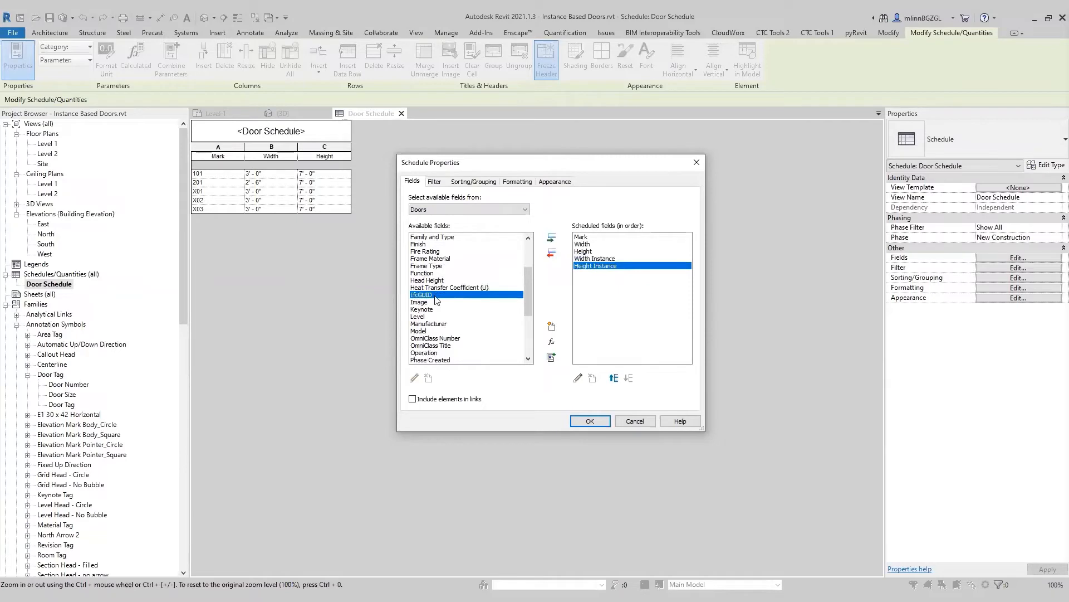
click(590, 422)
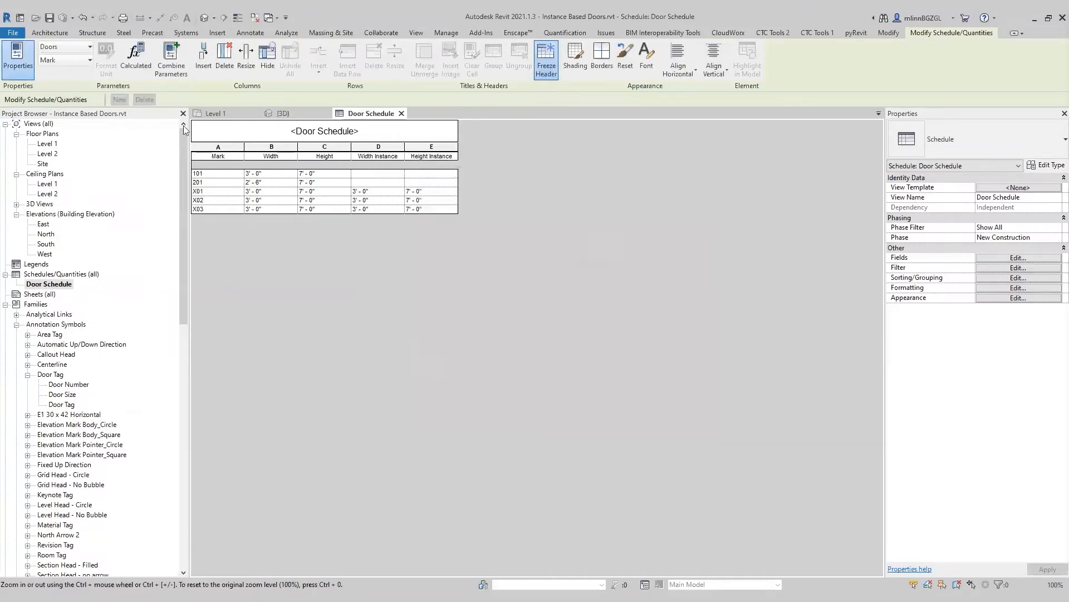
click(369, 174)
click(423, 174)
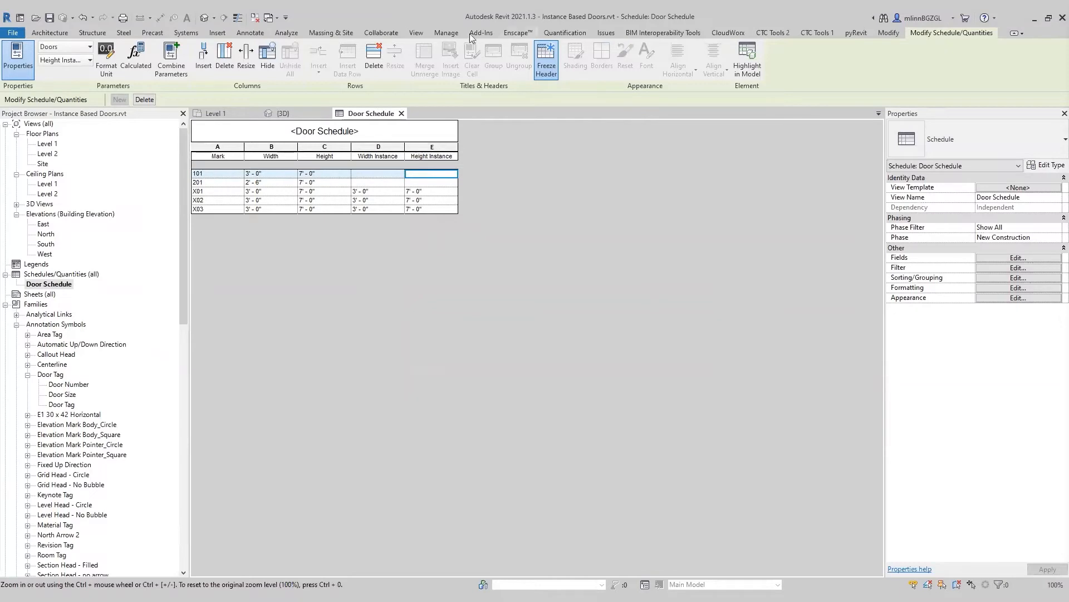
Create a new schedule of building components for the Doors category and name it Existing Door Schedule
click(417, 31)
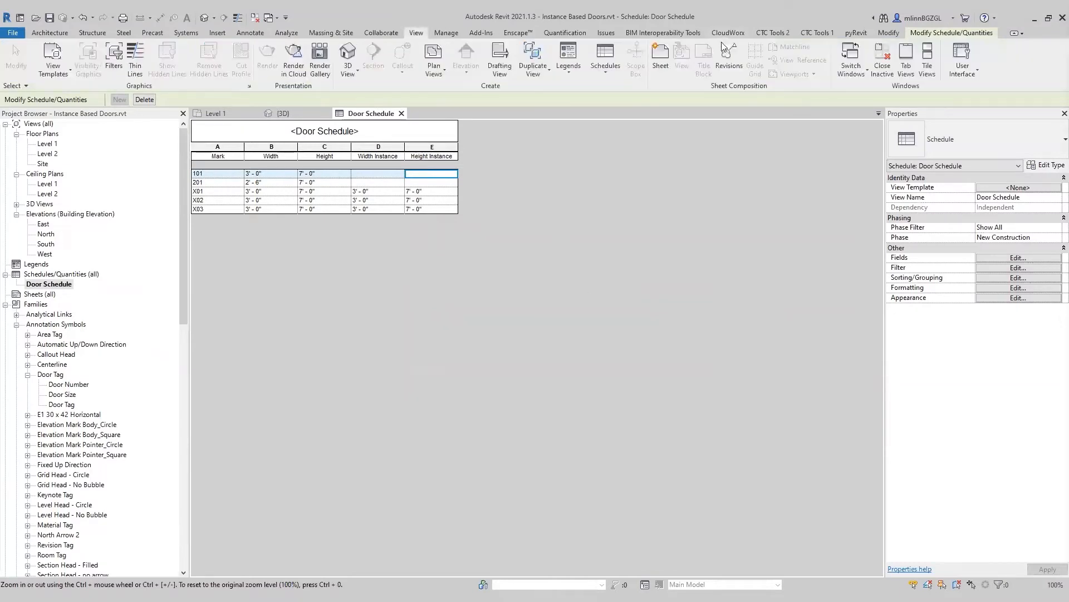
click(606, 61)
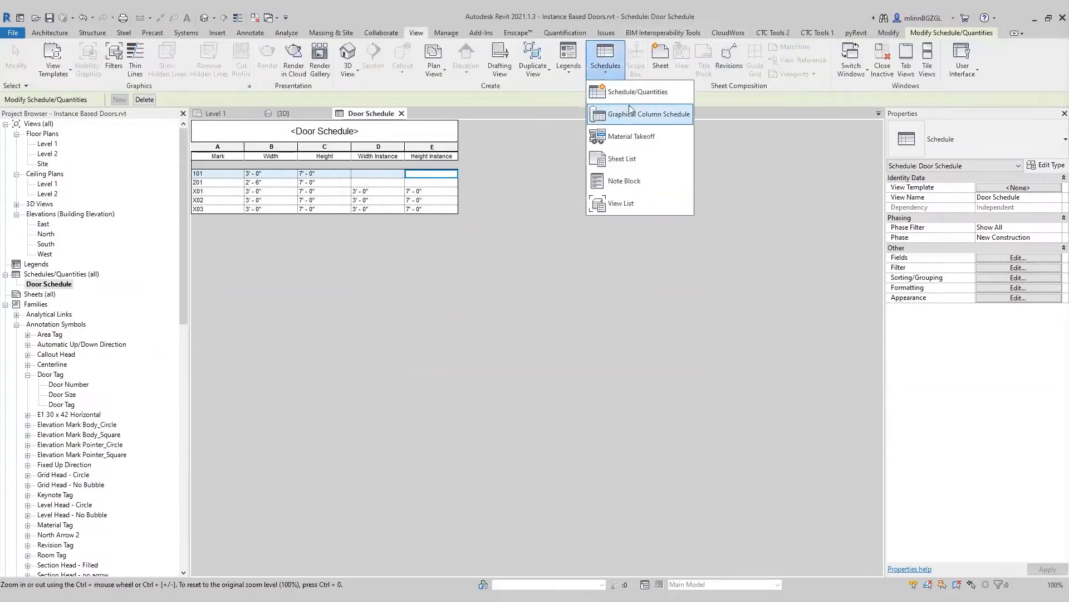
click(624, 87)
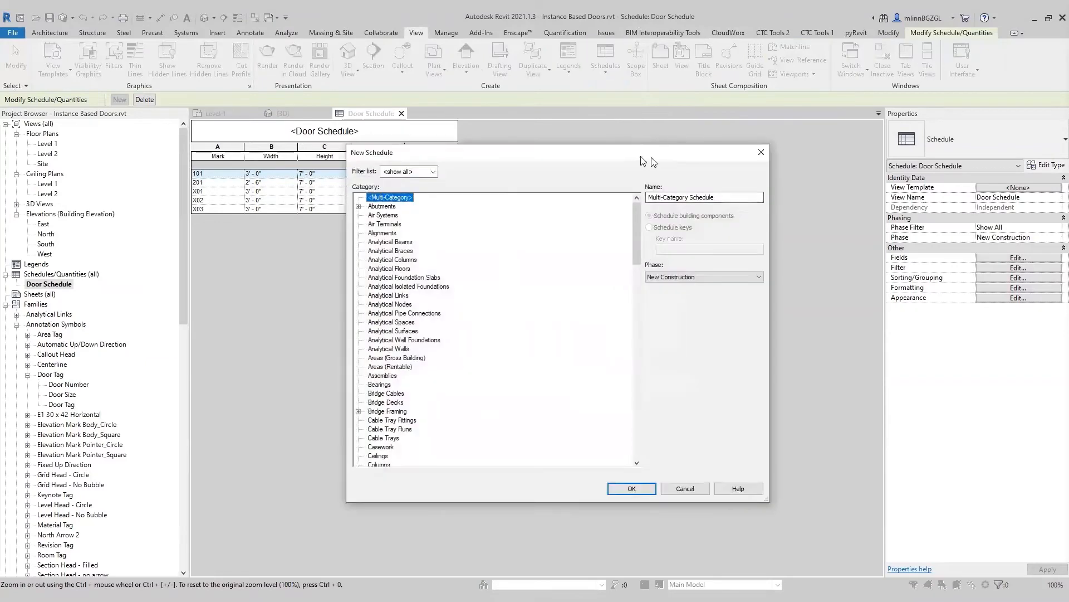
scroll(596, 346, down, 6)
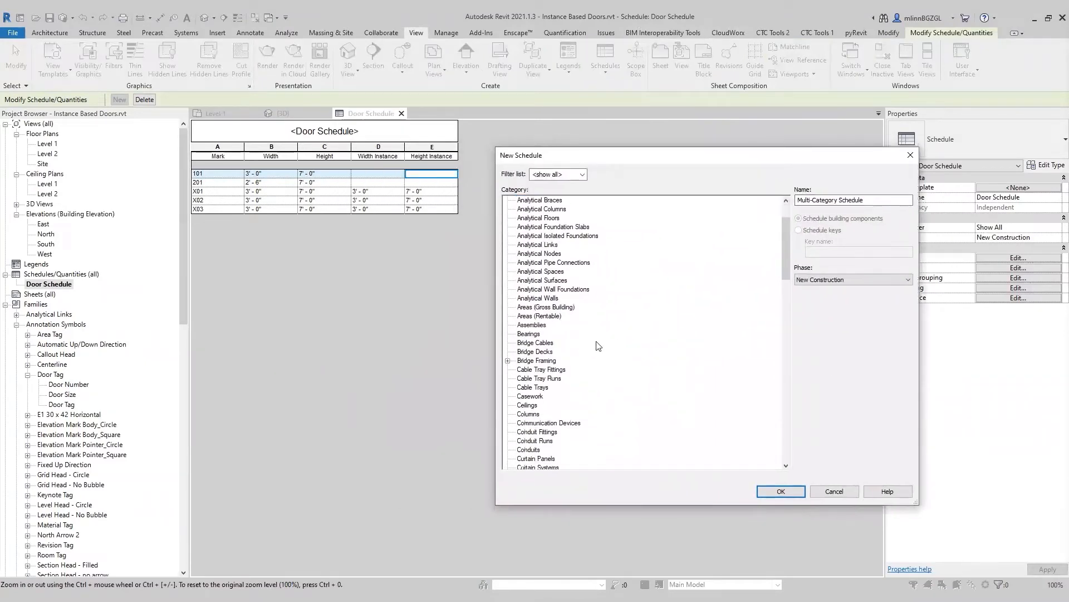
click(525, 405)
click(860, 200)
drag(805, 200, 796, 200)
click(850, 204)
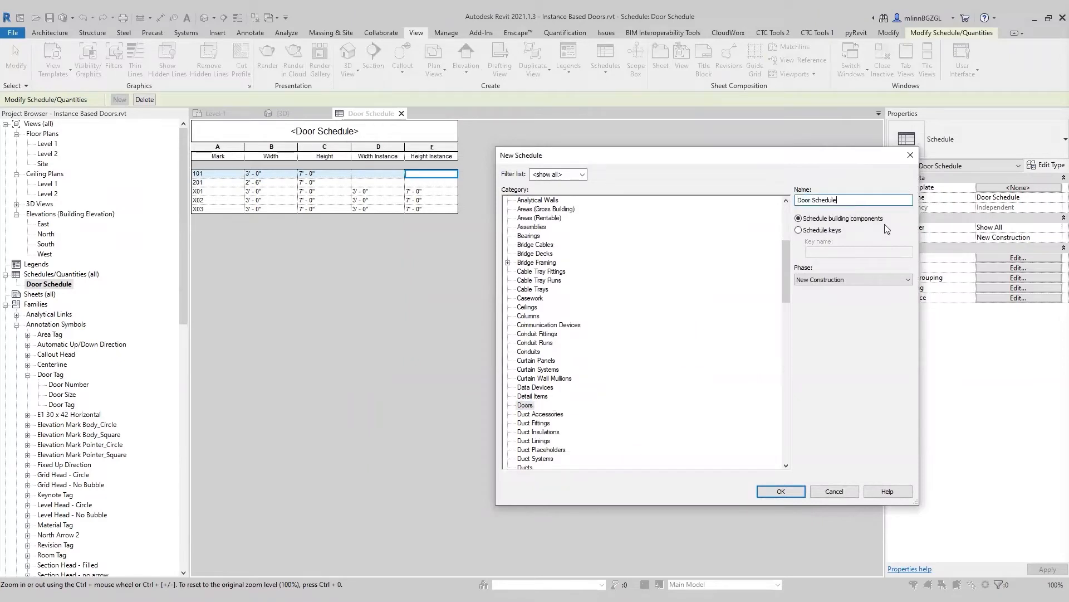
text(Existing)
click(788, 492)
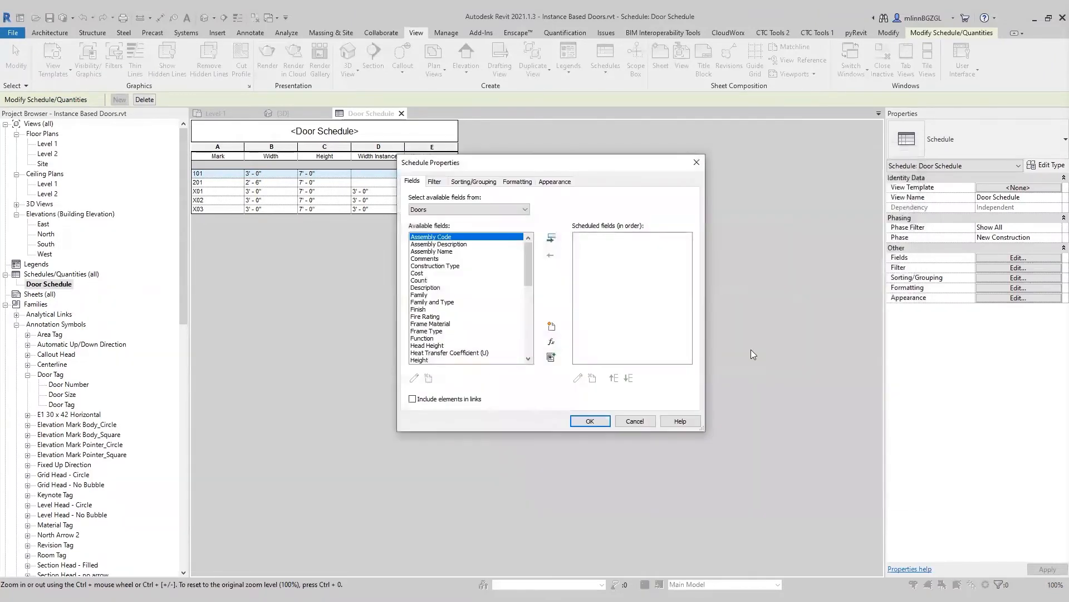
Add the Mark, Width Instance and Height Instance fields, in that order, to the Existing Door Schedule
drag(555, 169, 647, 169)
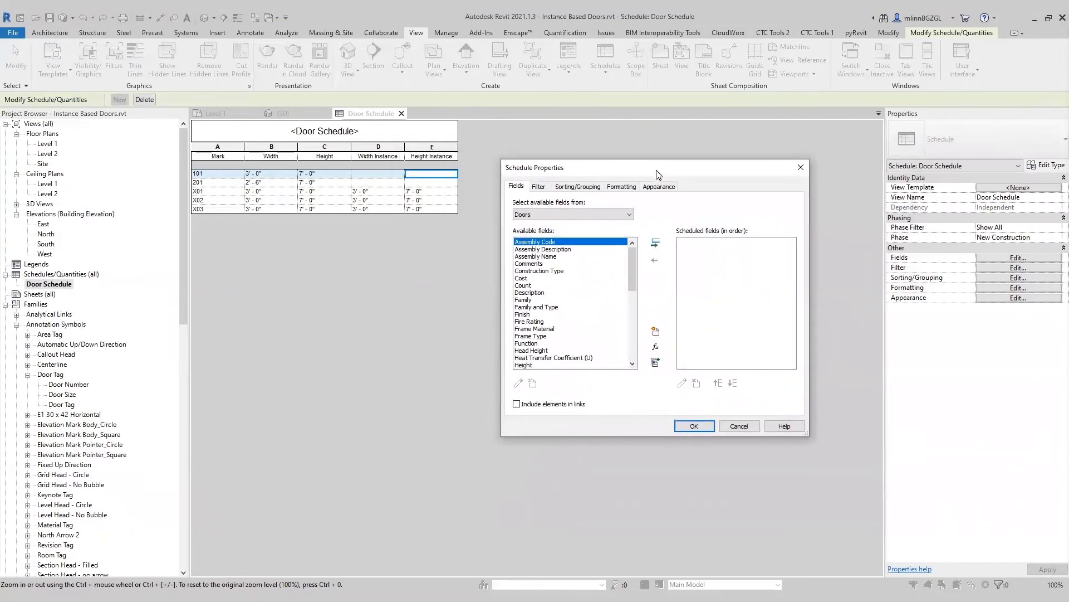
drag(622, 260, 619, 286)
click(516, 332)
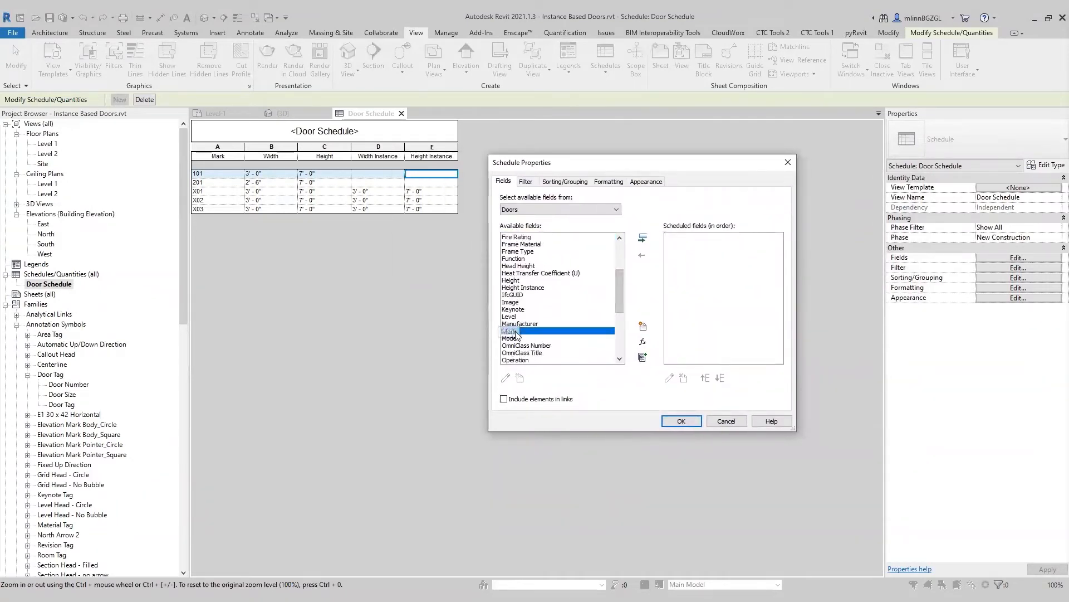
double_click(515, 332)
drag(620, 282, 621, 320)
double_click(542, 361)
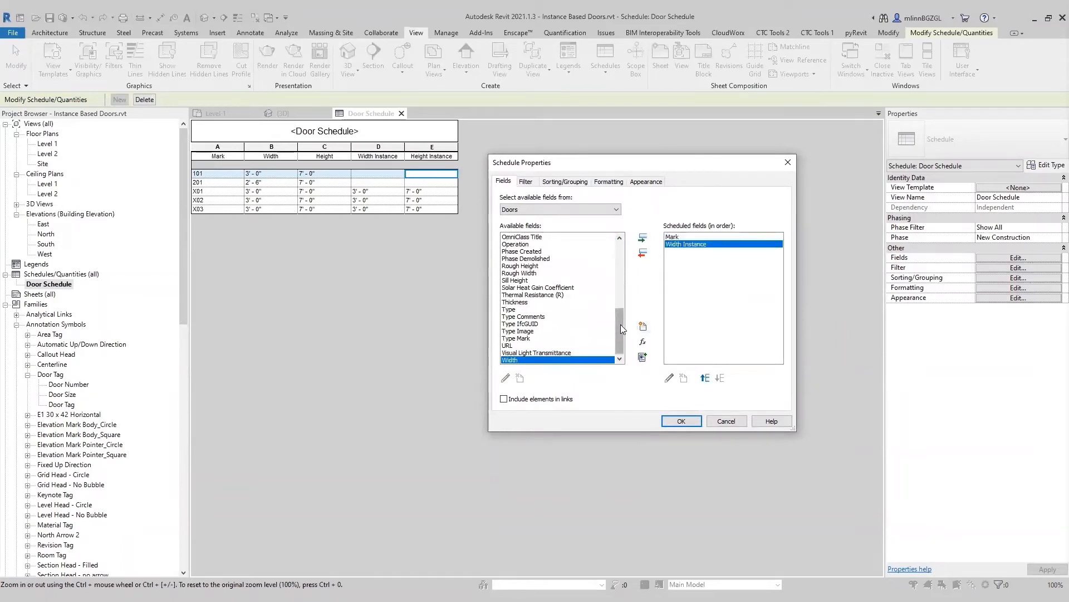
scroll(621, 321, up, 1)
scroll(620, 320, up, 3)
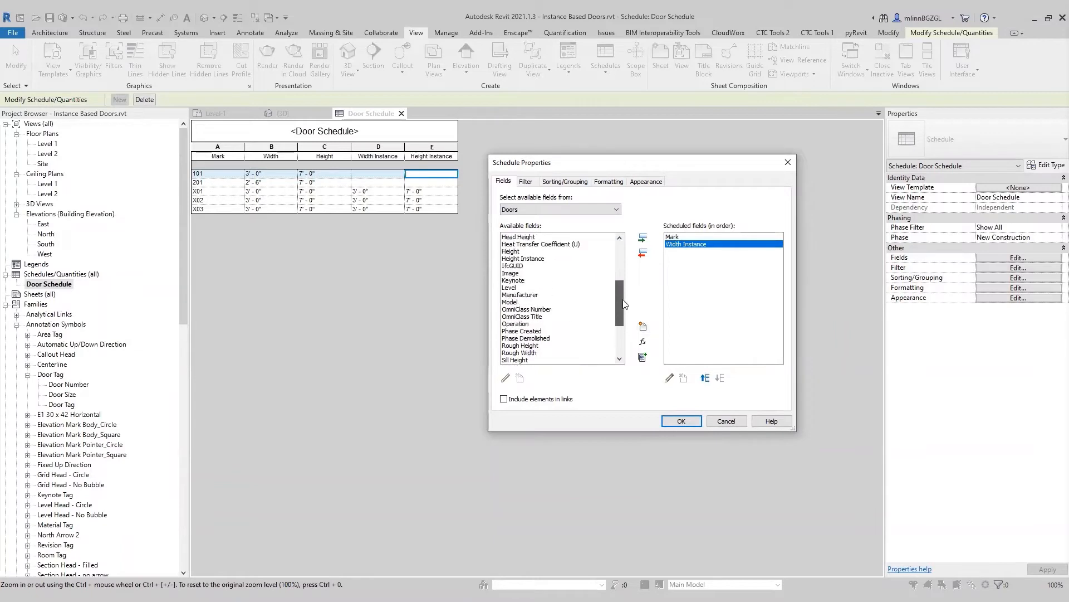
double_click(533, 266)
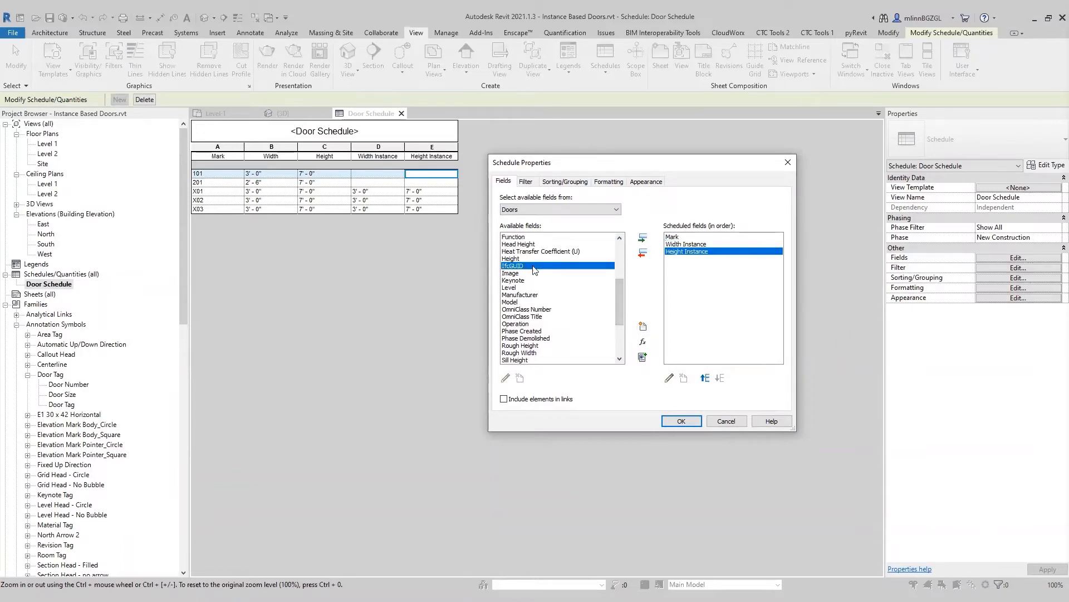
click(681, 421)
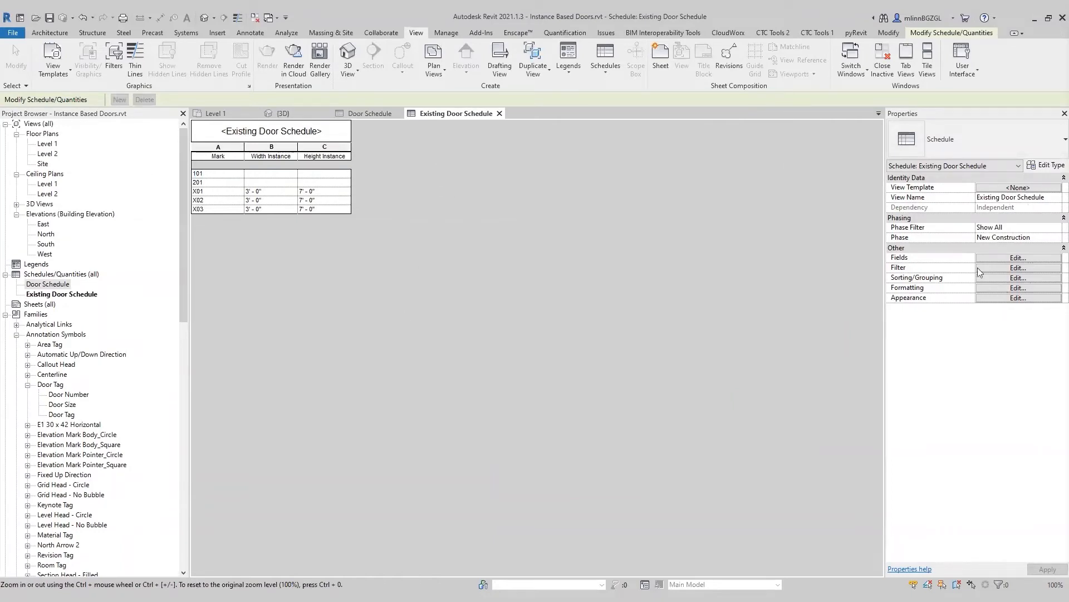
Filter the Existing Door Schedule to doors whose Mark begins with X
click(1015, 269)
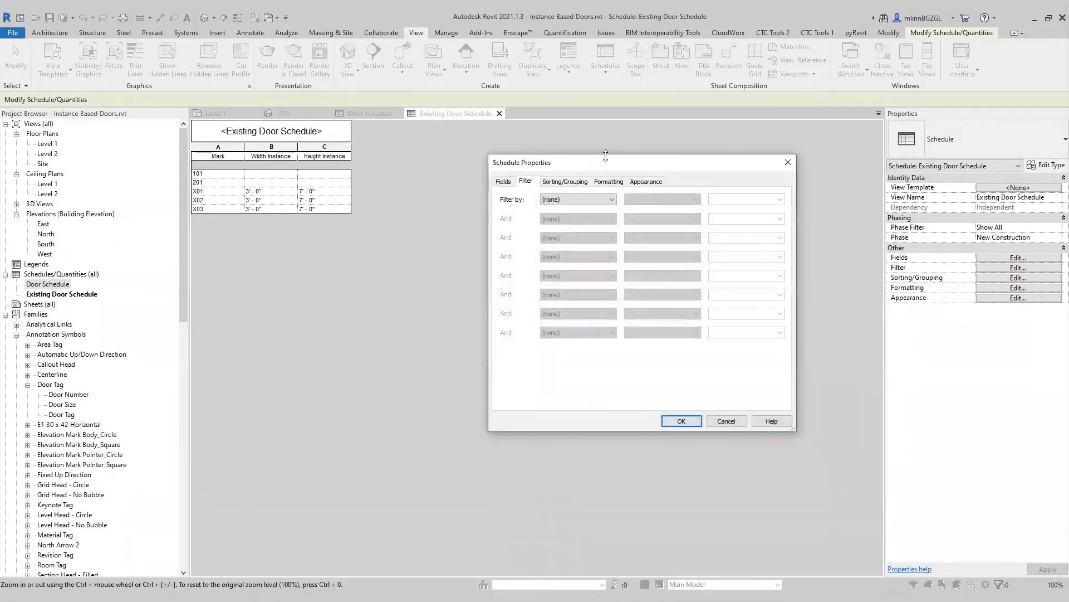
drag(613, 165, 570, 178)
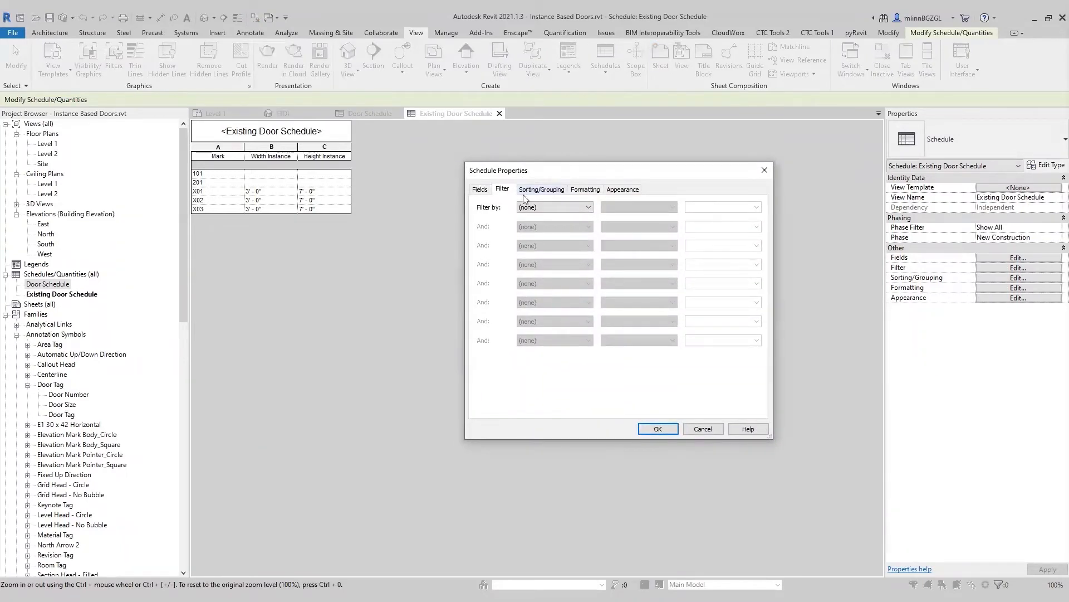
click(560, 207)
click(552, 226)
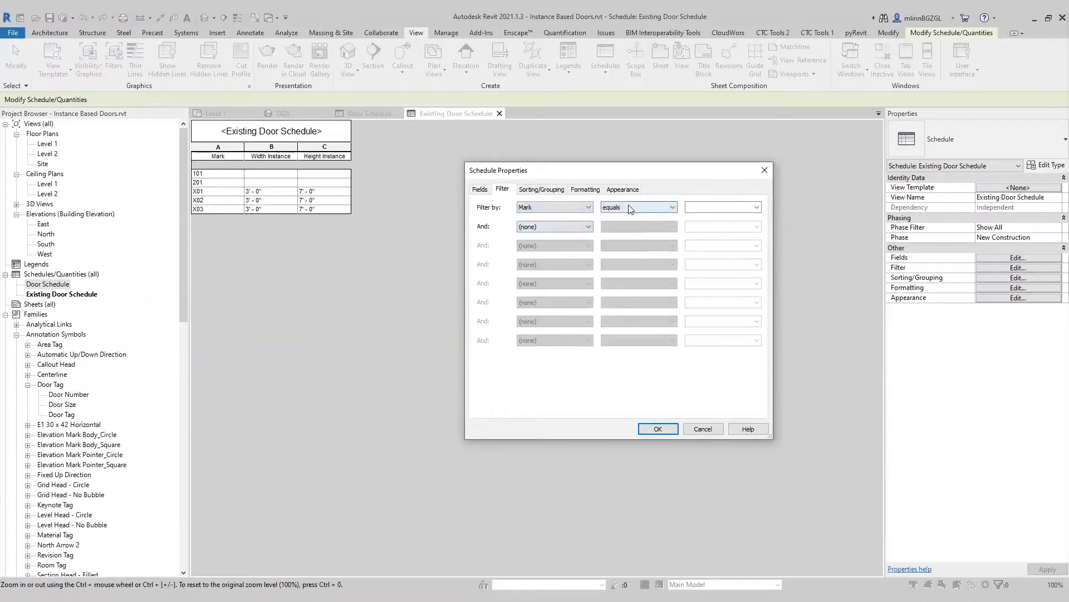
click(630, 208)
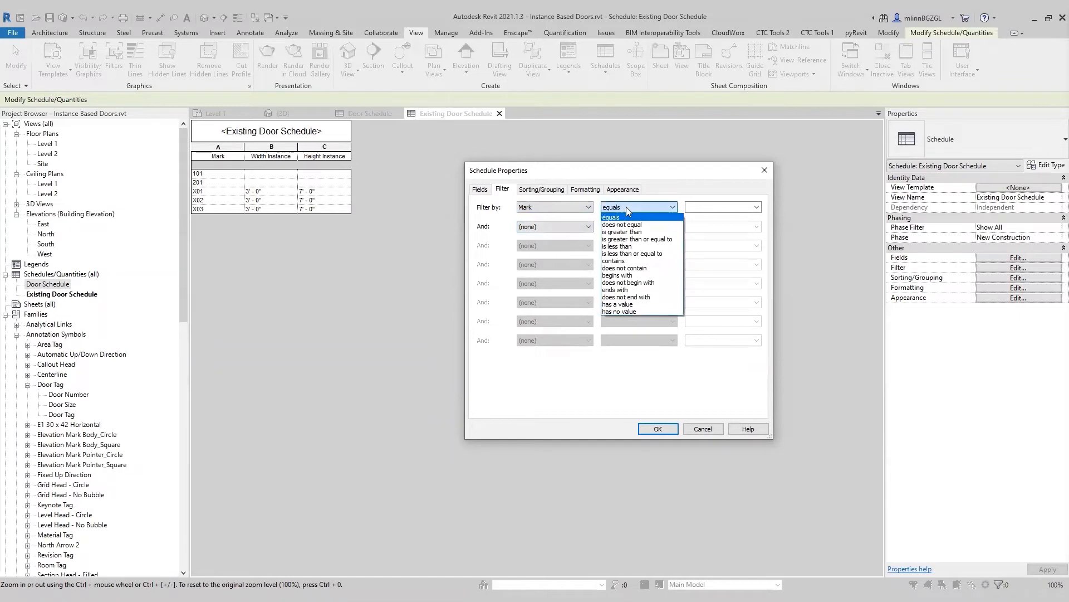
click(634, 275)
click(708, 206)
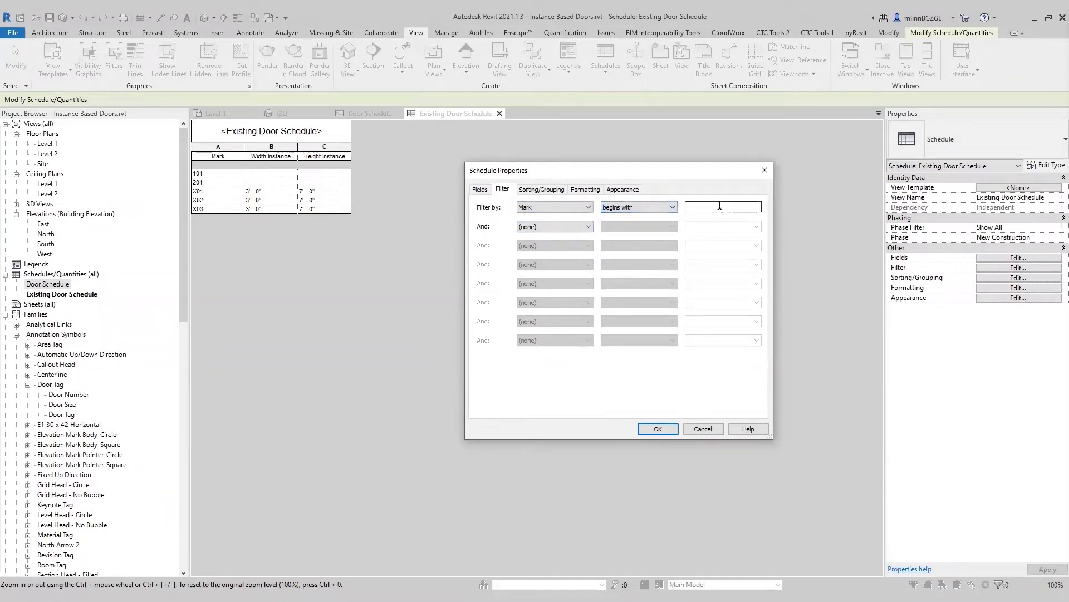
text(x)
click(658, 429)
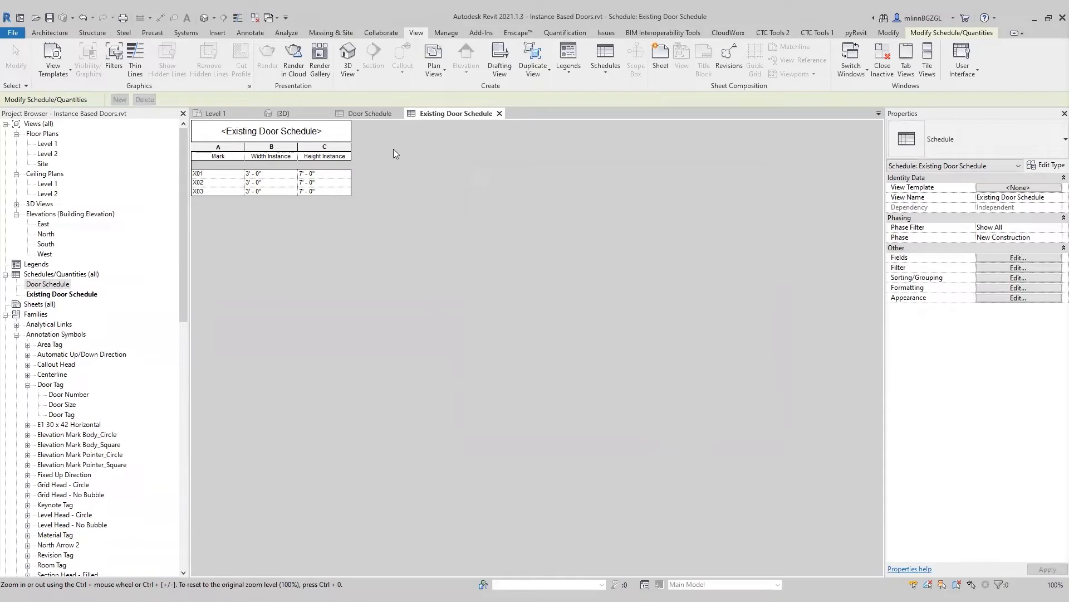
Shorten the Width Instance and Height Instance column headings in the Existing Door Schedule to Width and Height
click(239, 133)
drag(263, 156, 455, 255)
key(BackSpace)
key(BackSpace)
key(Return)
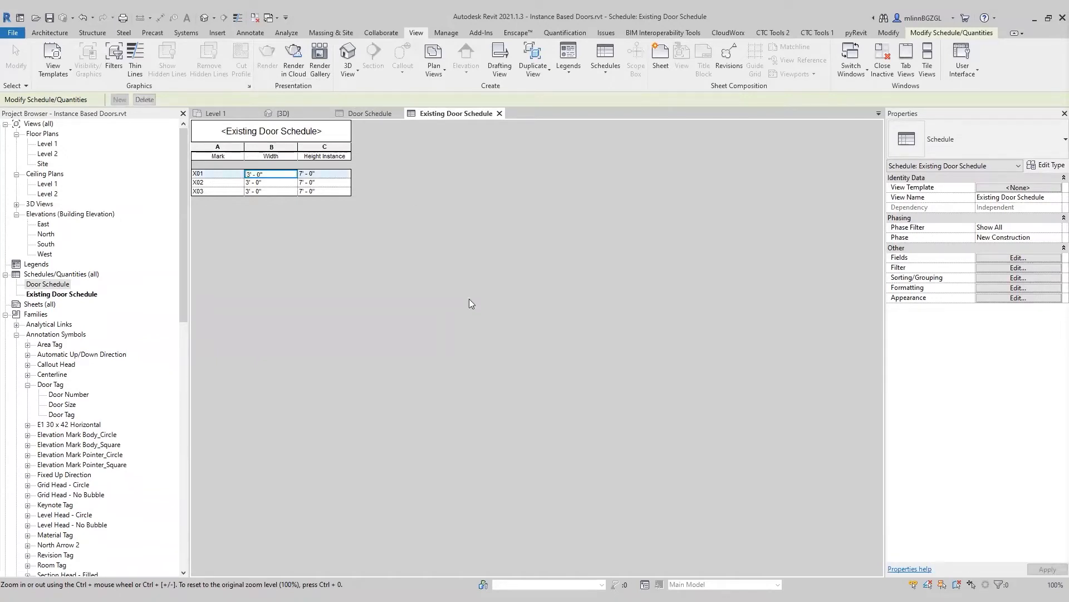
click(321, 155)
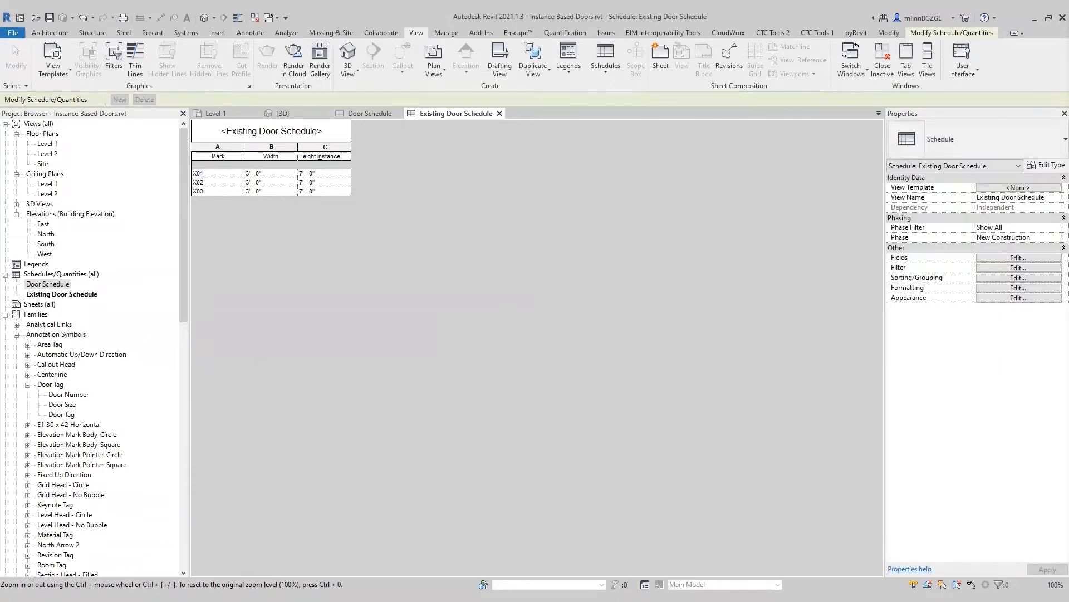
drag(318, 156, 415, 152)
key(BackSpace)
key(BackSpace)
key(Return)
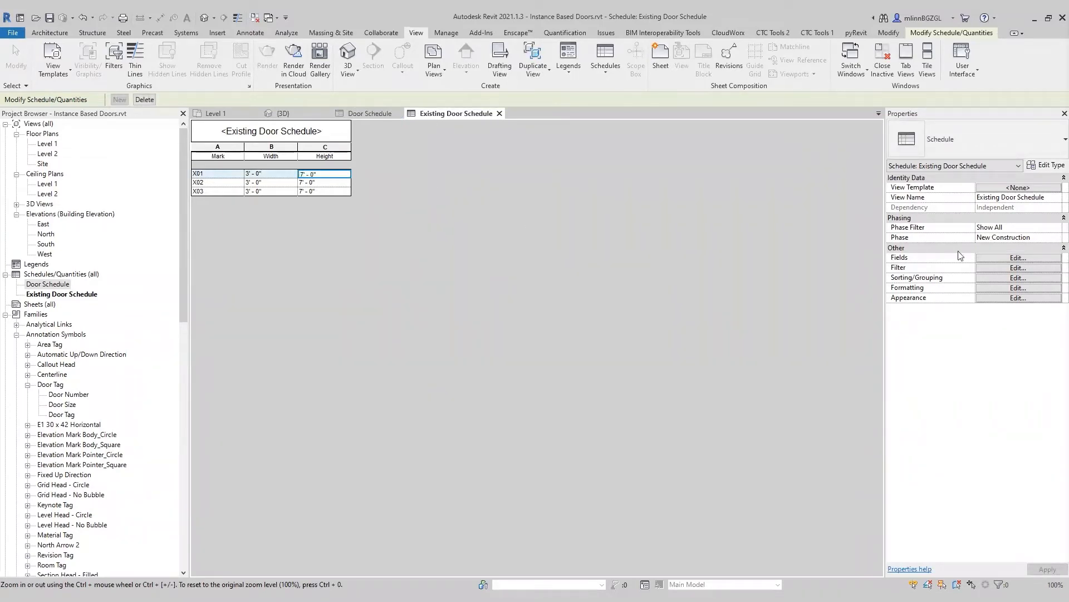
Compare the field names with their headings for Width Instance and Height Instance in the Existing Door Schedule's formatting settings
click(999, 287)
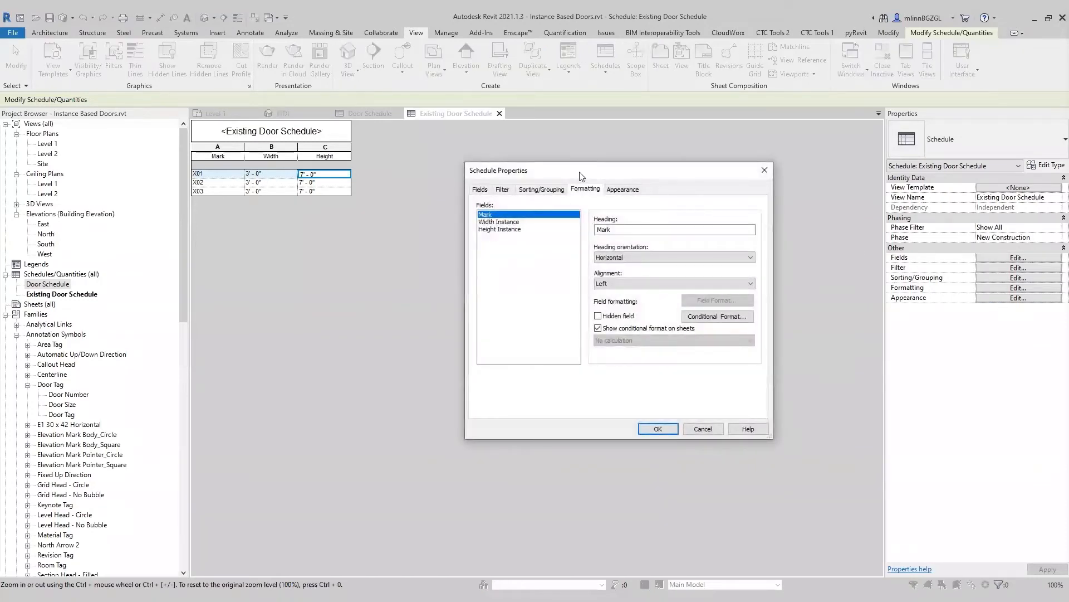
click(450, 216)
key(ctrl)
key(ctrl)
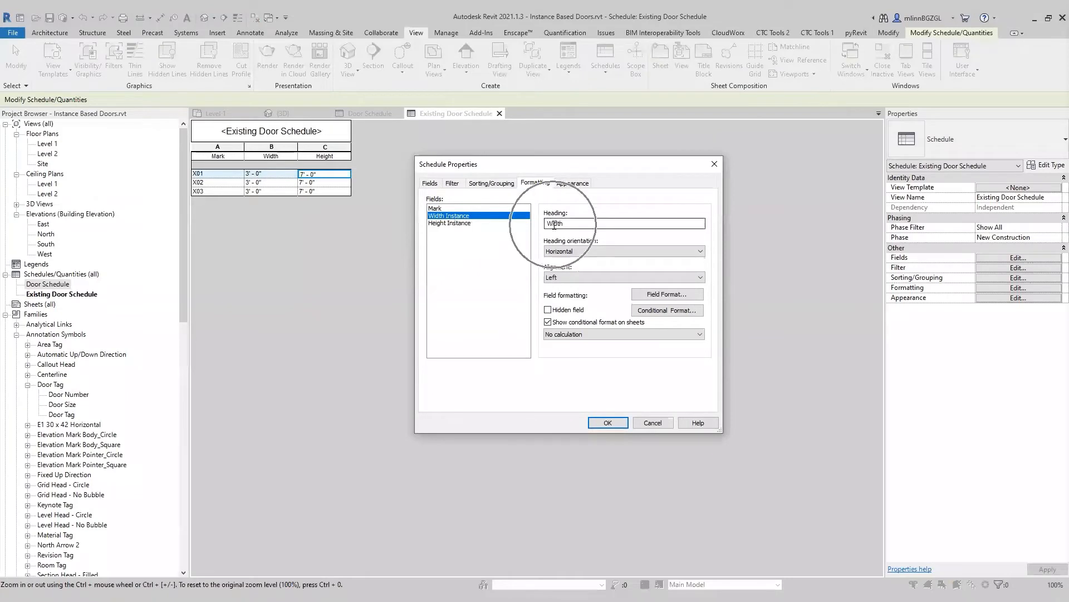
click(463, 224)
key(ctrl)
key(ctrl)
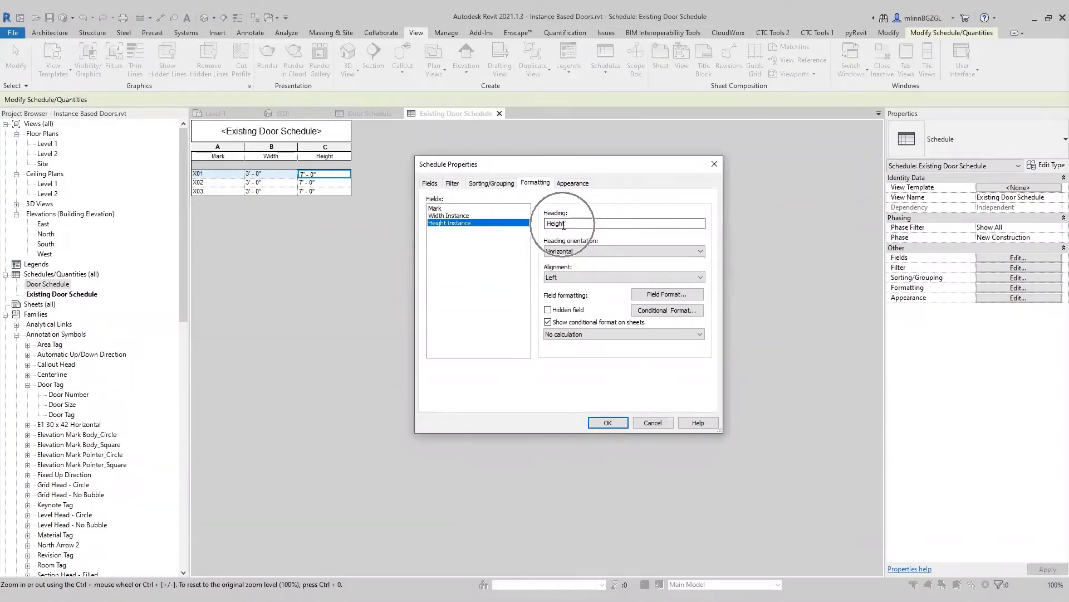
click(608, 423)
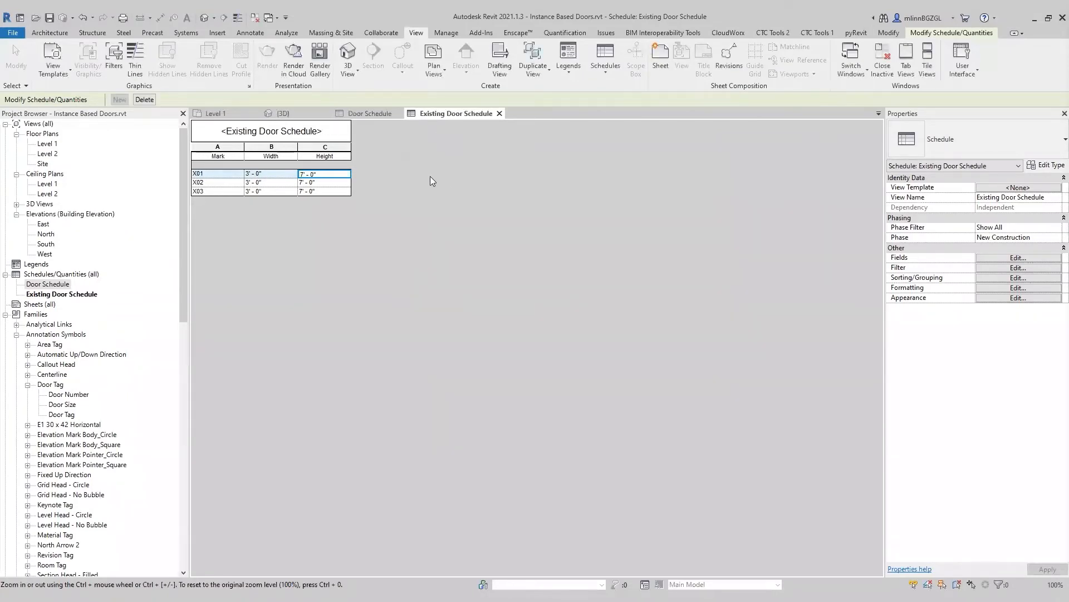
Rename the original Door Schedule as New Door Schedule through its title
click(370, 114)
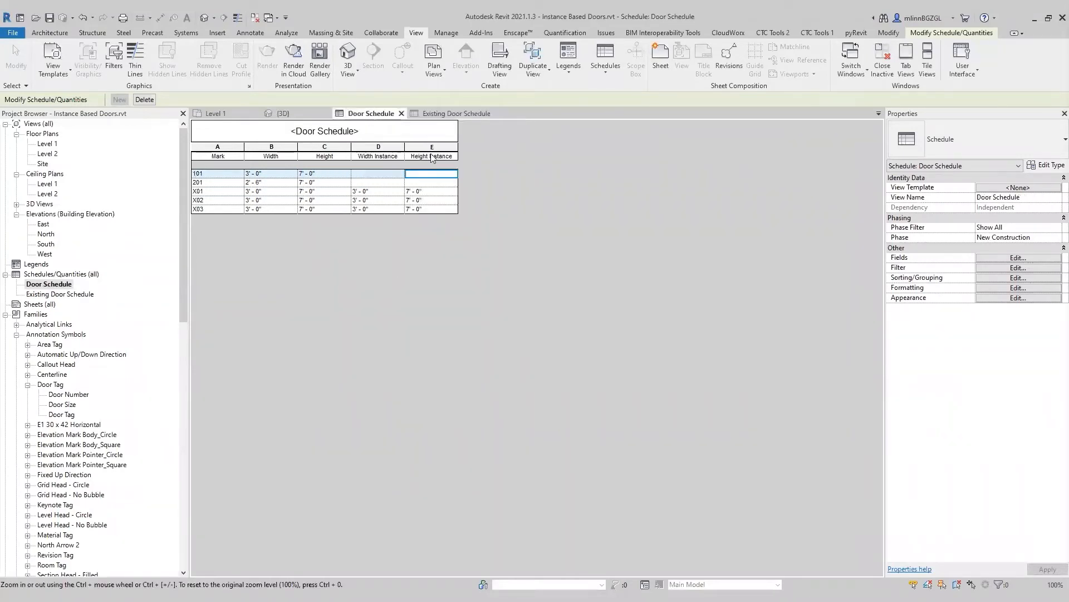
click(333, 127)
click(332, 127)
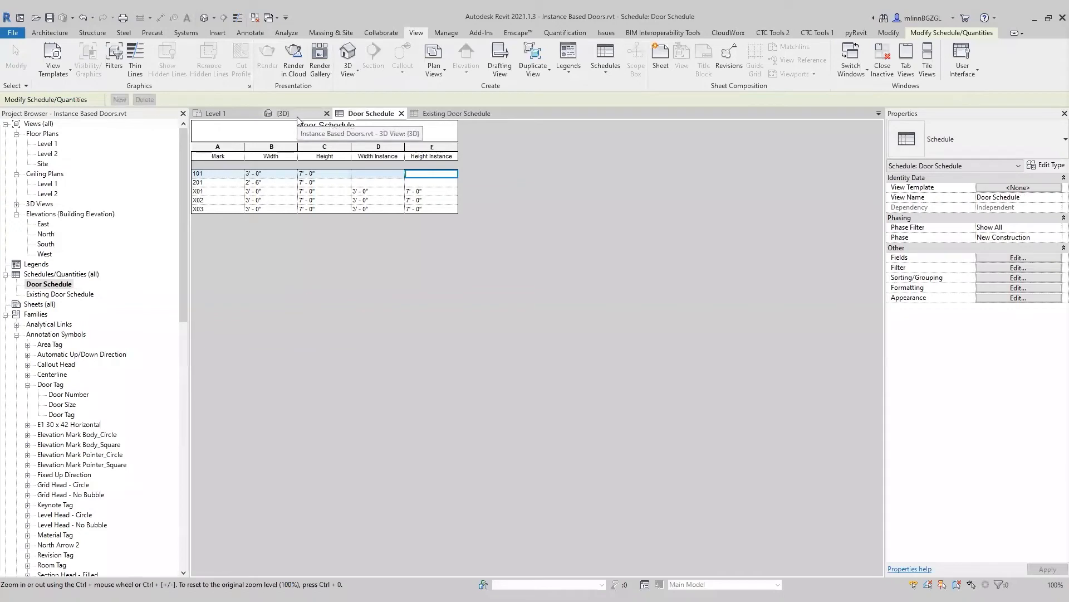
text(New)
key(Return)
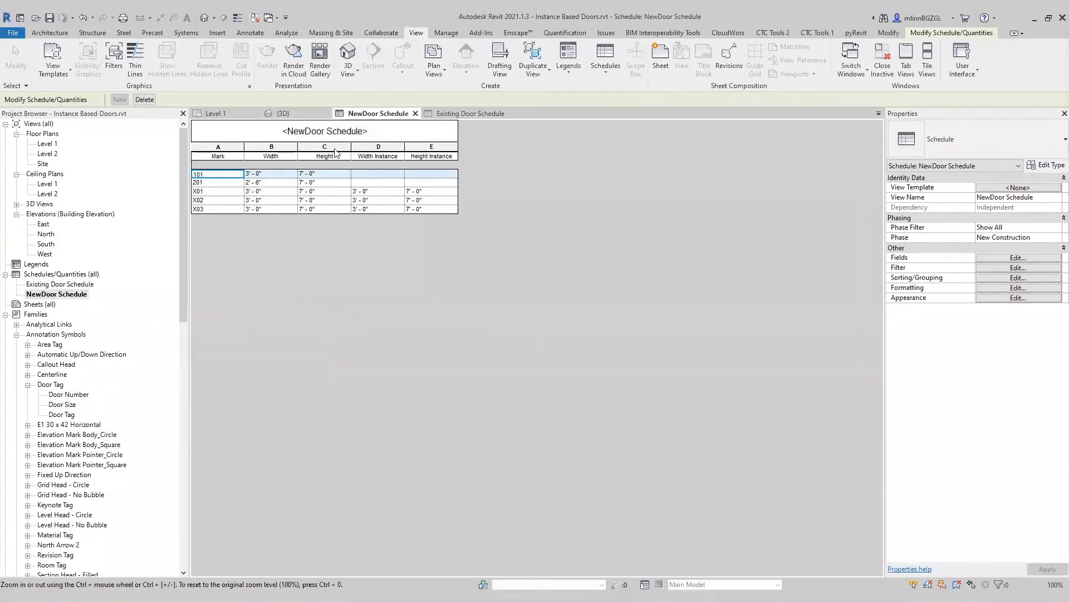
click(322, 127)
click(306, 126)
click(546, 282)
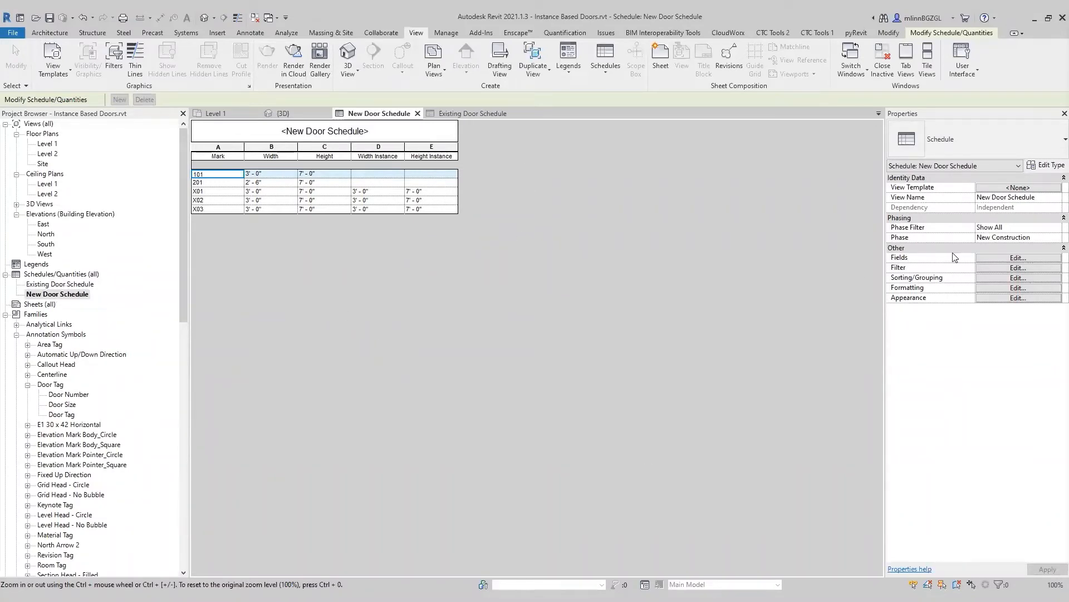
Filter the New Door Schedule to doors whose Mark does not begin with X
click(991, 267)
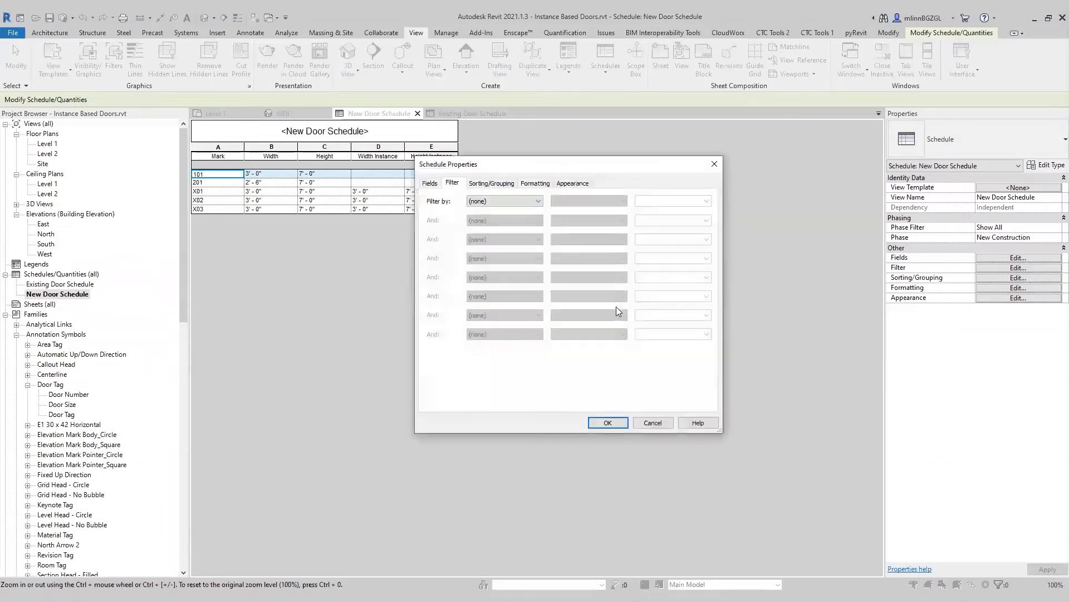
drag(574, 160, 645, 168)
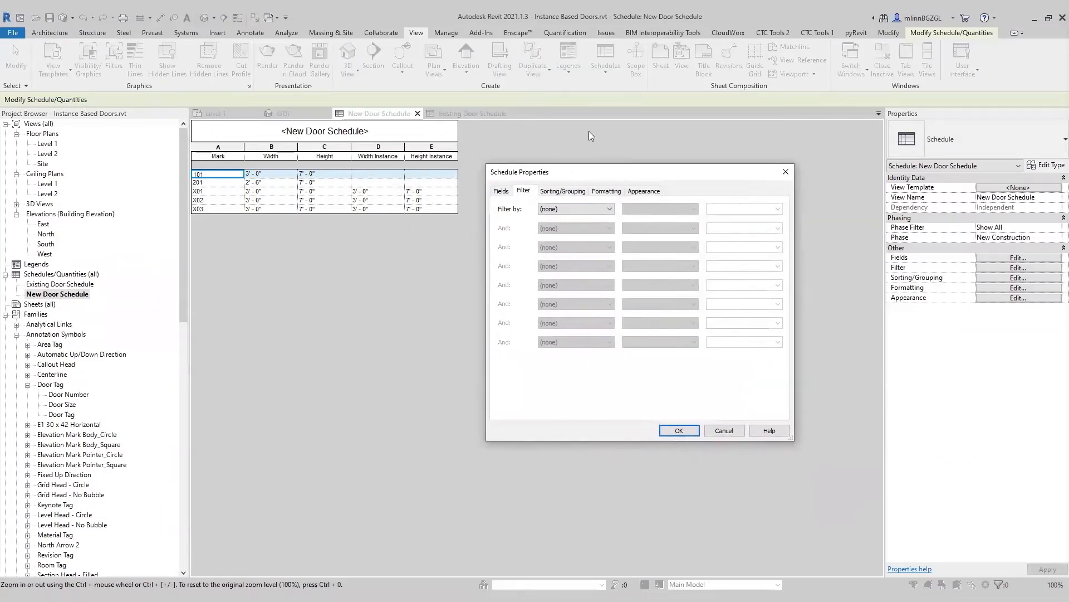
click(562, 209)
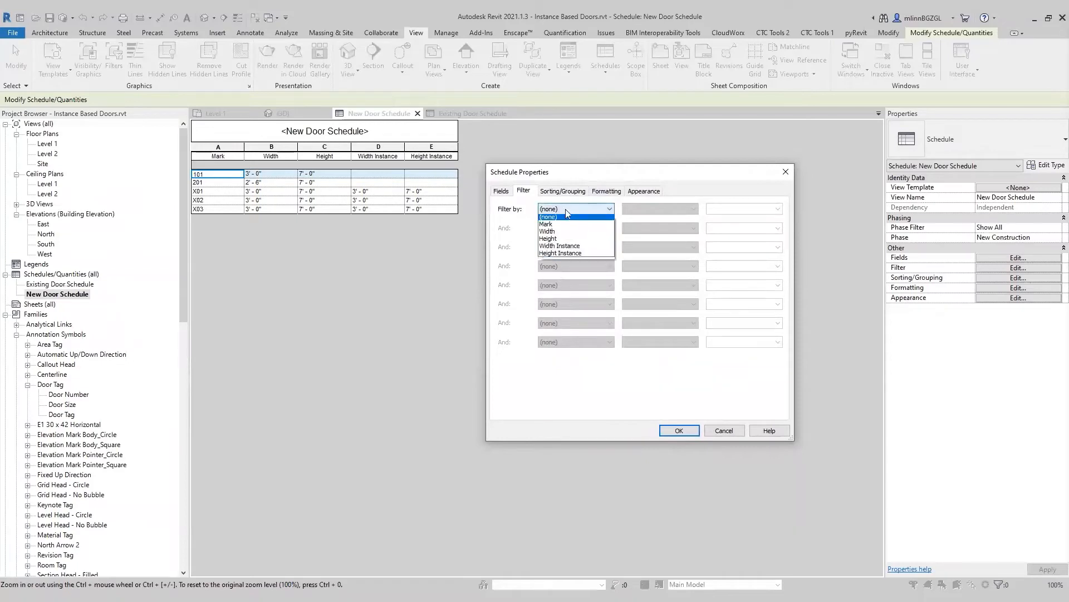
click(562, 226)
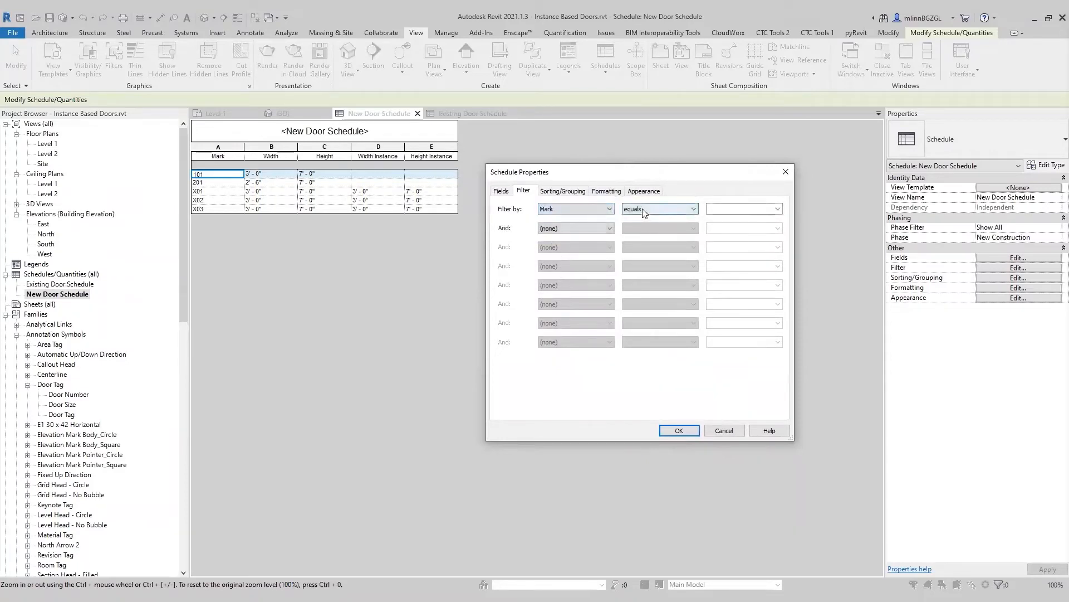
click(642, 208)
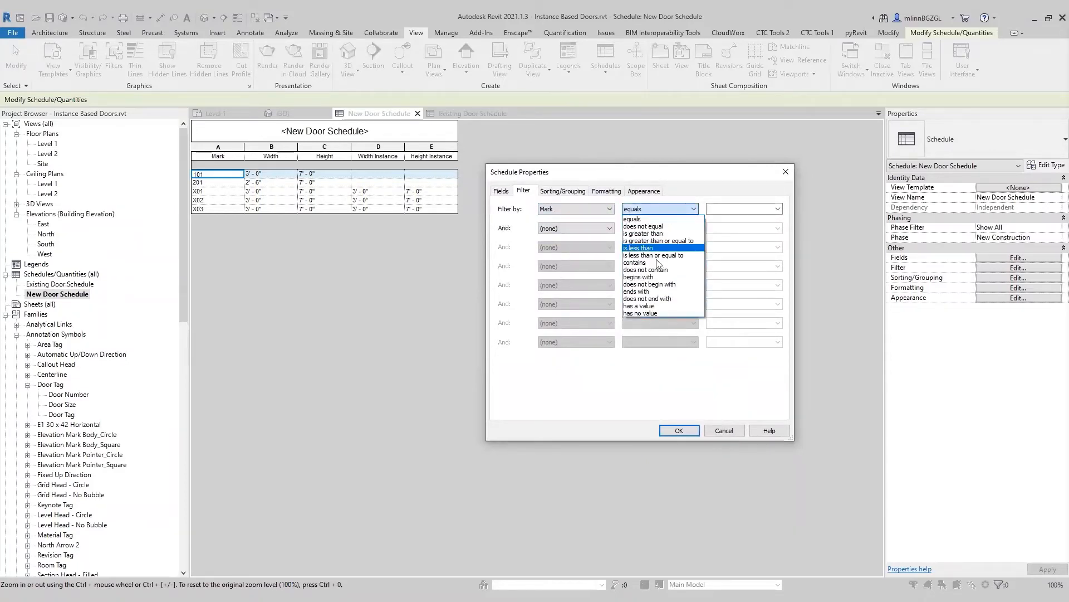
click(667, 285)
click(732, 208)
text(X)
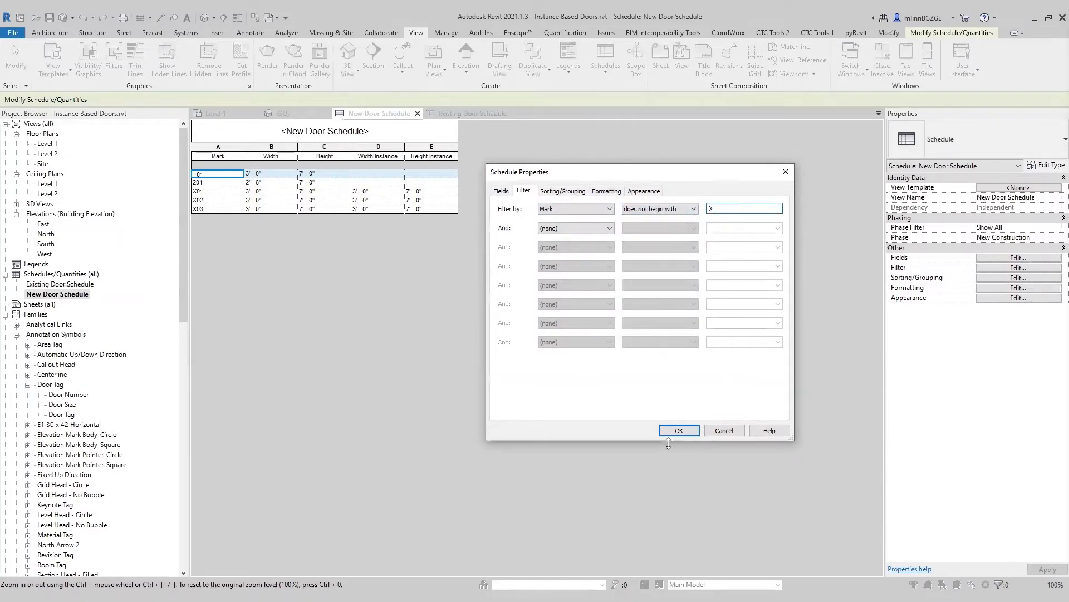
click(671, 431)
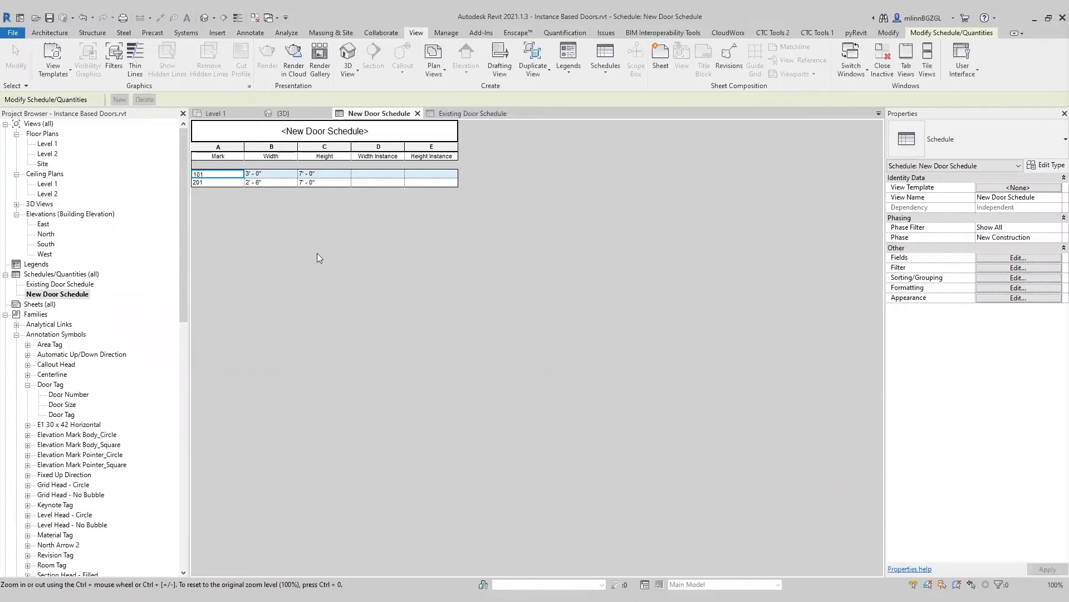
Delete the Width Instance and Height Instance columns from the New Door Schedule after checking the Existing Door Schedule
click(469, 114)
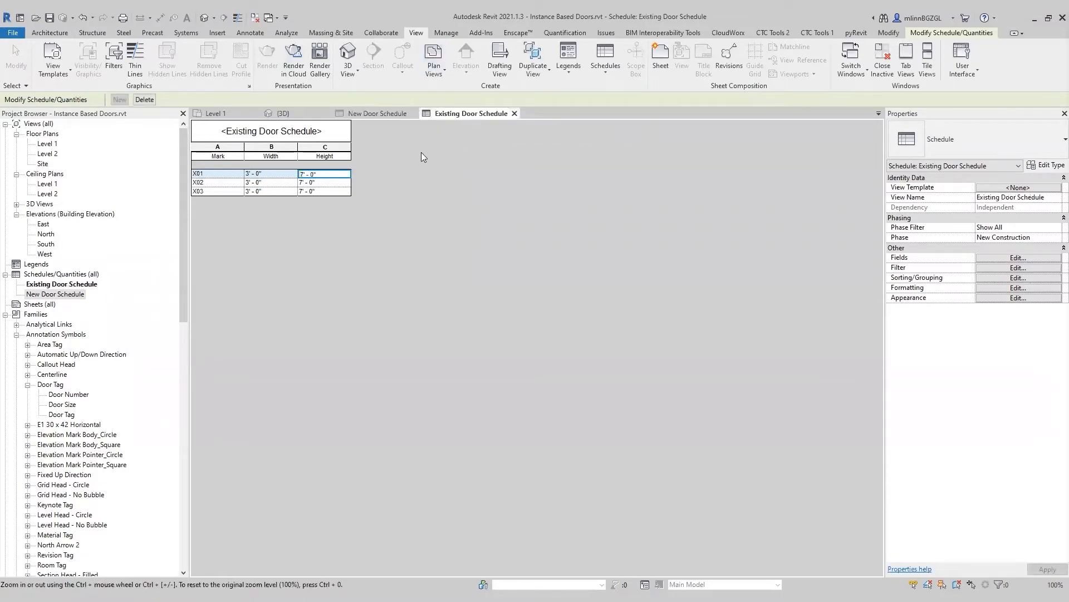
click(385, 112)
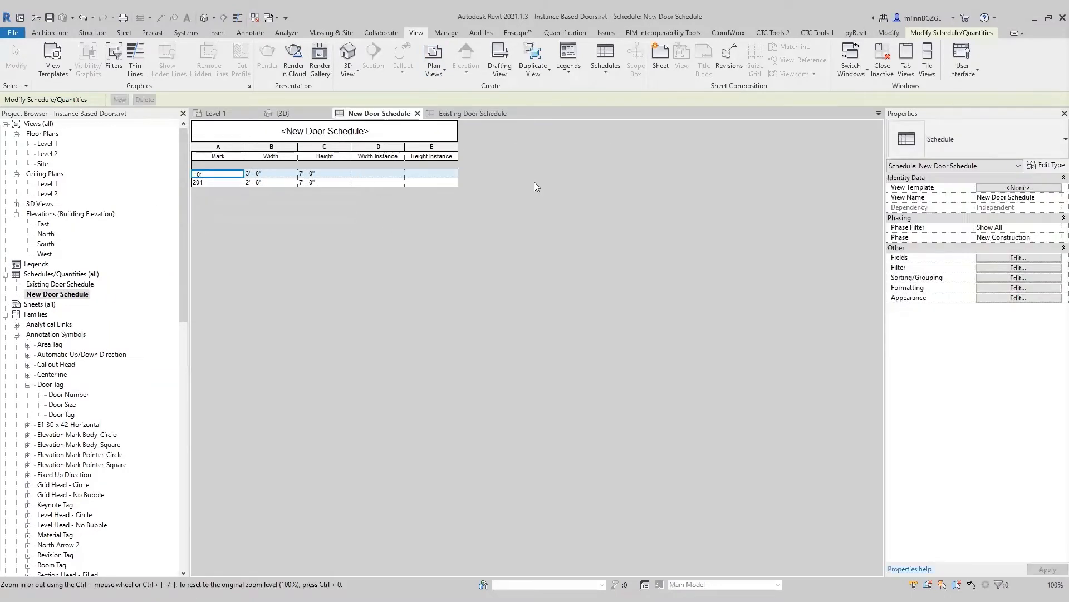
drag(388, 150, 425, 150)
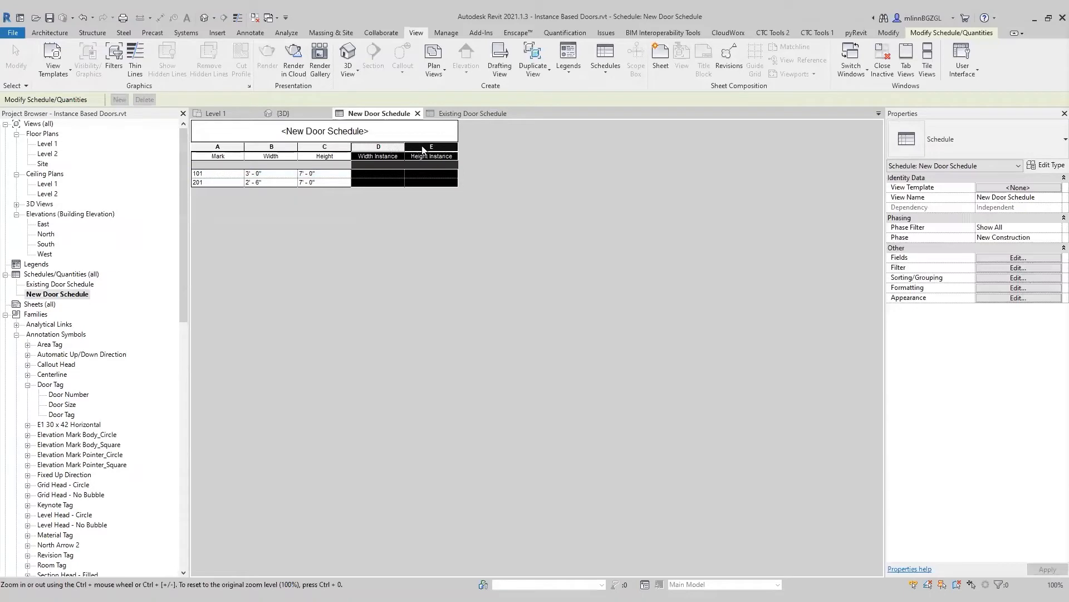
click(937, 37)
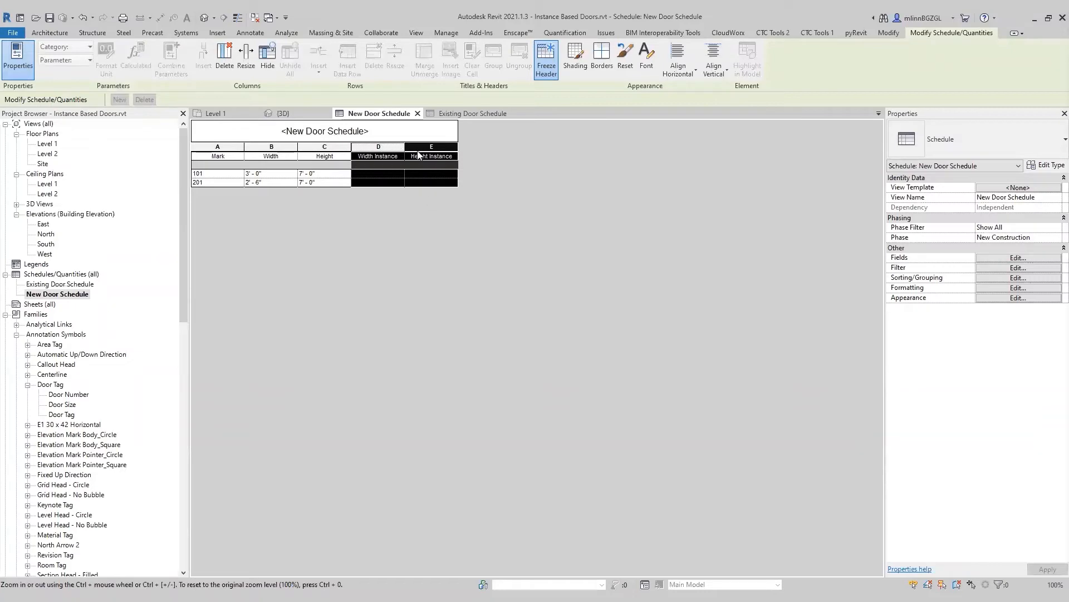
click(225, 56)
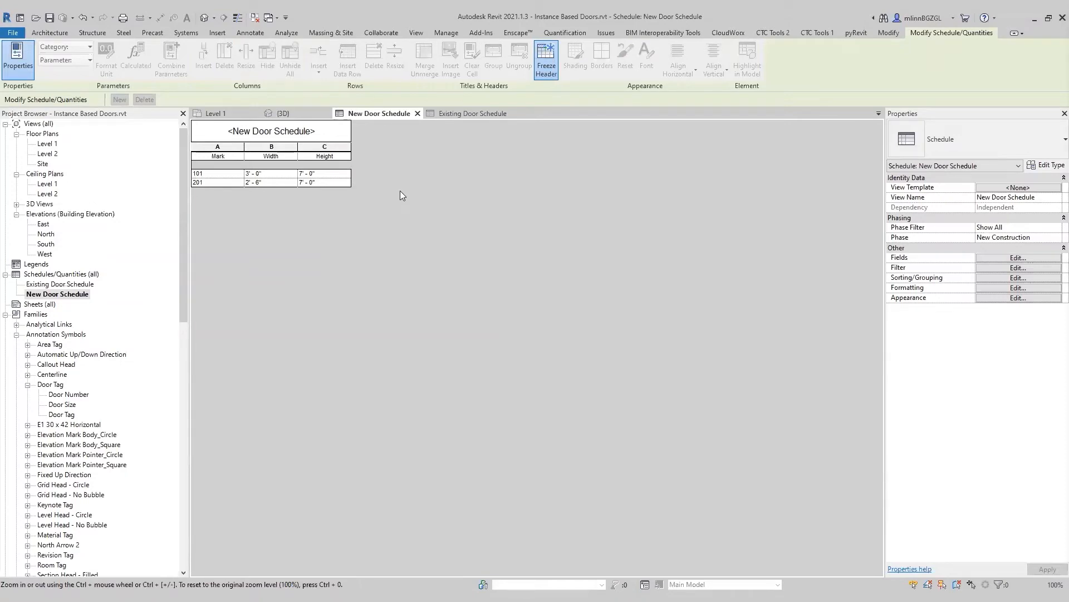
Compare the New and Existing Door Schedules, return to the Level 1 floor plan and save the project
click(472, 115)
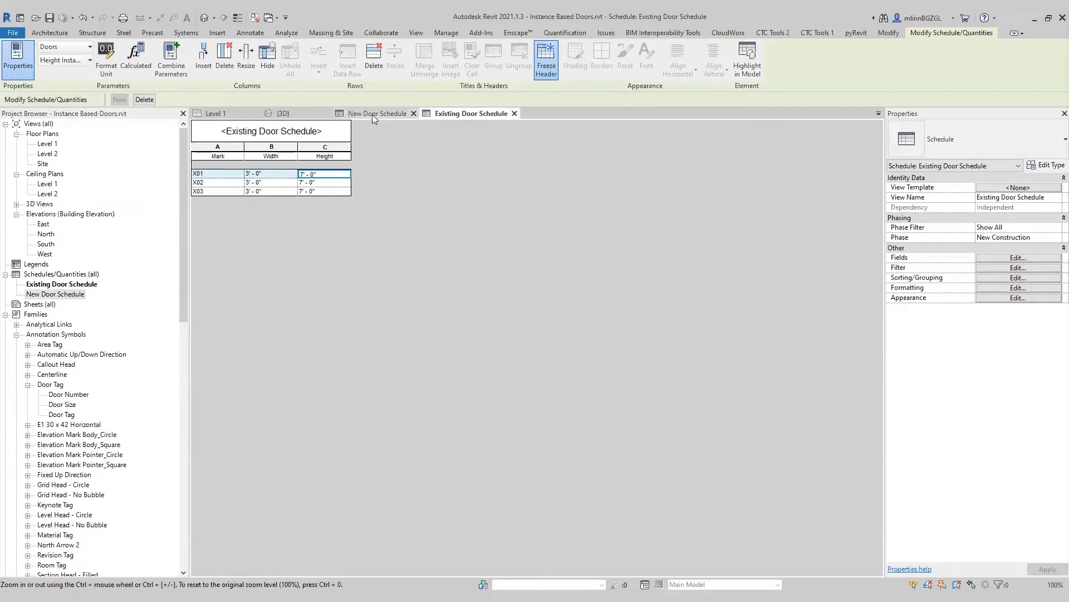
click(372, 115)
click(477, 114)
click(217, 114)
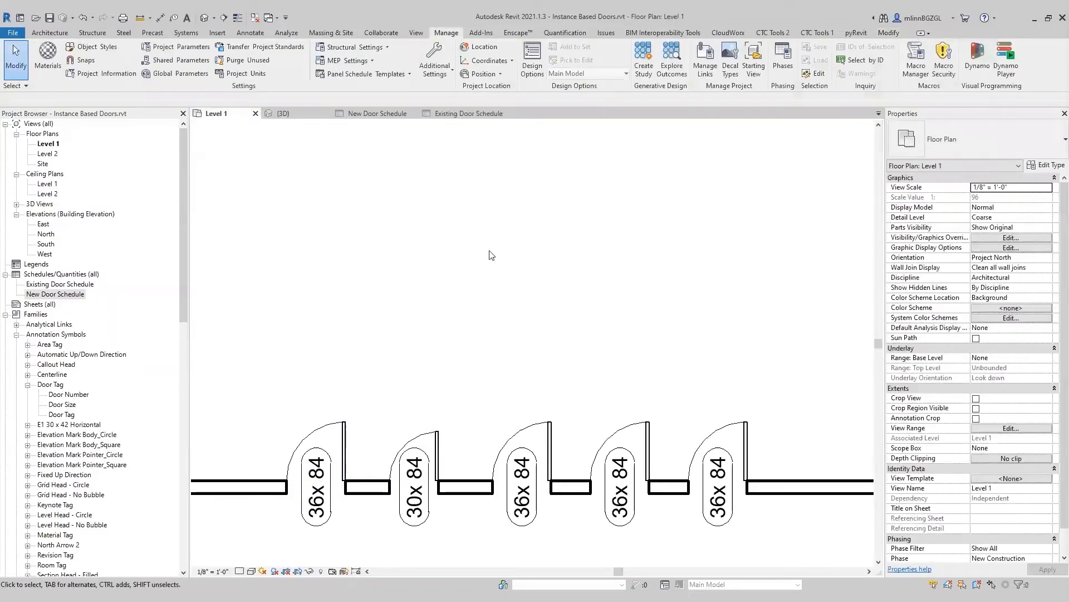
click(47, 20)
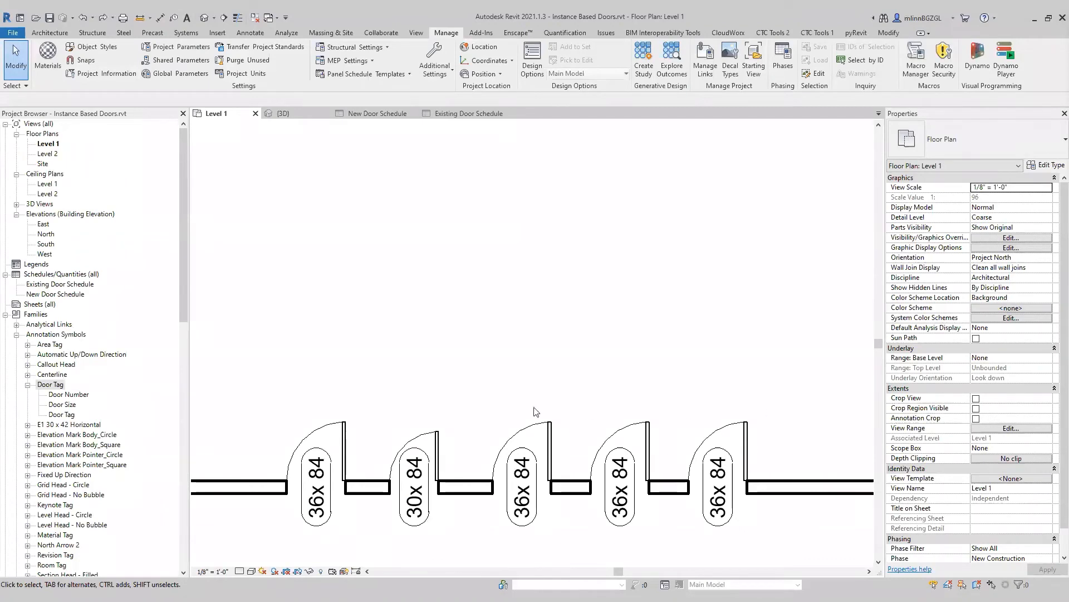
Inspect the width and height type parameters of the 30" x 84" Single-Flush door on Level 1
click(339, 431)
ctrl+click(438, 429)
click(483, 341)
click(437, 451)
click(1046, 165)
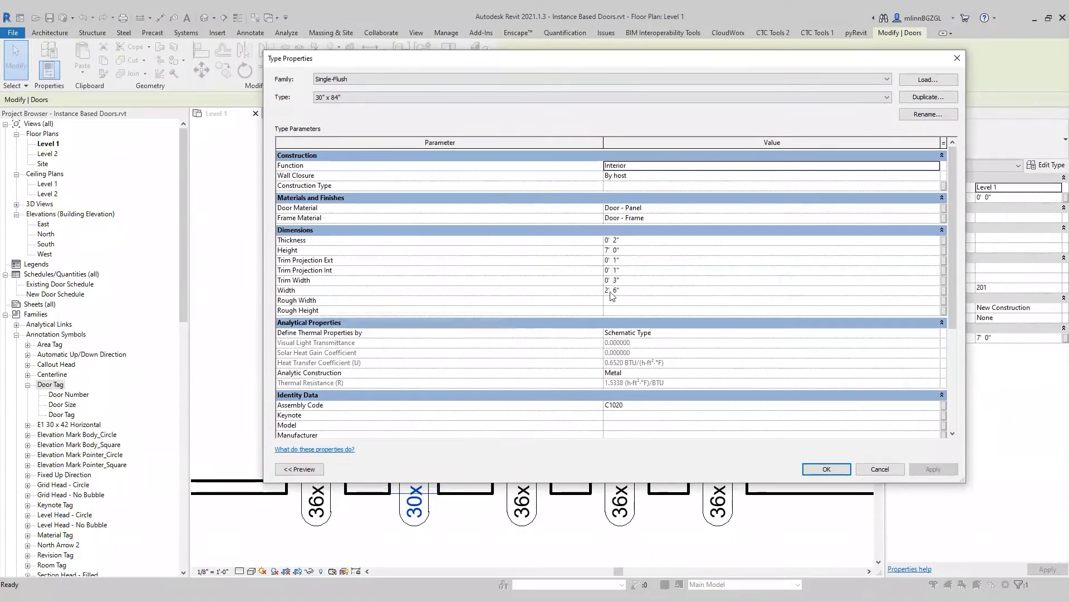
click(826, 469)
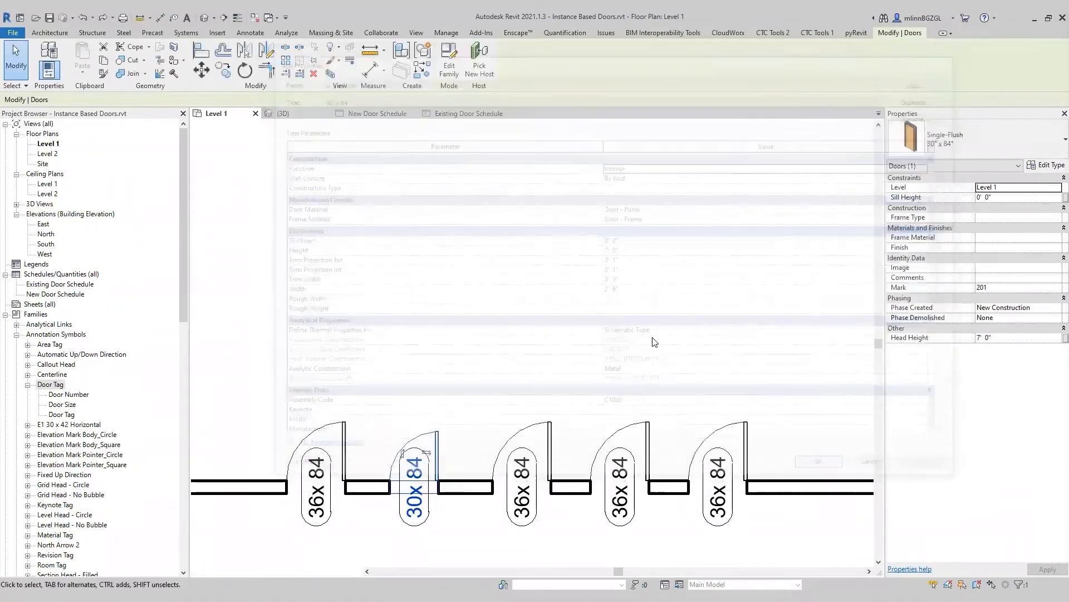
click(656, 342)
Set Phase Created to Existing for the three Existing Door instances on Level 1
drag(743, 377, 523, 435)
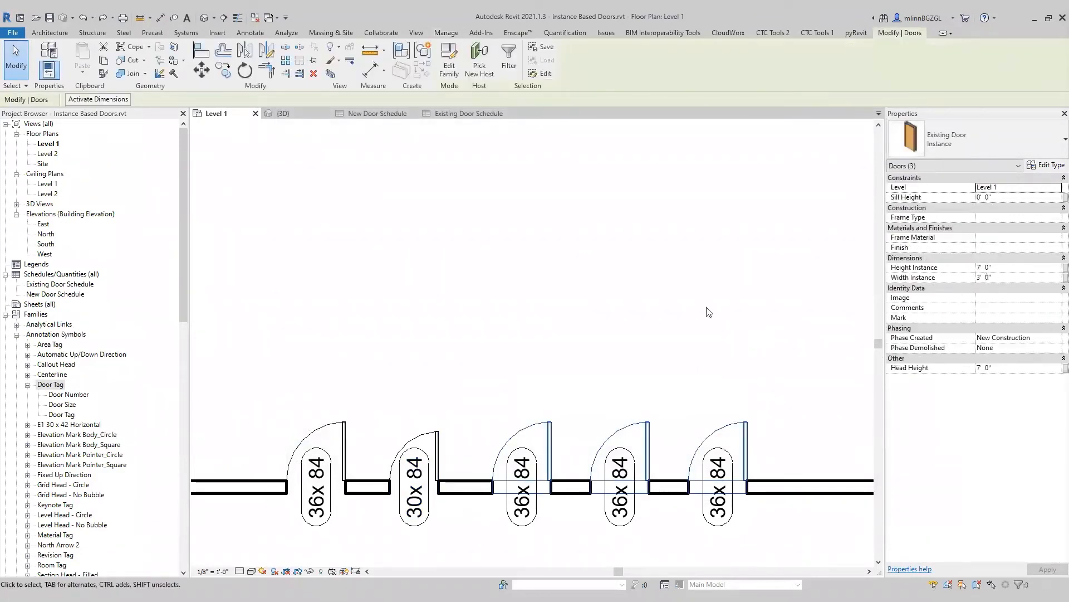
click(553, 321)
drag(787, 367, 519, 425)
click(1025, 337)
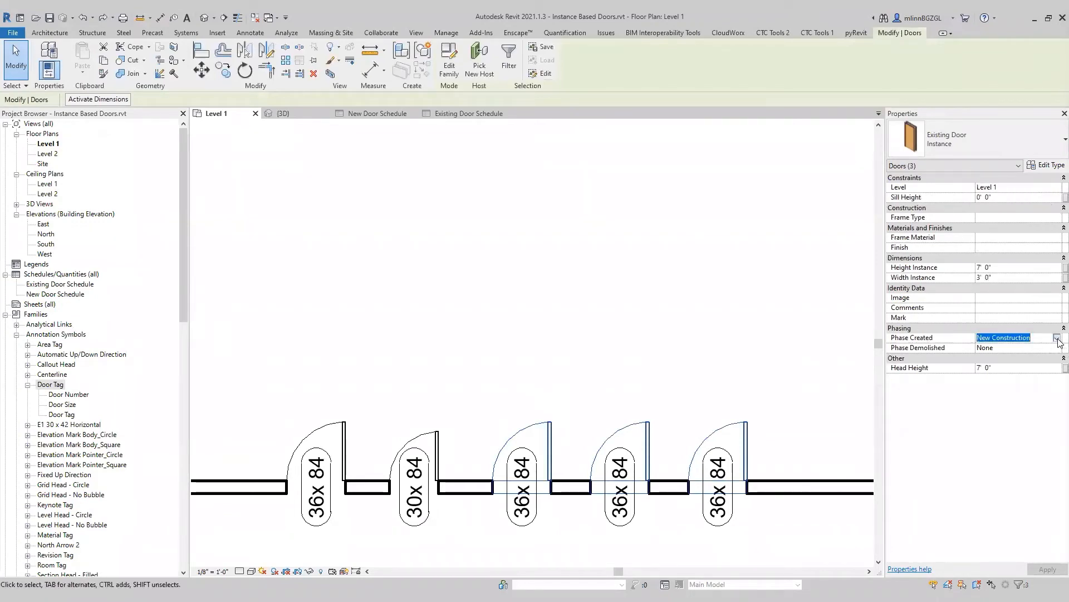
click(1056, 338)
click(986, 348)
key(Escape)
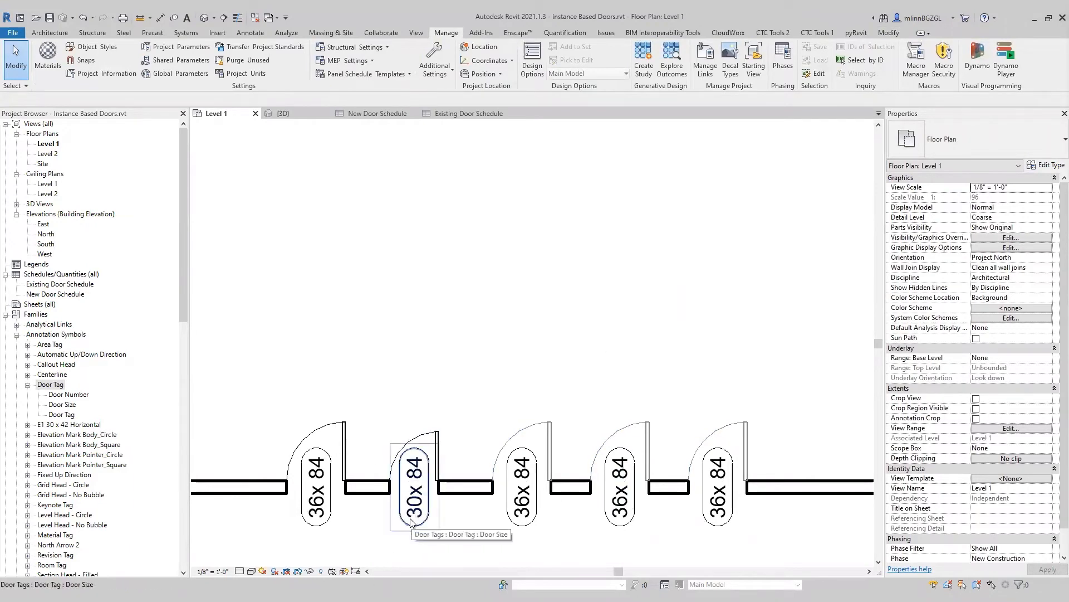
Set the Width type parameter of the 30" x 84" door to 42 through its door size tag
click(418, 455)
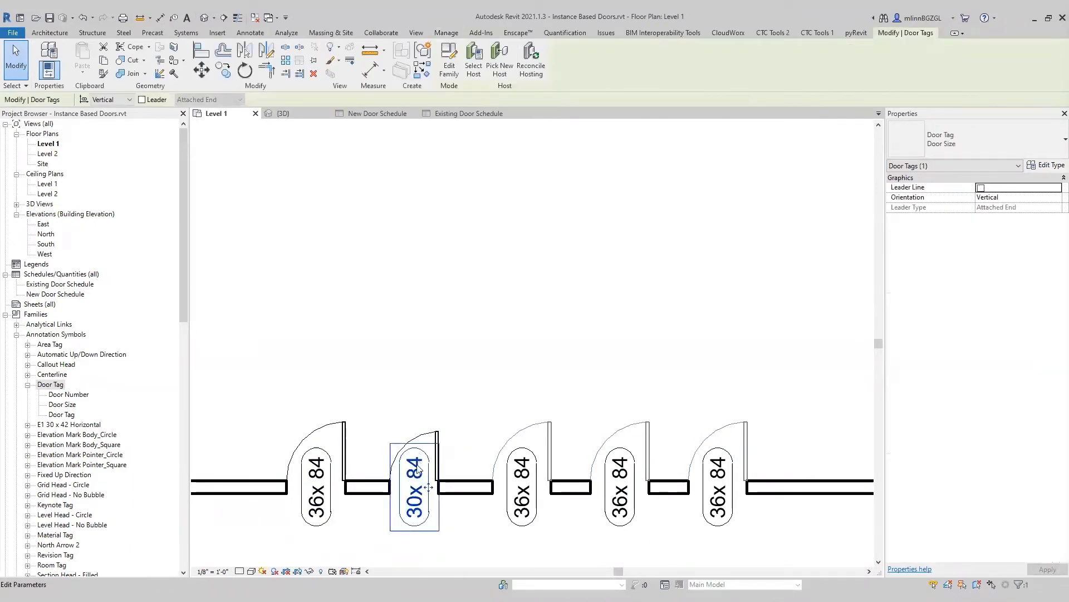
click(419, 470)
drag(555, 209, 555, 207)
click(589, 241)
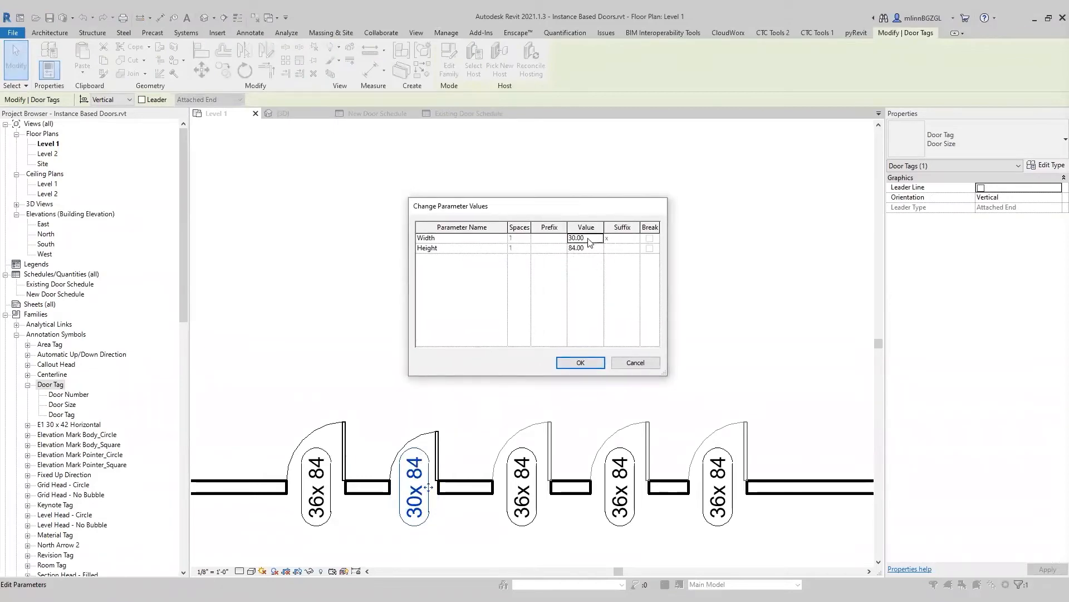
click(590, 242)
text(42)
click(587, 363)
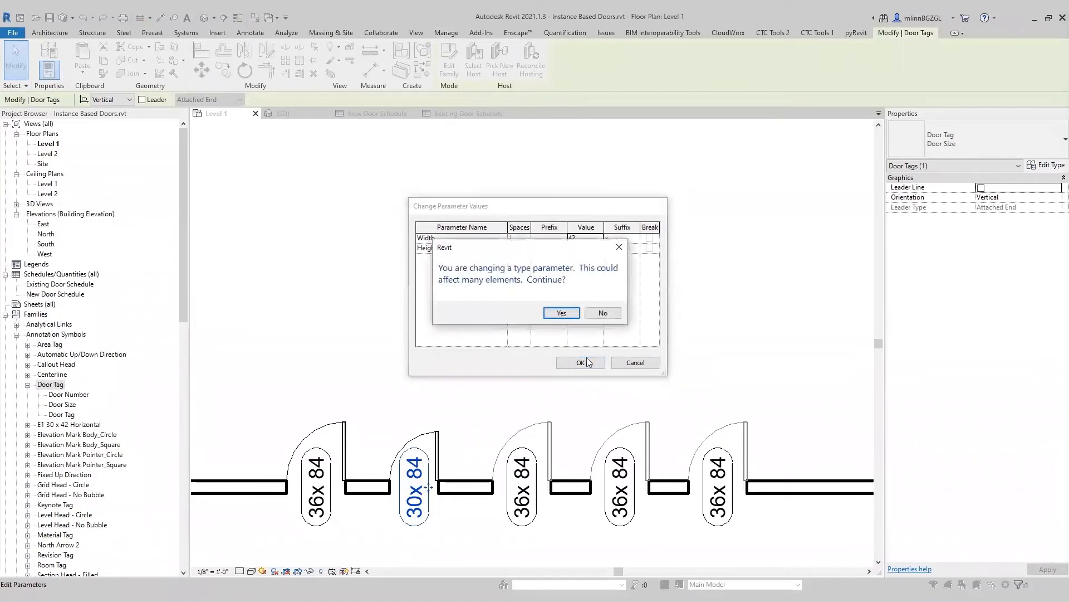
click(562, 313)
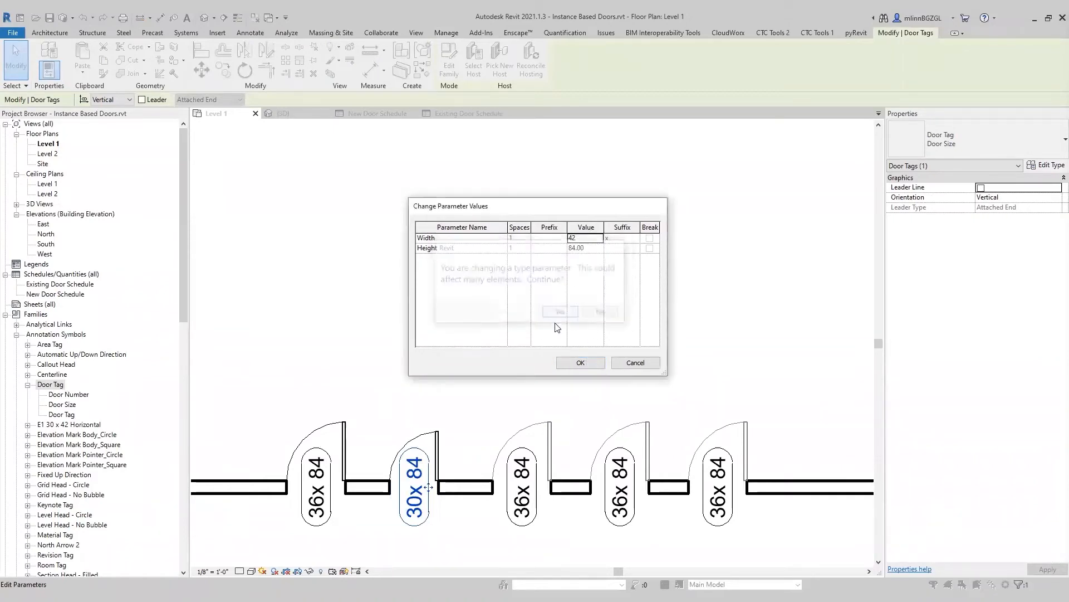
click(580, 362)
click(451, 547)
click(450, 413)
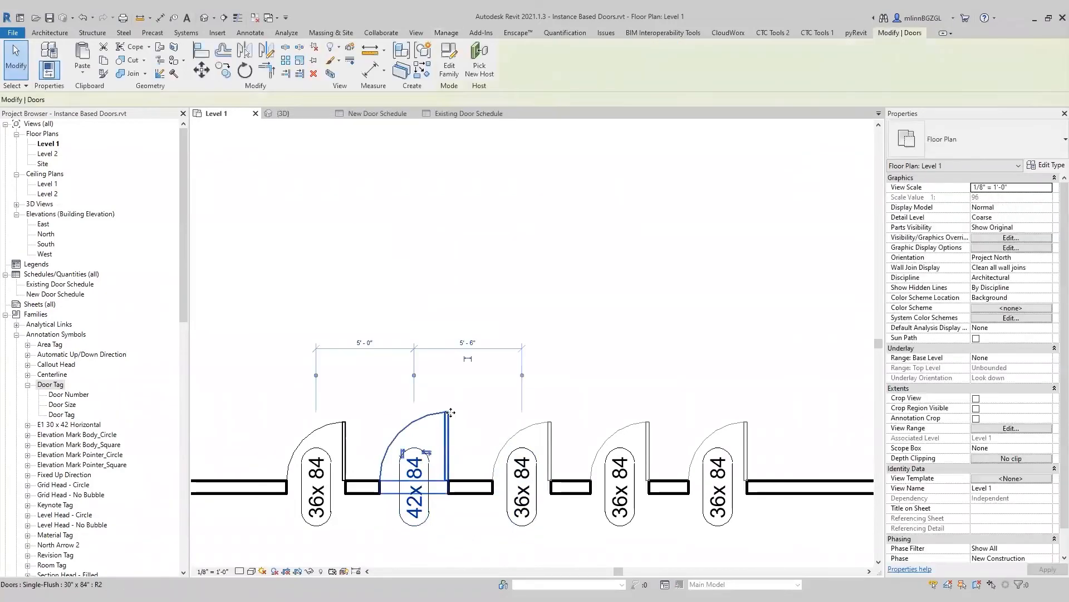
click(454, 434)
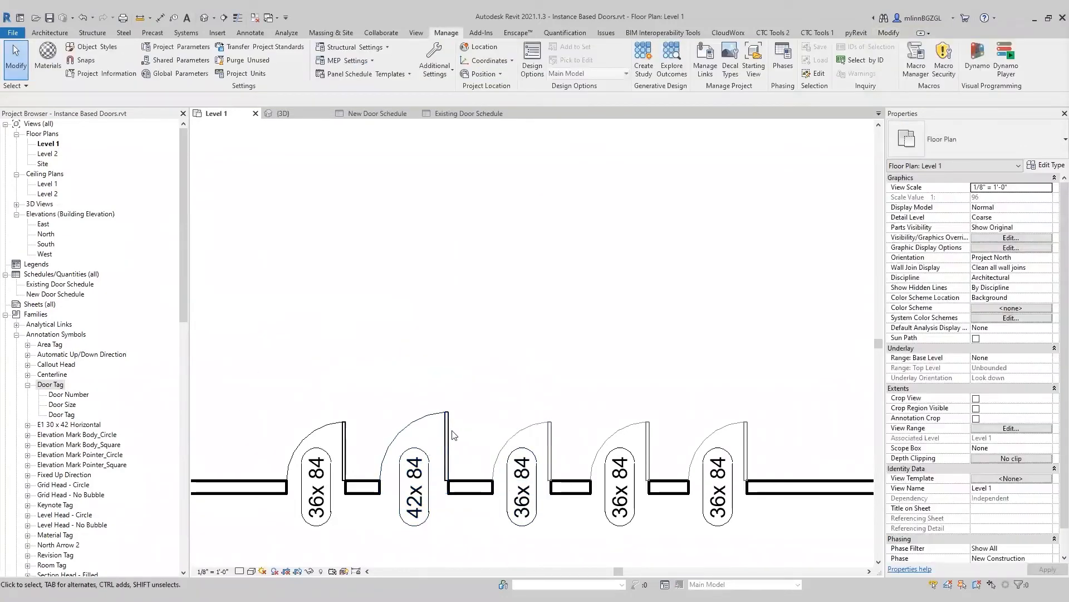
Set the Width of the Single-Flush door tagged 42x 84 back to 30 through its size tag
click(419, 475)
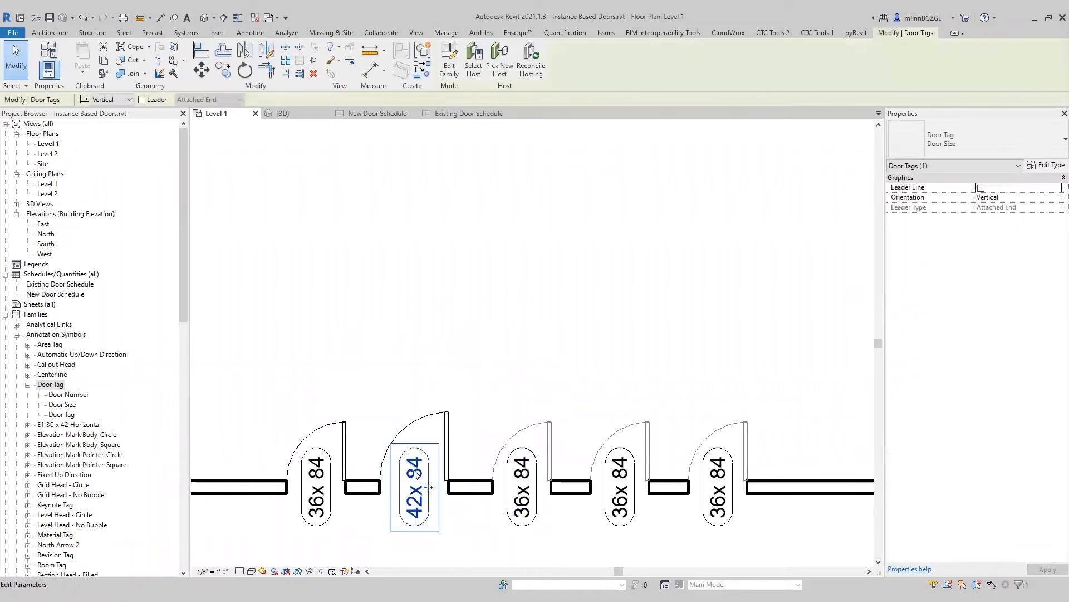
click(415, 473)
click(591, 238)
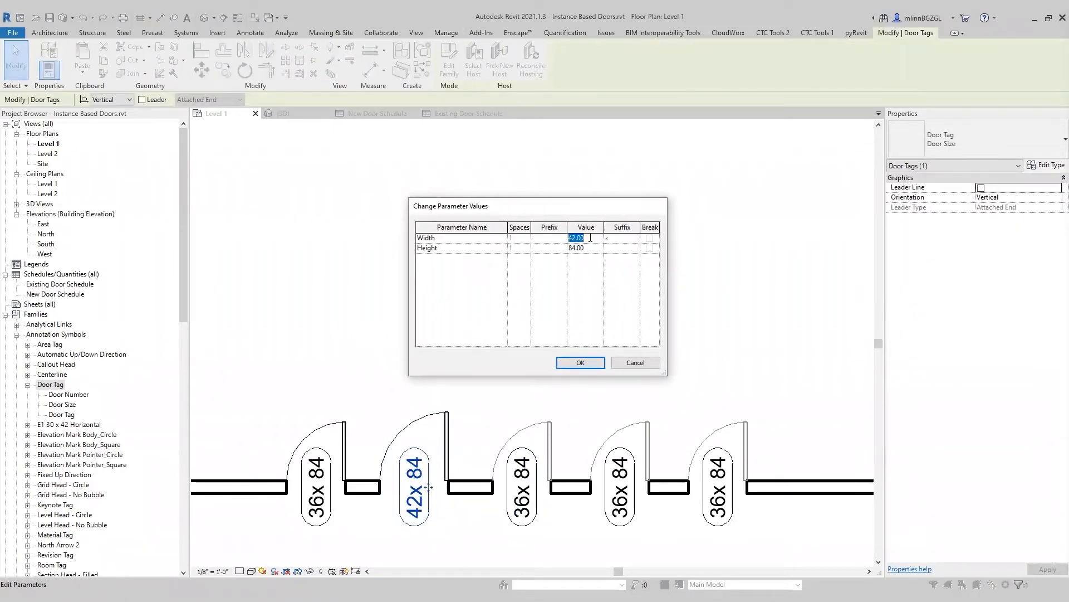
text(30)
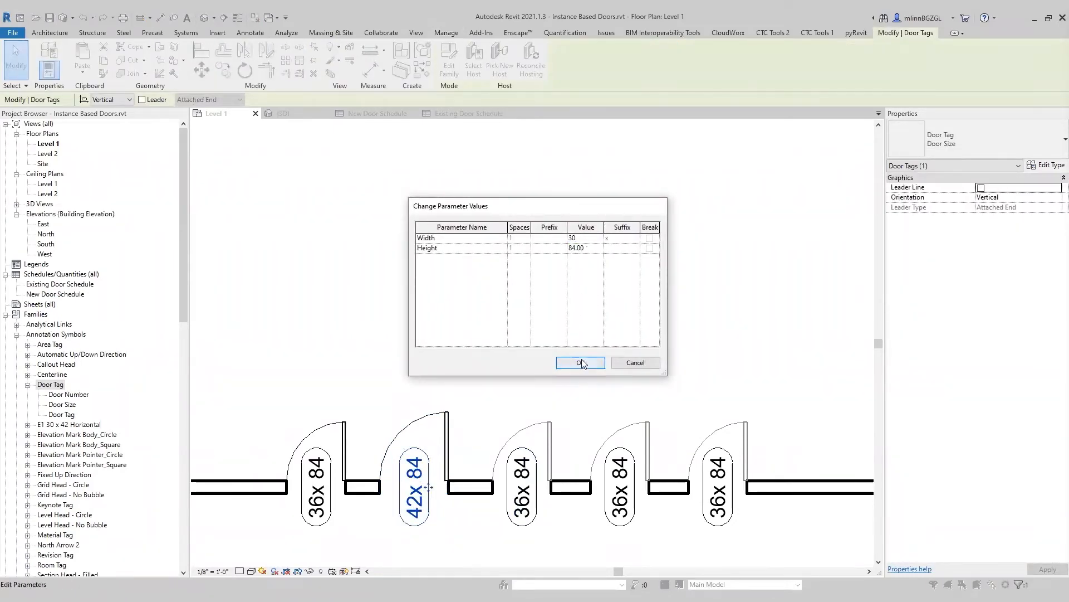
click(581, 363)
click(561, 312)
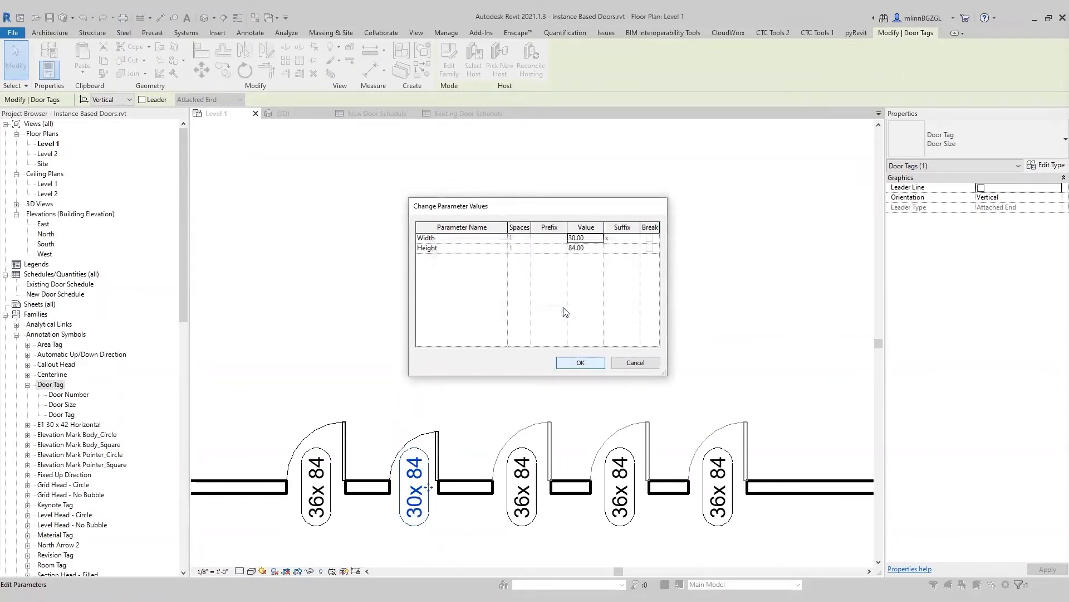
click(580, 363)
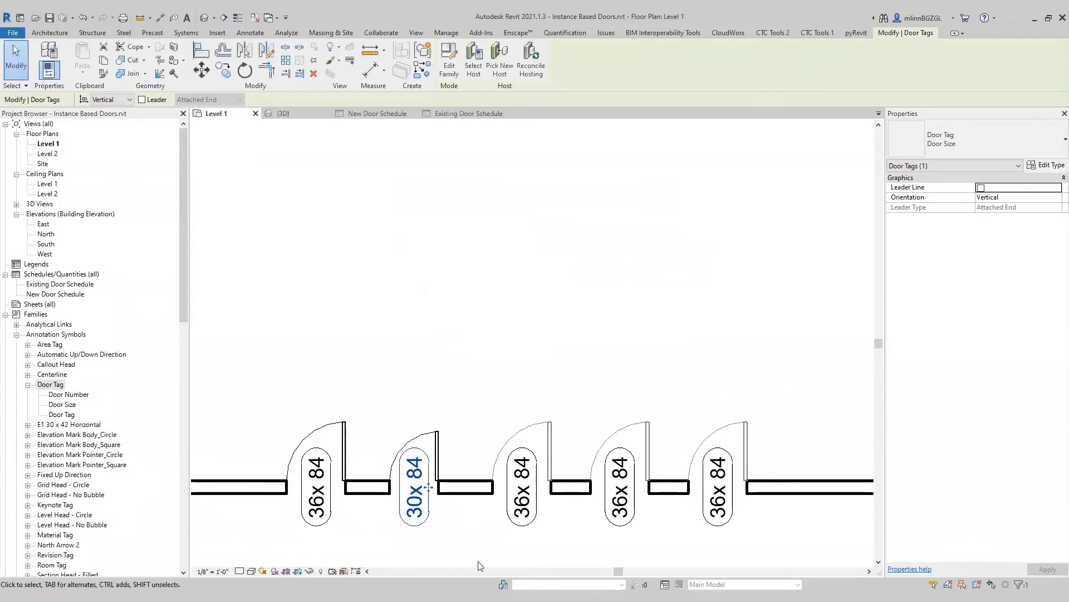
click(507, 550)
Set the Width to 42 through the size tag of the first existing door, accepting the type parameter change
click(512, 524)
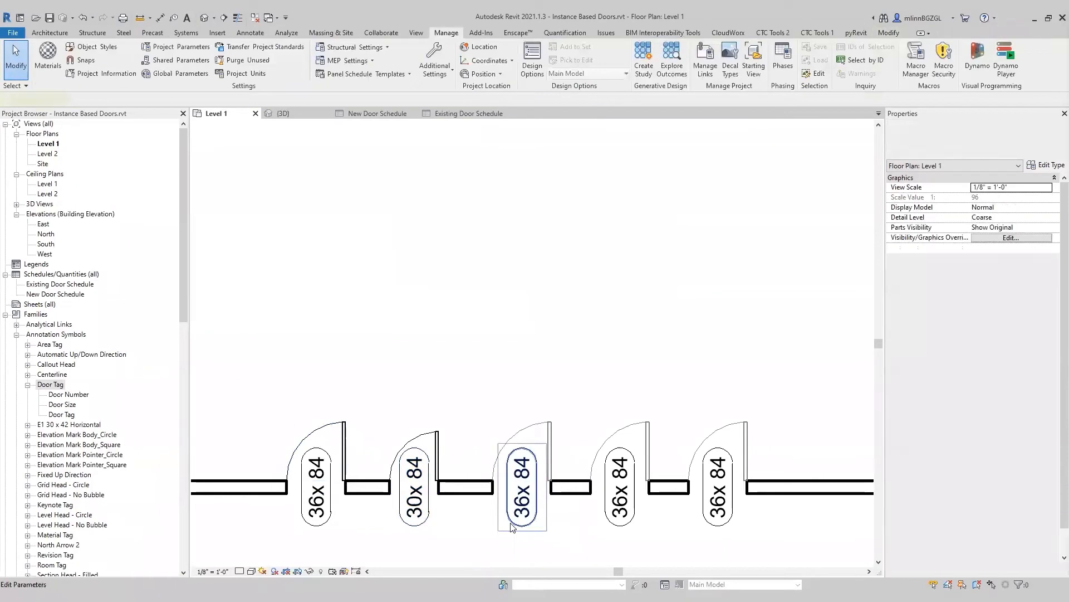
click(520, 464)
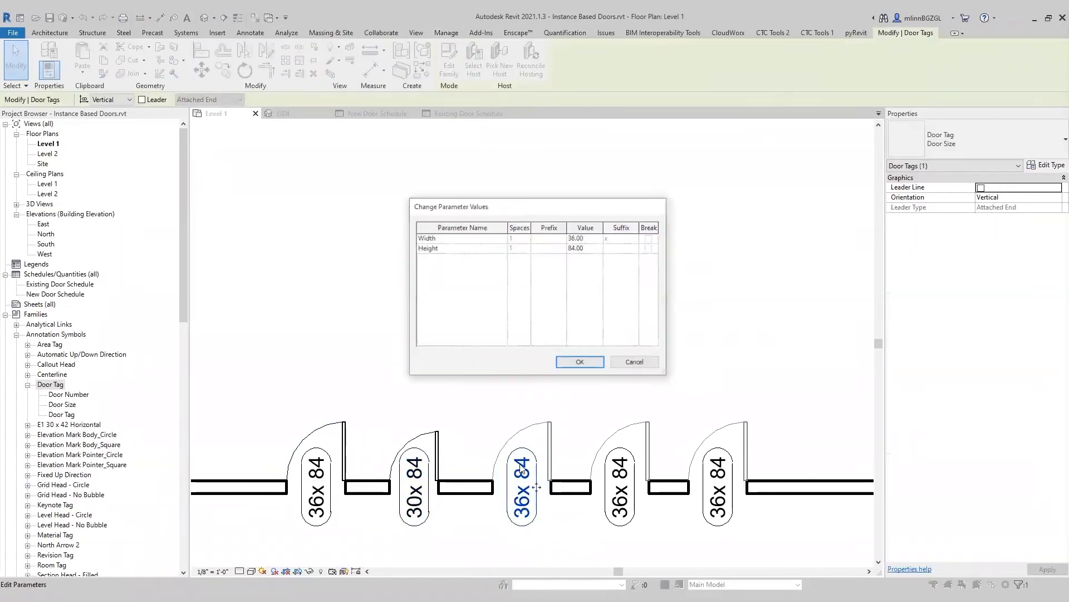
click(592, 238)
text(42)
click(581, 362)
click(570, 315)
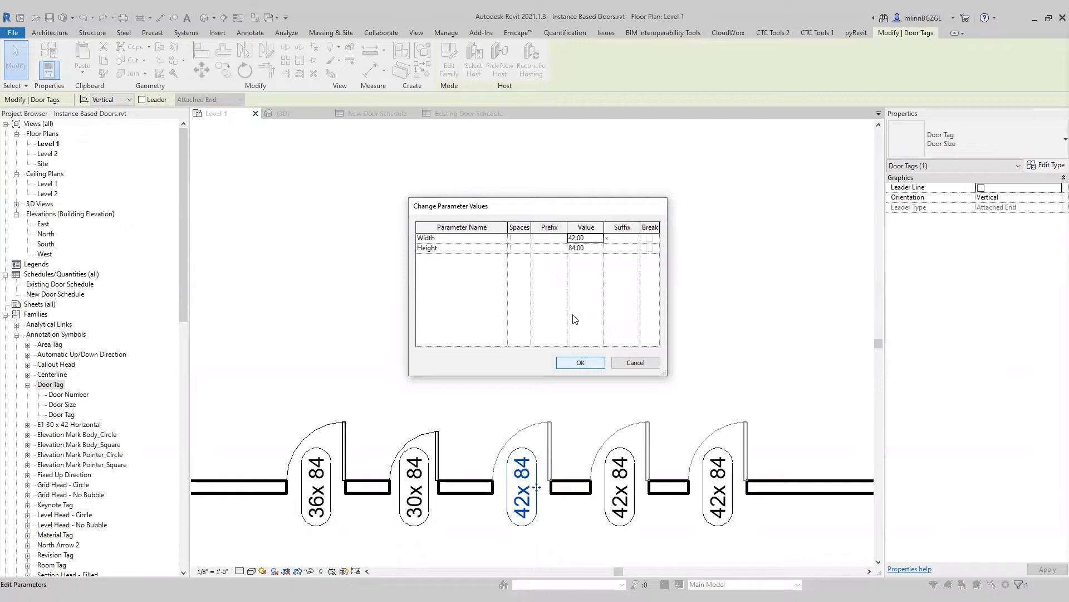
click(585, 365)
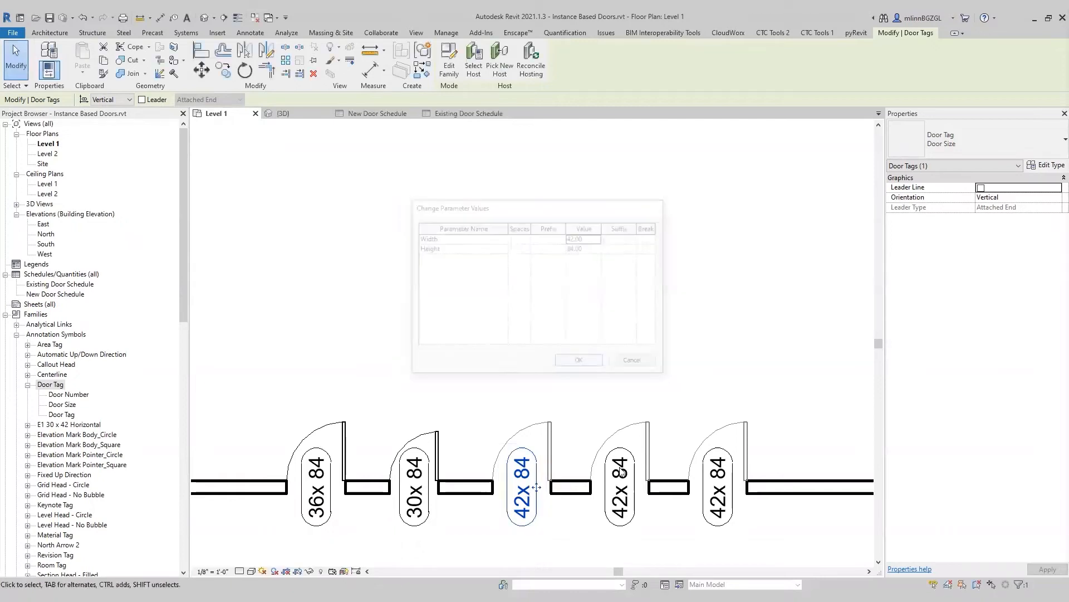
Inspect the Width Instance value in the properties of the first existing door
click(574, 534)
click(524, 498)
click(541, 440)
click(552, 429)
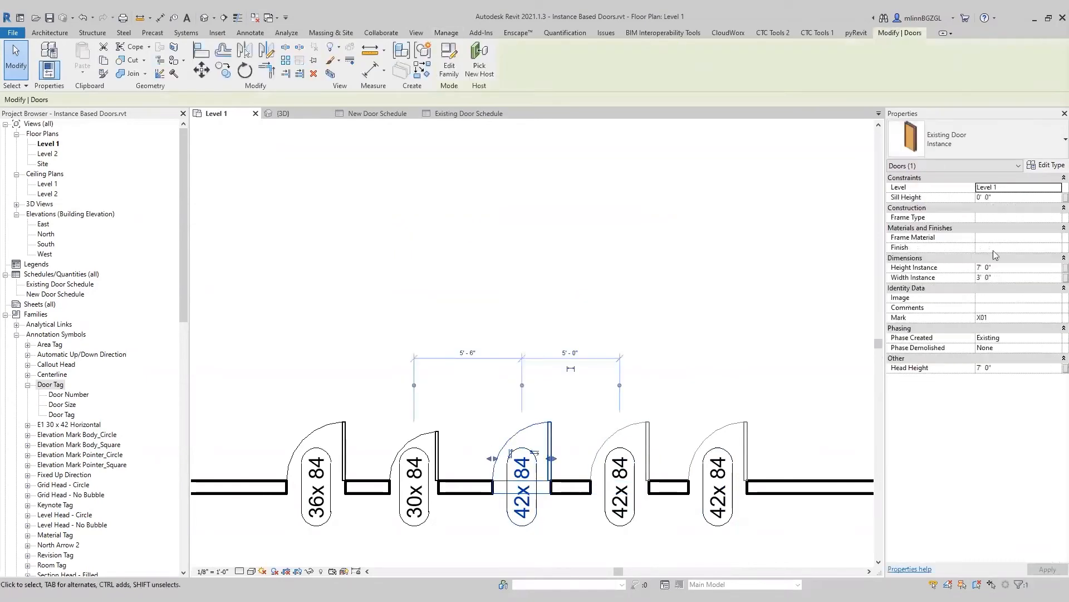
click(998, 279)
drag(994, 278, 945, 277)
click(566, 545)
Set the Width to 36 through the size tag of the first existing door, accepting the type parameter change
click(528, 508)
click(524, 491)
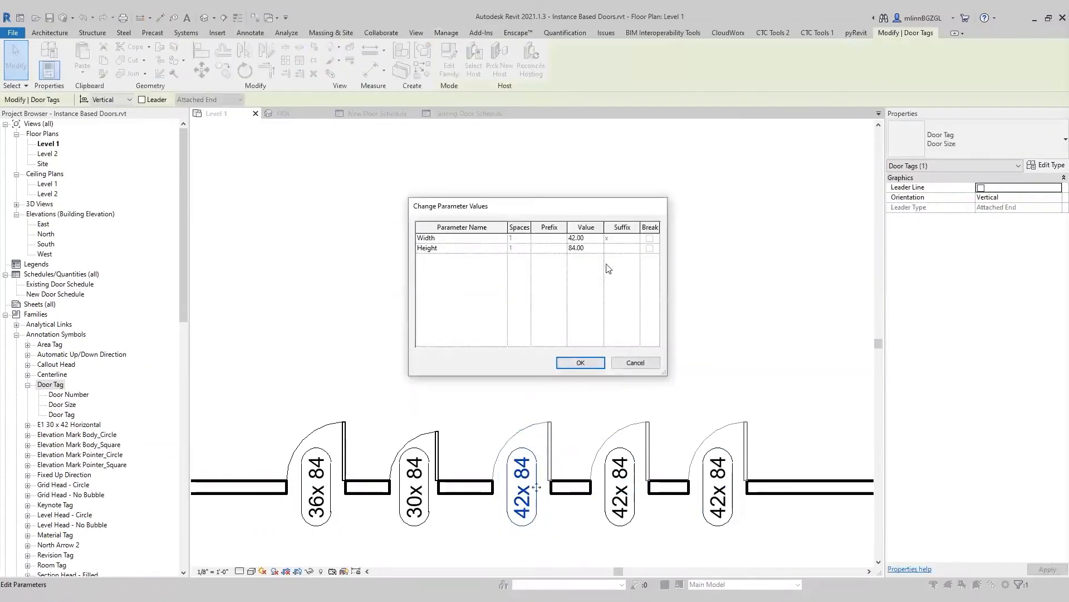
click(593, 239)
text(36)
click(585, 362)
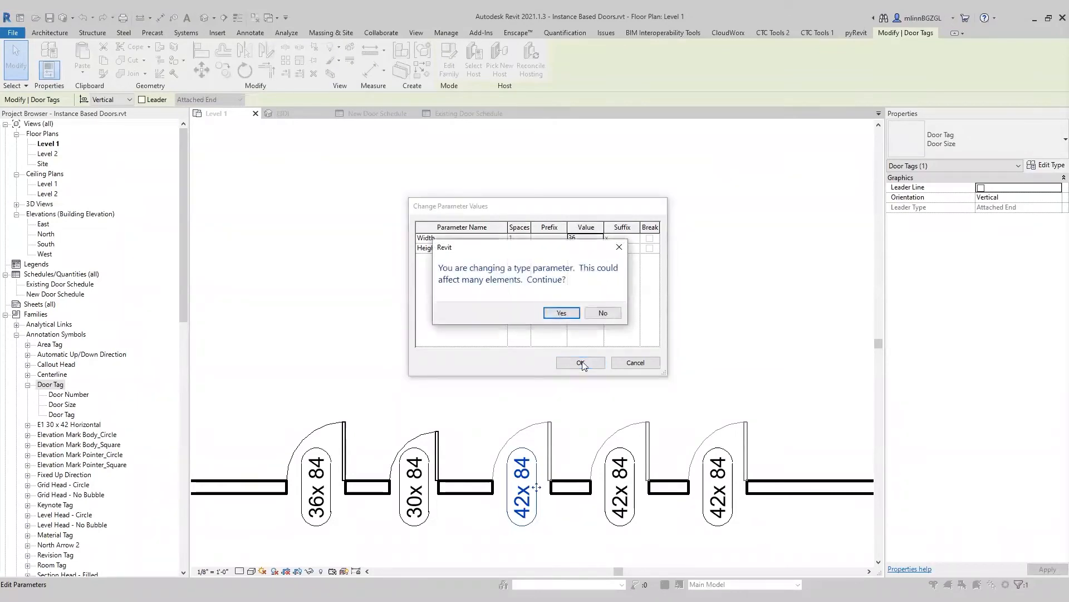
click(561, 313)
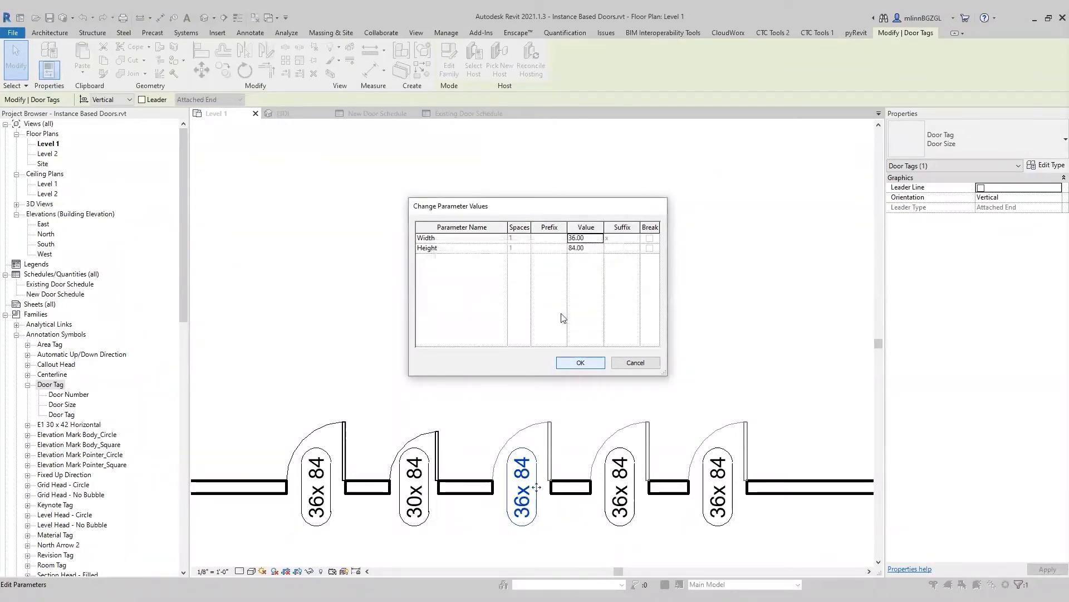
click(581, 363)
drag(764, 357, 488, 426)
click(485, 306)
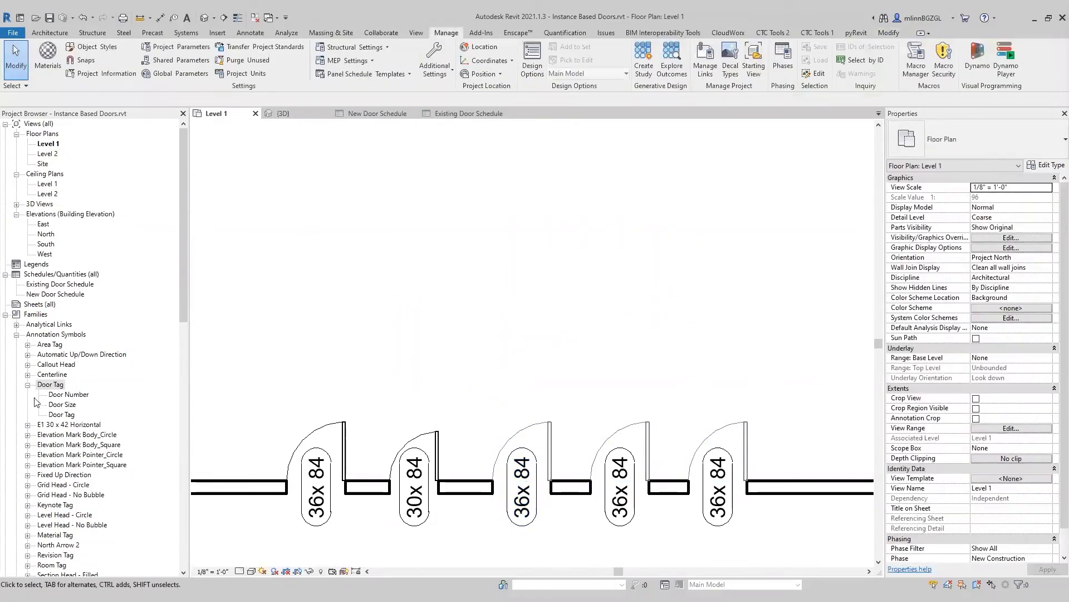
Purge only the unused Door Tag type of the Door Tag annotation family from the project
click(68, 404)
click(66, 415)
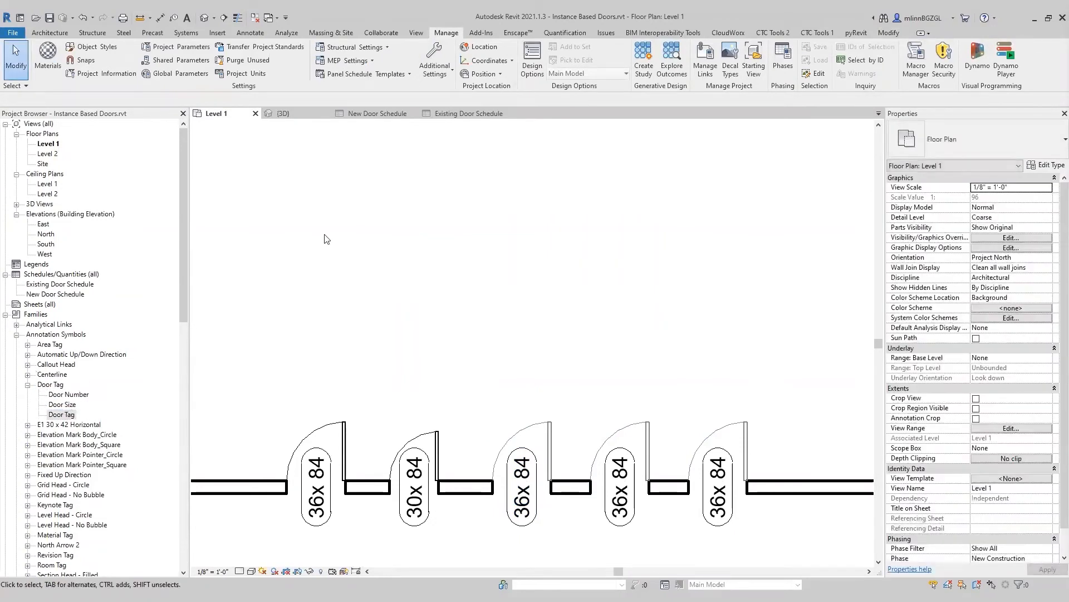
click(246, 60)
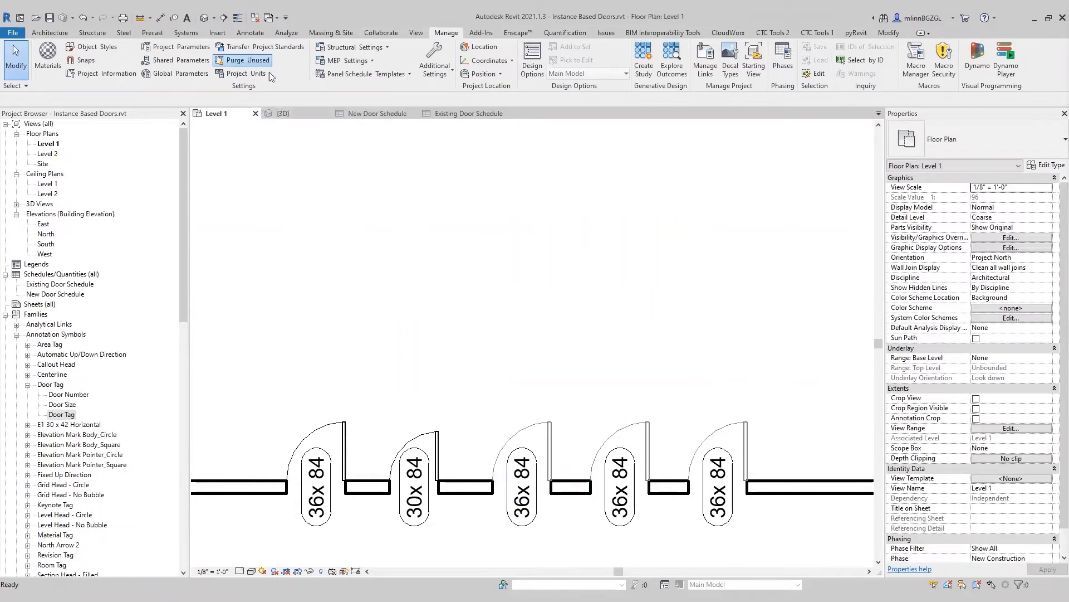
click(601, 209)
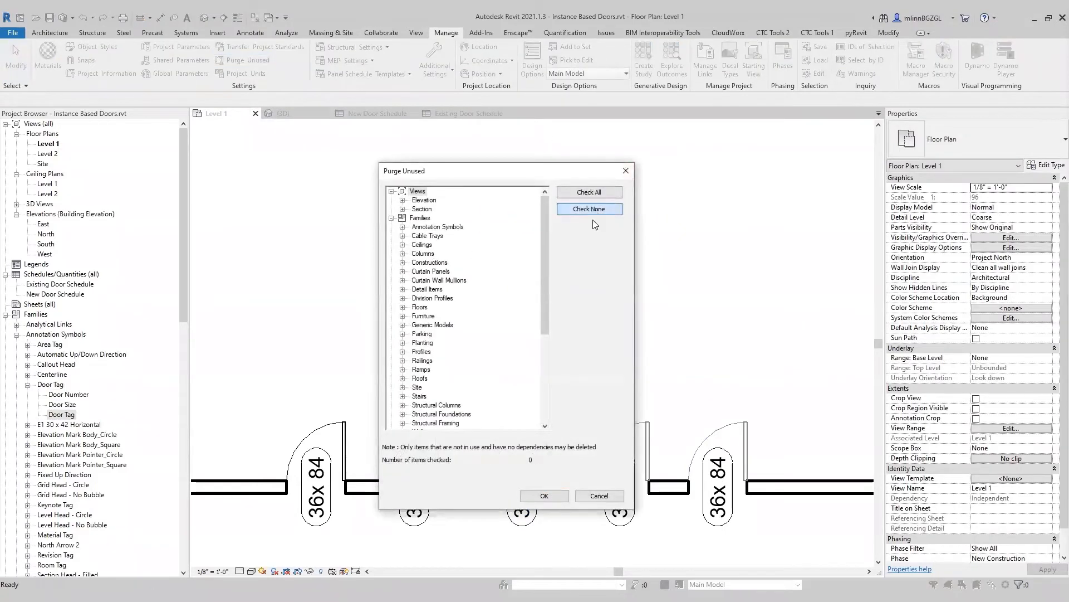
click(402, 227)
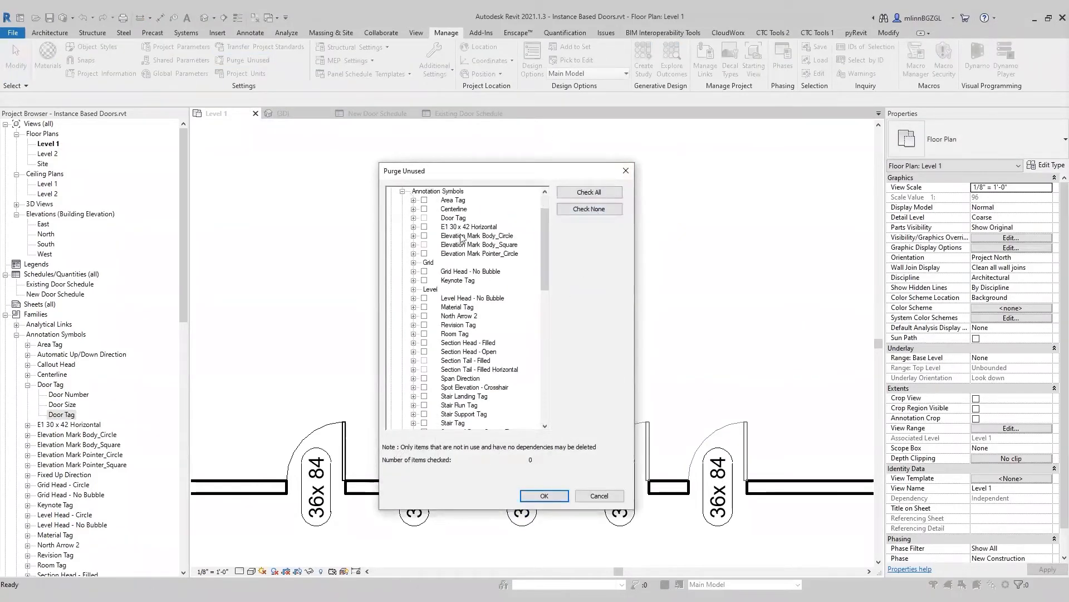
click(454, 217)
click(413, 218)
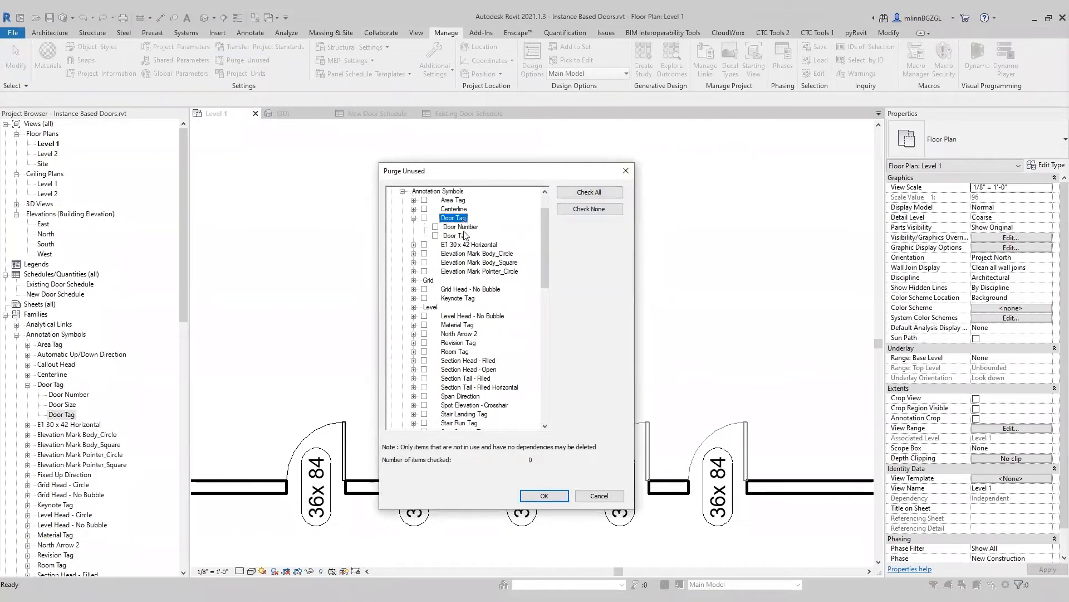
click(458, 237)
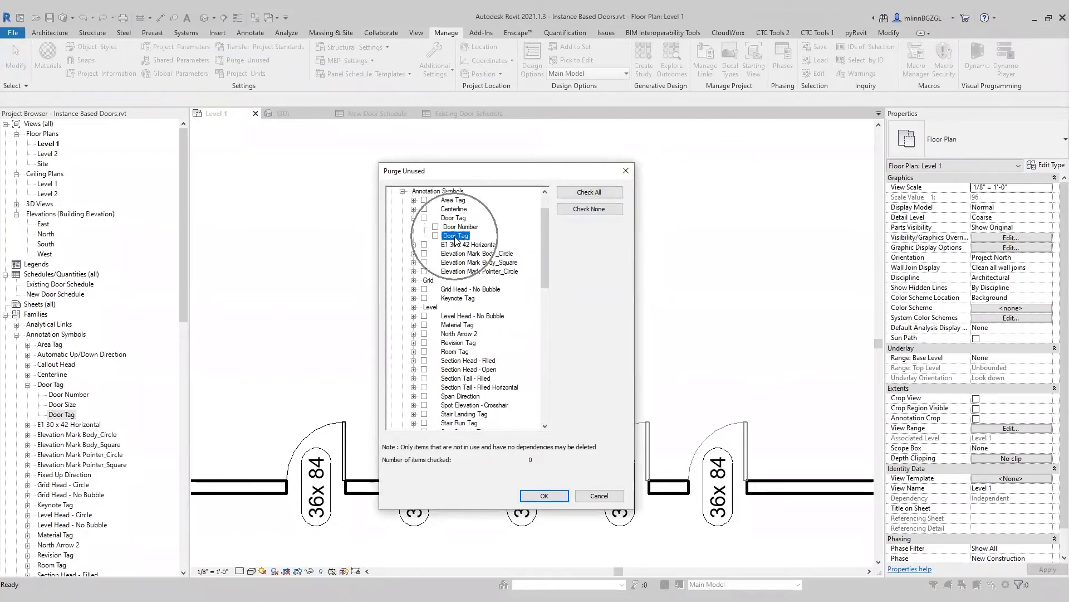
click(436, 237)
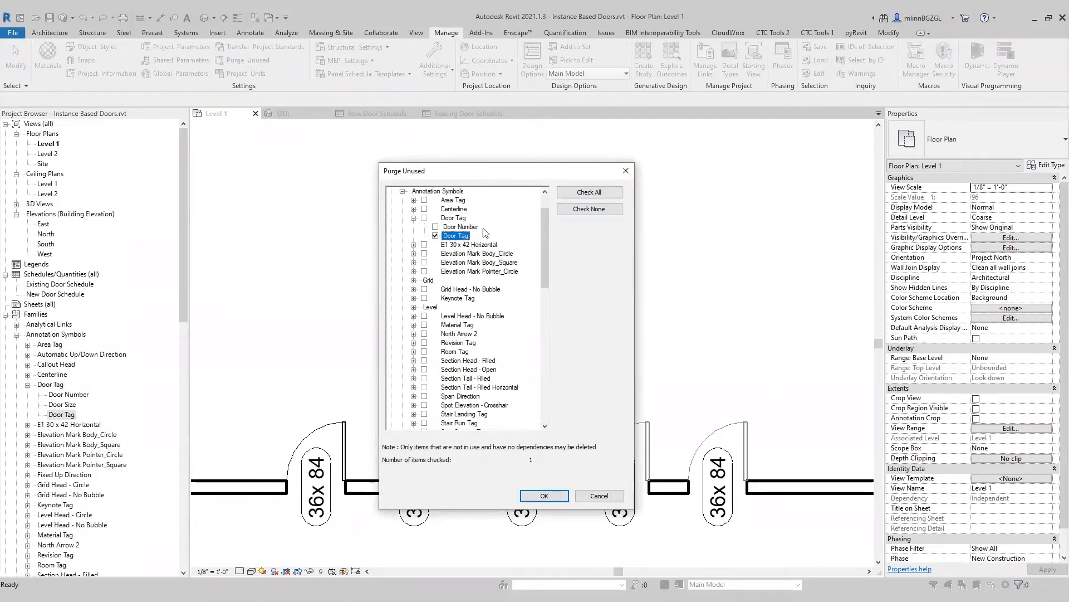
click(544, 495)
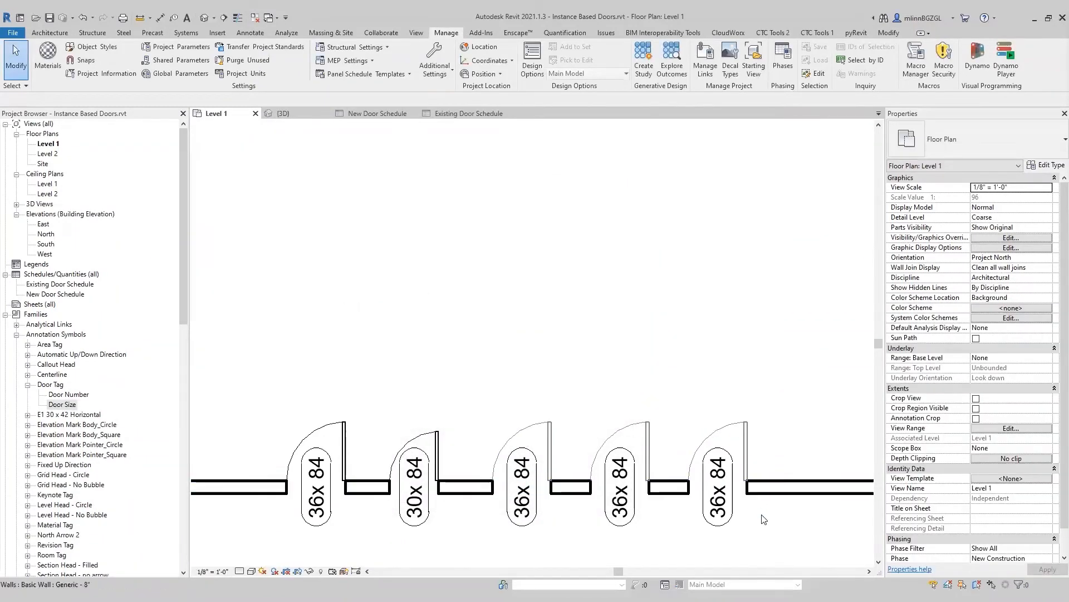
Switch all five door tags to the Door Number type and back to Door Size
drag(308, 531, 308, 518)
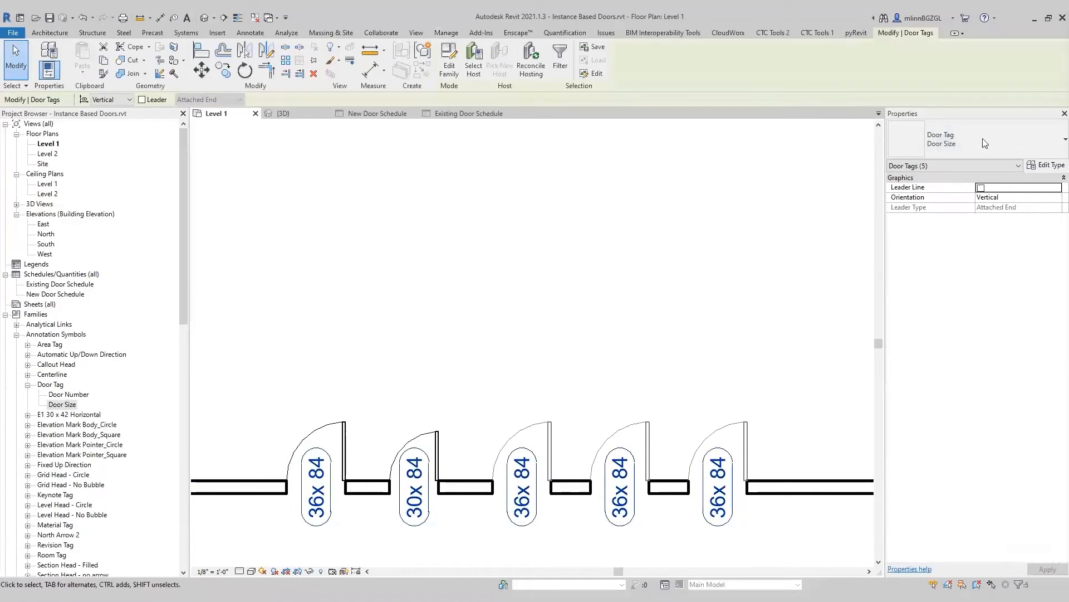
click(942, 142)
click(932, 194)
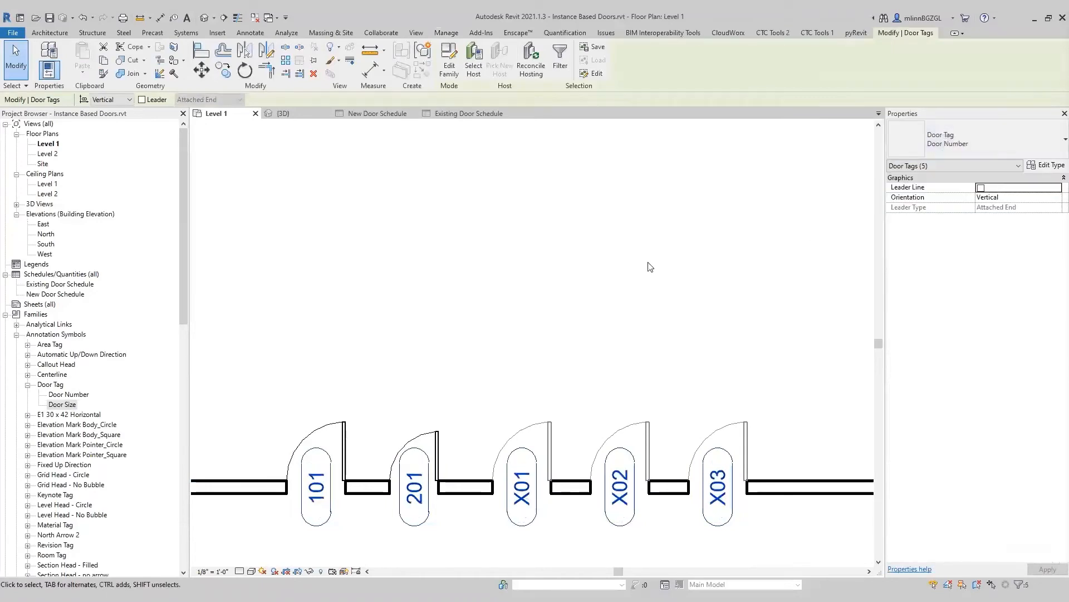
click(1009, 136)
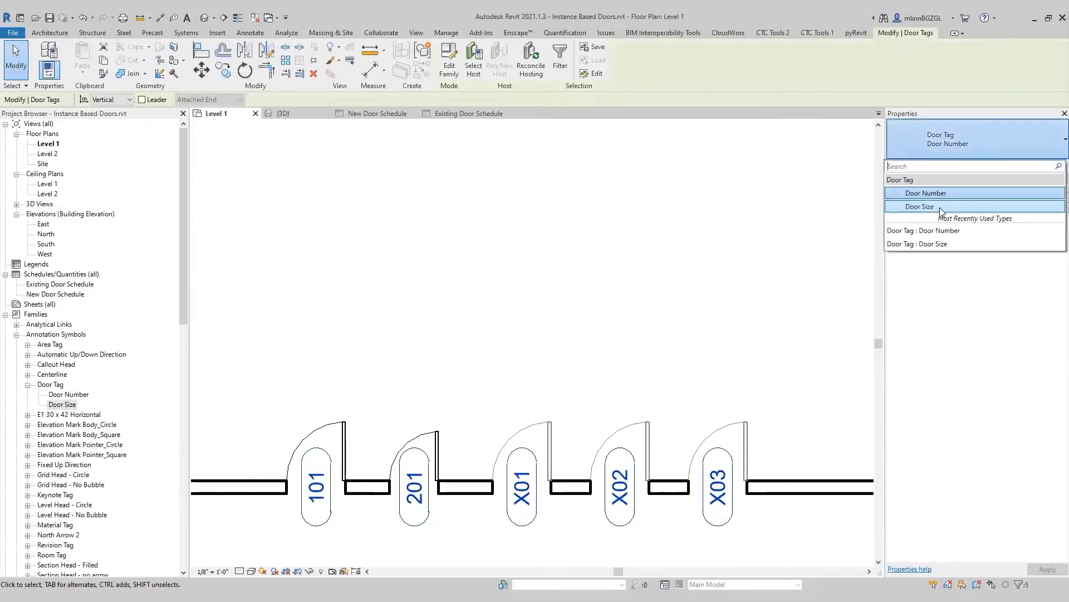
click(941, 208)
click(567, 275)
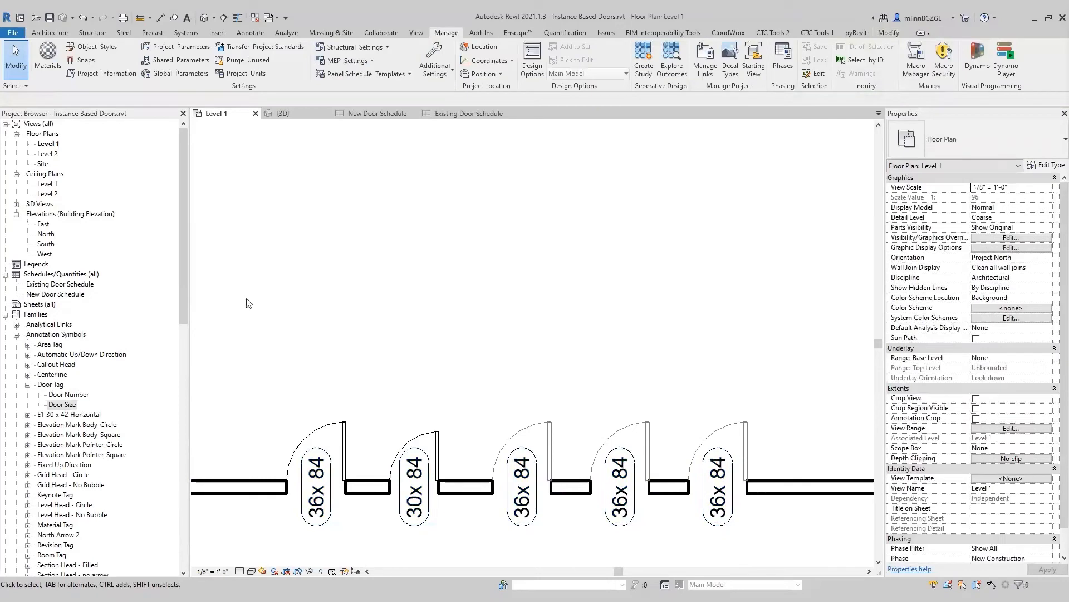
Save the Door Tag family as Existing Door Tag in the Instance Based Doors folder and open the saved family file
right_click(53, 385)
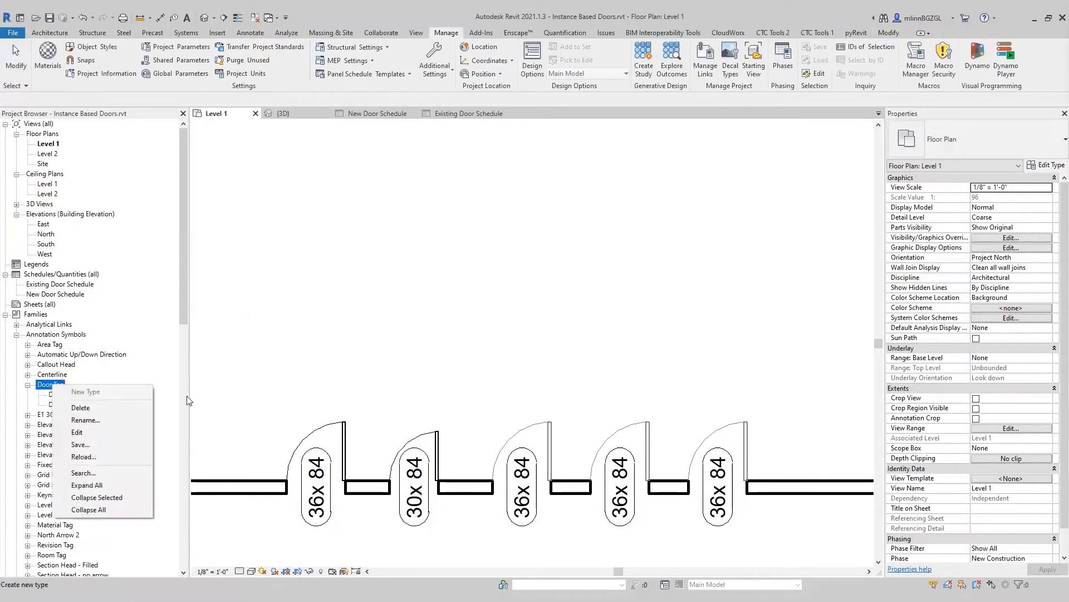
click(80, 444)
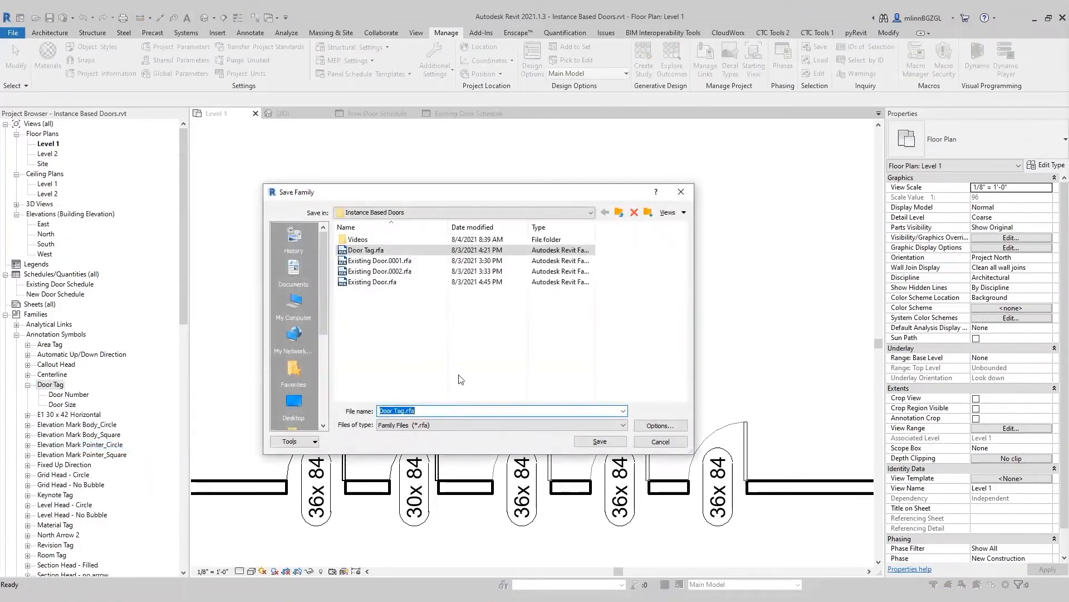
text(Existing Door Tag)
click(600, 441)
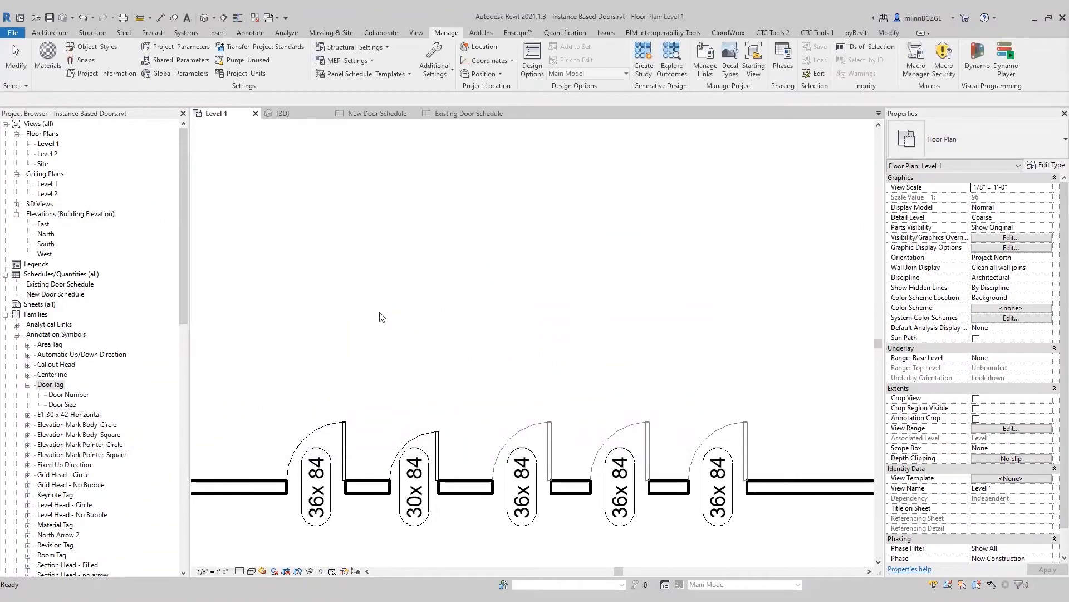
key(ctrl+o)
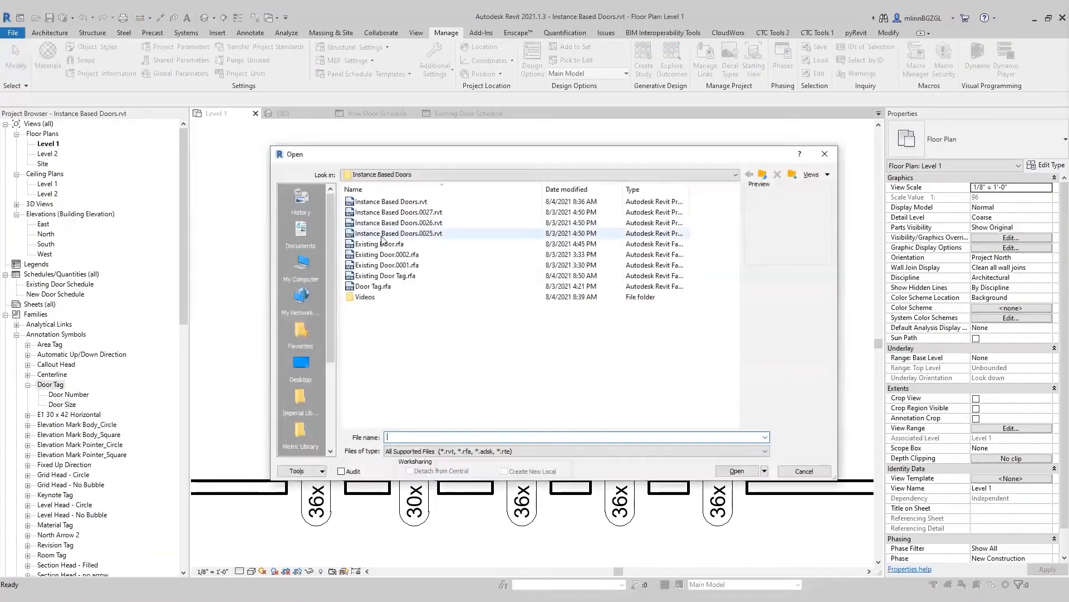
click(403, 281)
click(737, 471)
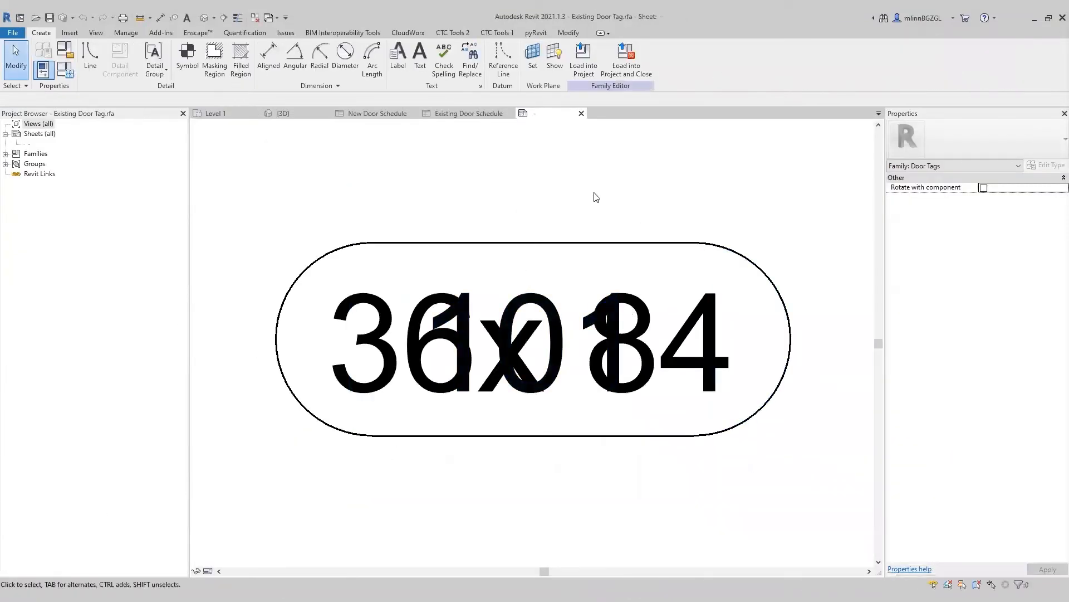
Move the 101 label straight down, clear of the size label and the tag outline
click(481, 279)
scroll(675, 286, down, 3)
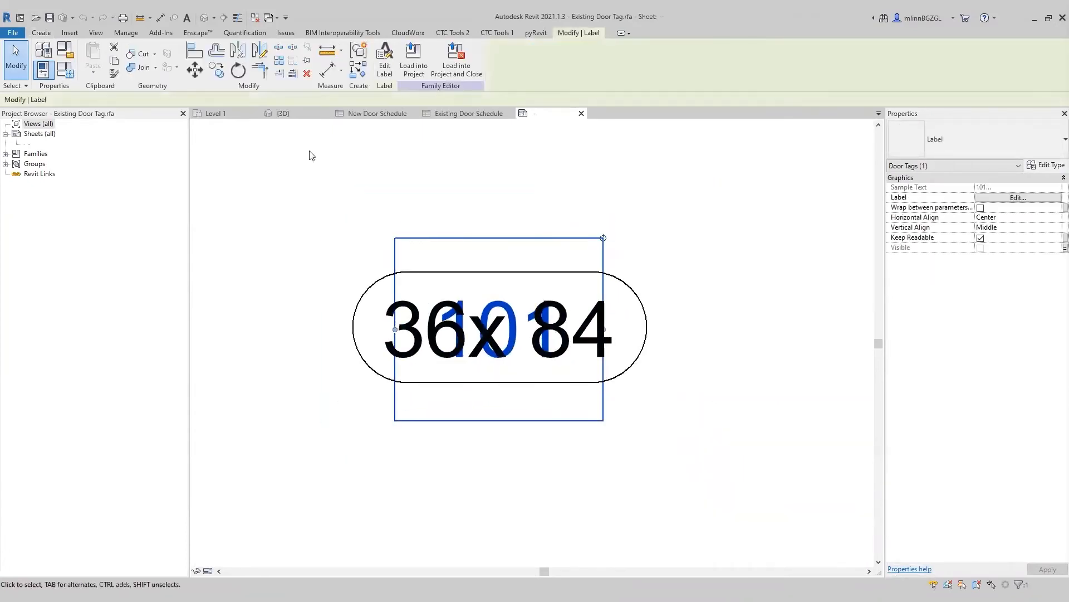
click(194, 69)
click(748, 291)
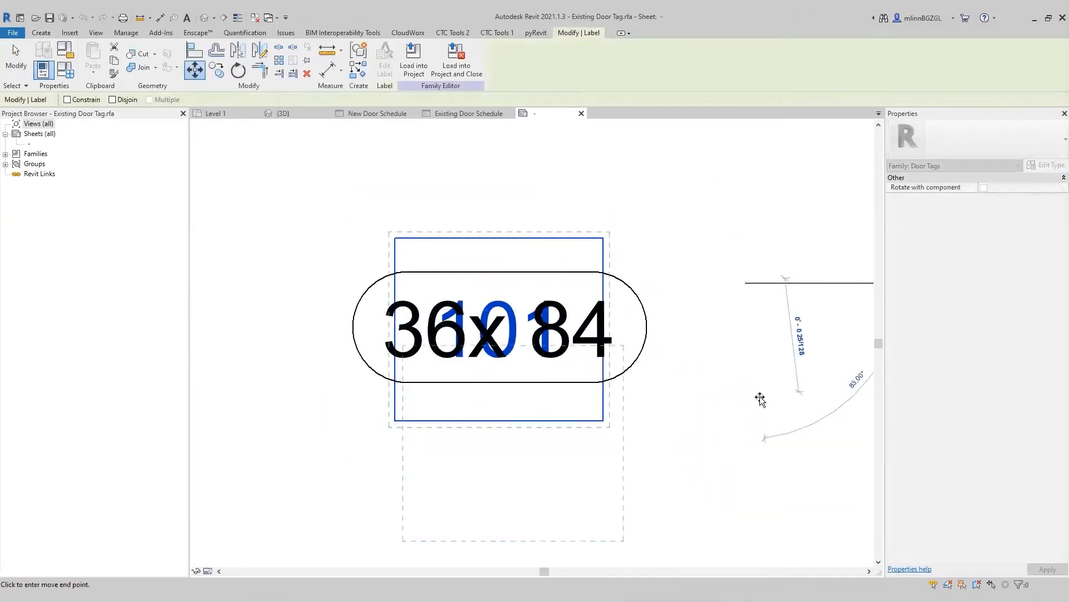
click(748, 429)
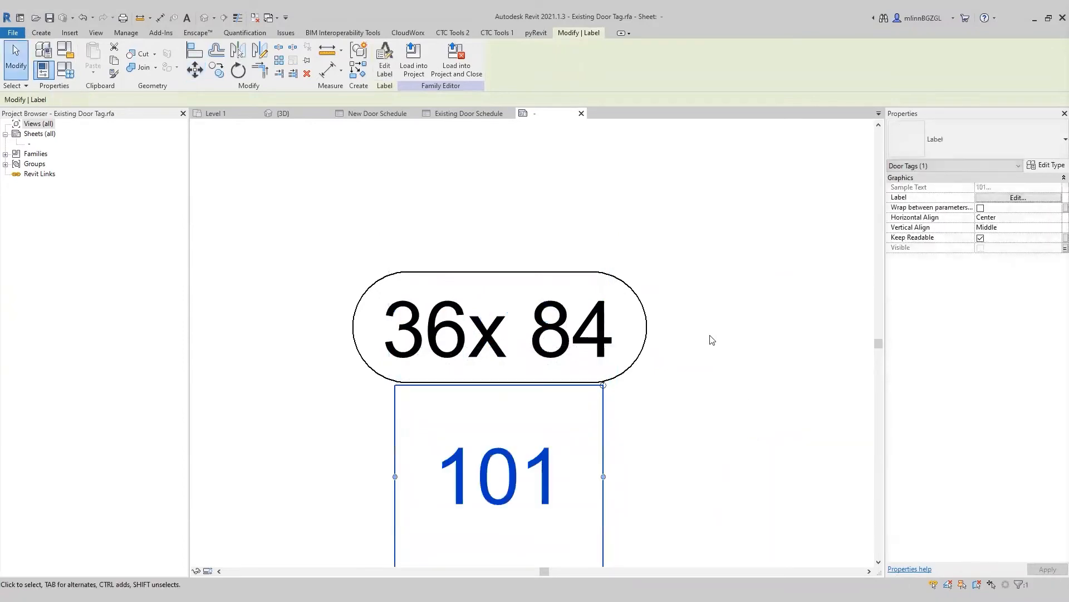
click(711, 339)
scroll(690, 311, down, 2)
Check which parameter the 101 label uses, leaving its definition as it is
click(569, 410)
middle_drag(749, 408, 566, 409)
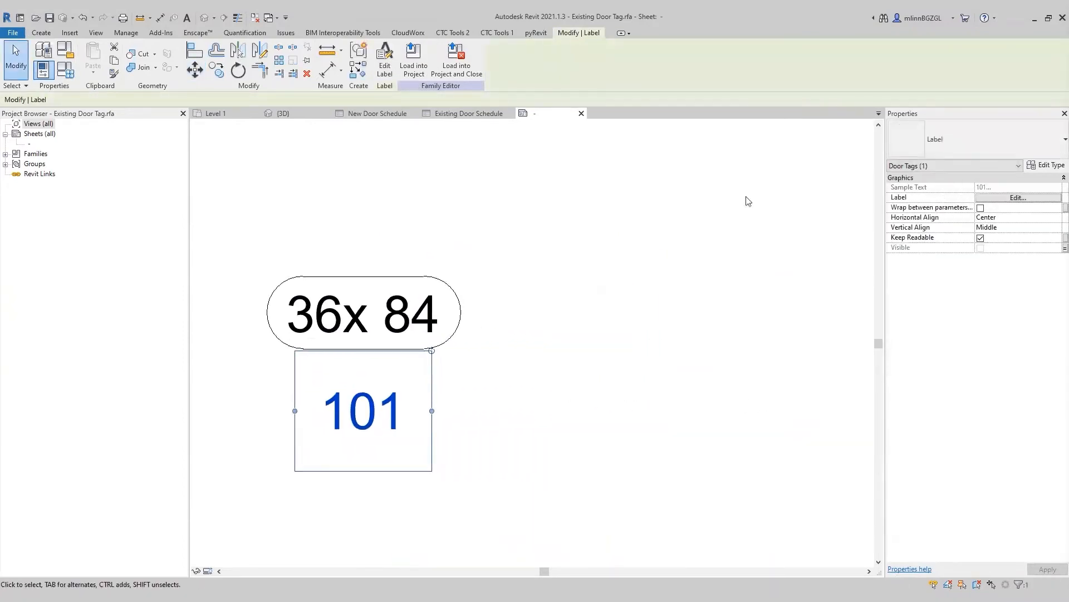
click(1017, 198)
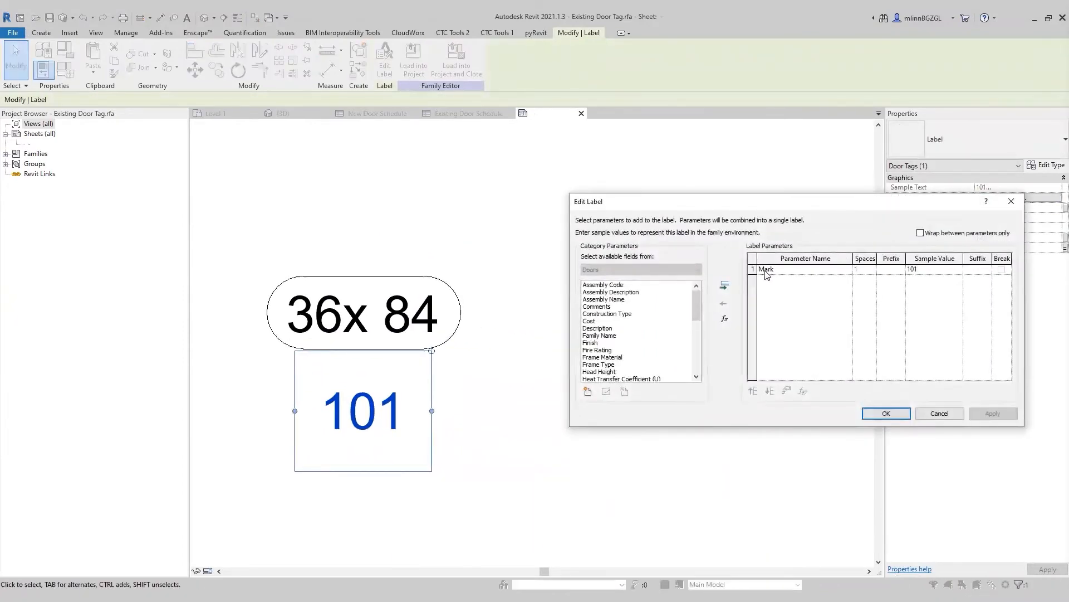
click(887, 413)
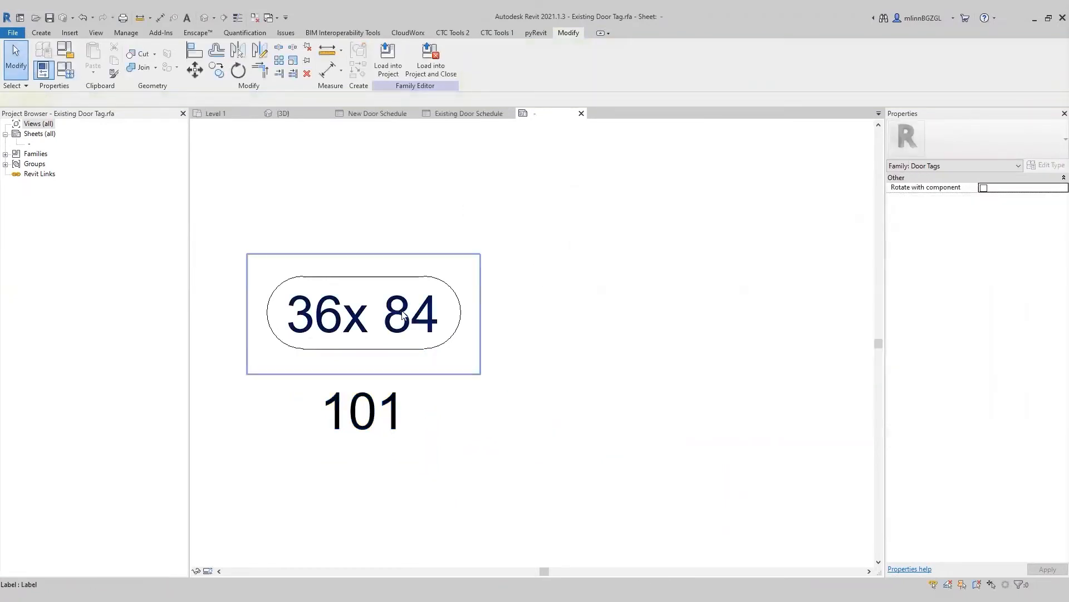
Open the 36x 84 size label's definition for editing and start adding a new parameter to the available door fields
click(469, 306)
click(1016, 198)
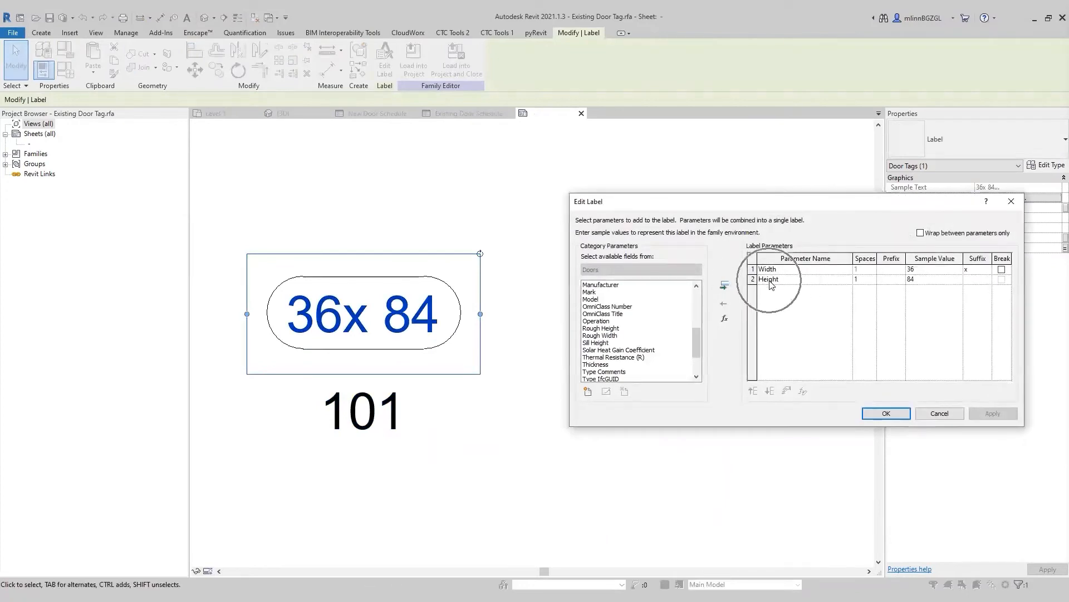
drag(696, 341, 696, 316)
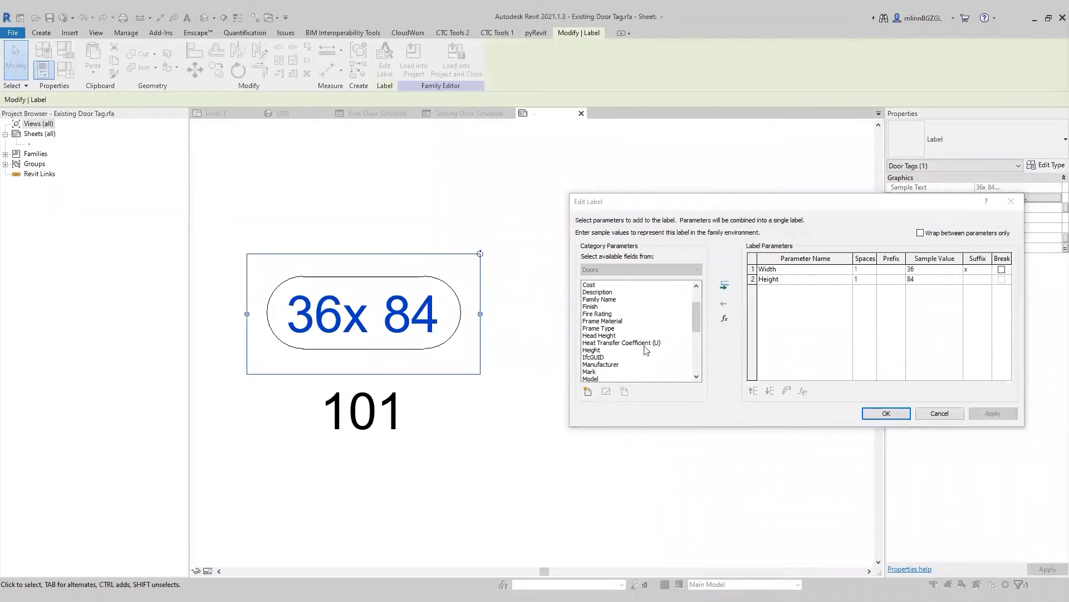
click(588, 391)
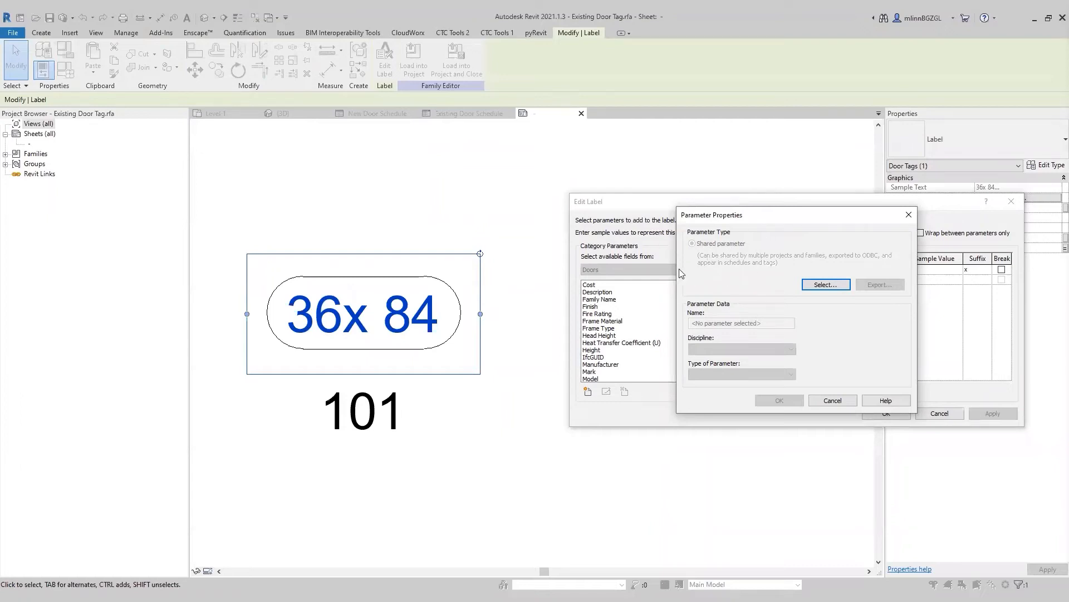
Replace the missing shared parameter file with SP File.txt from the Instance Based Doors folder under Marketing Content in OneDrive
click(818, 290)
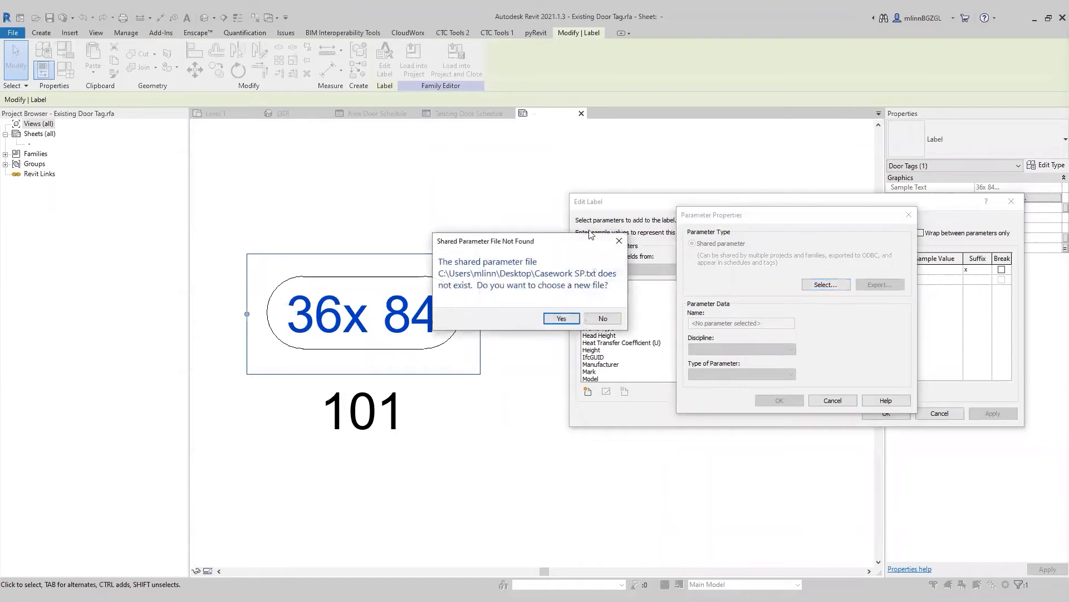
click(561, 318)
click(830, 228)
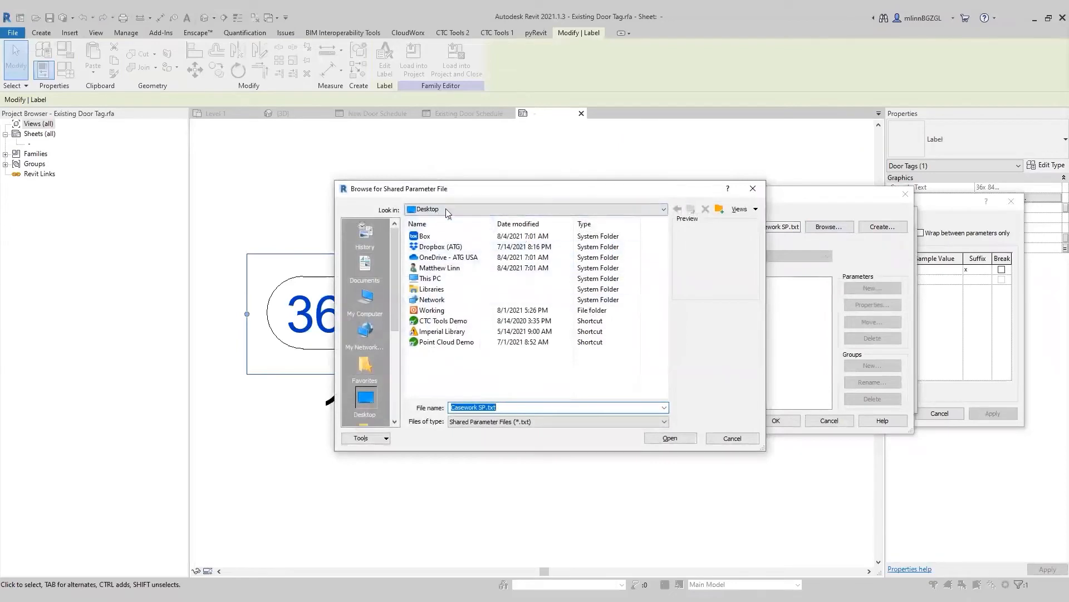
click(448, 259)
double_click(449, 258)
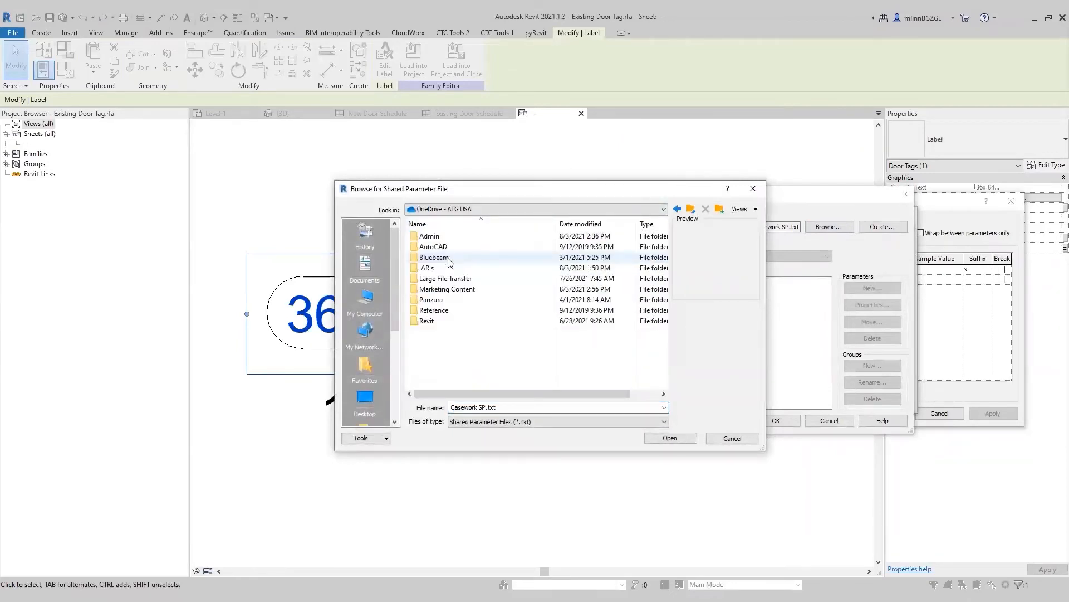
double_click(449, 290)
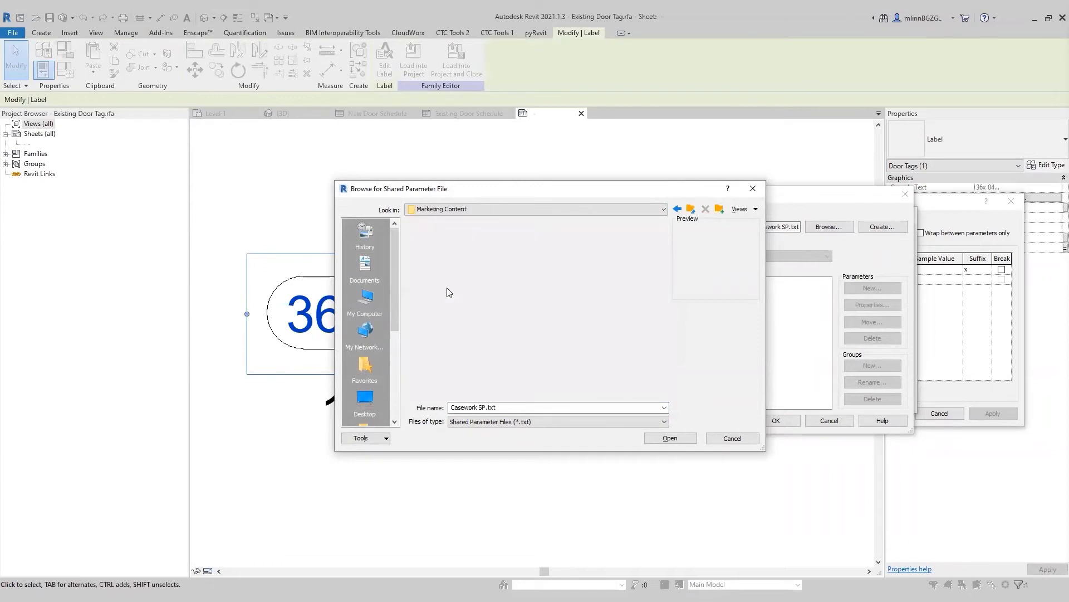
click(449, 279)
double_click(446, 279)
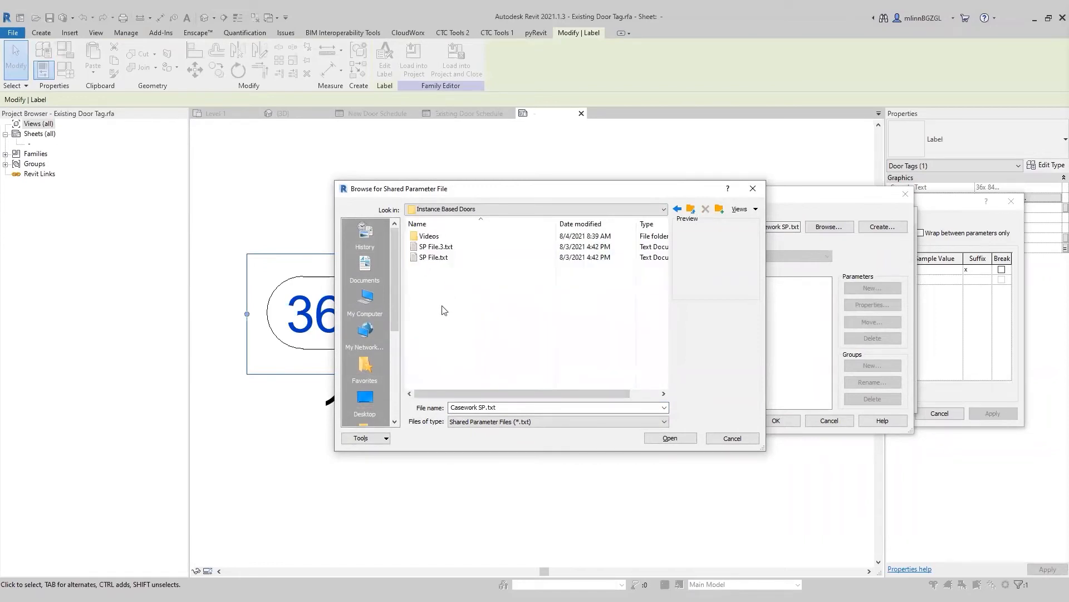
click(434, 257)
click(670, 438)
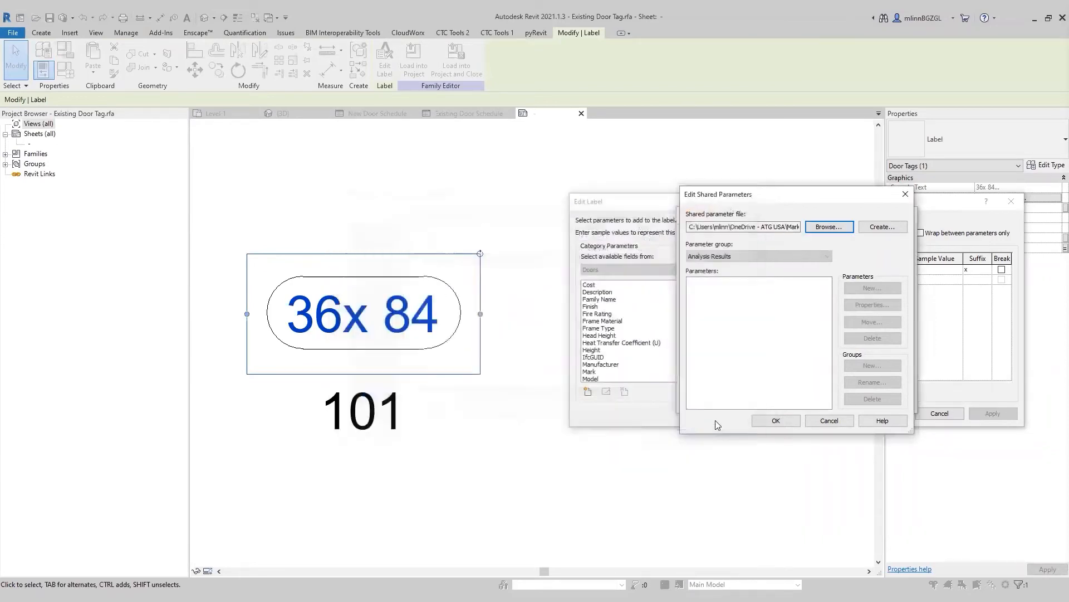
Review the Dimensions group in the shared parameter file and accept the file, leaving the parameter selection without a choice
click(744, 256)
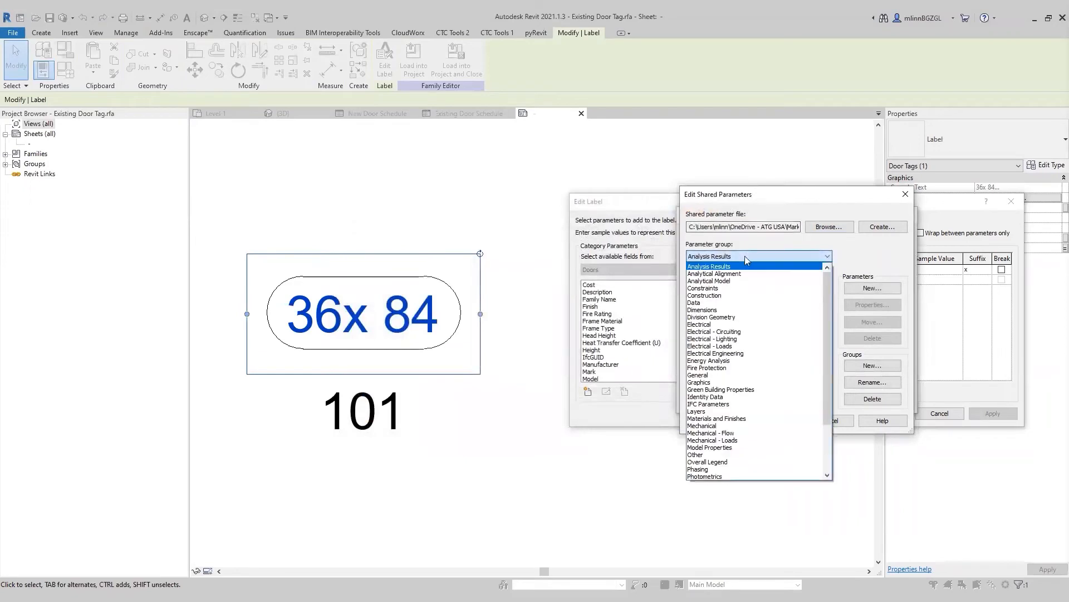
click(726, 308)
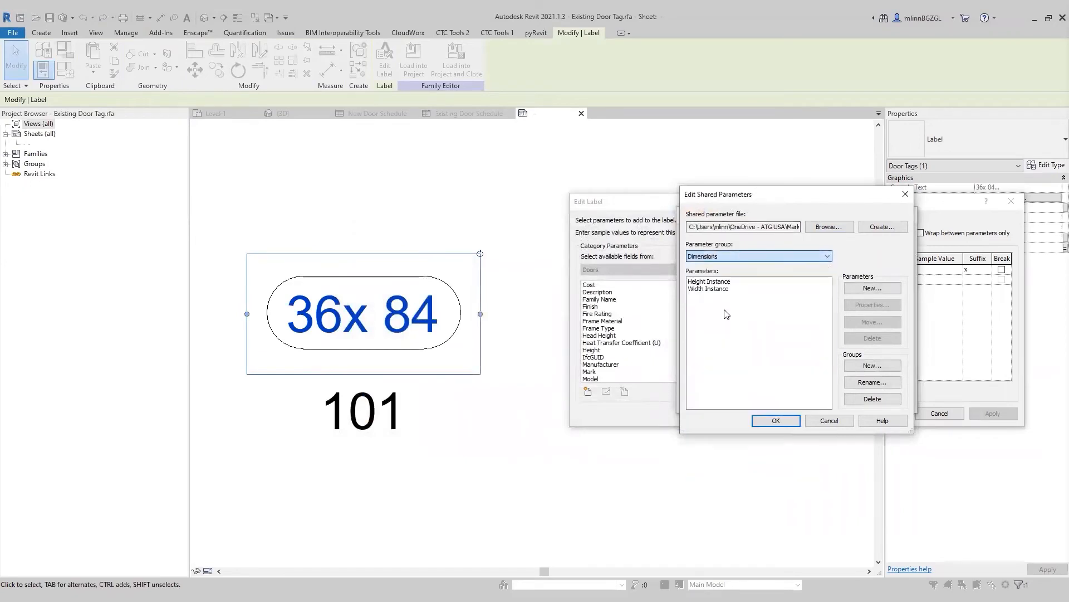
click(715, 282)
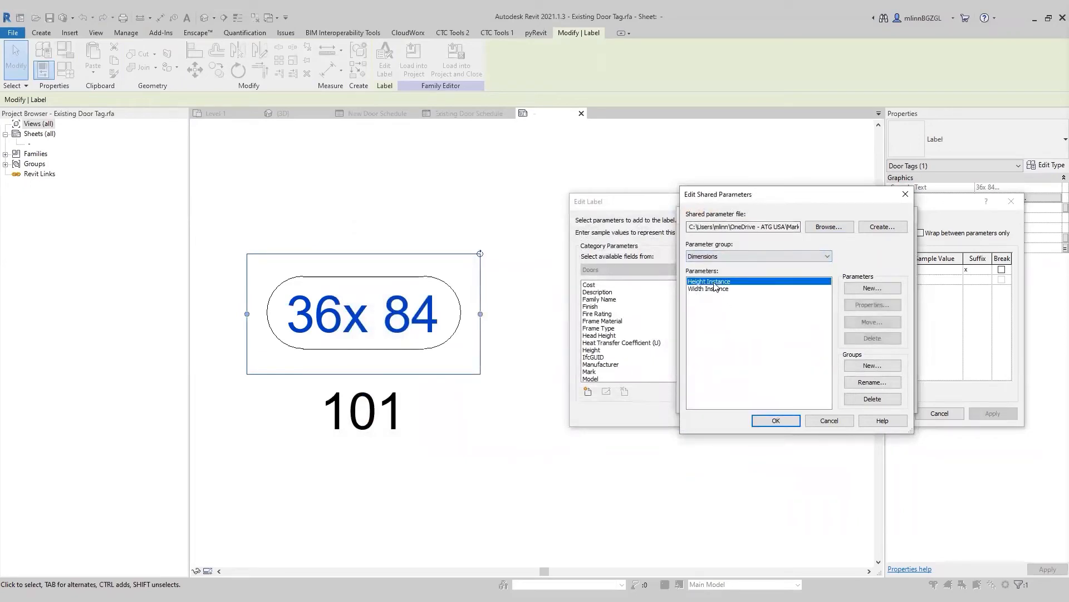
click(776, 421)
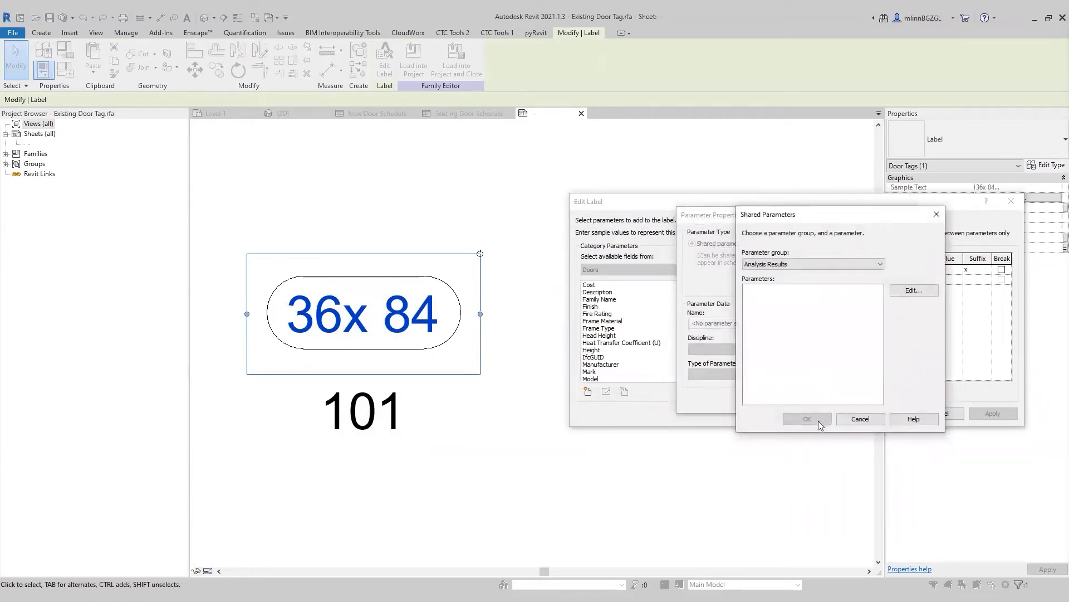
click(862, 420)
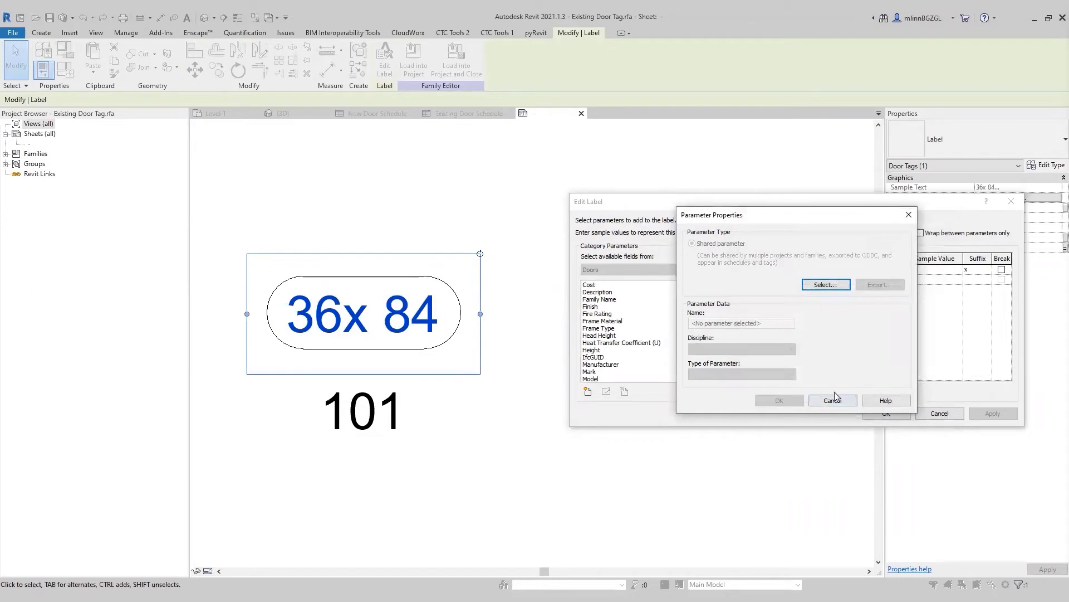
Add the shared parameter Height Instance from the Dimensions group to the available door fields
click(826, 285)
click(779, 264)
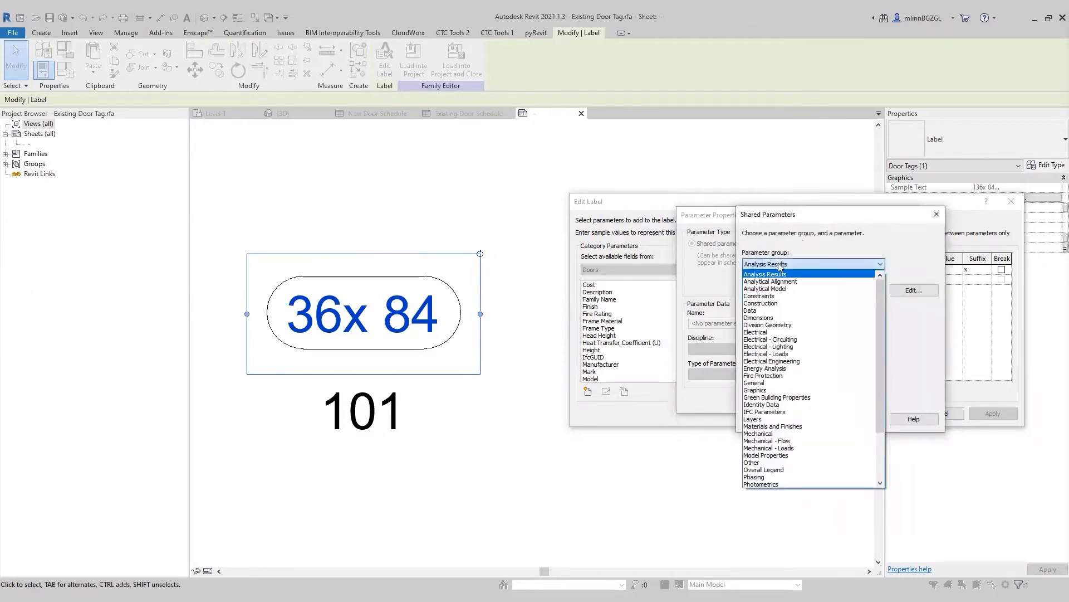
click(759, 318)
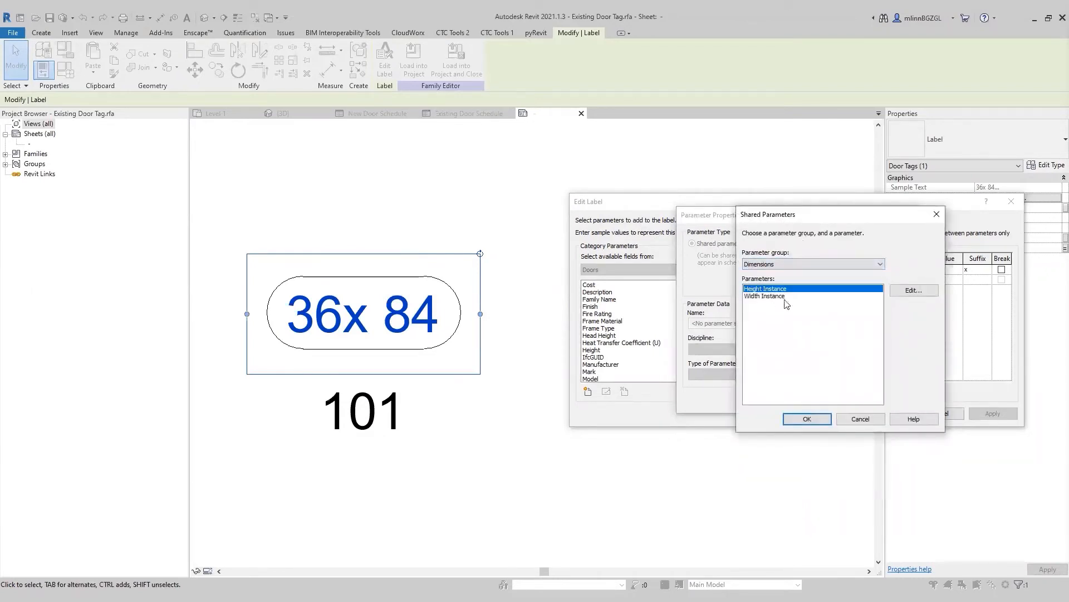
click(811, 419)
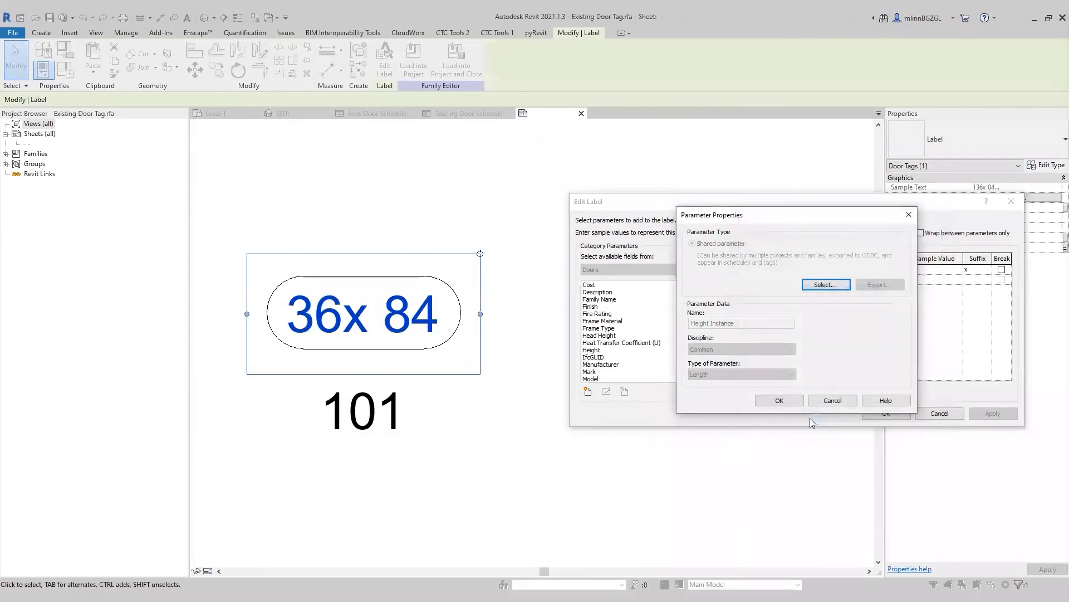
click(779, 401)
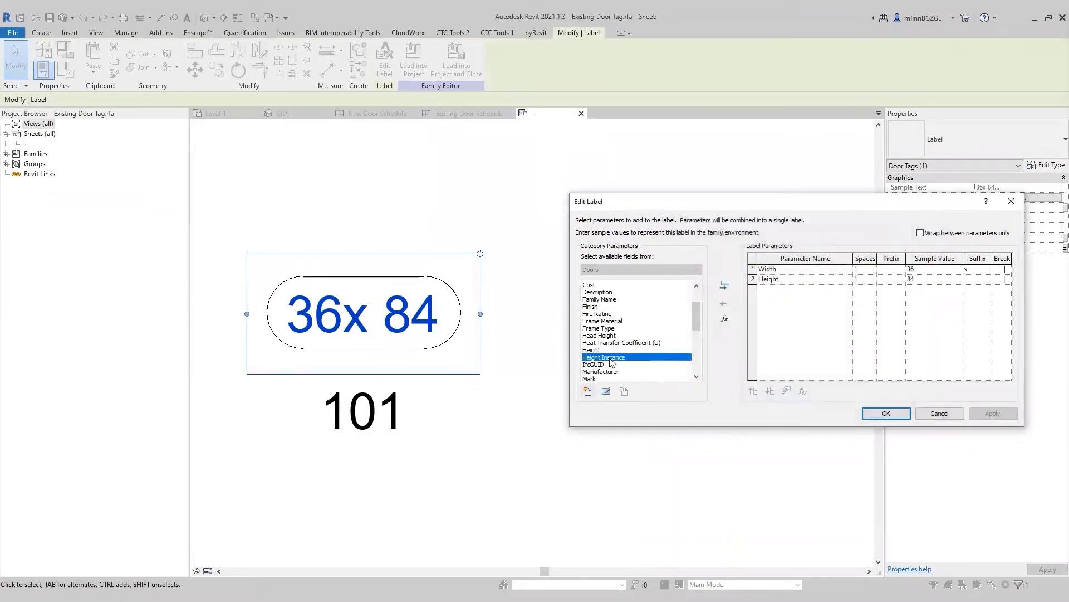
Add the shared parameter Width Instance from the Dimensions group to the available door fields
click(587, 391)
click(828, 287)
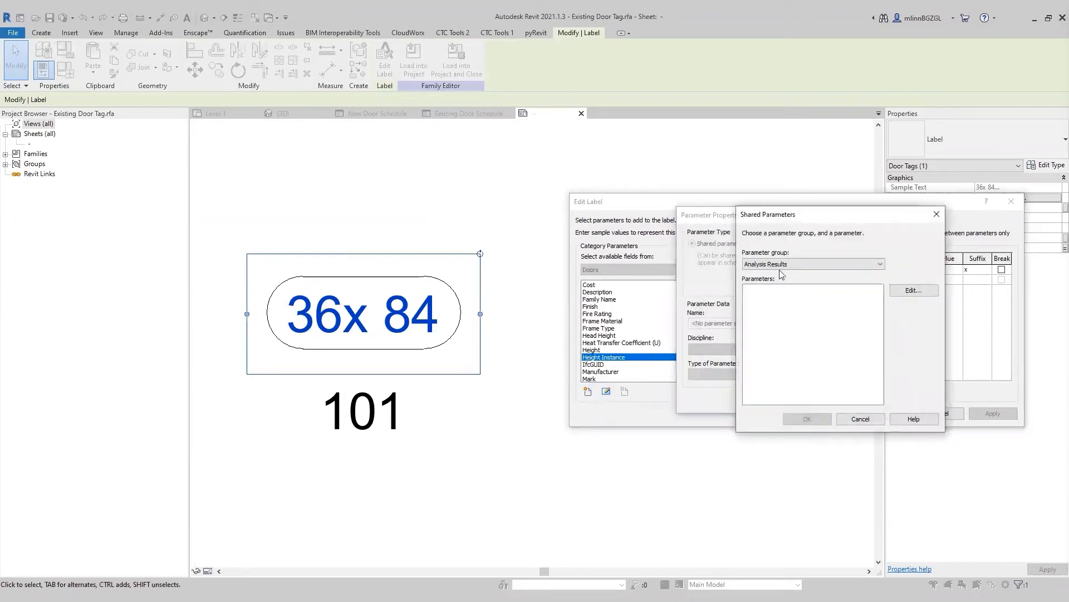
click(773, 265)
click(768, 319)
click(767, 296)
click(807, 419)
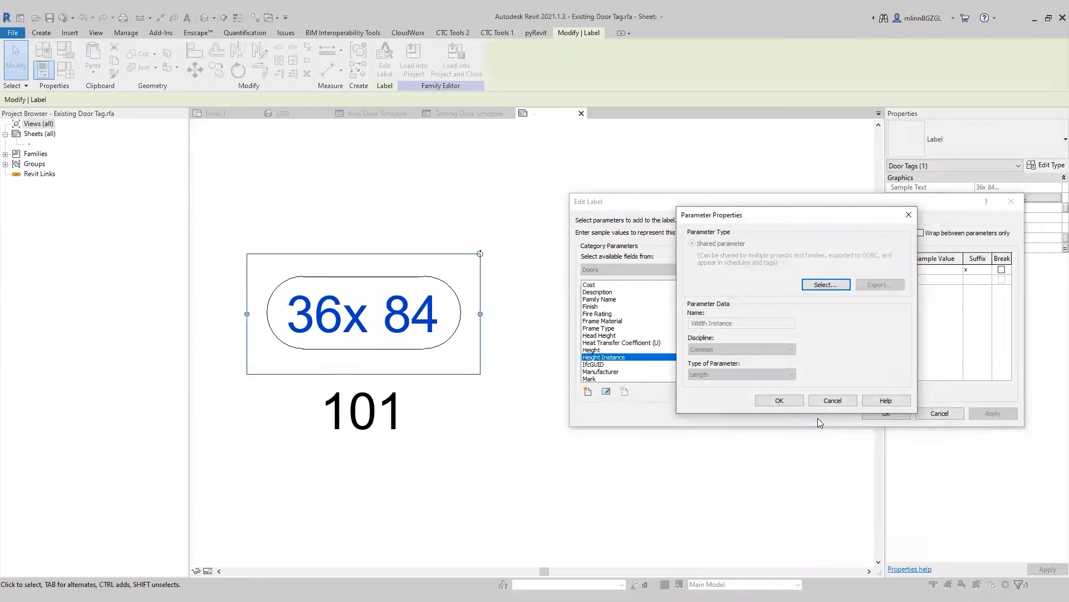
click(780, 400)
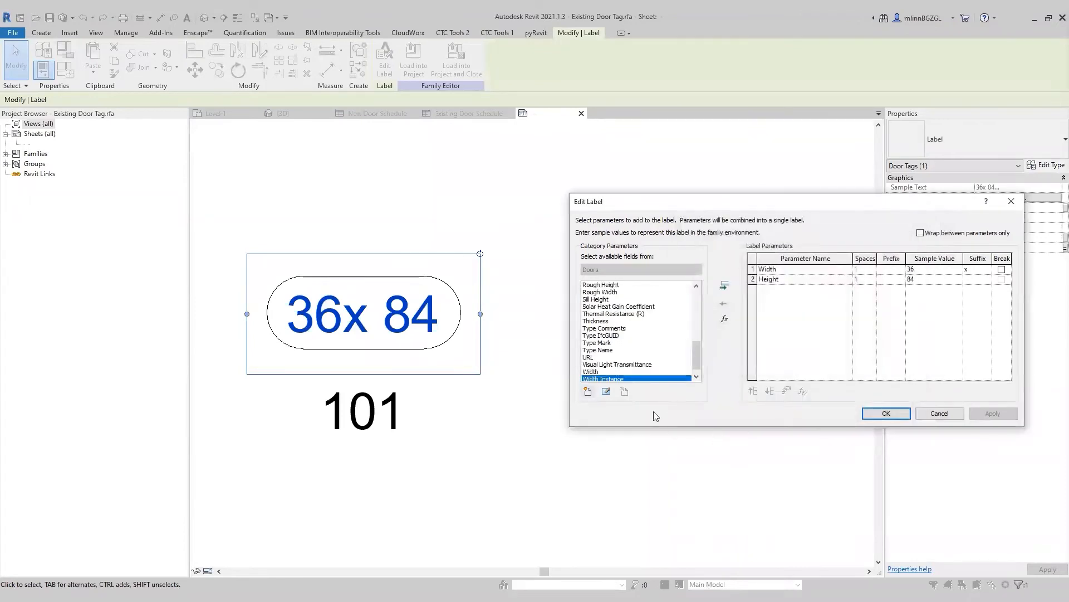
Add Width Instance and Height Instance, in that order, to the size label's parameters below Width and Height
drag(740, 207, 647, 236)
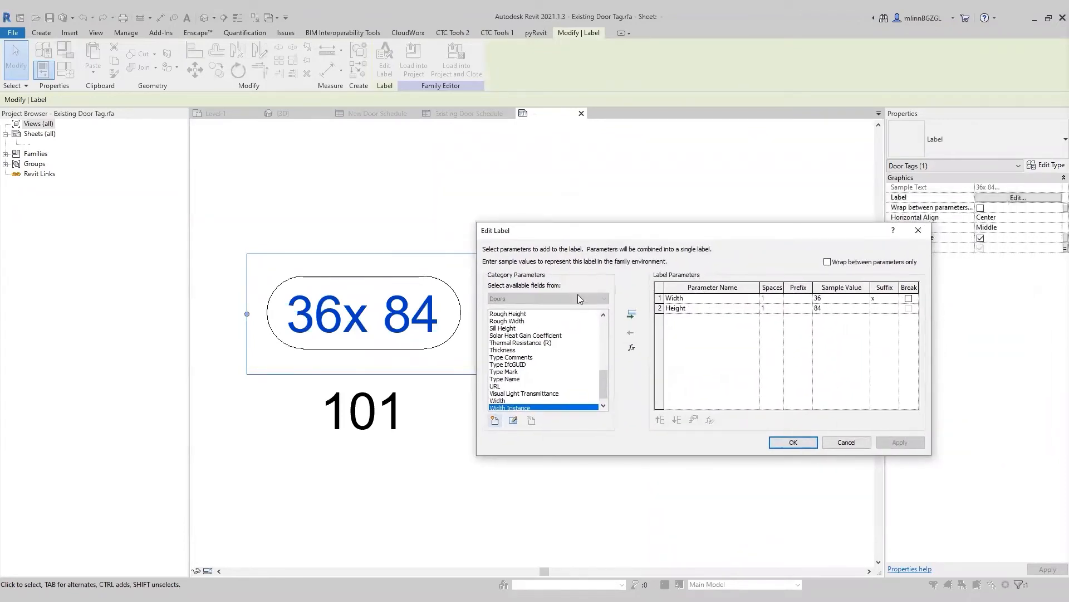
scroll(530, 359, down, 1)
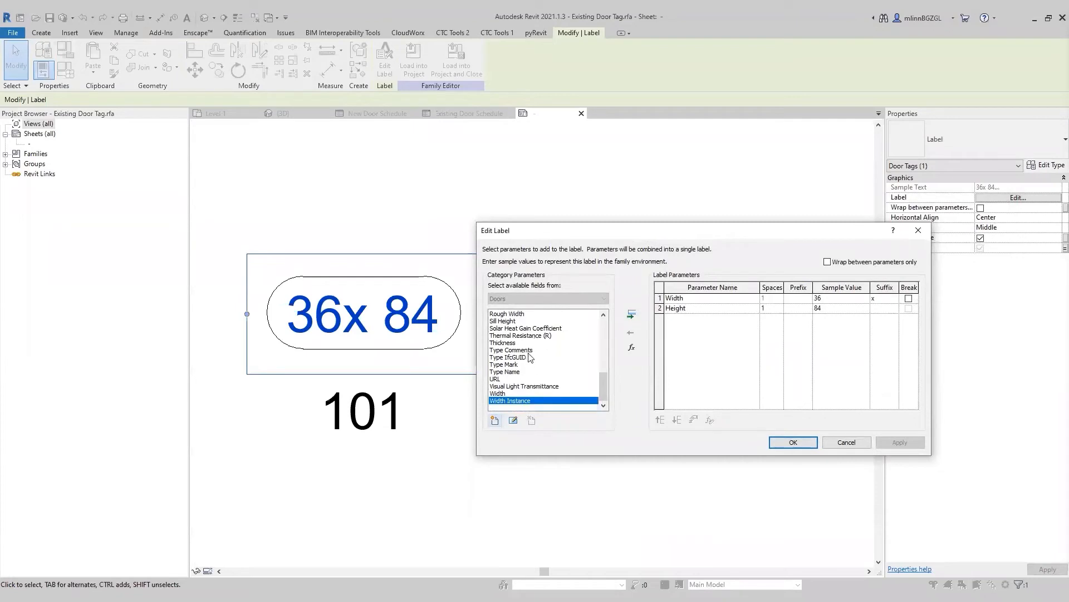
click(632, 316)
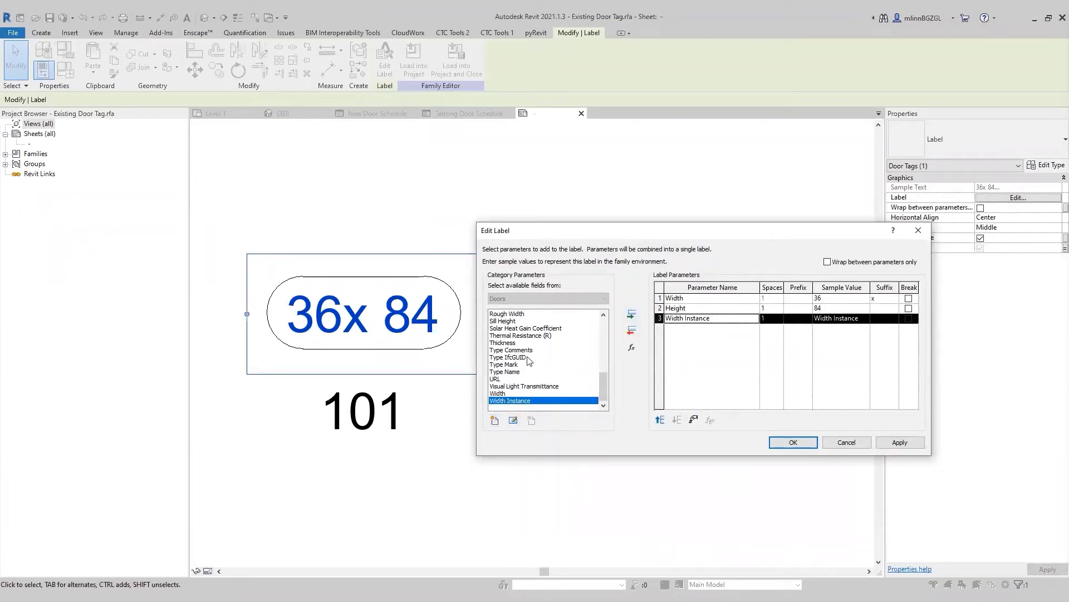
scroll(529, 361, up, 1)
scroll(530, 361, up, 1)
scroll(529, 362, up, 3)
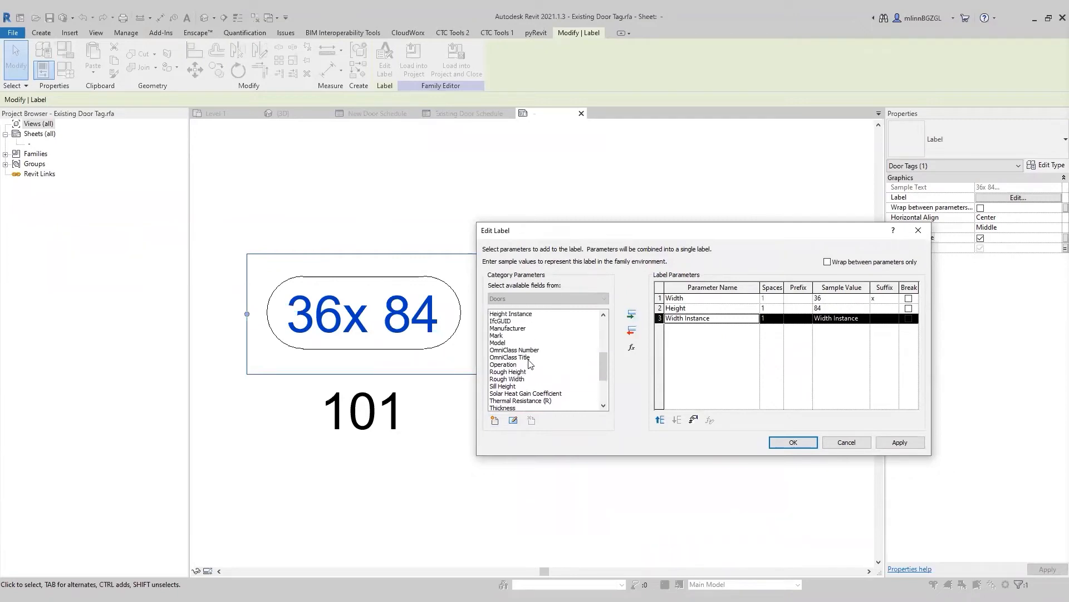
double_click(524, 343)
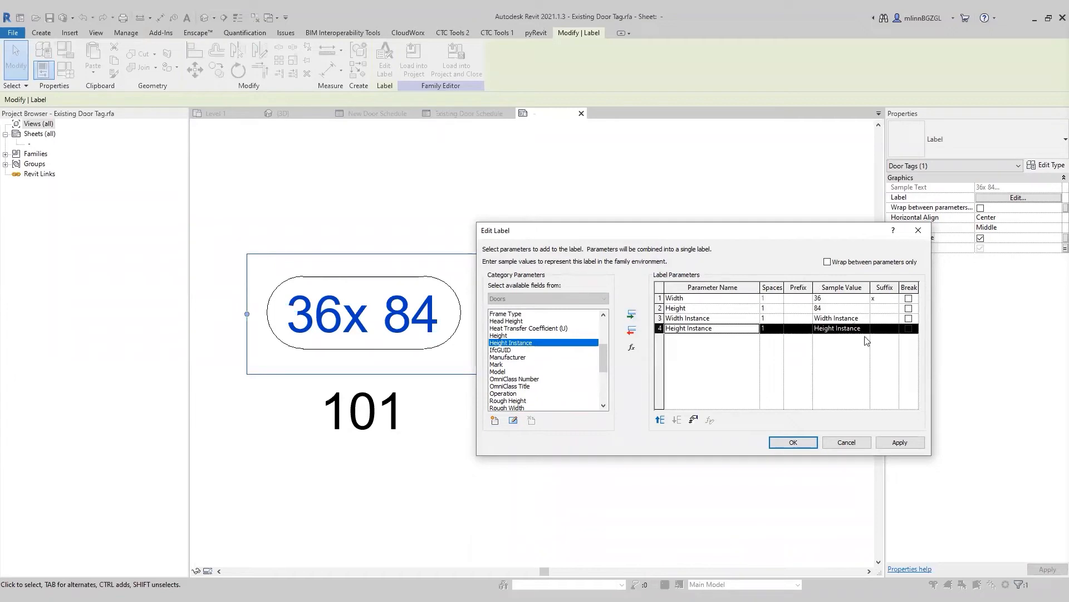
Override the project unit settings for the Width Instance label parameter and set its units to inches
click(729, 319)
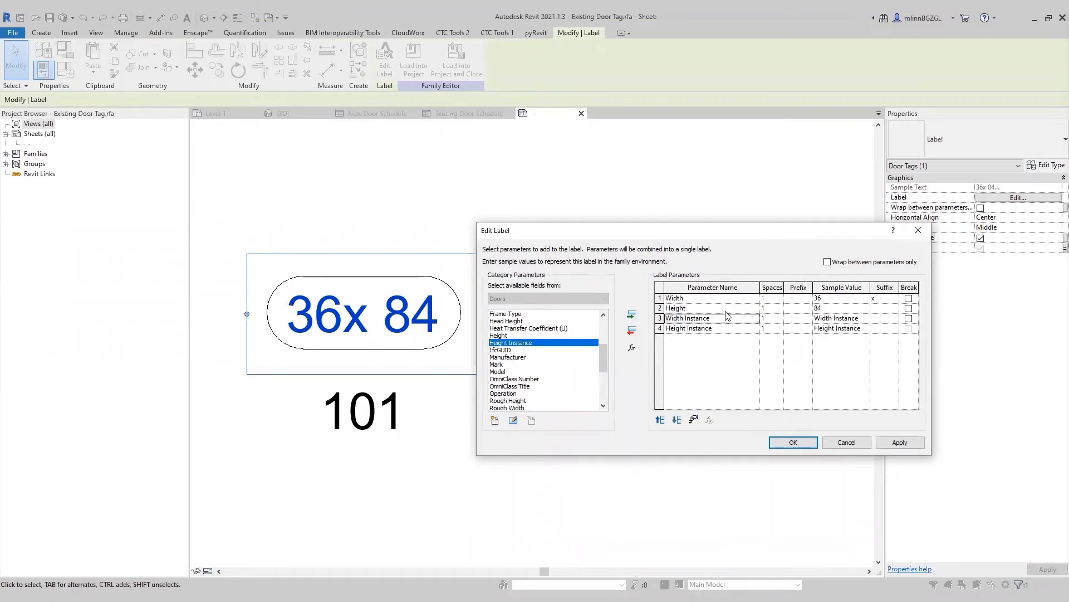
click(693, 419)
click(608, 253)
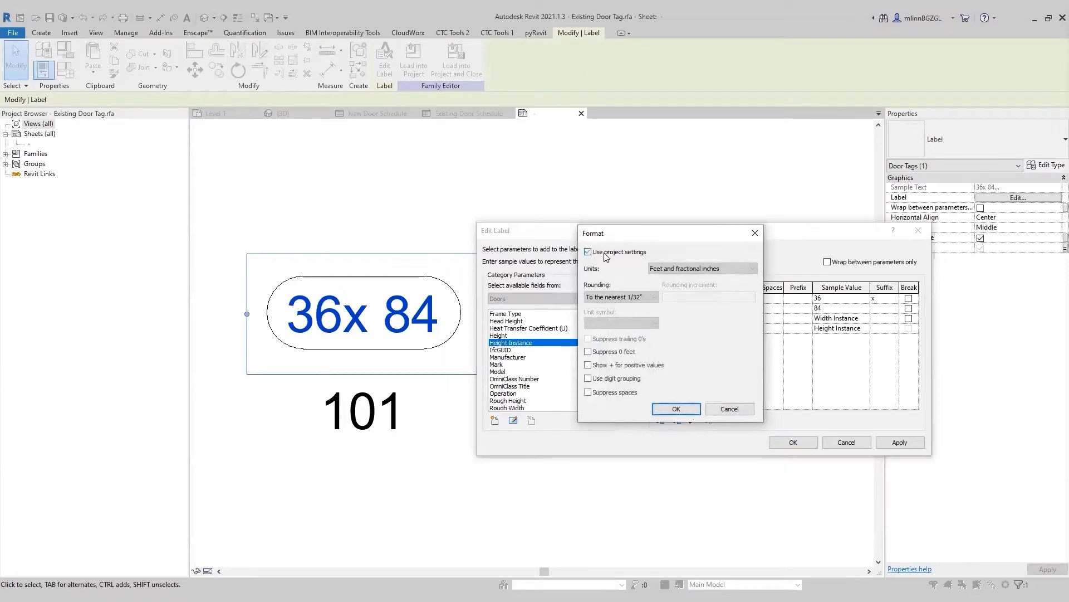
click(690, 269)
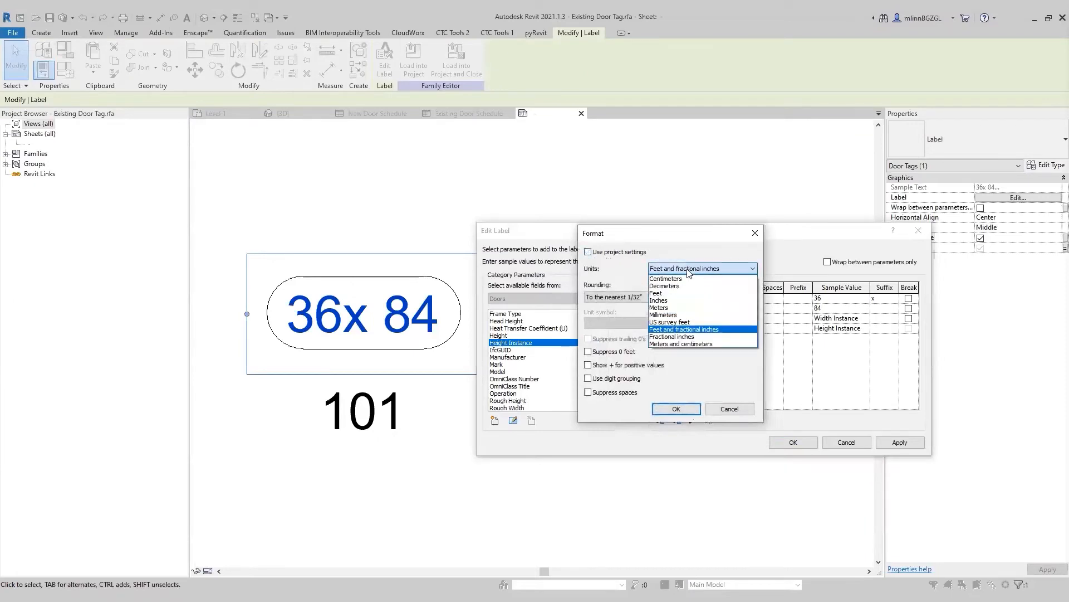
click(675, 300)
click(675, 408)
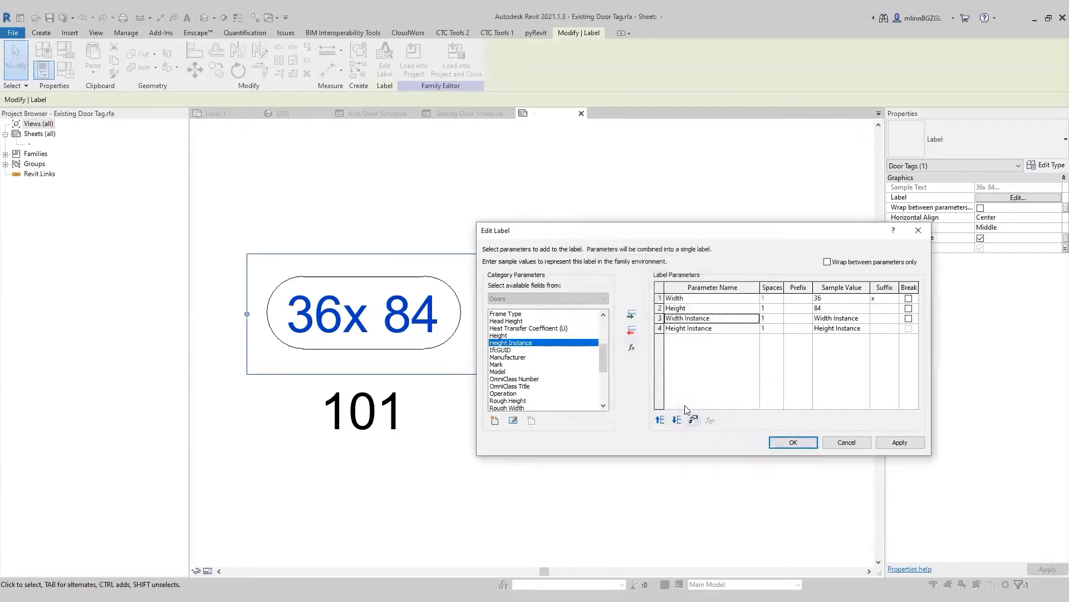
Override the project unit settings for the Height Instance label parameter and set its units to inches
click(722, 330)
click(693, 420)
click(589, 252)
click(691, 268)
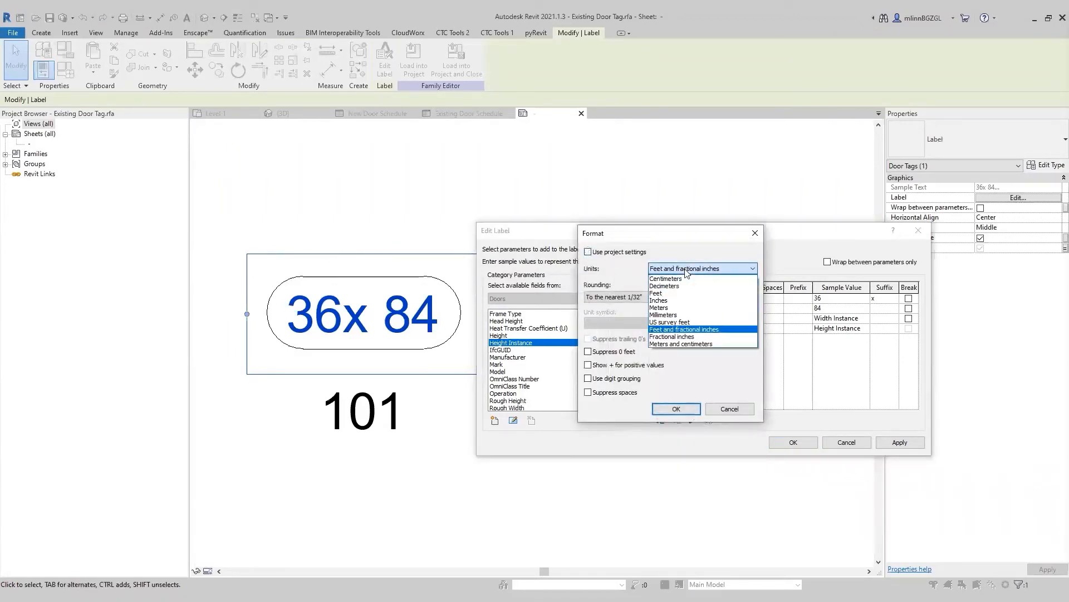
click(677, 300)
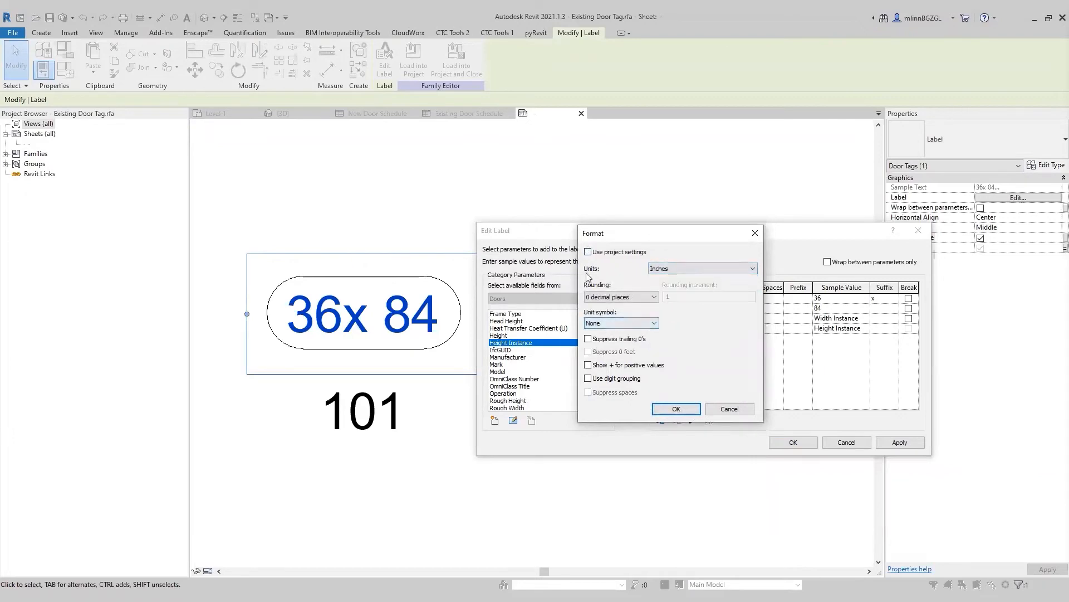
click(677, 409)
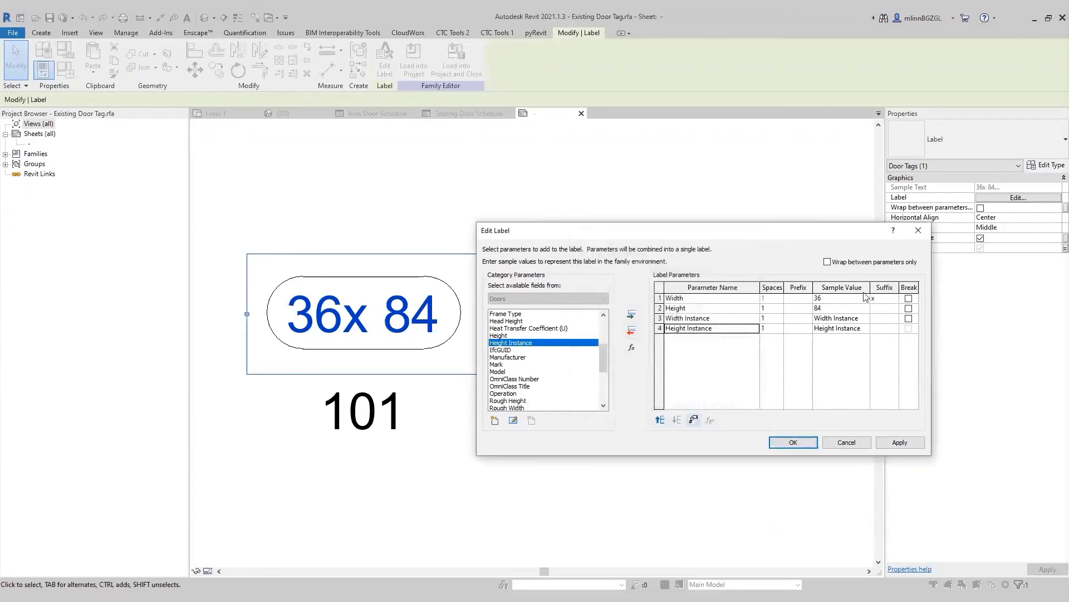
Give Width Instance the suffix x and sample value 36, and set the Height Instance sample value to 84
click(883, 318)
key(shift+Tab)
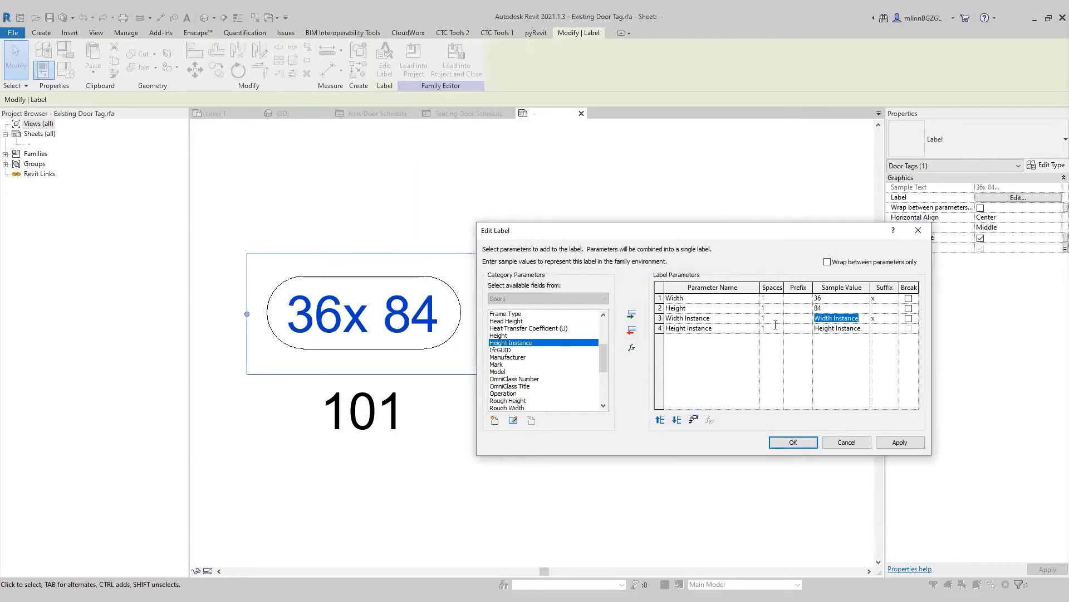
text(36)
click(865, 329)
text(84)
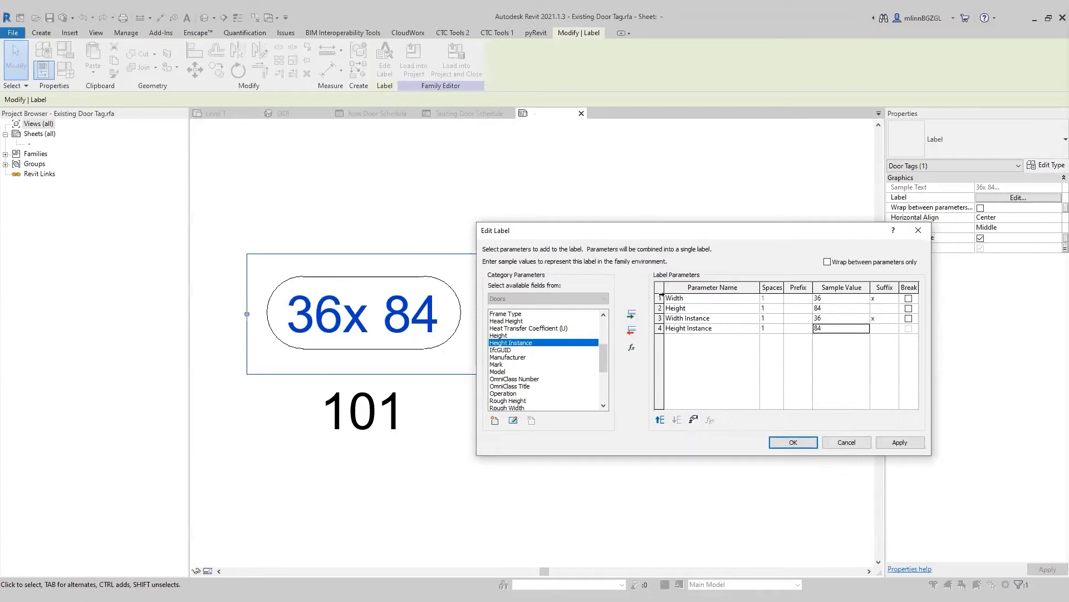
Remove Width and Height from the size label's parameters, leaving only Width Instance and Height Instance, and recheck the label's parameter list
click(660, 298)
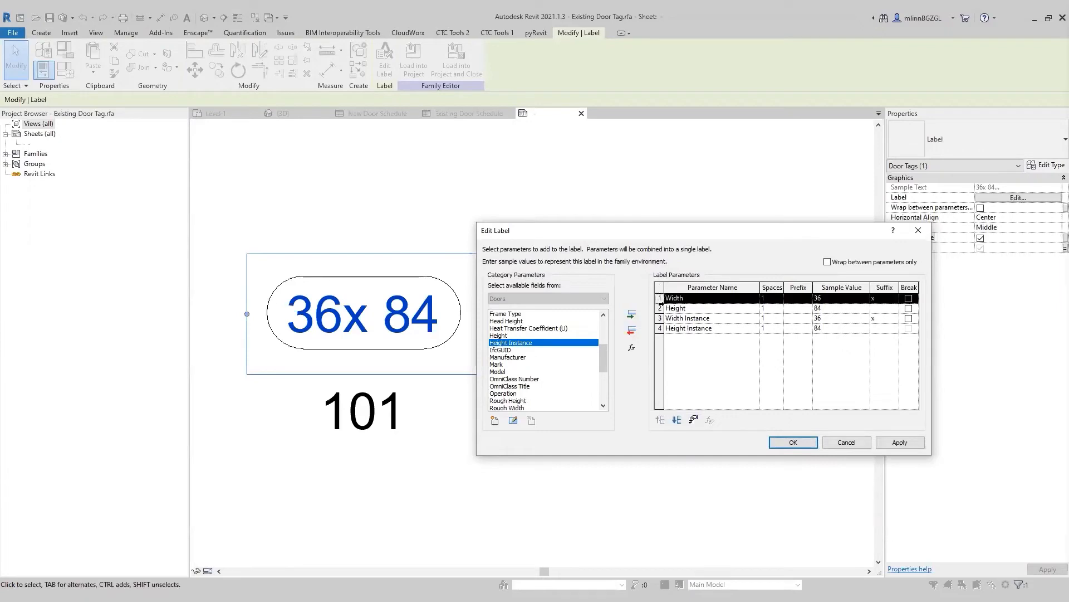
click(631, 330)
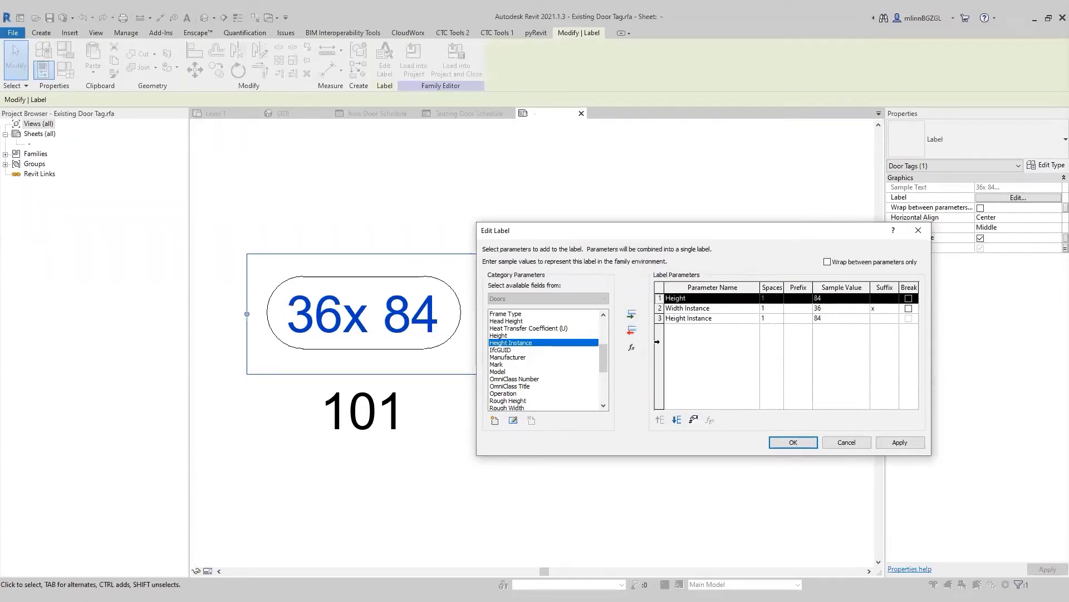
click(631, 331)
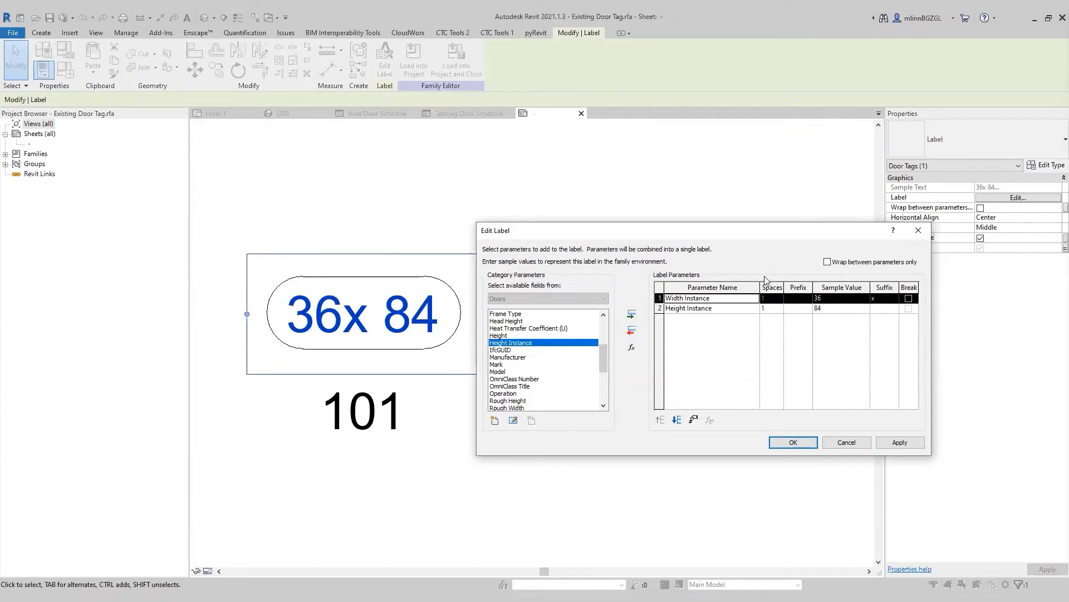
click(795, 443)
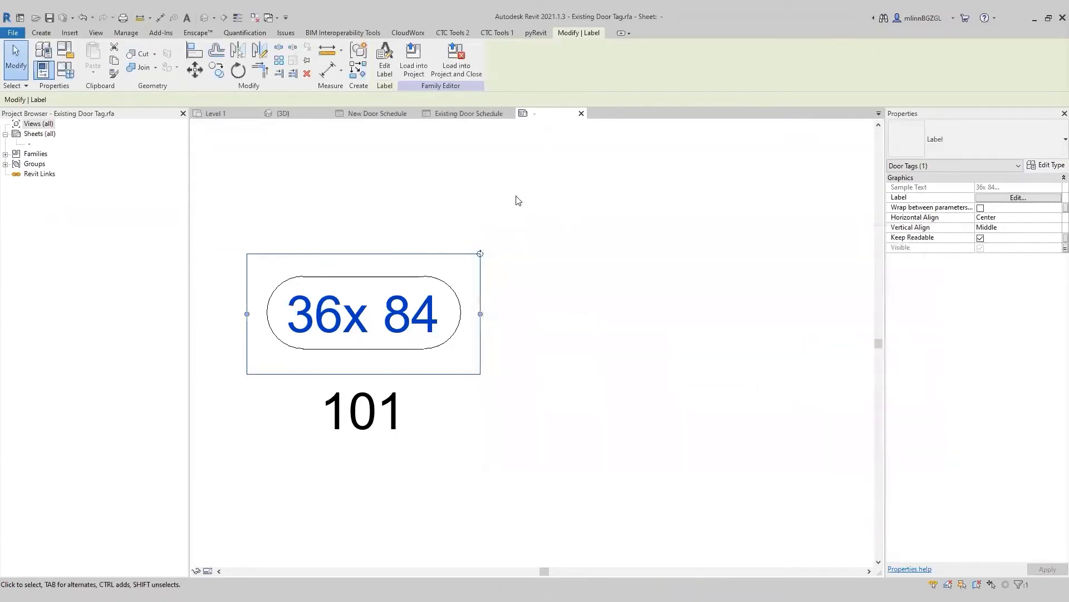
click(516, 200)
click(424, 315)
click(1028, 199)
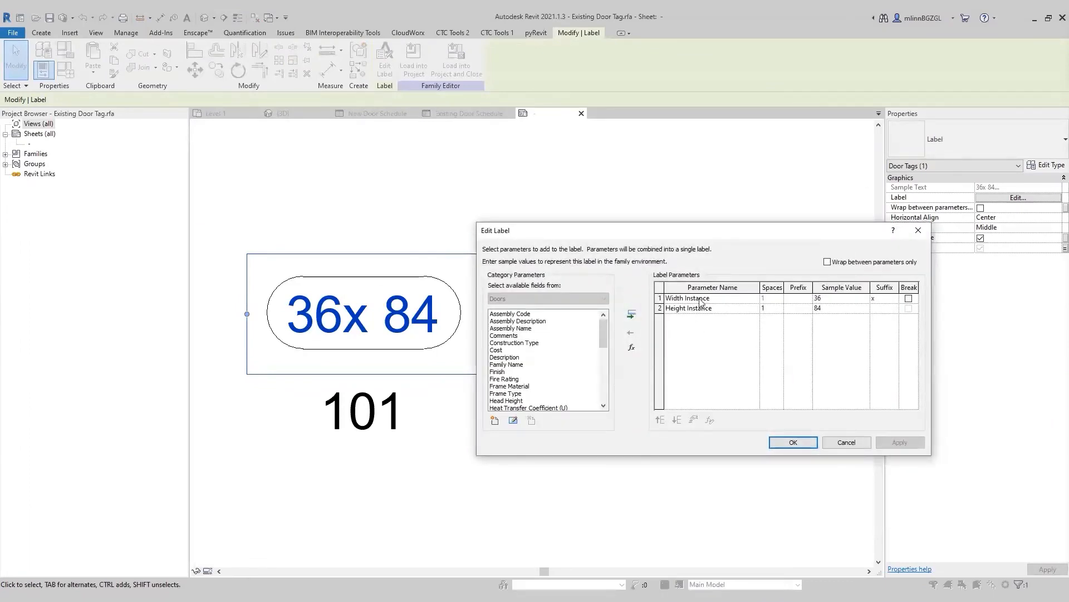
click(794, 441)
click(668, 366)
Move the 101 number label up 1/4" into the tag outline so it overlaps the size label
click(364, 433)
key(m)
key(v)
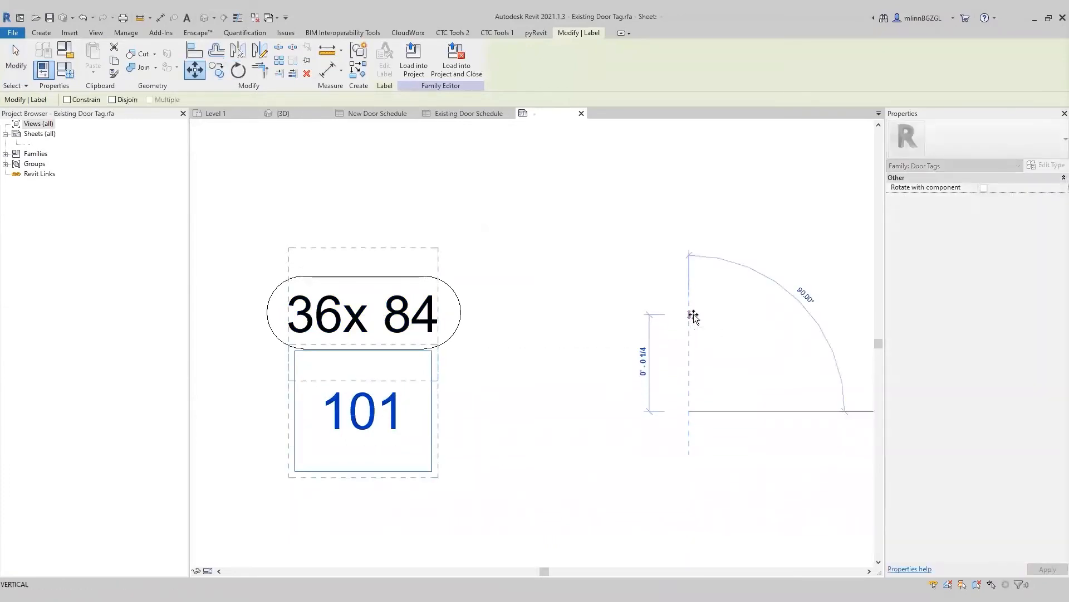
click(692, 314)
click(588, 227)
middle_drag(537, 225, 674, 330)
scroll(632, 380, up, 1)
middle_drag(558, 333, 629, 346)
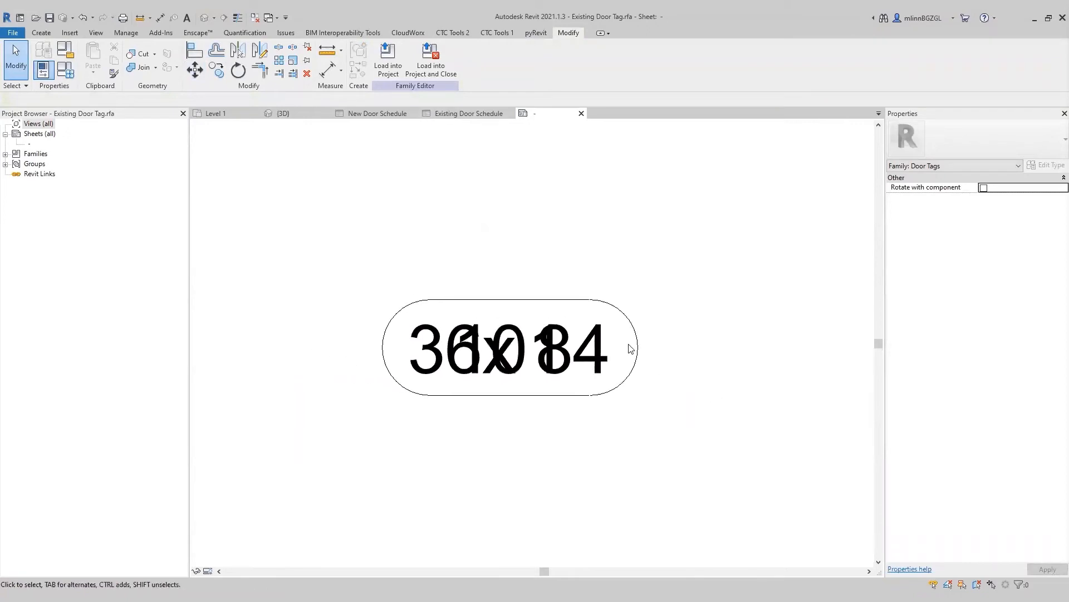
Check which family parameter drives the size label's visibility, keeping Door Size Y/N as the association
click(609, 342)
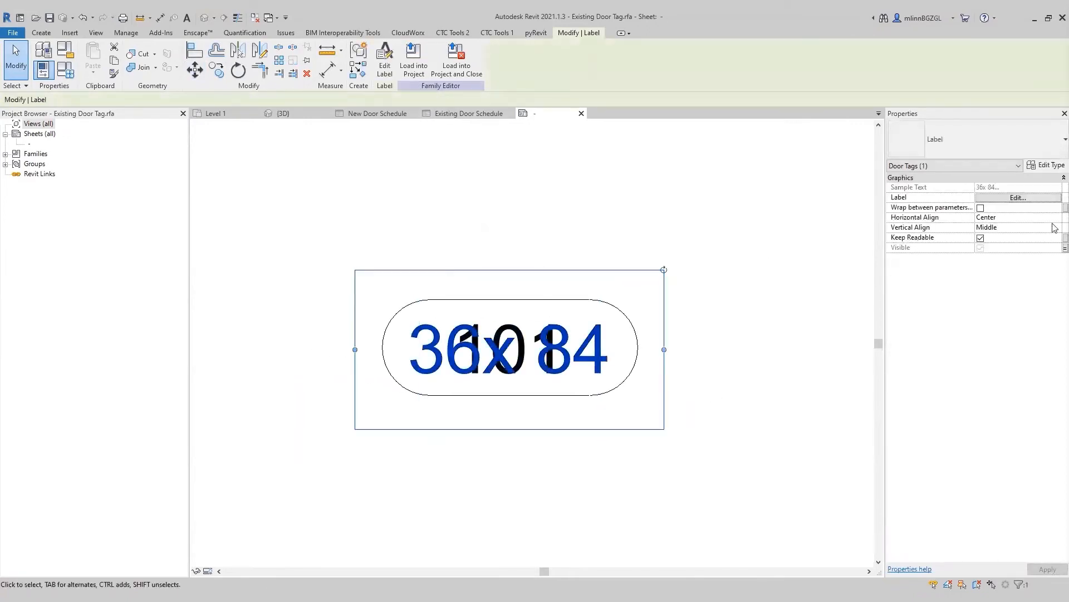
click(906, 248)
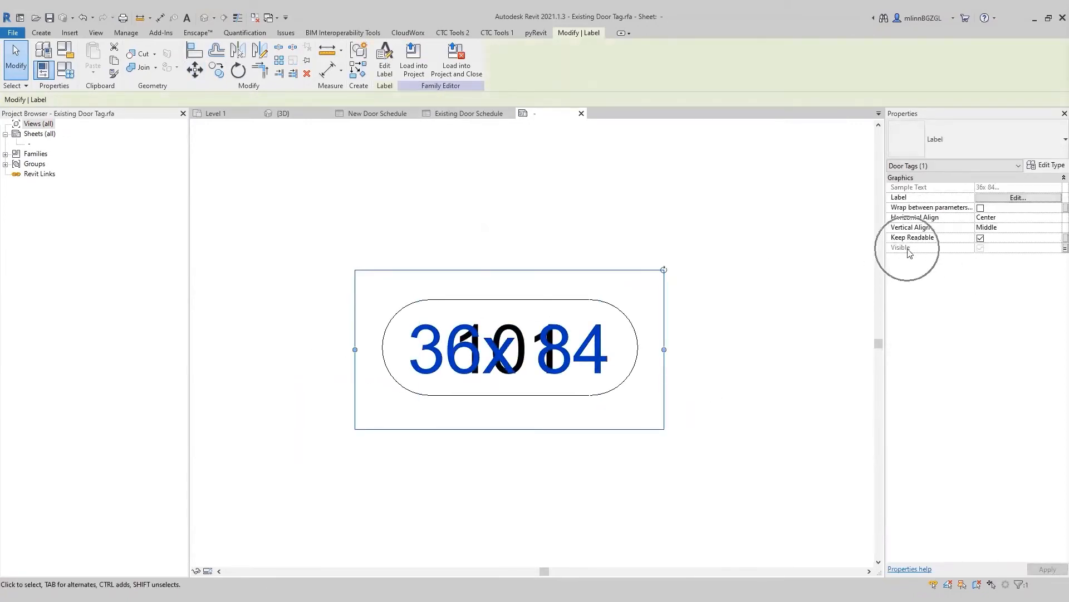
click(1065, 249)
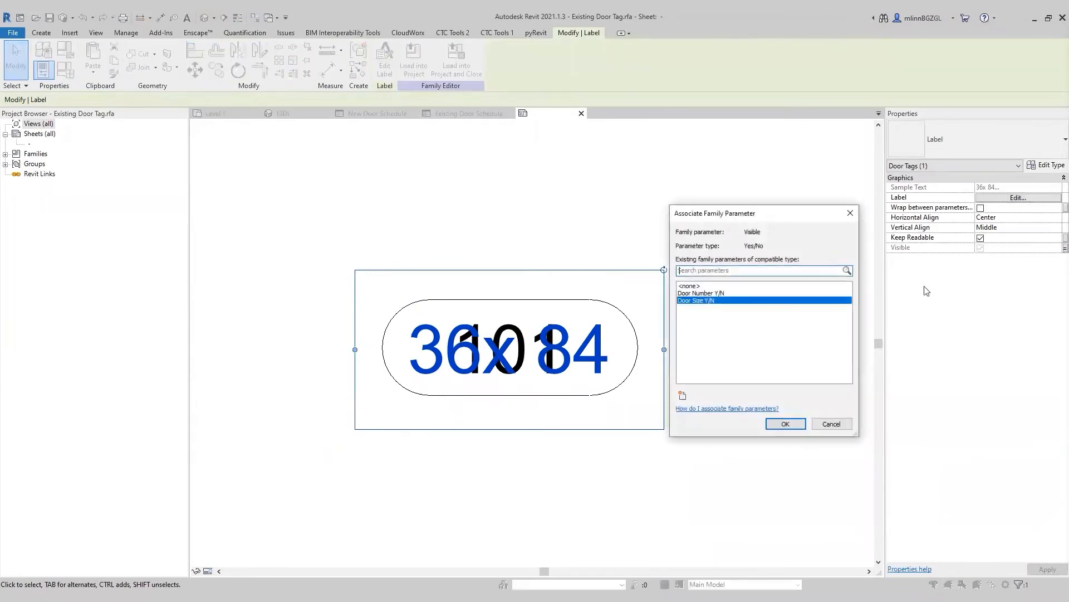
click(700, 305)
click(794, 427)
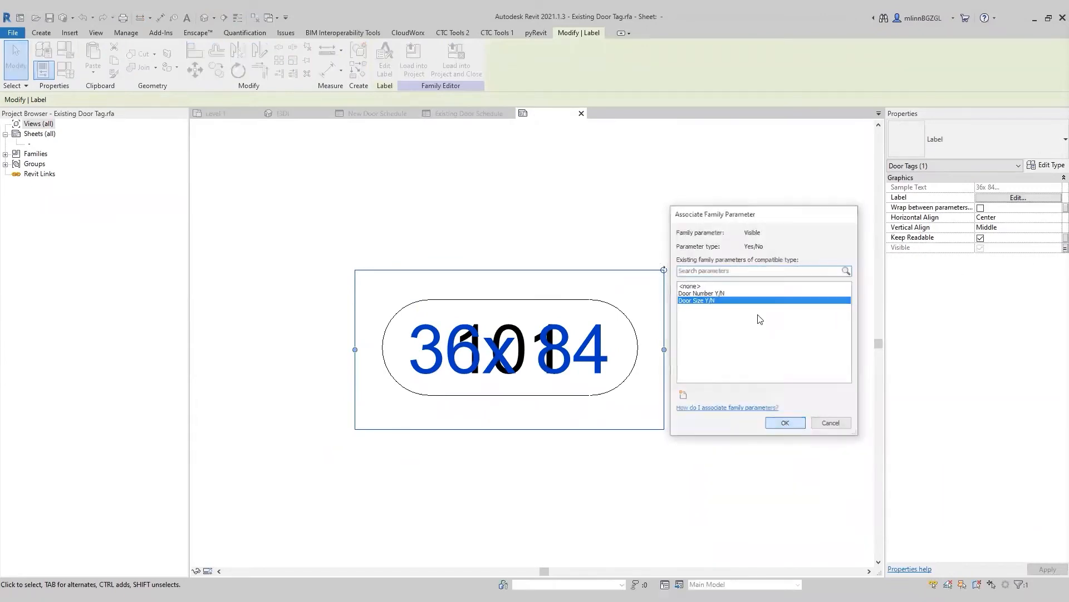
click(475, 205)
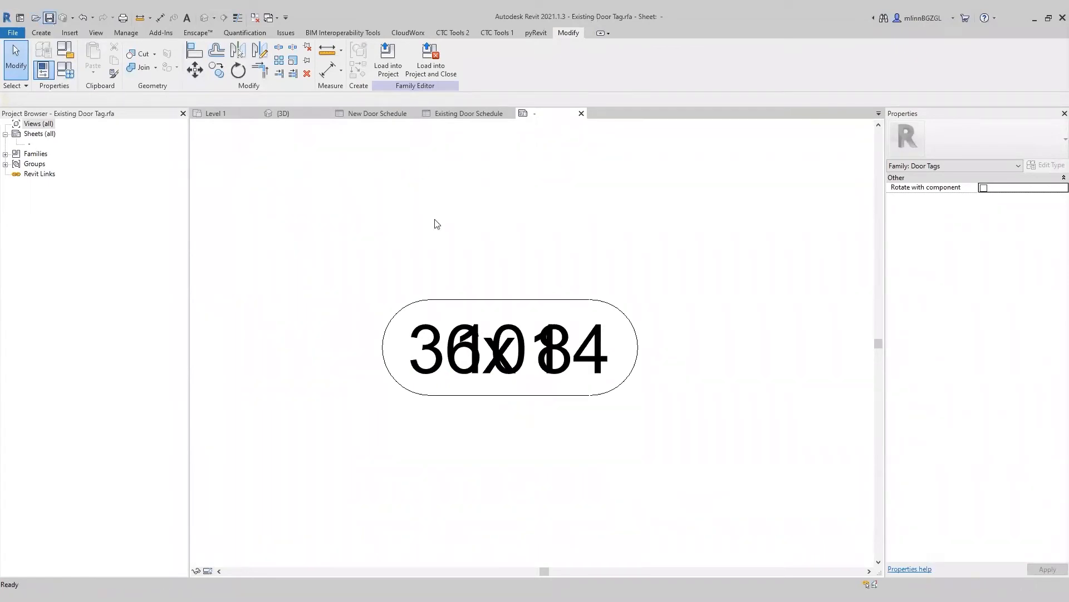
Load the existing door tag family into the project, close it, and expand the Existing Door Tag types in the project's family list
click(431, 58)
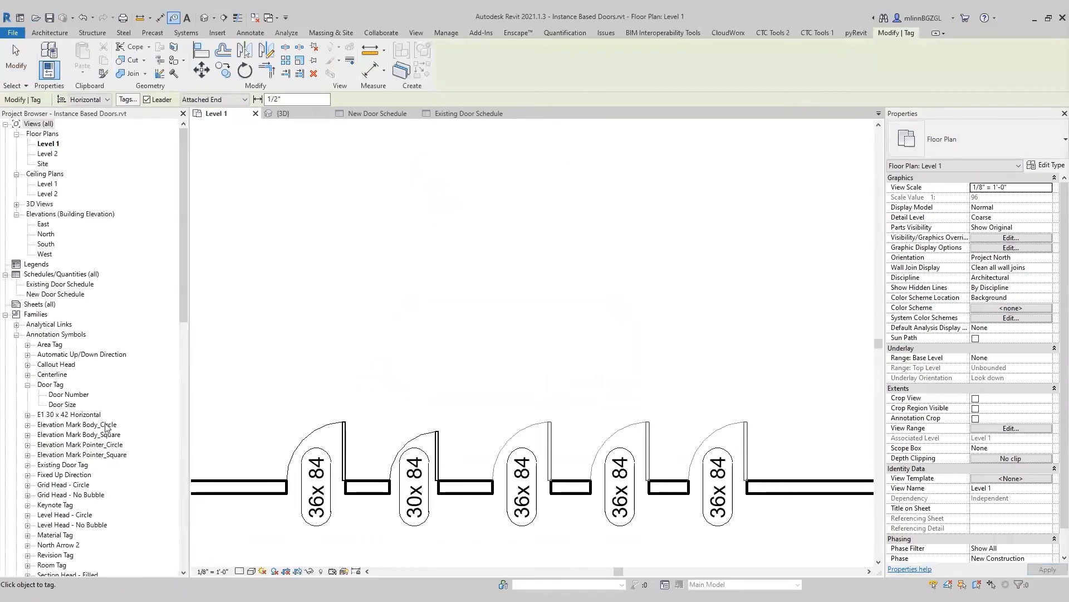
click(63, 386)
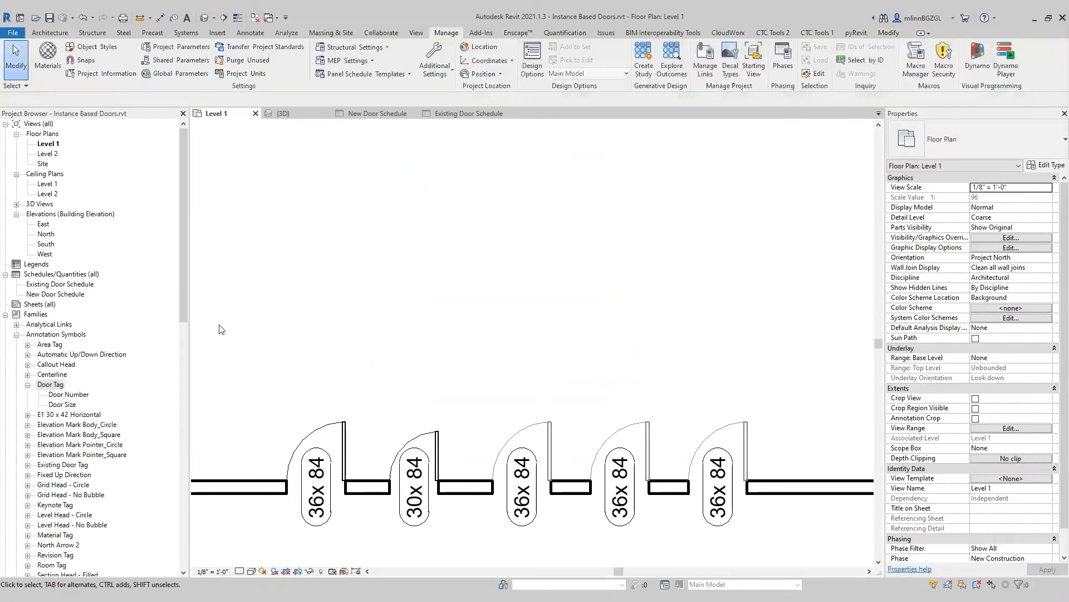
drag(179, 253, 185, 274)
click(61, 415)
click(28, 414)
click(406, 323)
Switch the three existing doors' tags to the Existing Door Tag family, trying Door Number first and settling on Door Size
drag(440, 555, 289, 524)
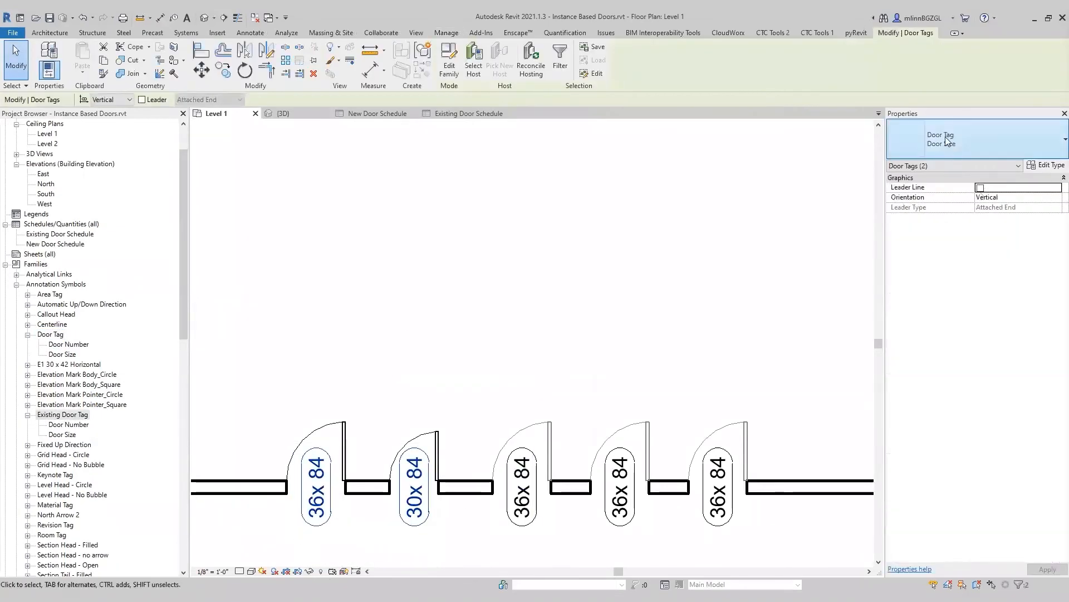
click(774, 548)
drag(501, 543, 749, 437)
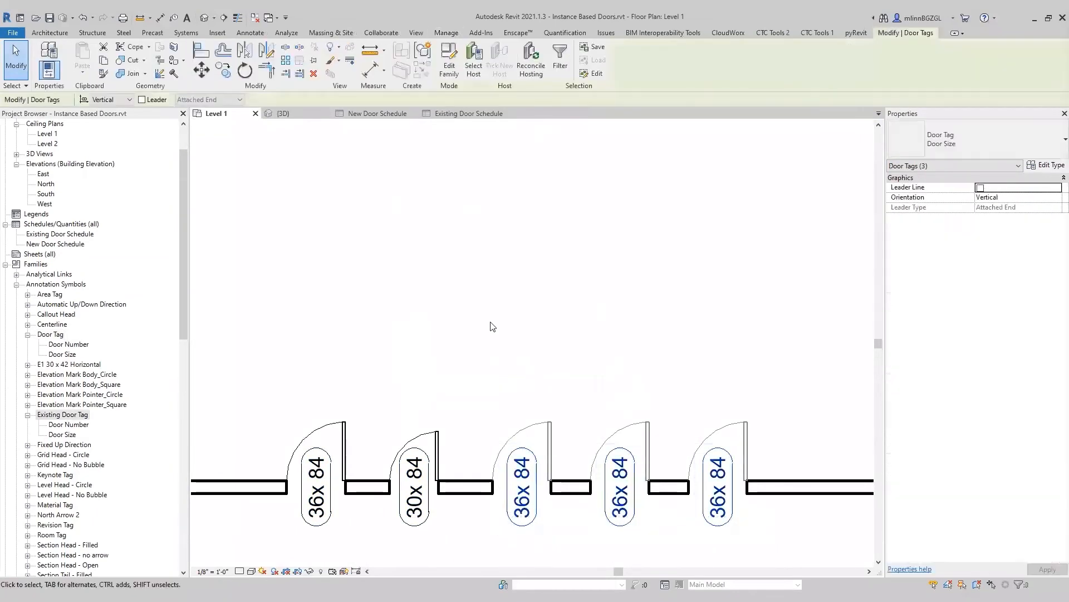
click(961, 143)
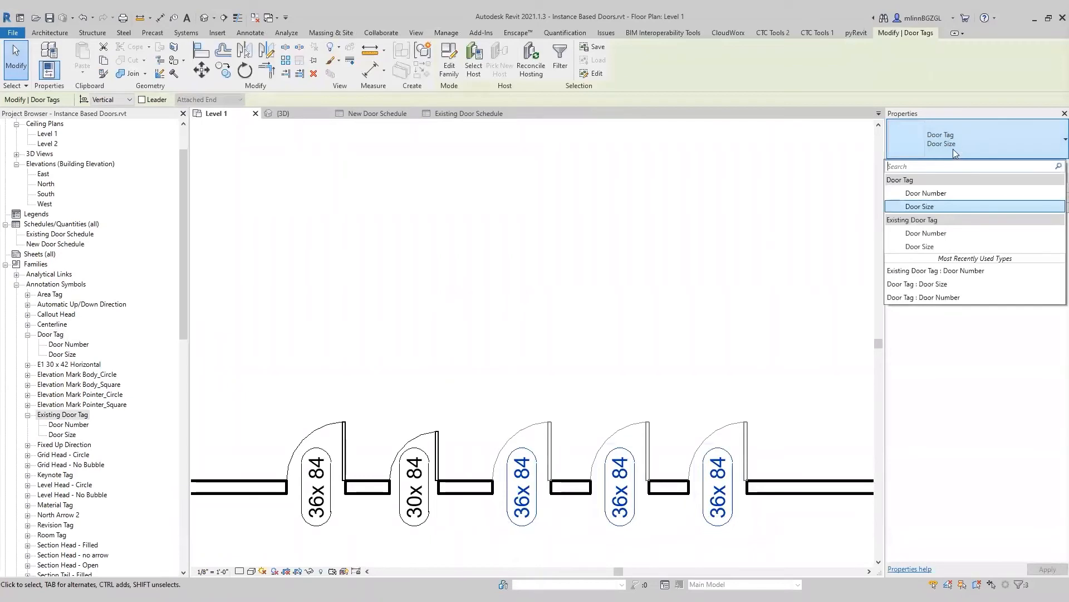
click(916, 233)
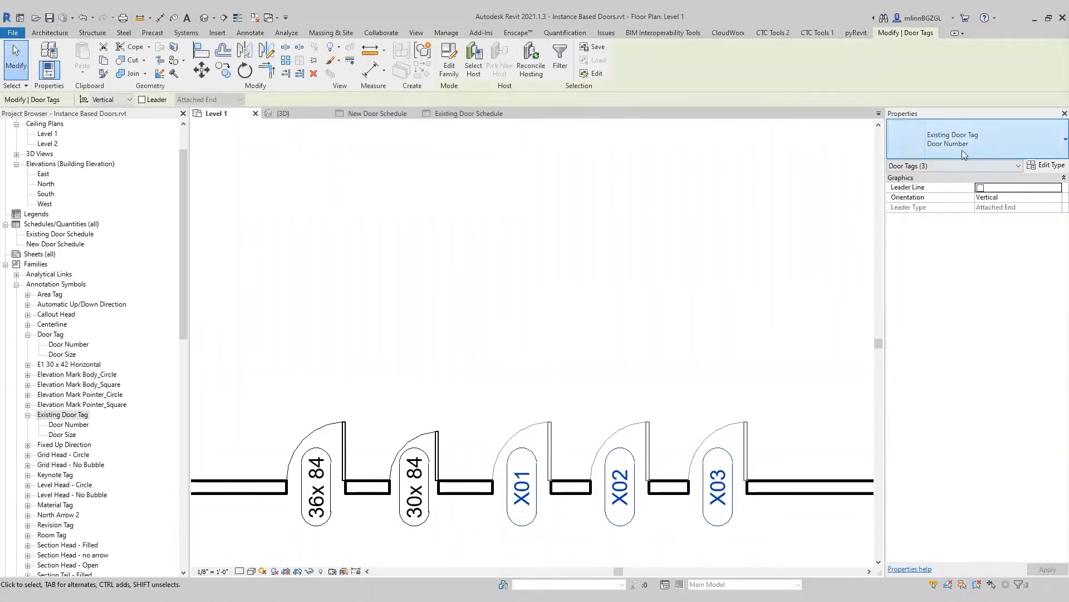
click(962, 151)
click(933, 247)
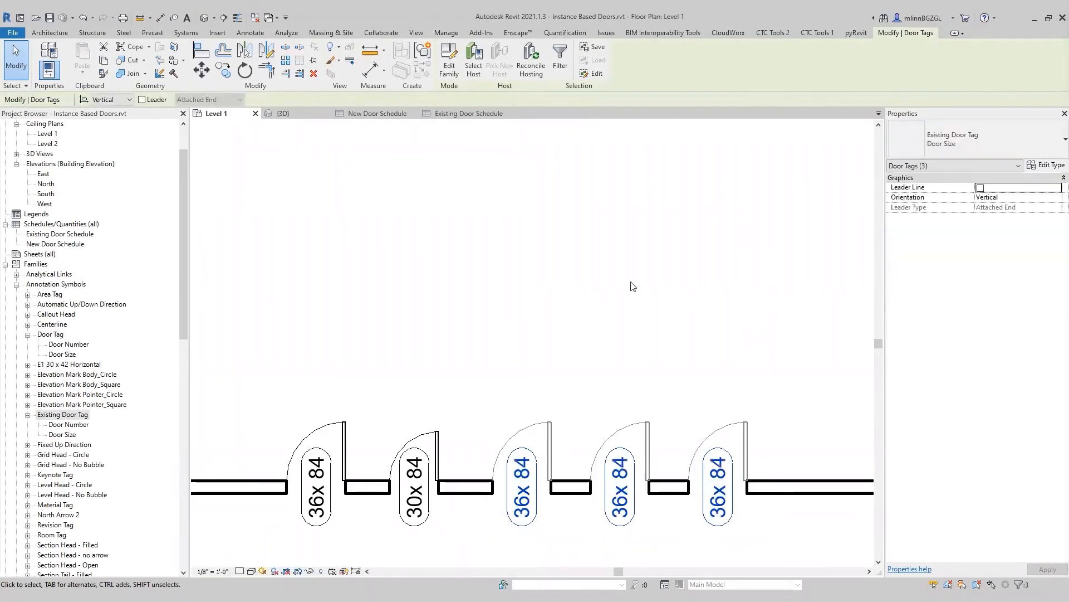
click(633, 287)
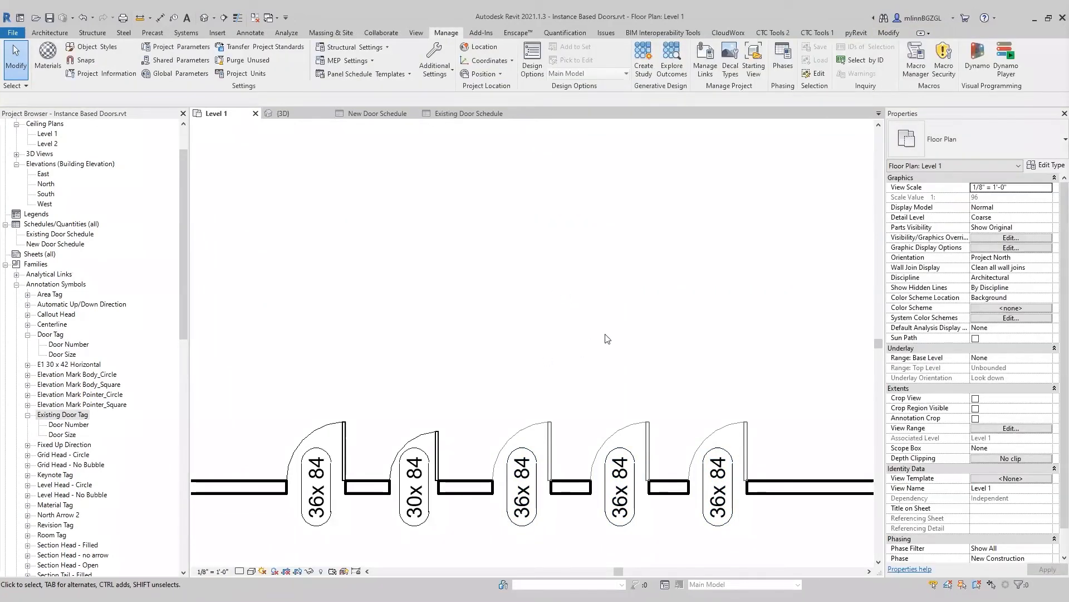
Set the Width Instance of existing door X03 to 4'
click(746, 437)
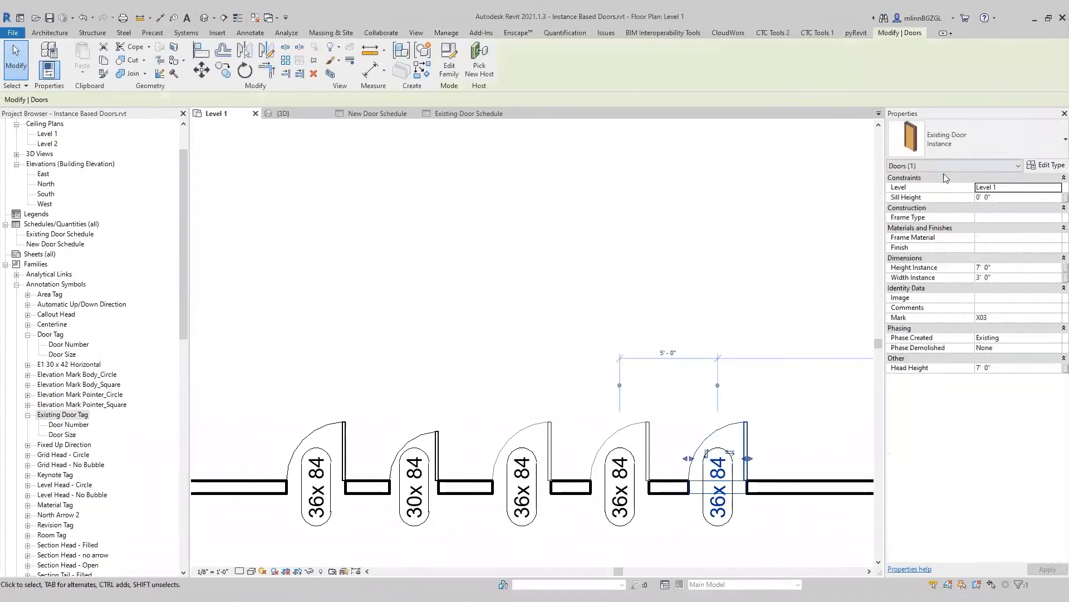
click(1008, 280)
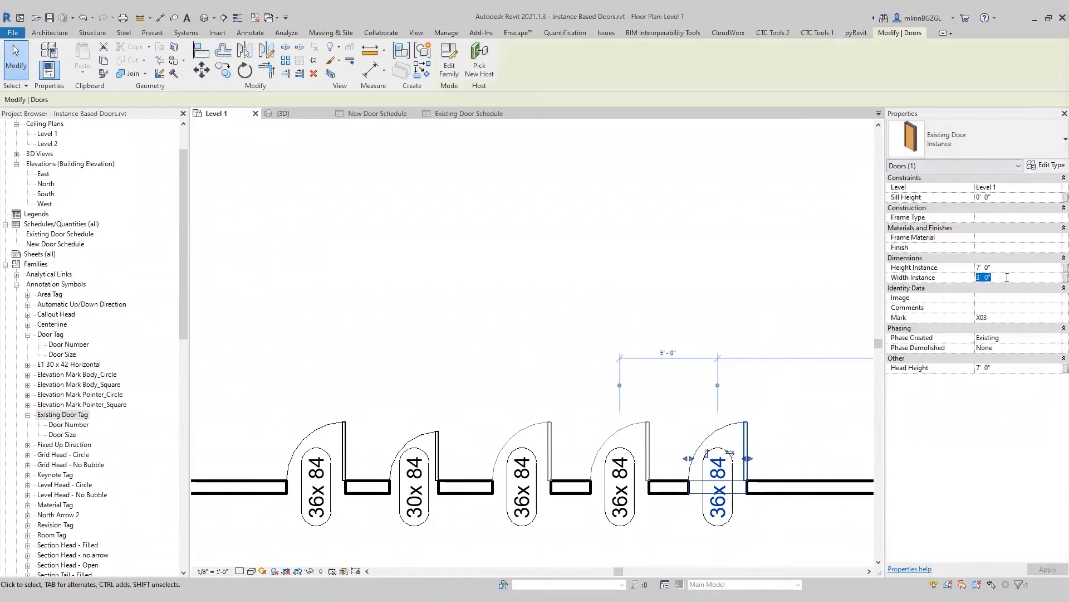
click(1007, 439)
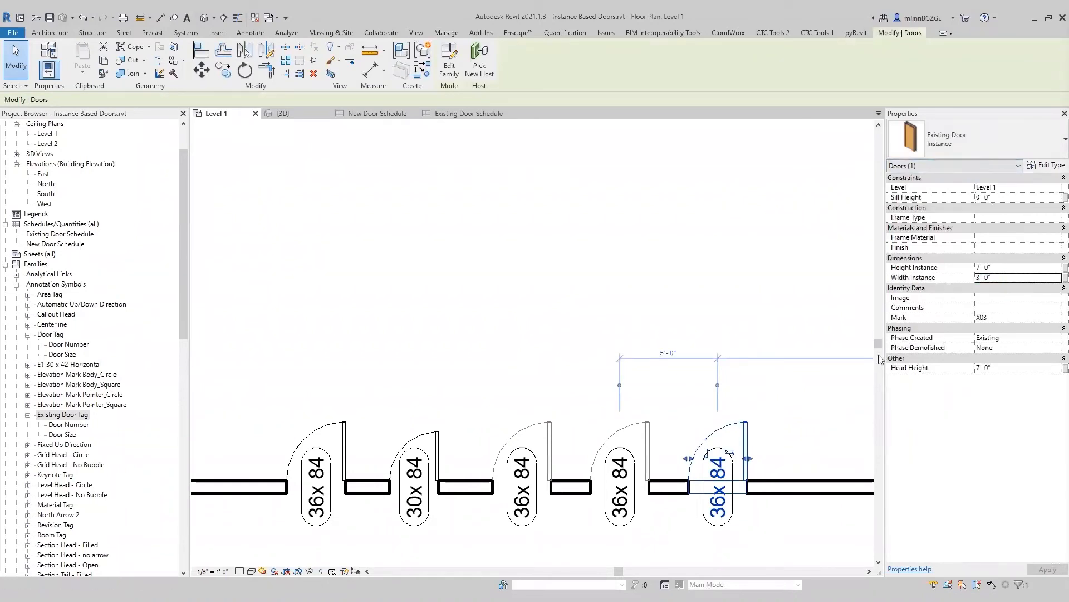
click(1022, 277)
text(4)
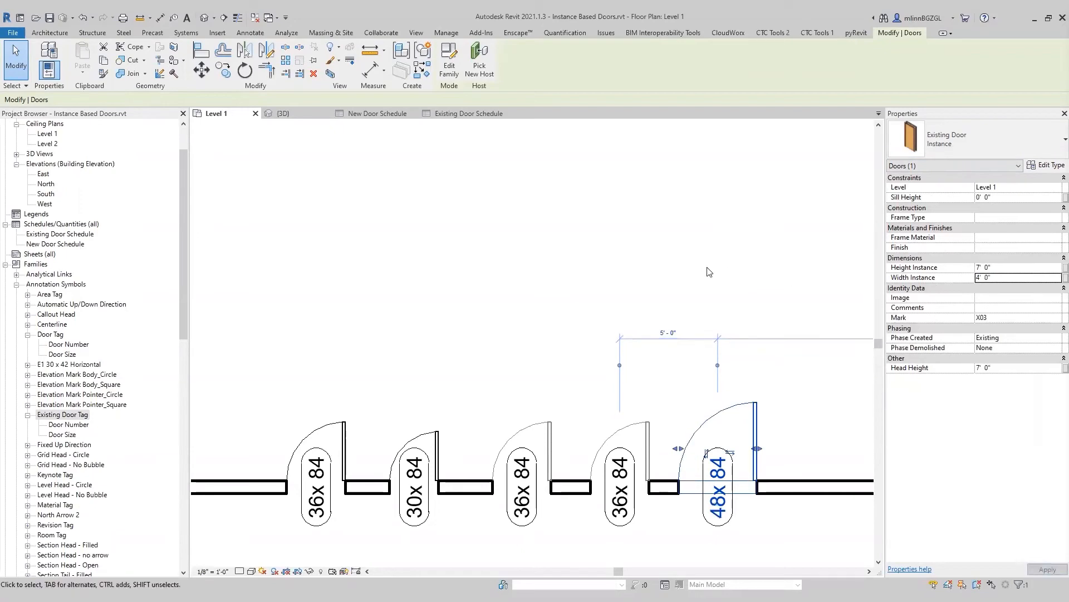
click(709, 272)
Set the middle existing door's Width Instance to 42 inches by editing the value through its tag
click(630, 515)
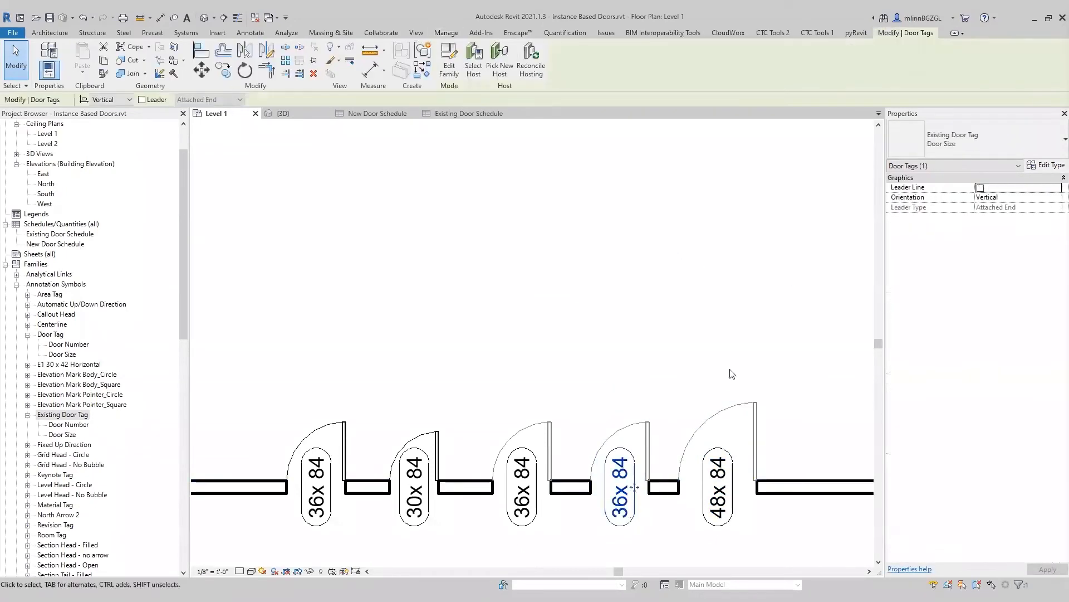
click(695, 401)
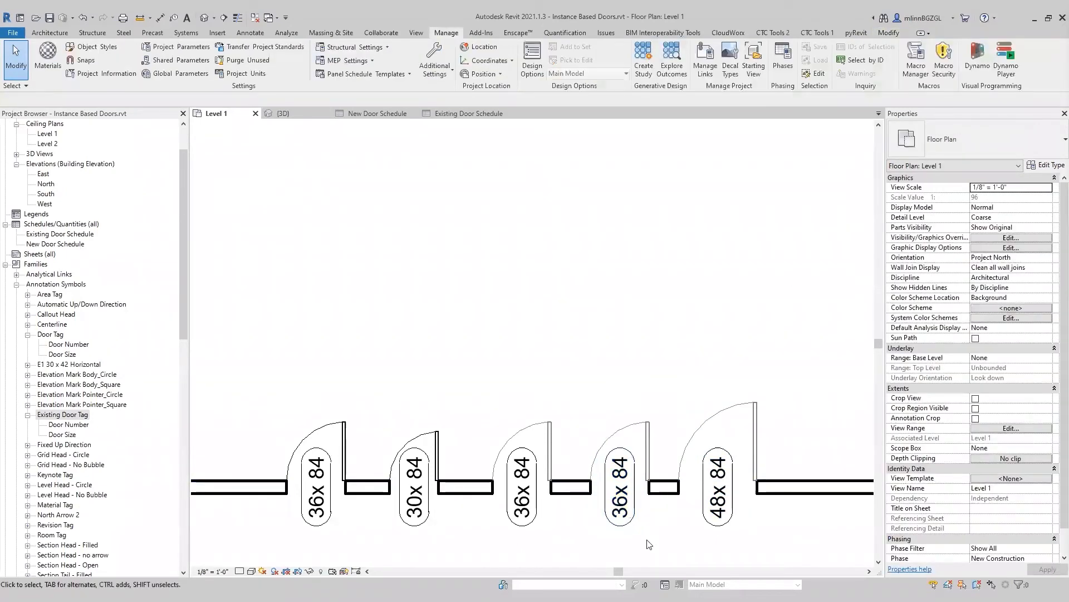
double_click(625, 517)
click(590, 241)
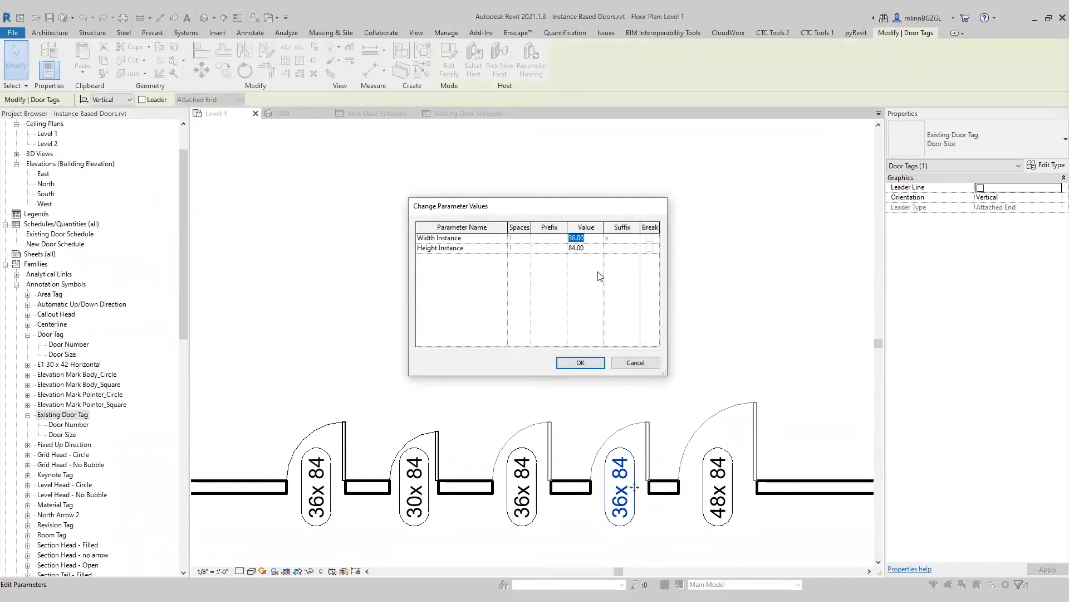
text(42)
click(582, 362)
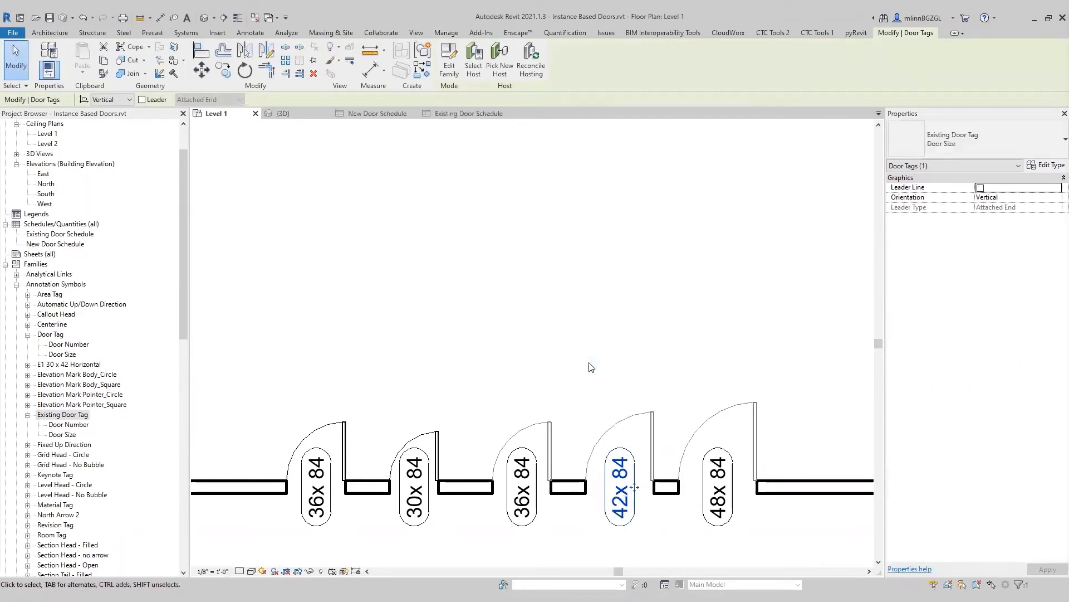
click(671, 345)
Set the Width Instance of existing door X01 to 5'
click(547, 418)
click(1007, 277)
text(5)
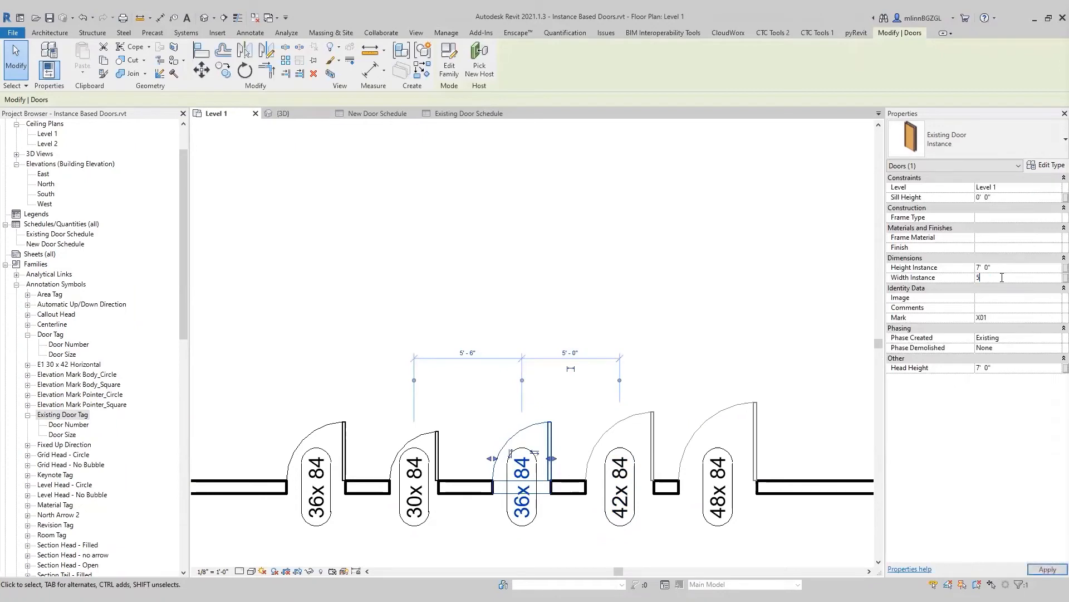
key(Return)
click(571, 255)
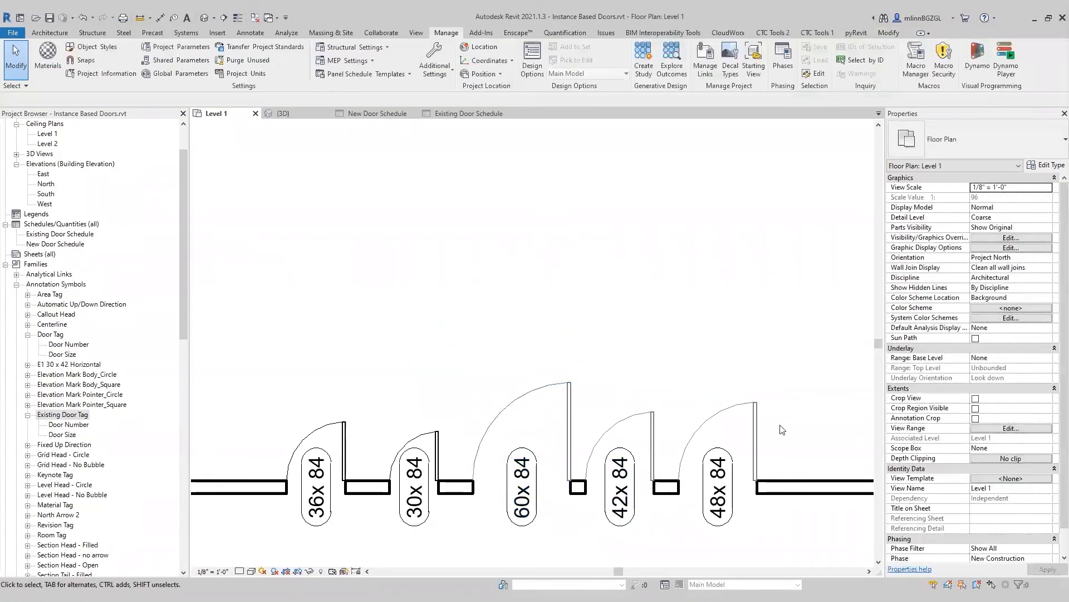
click(522, 484)
click(578, 269)
middle_drag(536, 257, 510, 262)
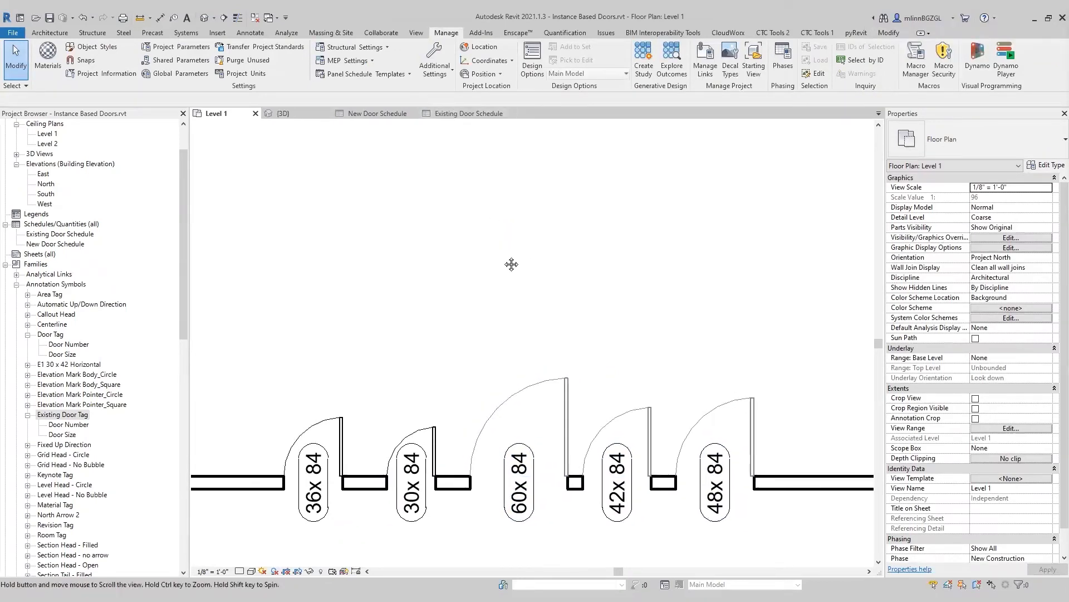
Compare the door sizes in the Existing Door Schedule and New Door Schedule, and return to the Level 1 plan
click(467, 114)
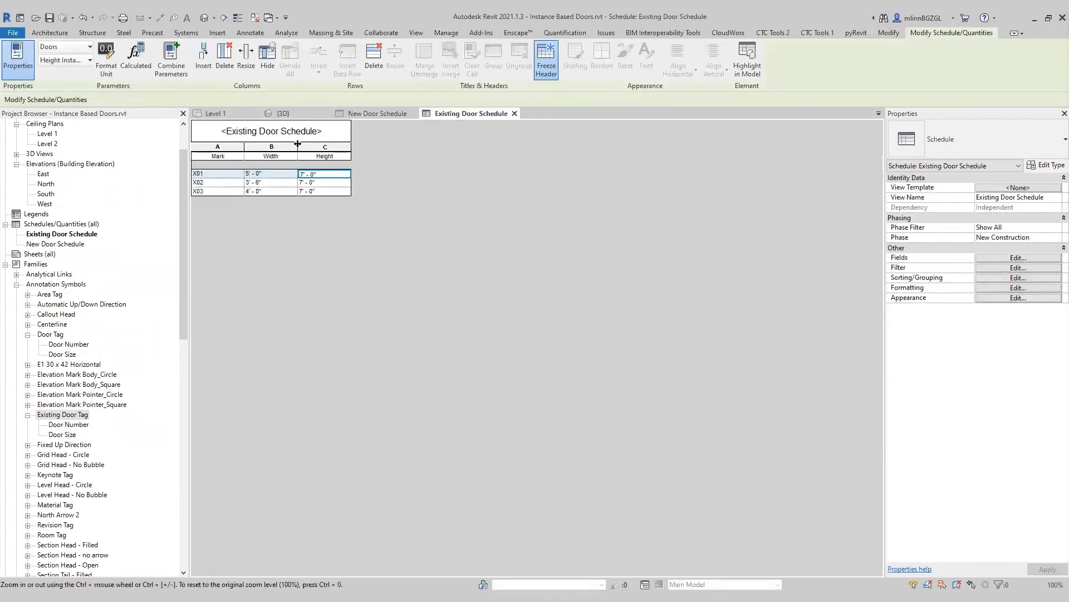
click(375, 114)
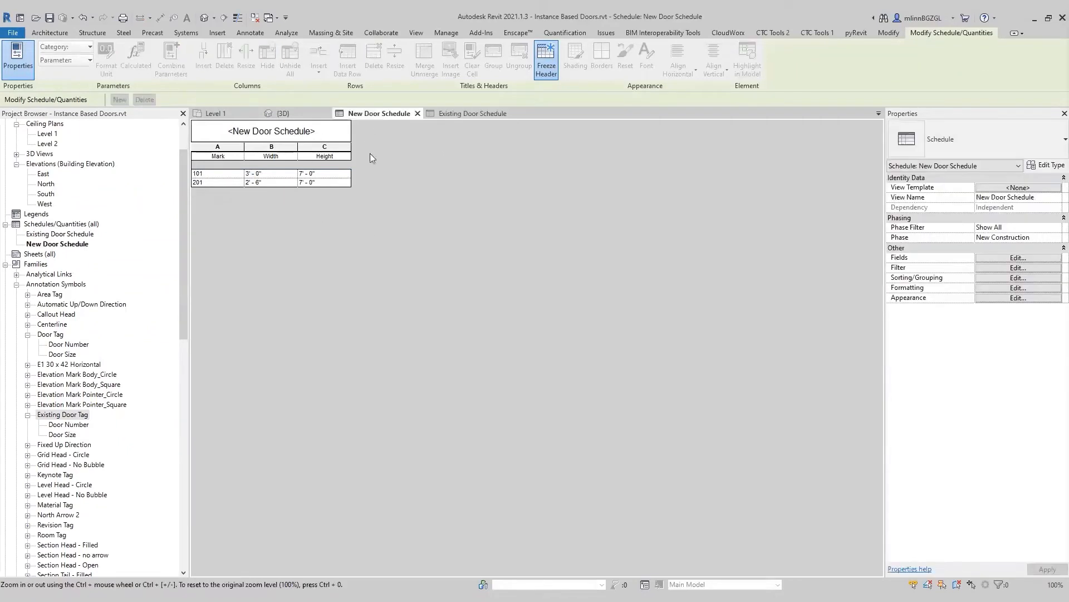
click(469, 114)
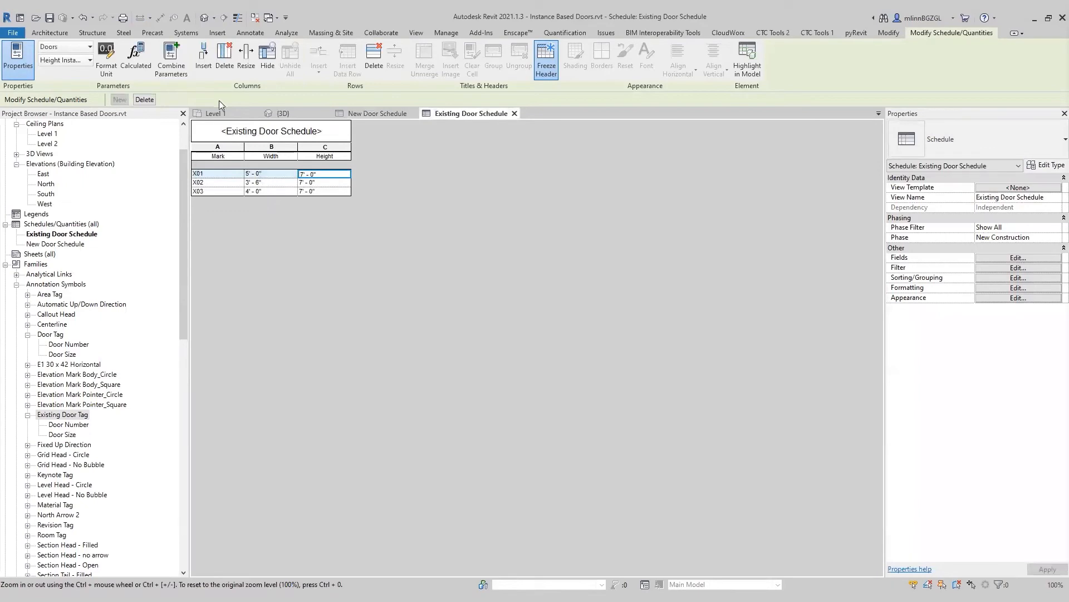
click(217, 114)
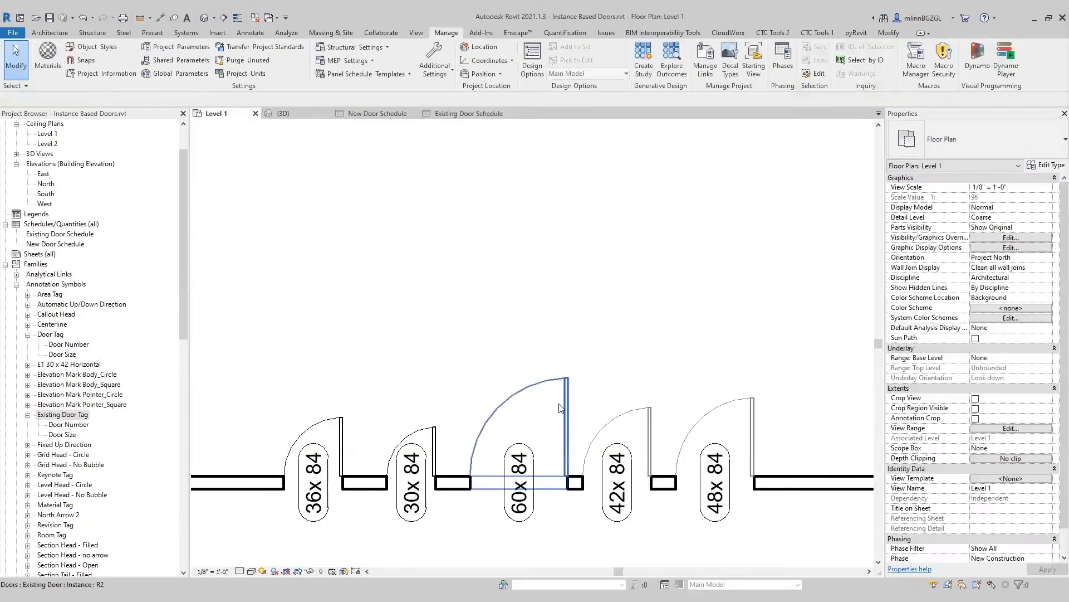
Set the Width Instance of all three existing doors together to 3' 0" and save the project
drag(791, 292, 491, 417)
click(993, 277)
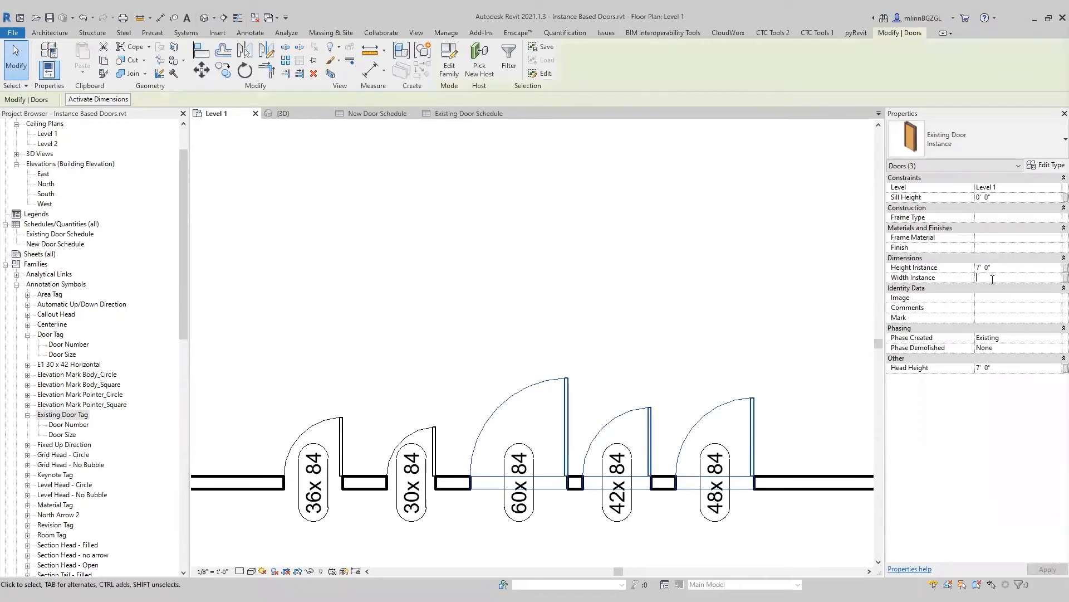
text(3'  0")
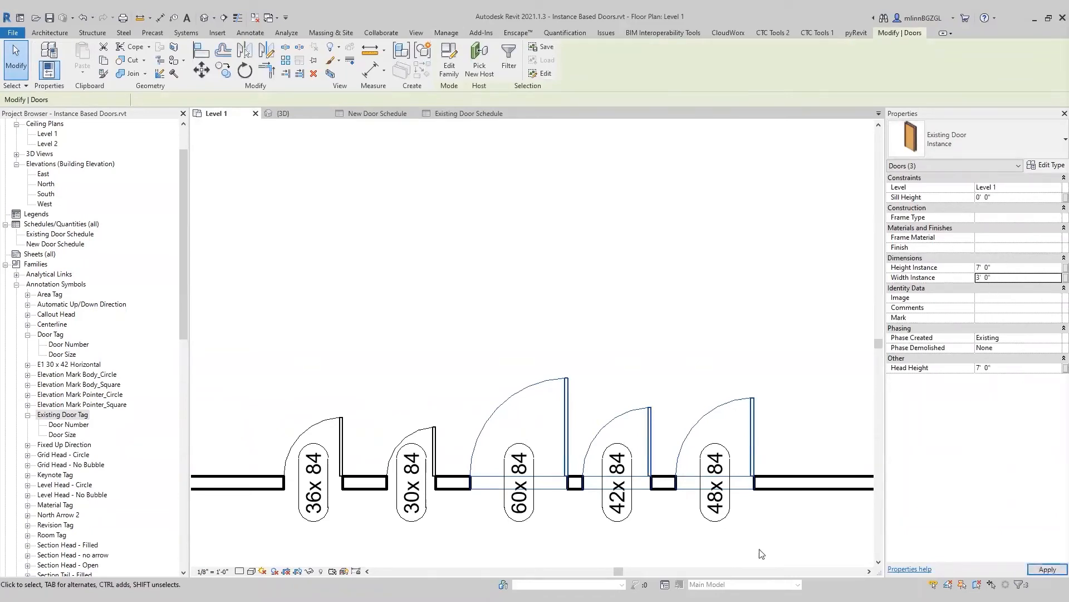
key(Return)
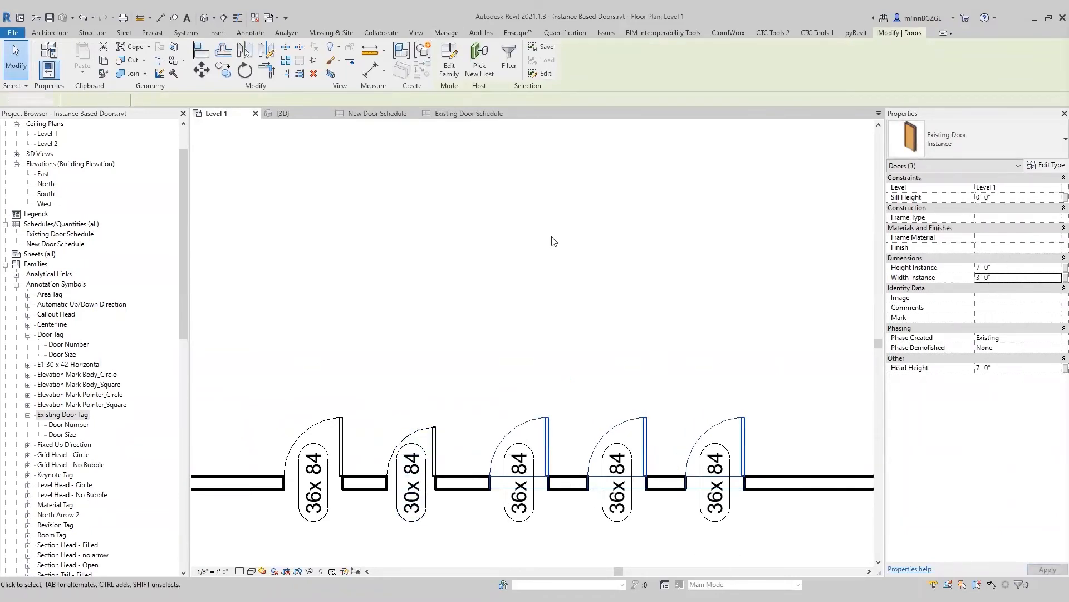
click(554, 239)
click(50, 17)
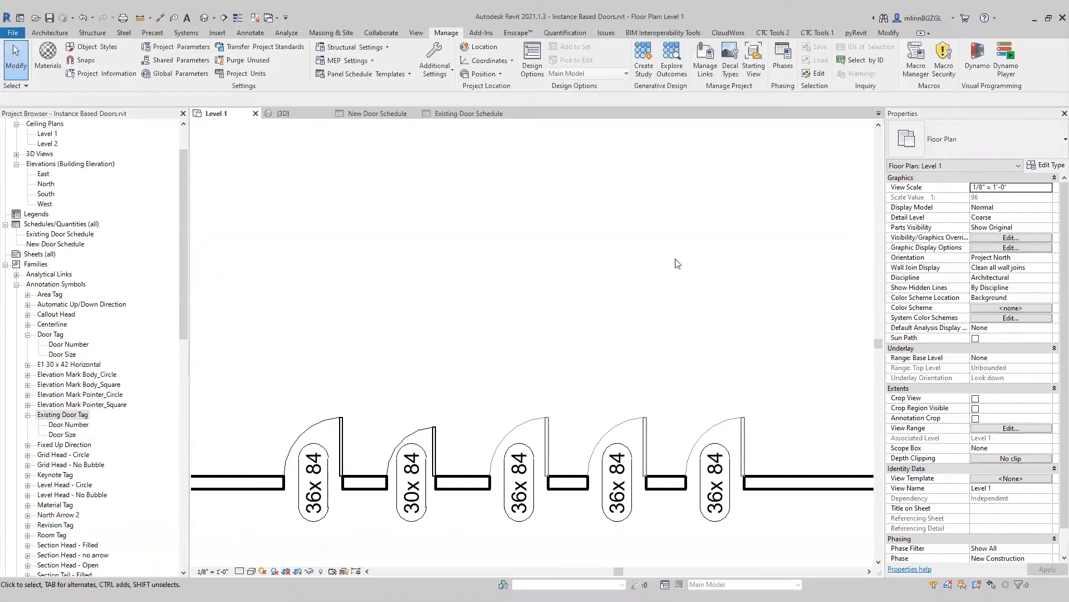
Copy the three existing doors twice along the wall to their right, using multiple copy, to make six more doors
scroll(593, 291, down, 2)
middle_drag(601, 333, 485, 328)
drag(659, 276, 412, 380)
click(223, 69)
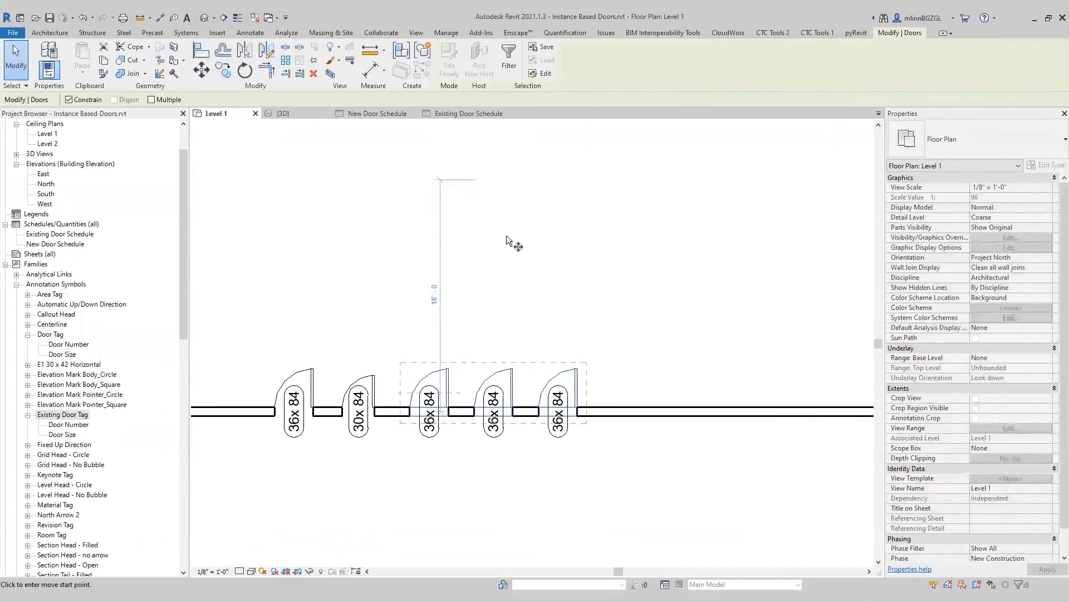
click(433, 363)
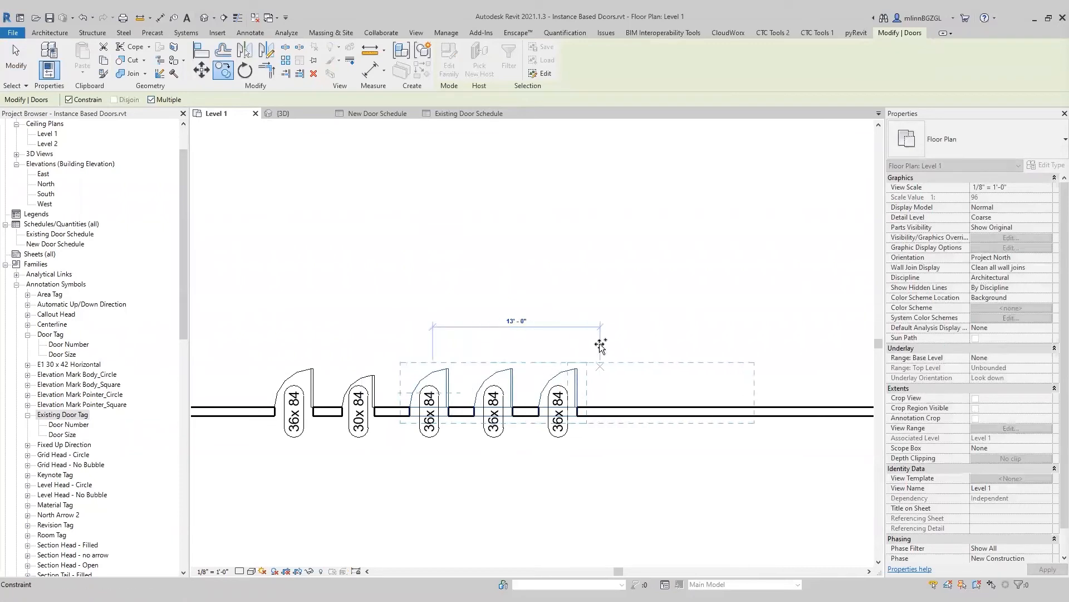
click(619, 342)
scroll(687, 326, down, 2)
middle_drag(687, 325, 516, 336)
scroll(516, 336, up, 2)
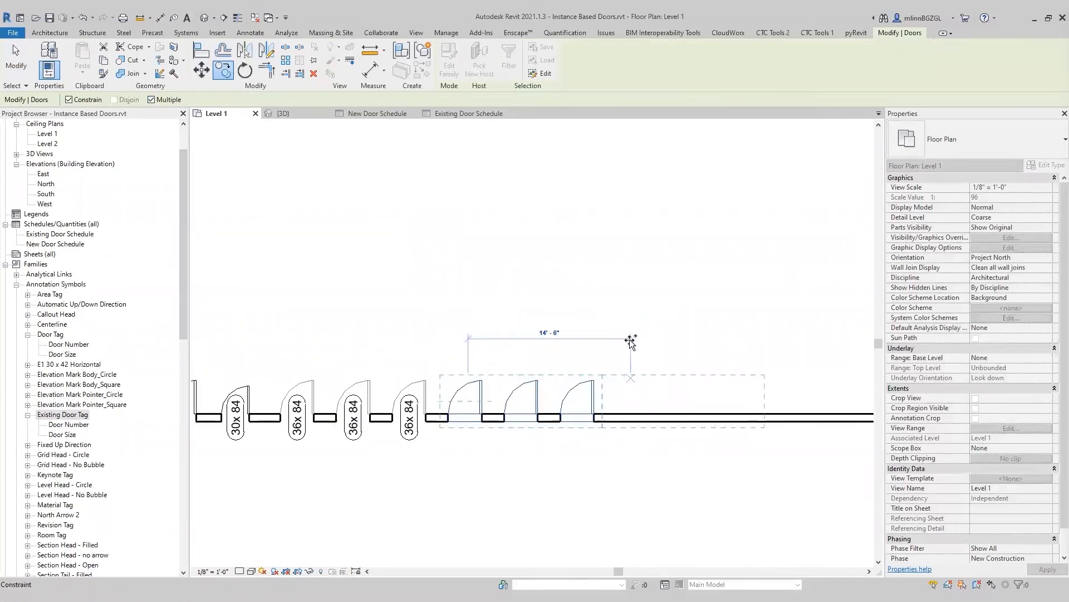
click(635, 341)
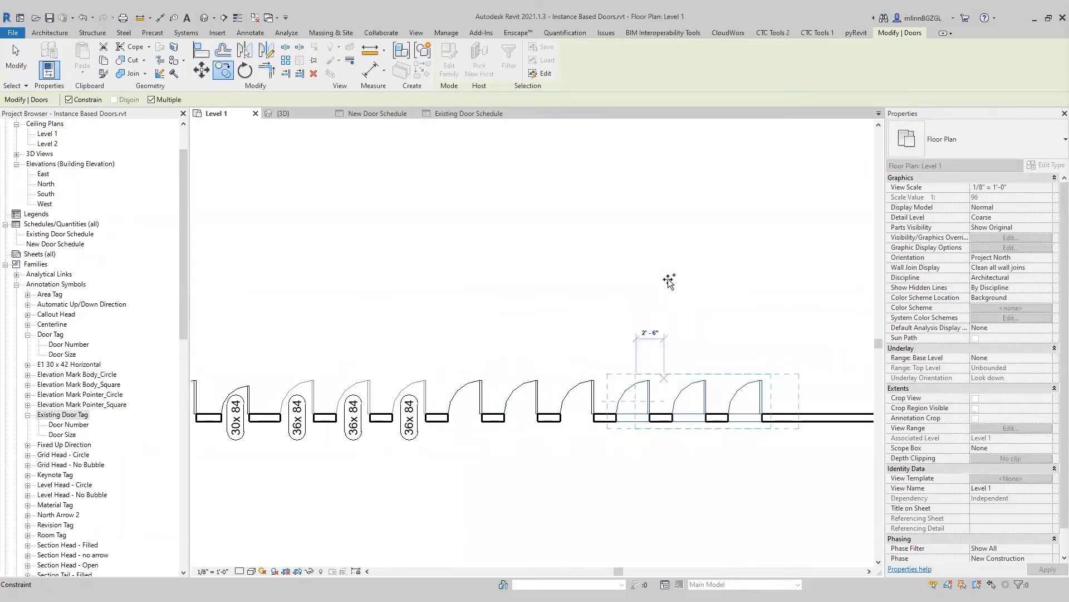
key(Escape)
key(Escape)
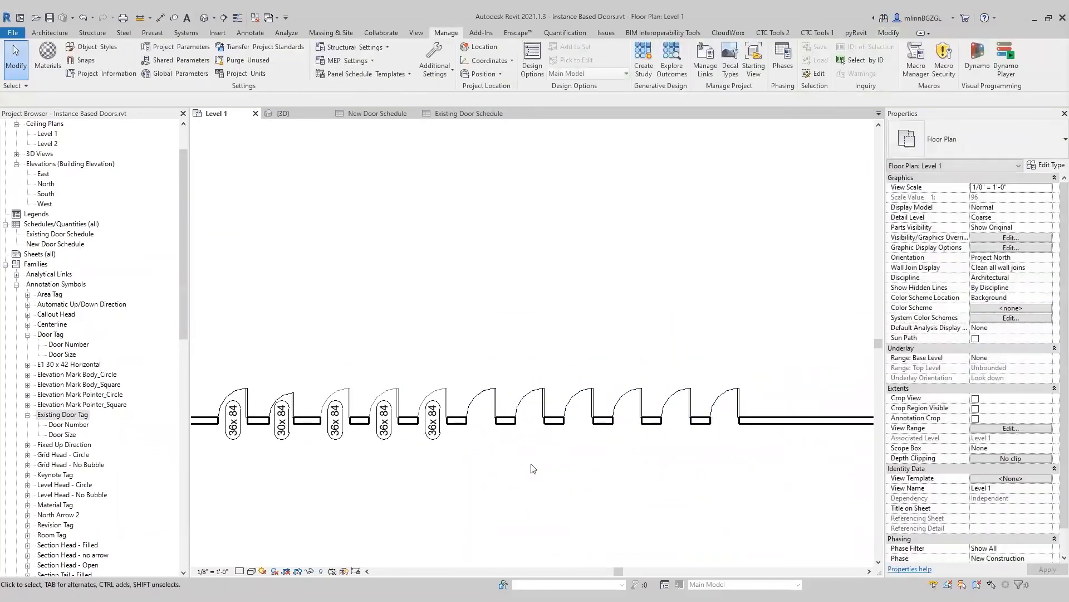
Tag all untagged doors in the Level 1 view with the Existing Door Tag : Door Size tag
click(249, 33)
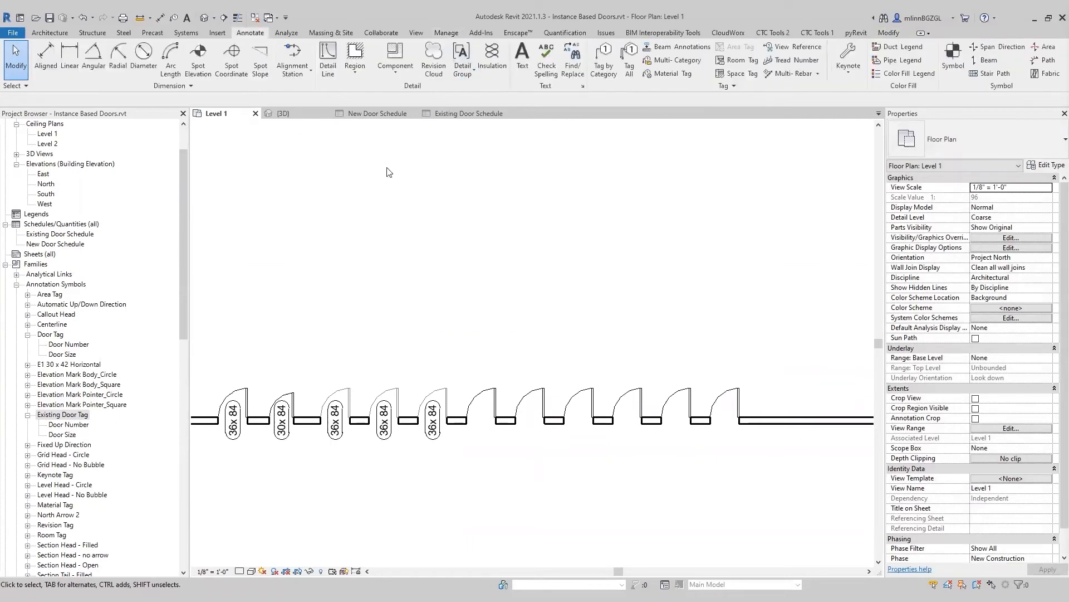
click(629, 58)
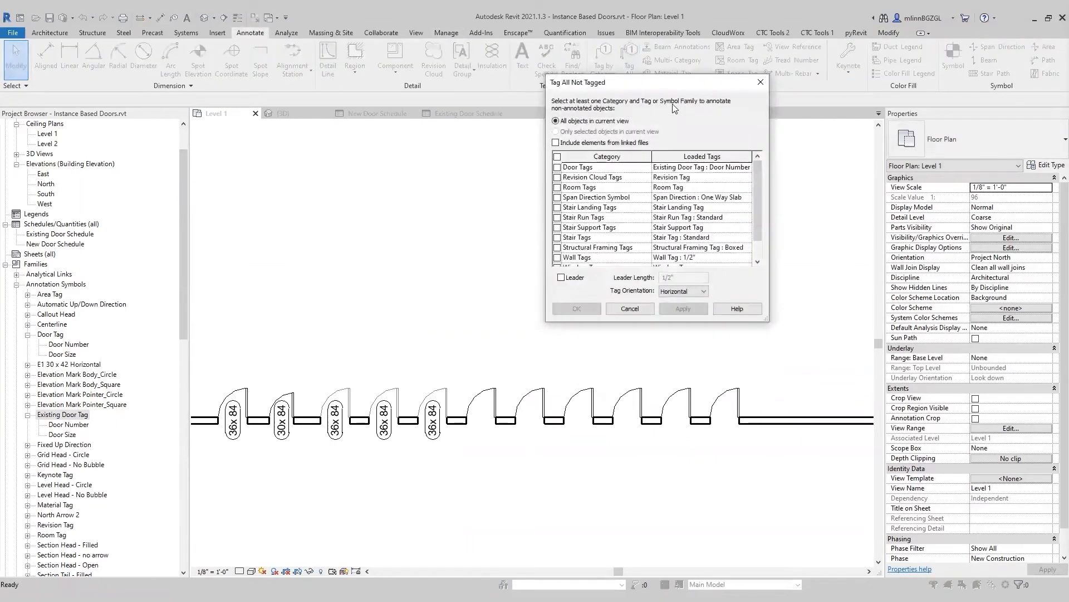
click(577, 167)
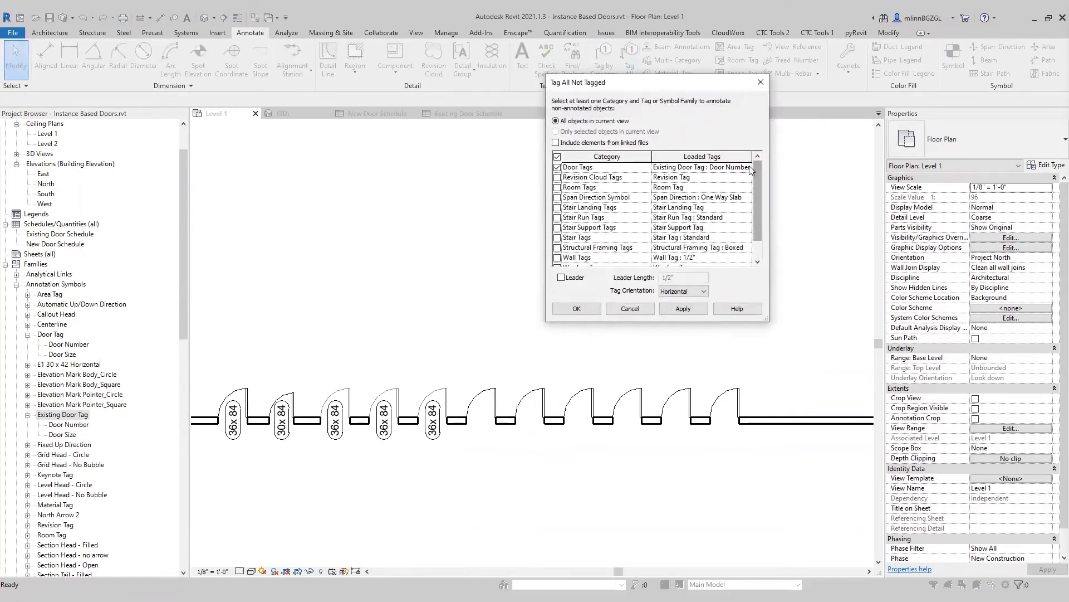
drag(769, 173, 811, 173)
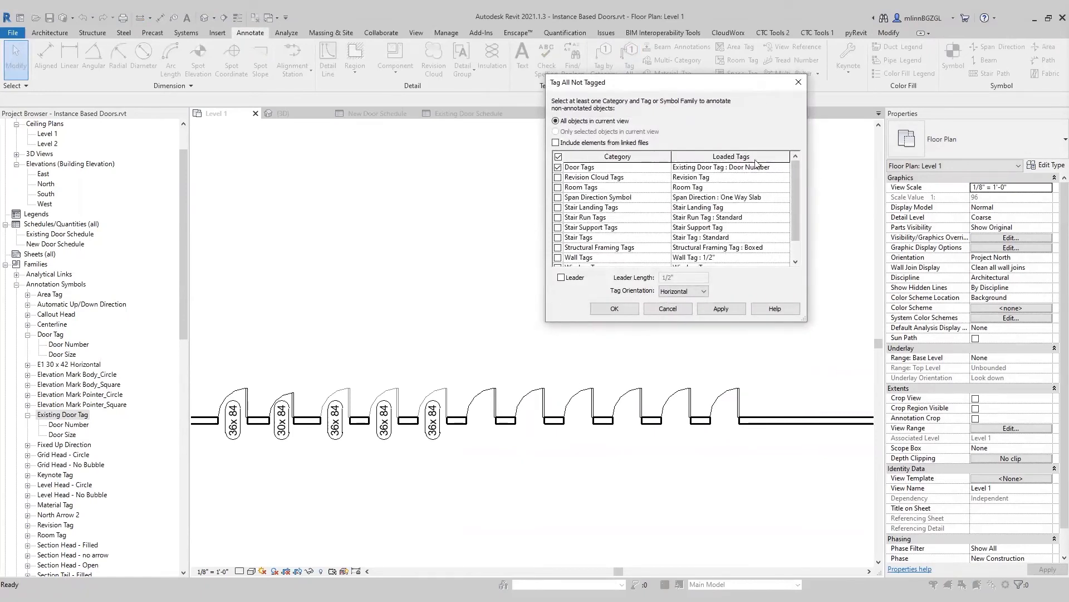
click(783, 168)
click(785, 168)
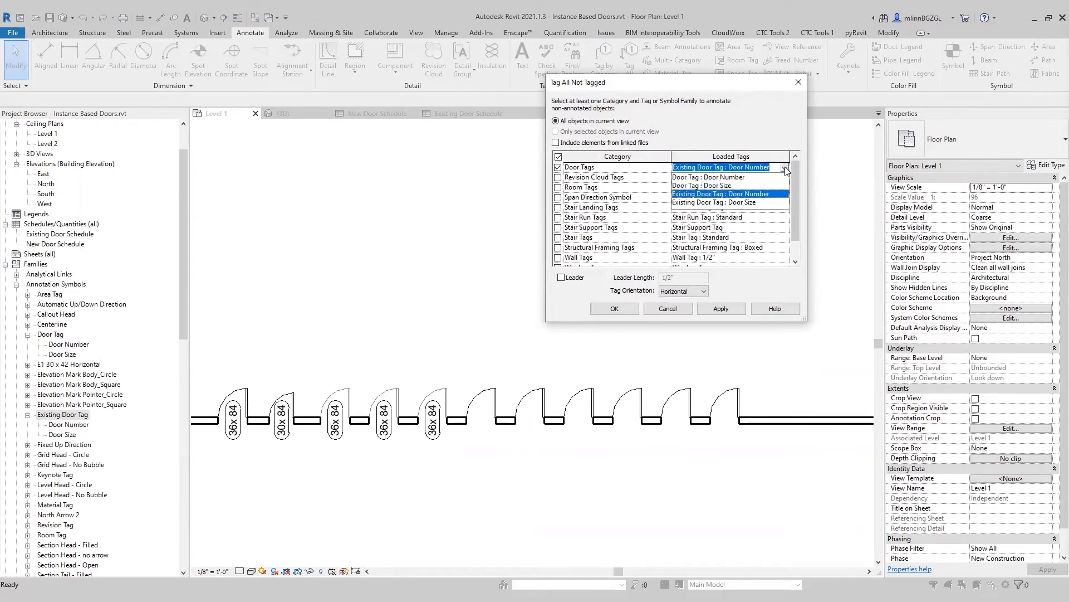
click(744, 203)
click(627, 305)
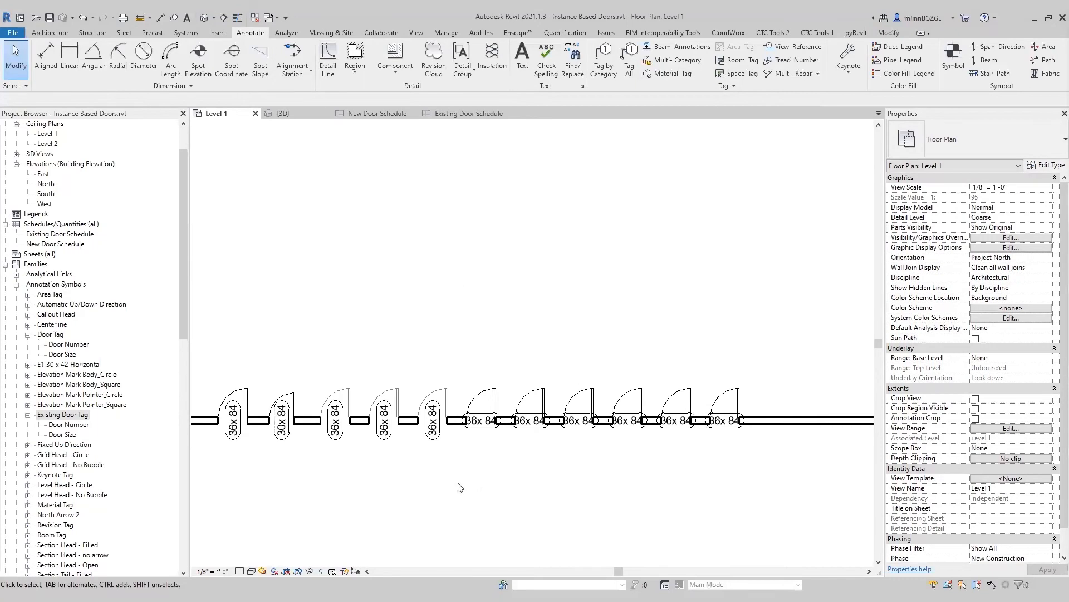
Select every Existing Door Tag : Door Size instance in the entire project and set the orientation to Vertical
right_click(435, 440)
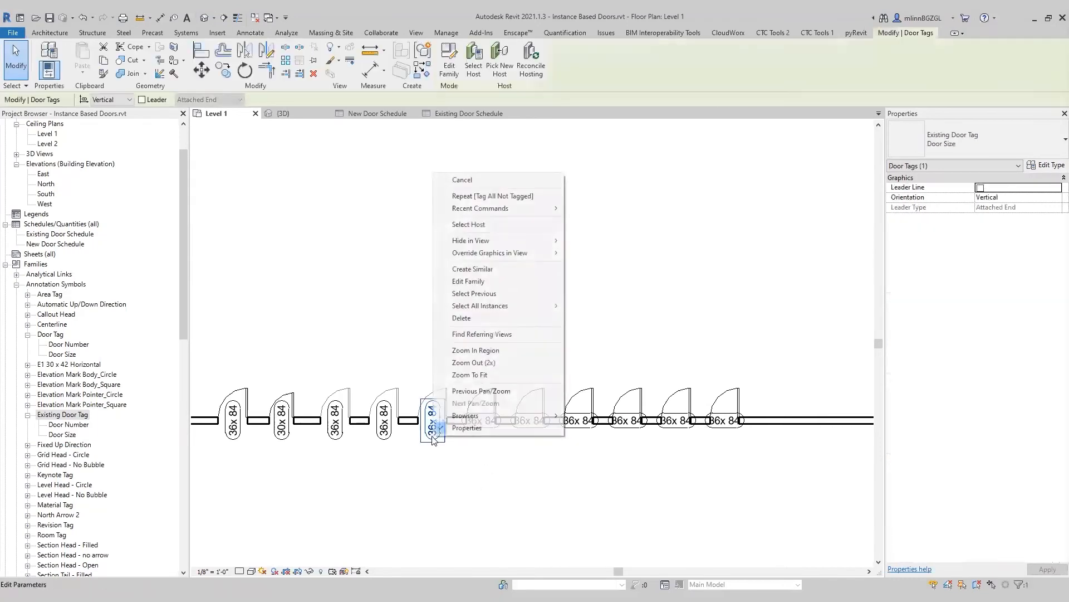
mouse_move(530, 306)
click(623, 317)
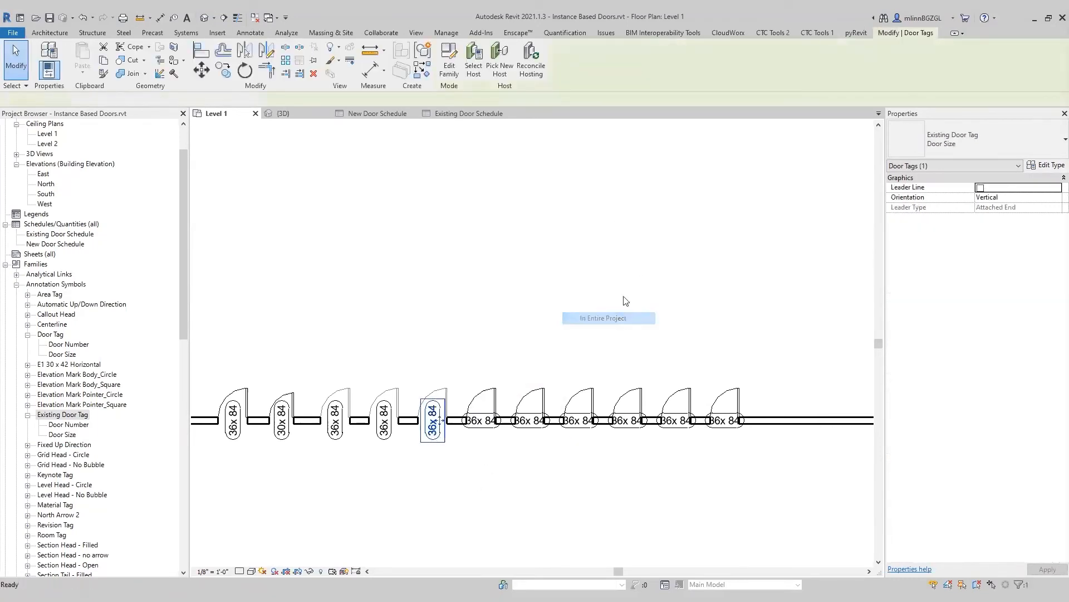
click(112, 100)
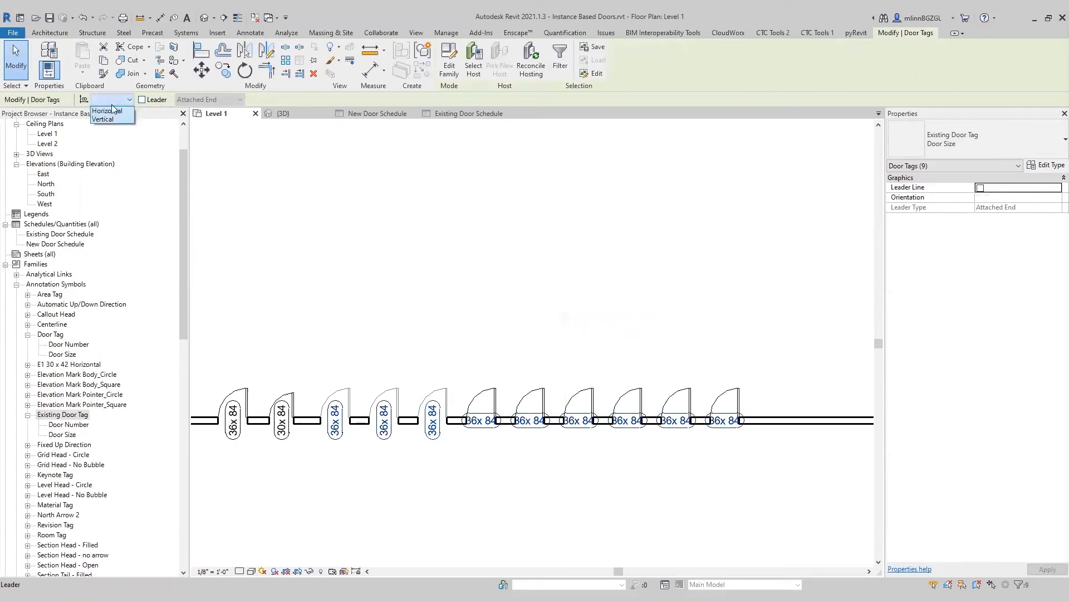
click(112, 118)
click(496, 283)
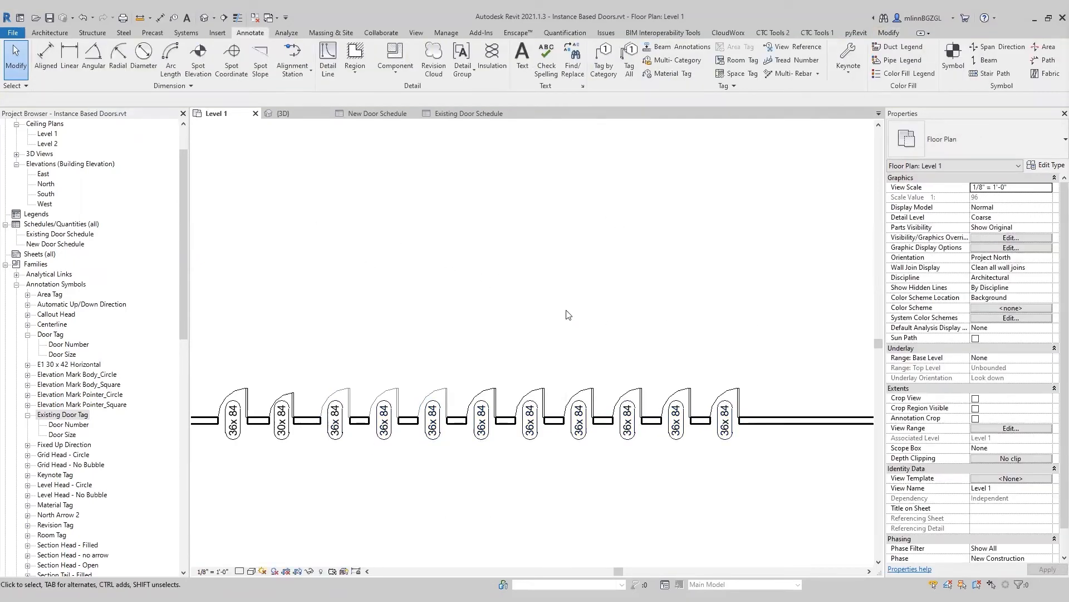
Set Phase Created to Existing for all nine Existing Door instances, including the new copies
drag(787, 303, 326, 394)
click(1019, 338)
click(1062, 338)
click(997, 347)
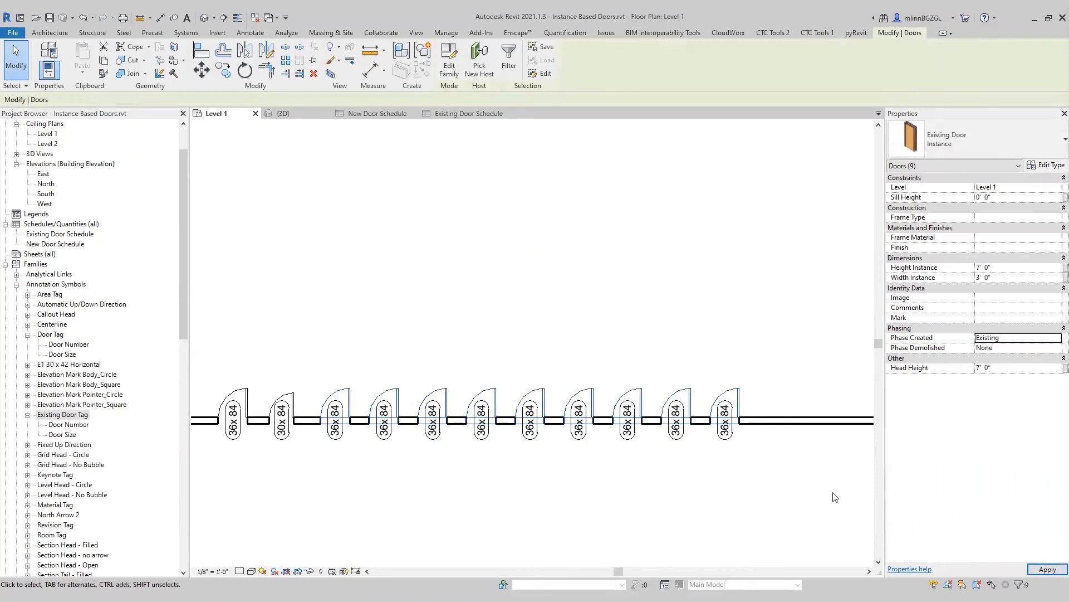
click(835, 497)
Set the second existing door's Width Instance to 37 and Height Instance to 85 inches through its size tag
scroll(315, 478, up, 4)
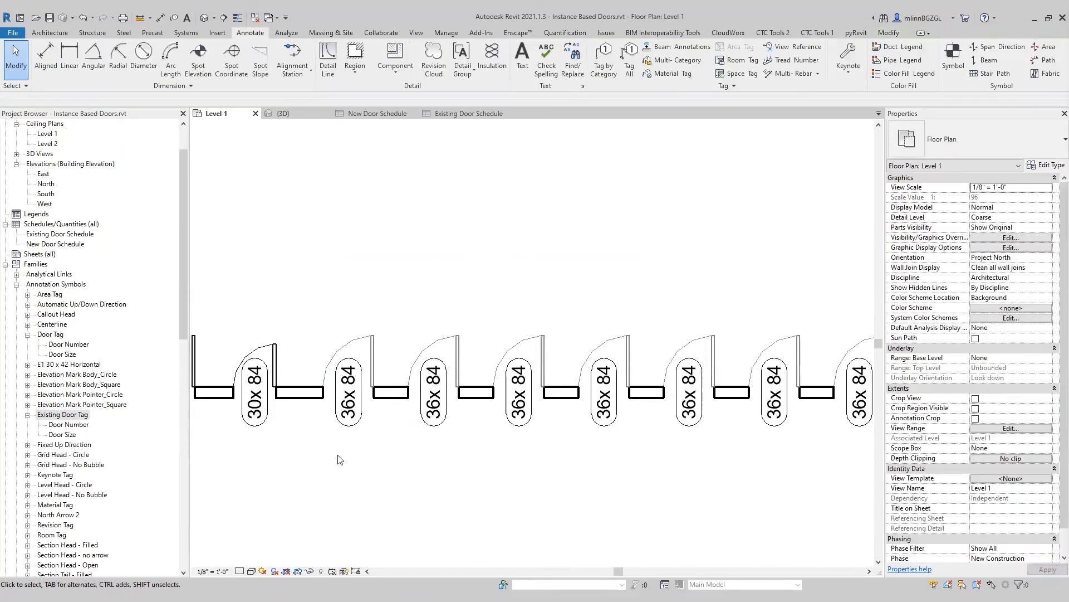
click(378, 467)
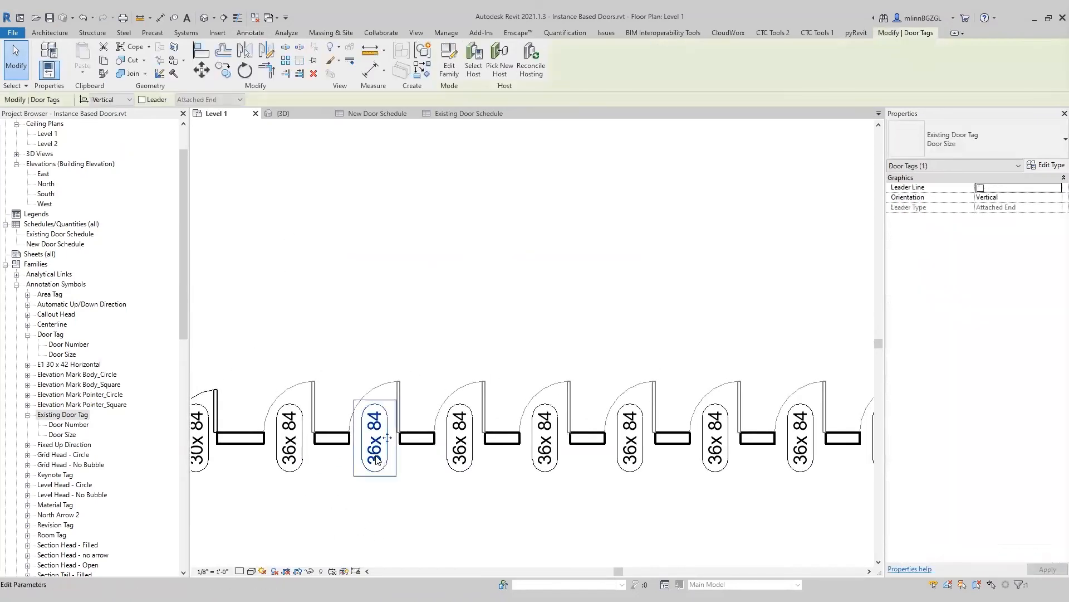
click(378, 467)
click(585, 238)
double_click(590, 238)
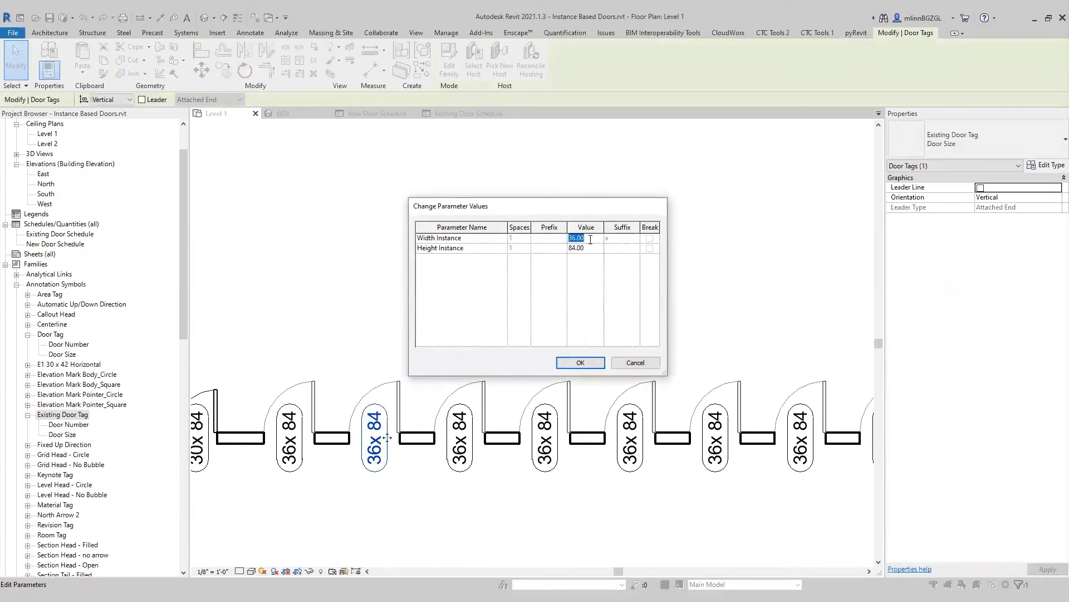
text(37)
key(Tab)
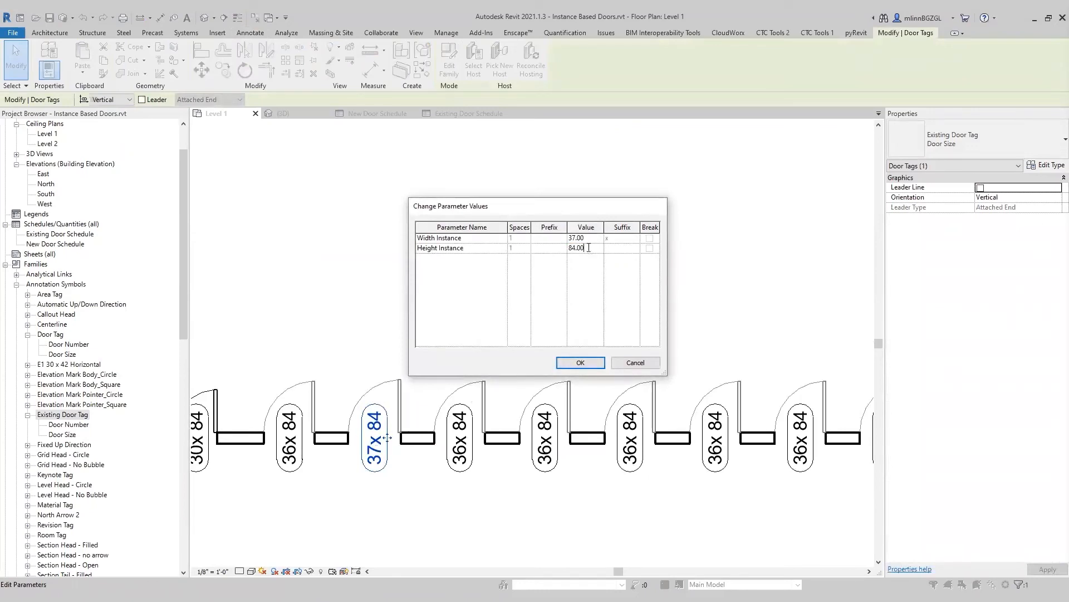
text(85)
click(581, 363)
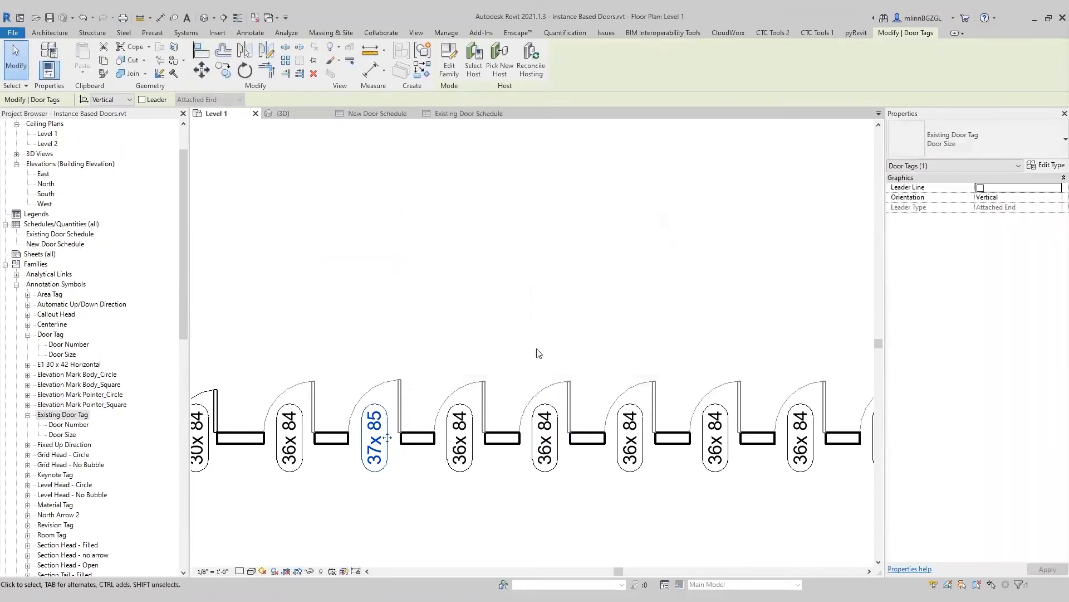
Set existing door X03's Width Instance to 38 inches and Height Instance to 86 inches in its instance properties
click(489, 385)
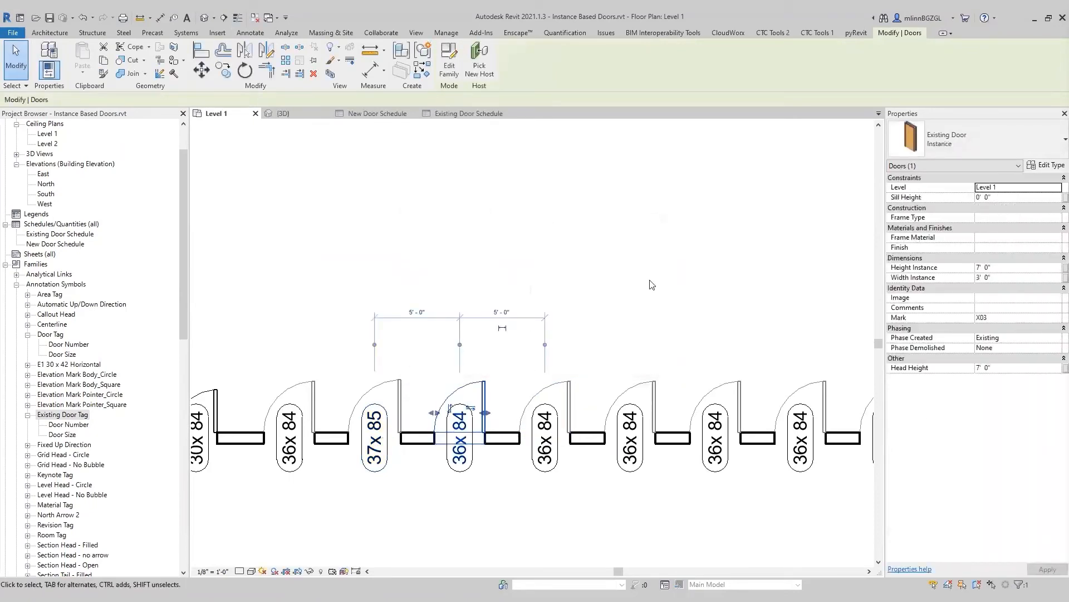
click(1005, 277)
text(0 38)
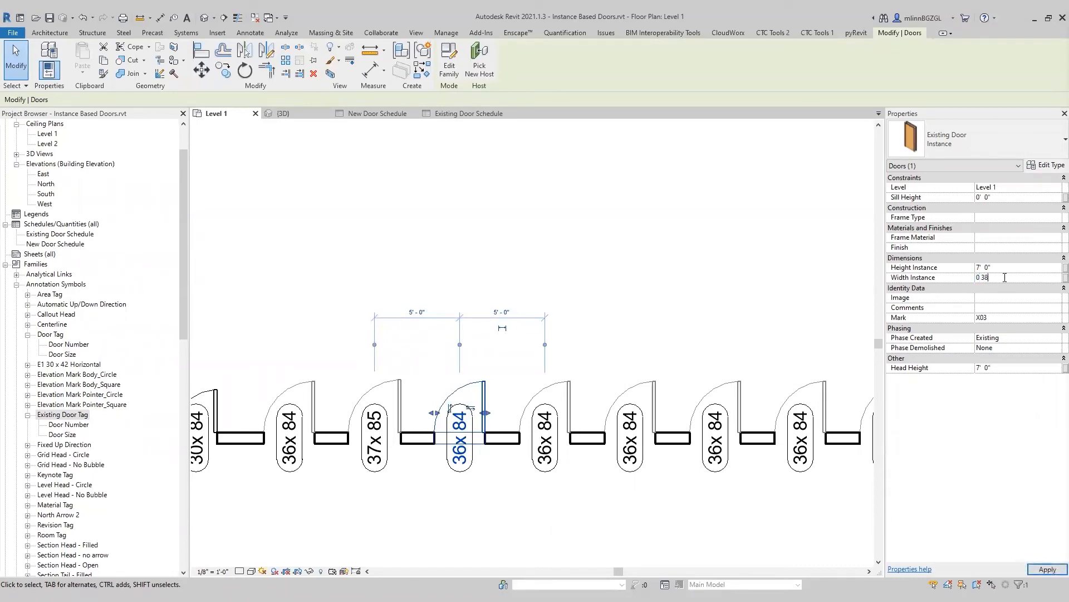
click(1006, 267)
text(0 86)
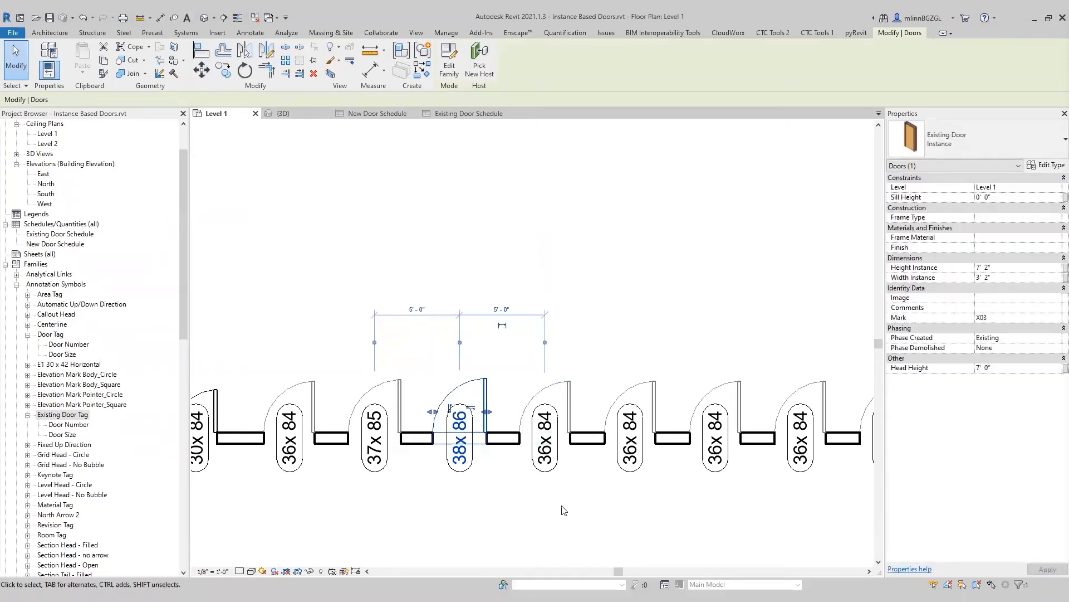
Set the fourth existing door's Width Instance to 39 and Height Instance to 87 inches through its size tag
click(555, 461)
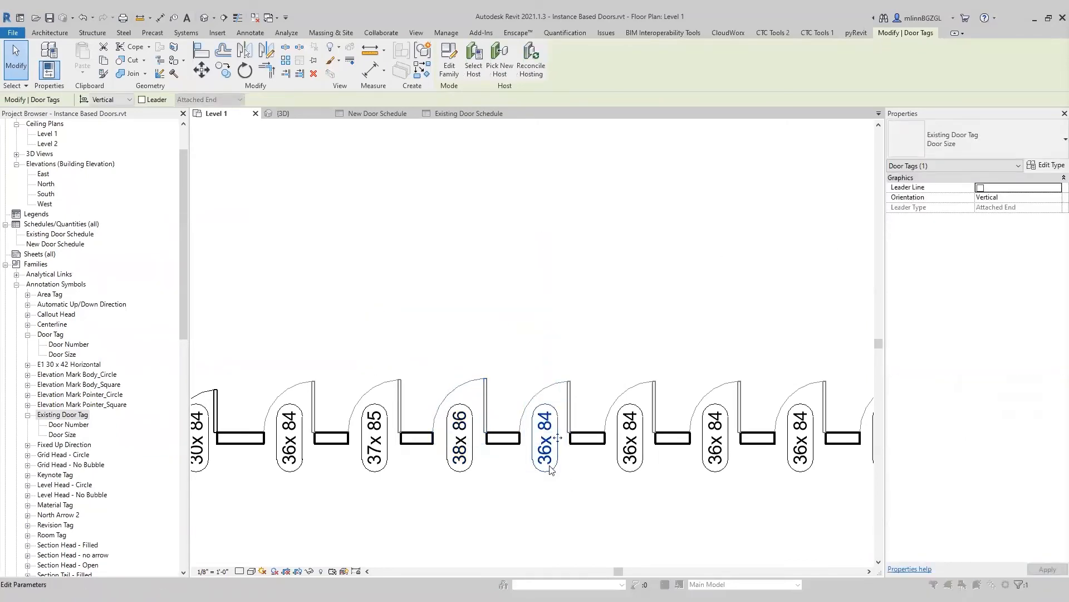
click(551, 467)
click(591, 237)
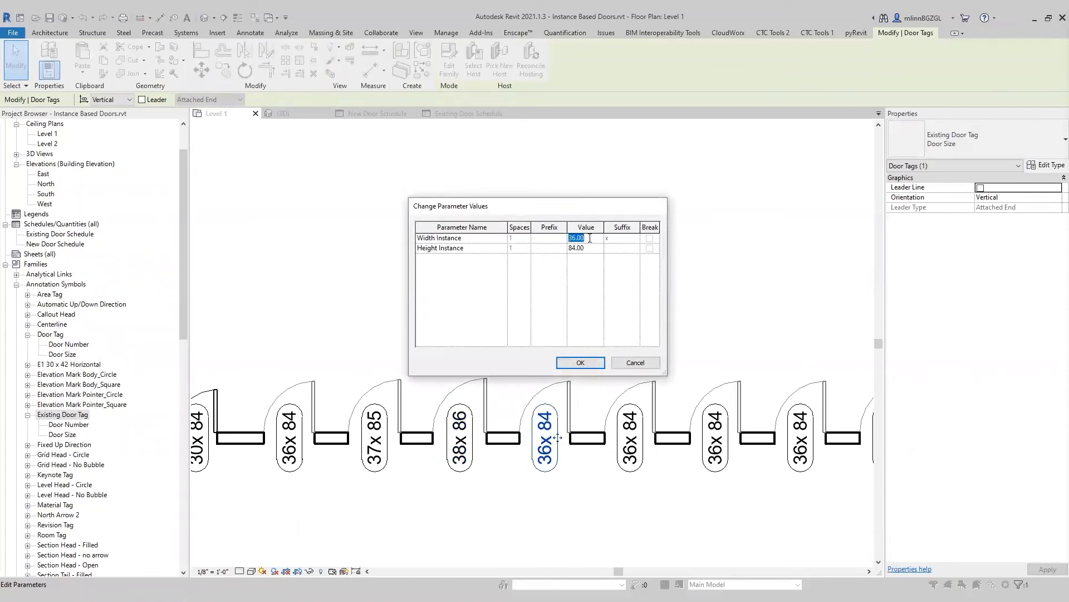
text(39)
click(594, 249)
text(87)
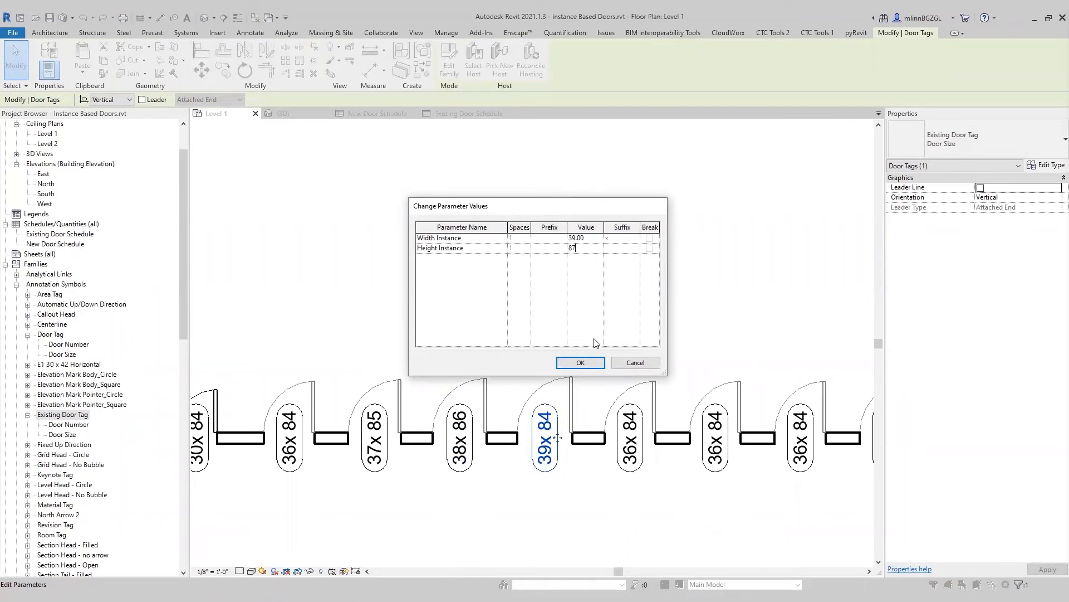
click(581, 363)
Set the fifth existing door's Width Instance to 40 and Height Instance to 88 inches through its size tag
double_click(634, 465)
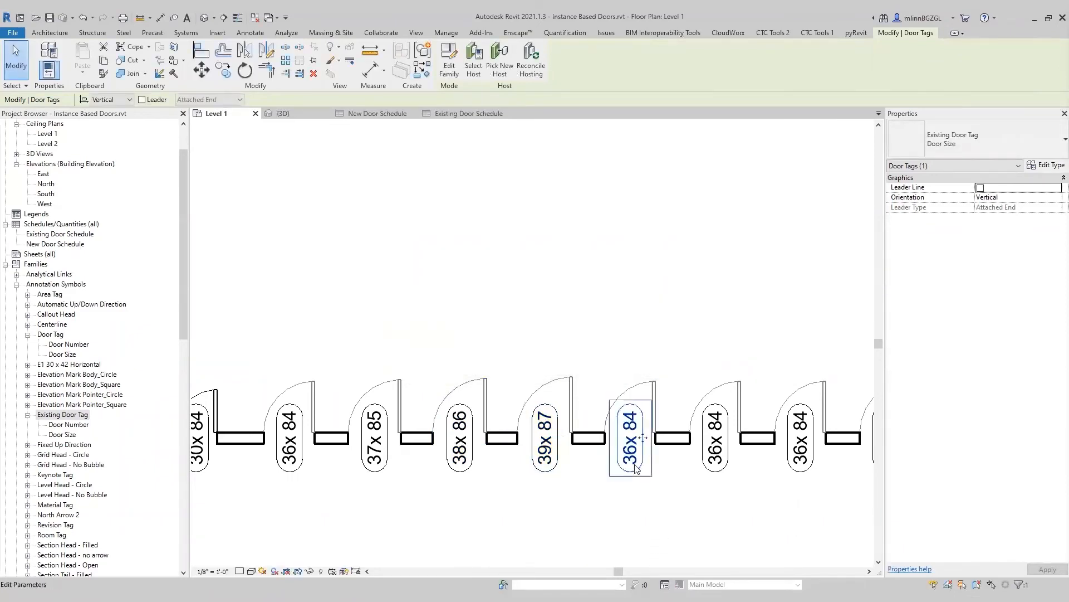
click(593, 239)
text(40)
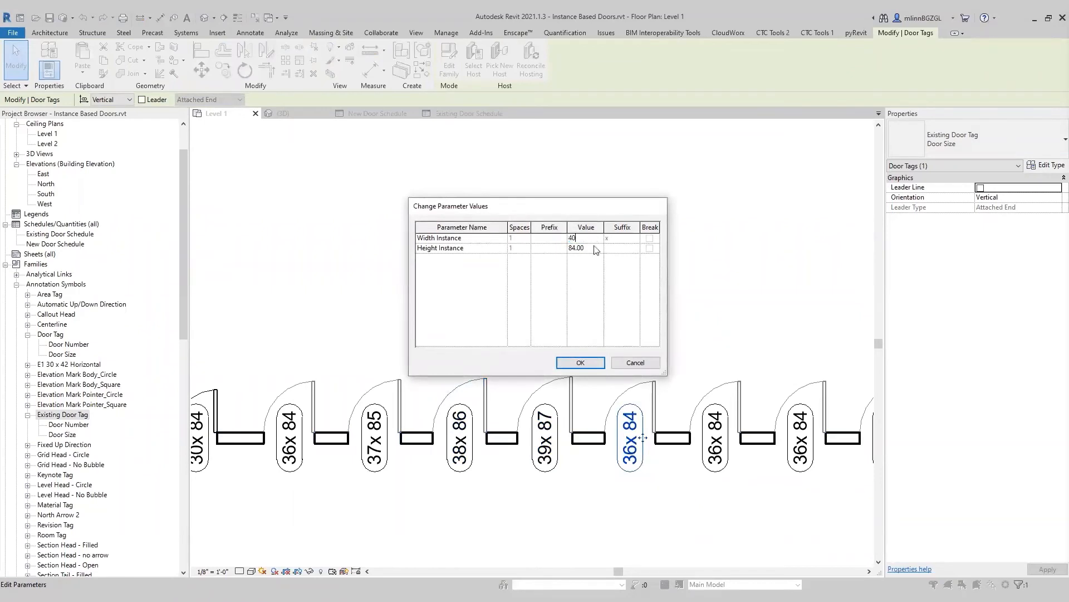
click(593, 248)
text(88)
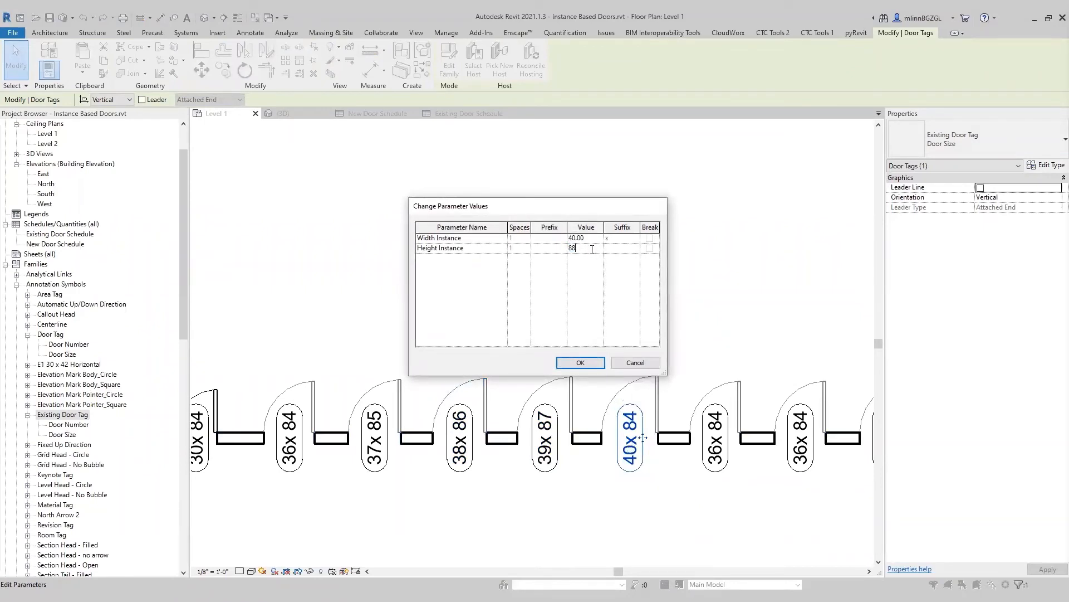
click(593, 363)
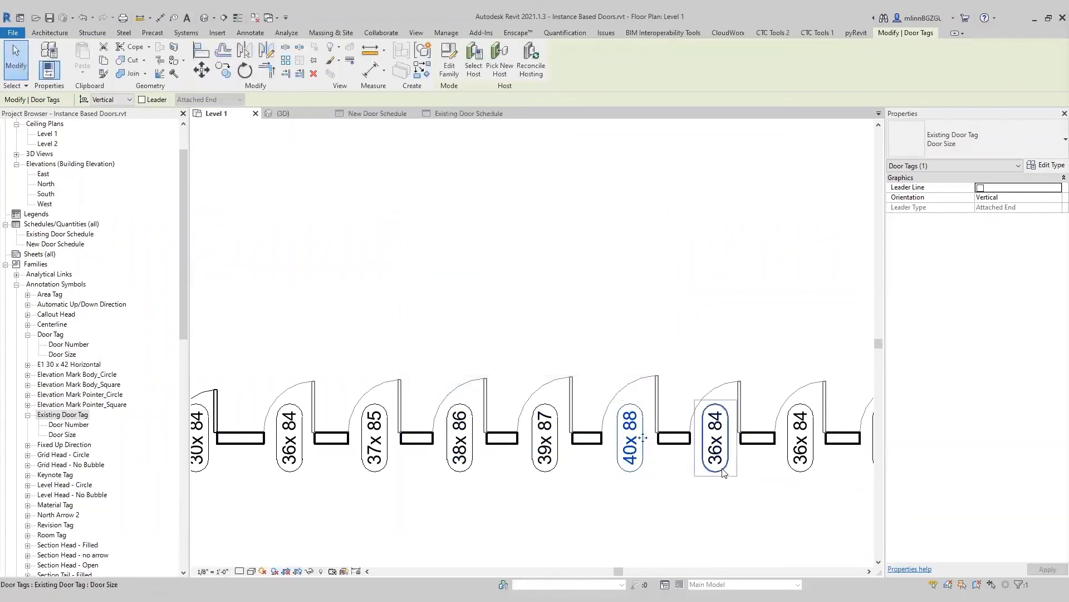
Set the sixth existing door's Width Instance to 41 and Height Instance to 89 inches through its size tag
click(725, 473)
click(715, 440)
click(578, 240)
drag(591, 239, 552, 237)
text(41)
click(589, 248)
drag(589, 248, 554, 247)
text(89)
click(580, 363)
Set the seventh existing door's Width Instance to 42 and Height Instance to 90 inches through its size tag
middle_drag(721, 302, 462, 296)
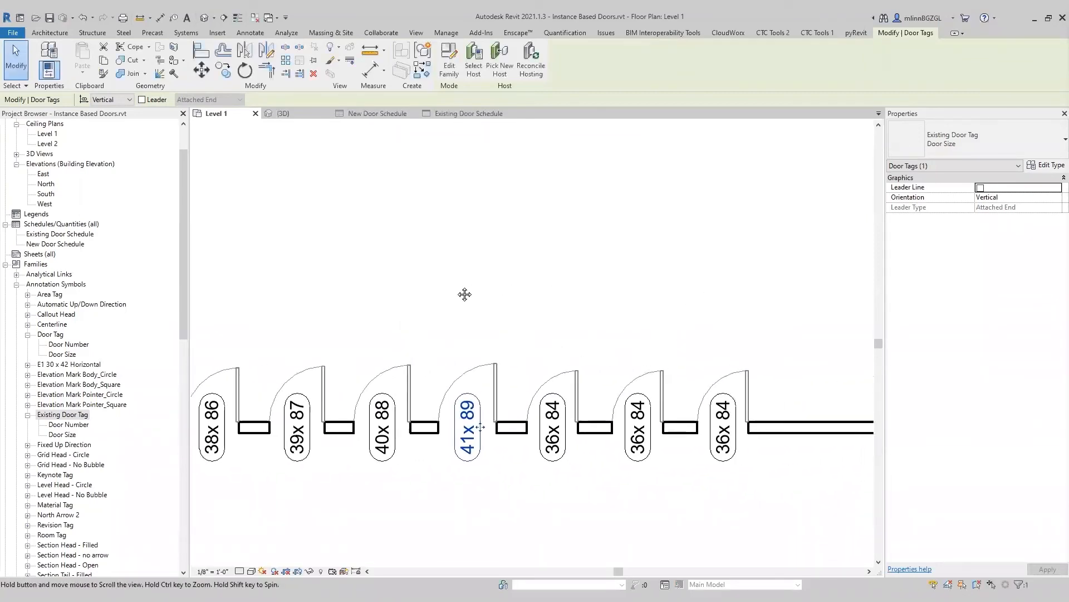
click(551, 432)
click(551, 429)
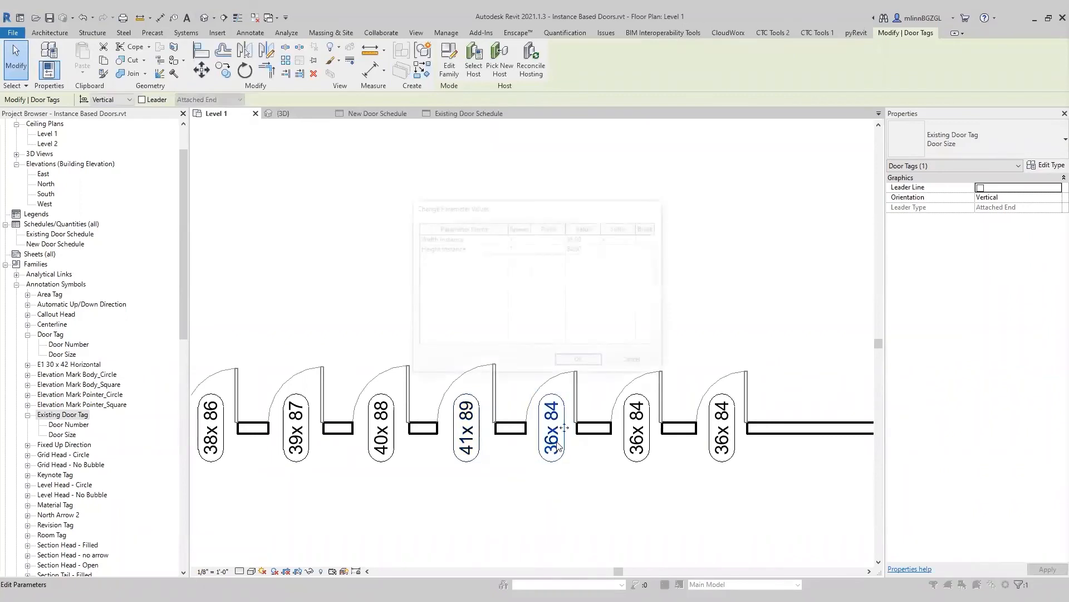
click(593, 239)
text(42)
click(593, 249)
text(90)
click(581, 363)
Set the eighth existing door's Width Instance to 43 and Height Instance to 91 inches through its size tag
click(637, 441)
click(636, 429)
click(593, 238)
text(43)
click(593, 252)
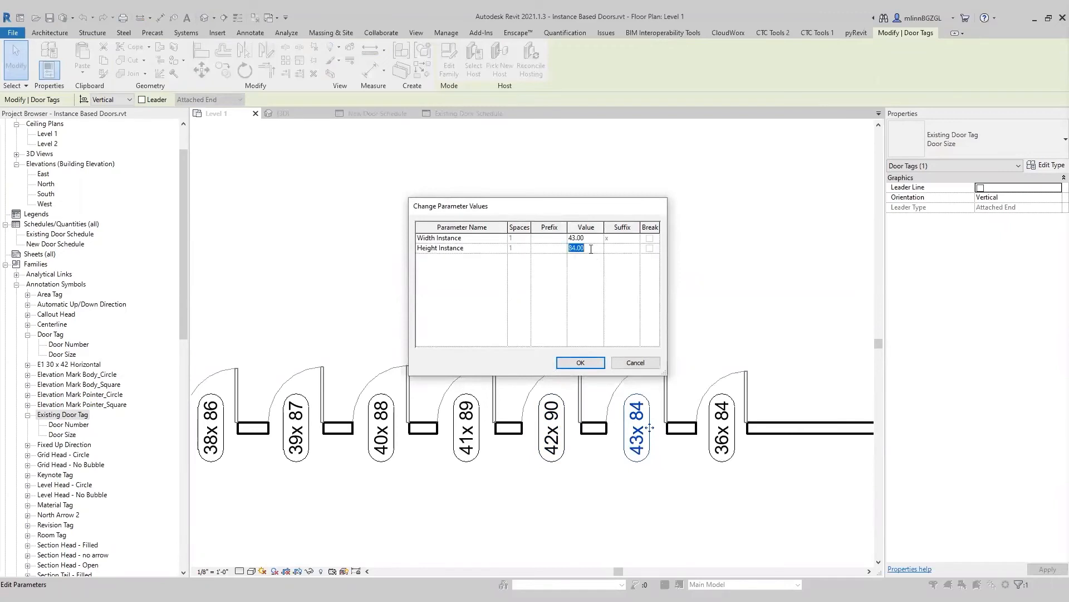
text(91)
click(580, 363)
Set the ninth existing door's Width Instance to 44 and Height Instance to 92 inches through its size tag
click(727, 458)
click(727, 454)
click(591, 251)
click(592, 239)
text(44)
click(590, 249)
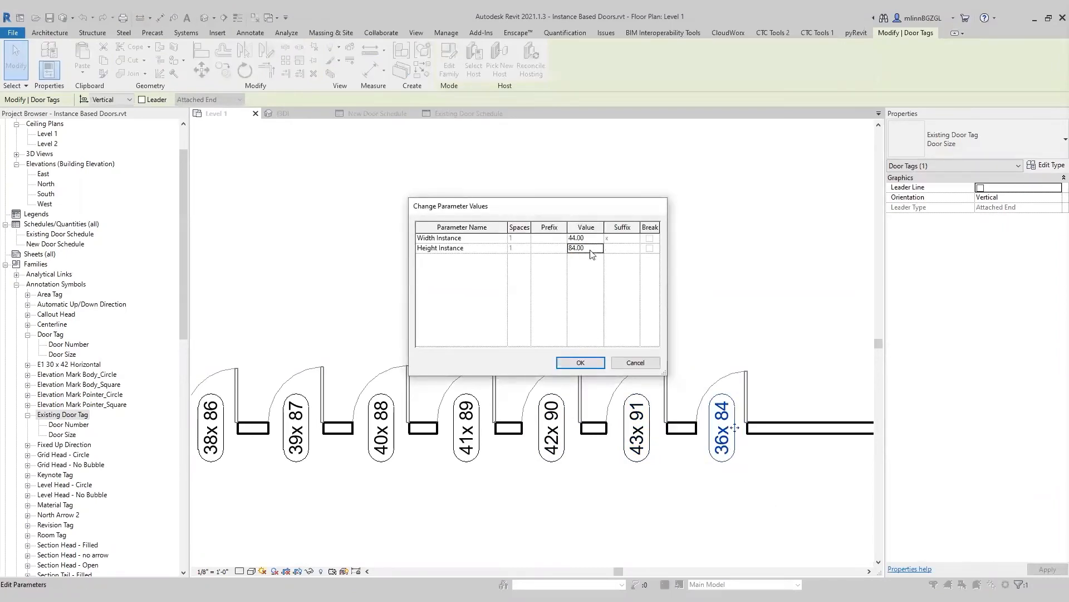
text(92)
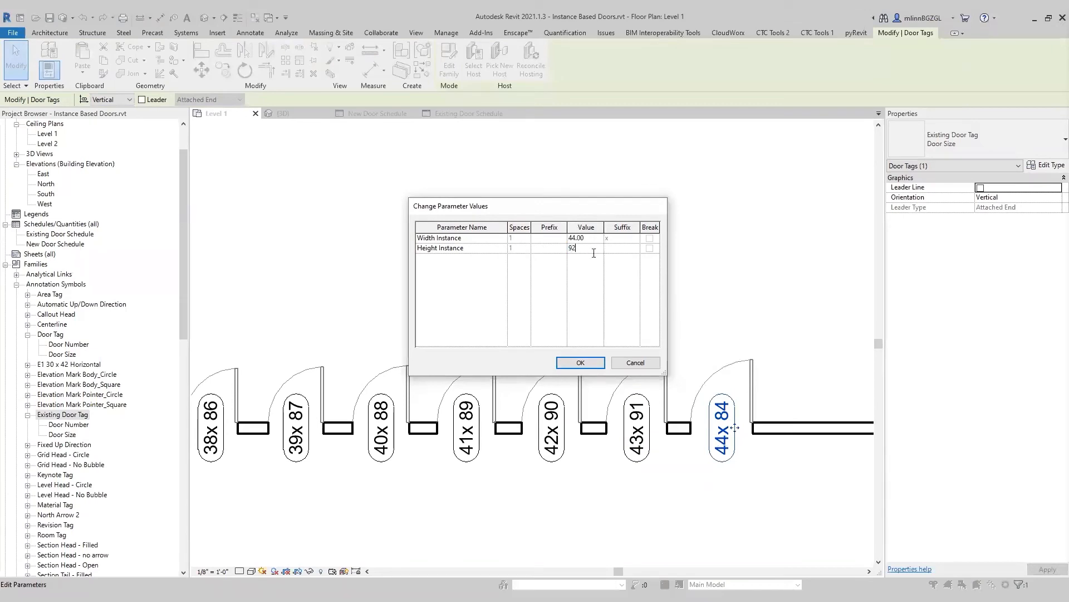
click(581, 362)
click(675, 268)
scroll(543, 363, down, 5)
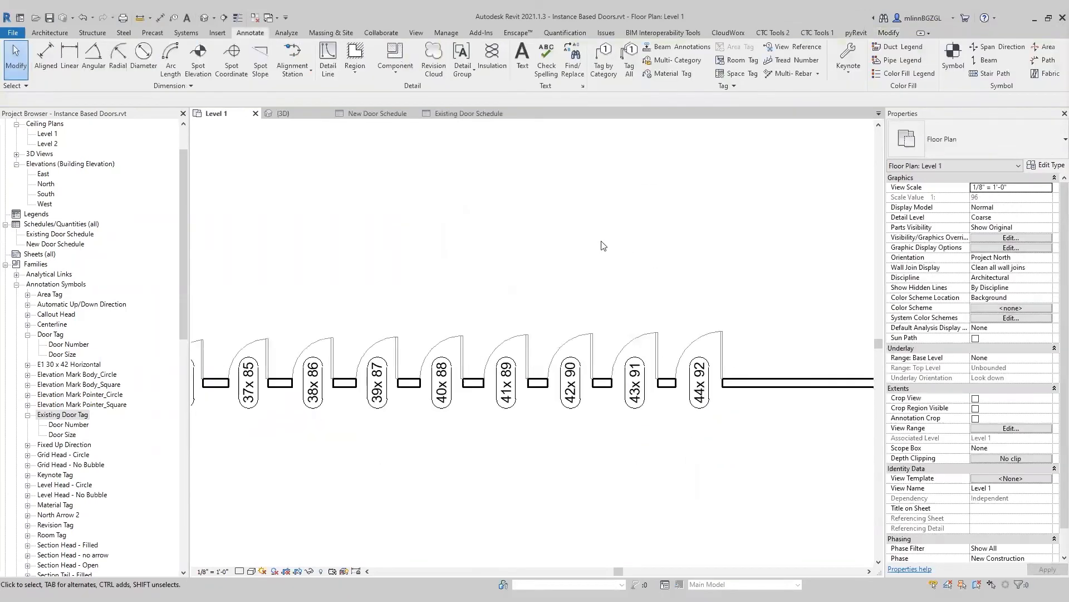
scroll(469, 304, up, 2)
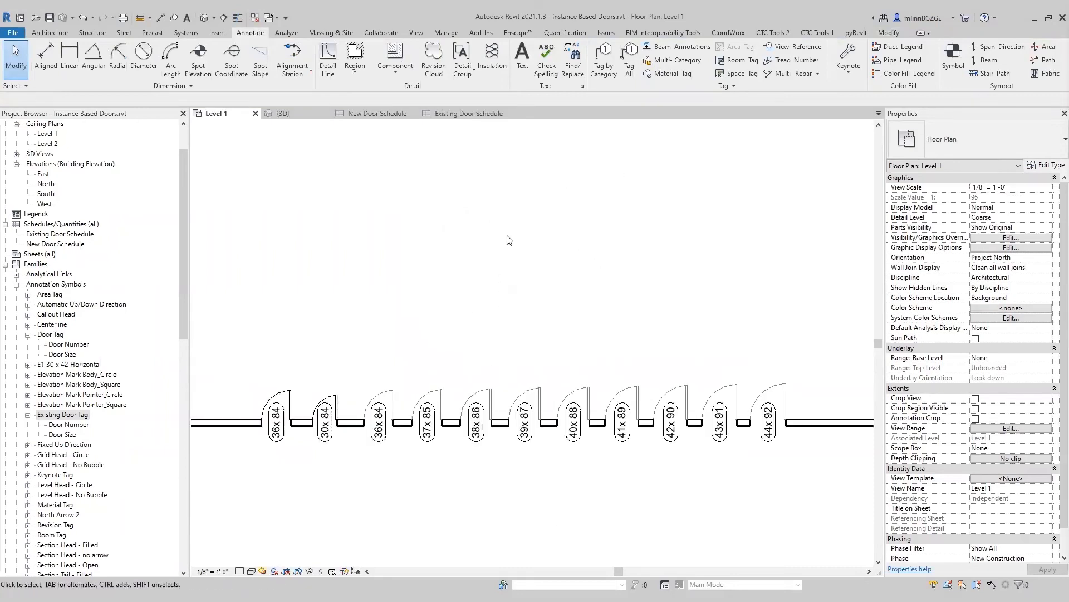
Create a global parameter named Height Instance Global under Dimensions and associate existing door X01's Height Instance with it
click(399, 402)
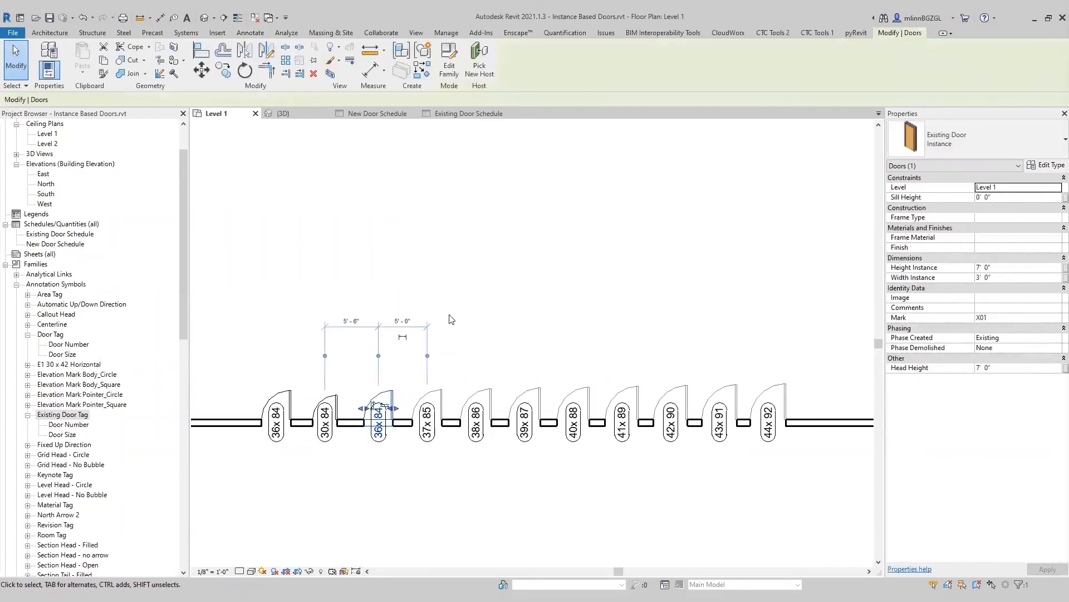
click(984, 268)
click(635, 402)
click(384, 397)
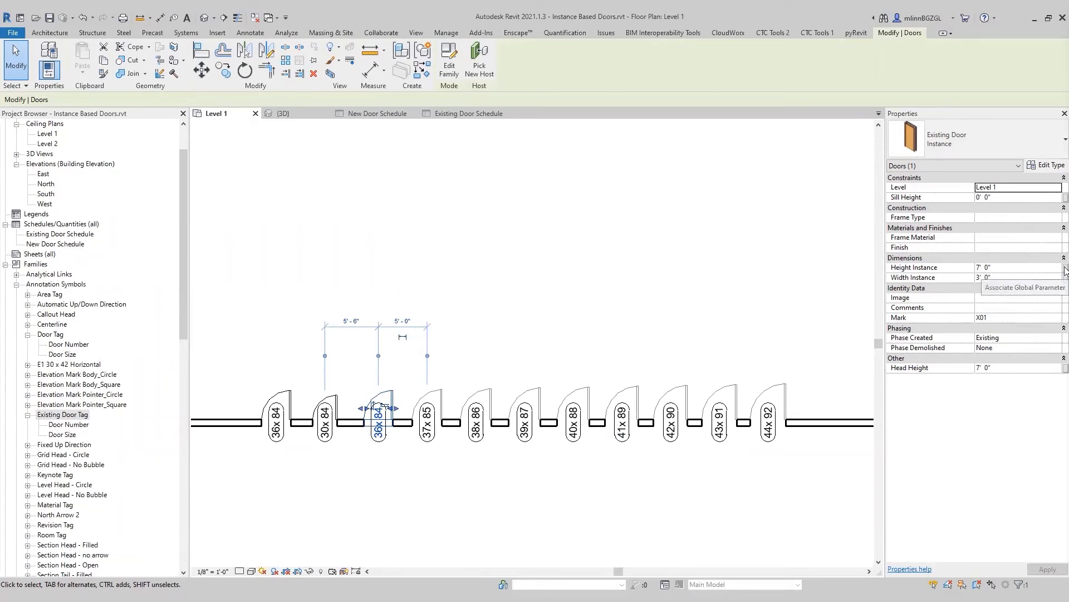
click(1065, 269)
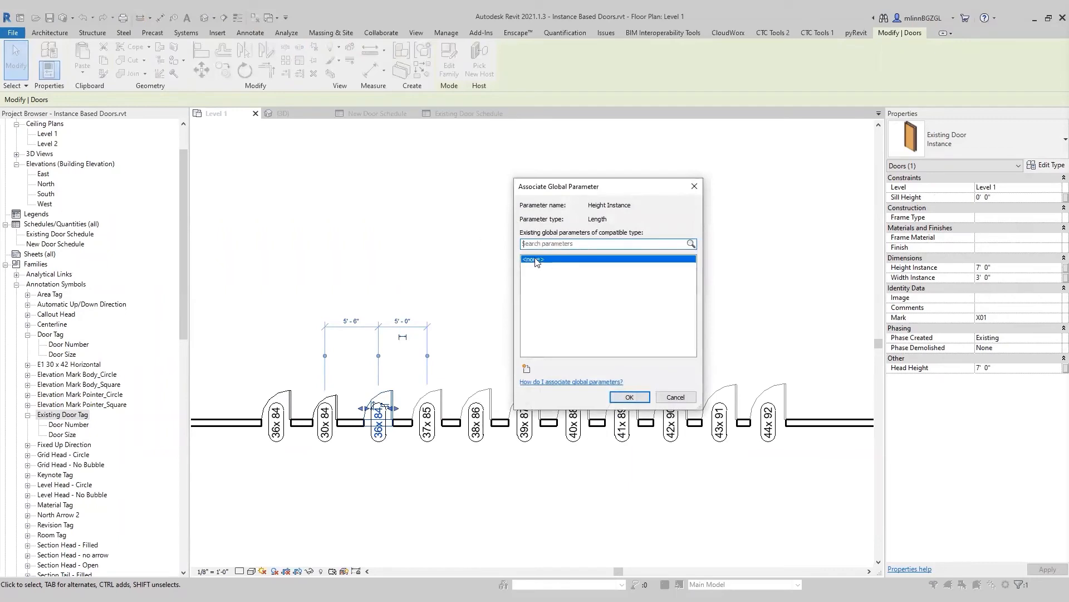
click(527, 369)
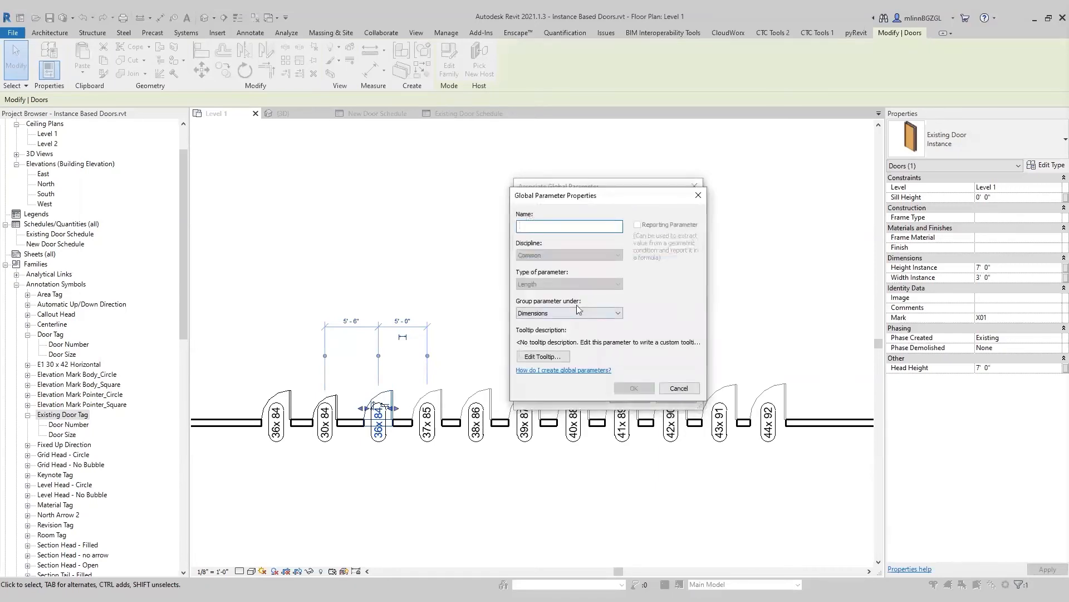
text(Height Ins)
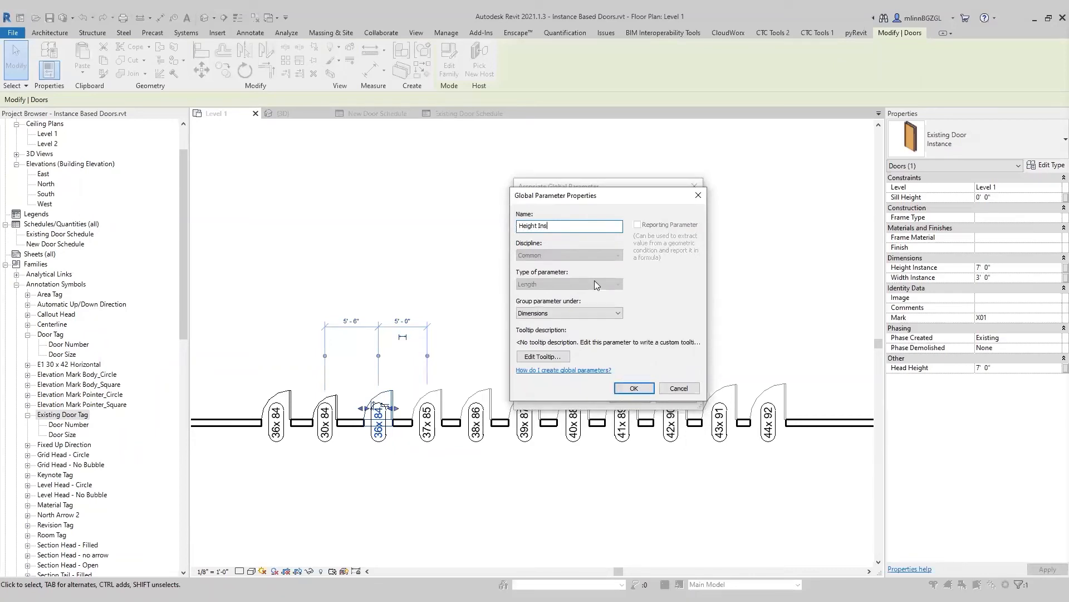
text(tance Global)
click(538, 317)
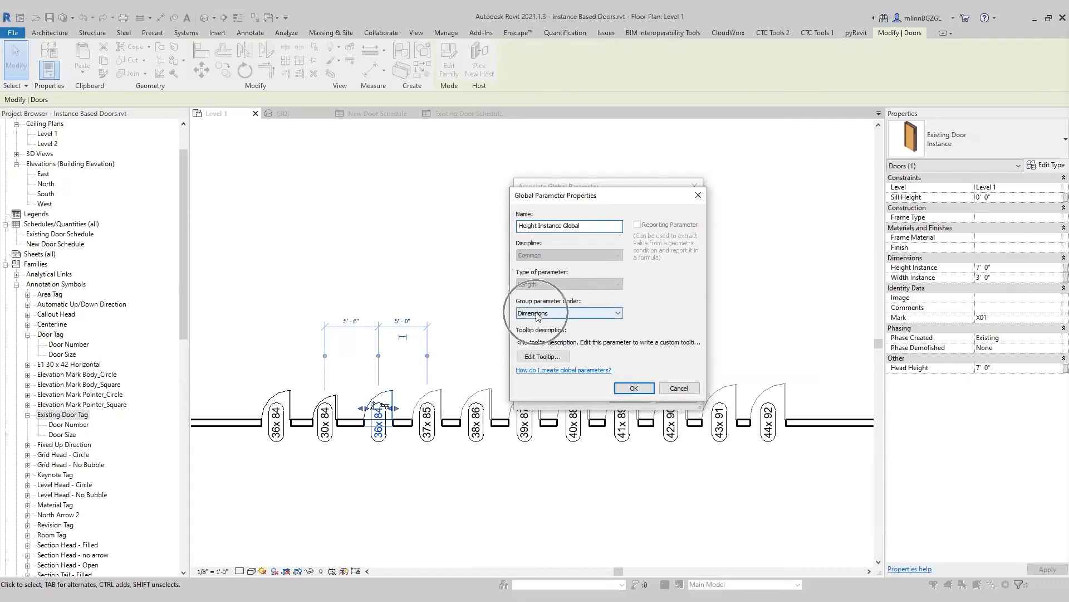
click(635, 392)
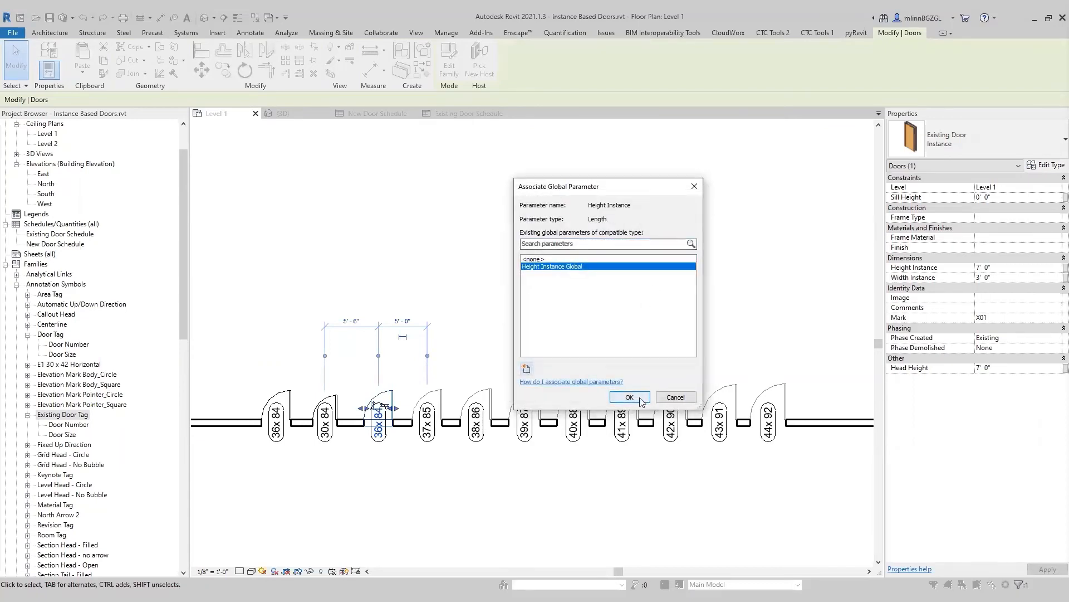
click(629, 397)
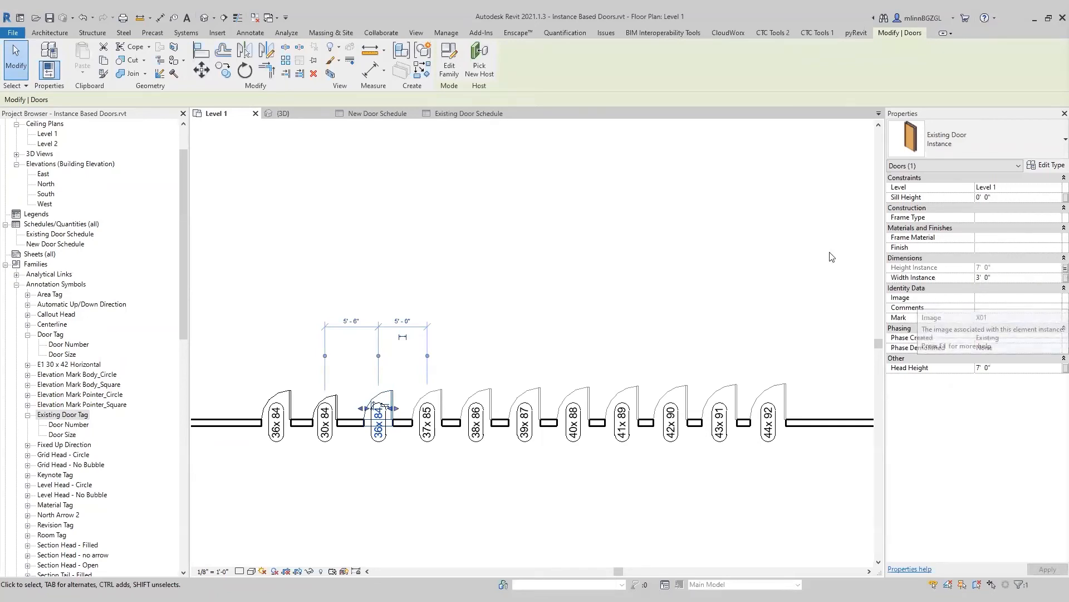
click(714, 281)
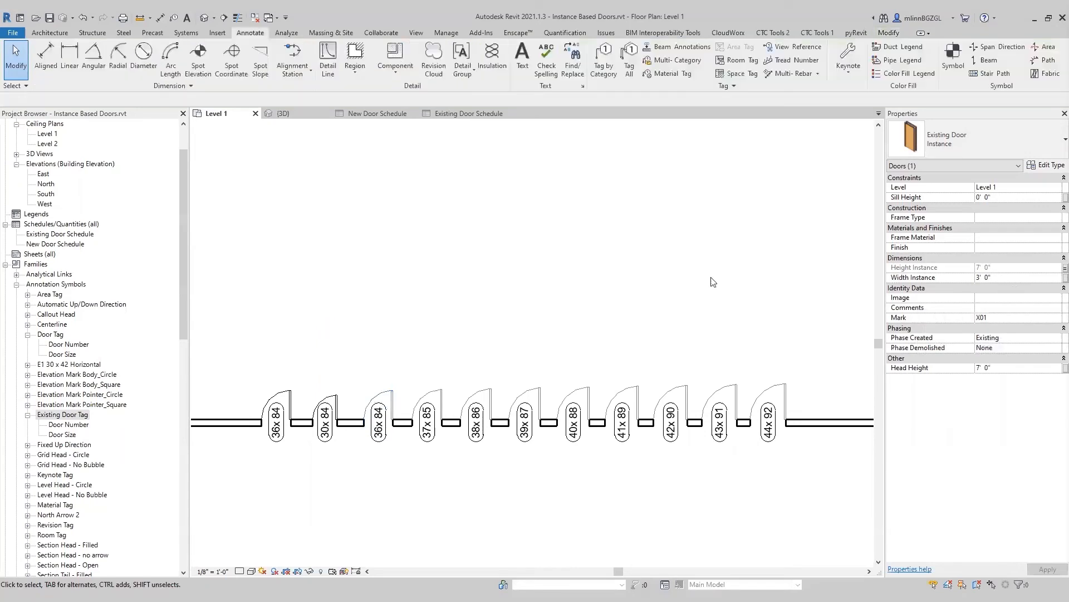
Create a global parameter named Width Instance Global and associate existing door X01's Width Instance with it
click(377, 444)
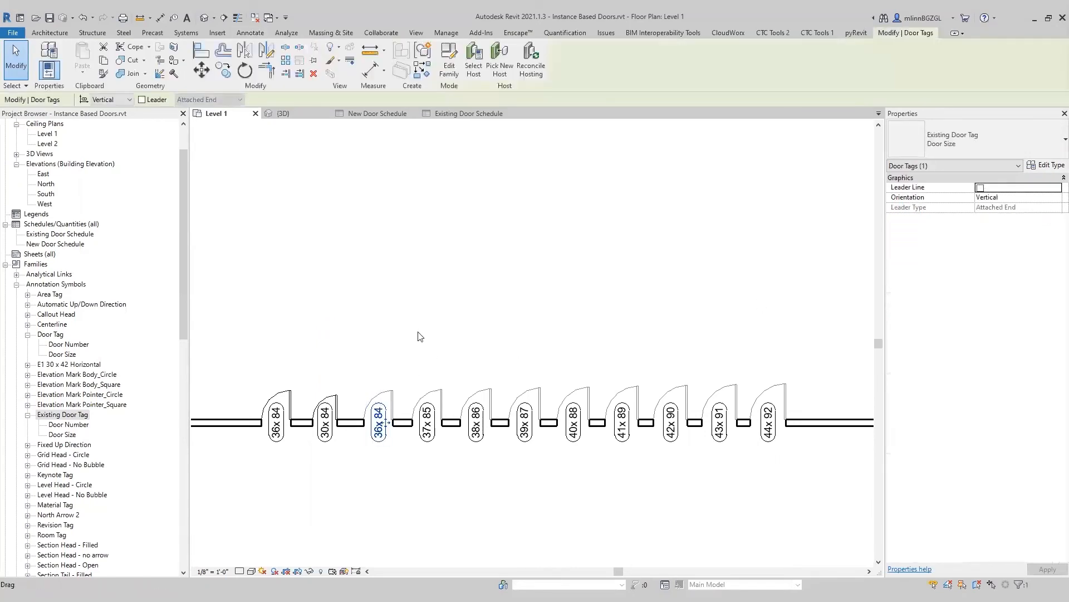
click(391, 392)
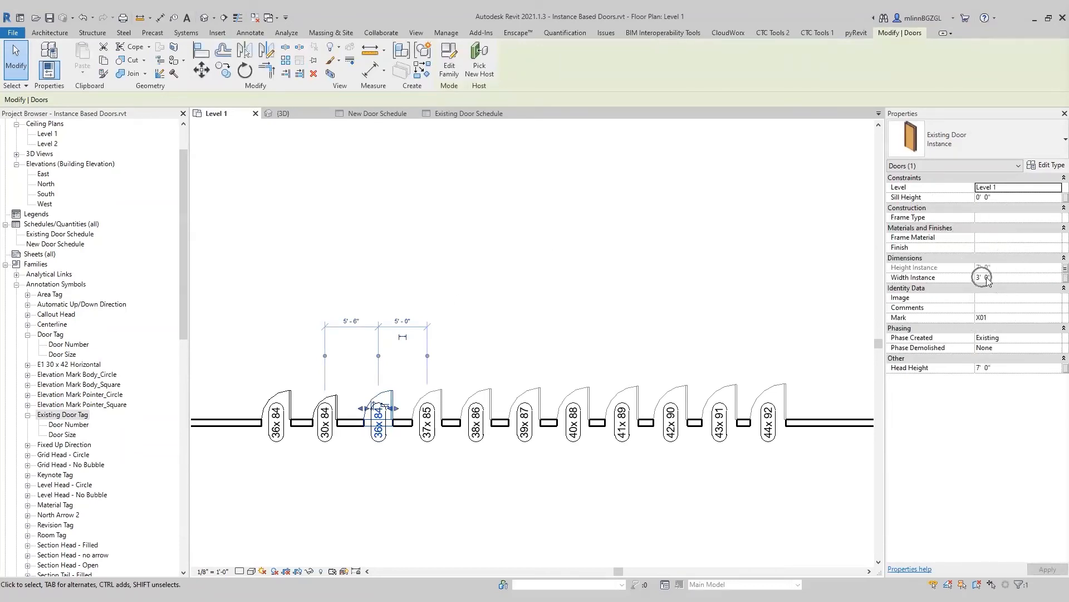
click(1066, 279)
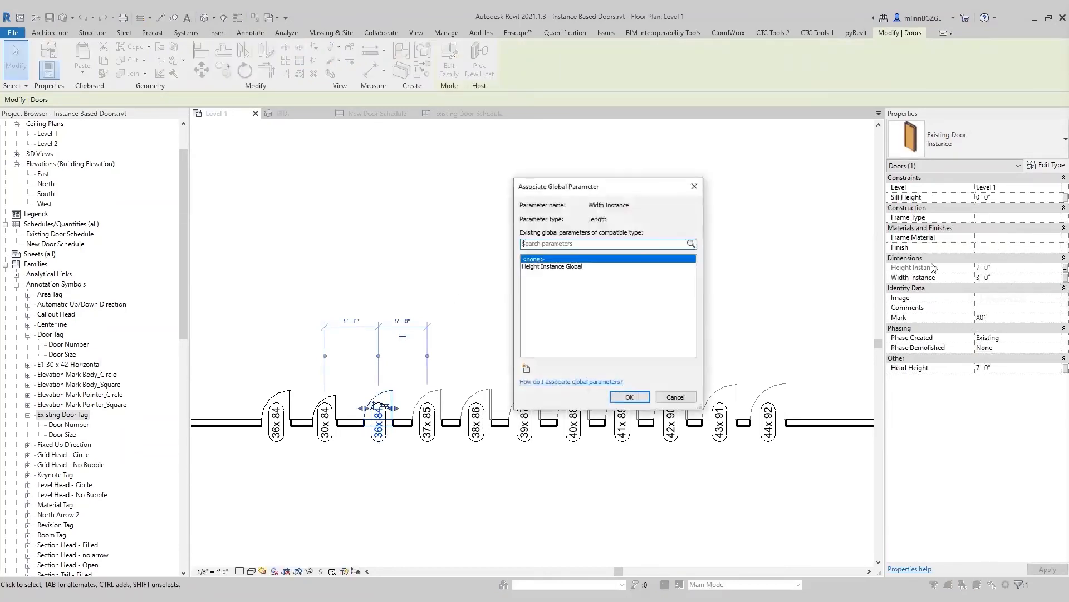
click(527, 367)
text(Width Instance)
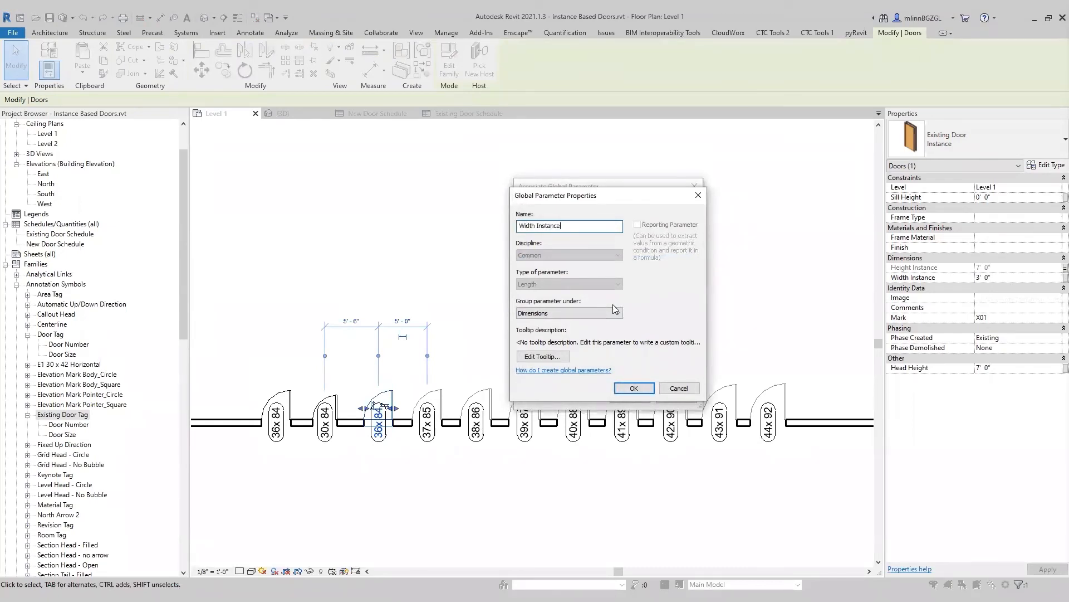
text( Gloa)
text(bal)
click(635, 383)
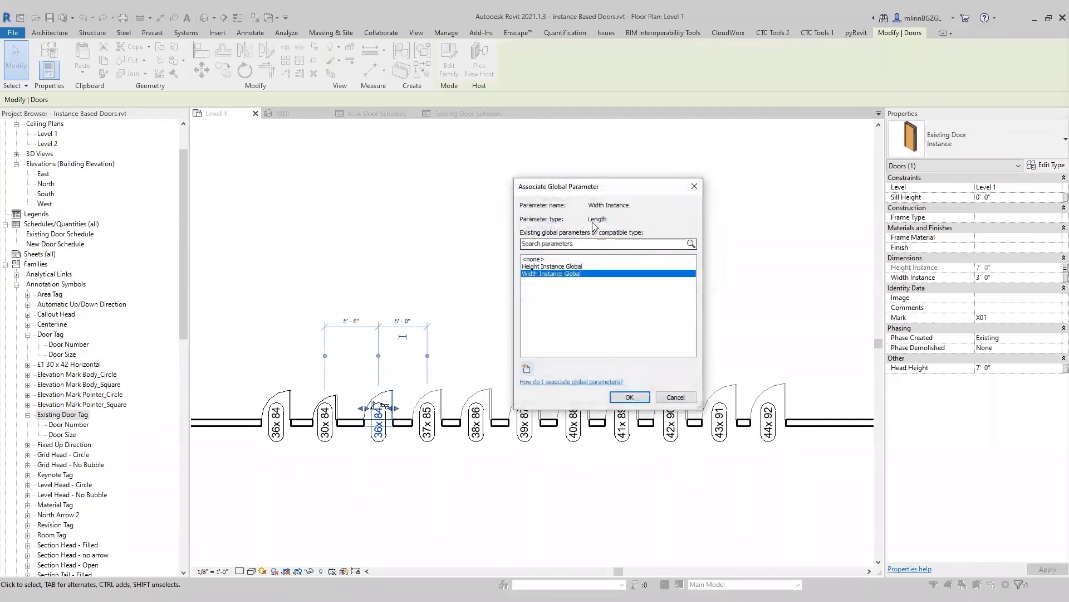
click(630, 396)
key(Escape)
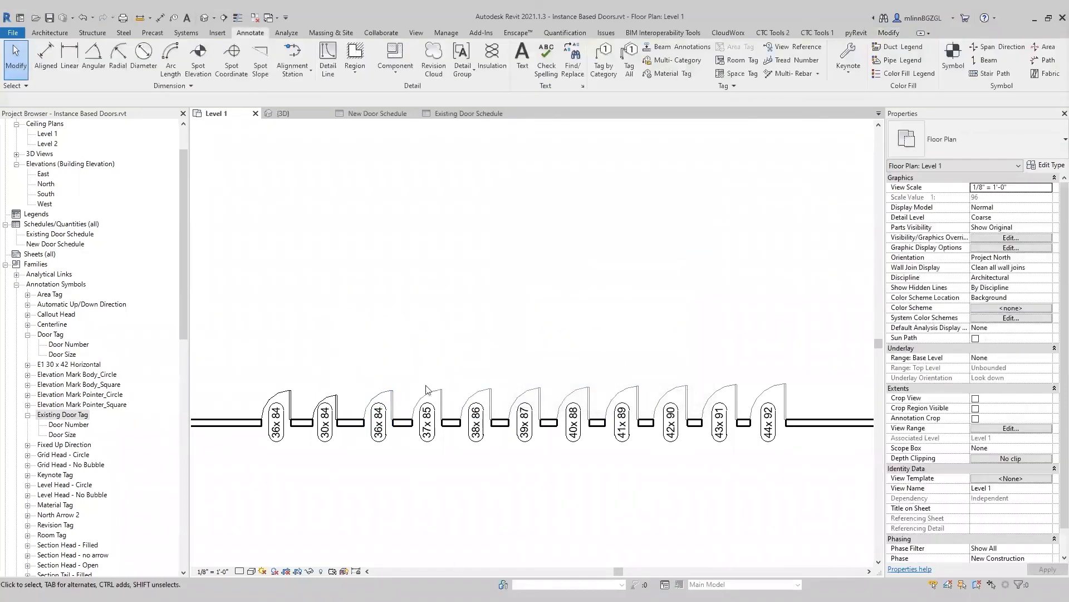
Select all nine existing doors and associate their Height Instance with the Height Instance Global parameter
click(383, 400)
click(432, 398)
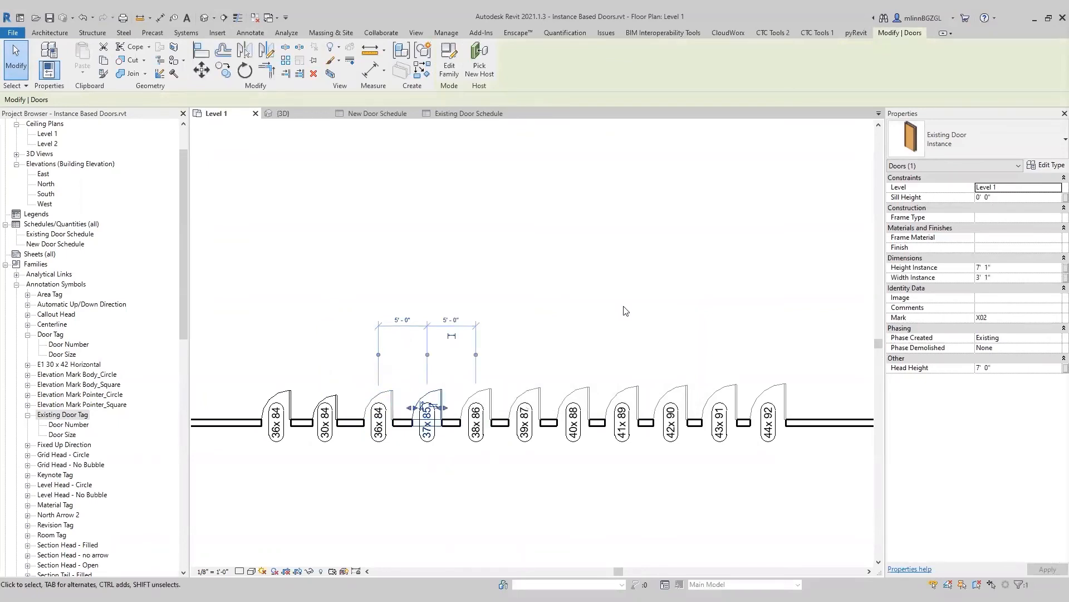
click(518, 304)
drag(663, 309, 366, 387)
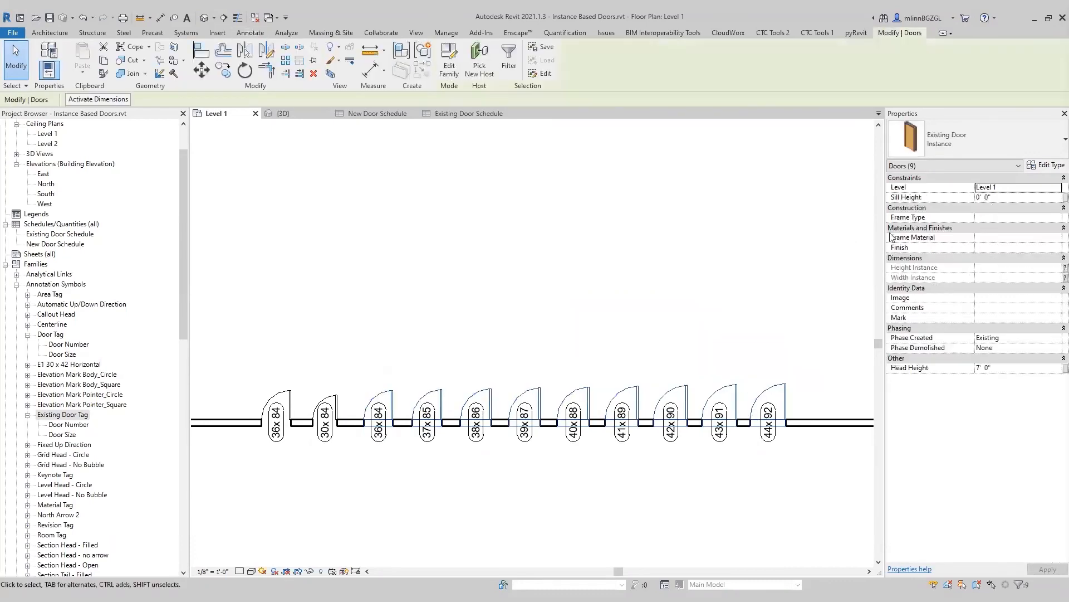
click(1065, 269)
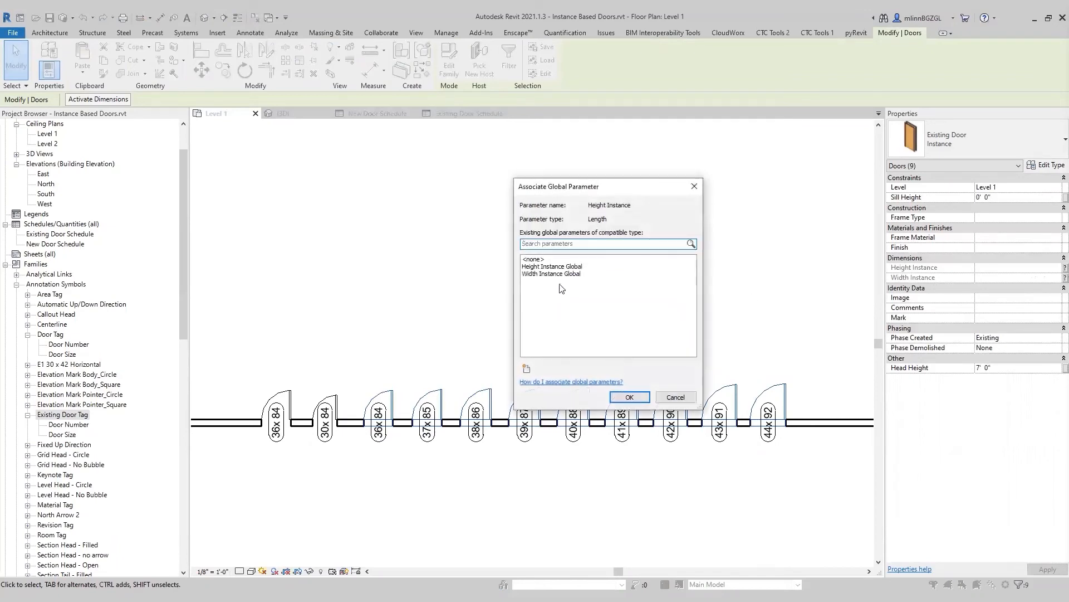
click(565, 267)
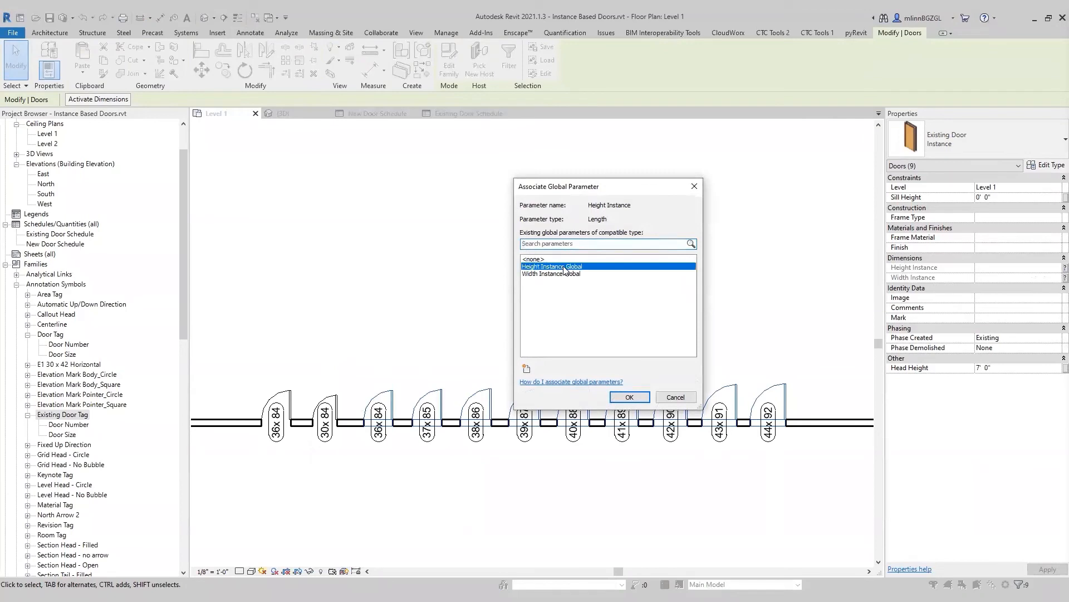
click(637, 396)
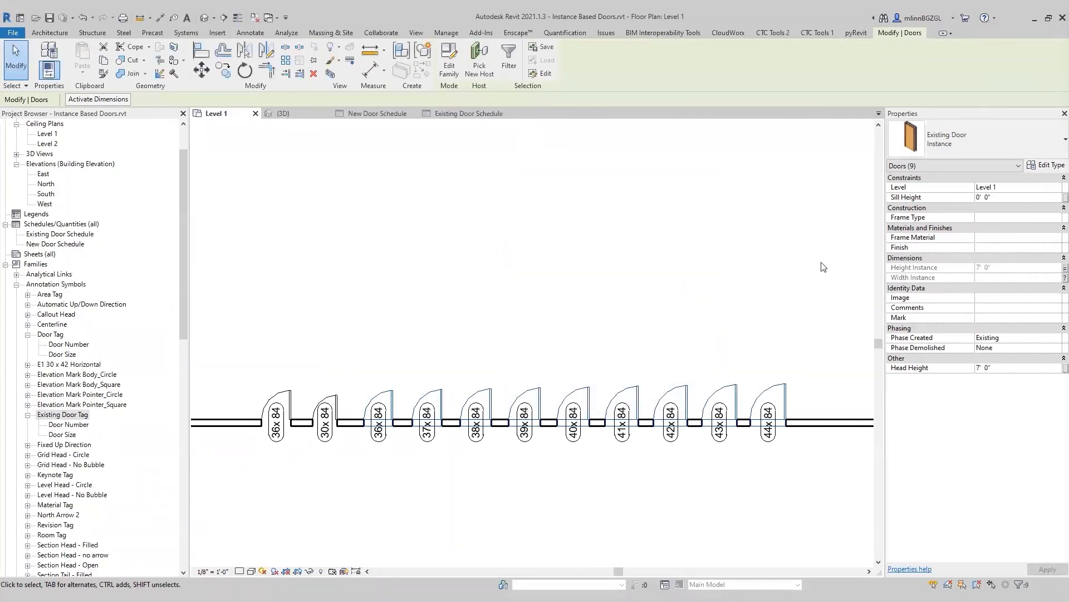
Associate the nine selected existing doors' Width Instance with the Width Instance Global parameter
click(1065, 277)
click(552, 274)
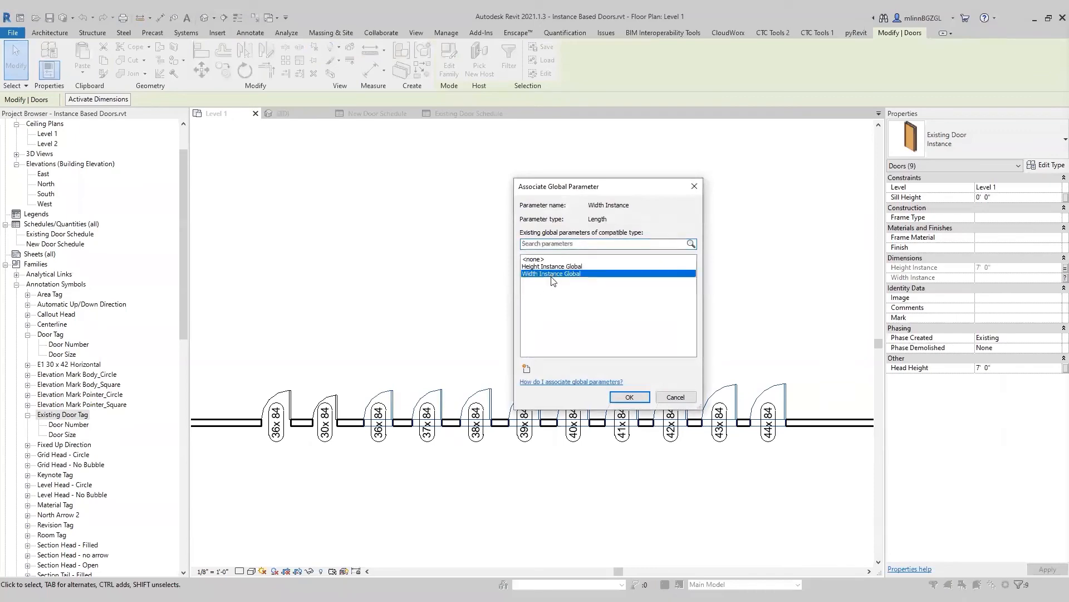
click(635, 397)
click(630, 497)
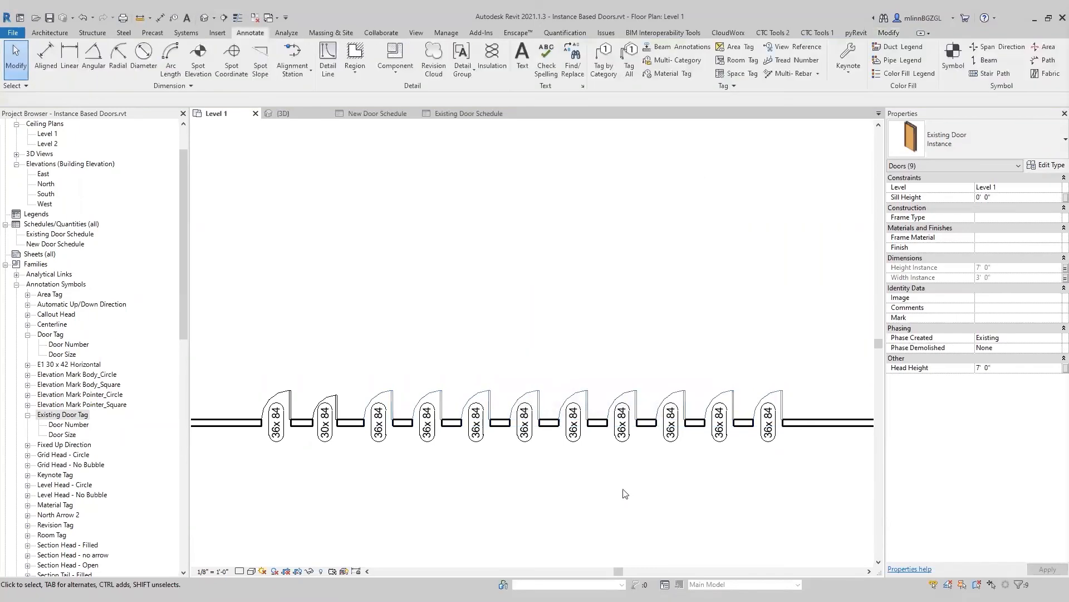
Examine the size tags and openings along the row of existing doors after linking them to the global parameters
middle_drag(605, 319, 598, 321)
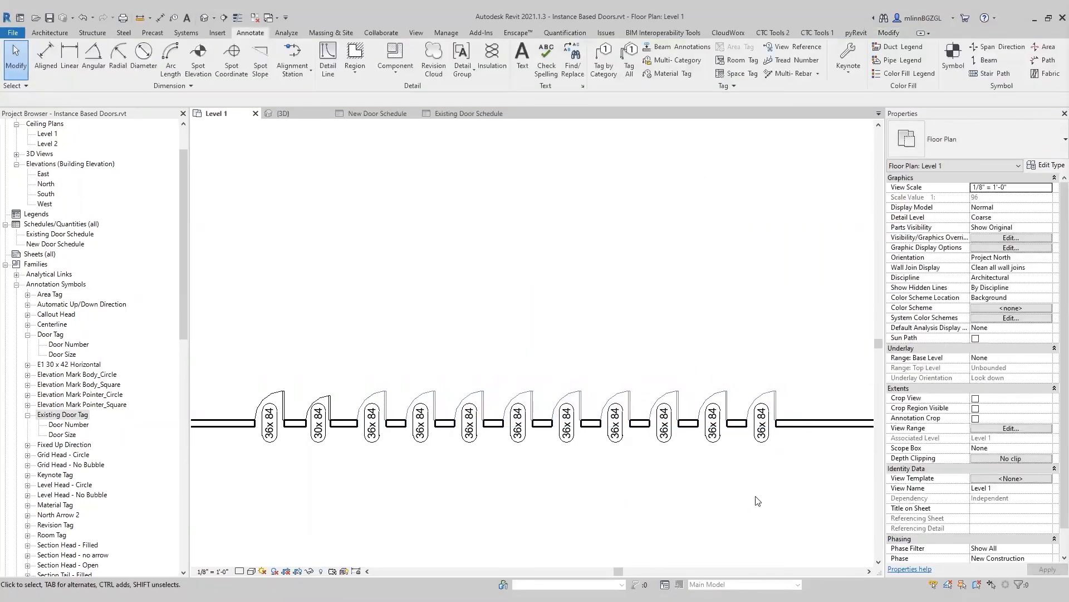
scroll(763, 451, up, 2)
scroll(741, 480, up, 2)
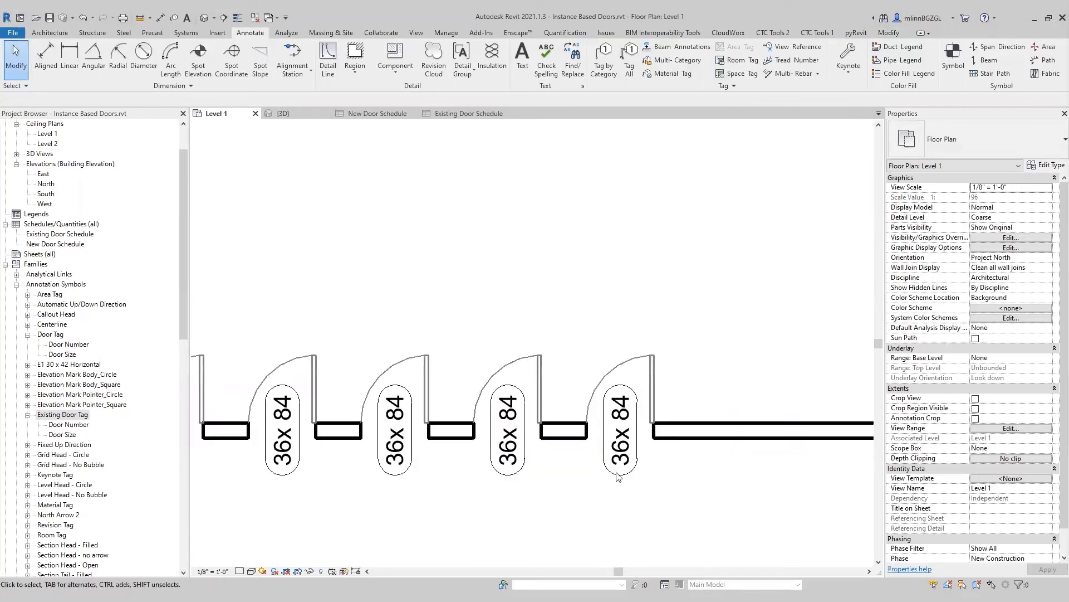
click(619, 448)
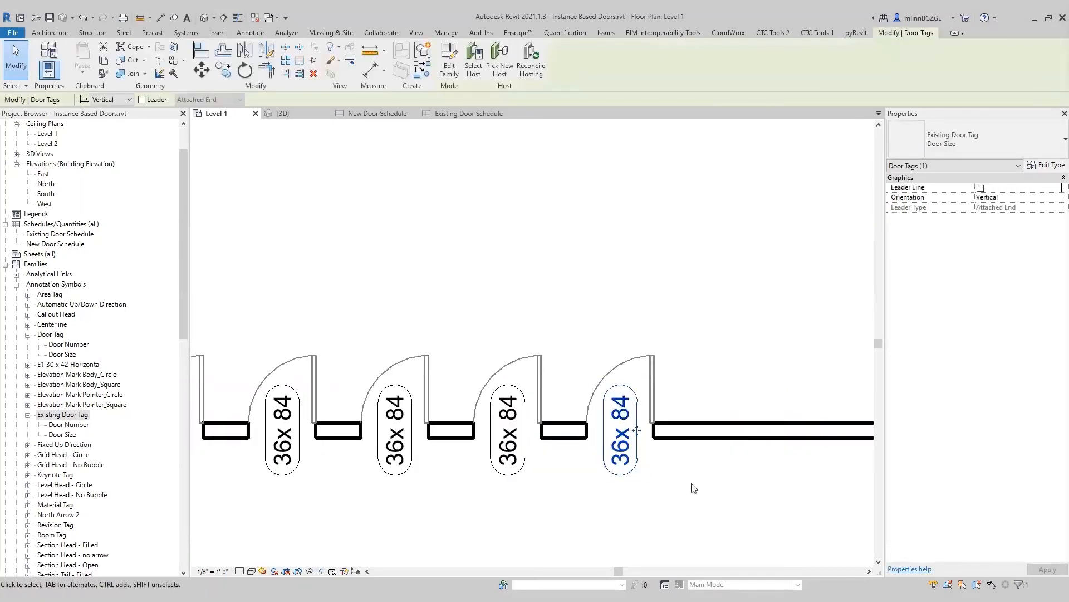
click(666, 306)
scroll(674, 321, down, 3)
middle_drag(673, 322, 683, 333)
scroll(637, 308, down, 1)
middle_drag(638, 307, 694, 327)
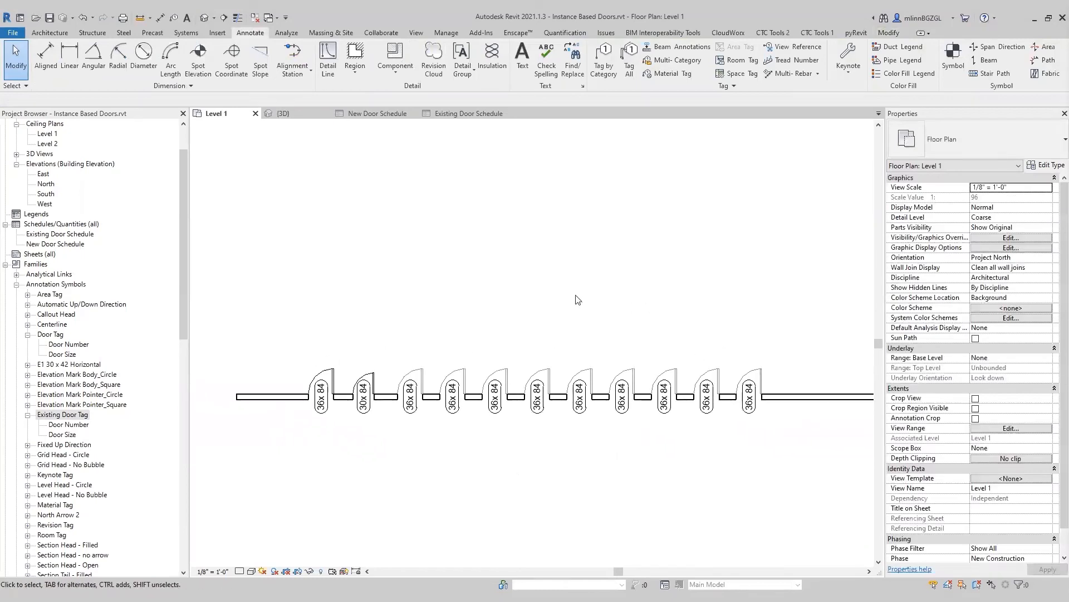
click(752, 376)
click(662, 249)
Set the global parameters Height Instance Global to 8' 0" and Width Instance Global to 4' 0" and apply them to the doors
scroll(585, 353, up, 3)
middle_drag(611, 360, 611, 353)
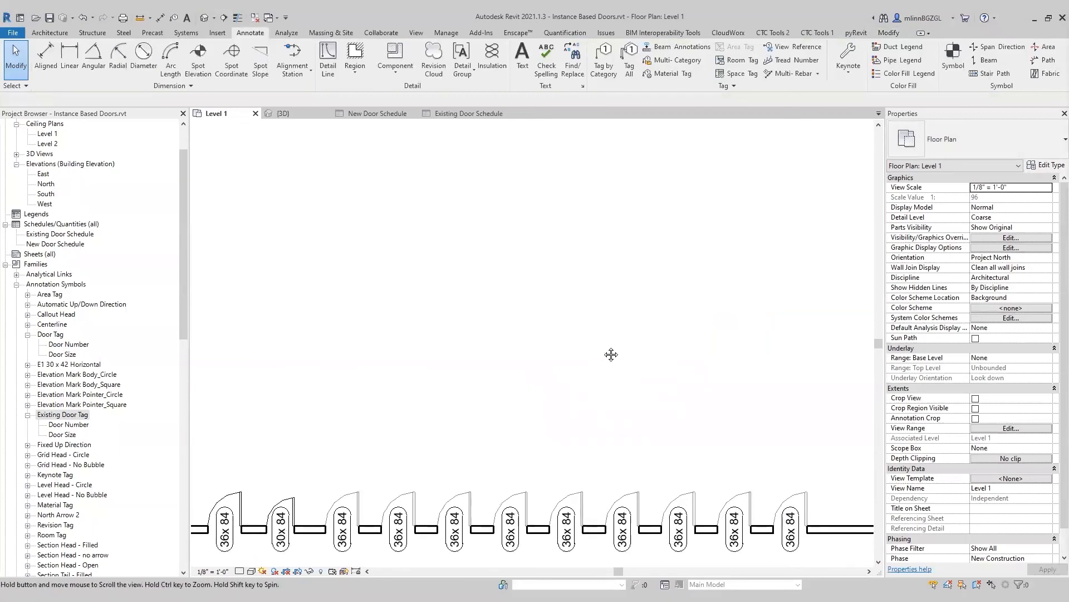
click(441, 36)
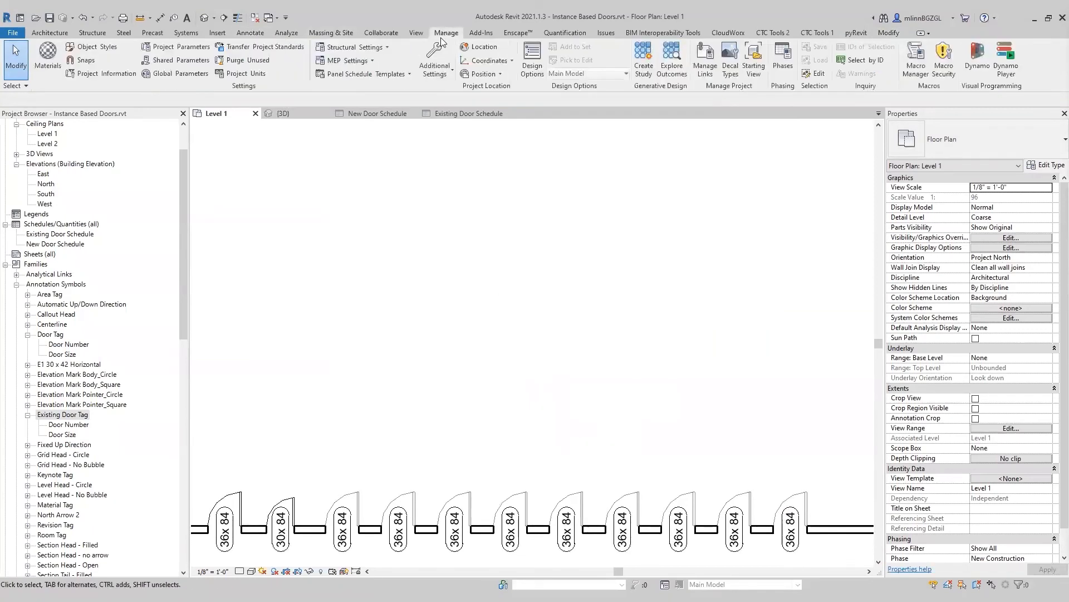
click(176, 74)
drag(717, 225, 492, 160)
click(490, 213)
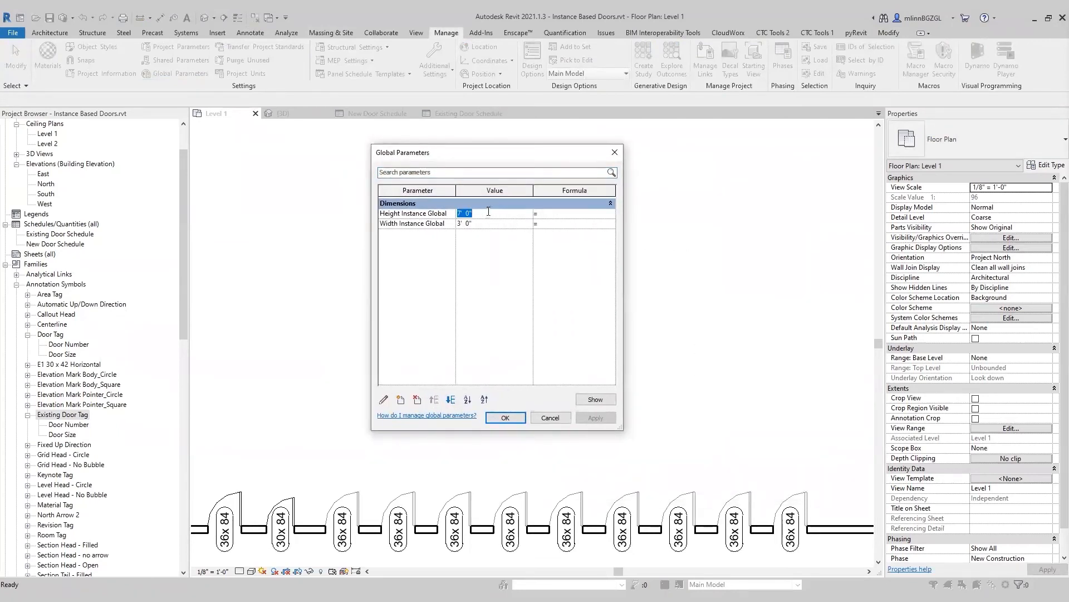
text(8)
click(488, 223)
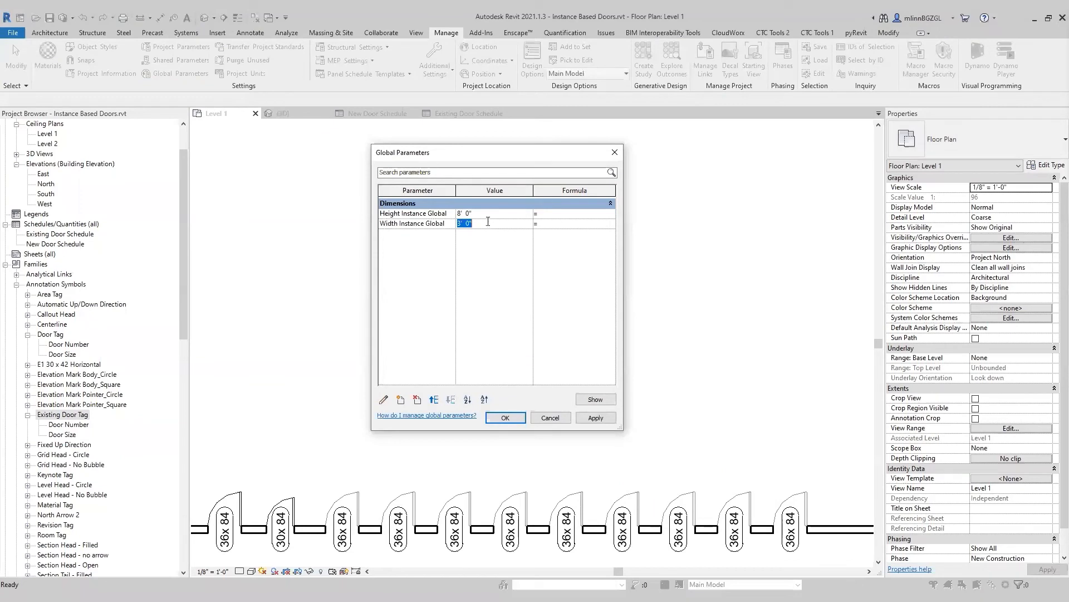
text(4)
click(595, 418)
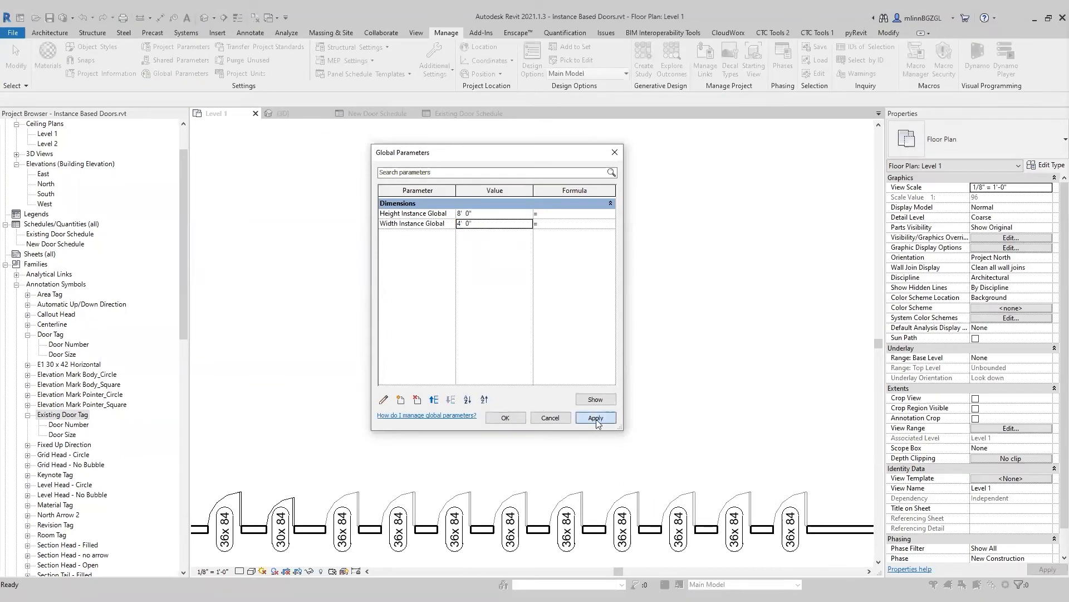
Set Width Instance Global to 3' 0" and Height Instance Global to 7' 0", applying each change to the linked doors
click(484, 226)
text(3)
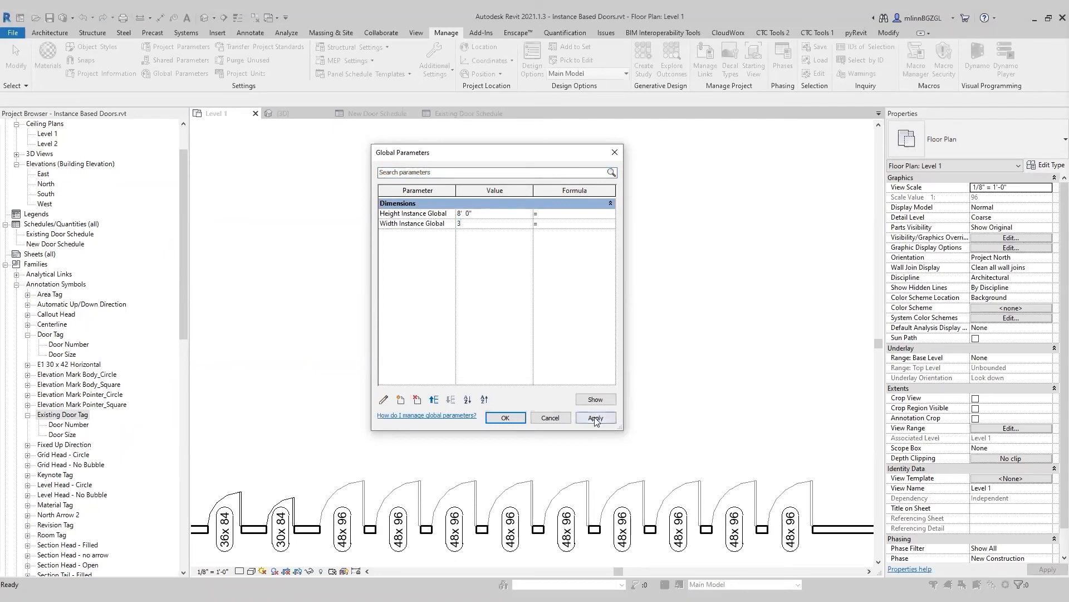
click(596, 418)
click(513, 212)
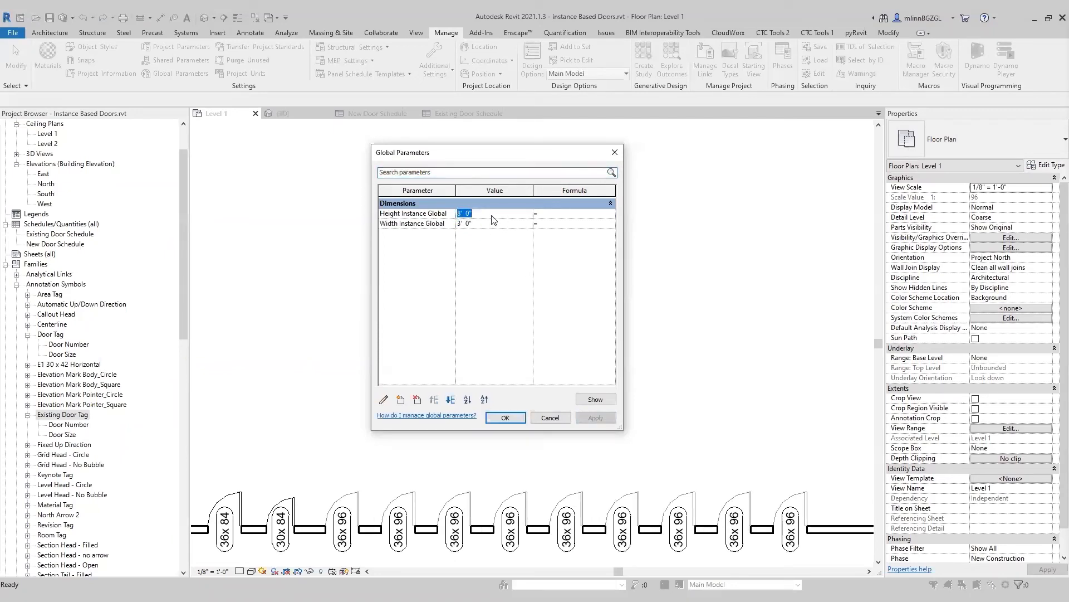
text(7)
click(596, 418)
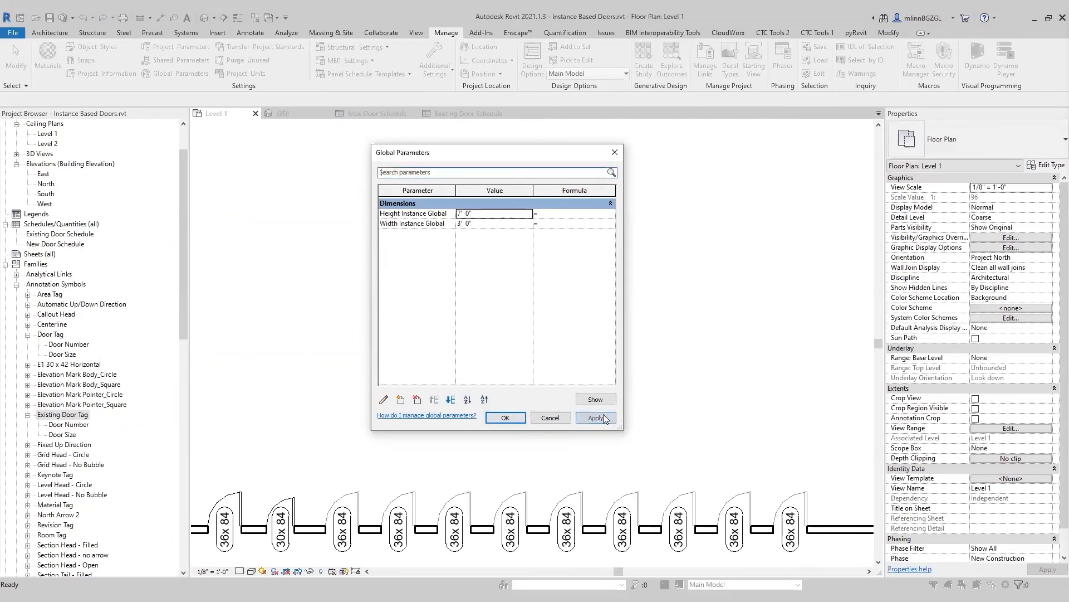
click(505, 418)
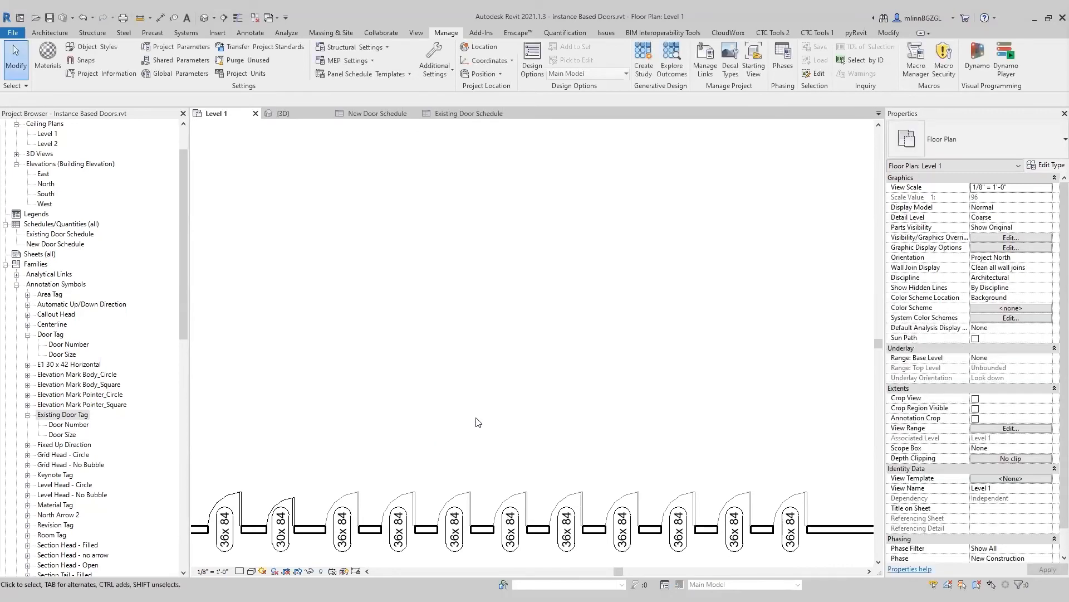
Select the nine existing doors and remove the global parameter association from both their Height Instance and Width Instance
drag(838, 446, 324, 490)
click(1065, 267)
click(538, 259)
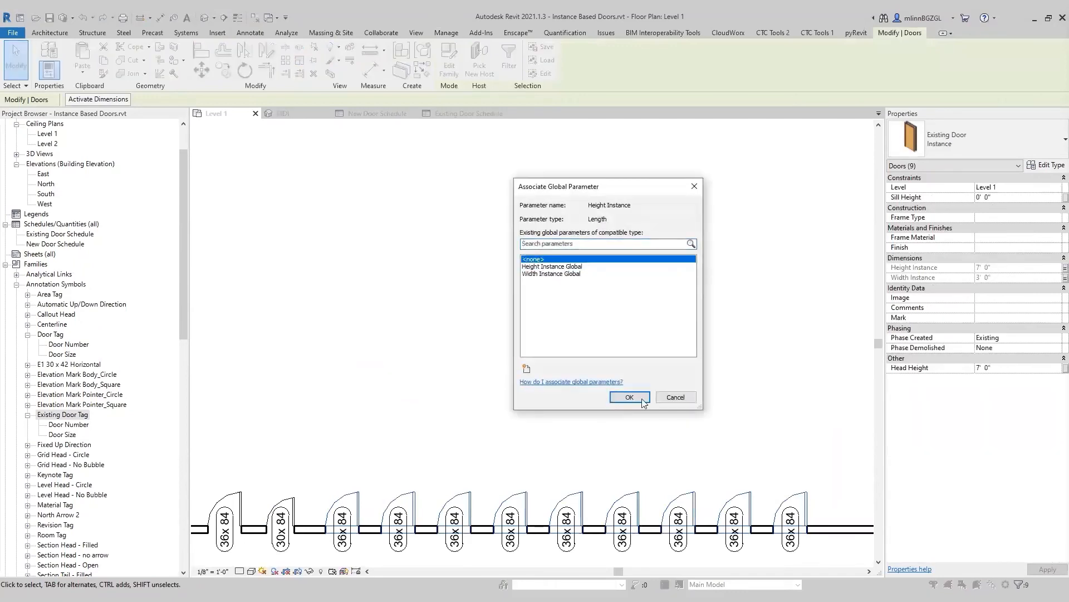
click(630, 397)
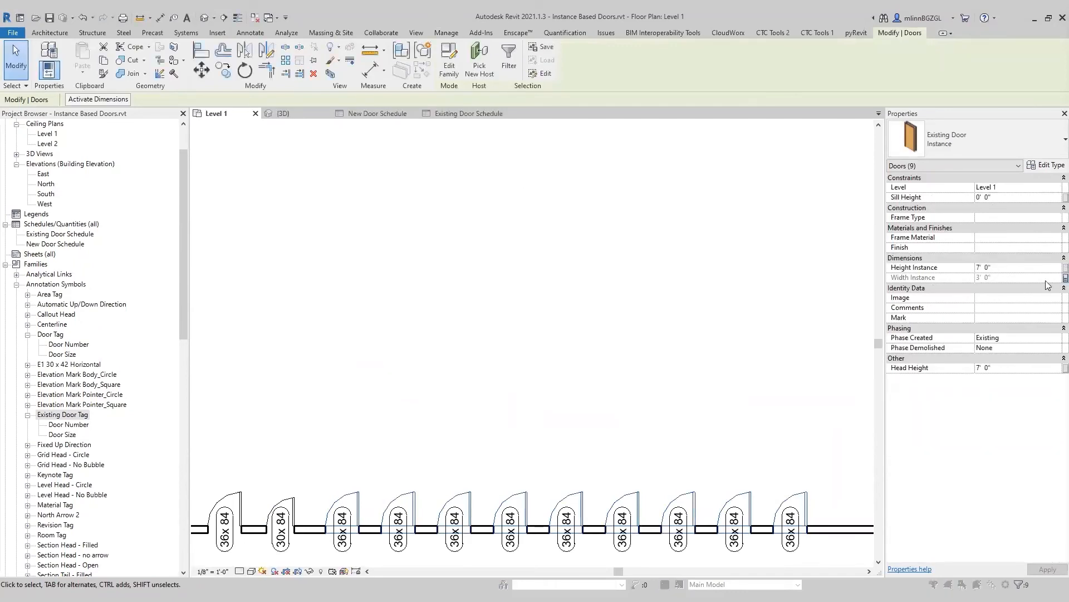
click(1065, 277)
click(630, 397)
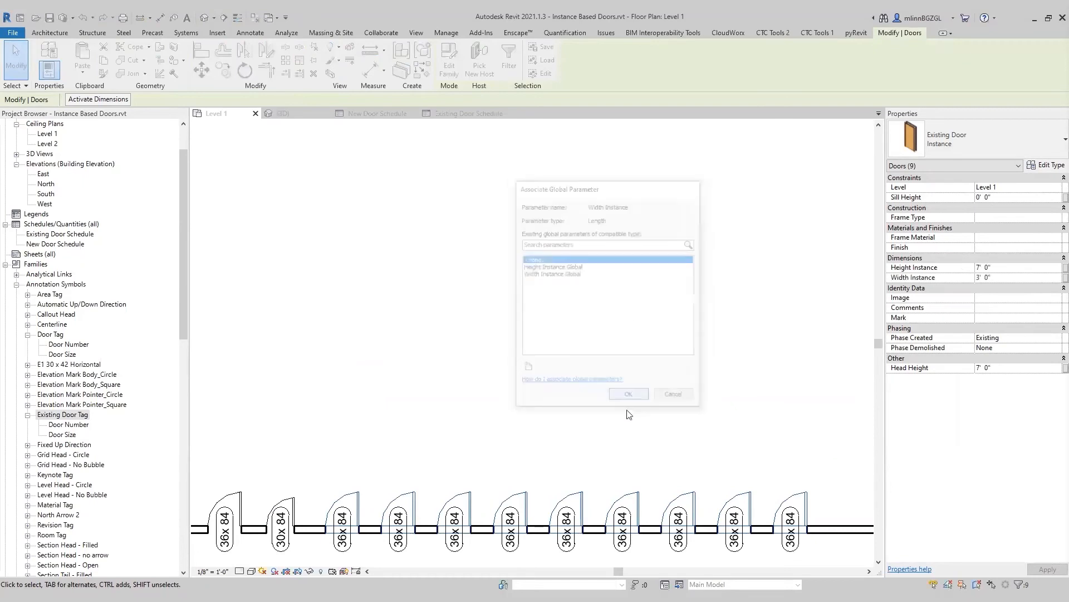
click(592, 323)
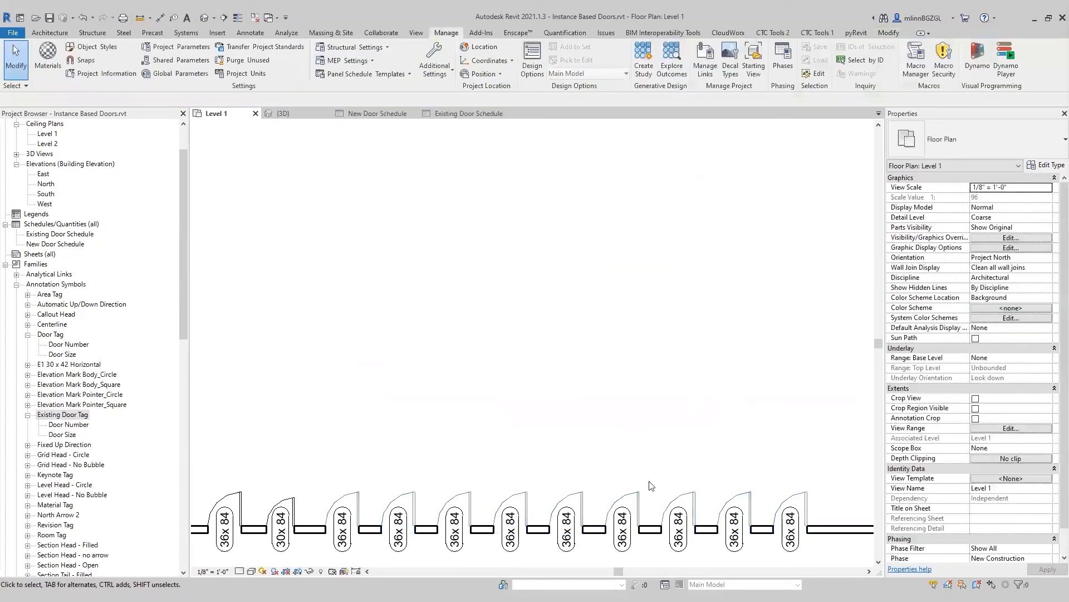
Check the instance dimensions of existing door X06 and save the project
click(623, 504)
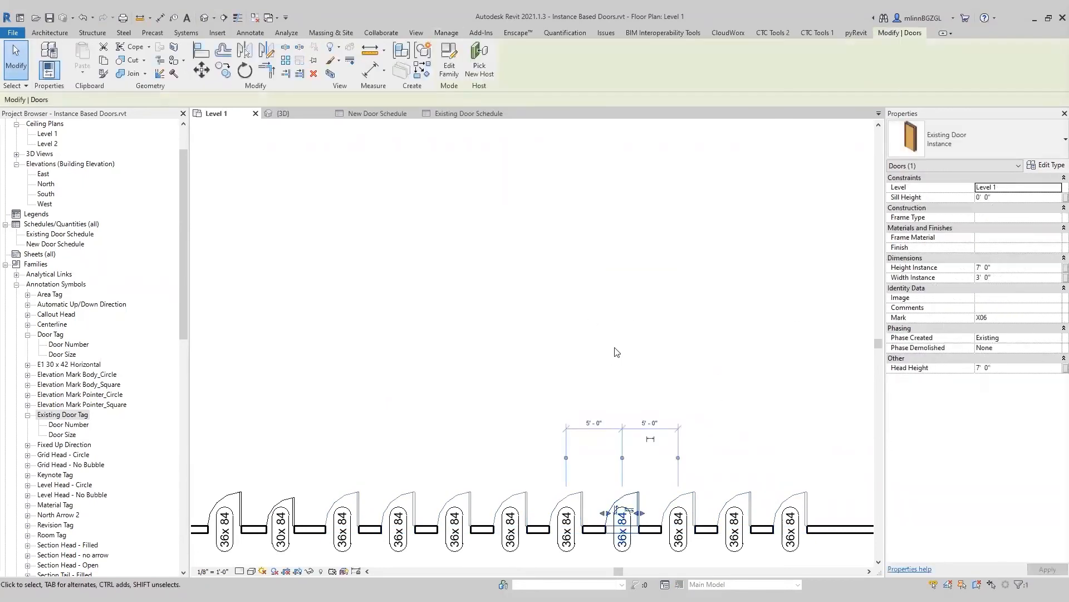
click(590, 348)
click(50, 17)
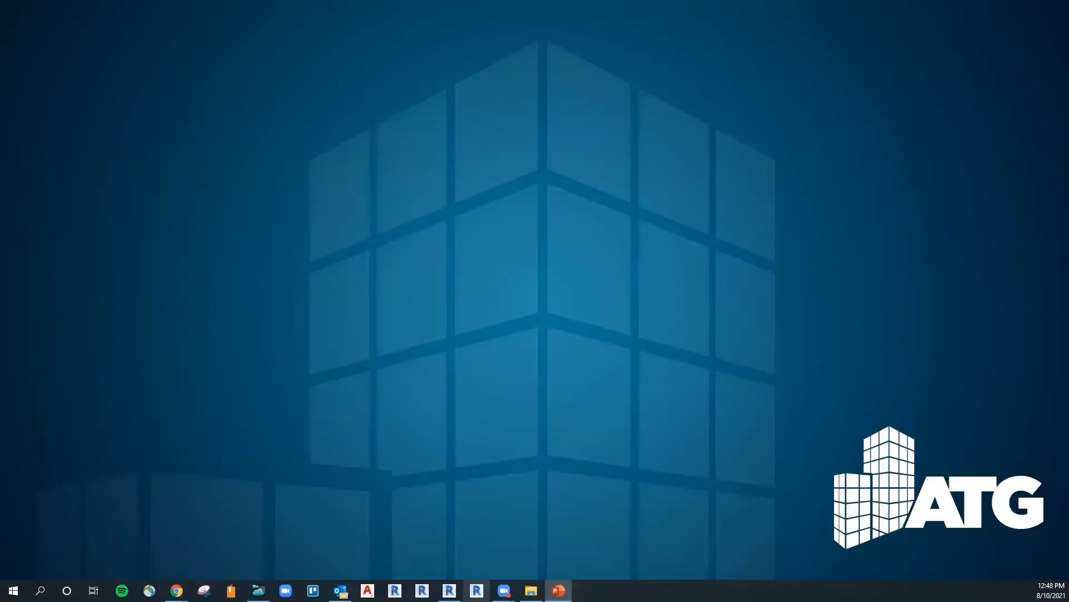
Switch to Revit and view the type properties of new Single-Flush door 101 in the Level 1 plan
click(449, 590)
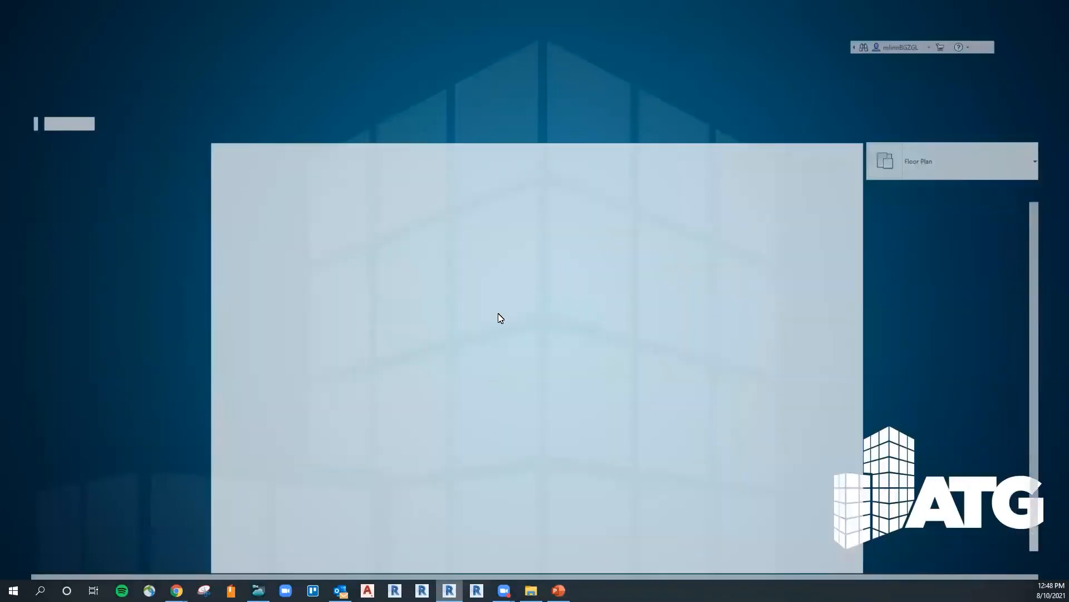
scroll(351, 276, down, 1)
middle_drag(351, 275, 365, 251)
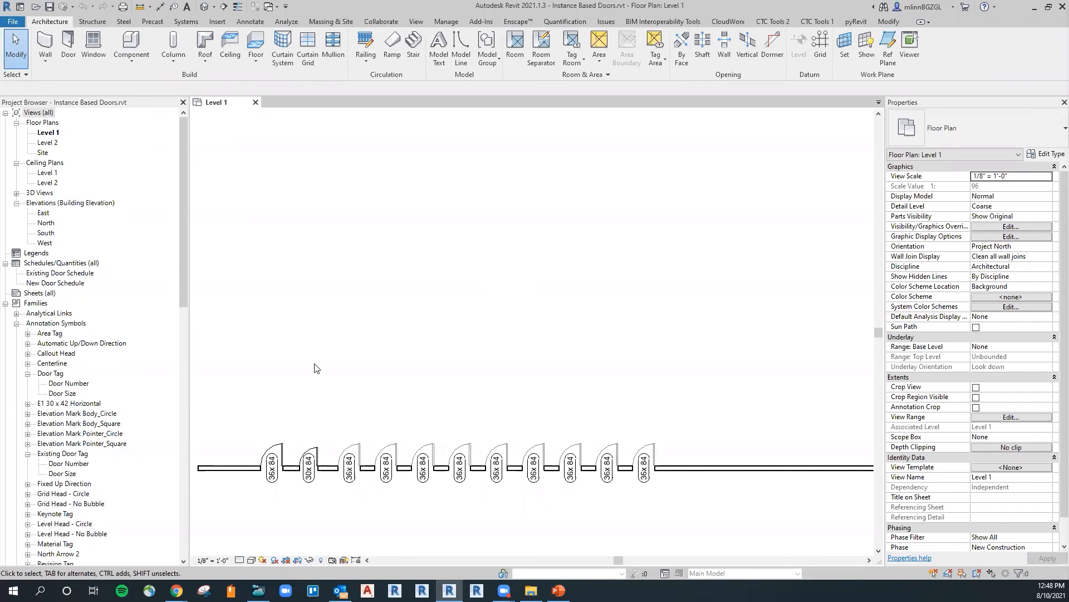
click(273, 456)
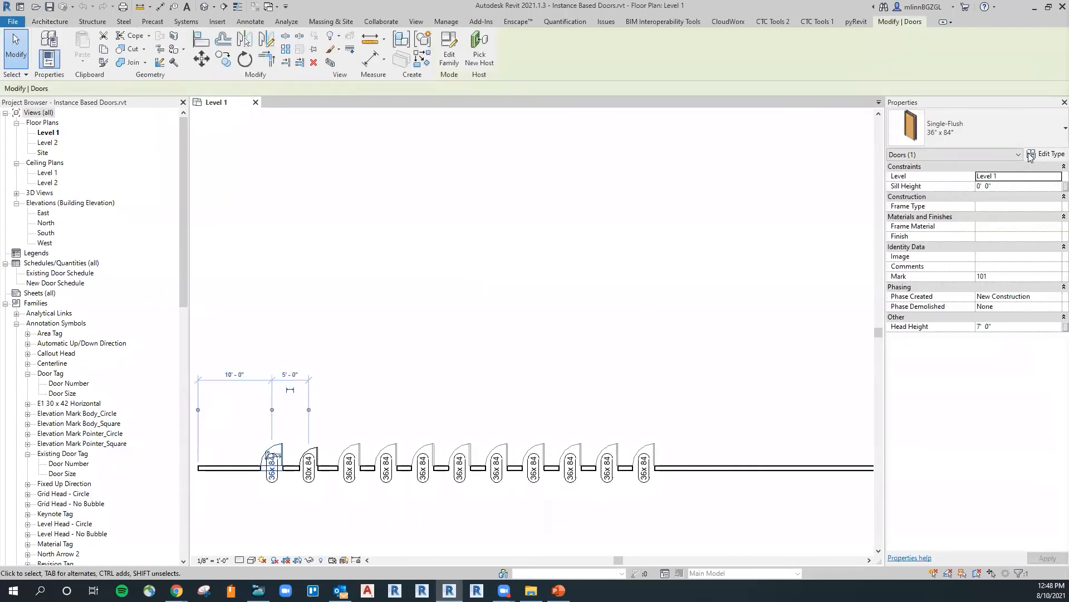
click(1047, 155)
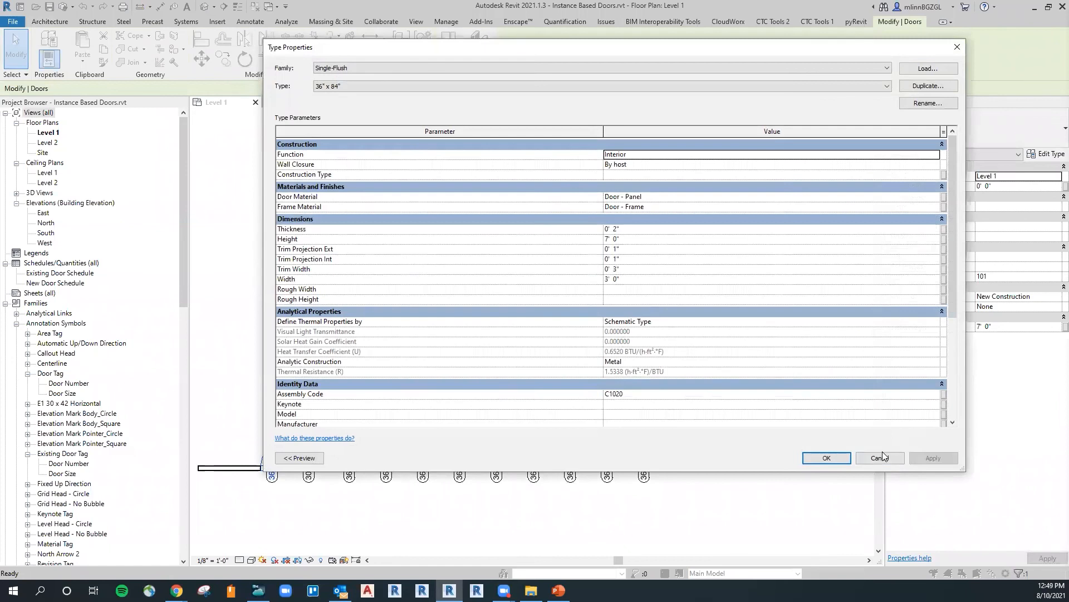
Open the Single-Flush door family for editing and inspect the Height parameter in its family types
click(455, 51)
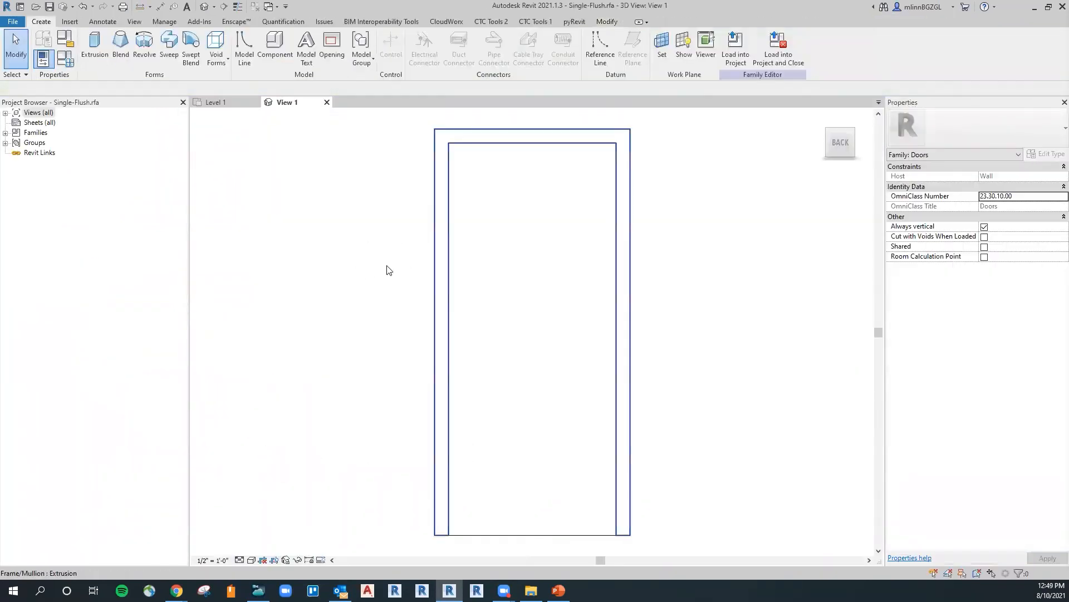
click(43, 58)
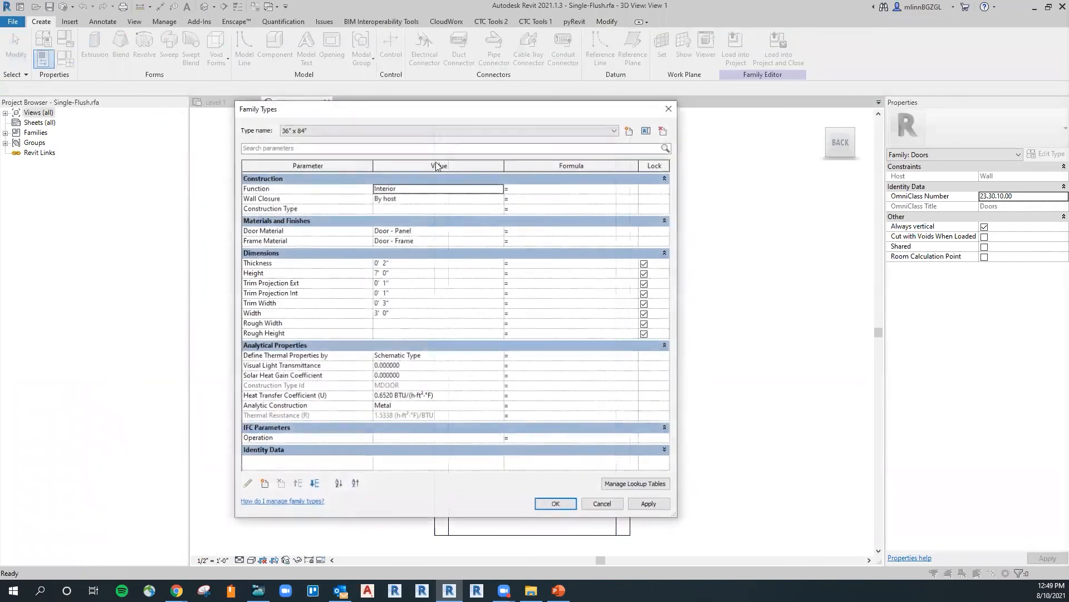
click(324, 273)
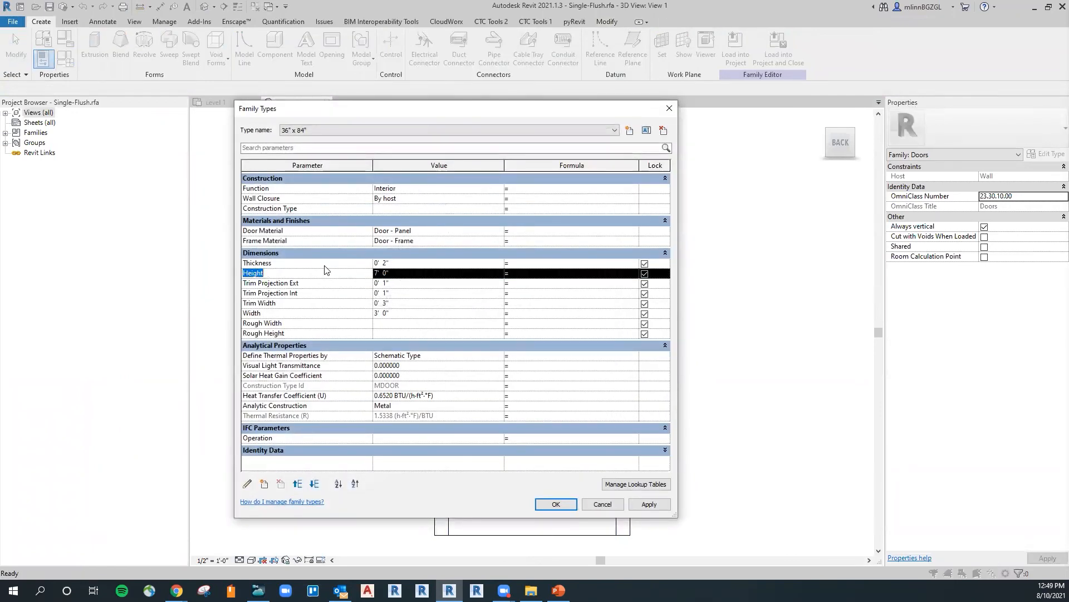
click(603, 504)
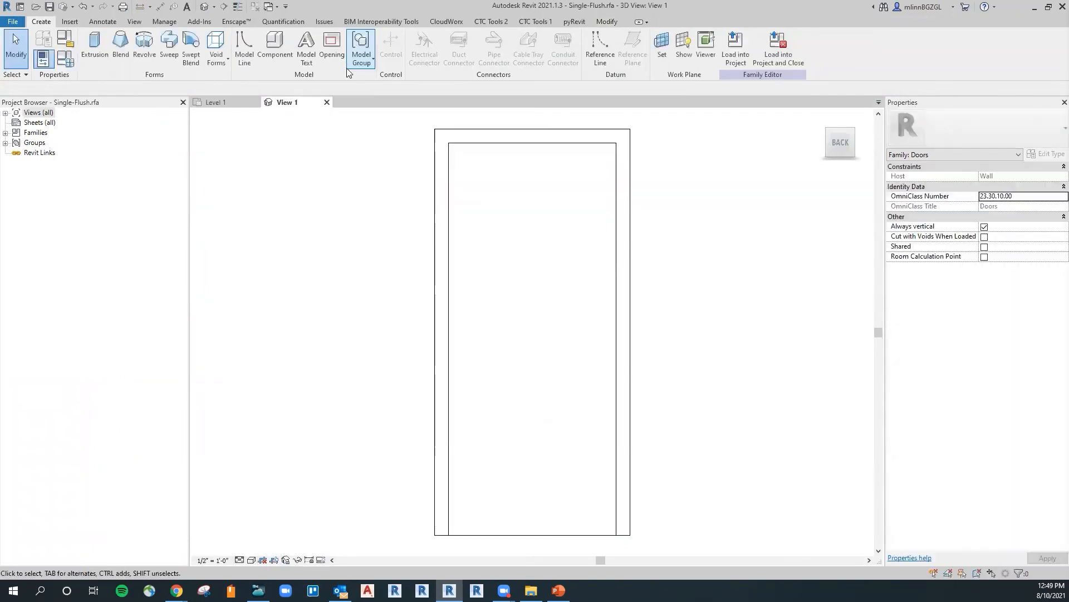
click(327, 103)
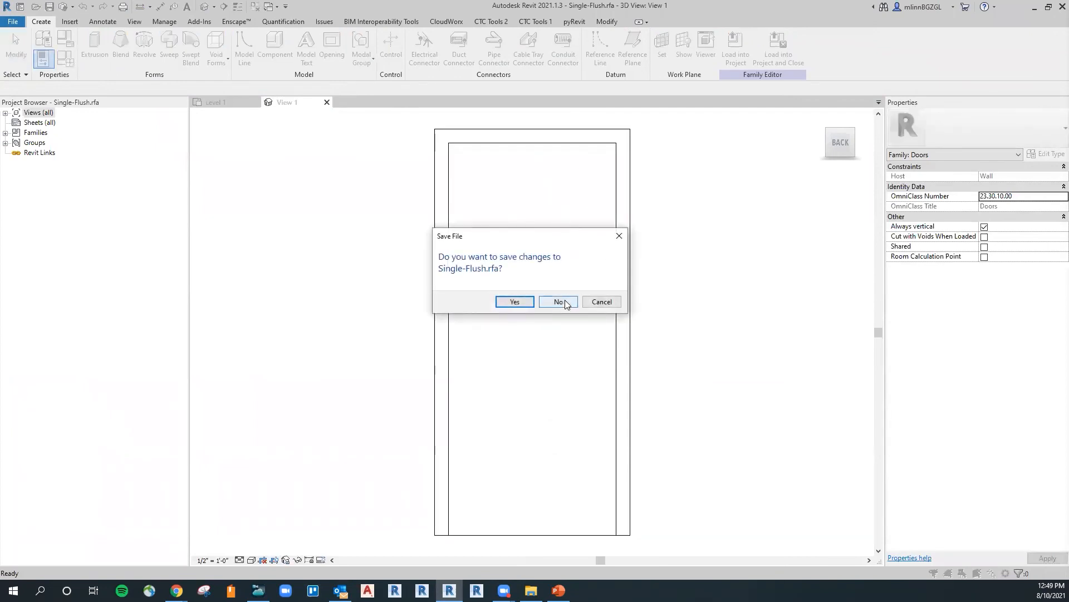
click(596, 302)
Open the family's Ground floor plan and make the labelled Width dimension an instance parameter
double_click(13, 115)
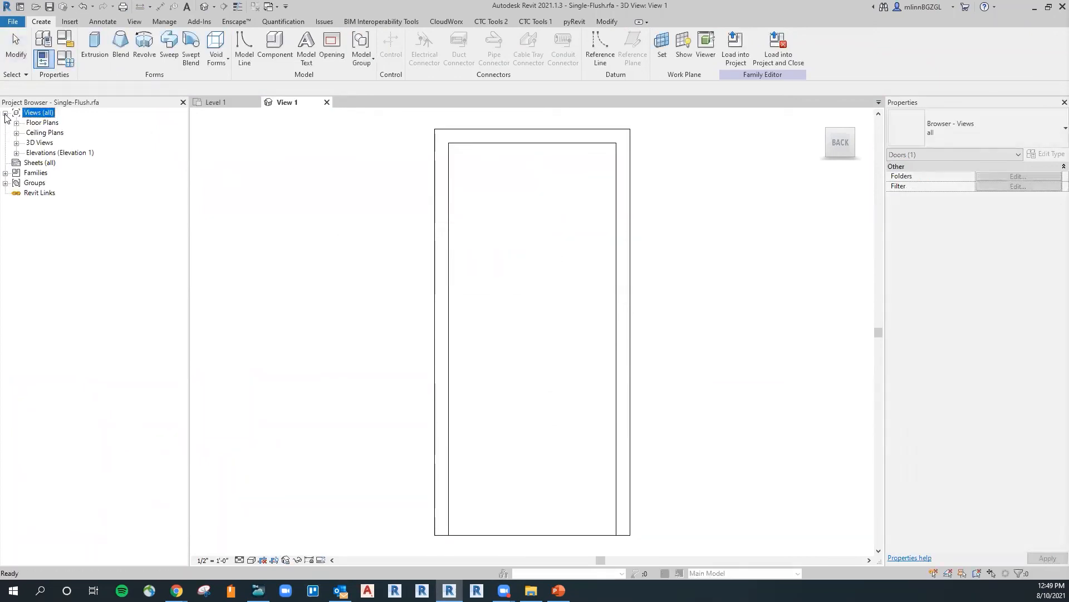
click(17, 122)
click(51, 133)
double_click(51, 133)
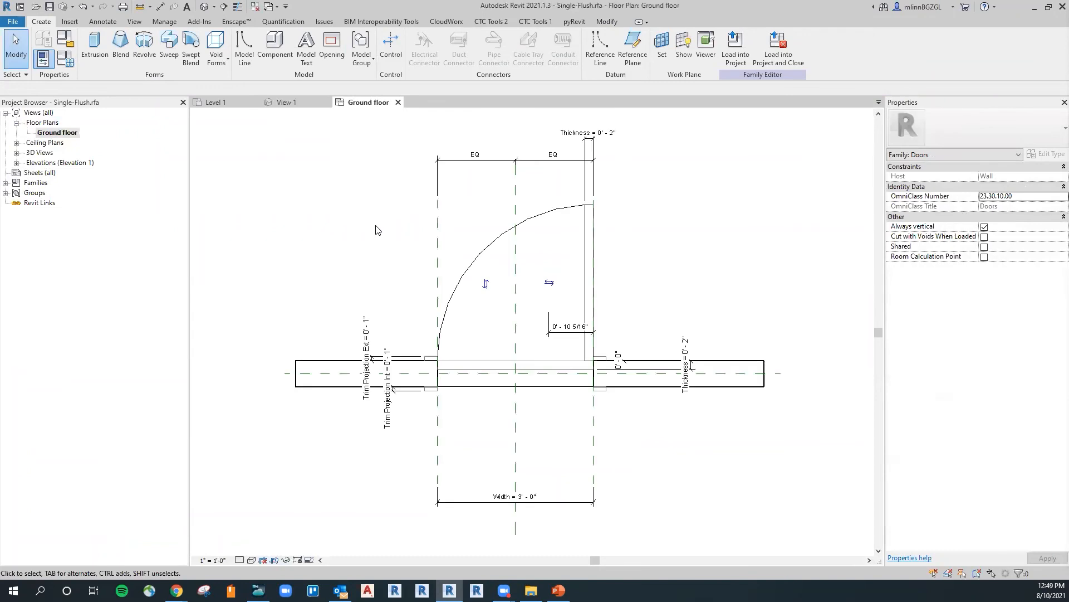
click(551, 501)
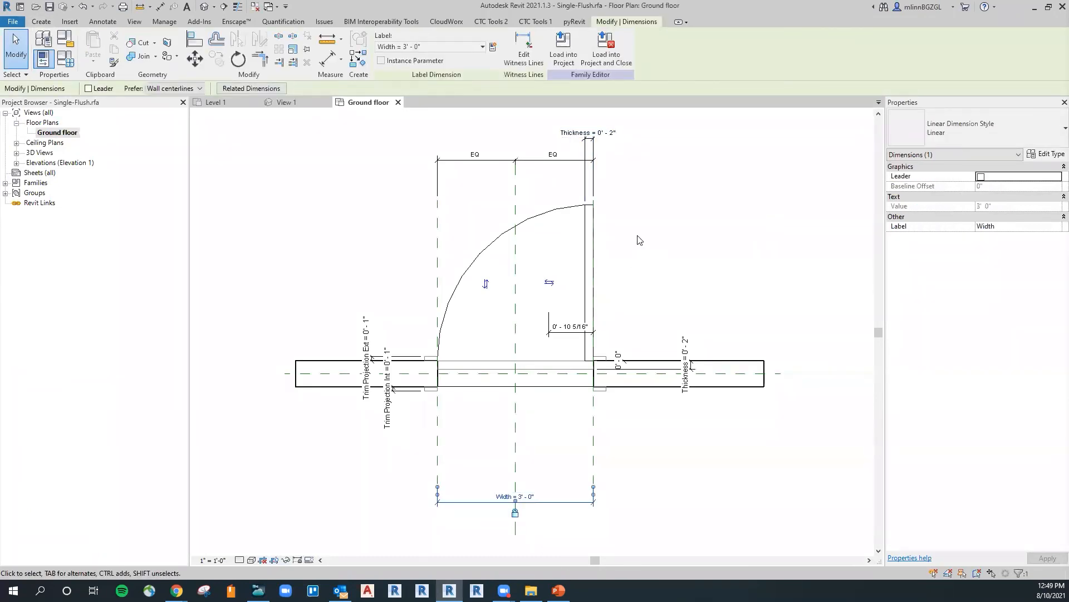
click(381, 60)
click(717, 230)
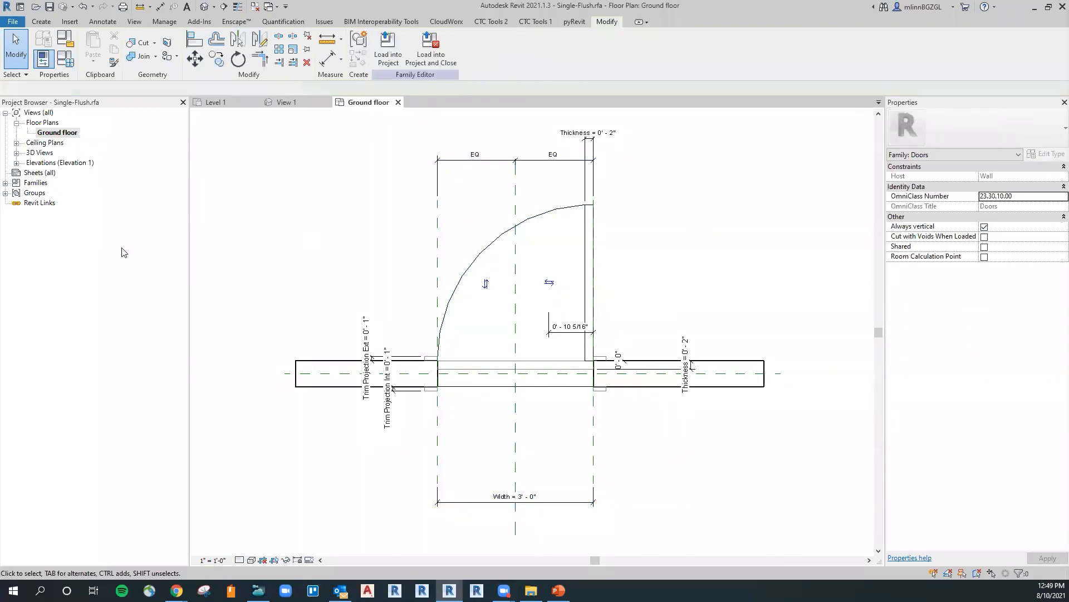
Open the family's Front elevation and select the labelled Height dimension to inspect it
click(17, 123)
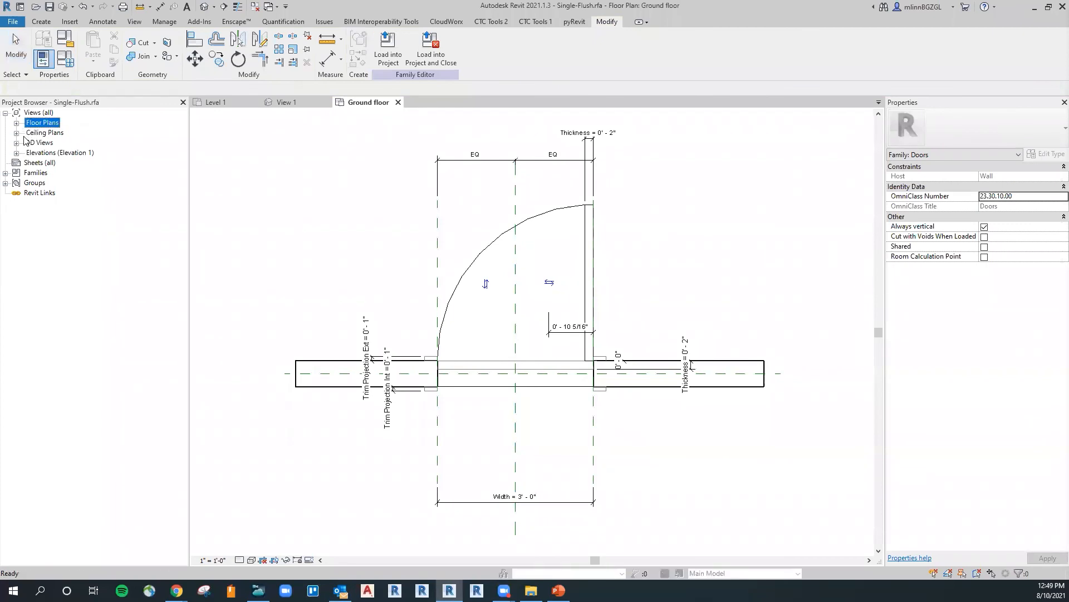
click(17, 152)
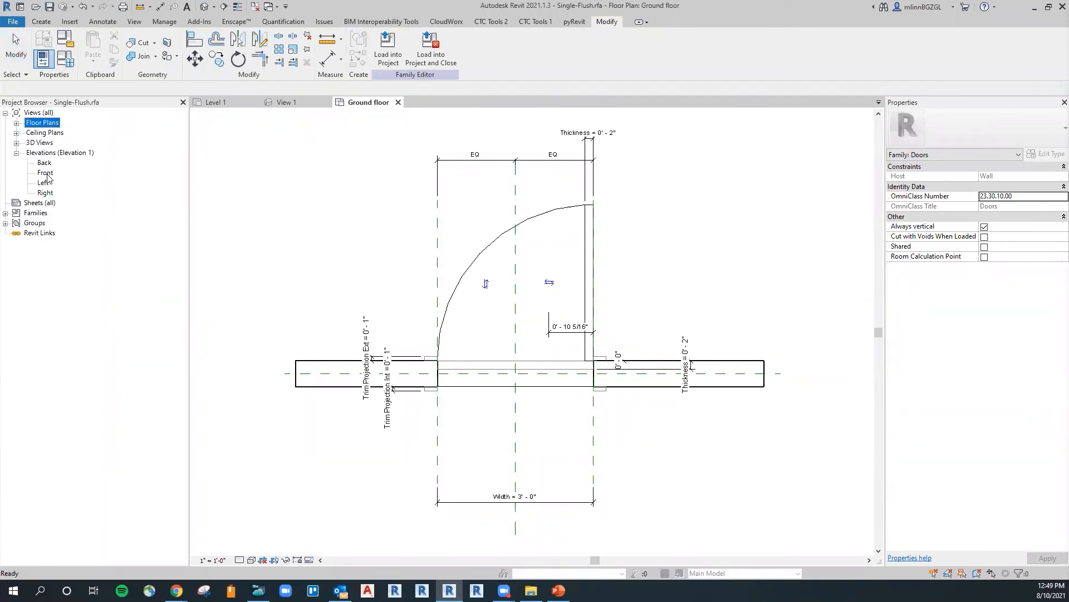
double_click(46, 173)
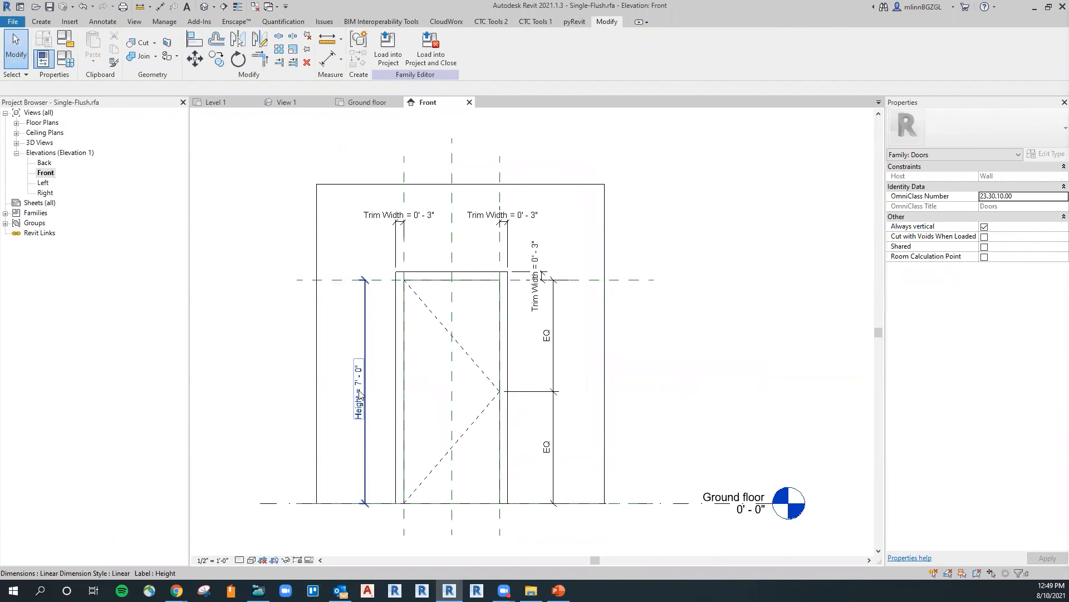
click(359, 390)
click(270, 258)
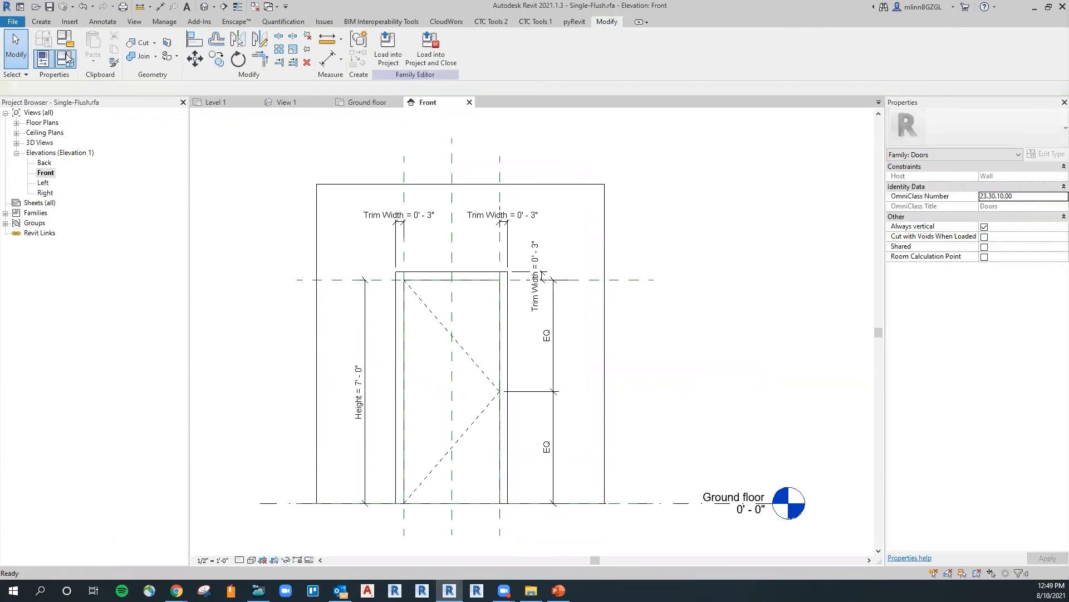
Review the parameter properties of Width in the door family's types
click(65, 59)
click(273, 313)
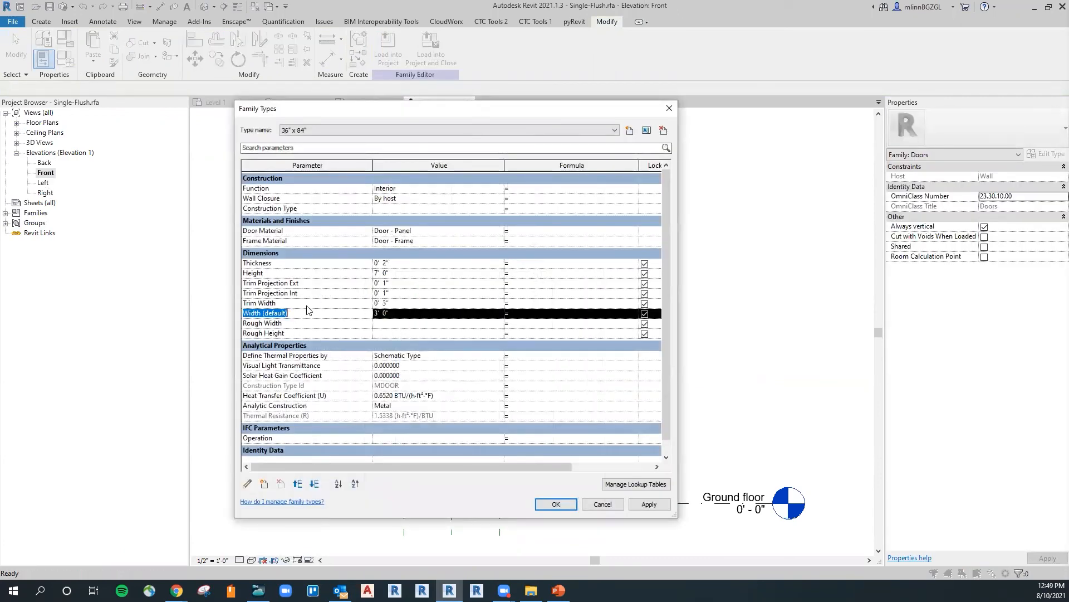
click(248, 484)
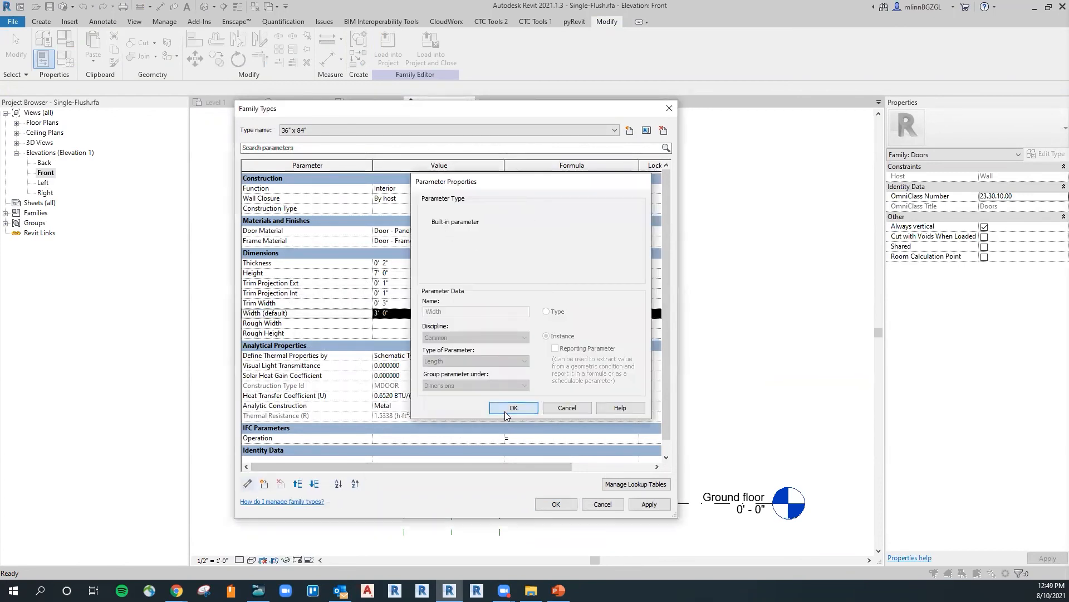
click(506, 411)
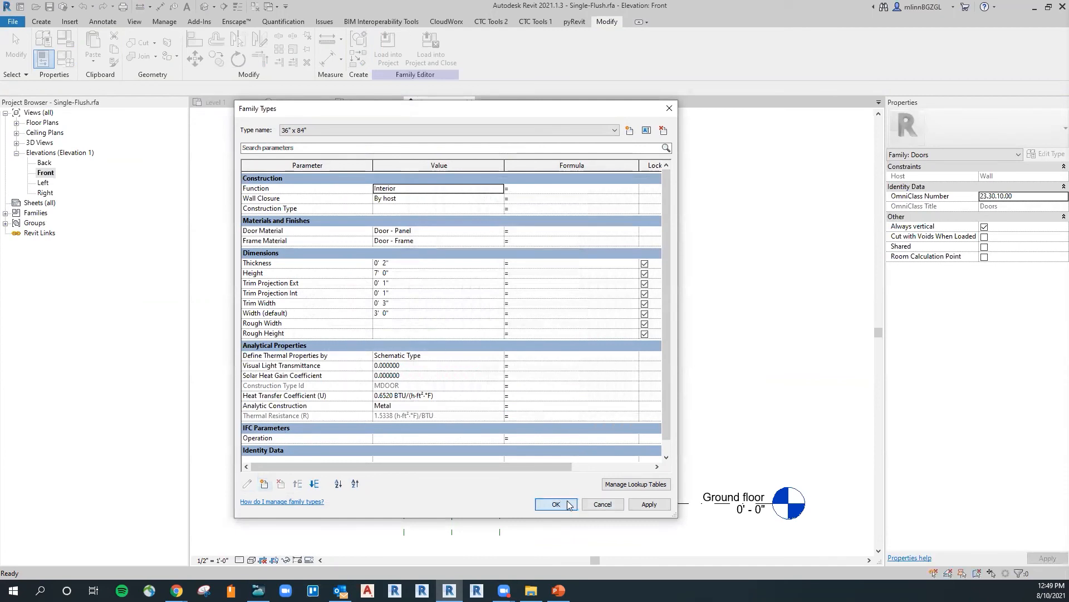
Load the Single-Flush family into the project and close it without saving the file, overwriting the existing version and its parameter values
click(556, 505)
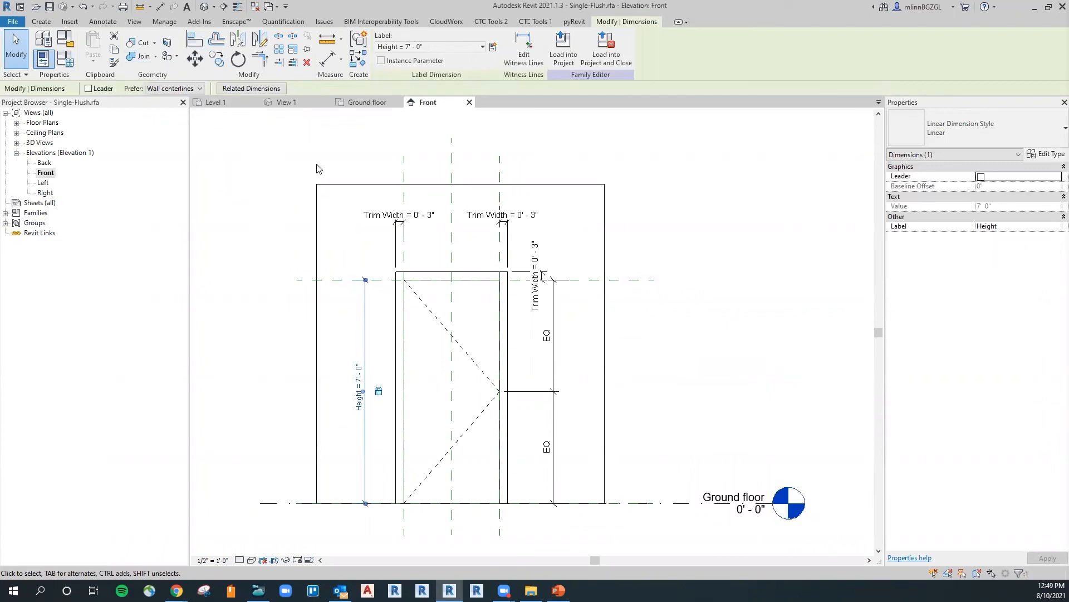
click(665, 223)
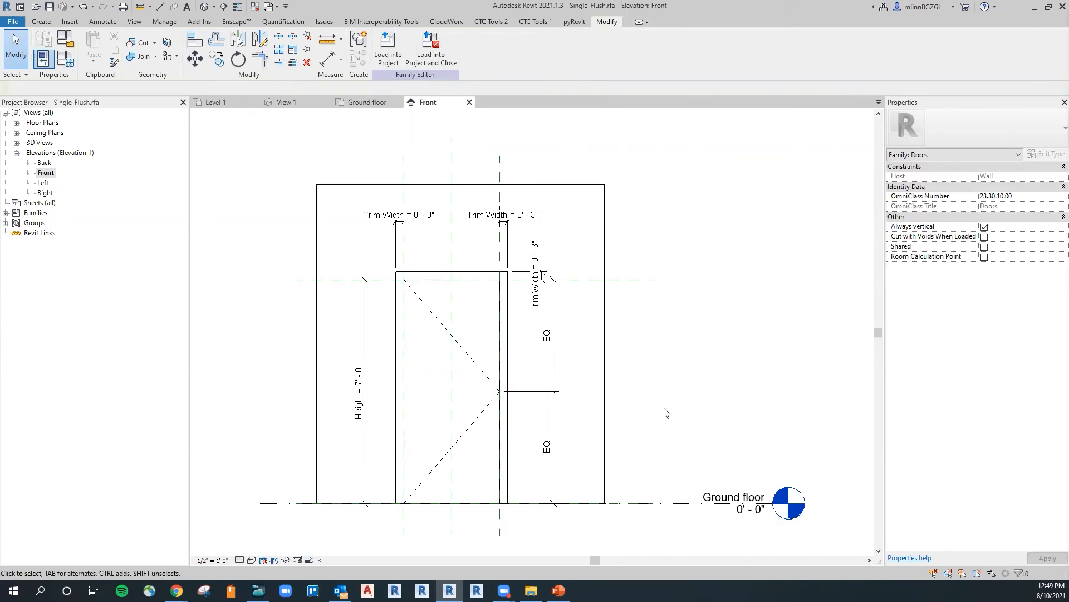
click(430, 47)
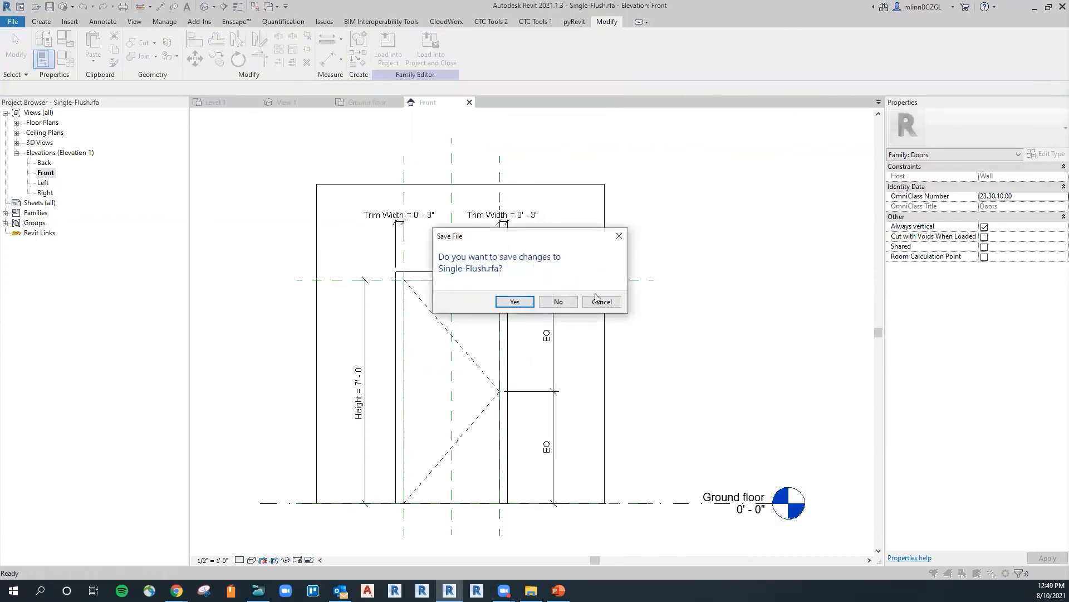
click(559, 302)
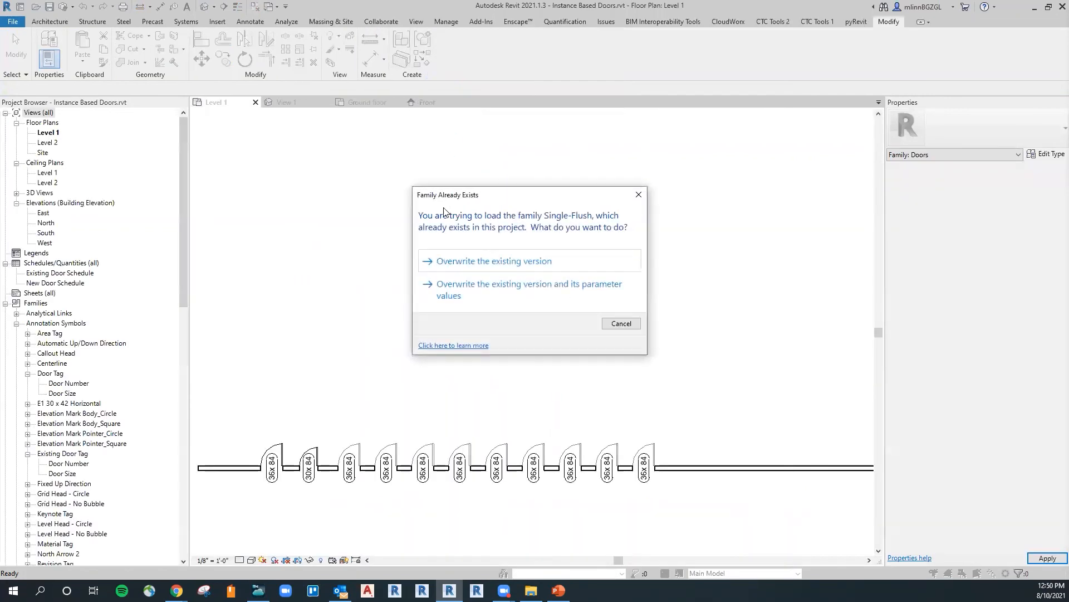
click(479, 288)
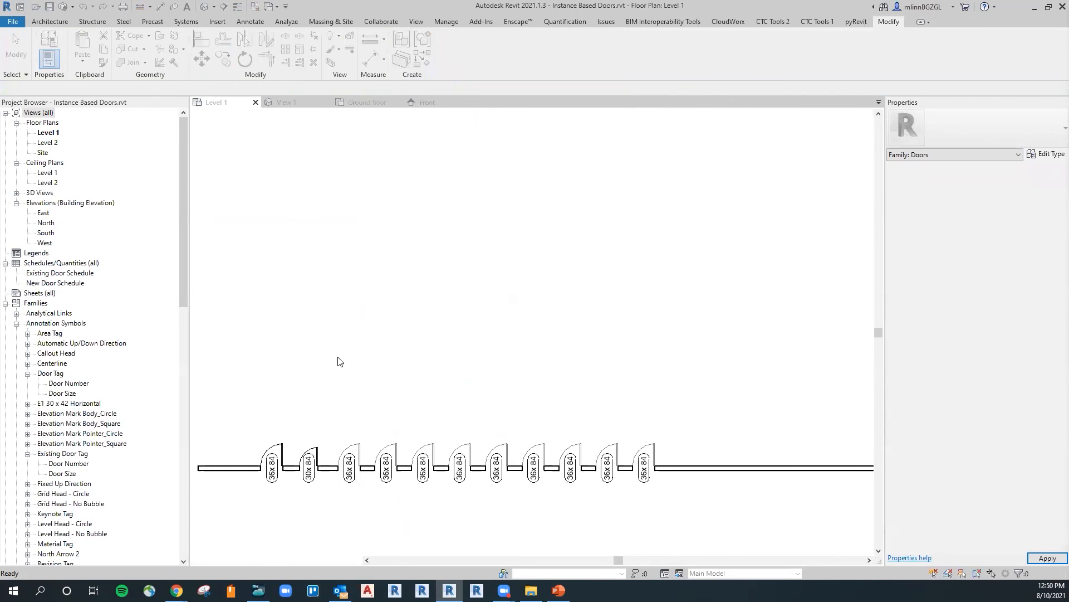
Inspect the instance Height and Width properties of the first door in the Level 1 wall
click(276, 450)
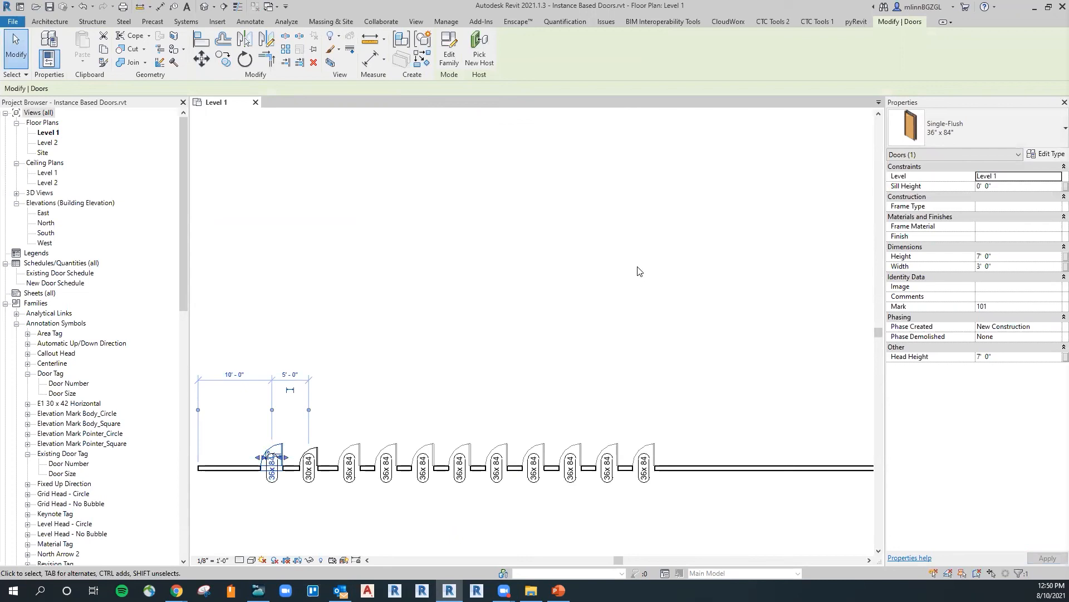
click(516, 212)
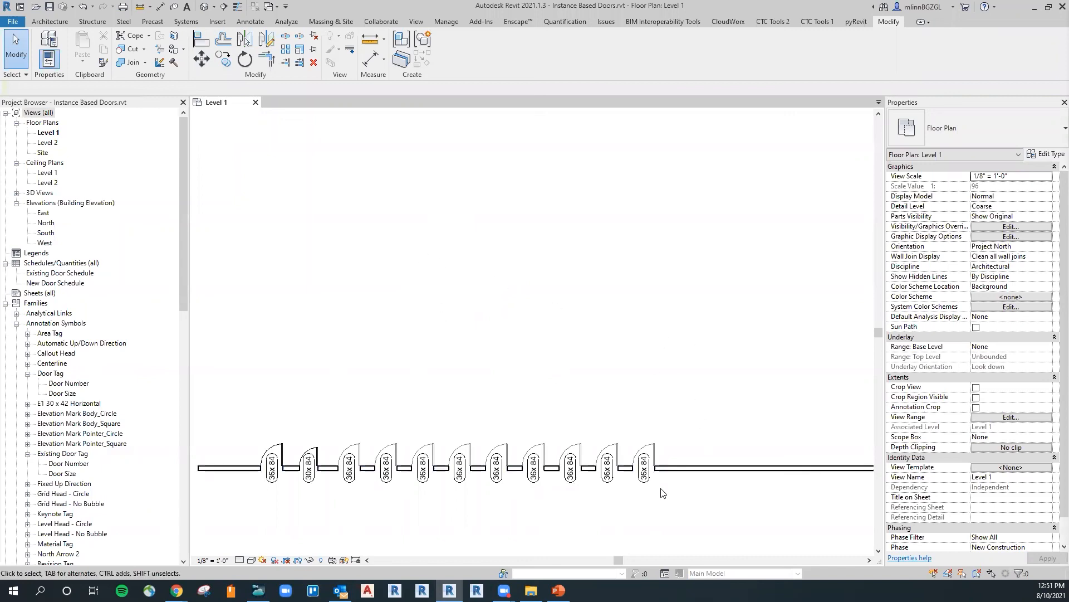
scroll(664, 440, up, 5)
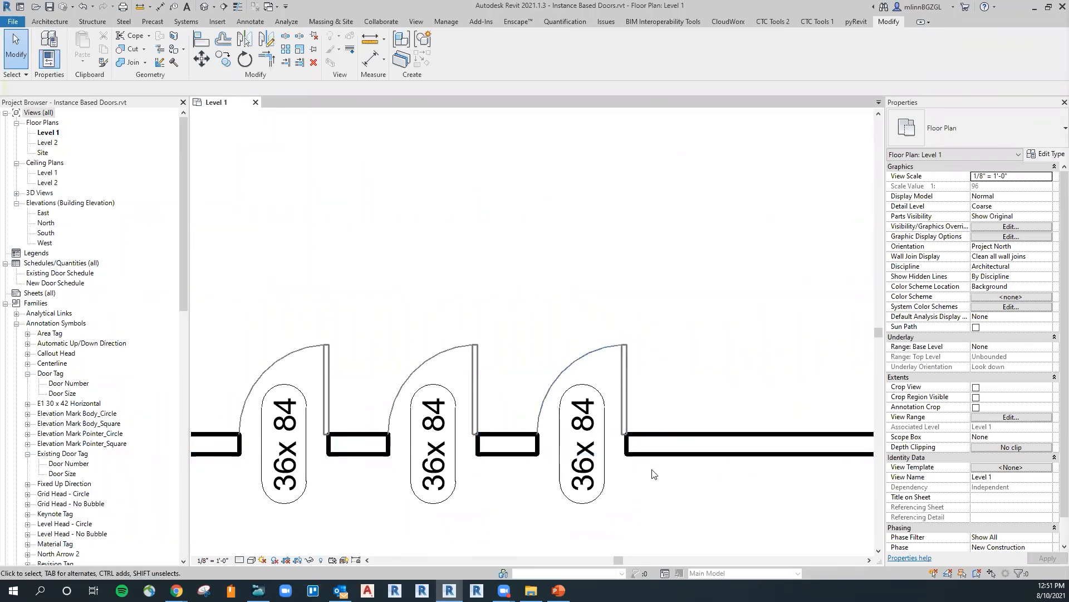
scroll(644, 203, down, 5)
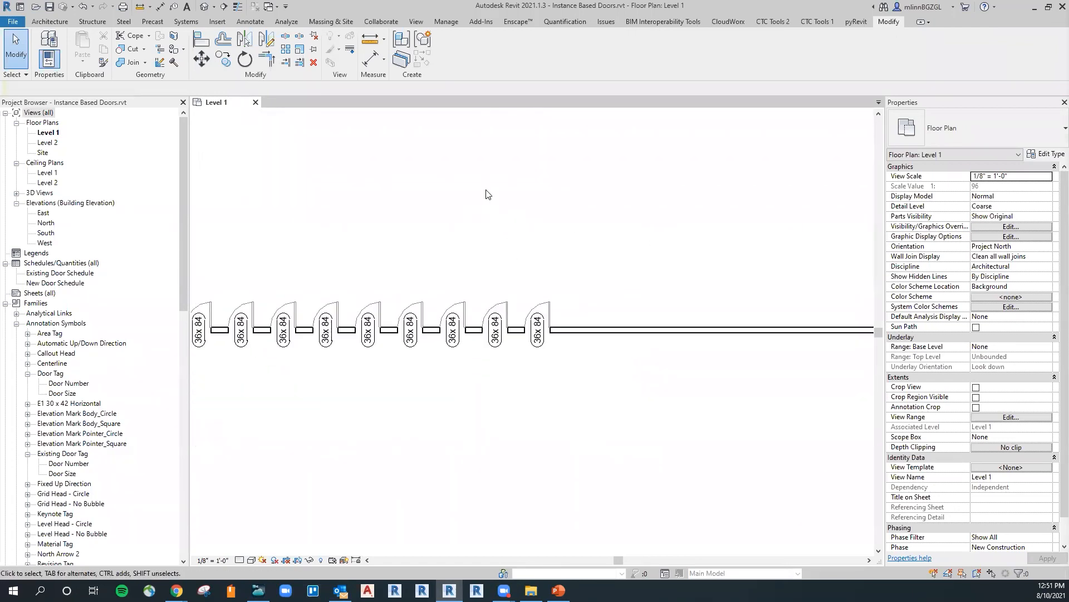
middle_drag(487, 195, 504, 268)
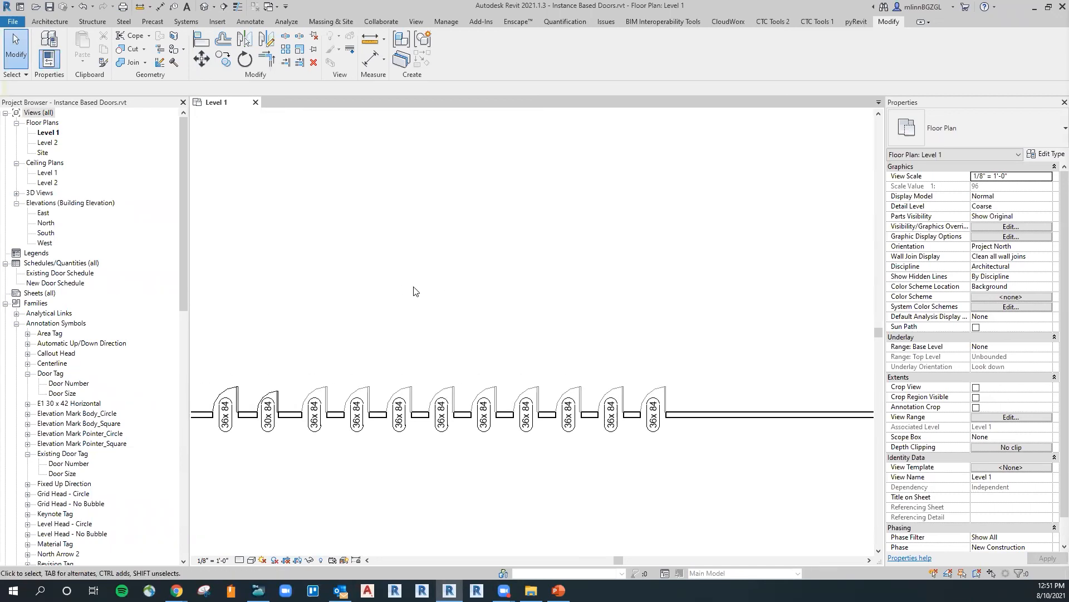
middle_drag(414, 287, 548, 256)
scroll(480, 266, up, 2)
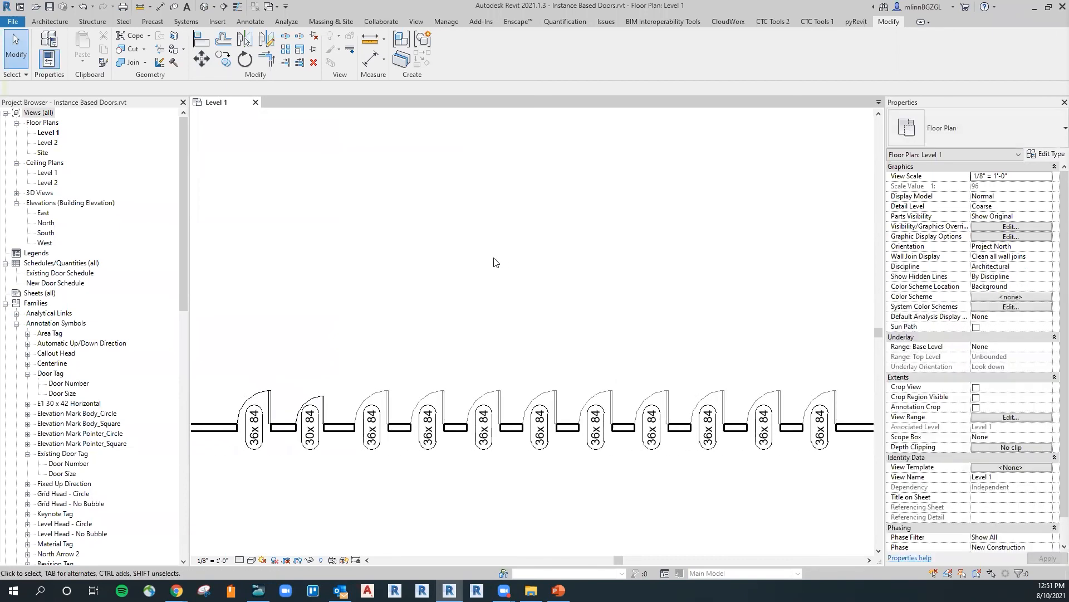